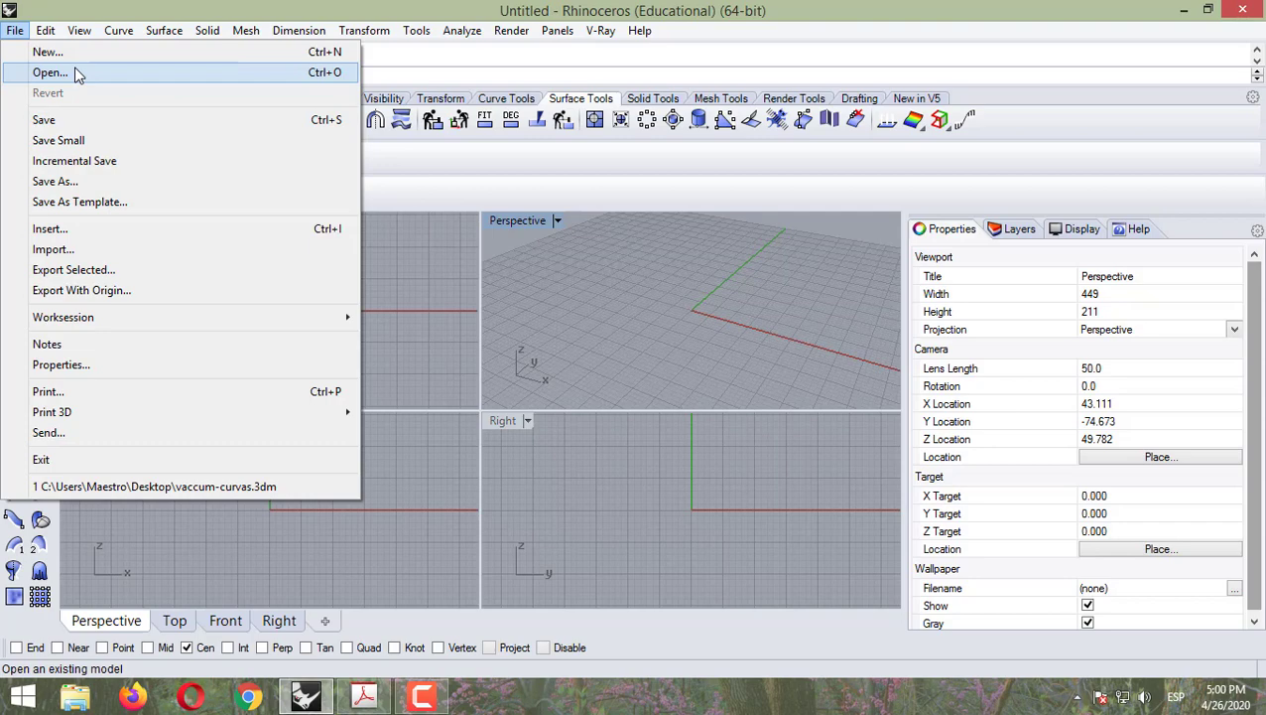
- Open the model file vaccum-curvas.3dm from the desktop
{"action": "left_click", "coordinate": [80, 71]}
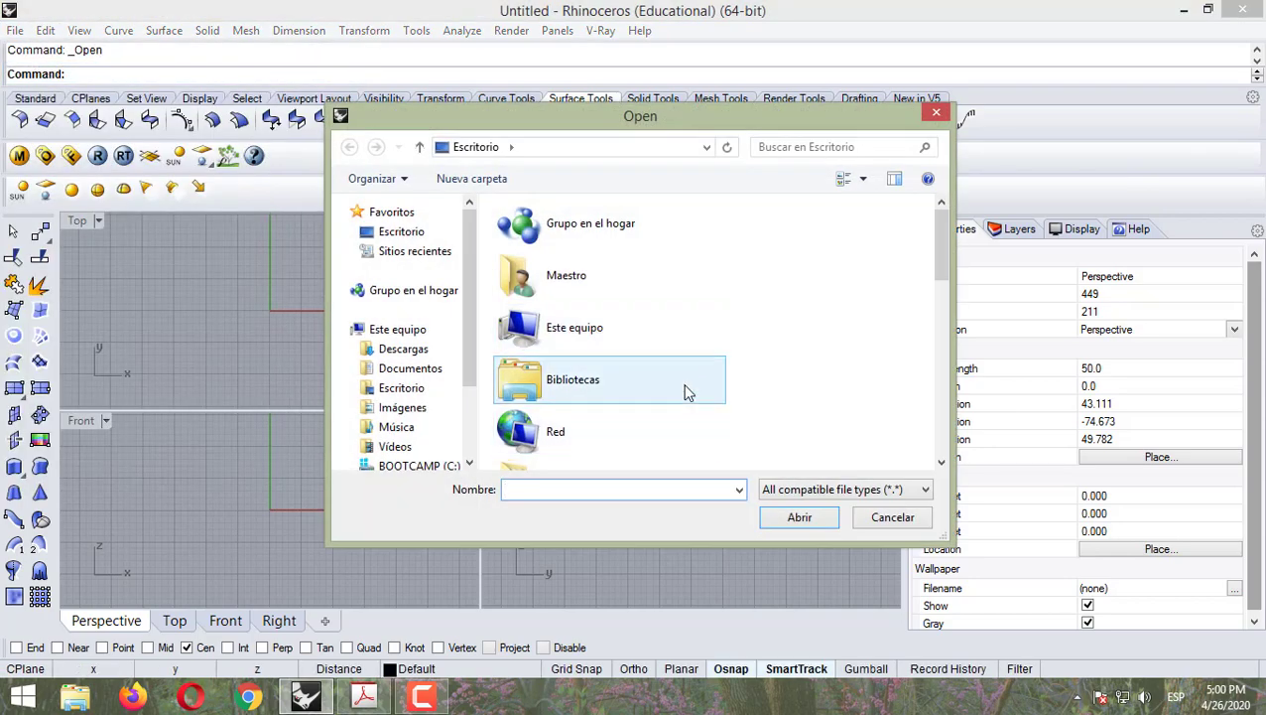
{"action": "scroll", "coordinate": [687, 392], "scroll_direction": "down", "scroll_amount": 5}
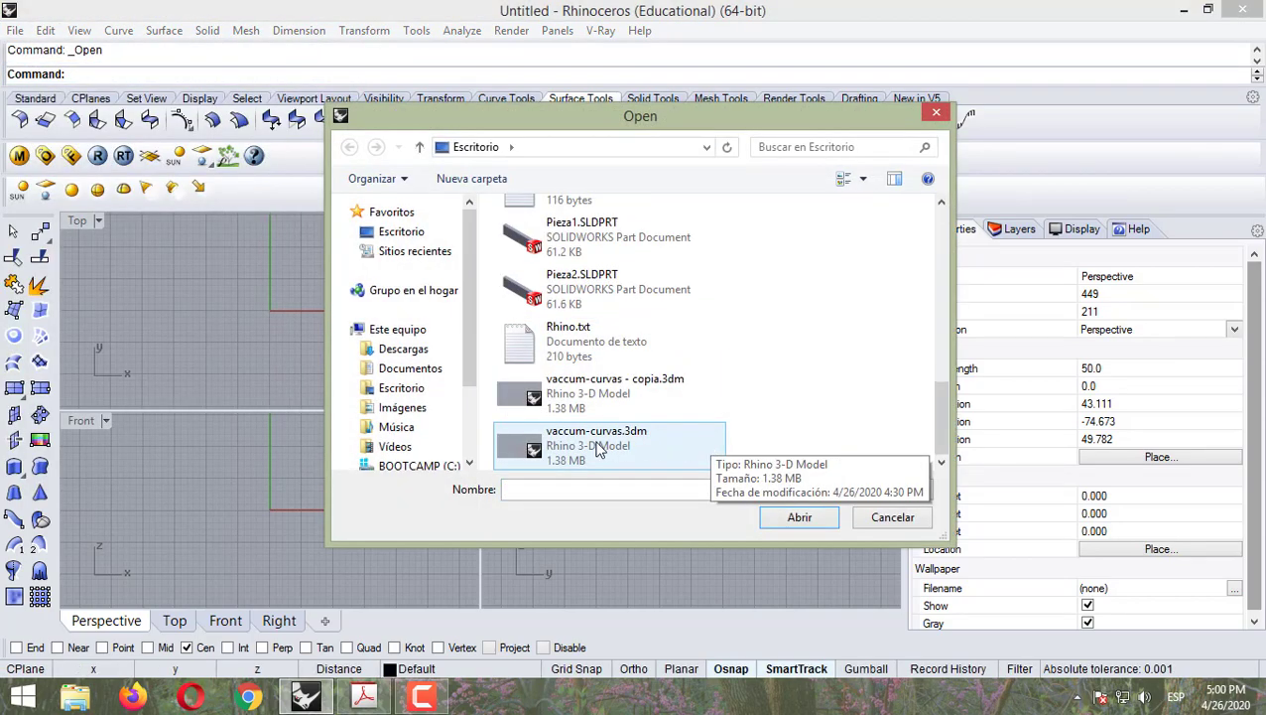
{"action": "double_click", "coordinate": [596, 446]}
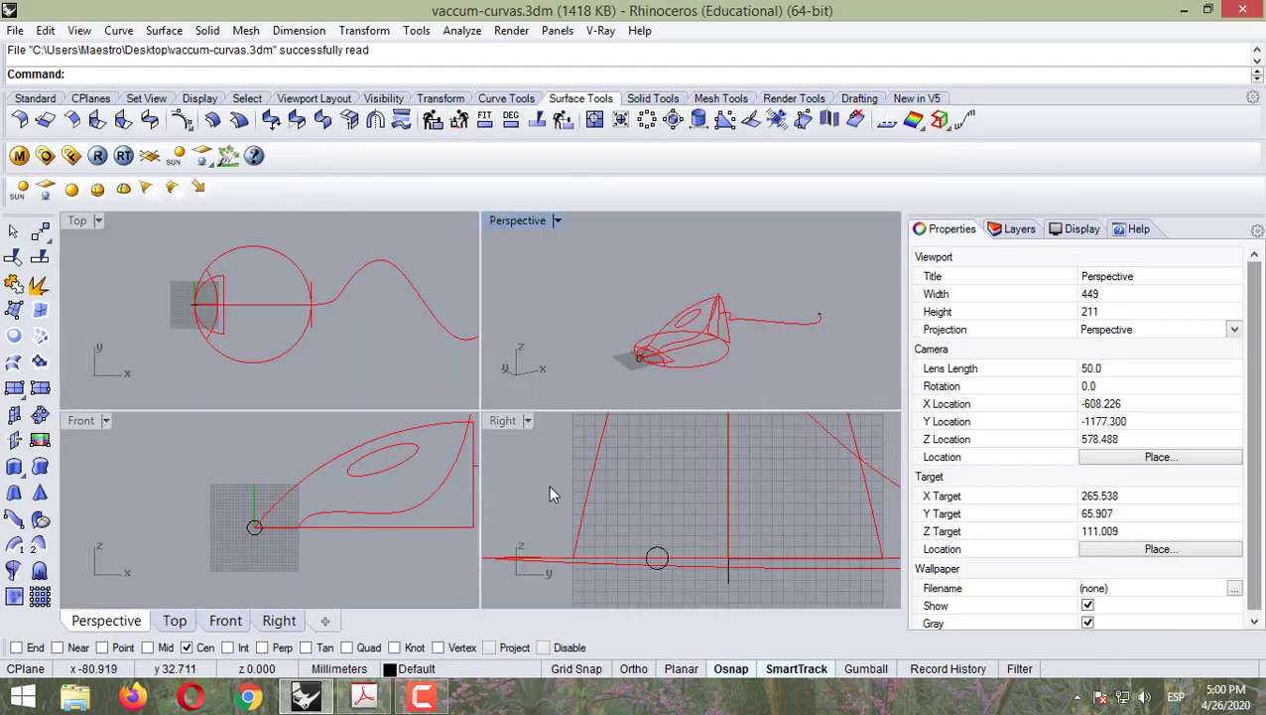
- Switch to Adobe Acrobat to view the vacuum cleaner reference image in alias10_learningalias.pdf, and return to Rhinoceros
{"action": "left_click", "coordinate": [363, 695]}
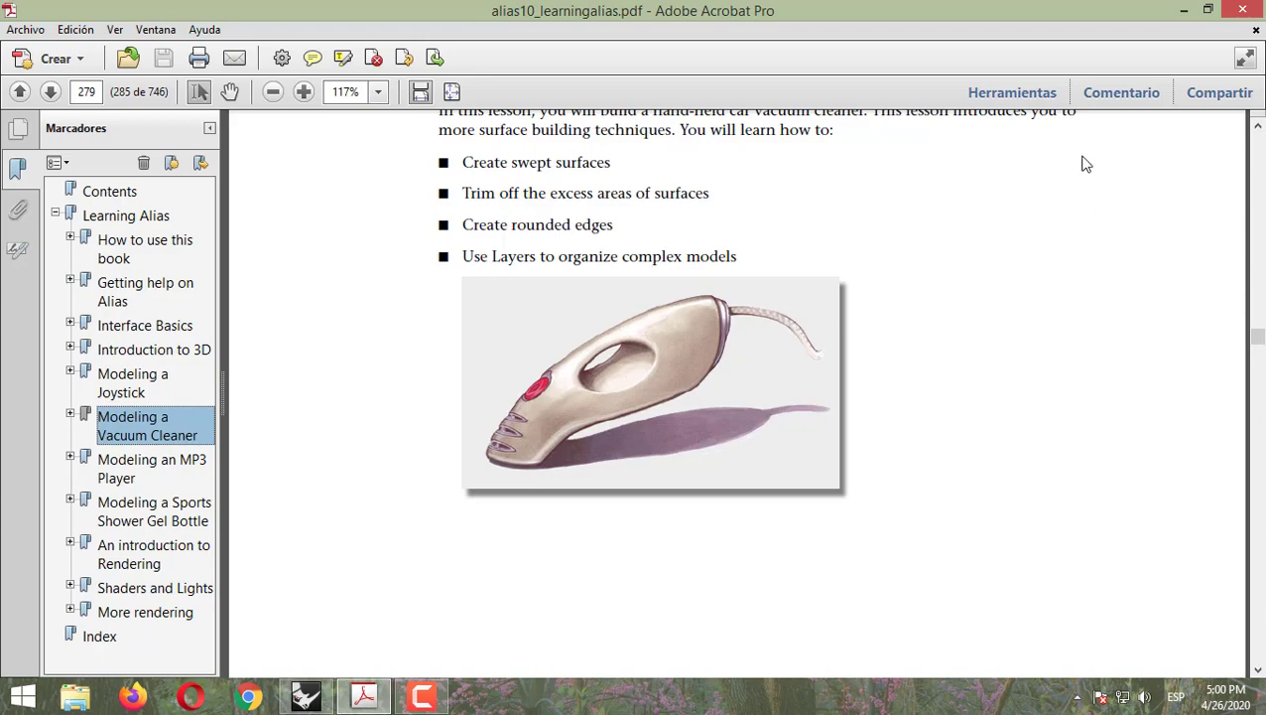
{"action": "left_click", "coordinate": [1185, 12]}
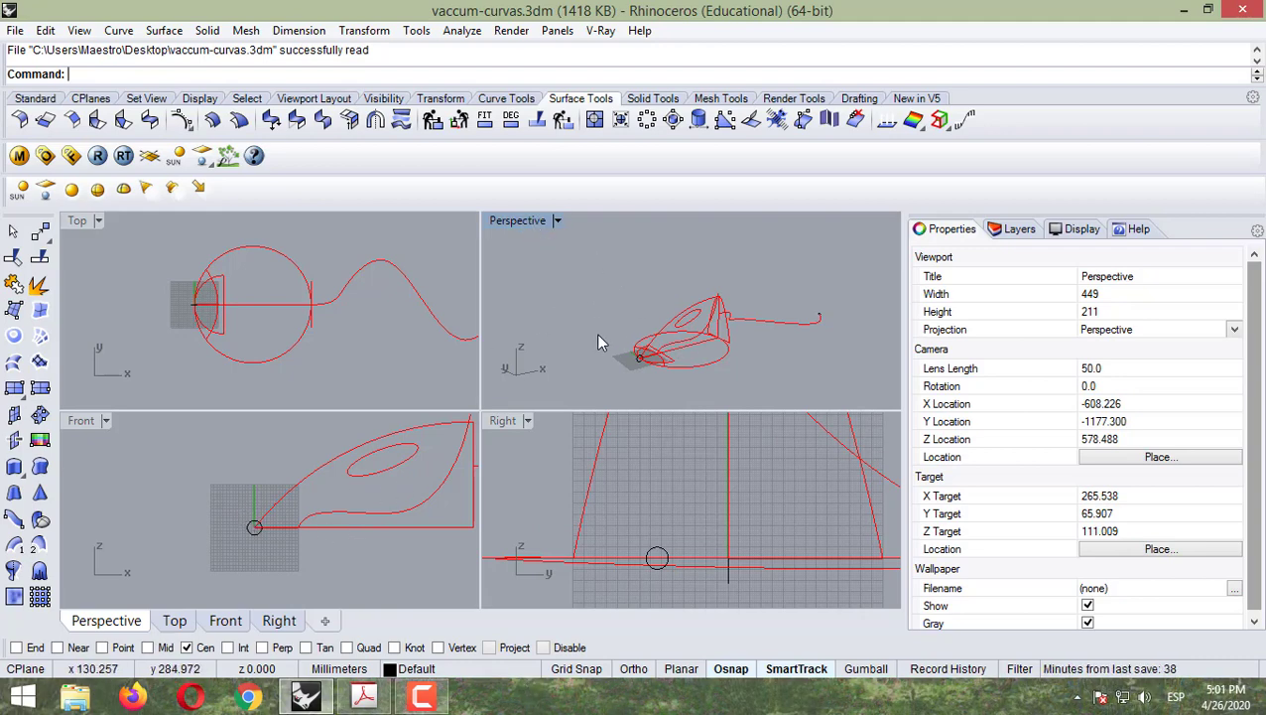
- Maximize the Perspective viewport and frame the vacuum cleaner's curves closely
{"action": "double_click", "coordinate": [534, 223]}
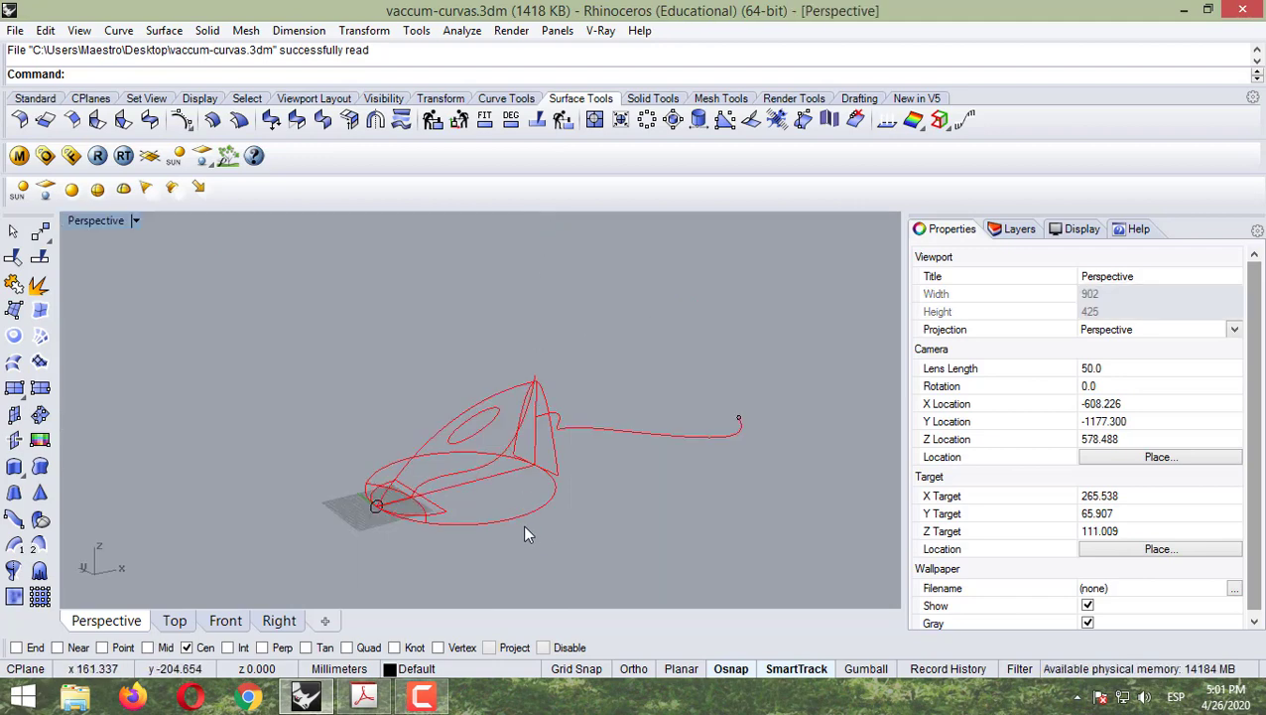
{"action": "scroll", "coordinate": [522, 537], "scroll_direction": "up", "scroll_amount": 4}
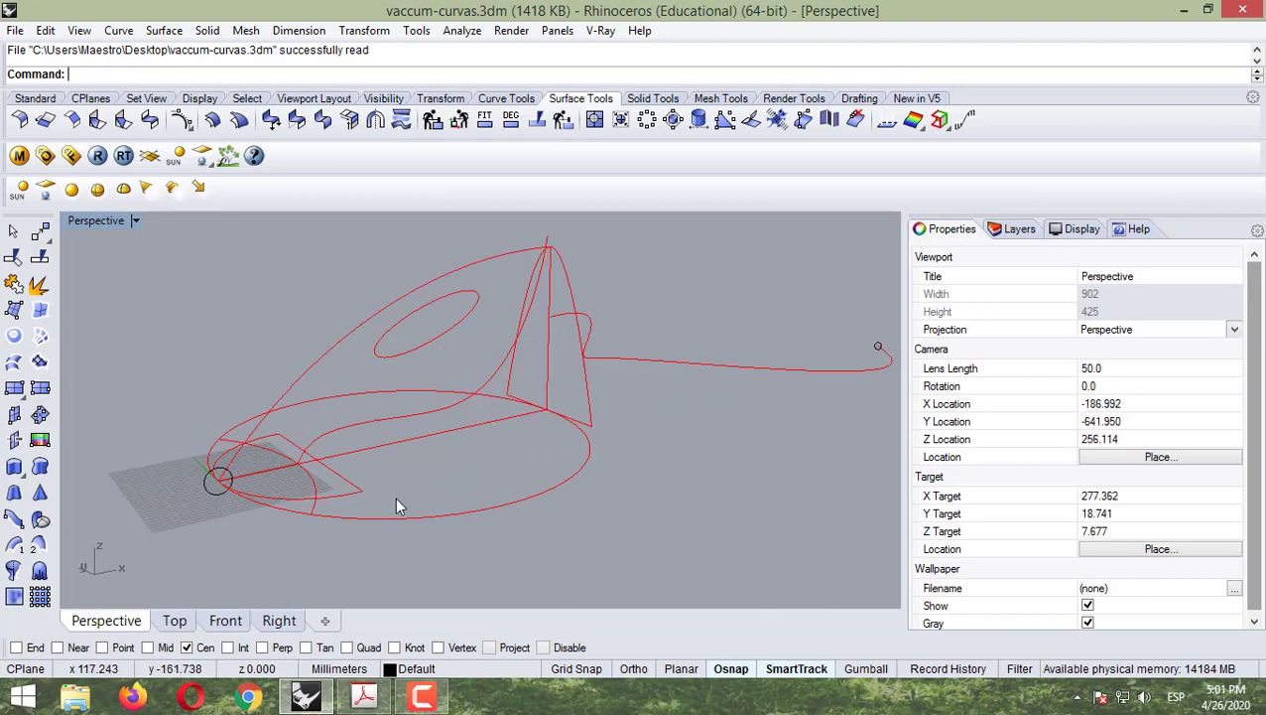
{"action": "scroll", "coordinate": [285, 458], "scroll_direction": "up", "scroll_amount": 2}
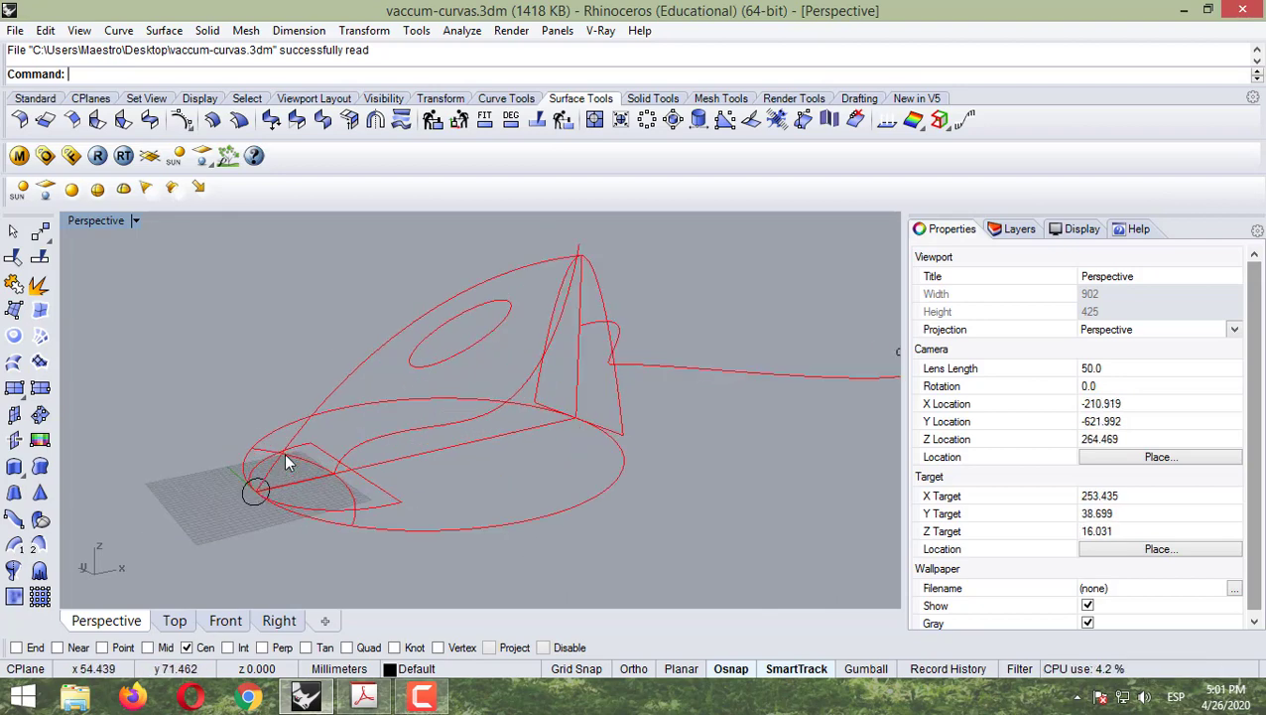
{"action": "key", "text": "F11"}
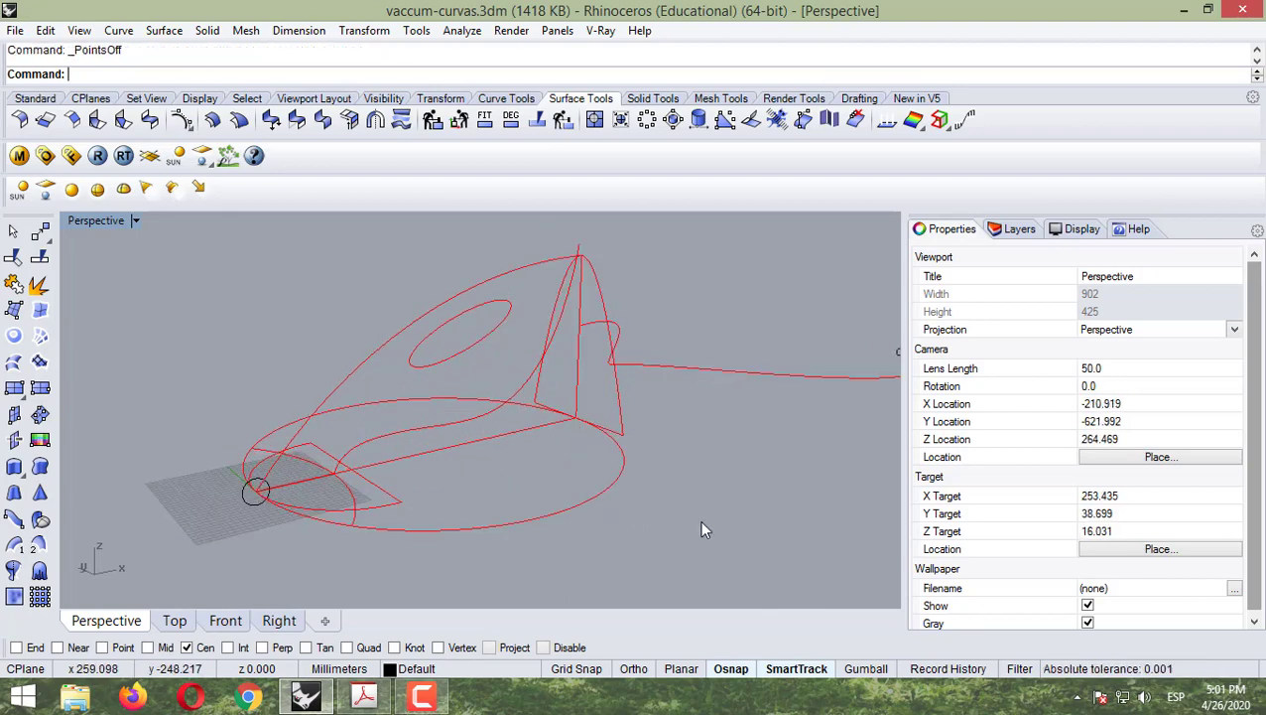
{"action": "scroll", "coordinate": [529, 509], "scroll_direction": "down", "scroll_amount": 2}
{"action": "scroll", "coordinate": [506, 506], "scroll_direction": "up", "scroll_amount": 4}
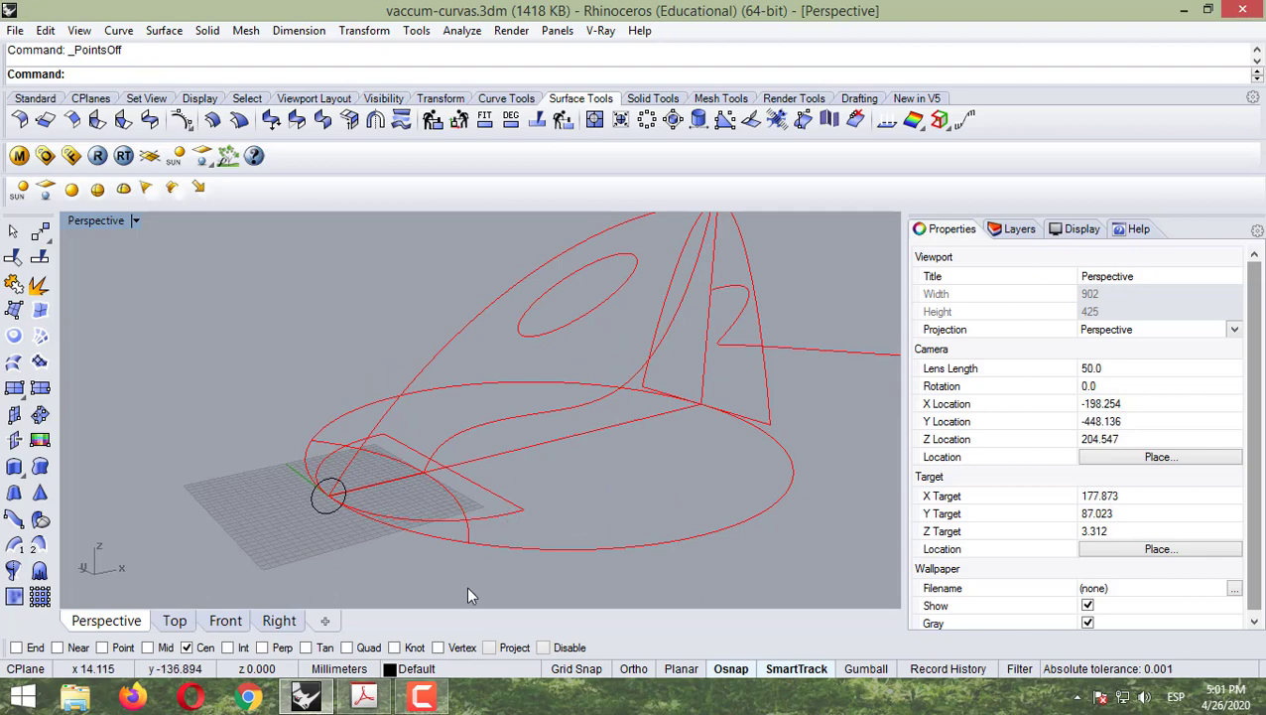
{"action": "left_click", "coordinate": [422, 699]}
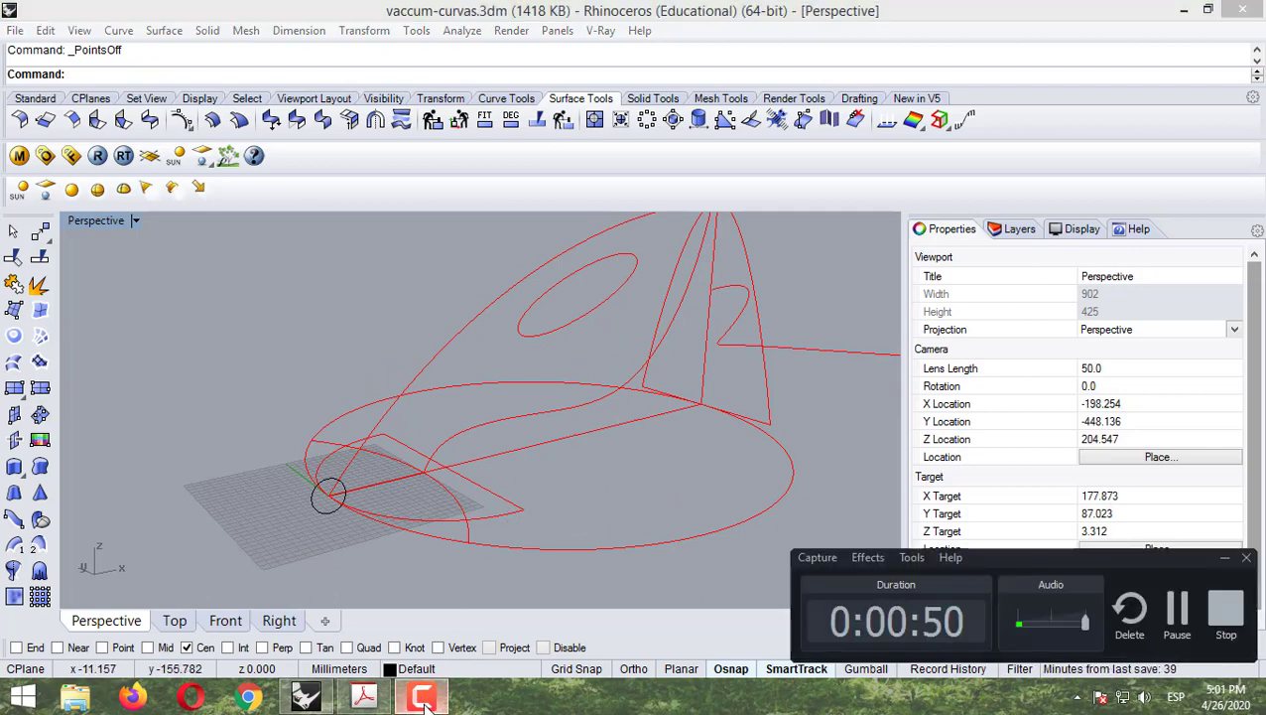
{"action": "left_click", "coordinate": [820, 458]}
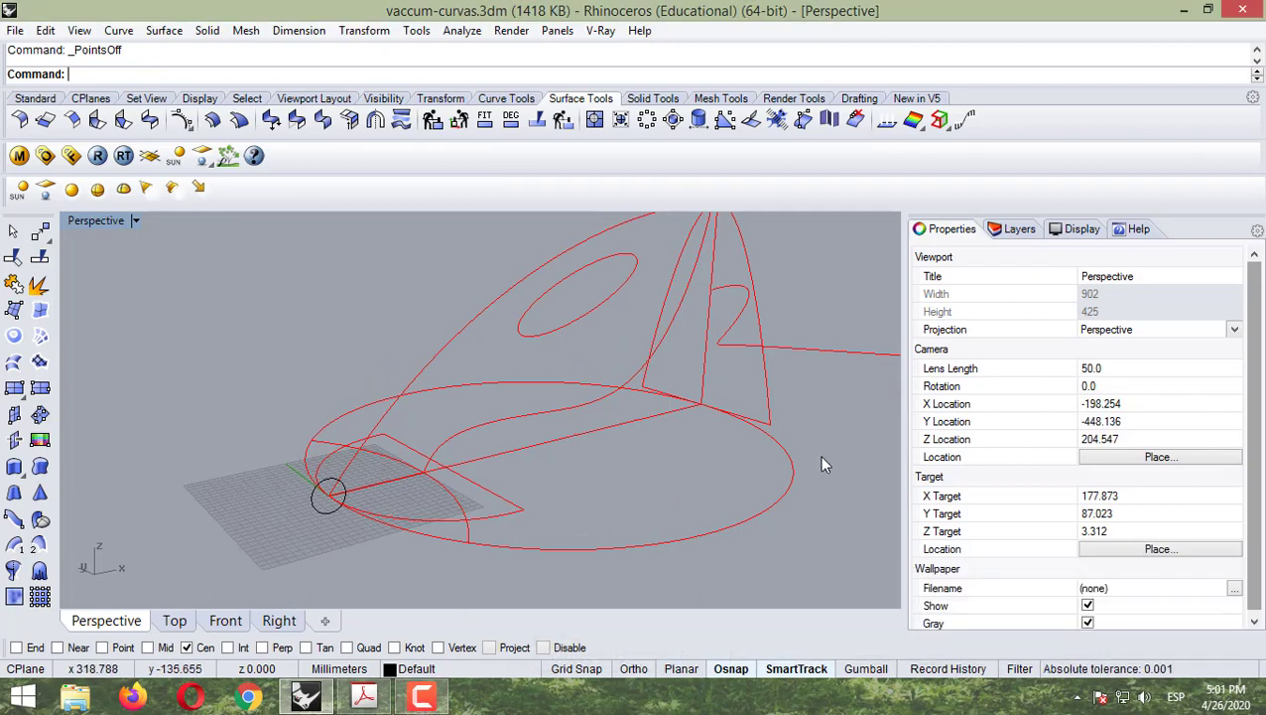
{"action": "left_click", "coordinate": [422, 699]}
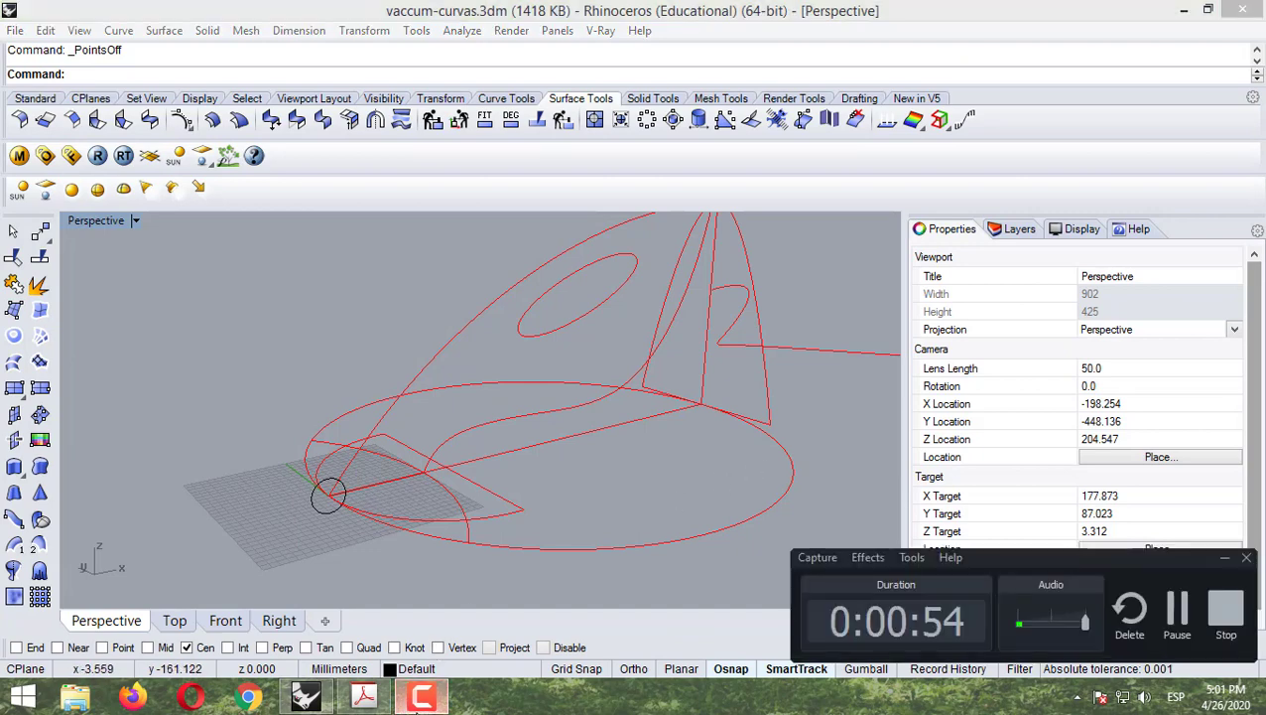
{"action": "left_click", "coordinate": [422, 699]}
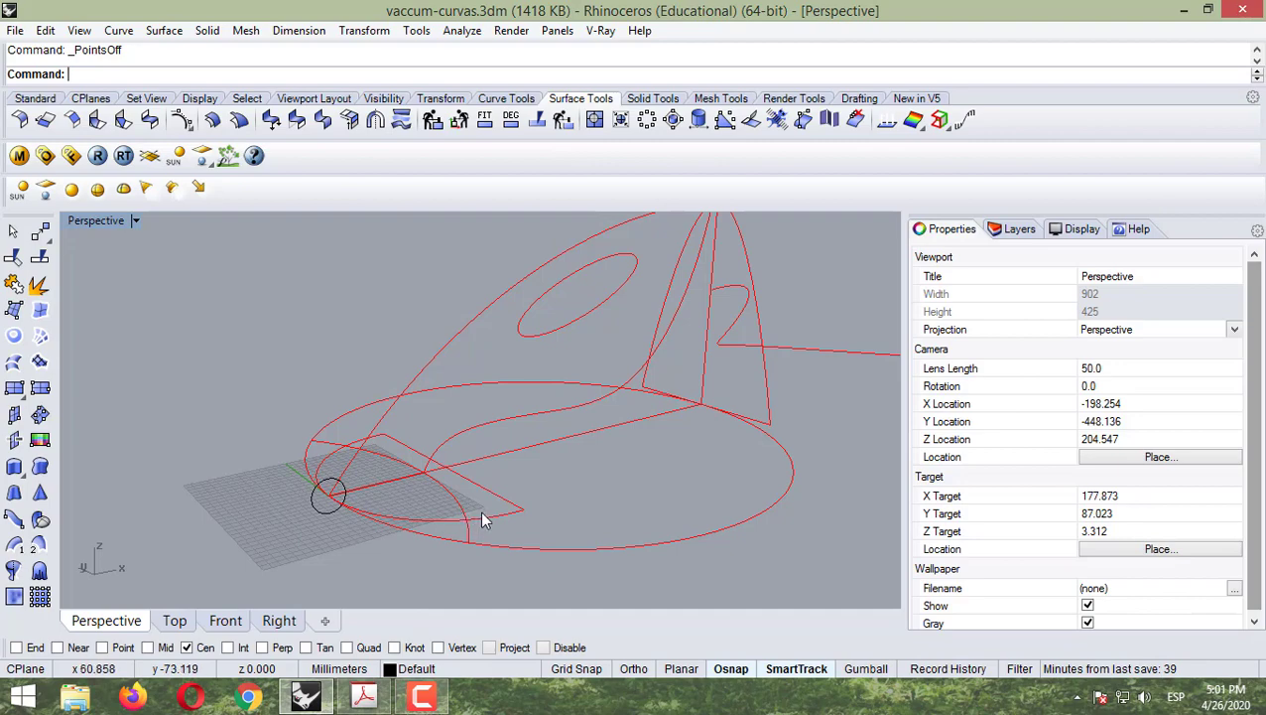
- Switch to Adobe Acrobat, read the Modeling Workflow section of the vacuum cleaner lesson, and return to Rhinoceros
{"action": "left_click", "coordinate": [372, 695]}
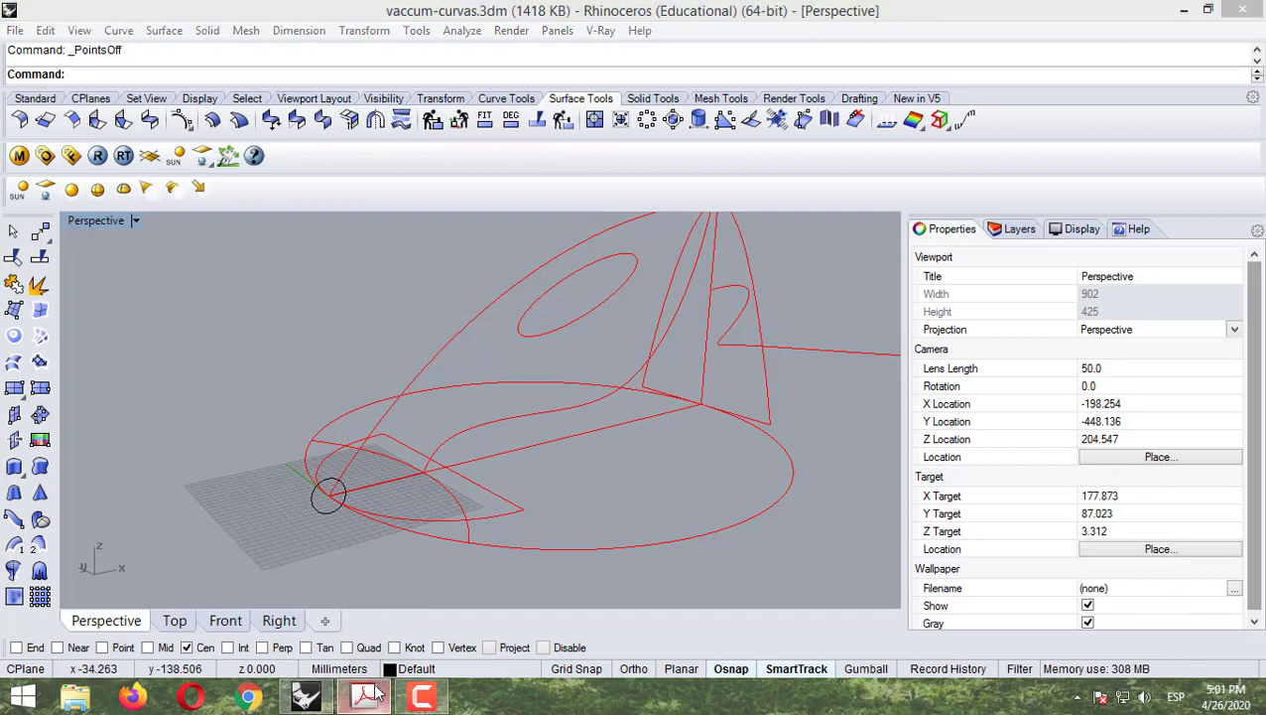
{"action": "scroll", "coordinate": [625, 466], "scroll_direction": "down", "scroll_amount": 8}
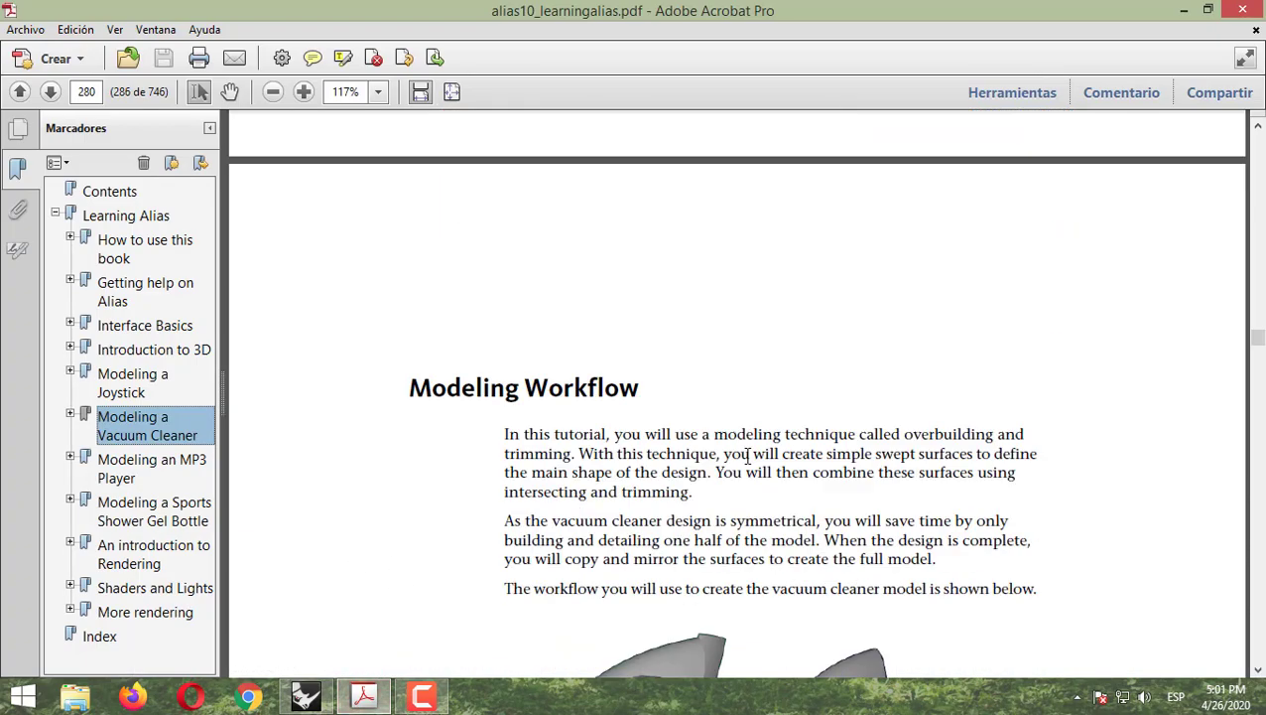
{"action": "scroll", "coordinate": [748, 456], "scroll_direction": "down", "scroll_amount": 8}
{"action": "scroll", "coordinate": [778, 489], "scroll_direction": "up", "scroll_amount": 4}
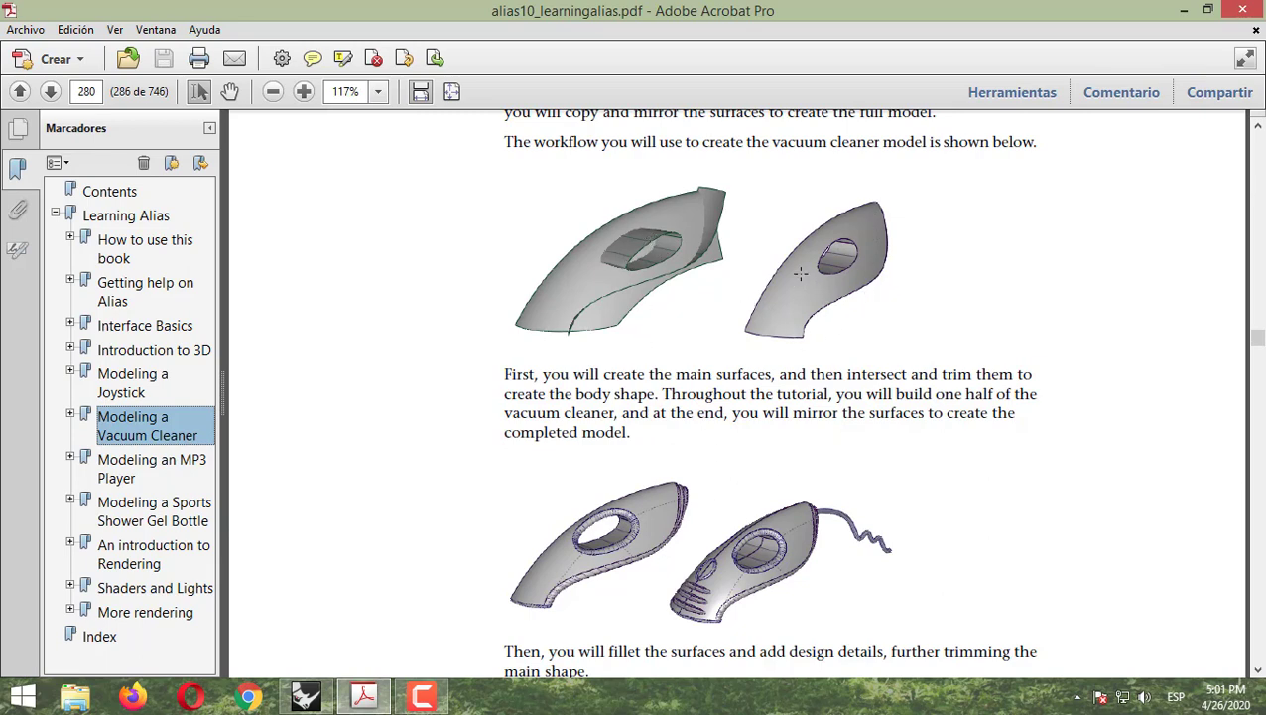
{"action": "left_click", "coordinate": [1184, 10]}
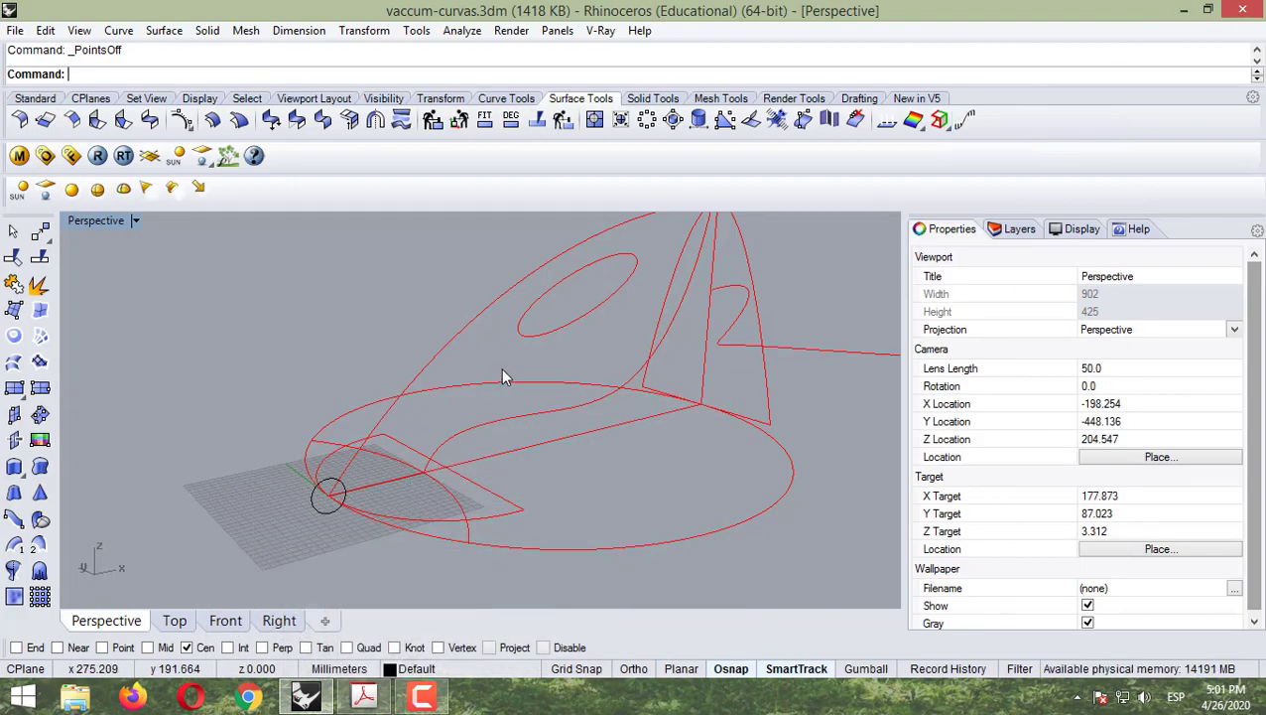
- Examine the nose arc, the upper profile curve and the rear arch of the vacuum cleaner from several angles
{"action": "scroll", "coordinate": [556, 369], "scroll_direction": "down", "scroll_amount": 4}
{"action": "right_click_drag", "start_coordinate": [596, 372], "coordinate": [499, 405]}
{"action": "left_click", "coordinate": [355, 585]}
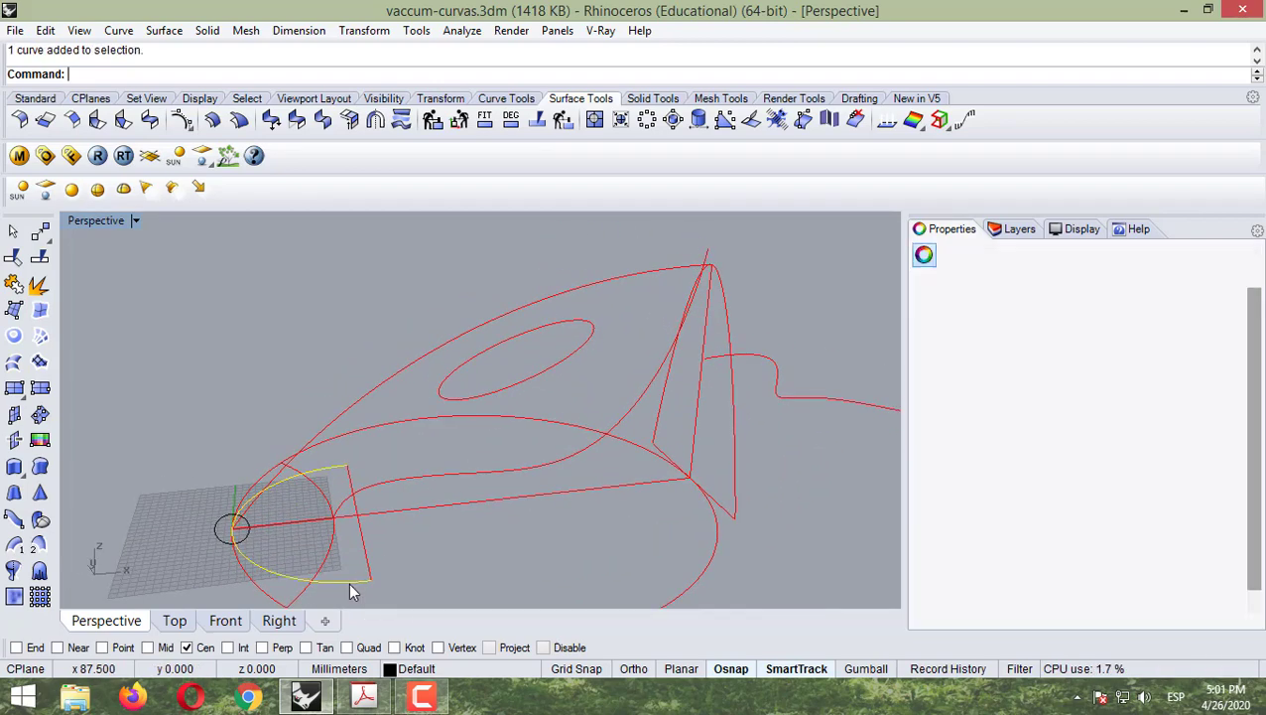
{"action": "left_click", "coordinate": [349, 407]}
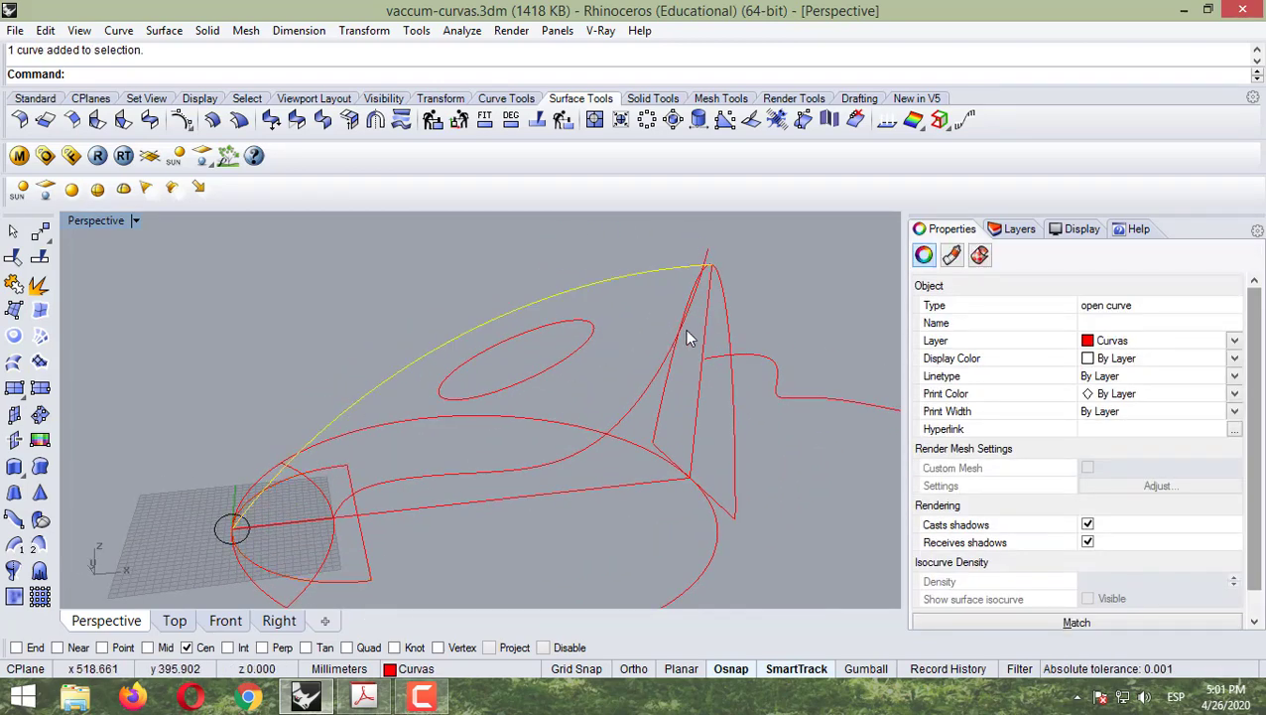
{"action": "left_click", "coordinate": [662, 386]}
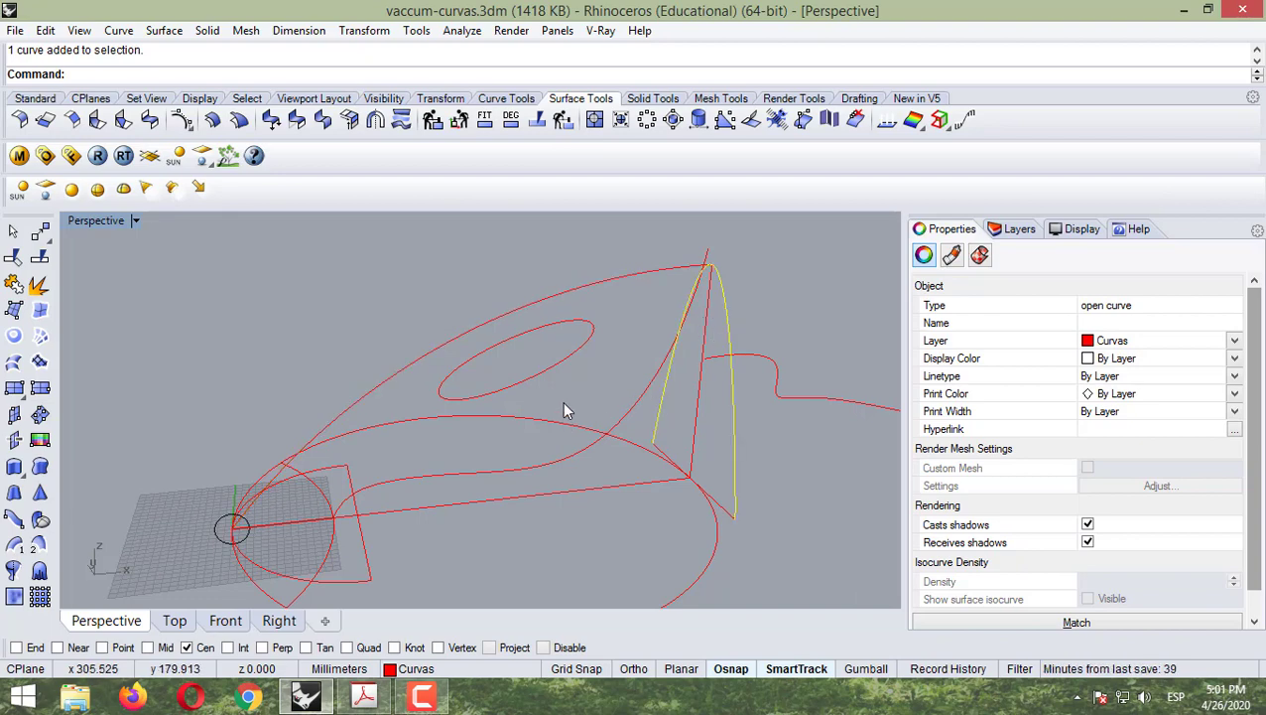
{"action": "right_click_drag", "start_coordinate": [563, 407], "coordinate": [644, 353]}
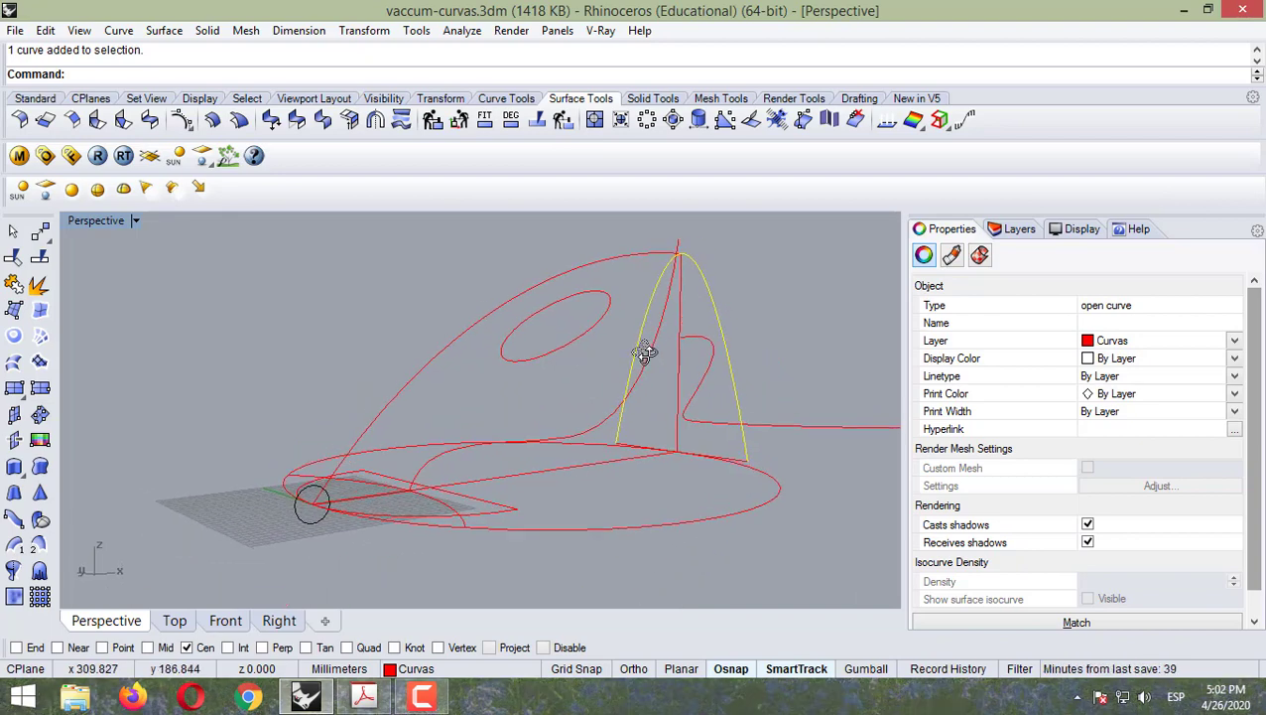
{"action": "key", "text": "Escape"}
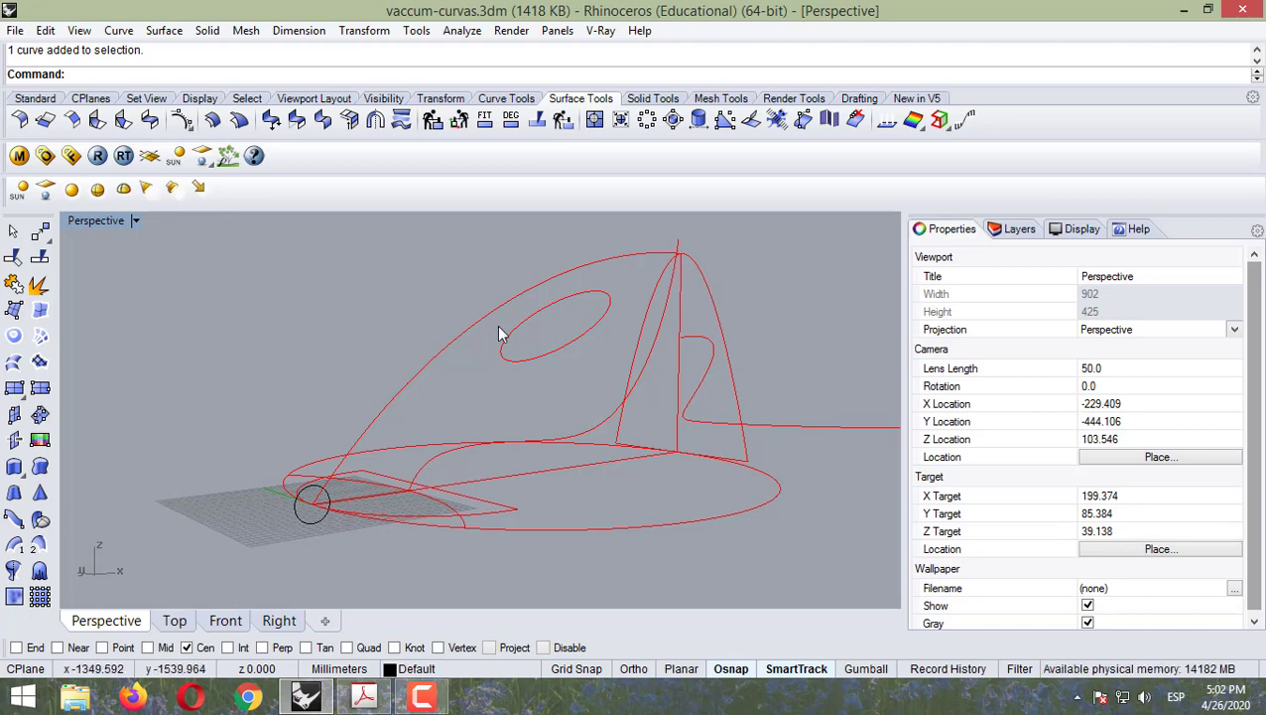
{"action": "right_click_drag", "start_coordinate": [583, 513], "coordinate": [704, 314]}
{"action": "left_click", "coordinate": [704, 264]}
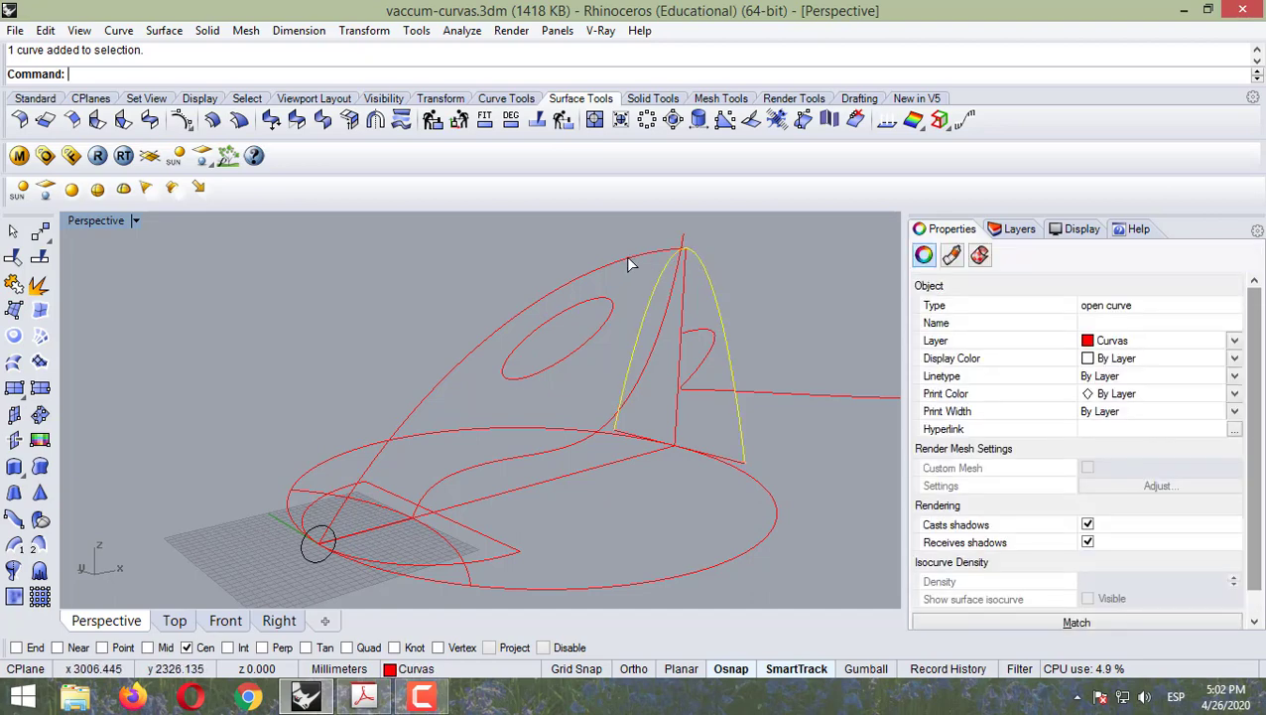
{"action": "left_click", "coordinate": [382, 442]}
{"action": "left_click", "coordinate": [434, 553]}
{"action": "left_click", "coordinate": [541, 511]}
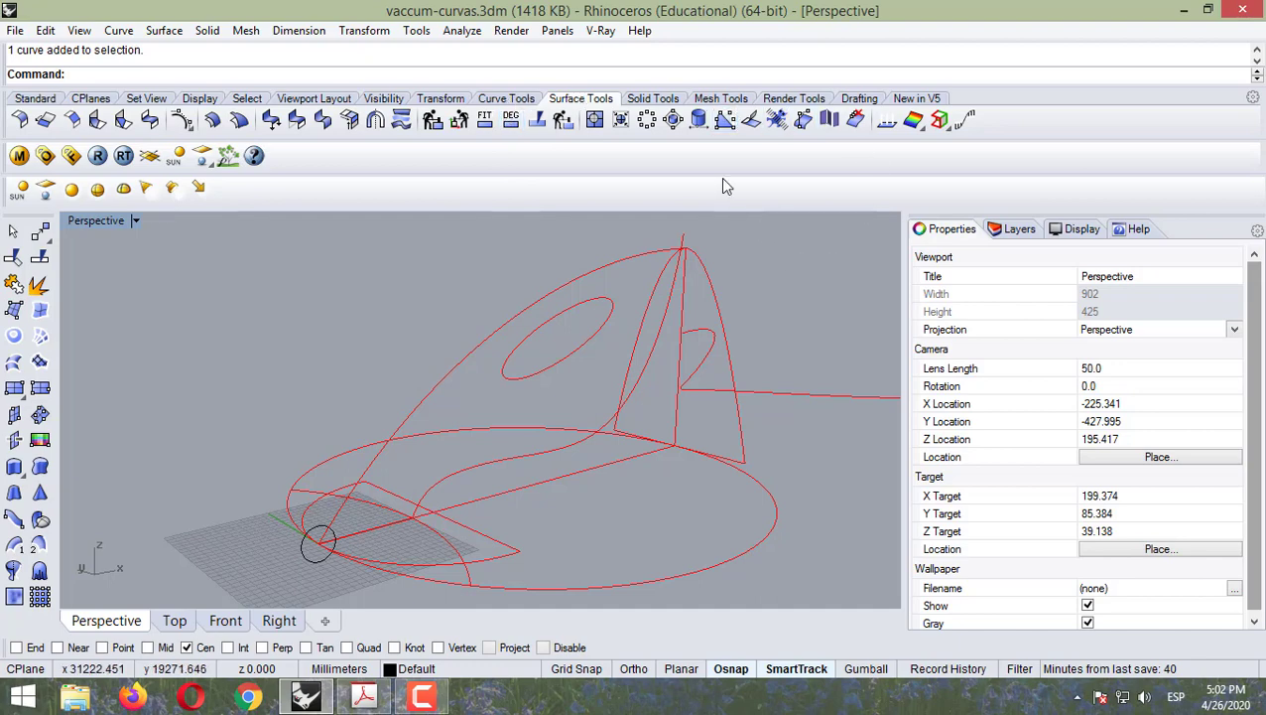
- Review how the nose arc and rear arch relate to the upper profile curve as sections for the body surface
{"action": "left_click", "coordinate": [650, 99]}
{"action": "left_click", "coordinate": [575, 100]}
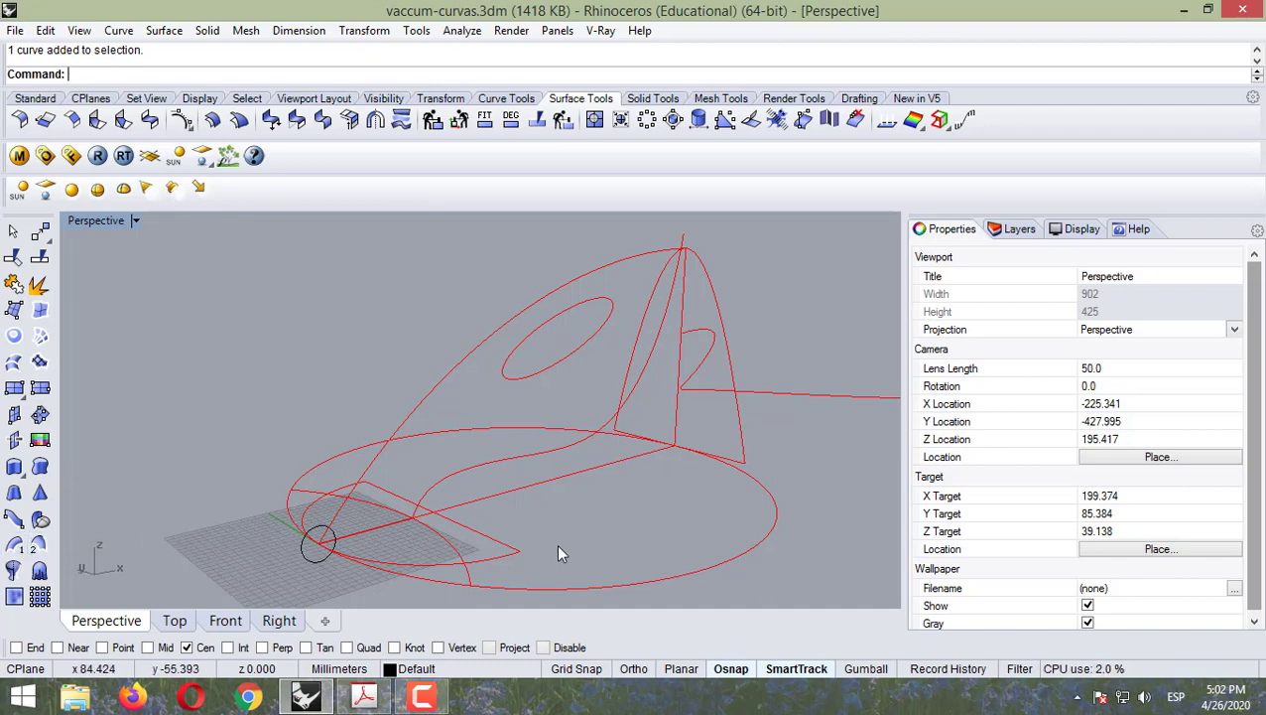
{"action": "left_click", "coordinate": [414, 566]}
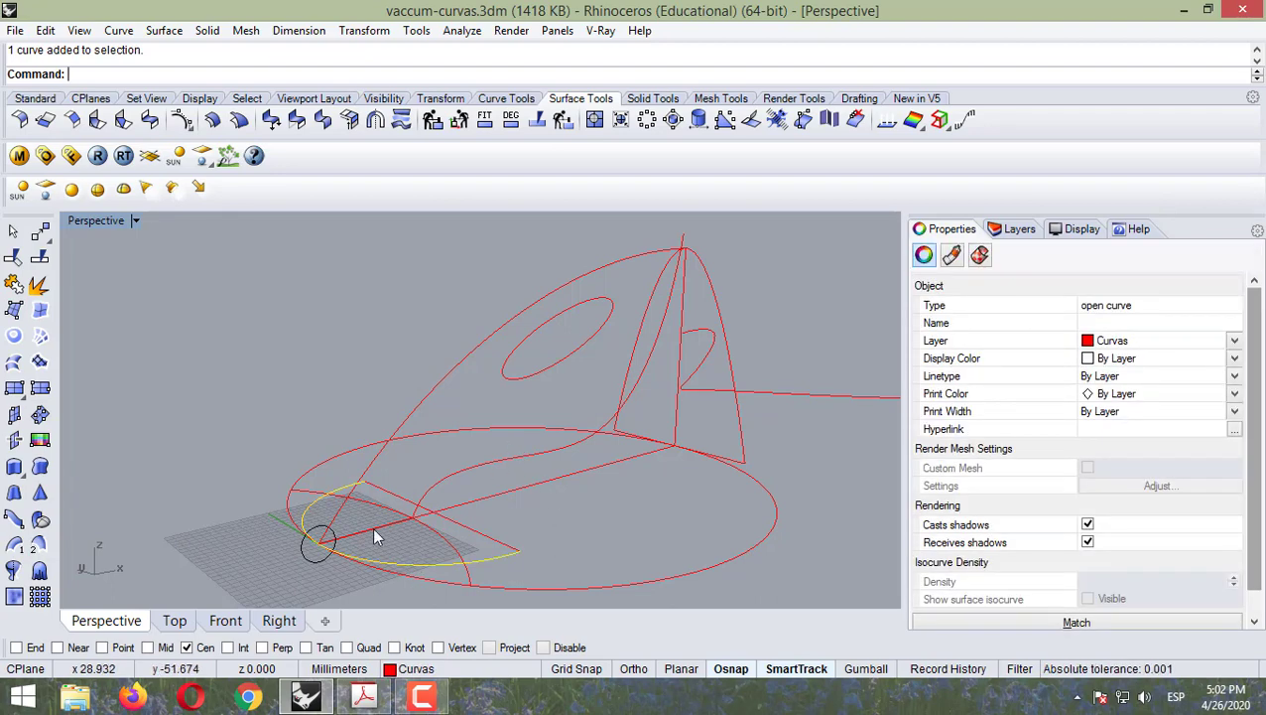
{"action": "left_click", "coordinate": [399, 427]}
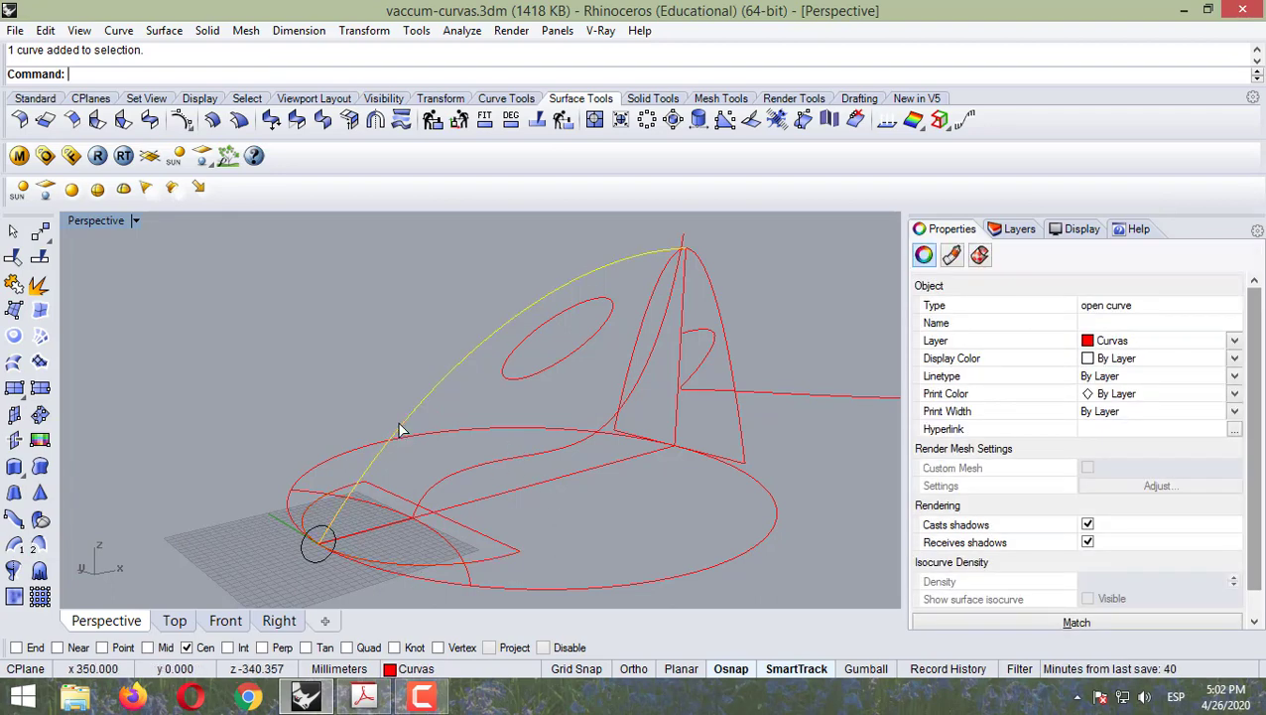
{"action": "left_click", "coordinate": [387, 565]}
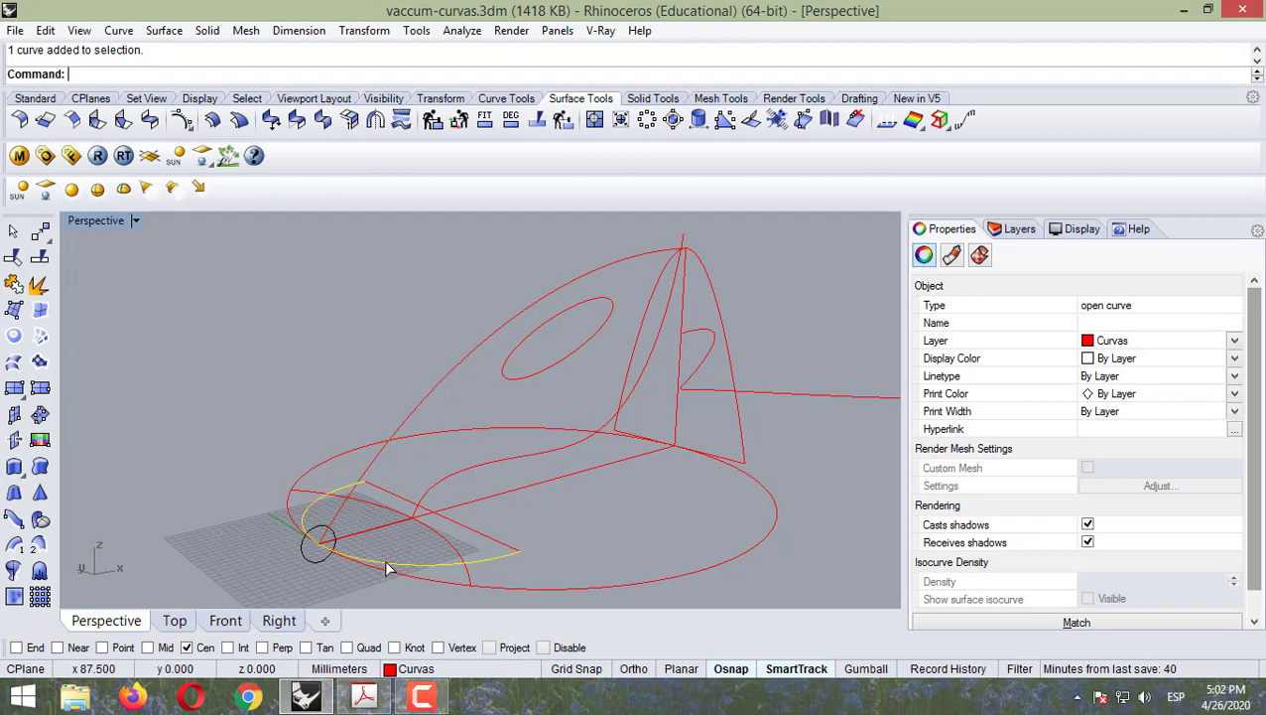
{"action": "left_click", "coordinate": [607, 272]}
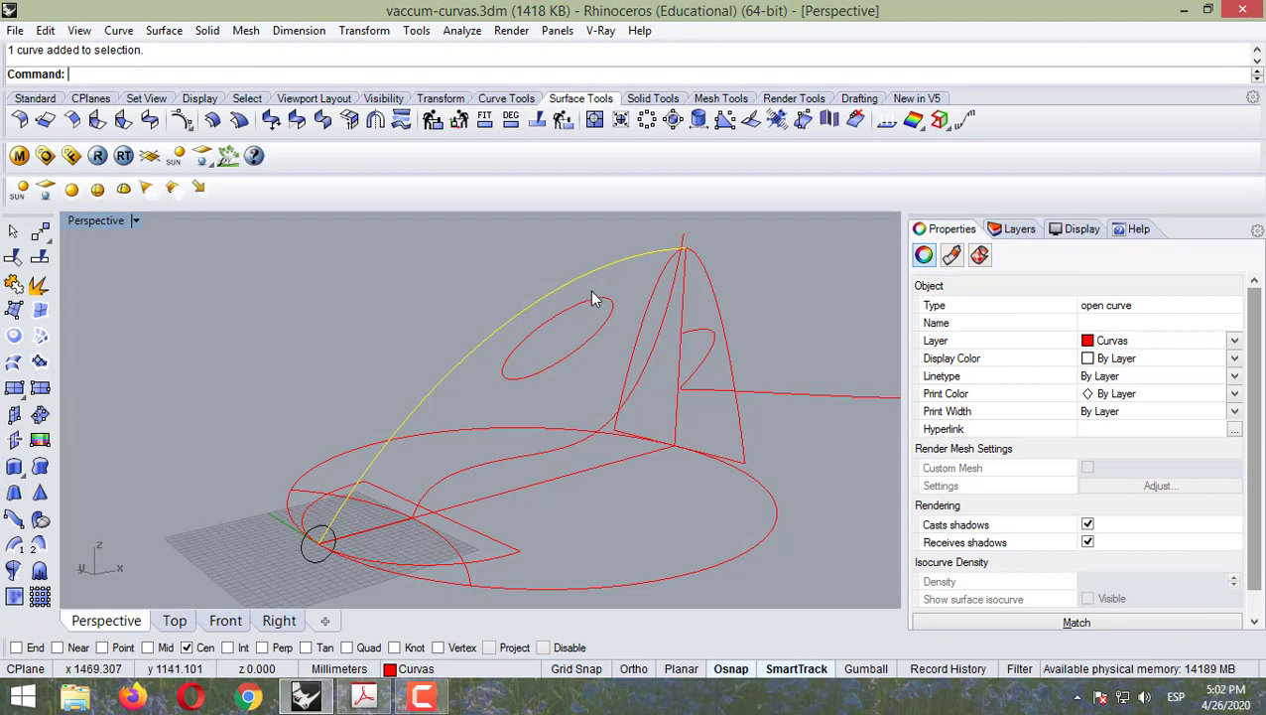
{"action": "left_click", "coordinate": [208, 454]}
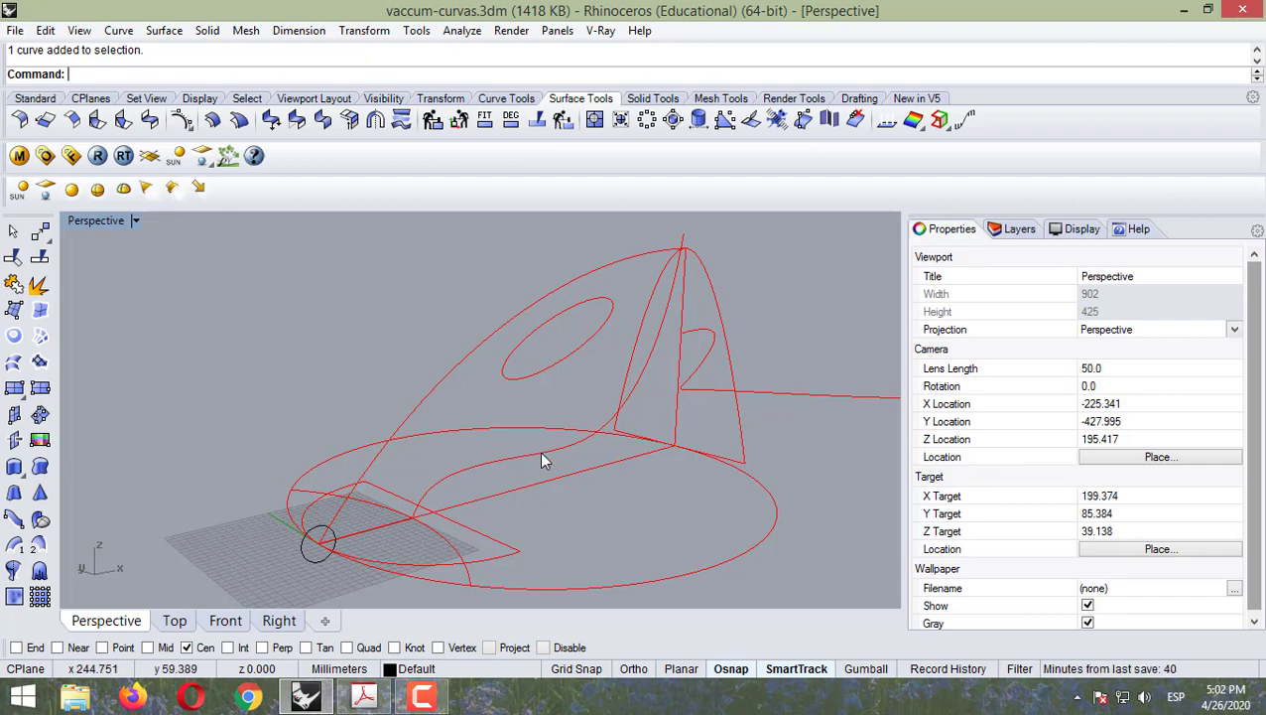
{"action": "left_click", "coordinate": [494, 563]}
{"action": "left_click", "coordinate": [708, 302]}
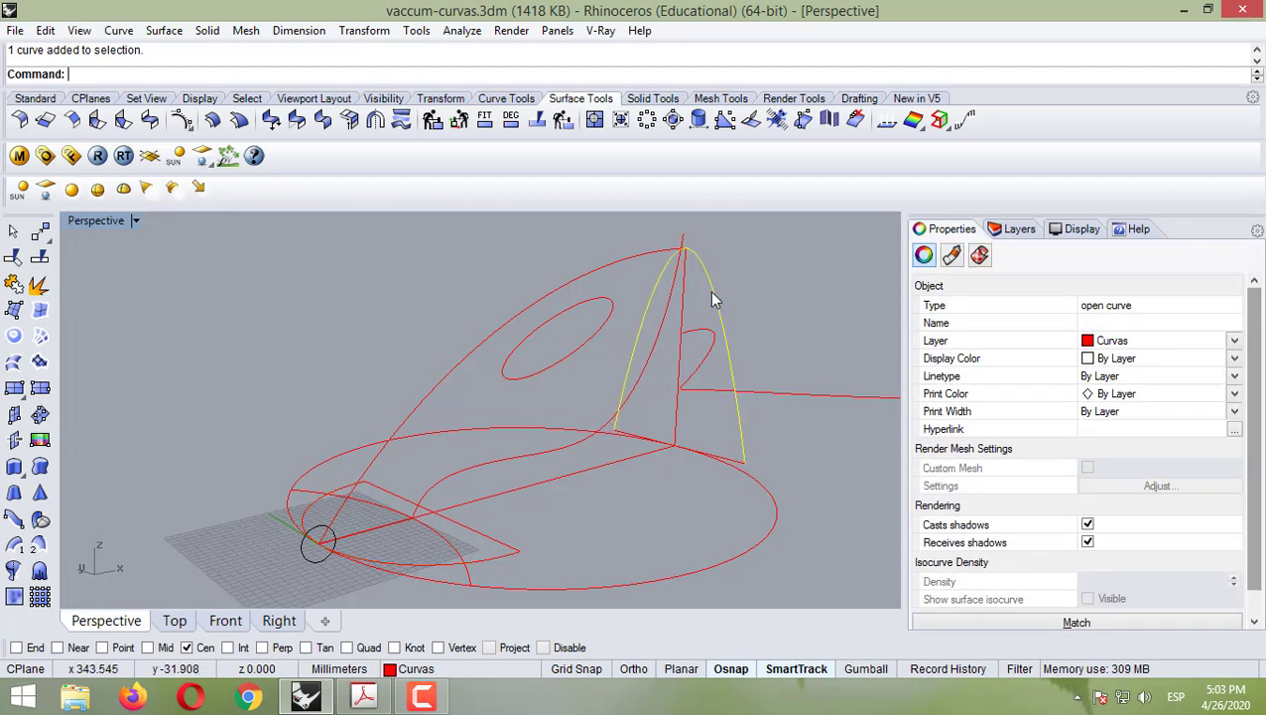
{"action": "left_click", "coordinate": [456, 365]}
{"action": "left_click", "coordinate": [389, 369]}
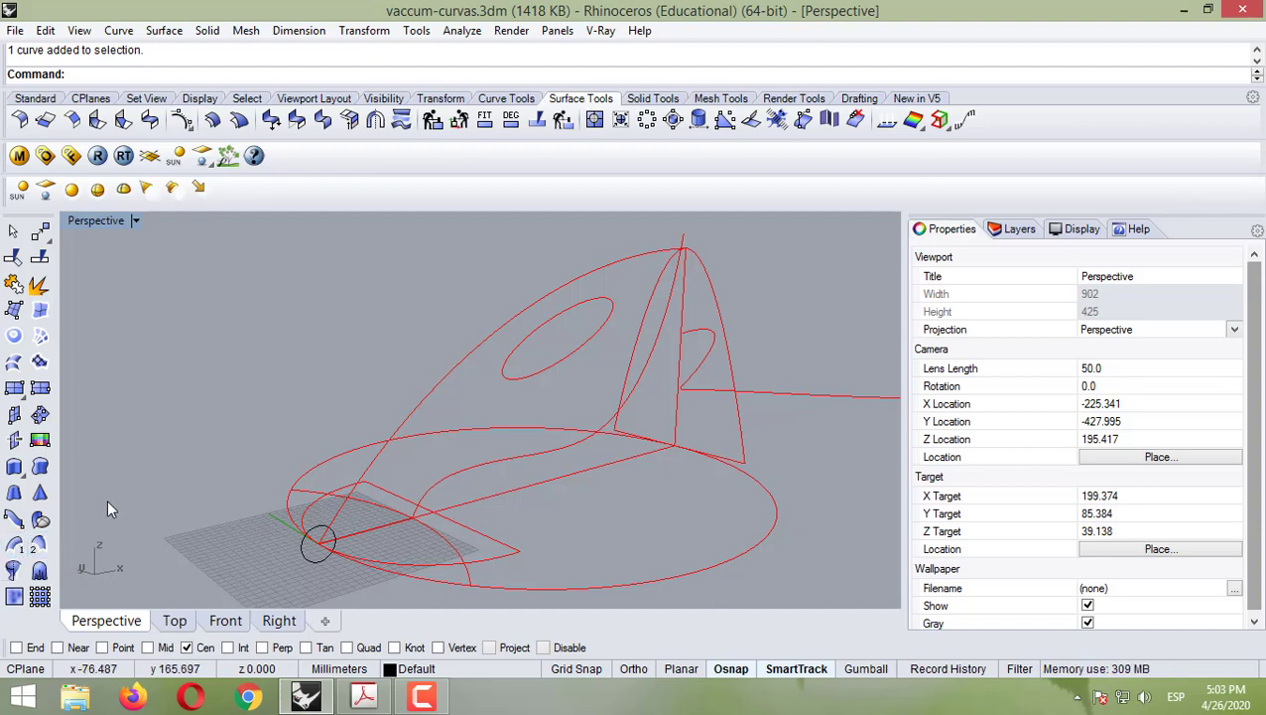
- Try a two-rail sweep with the nose arc and rear arch as rails and the upper profile curve as cross section
{"action": "left_click", "coordinate": [41, 548]}
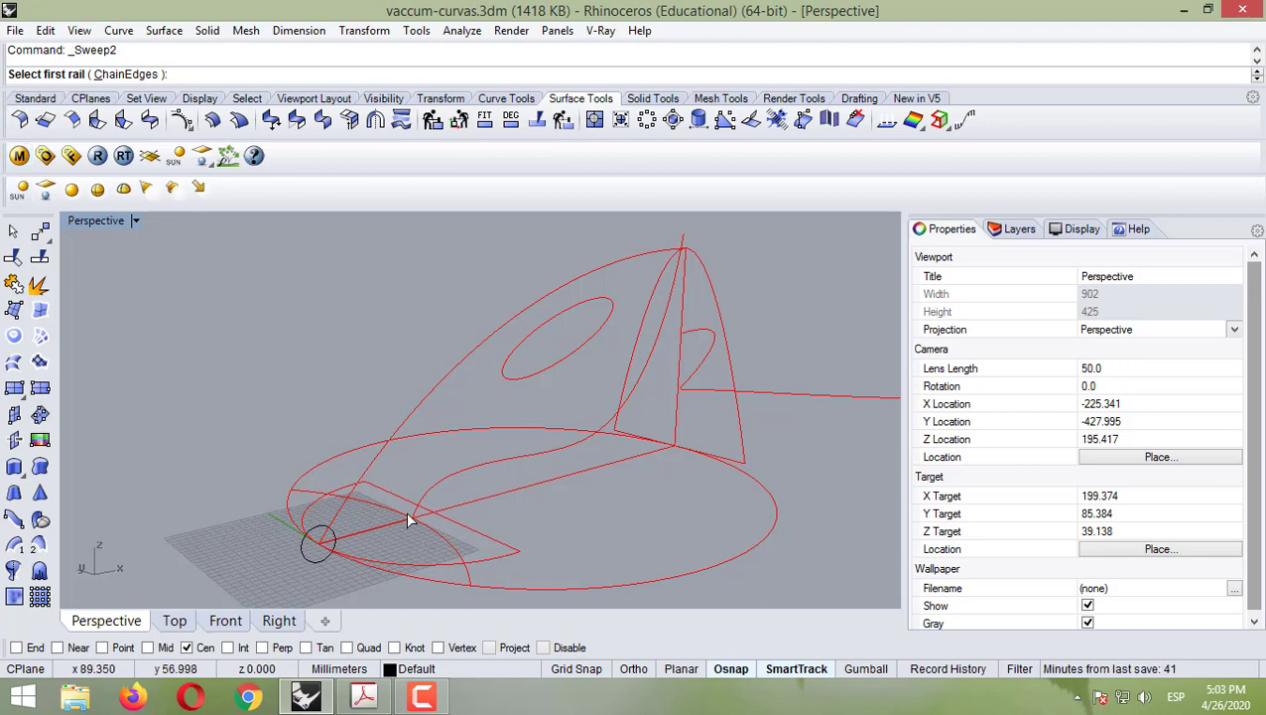
{"action": "left_click", "coordinate": [503, 561]}
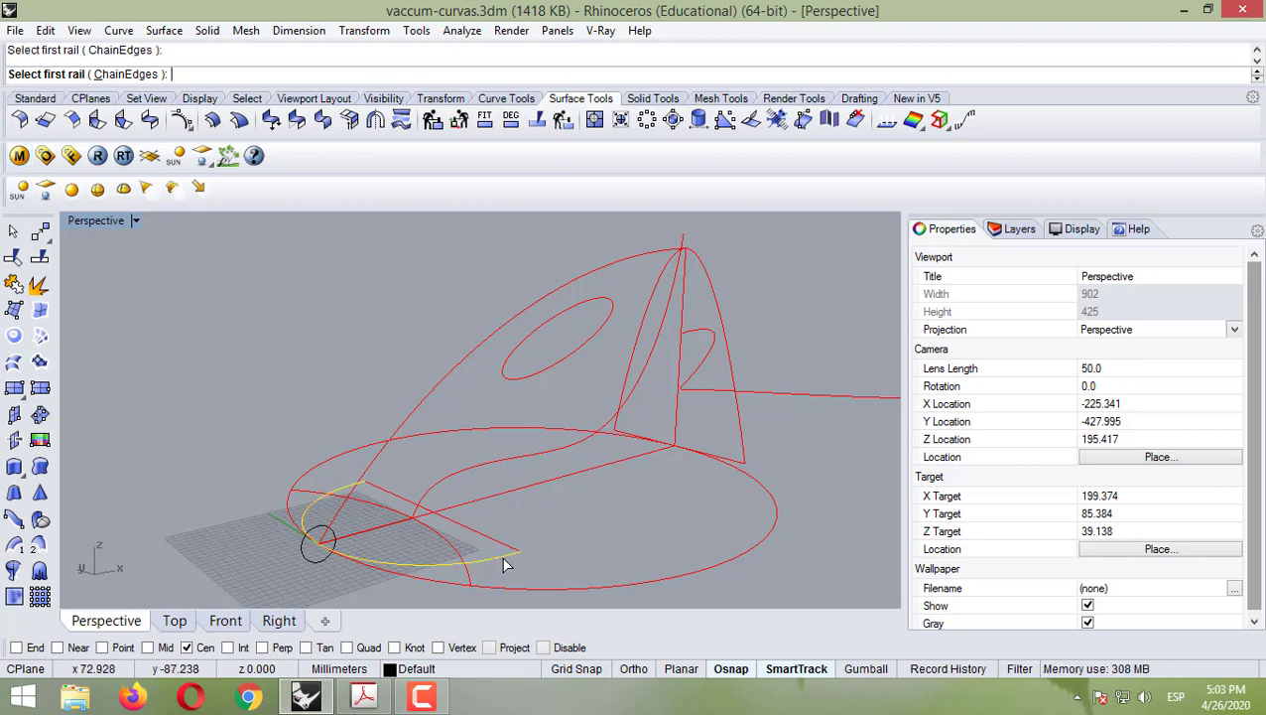
{"action": "left_click", "coordinate": [746, 447]}
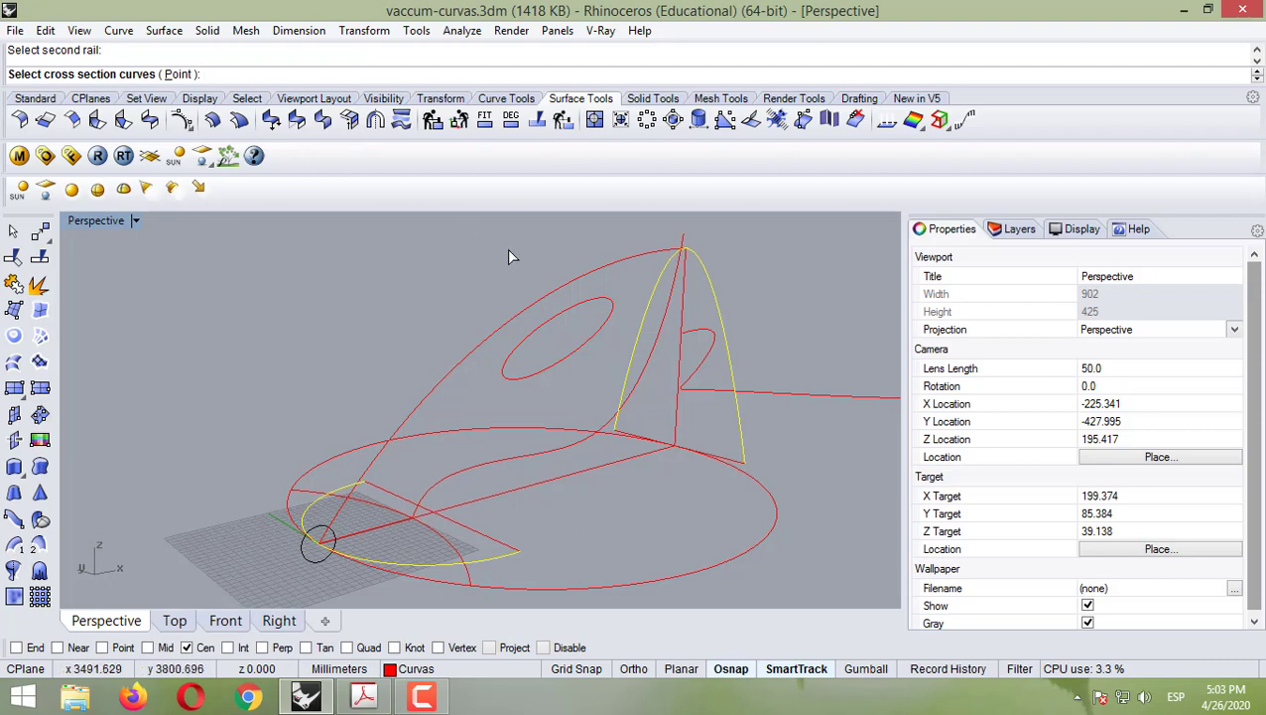
{"action": "left_click", "coordinate": [633, 262]}
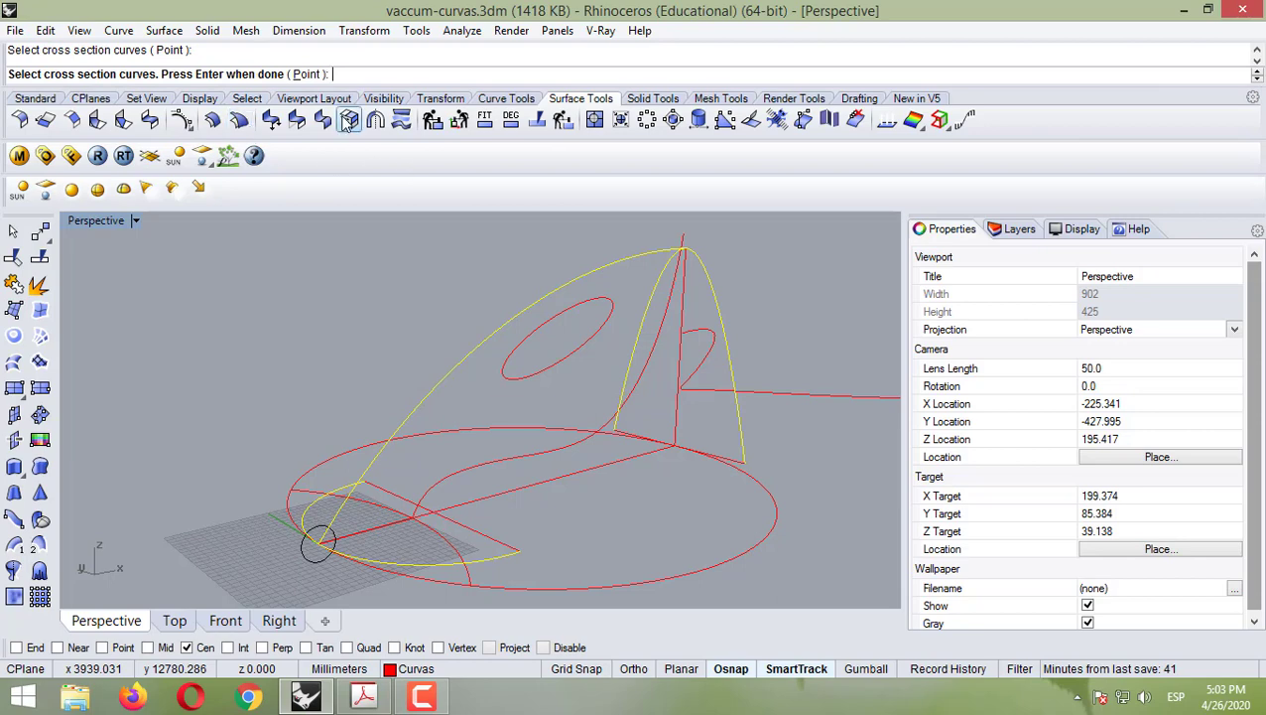
{"action": "key", "text": "Return"}
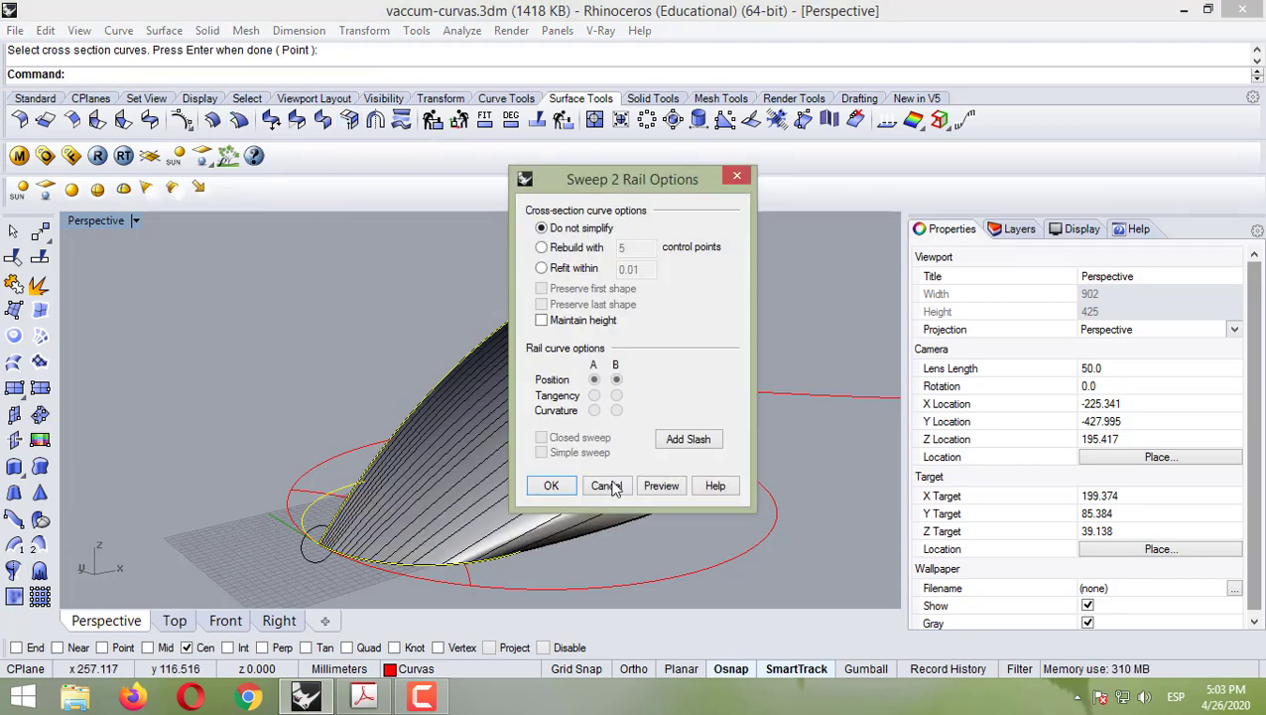
{"action": "left_click", "coordinate": [661, 485]}
{"action": "left_click_drag", "start_coordinate": [594, 176], "coordinate": [895, 189]}
{"action": "right_click_drag", "start_coordinate": [321, 375], "coordinate": [354, 409]}
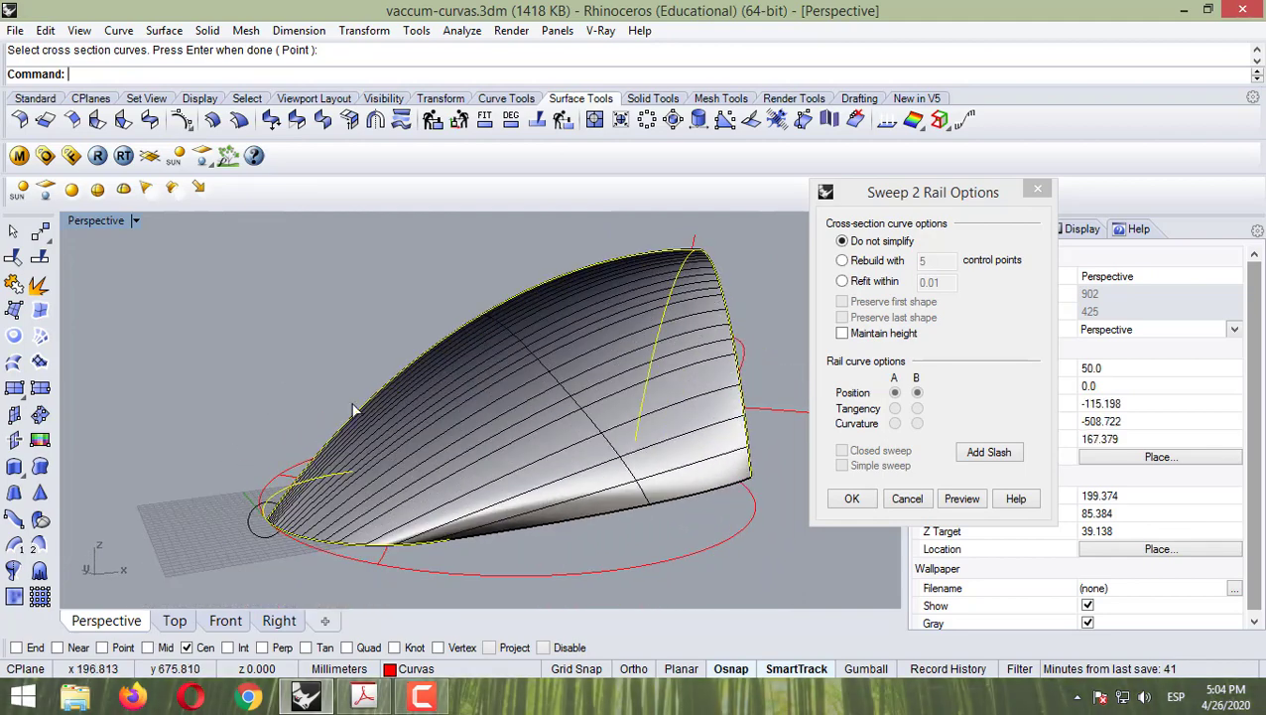
{"action": "left_click", "coordinate": [907, 498]}
{"action": "mouse_move", "coordinate": [580, 544]}
{"action": "right_mouse_down"}
{"action": "mouse_move", "coordinate": [653, 526]}
{"action": "mouse_move", "coordinate": [616, 515]}
{"action": "mouse_move", "coordinate": [597, 539]}
{"action": "right_mouse_up"}
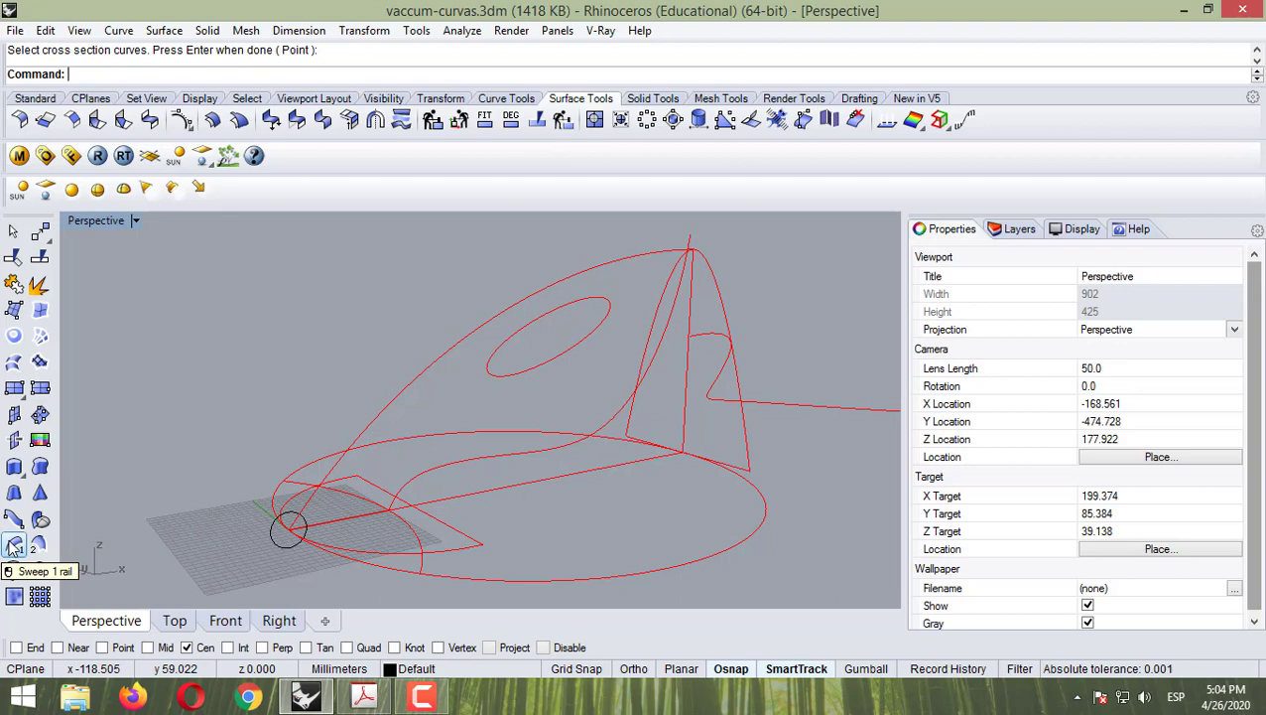
- Set up a one-rail sweep along the upper profile curve, with the nose arc and rear arch as cross sections
{"action": "left_click", "coordinate": [14, 545]}
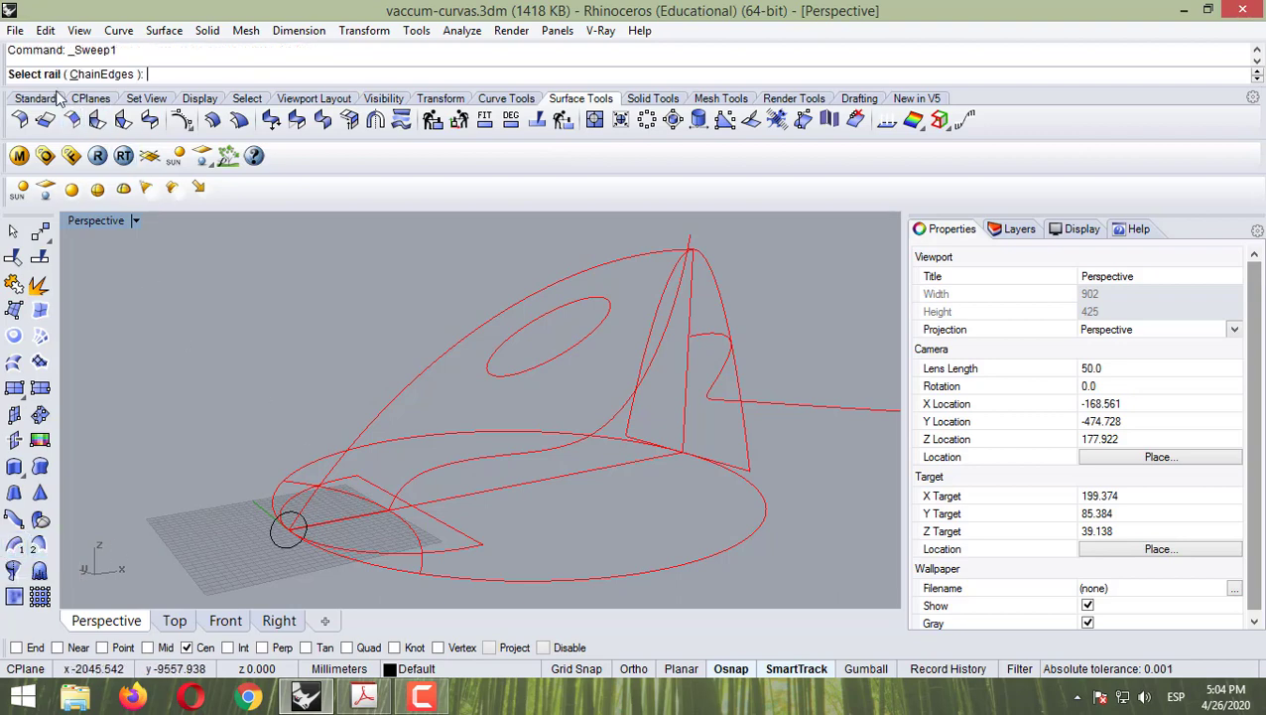
{"action": "left_click", "coordinate": [396, 415]}
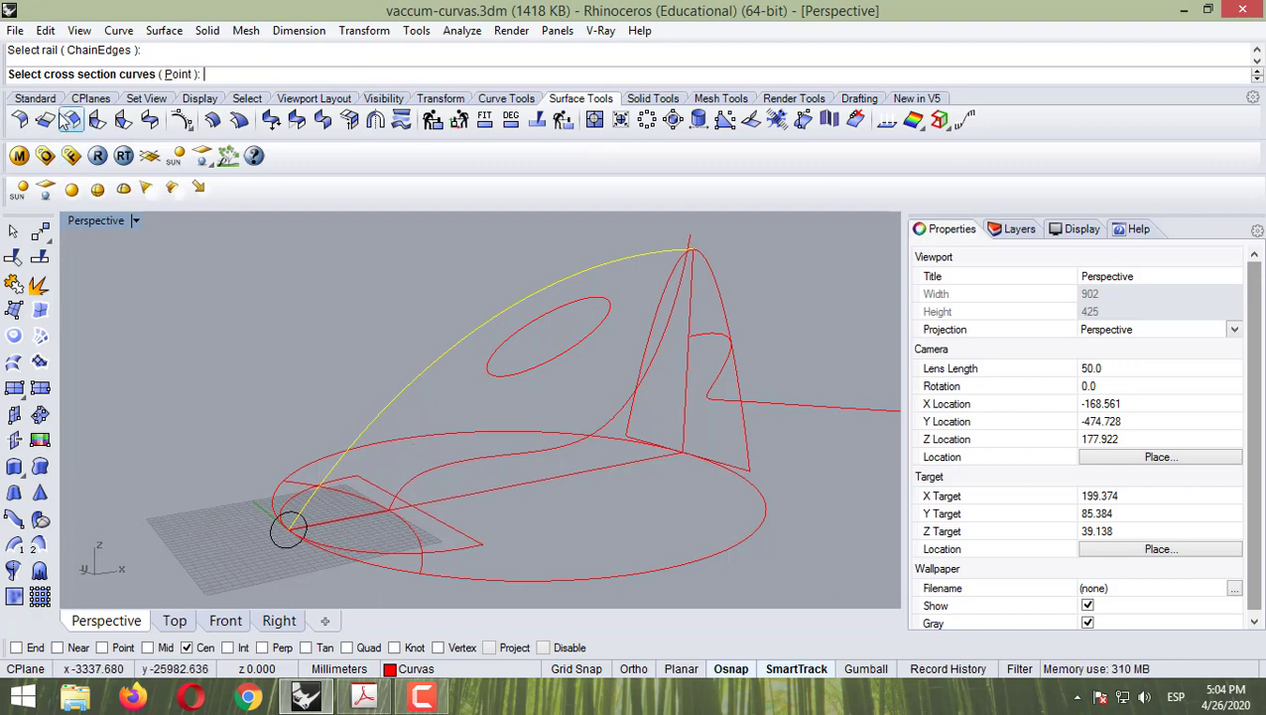
{"action": "left_click", "coordinate": [458, 551]}
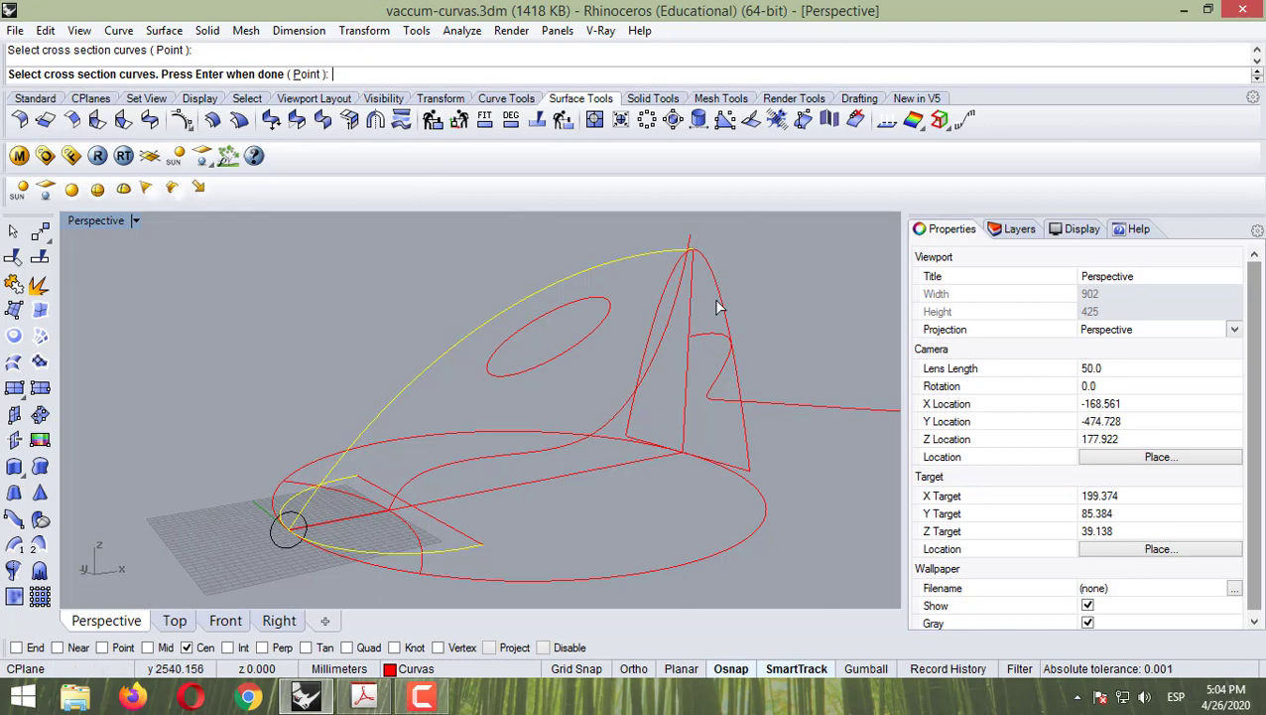
{"action": "left_click", "coordinate": [749, 446]}
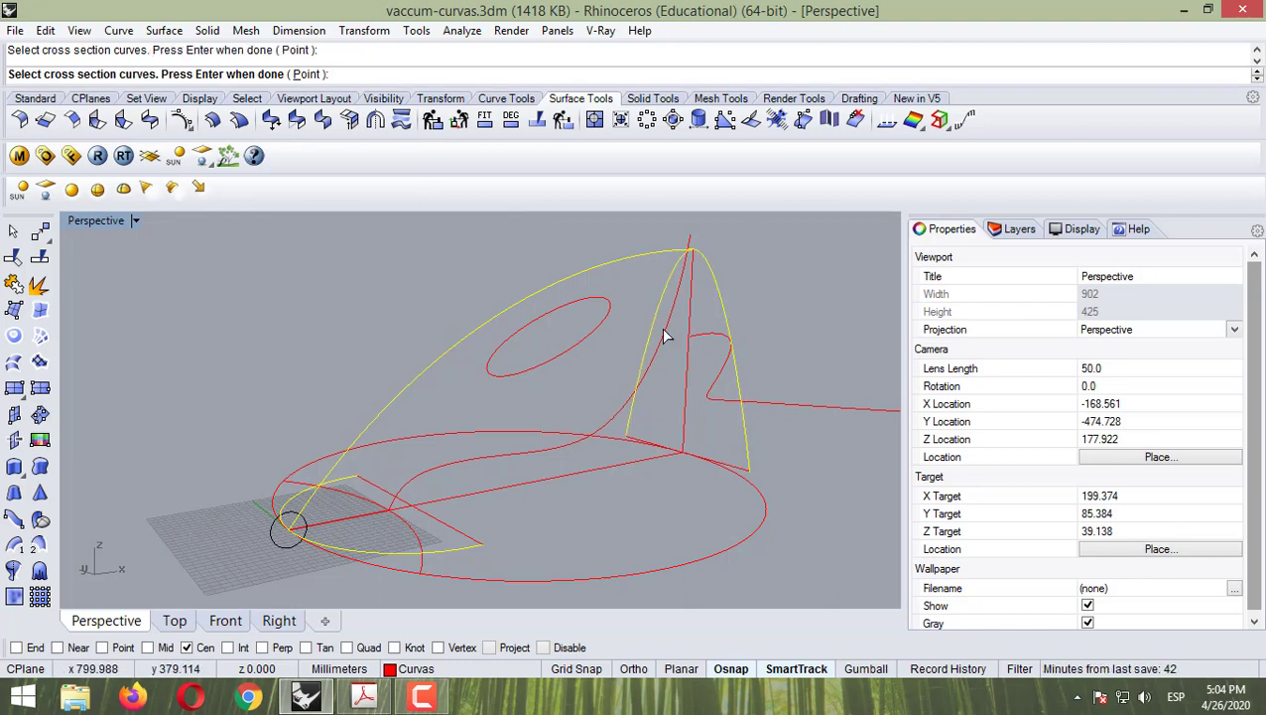
{"action": "key", "text": "Return"}
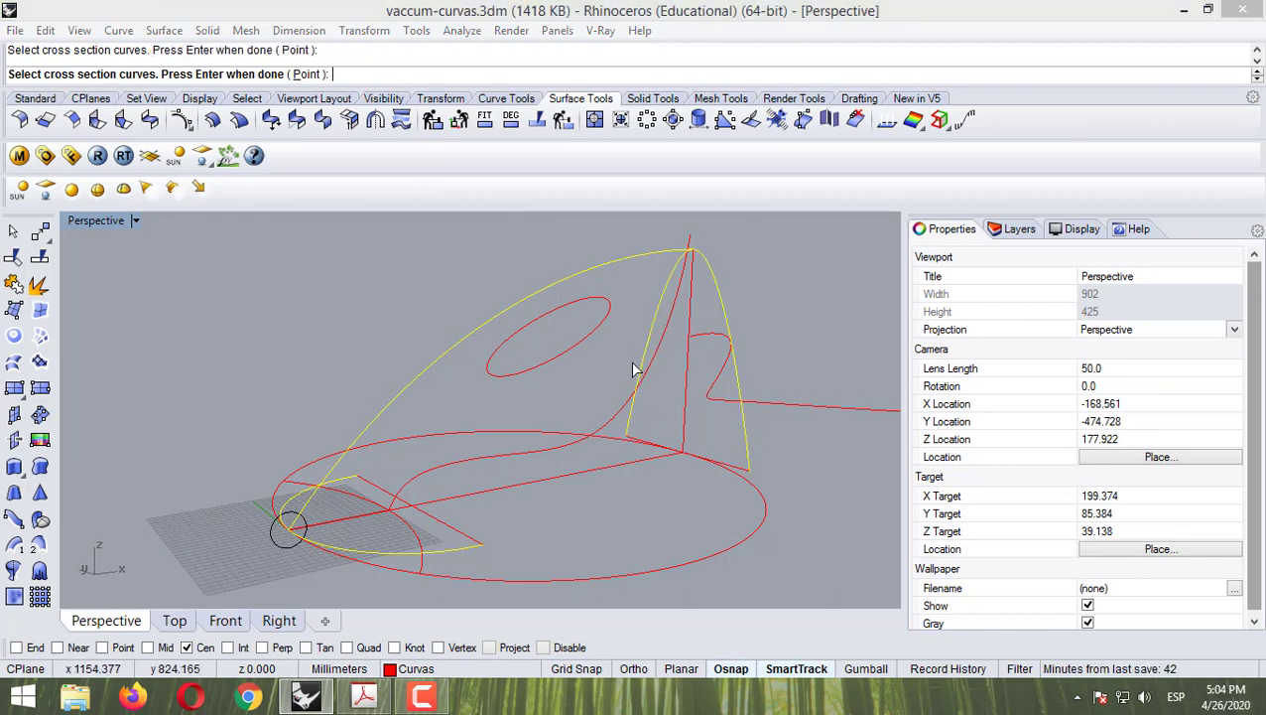
{"action": "left_click_drag", "start_coordinate": [670, 225], "coordinate": [1045, 234]}
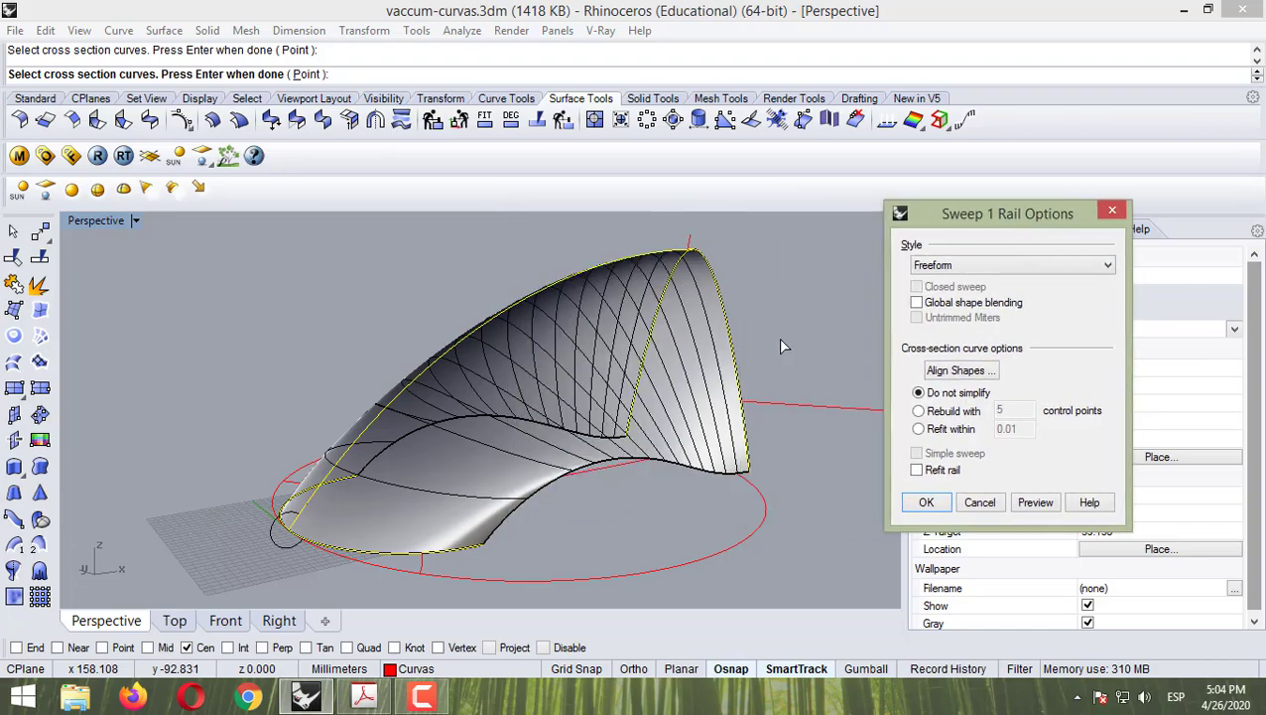
- Inspect the sweep preview in the Front and Perspective views, and create the surface with Freeform style and unsimplified cross sections
{"action": "right_click_drag", "start_coordinate": [779, 337], "coordinate": [317, 321]}
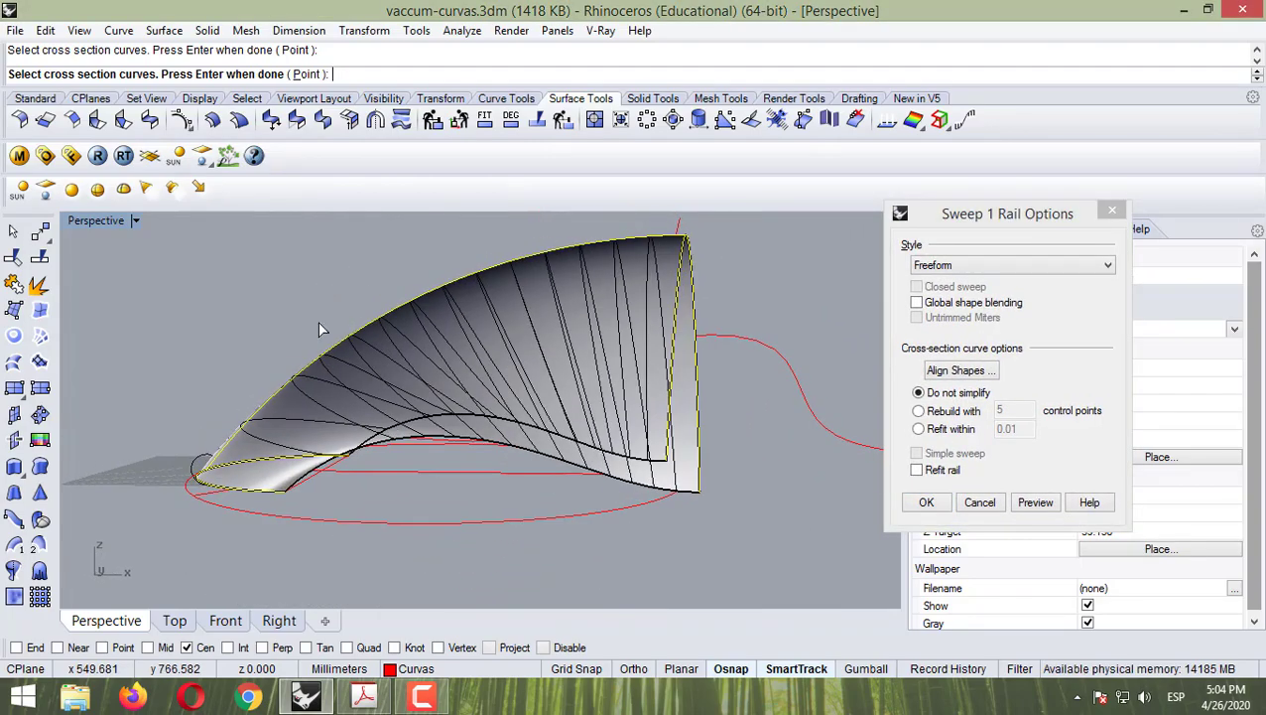
{"action": "left_click", "coordinate": [278, 623]}
{"action": "left_click", "coordinate": [226, 621]}
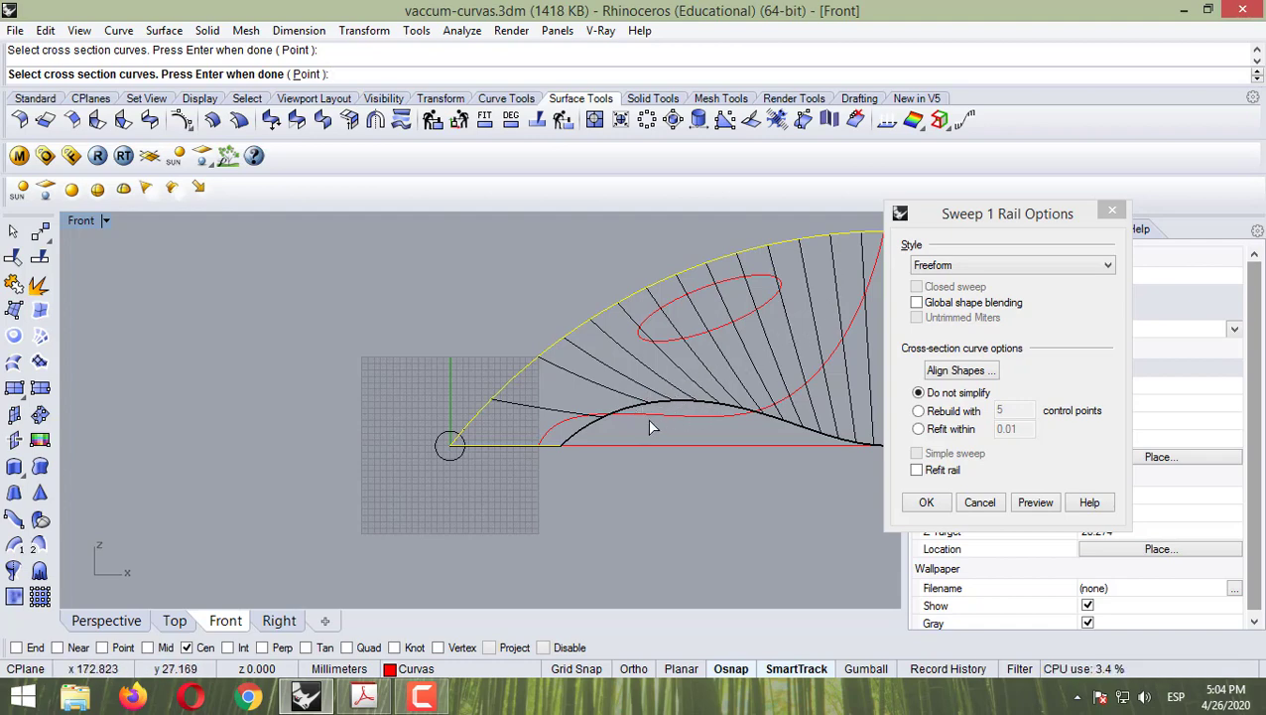
{"action": "left_click", "coordinate": [138, 616]}
{"action": "right_click_drag", "start_coordinate": [364, 506], "coordinate": [511, 413]}
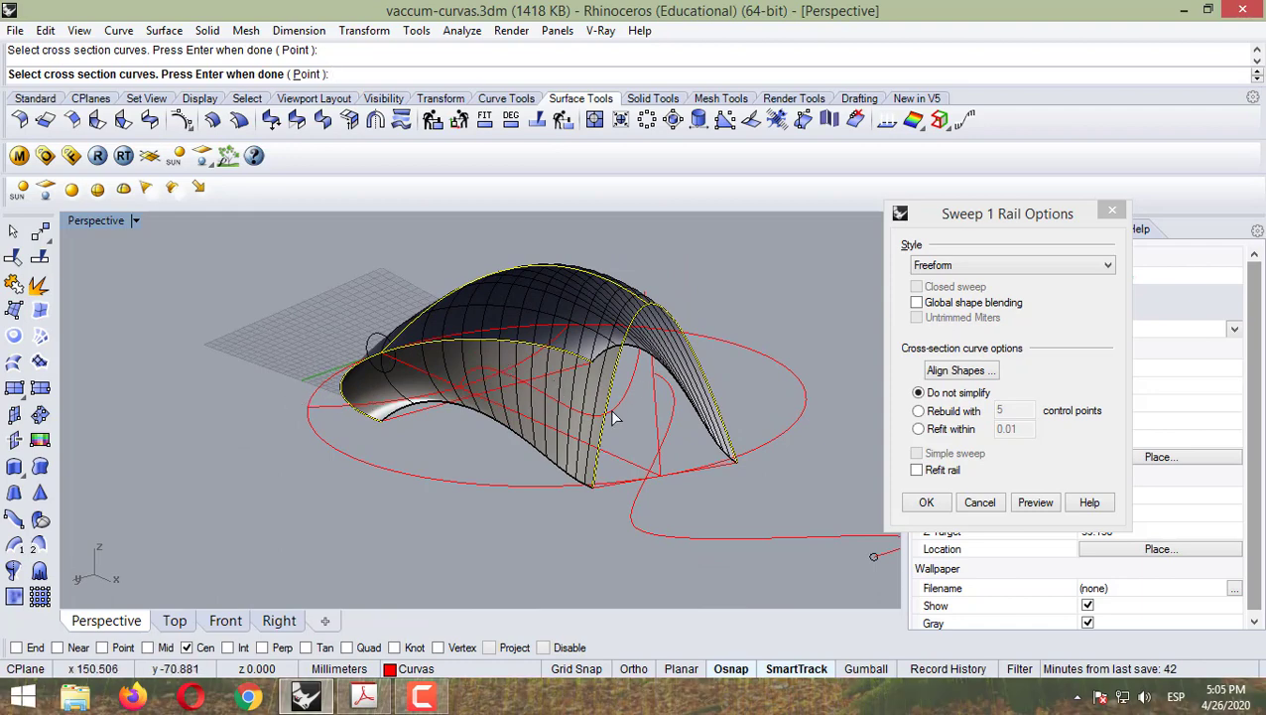
{"action": "right_click_drag", "start_coordinate": [613, 419], "coordinate": [486, 491]}
{"action": "left_click", "coordinate": [239, 622]}
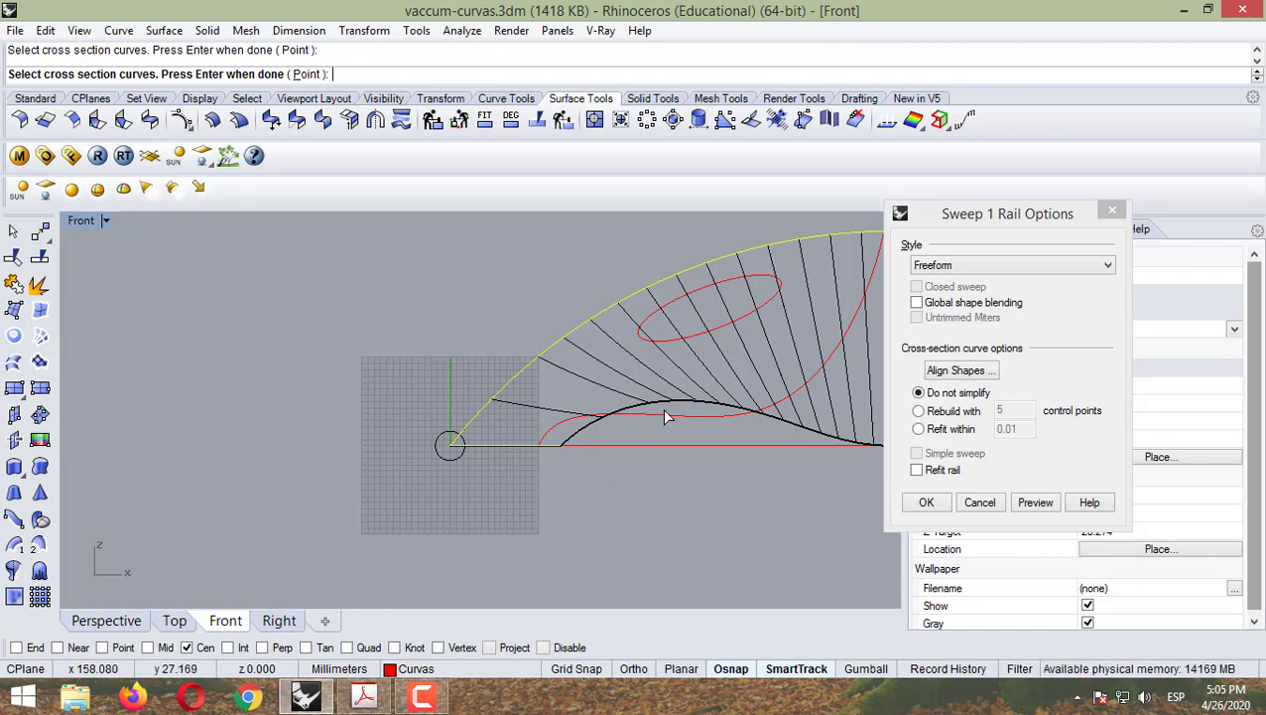
{"action": "left_click", "coordinate": [925, 504]}
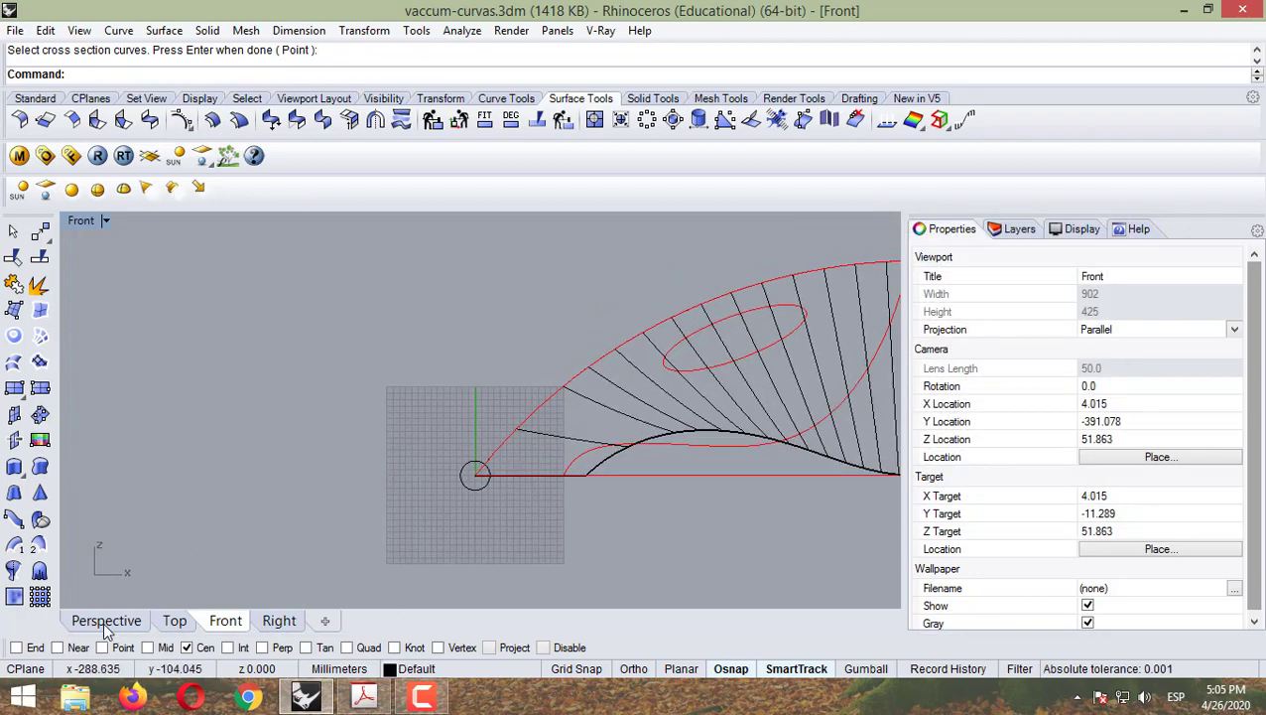
{"action": "left_click", "coordinate": [104, 619]}
{"action": "right_click_drag", "start_coordinate": [343, 592], "coordinate": [286, 552]}
- Open a blank document in Microsoft Word and place its window beside the Rhinoceros model
{"action": "left_click", "coordinate": [23, 693]}
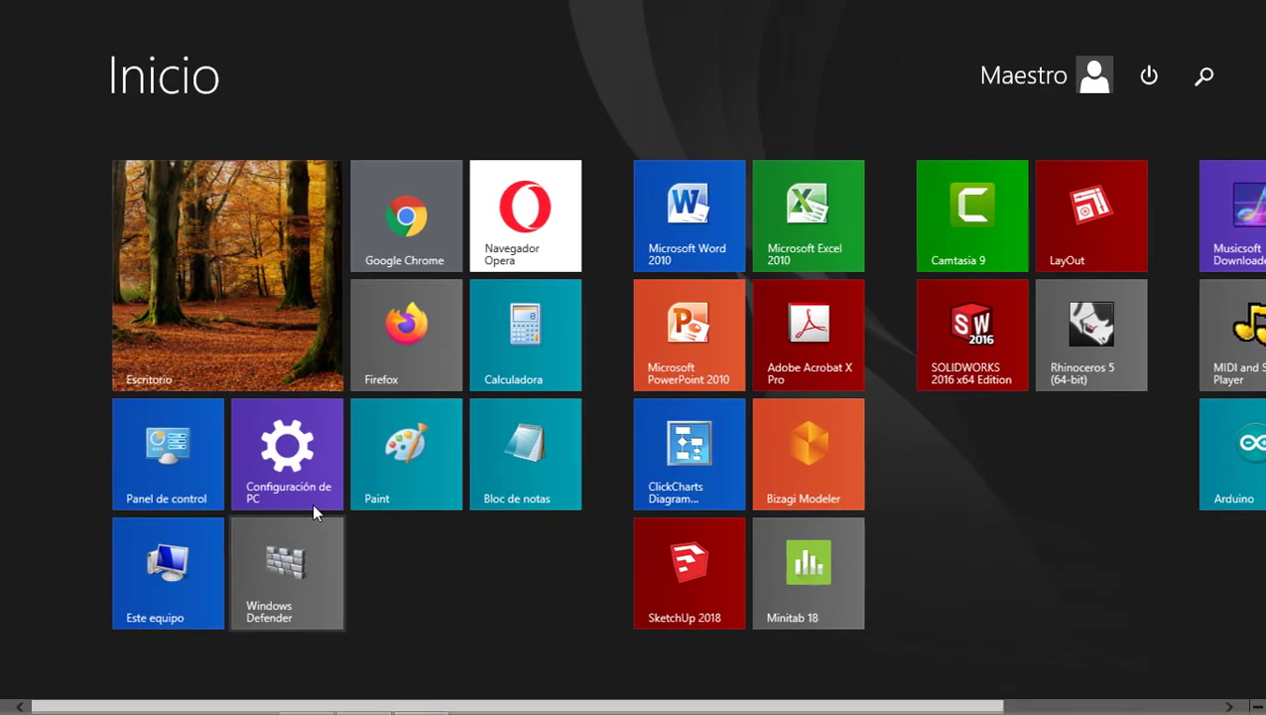
{"action": "left_click", "coordinate": [657, 220]}
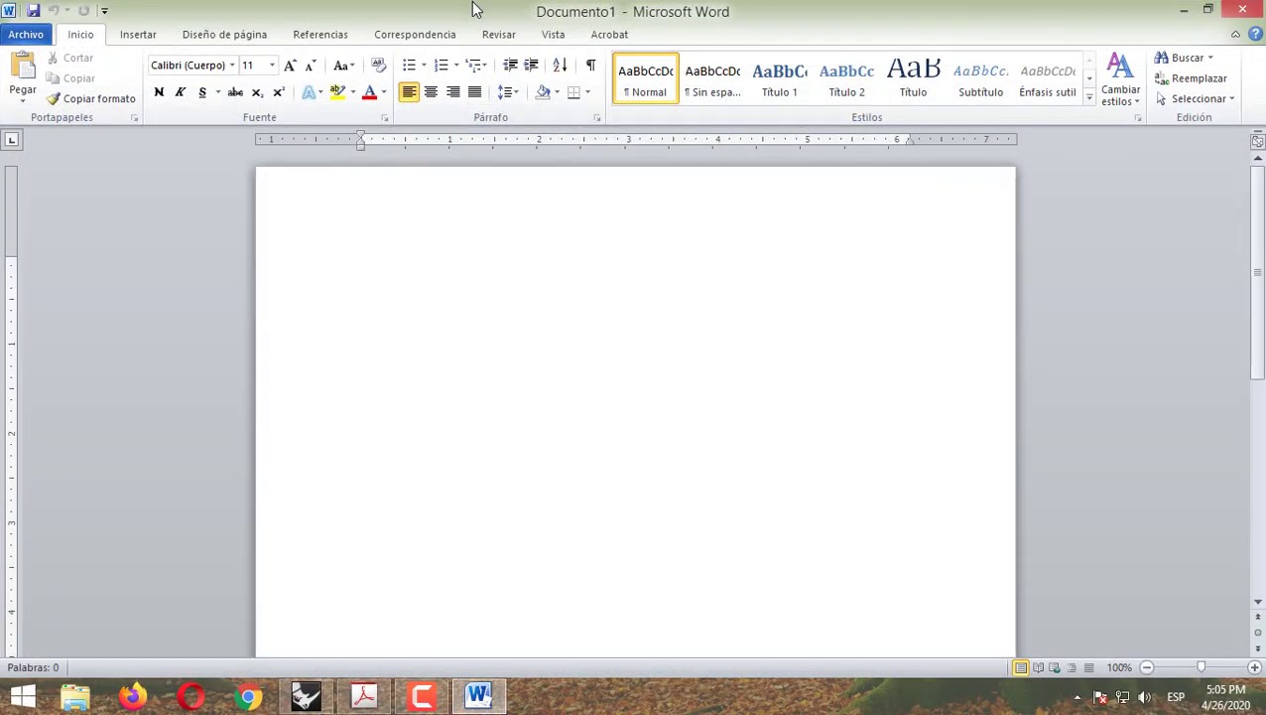
{"action": "double_click", "coordinate": [473, 8]}
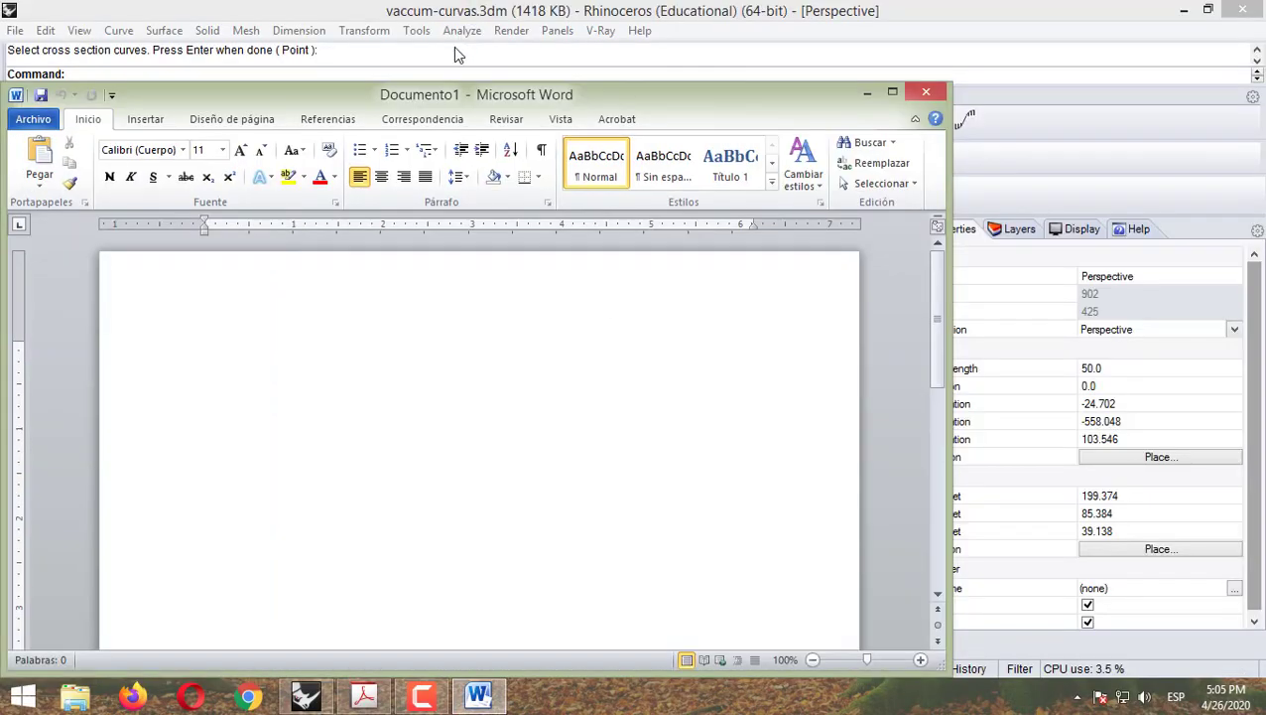
{"action": "left_click_drag", "start_coordinate": [341, 94], "coordinate": [850, 139]}
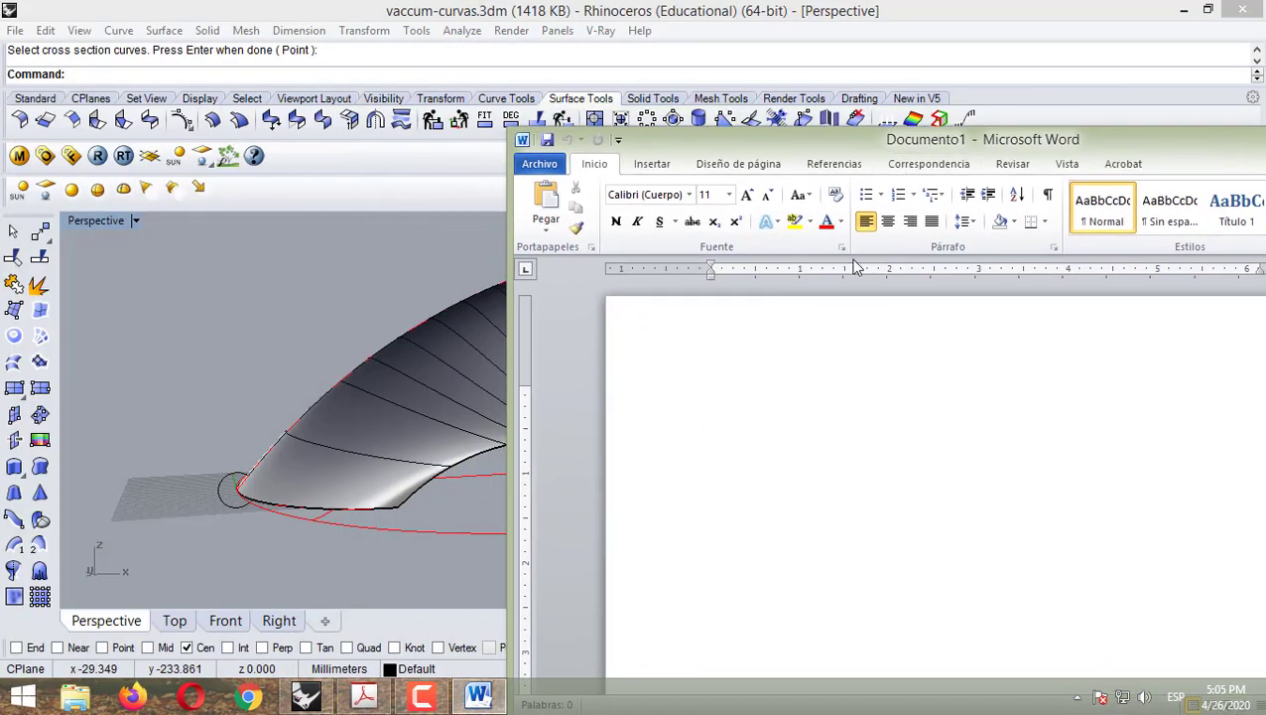
- Write the notes "Surfaces", "Sweep 1 rail" and "Sweep 2 rails" on separate lines of the document
{"action": "key", "text": "BackSpace"}
{"action": "key", "text": "BackSpace"}
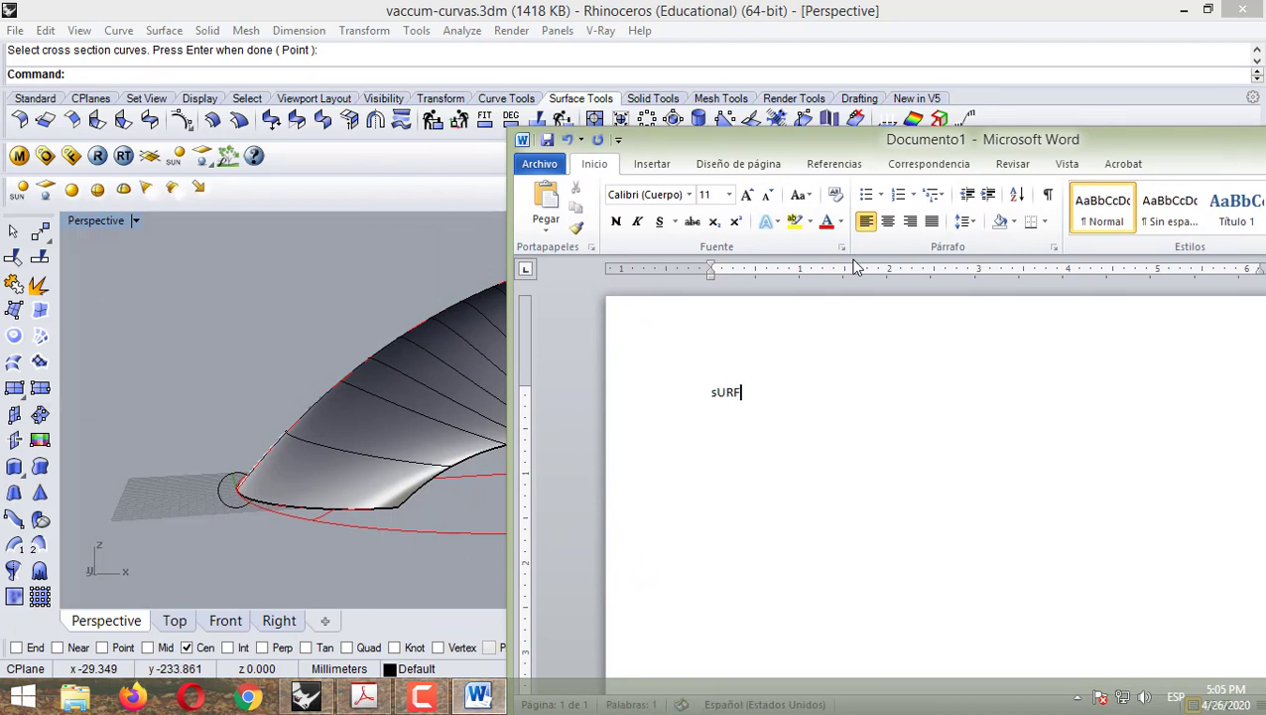
{"action": "key", "text": "Return"}
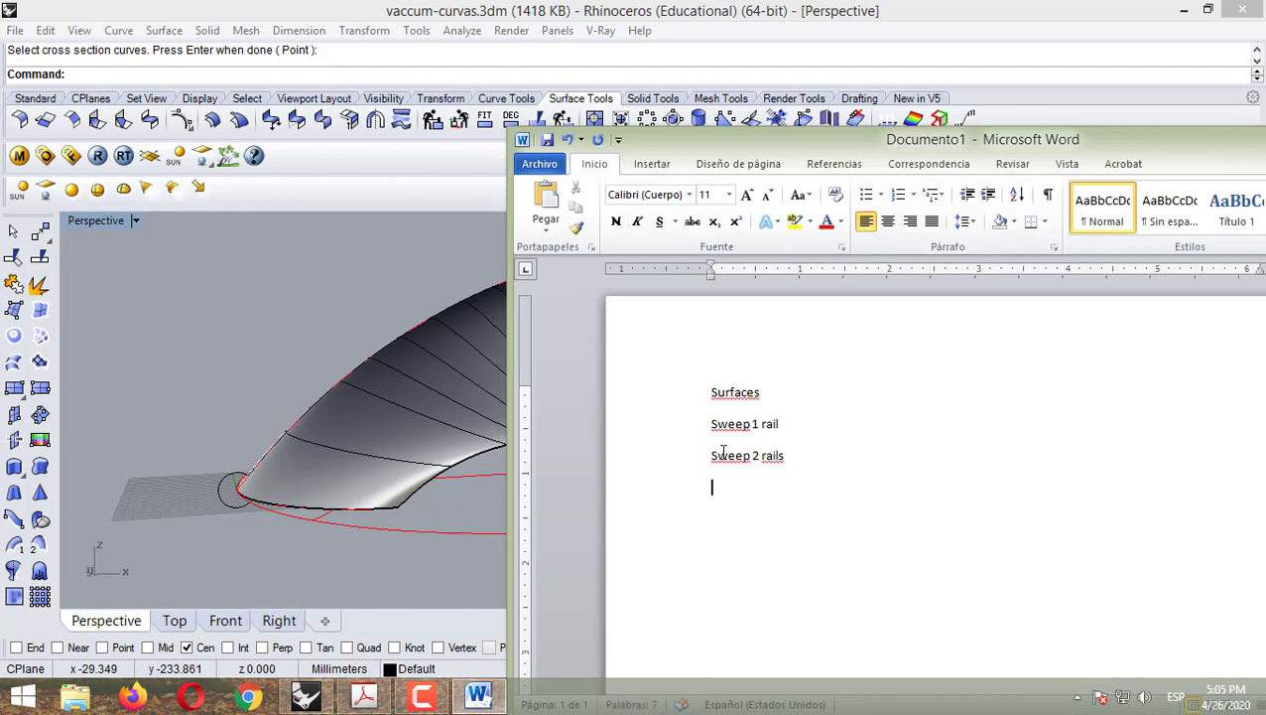
{"action": "left_click", "coordinate": [667, 430]}
{"action": "left_click", "coordinate": [683, 463]}
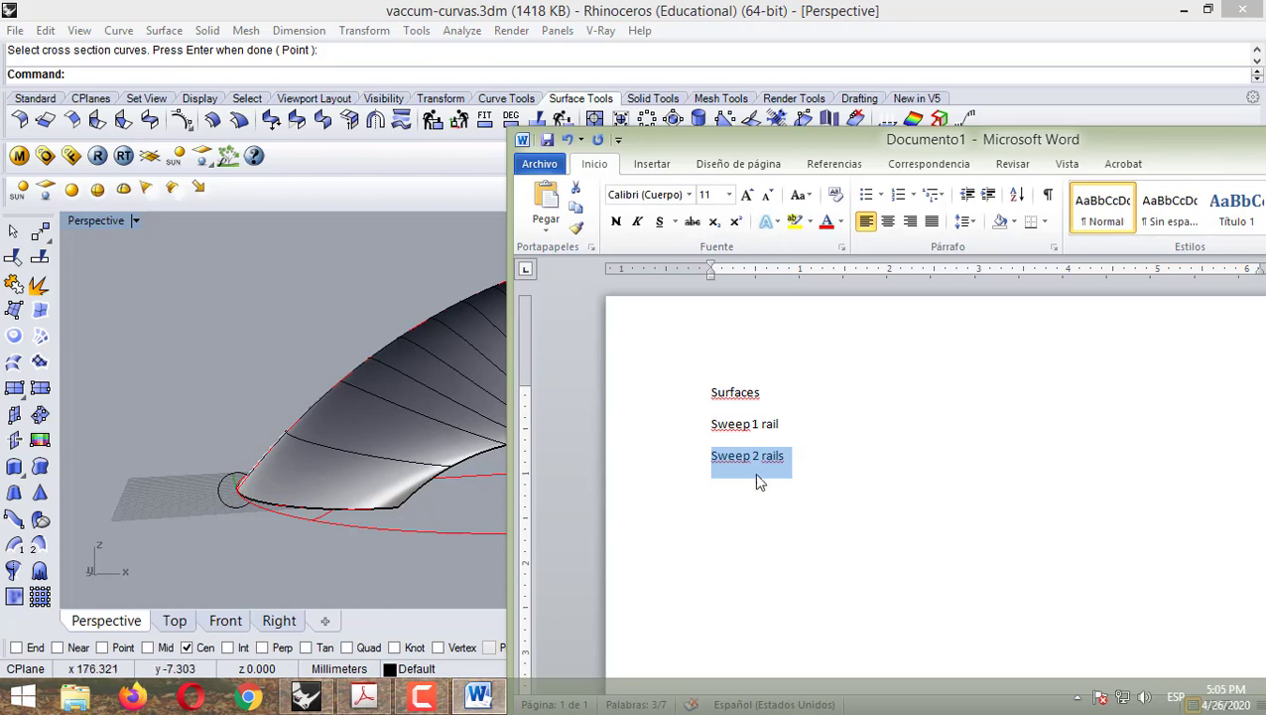
- Return to Rhinoceros and review the swept body surface against the nose arc, rear arch and closed base curve
{"action": "left_click", "coordinate": [205, 321]}
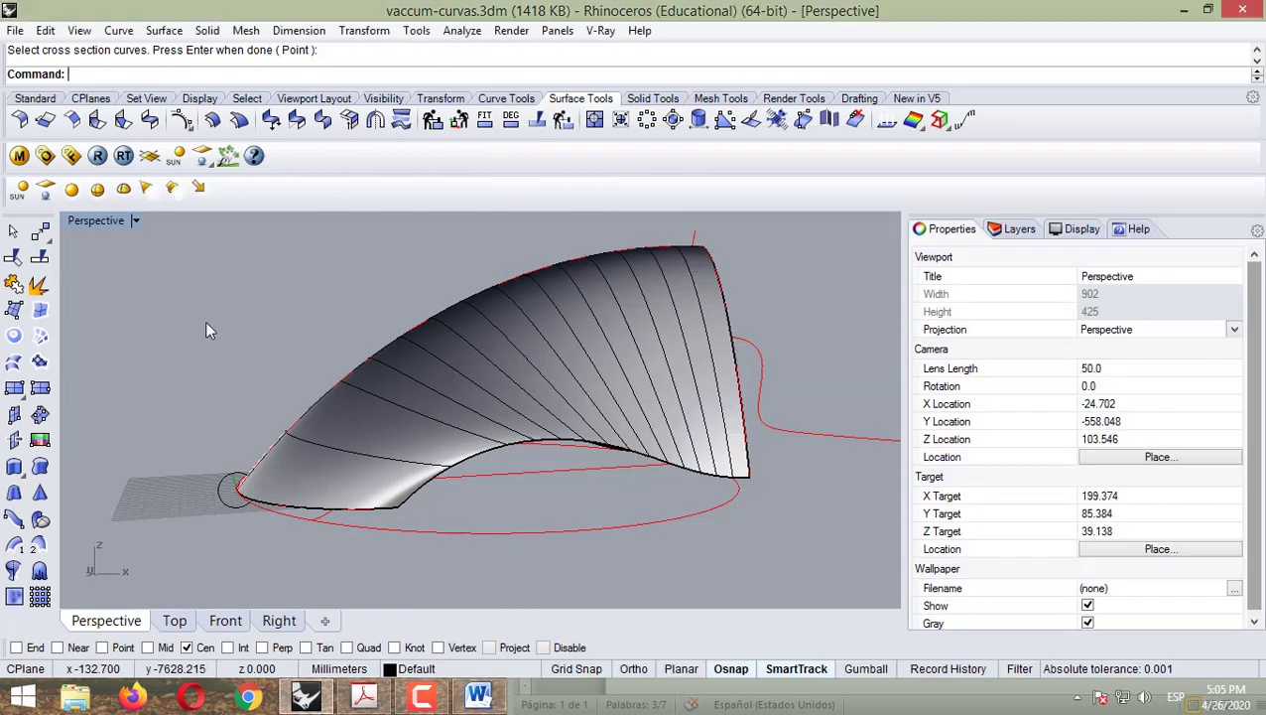
{"action": "mouse_move", "coordinate": [311, 387]}
{"action": "right_mouse_down"}
{"action": "mouse_move", "coordinate": [507, 482]}
{"action": "mouse_move", "coordinate": [393, 383]}
{"action": "mouse_move", "coordinate": [295, 400]}
{"action": "right_mouse_up"}
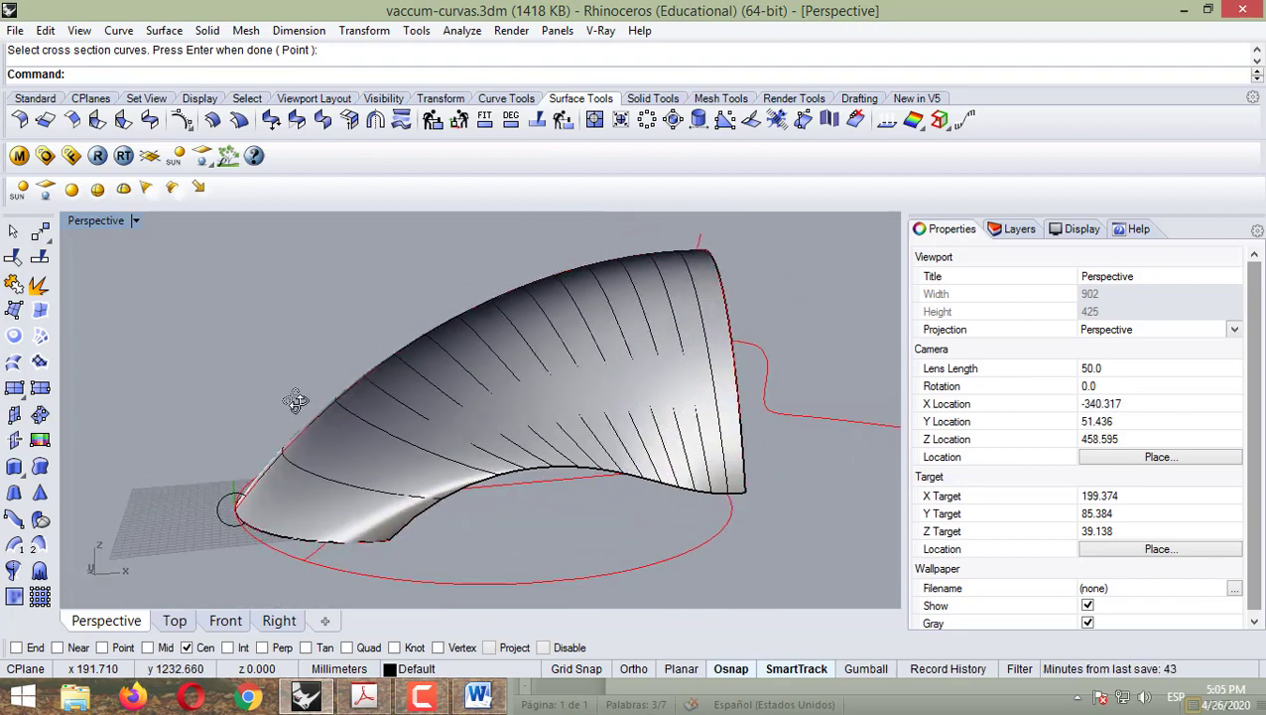
{"action": "right_click_drag", "start_coordinate": [396, 548], "coordinate": [411, 528]}
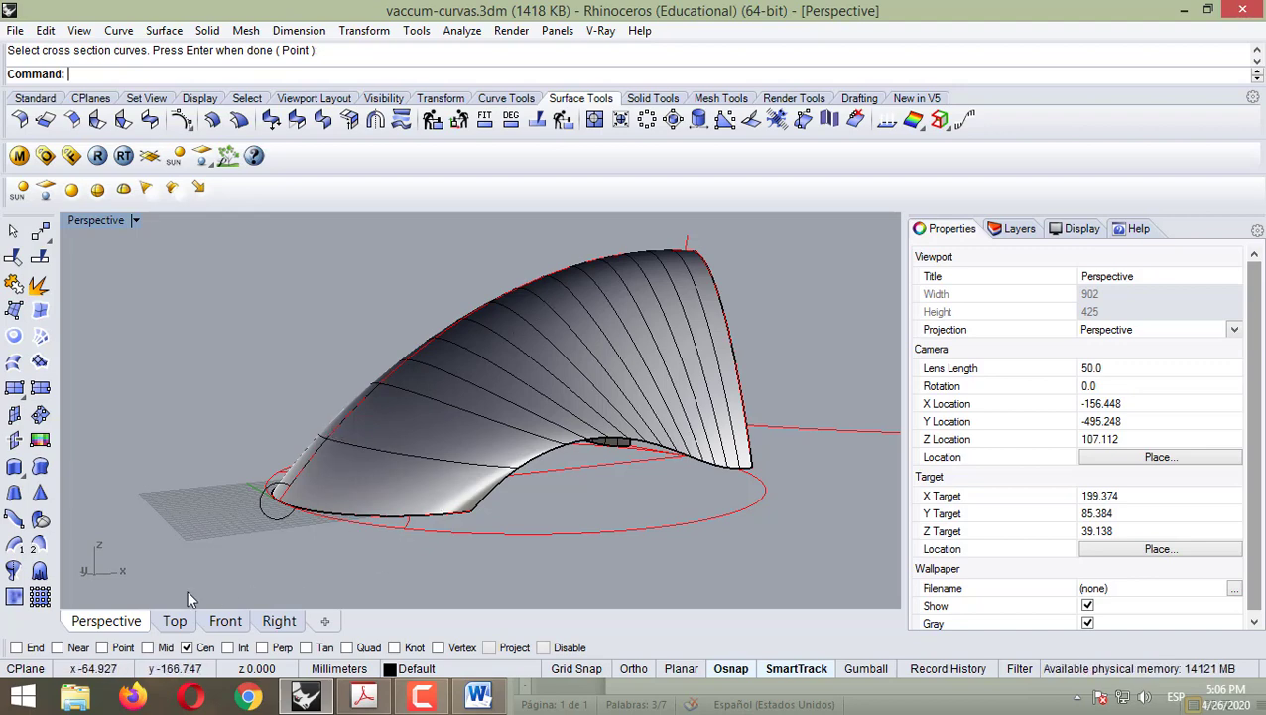
{"action": "left_click", "coordinate": [372, 518]}
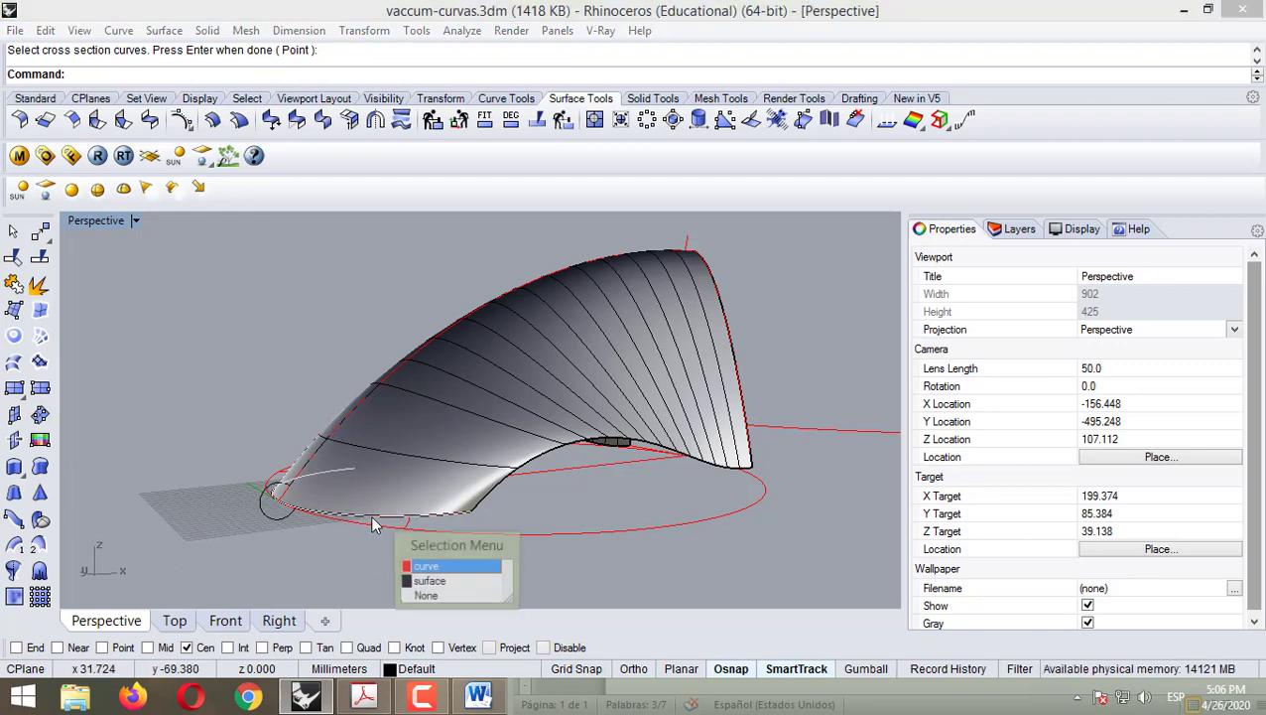
{"action": "left_click", "coordinate": [727, 321]}
{"action": "left_click", "coordinate": [559, 541]}
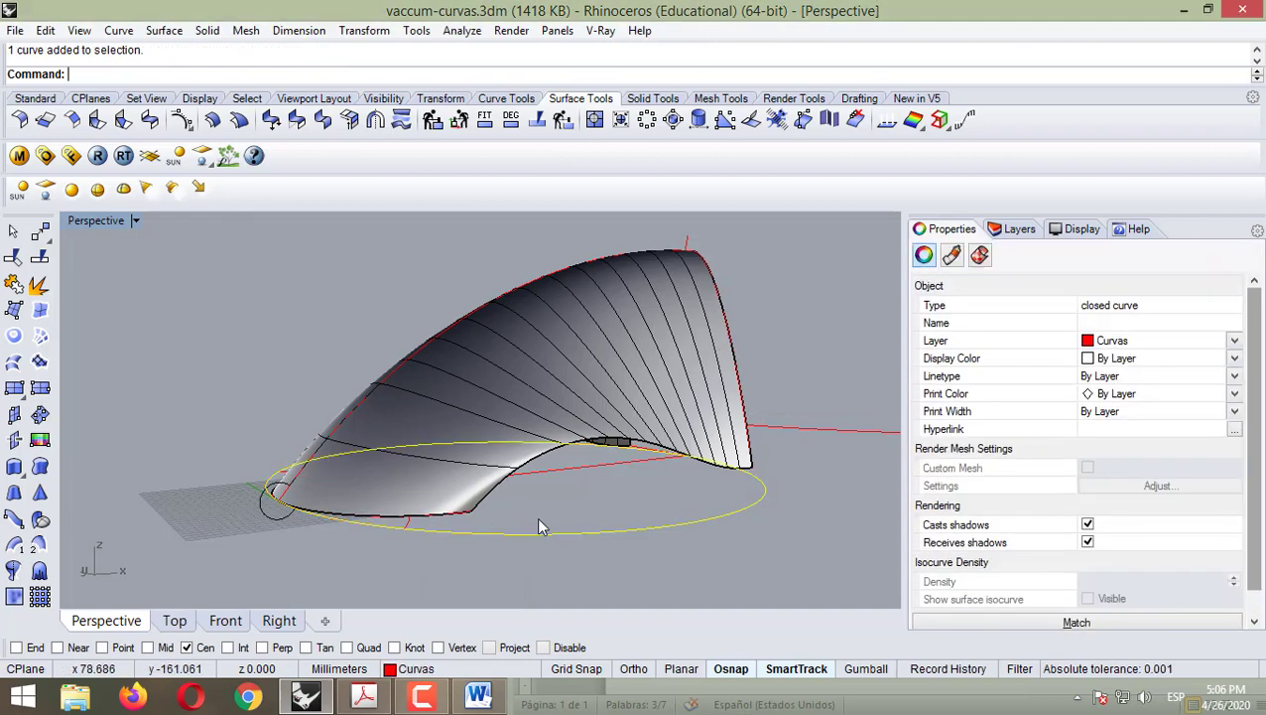
{"action": "left_click", "coordinate": [342, 538]}
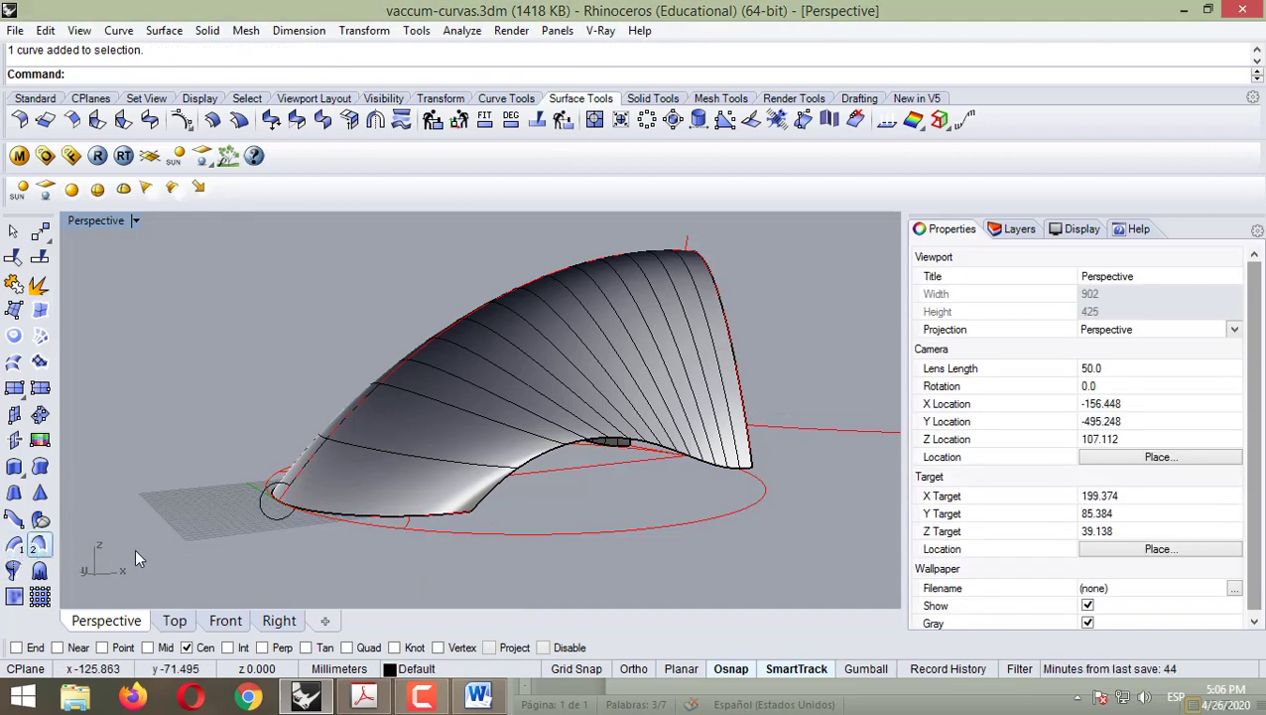
- Examine the underside of the swept surface and the open arc that crosses the base near the nose
{"action": "right_click_drag", "start_coordinate": [149, 555], "coordinate": [248, 463]}
{"action": "right_click_drag", "start_coordinate": [456, 521], "coordinate": [417, 412]}
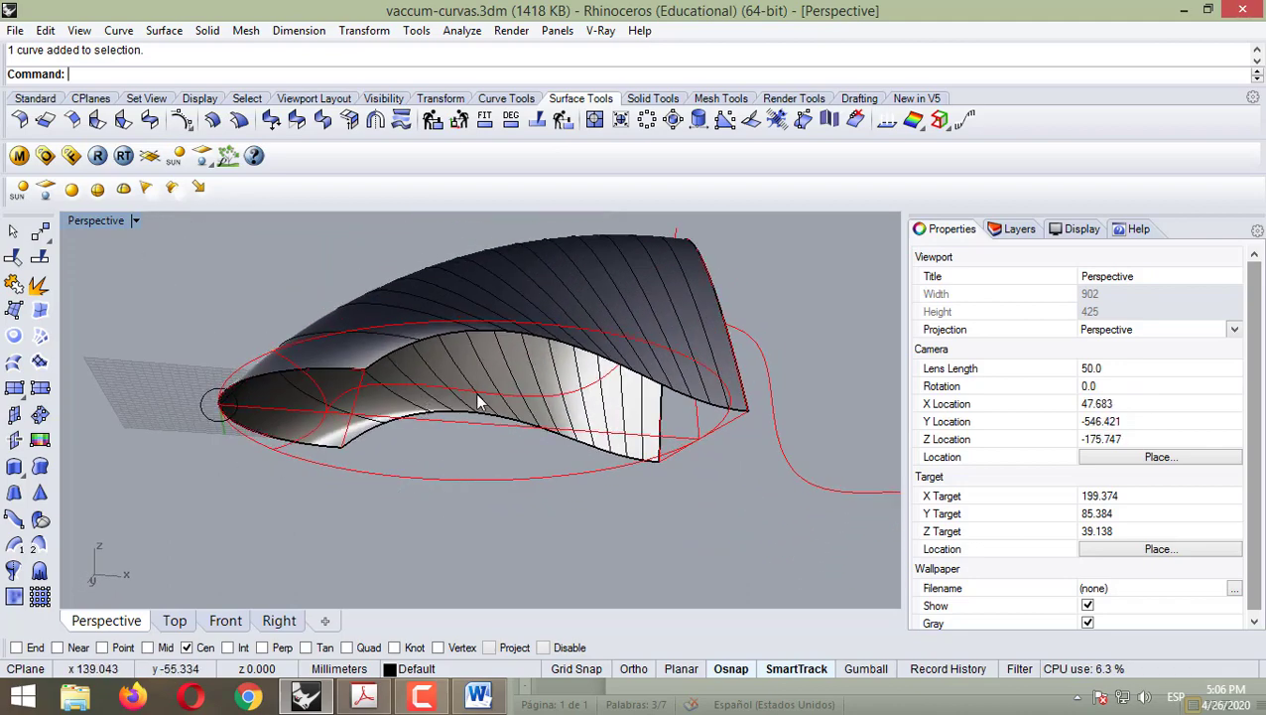
{"action": "scroll", "coordinate": [474, 392], "scroll_direction": "up", "scroll_amount": 3}
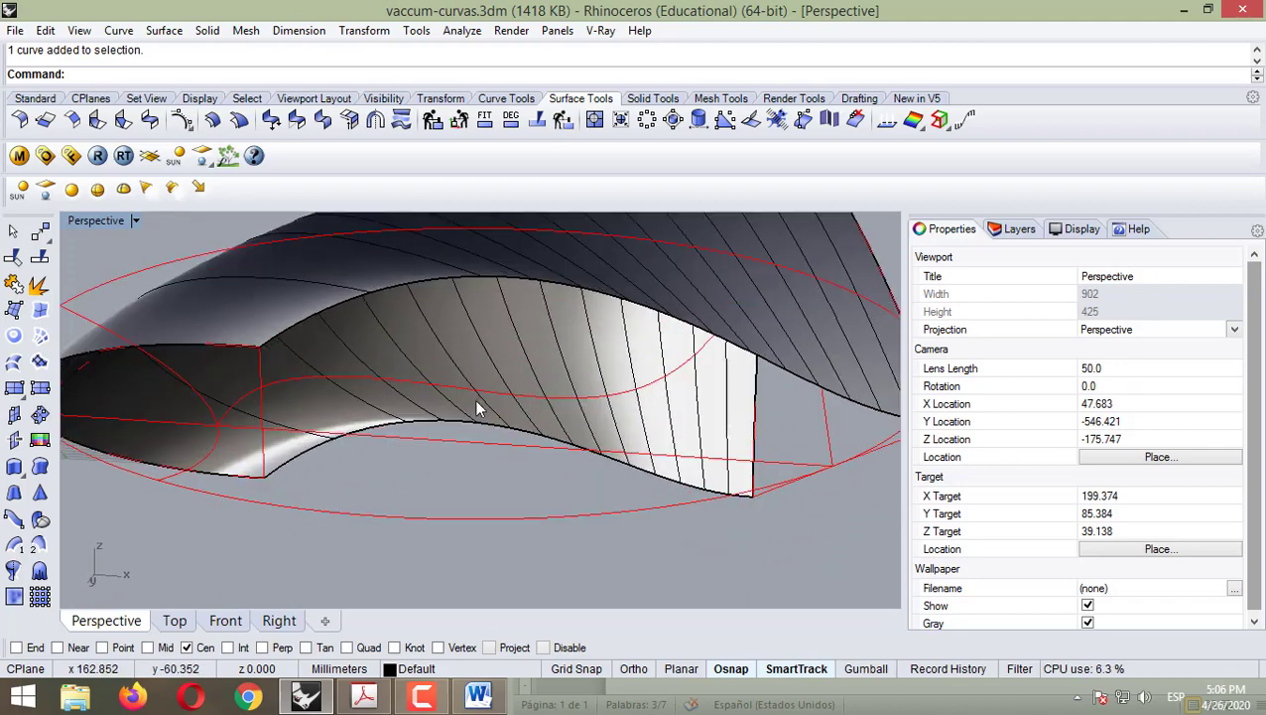
{"action": "left_click", "coordinate": [193, 384]}
{"action": "left_click", "coordinate": [288, 429]}
{"action": "right_click_drag", "start_coordinate": [350, 477], "coordinate": [443, 304]}
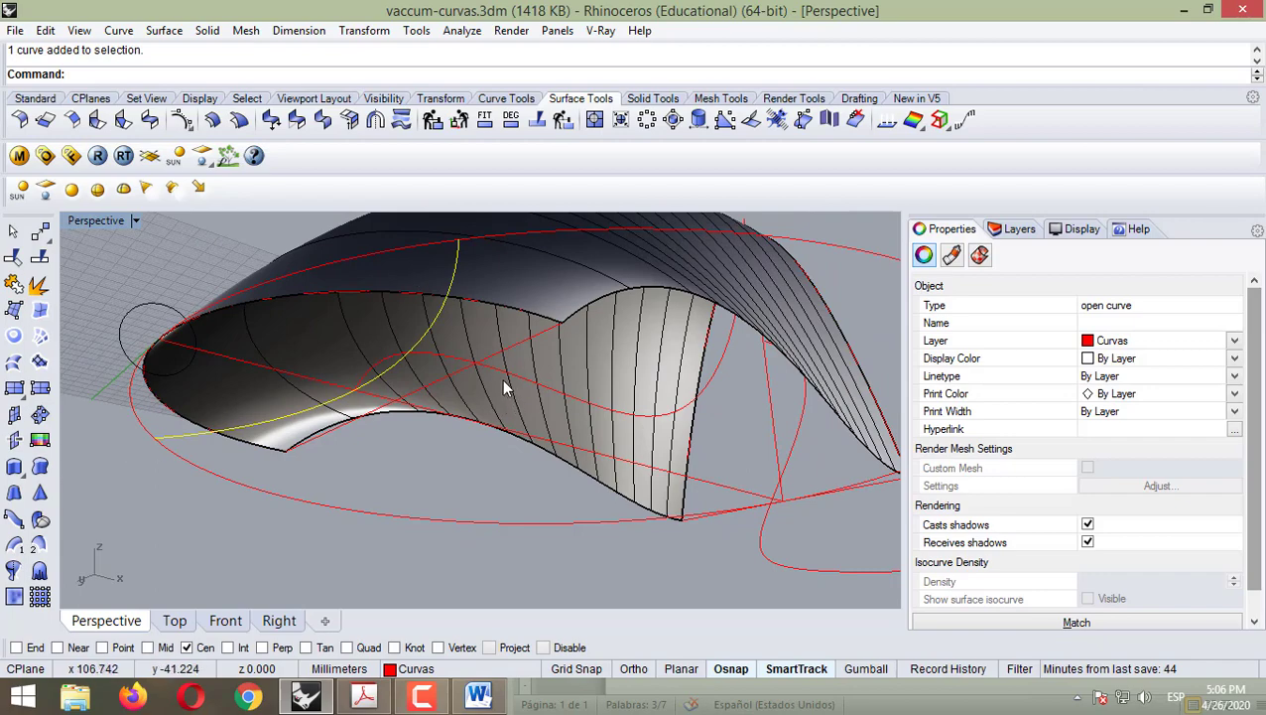
{"action": "right_click_drag", "start_coordinate": [472, 466], "coordinate": [406, 422]}
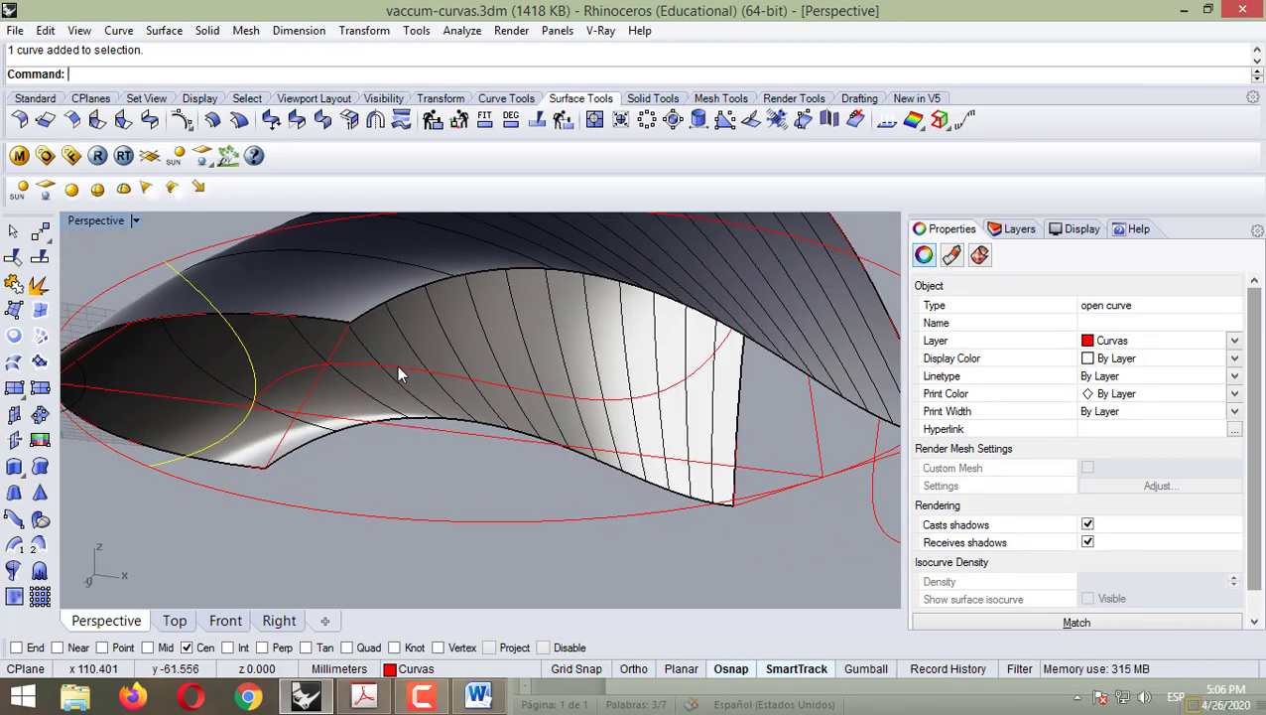
- Select the long S-shaped curve running beneath the body surface and examine its path along the underside
{"action": "left_click", "coordinate": [397, 369]}
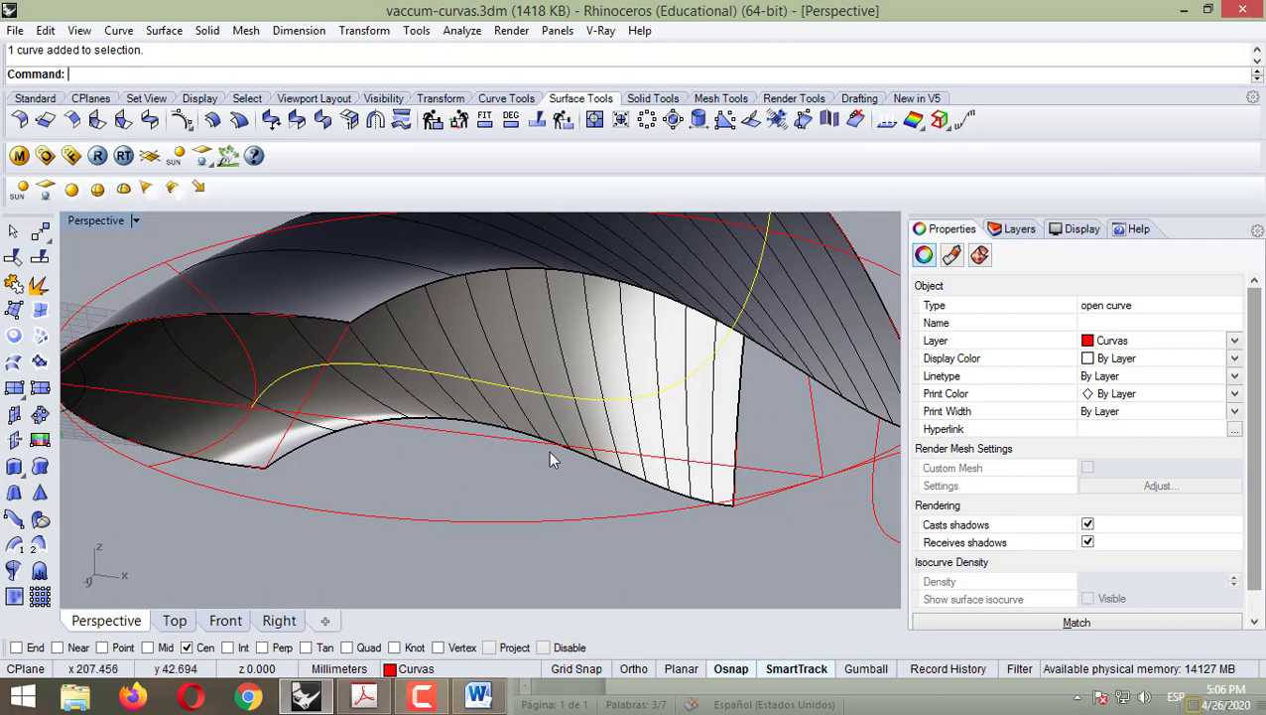
{"action": "scroll", "coordinate": [601, 425], "scroll_direction": "up", "scroll_amount": 3}
{"action": "scroll", "coordinate": [603, 427], "scroll_direction": "down", "scroll_amount": 6}
{"action": "right_click_drag", "start_coordinate": [714, 311], "coordinate": [362, 478]}
{"action": "left_click", "coordinate": [360, 475]}
{"action": "scroll", "coordinate": [582, 469], "scroll_direction": "up", "scroll_amount": 5}
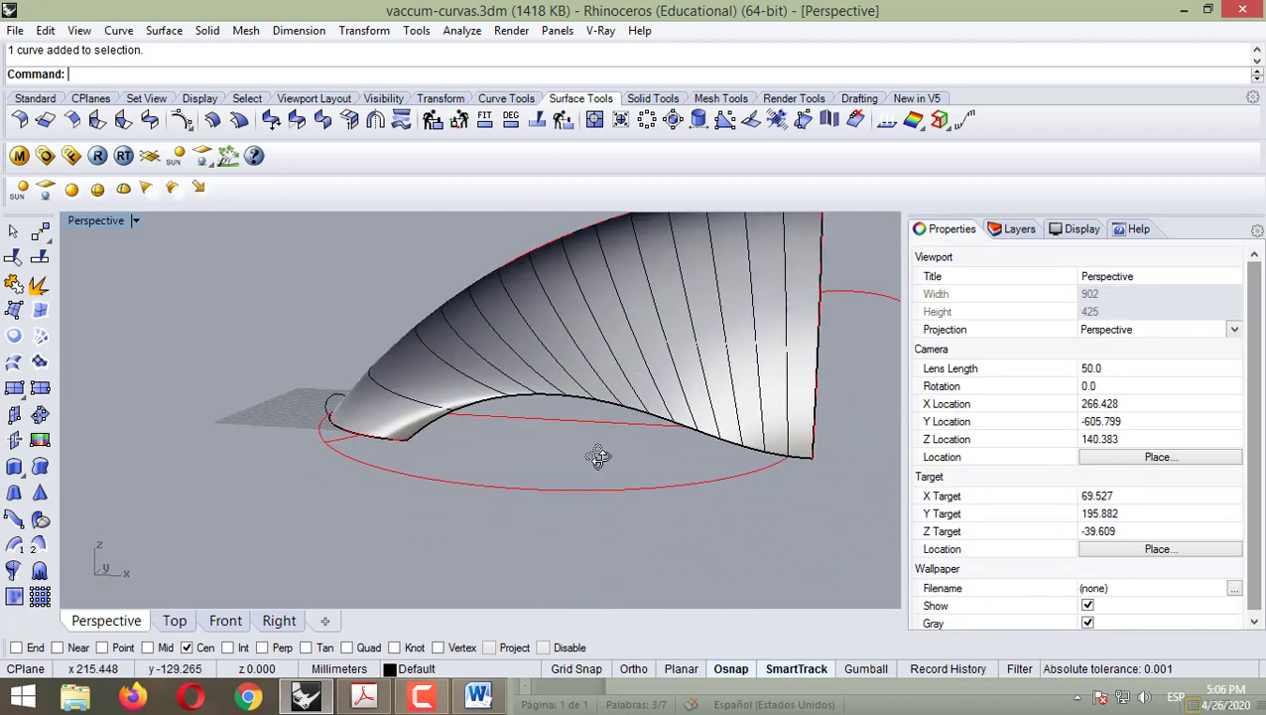
{"action": "right_click_drag", "start_coordinate": [596, 455], "coordinate": [622, 427]}
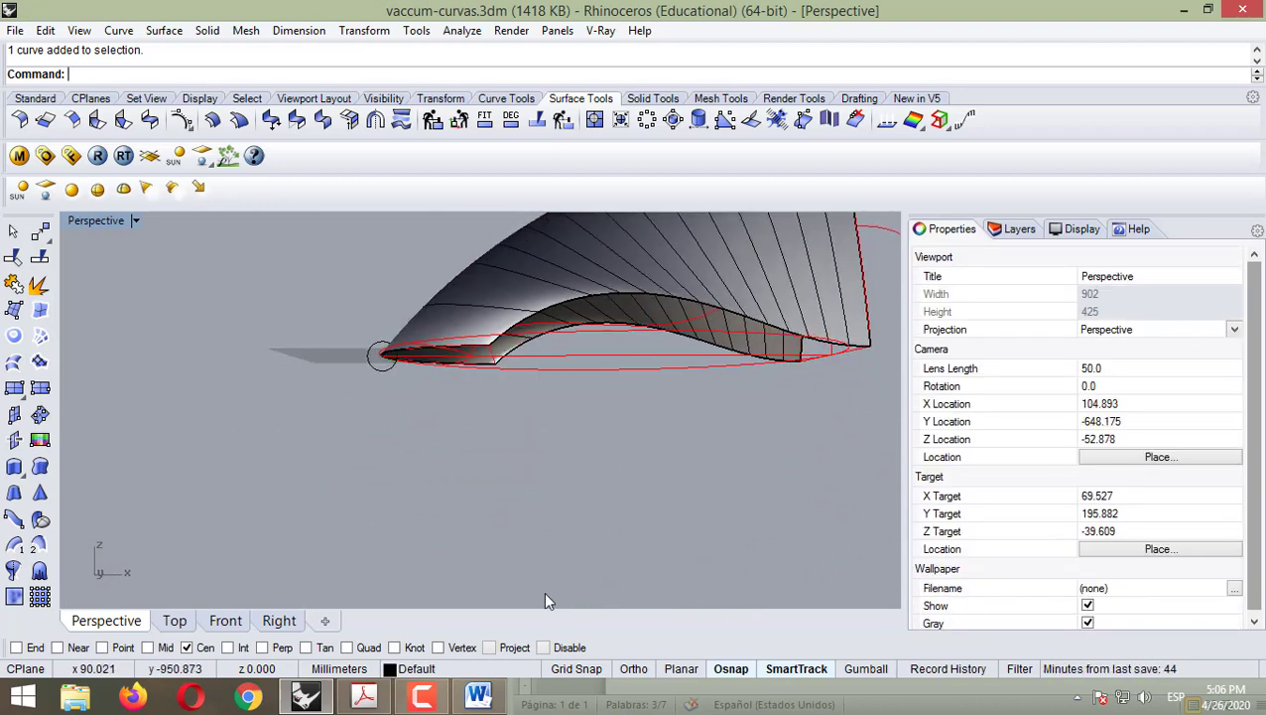
- Check the sweep notes in Word, then return to Rhinoceros and review the open underside of the body
{"action": "left_click", "coordinate": [478, 696]}
{"action": "left_click", "coordinate": [777, 425]}
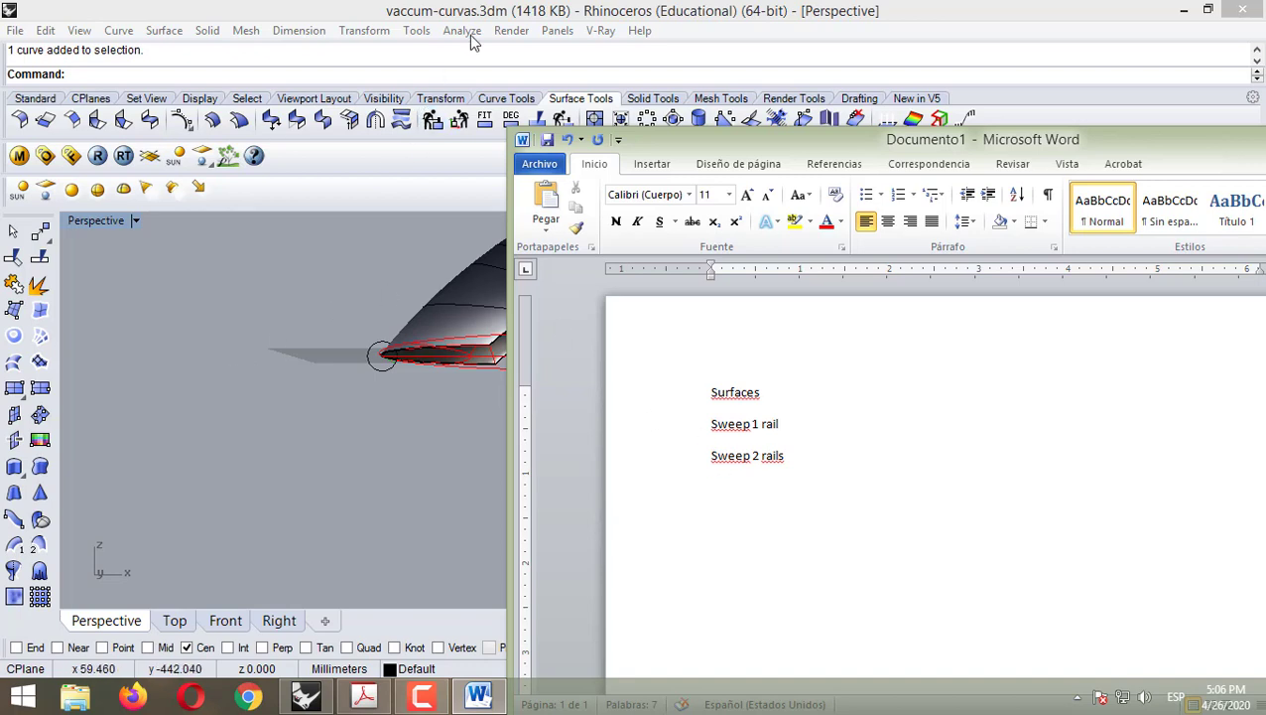
{"action": "right_click_drag", "start_coordinate": [326, 319], "coordinate": [599, 340]}
{"action": "scroll", "coordinate": [573, 362], "scroll_direction": "up", "scroll_amount": 5}
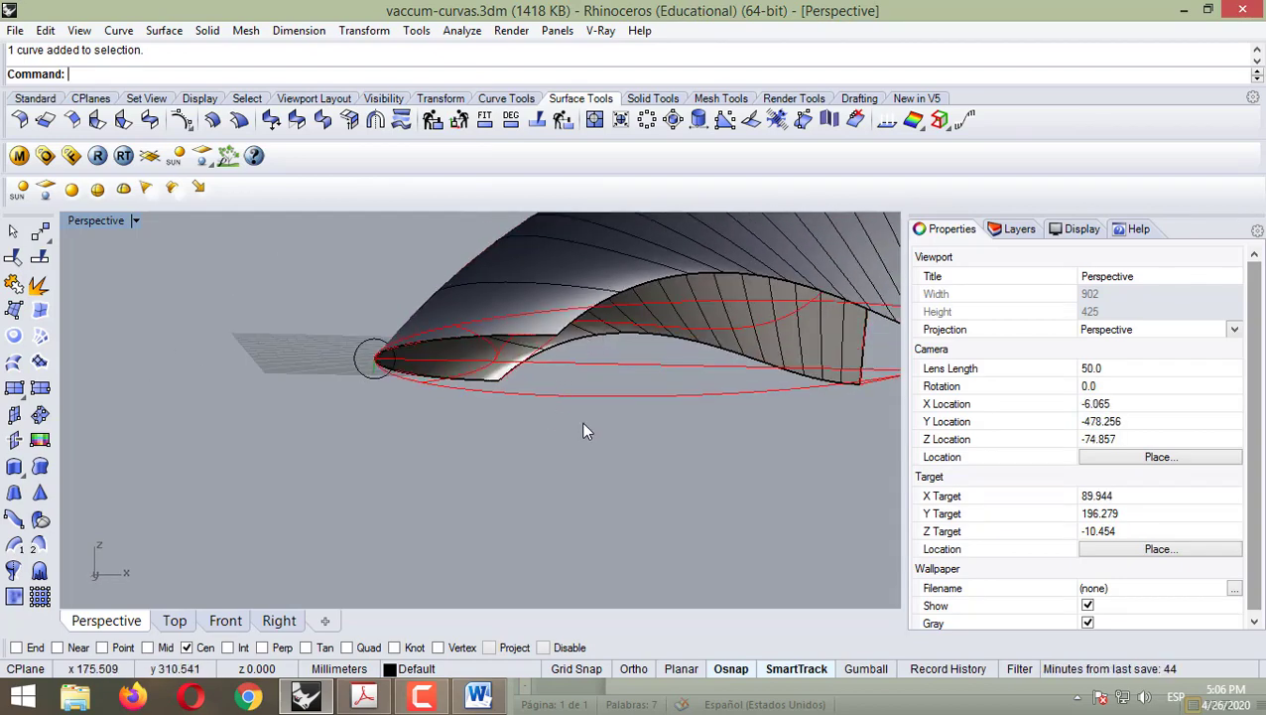
{"action": "mouse_move", "coordinate": [546, 429]}
{"action": "right_mouse_down"}
{"action": "mouse_move", "coordinate": [581, 429]}
{"action": "mouse_move", "coordinate": [561, 419]}
{"action": "right_mouse_up"}
{"action": "scroll", "coordinate": [553, 430], "scroll_direction": "down", "scroll_amount": 5}
{"action": "scroll", "coordinate": [652, 350], "scroll_direction": "up", "scroll_amount": 4}
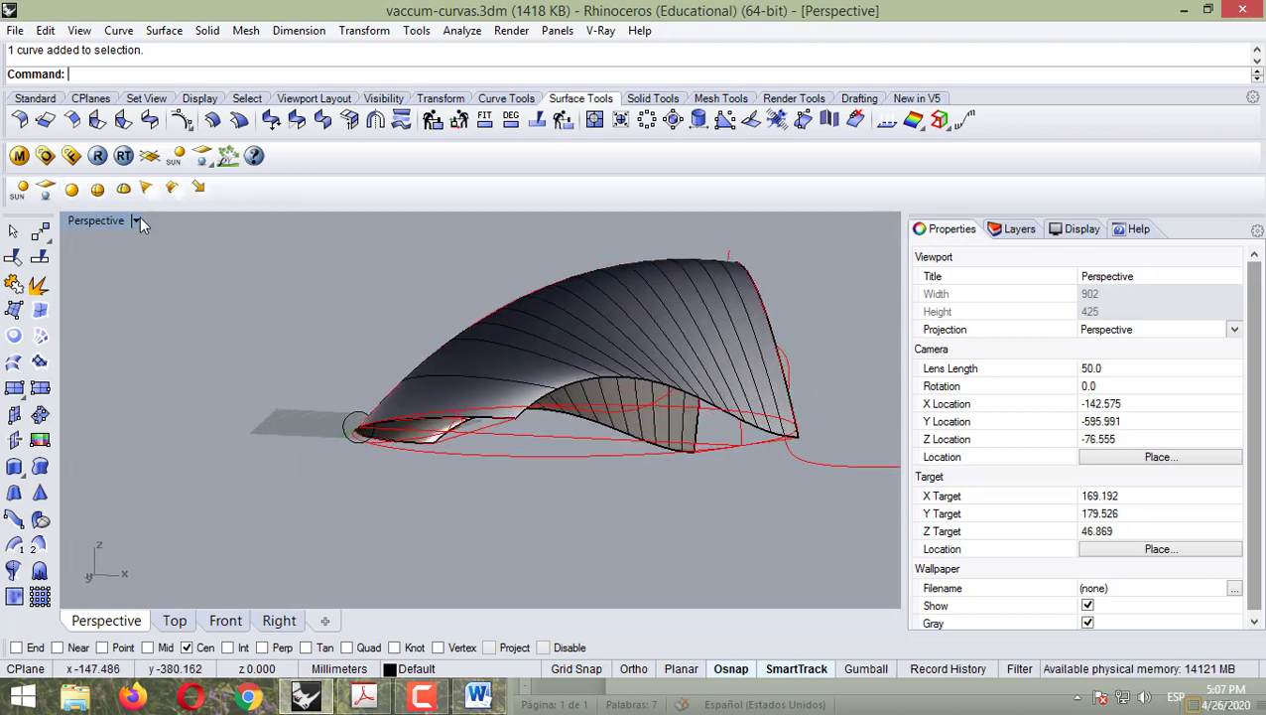
- Try the Rendered display mode for the perspective view, then set it to X-Ray
{"action": "left_click", "coordinate": [138, 220]}
{"action": "left_click", "coordinate": [198, 167]}
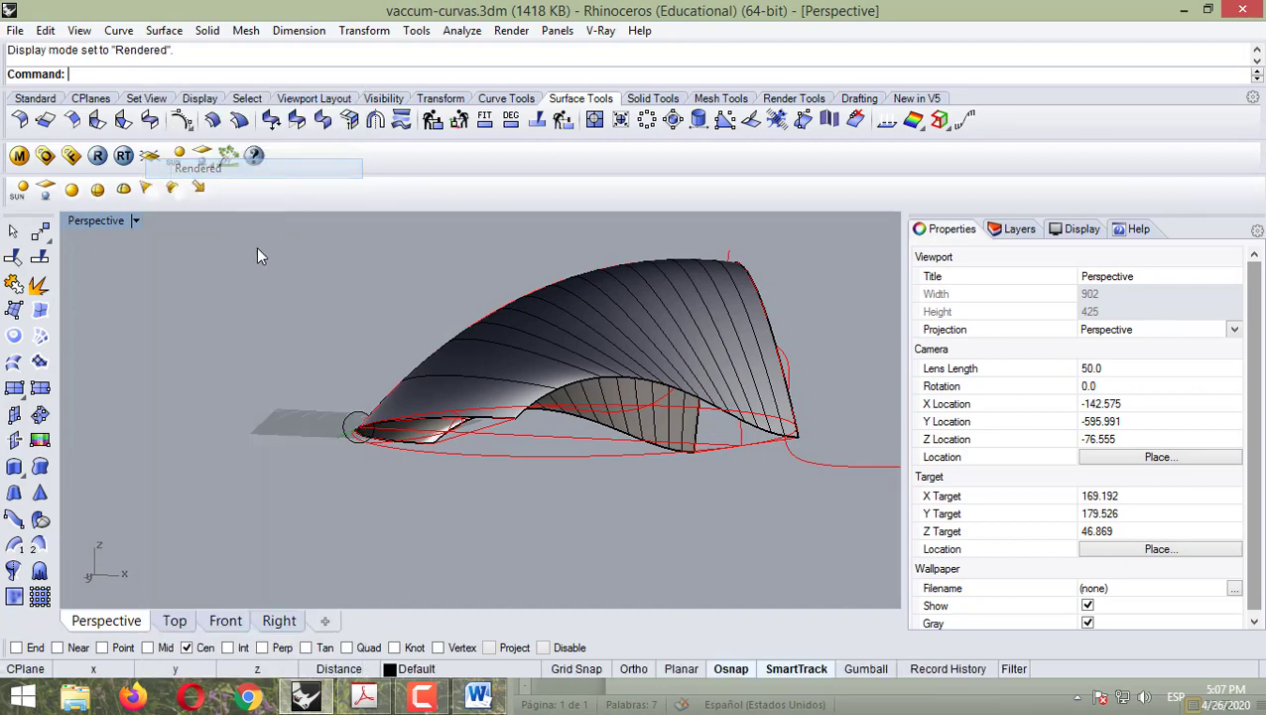
{"action": "left_click", "coordinate": [136, 220]}
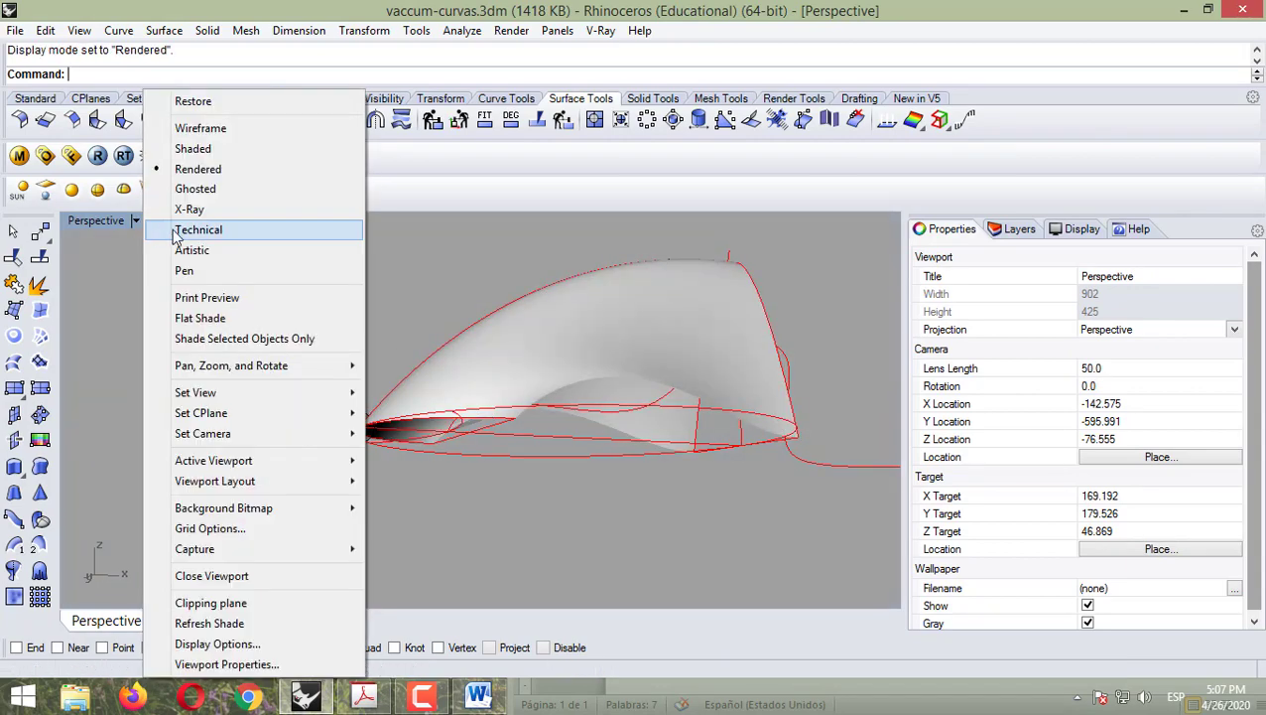
{"action": "left_click", "coordinate": [186, 208]}
{"action": "right_click_drag", "start_coordinate": [302, 334], "coordinate": [333, 378]}
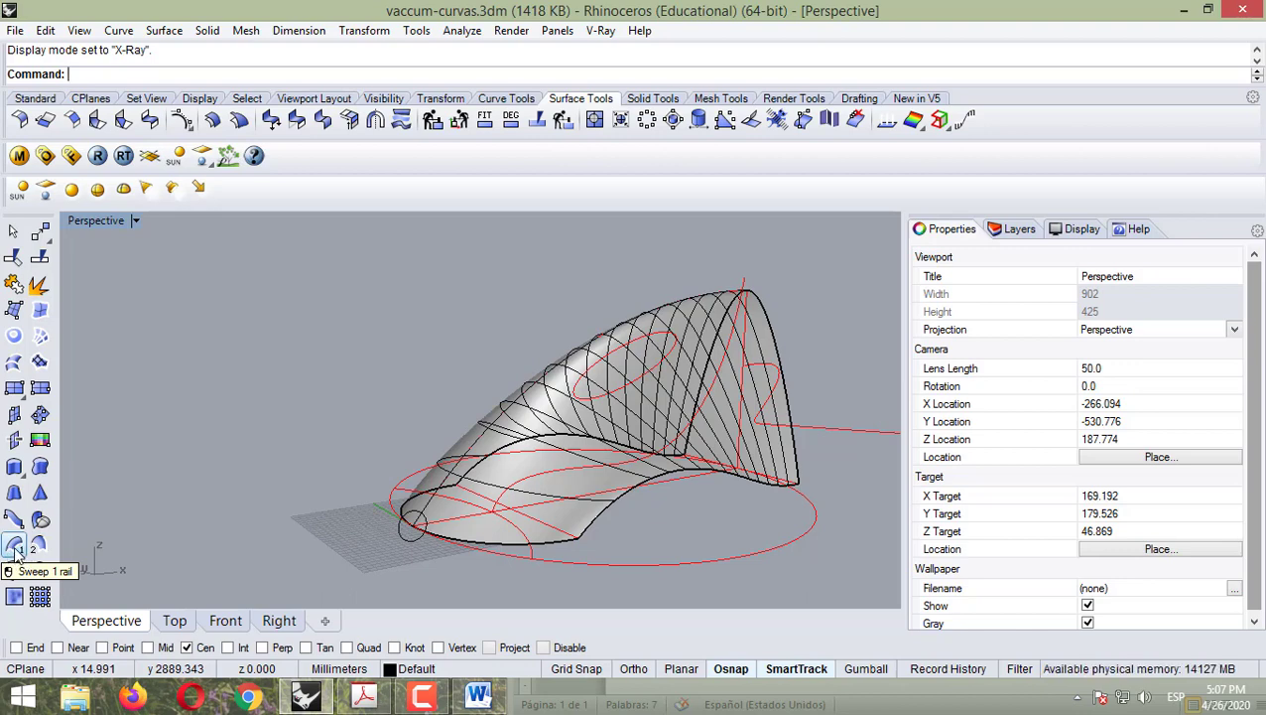
- Set up a Sweep 1 Rail with the S-shaped lower curve as rail and the open arc near the nose as cross section
{"action": "left_click", "coordinate": [15, 548]}
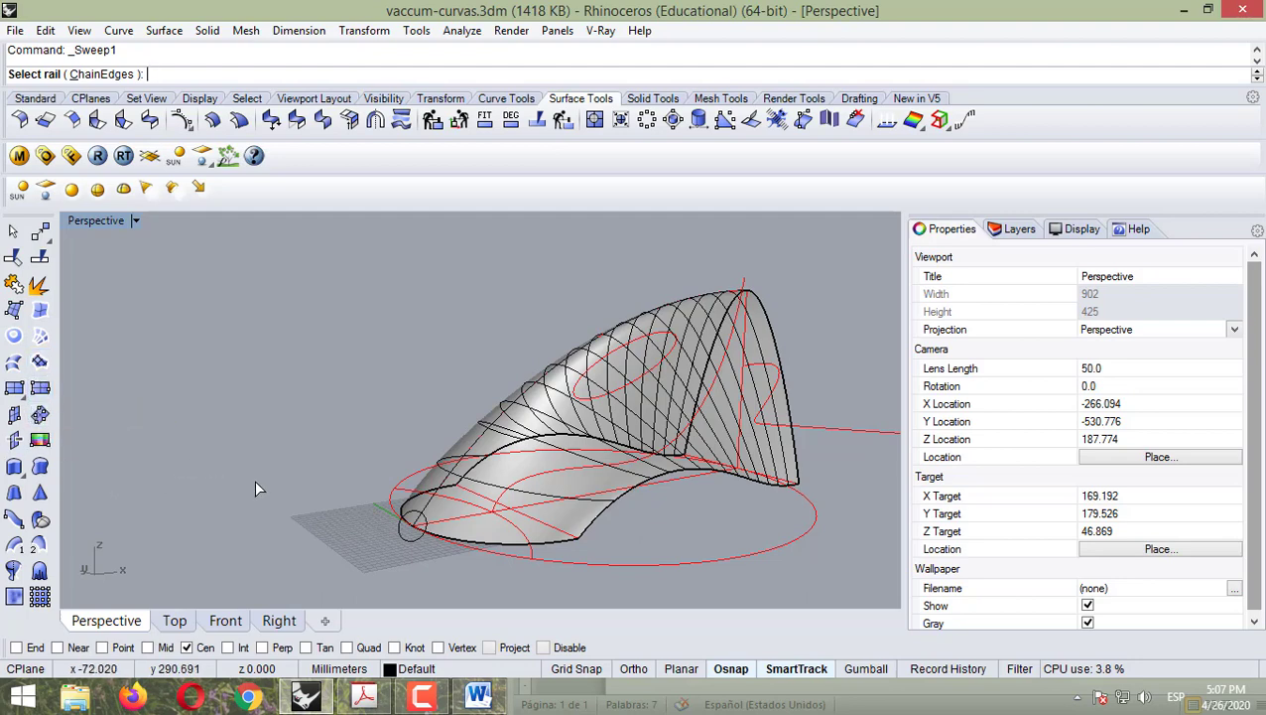
{"action": "right_click_drag", "start_coordinate": [254, 486], "coordinate": [466, 436]}
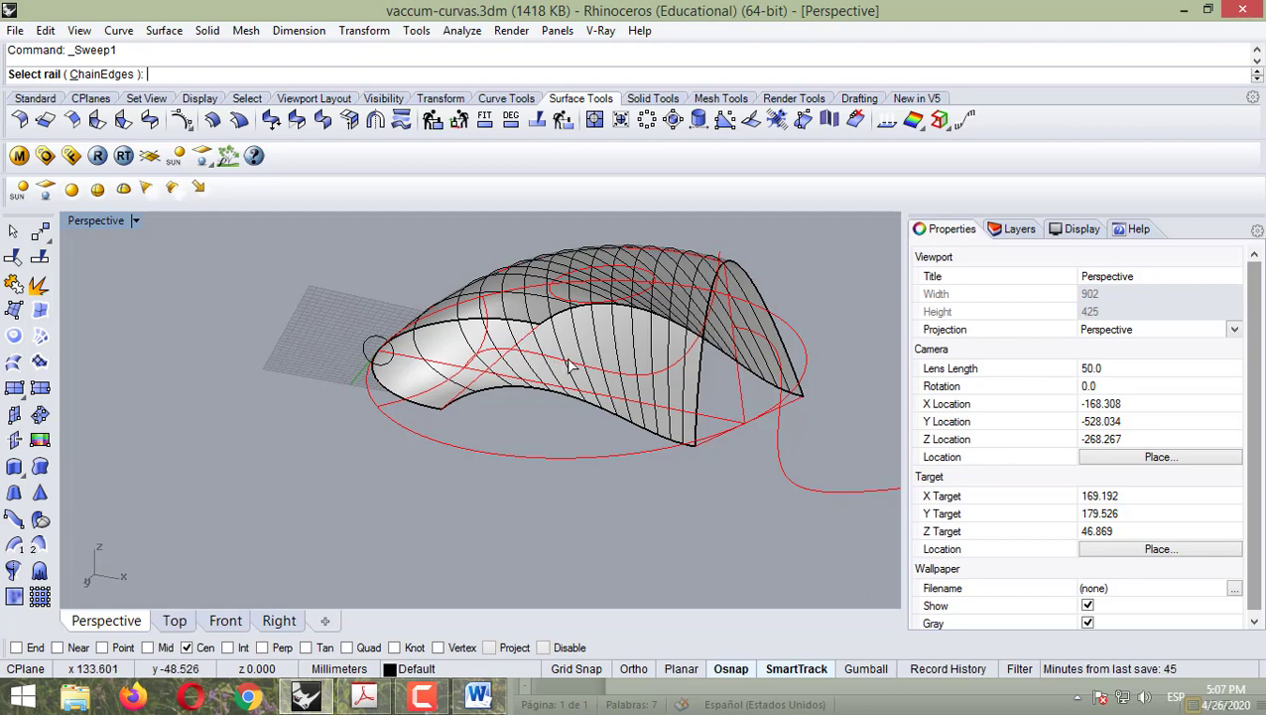
{"action": "left_click", "coordinate": [658, 380]}
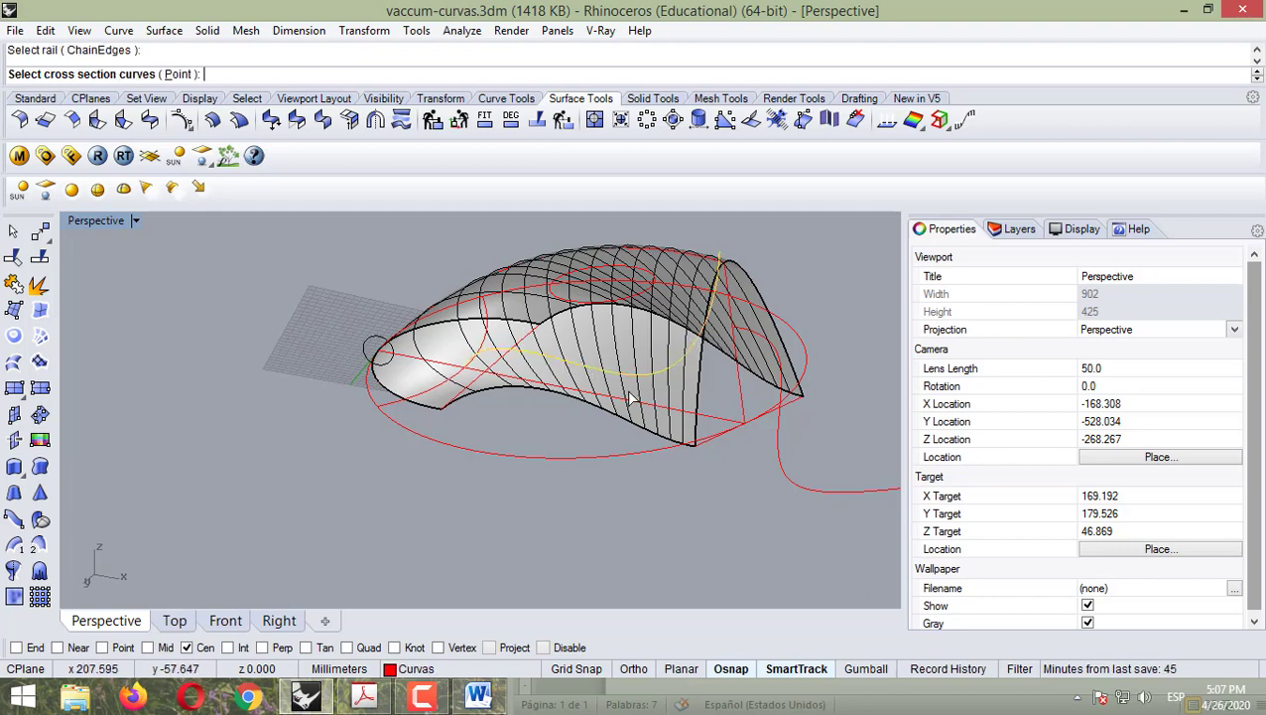
{"action": "right_click_drag", "start_coordinate": [456, 486], "coordinate": [468, 496]}
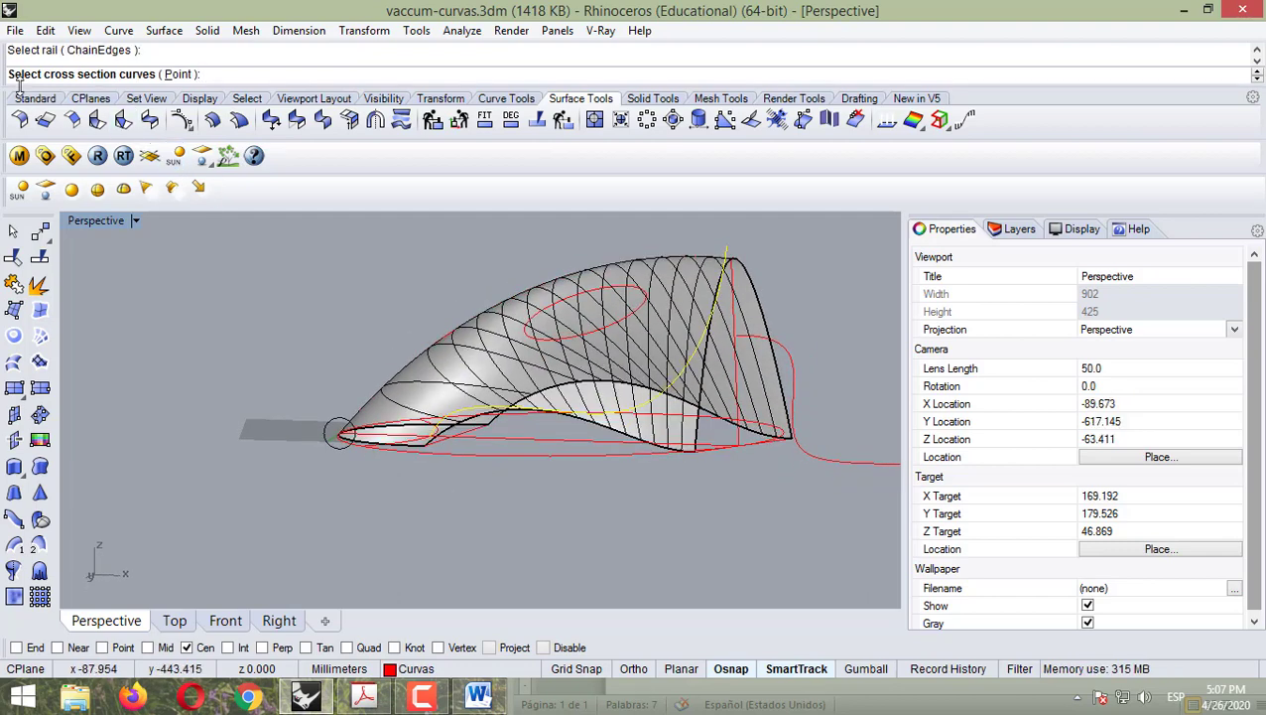
{"action": "scroll", "coordinate": [444, 417], "scroll_direction": "down", "scroll_amount": 5}
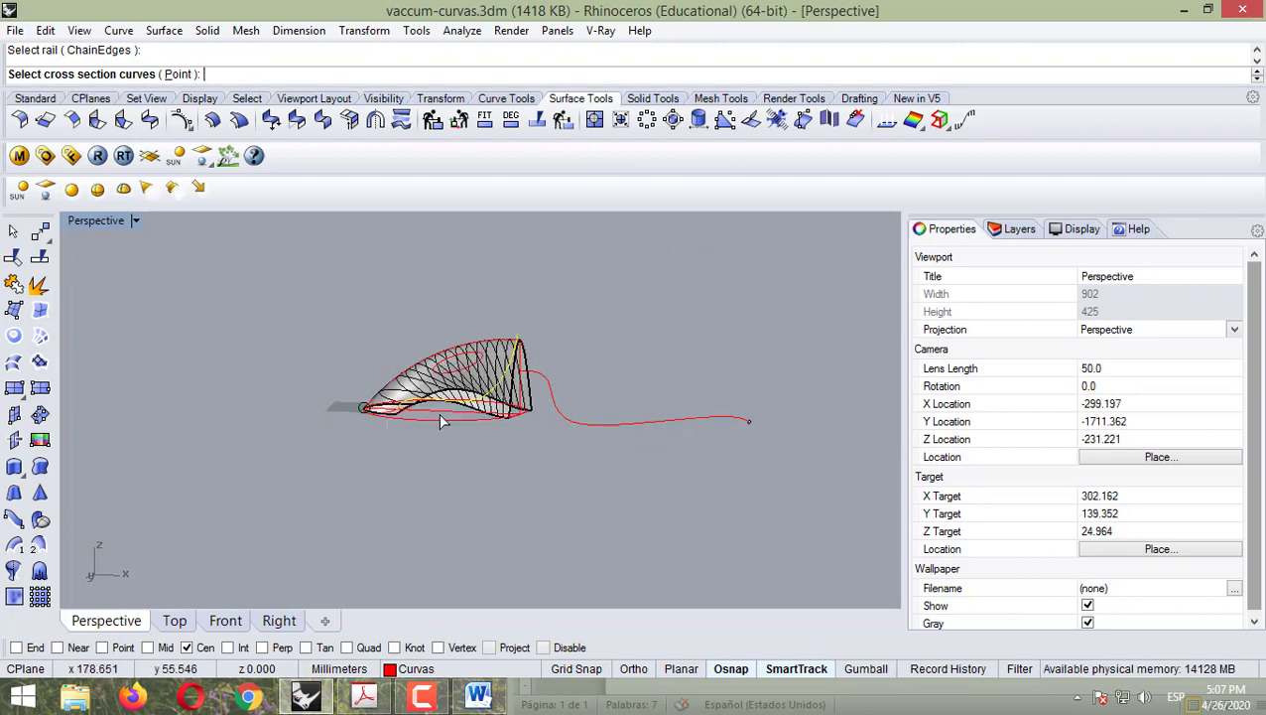
{"action": "scroll", "coordinate": [333, 377], "scroll_direction": "up", "scroll_amount": 8}
{"action": "left_click", "coordinate": [211, 379]}
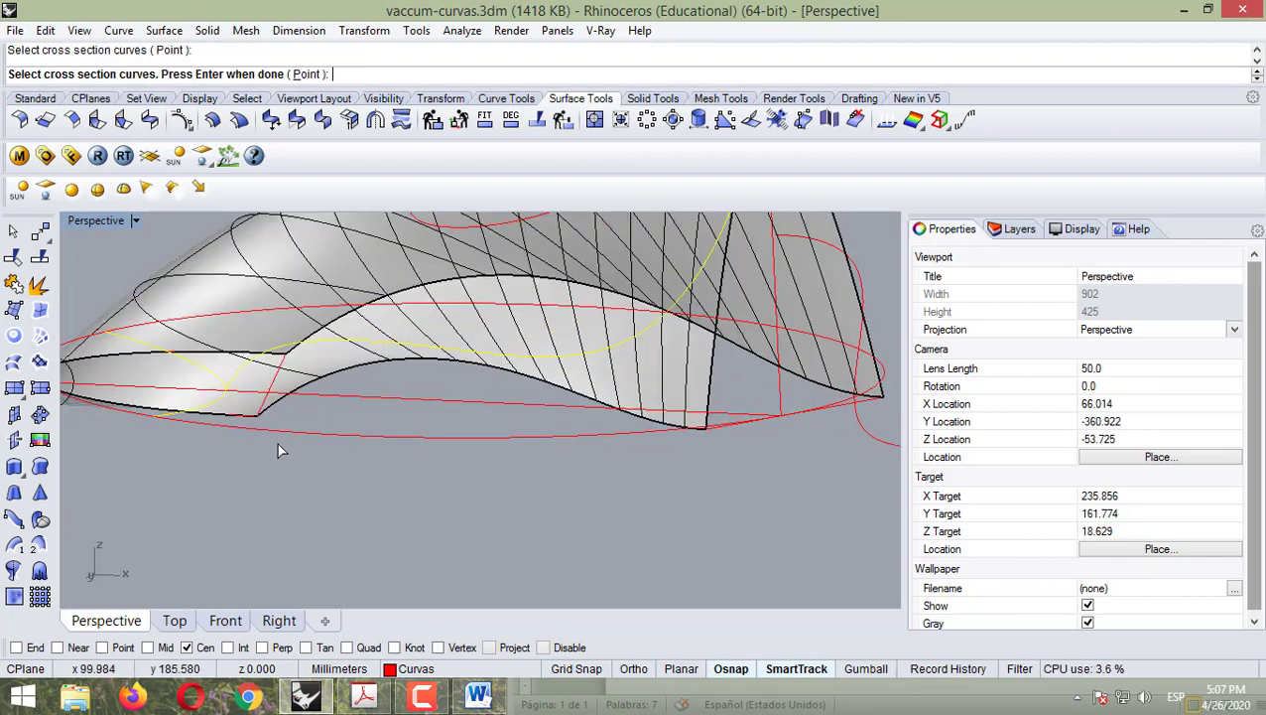
{"action": "right_click_drag", "start_coordinate": [277, 446], "coordinate": [342, 494]}
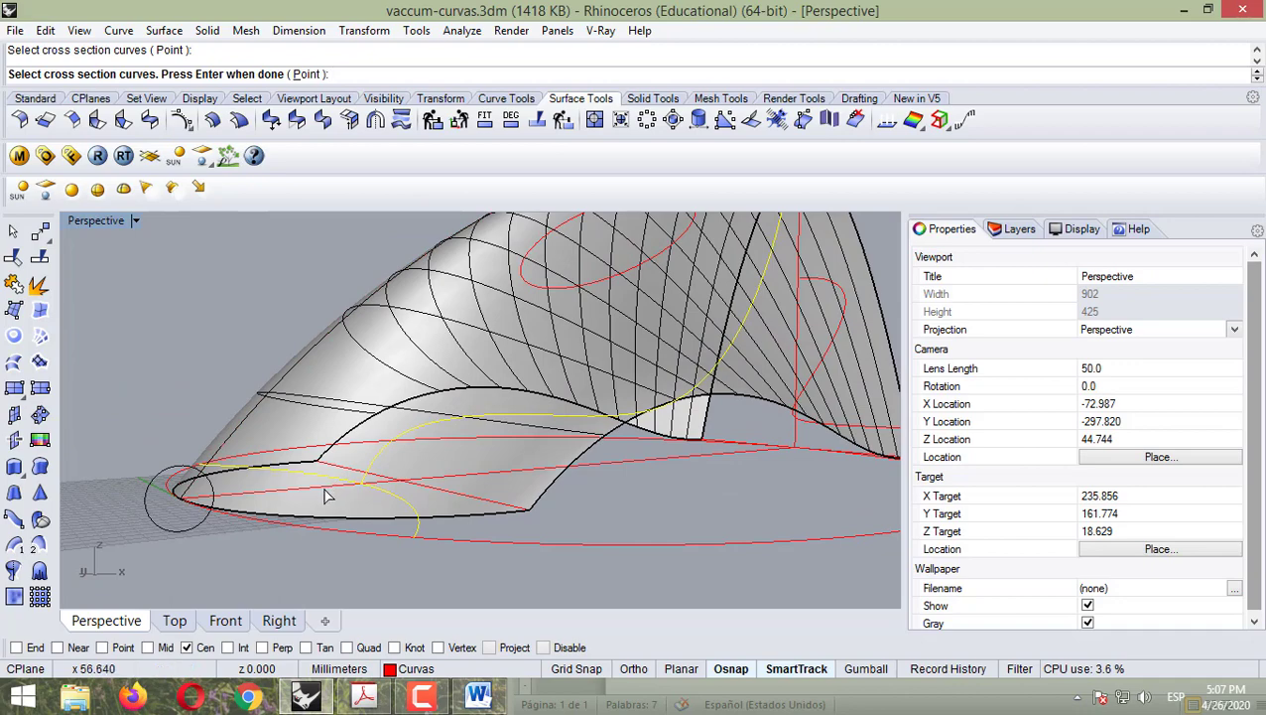
{"action": "scroll", "coordinate": [327, 497], "scroll_direction": "down", "scroll_amount": 5}
{"action": "key", "text": "Return"}
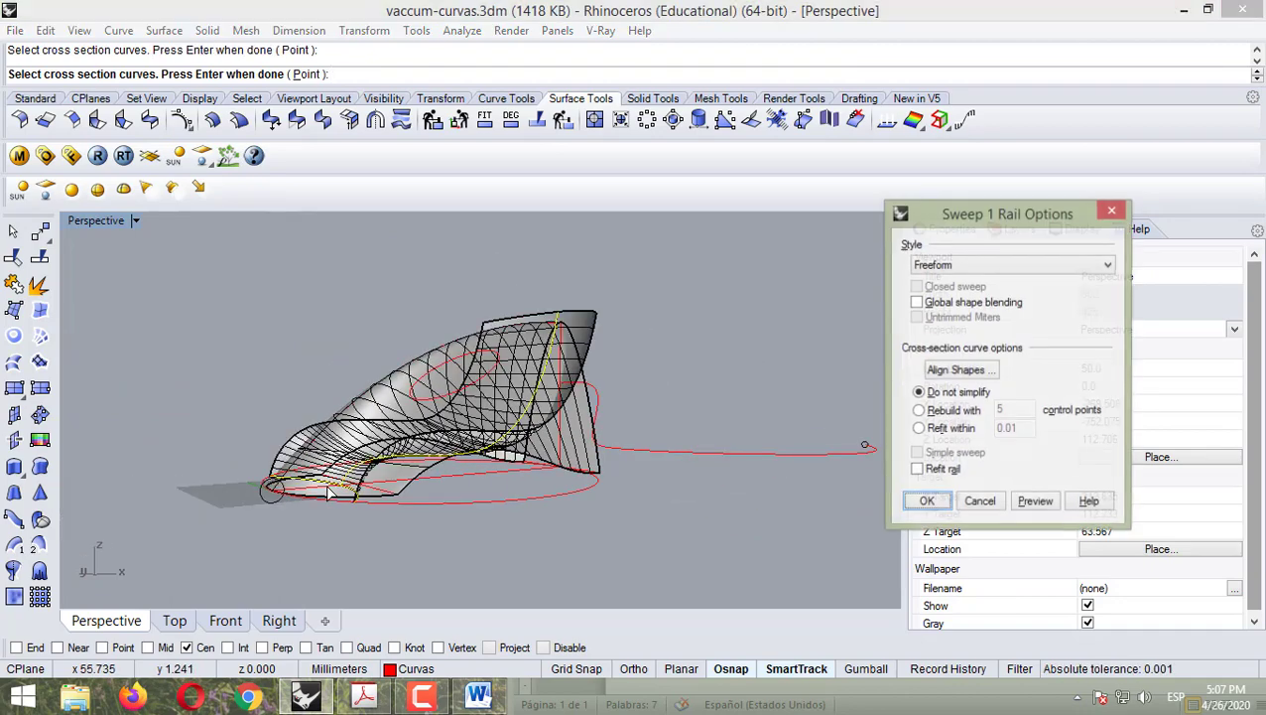
- Check the sweep preview in perspective and front views, and create the surface with Freeform style and Do not simplify
{"action": "right_click_drag", "start_coordinate": [712, 466], "coordinate": [467, 425]}
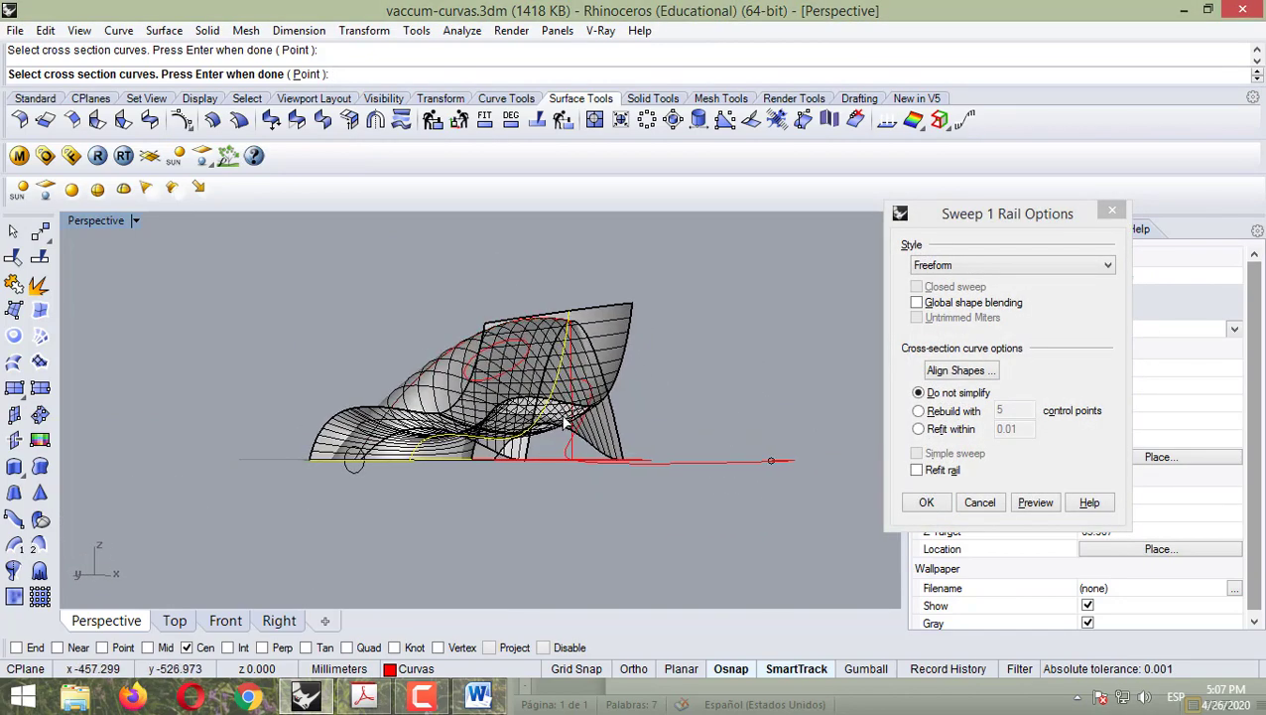
{"action": "scroll", "coordinate": [511, 440], "scroll_direction": "up", "scroll_amount": 5}
{"action": "right_click_drag", "start_coordinate": [662, 479], "coordinate": [715, 473]}
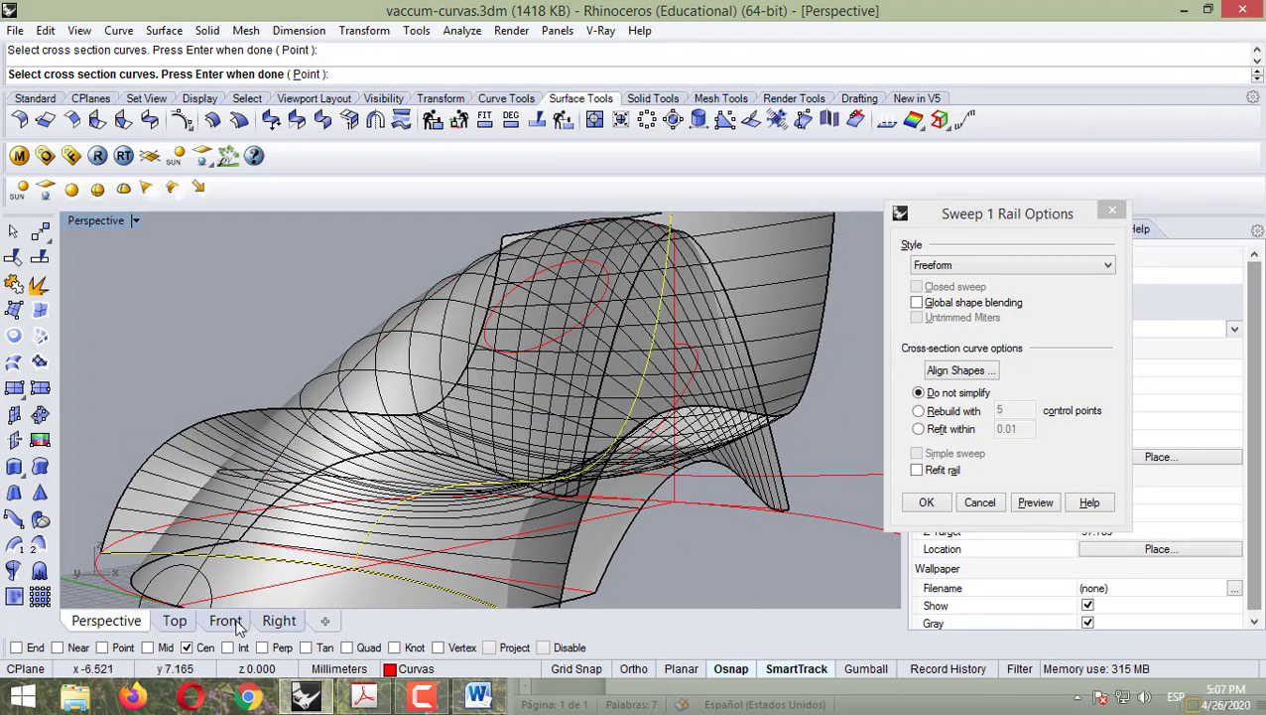
{"action": "left_click", "coordinate": [237, 625]}
{"action": "scroll", "coordinate": [703, 447], "scroll_direction": "up", "scroll_amount": 2}
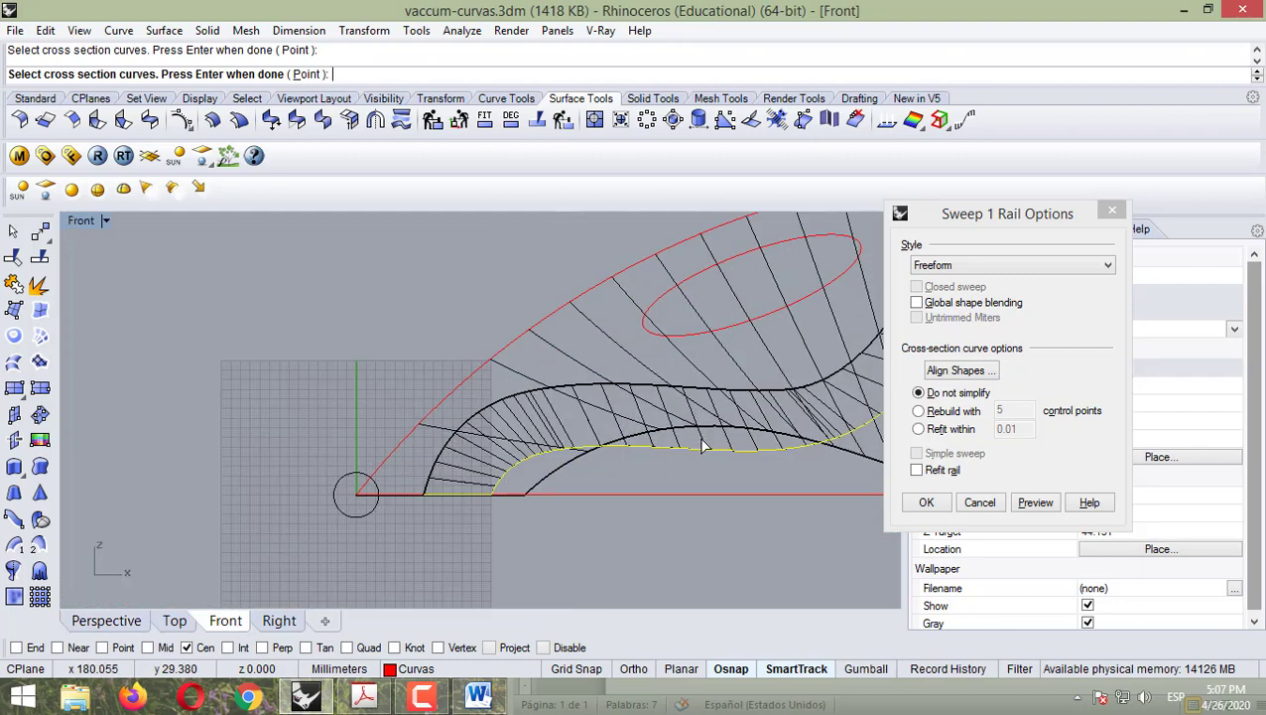
{"action": "left_click", "coordinate": [106, 620]}
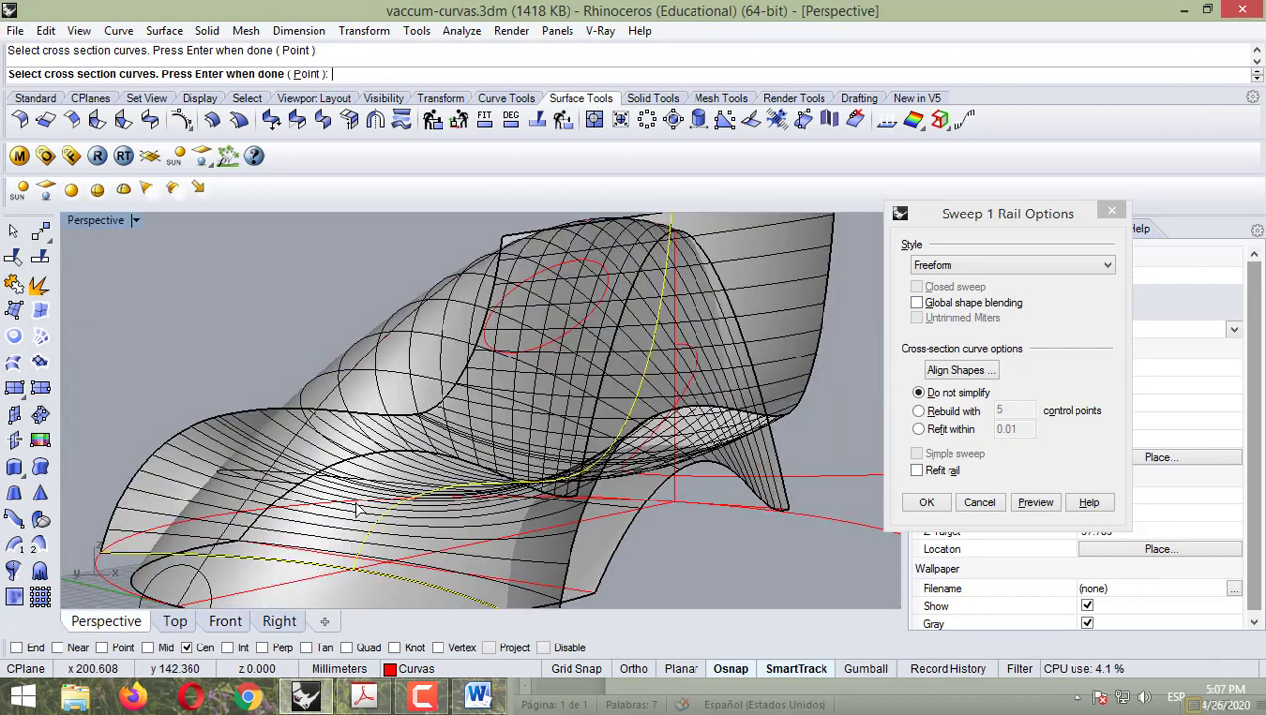
{"action": "right_click_drag", "start_coordinate": [414, 487], "coordinate": [549, 481]}
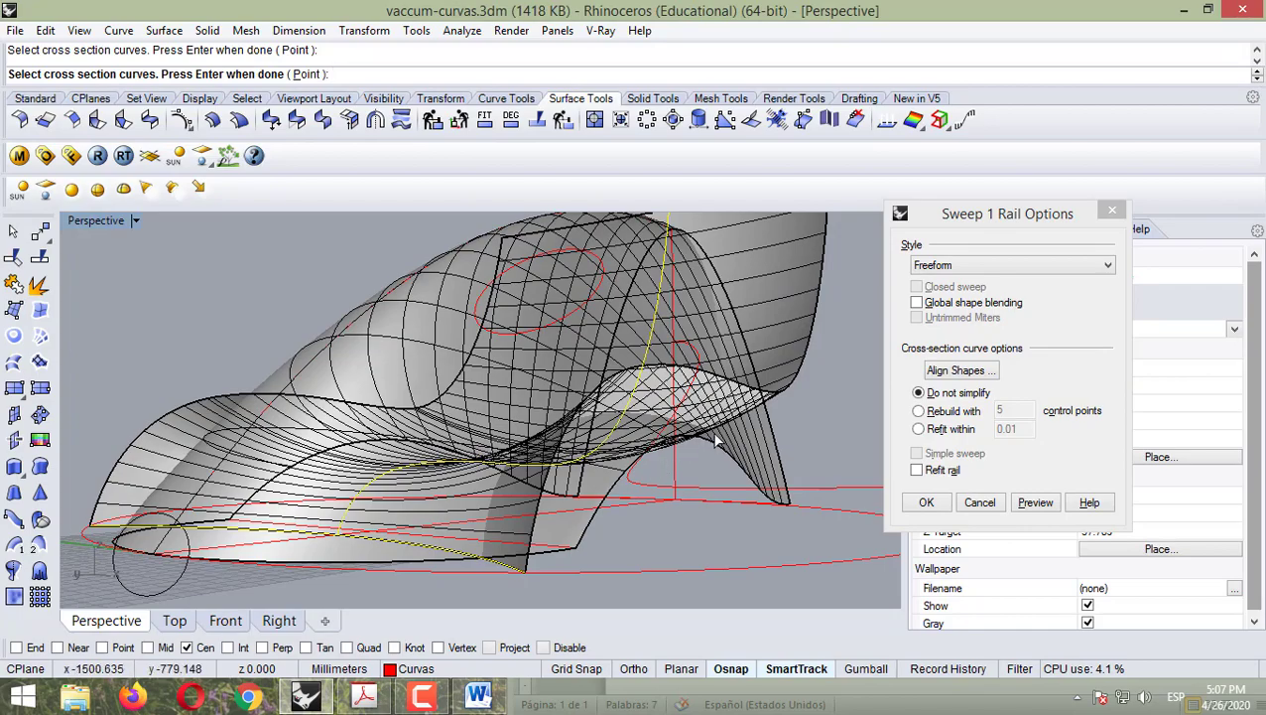
{"action": "right_click_drag", "start_coordinate": [715, 443], "coordinate": [418, 523]}
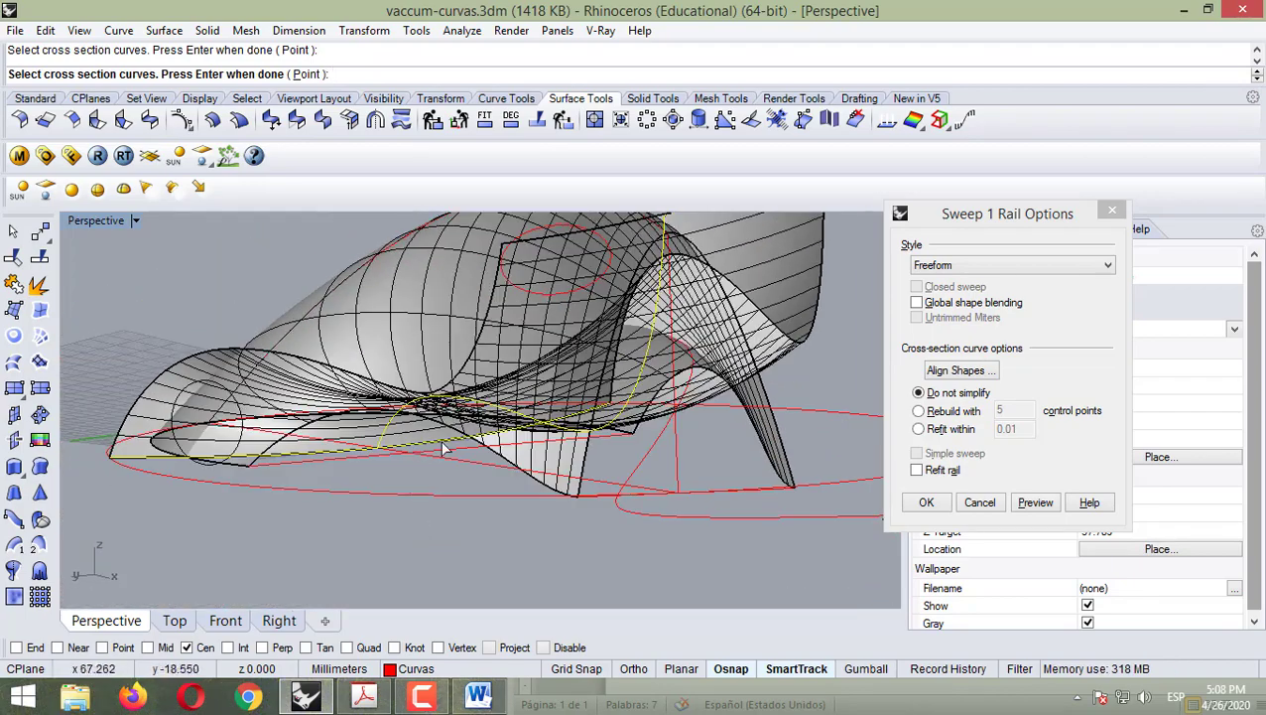
{"action": "right_click_drag", "start_coordinate": [536, 429], "coordinate": [539, 463]}
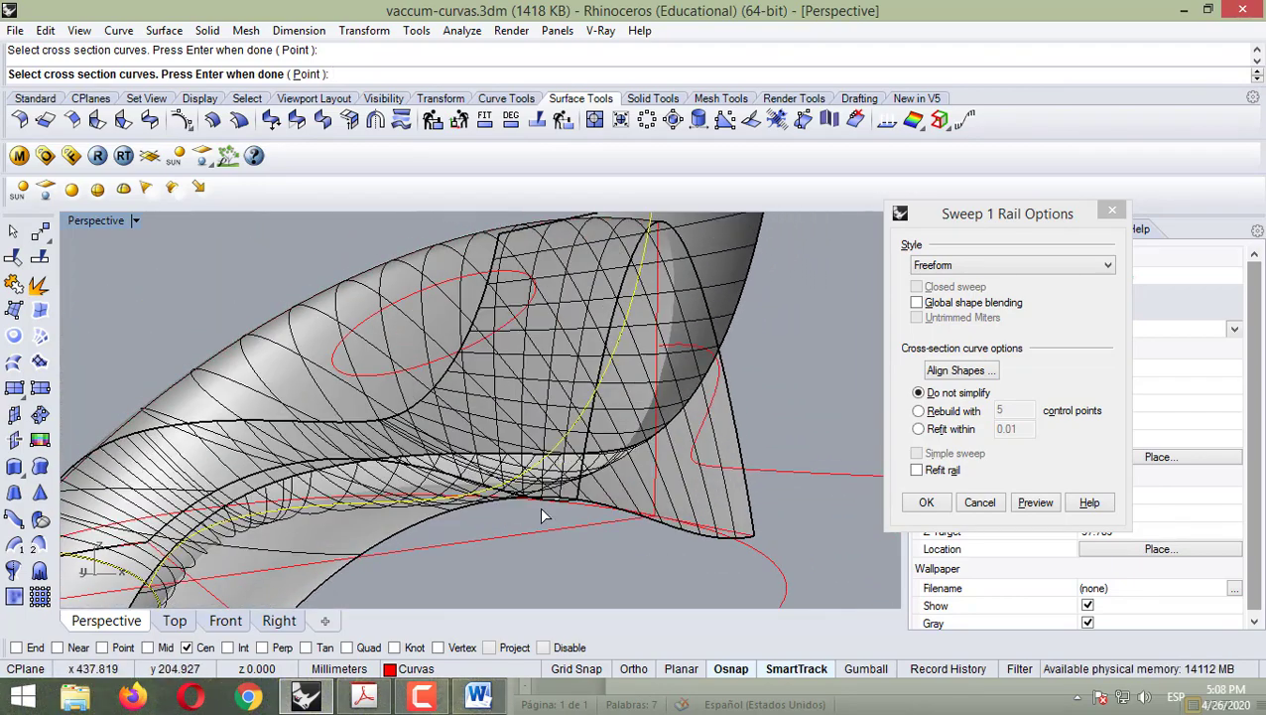
{"action": "right_click_drag", "start_coordinate": [546, 511], "coordinate": [586, 534]}
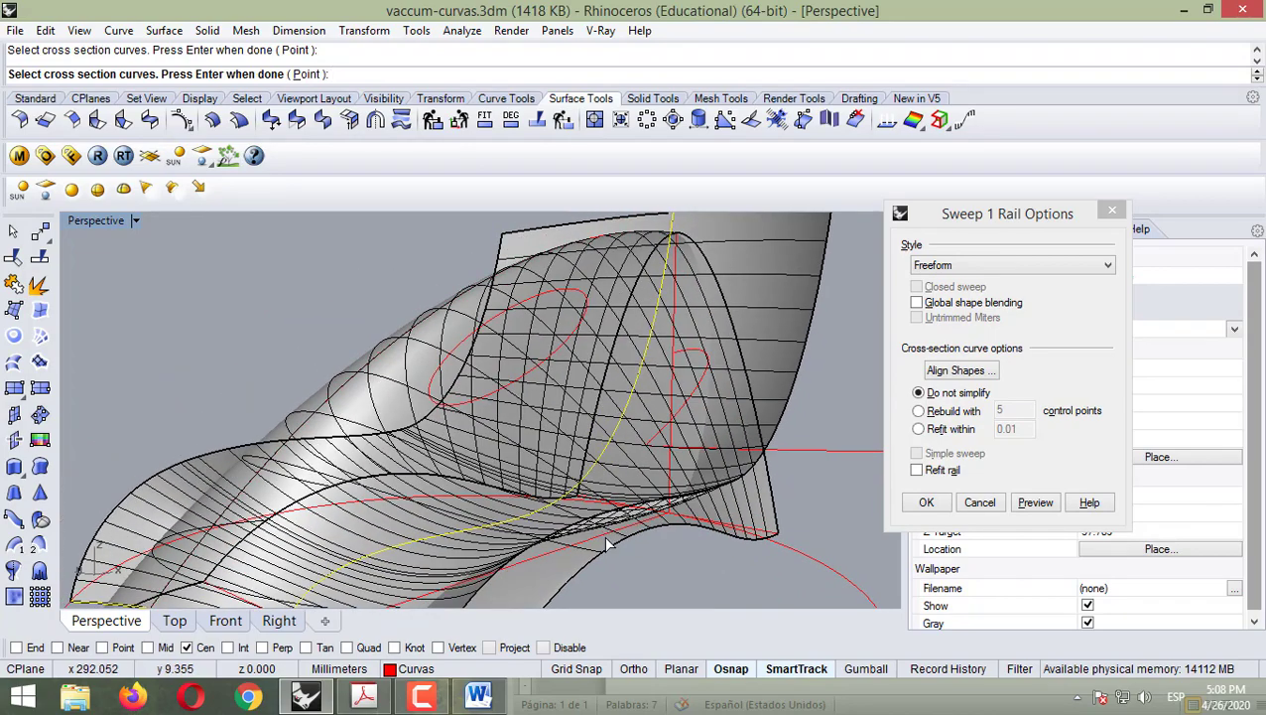
{"action": "left_click", "coordinate": [923, 503]}
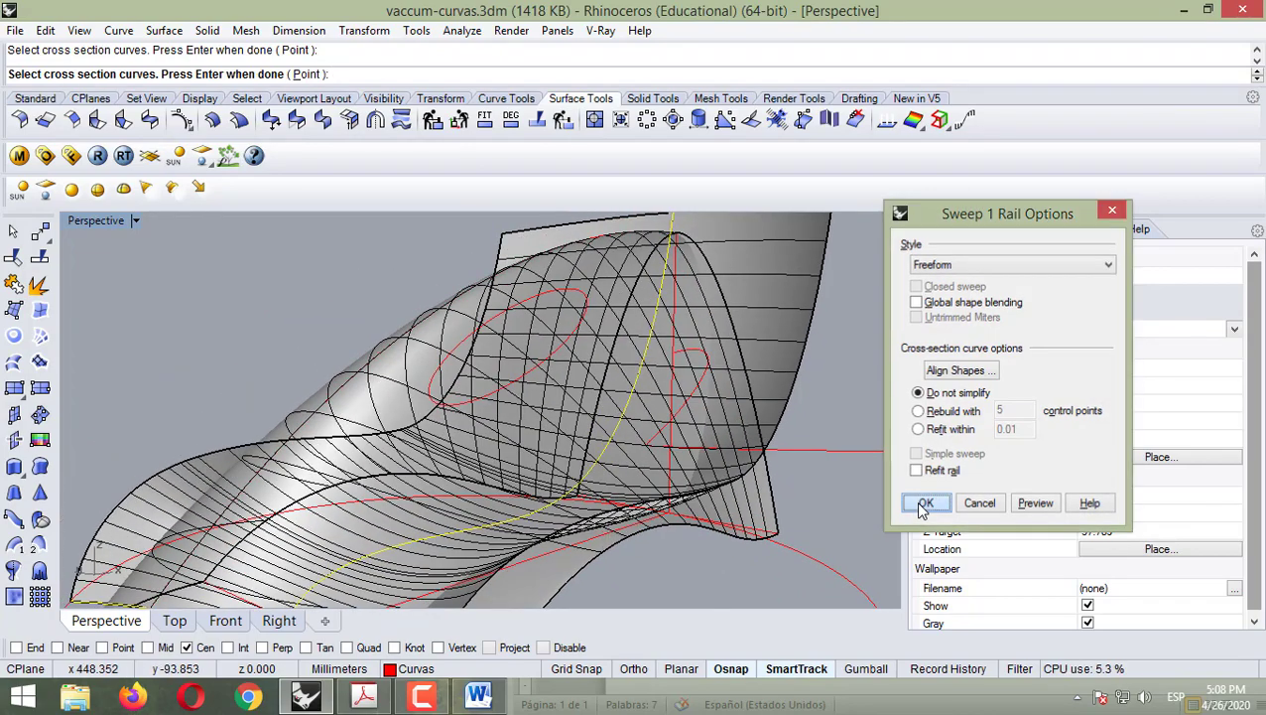
- Examine how the new lower sweep extends past the body surface at its upper rear edge
{"action": "right_click_drag", "start_coordinate": [828, 514], "coordinate": [656, 367]}
{"action": "right_click_drag", "start_coordinate": [701, 318], "coordinate": [615, 284]}
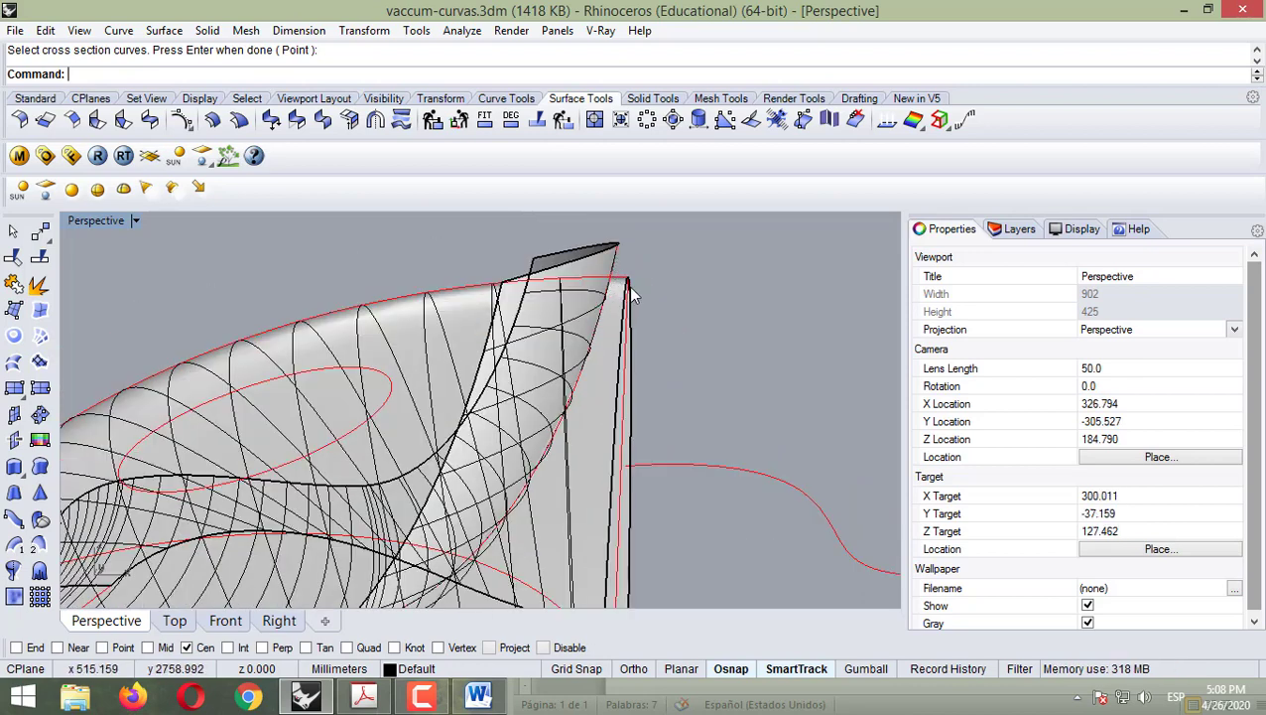
{"action": "right_click", "coordinate": [684, 295]}
{"action": "left_click", "coordinate": [623, 256]}
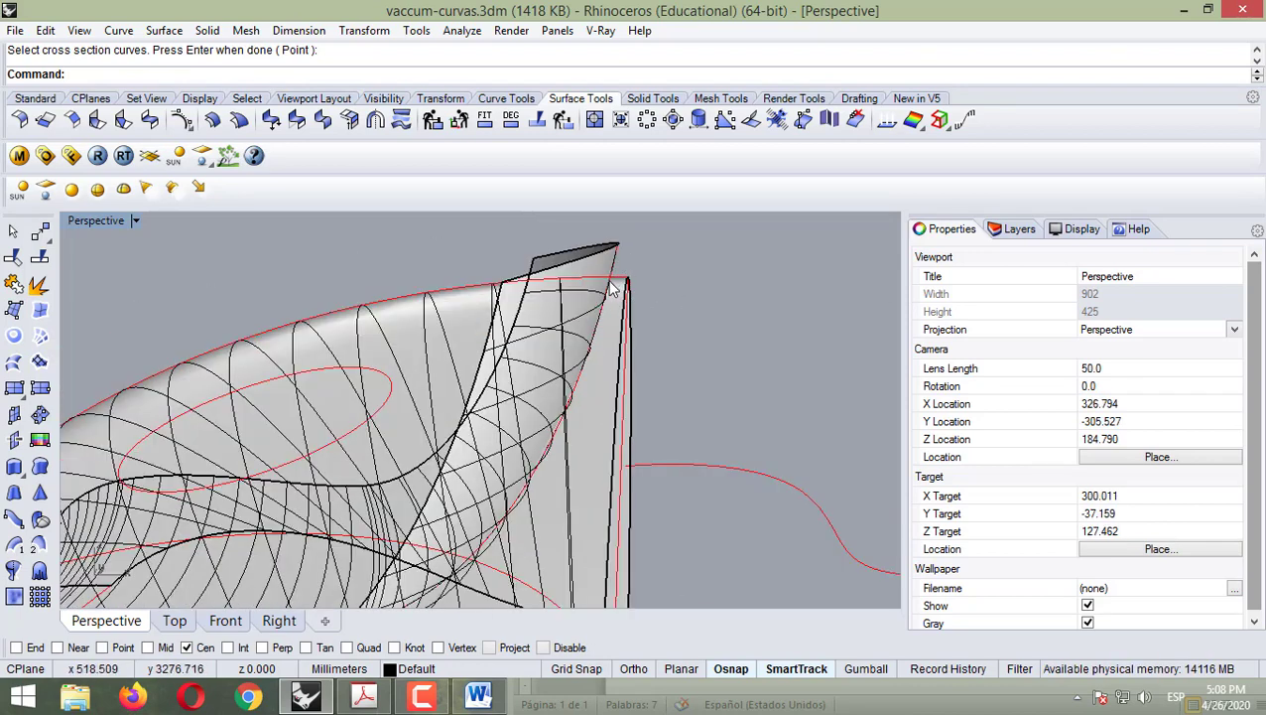
{"action": "right_click_drag", "start_coordinate": [668, 308], "coordinate": [533, 298]}
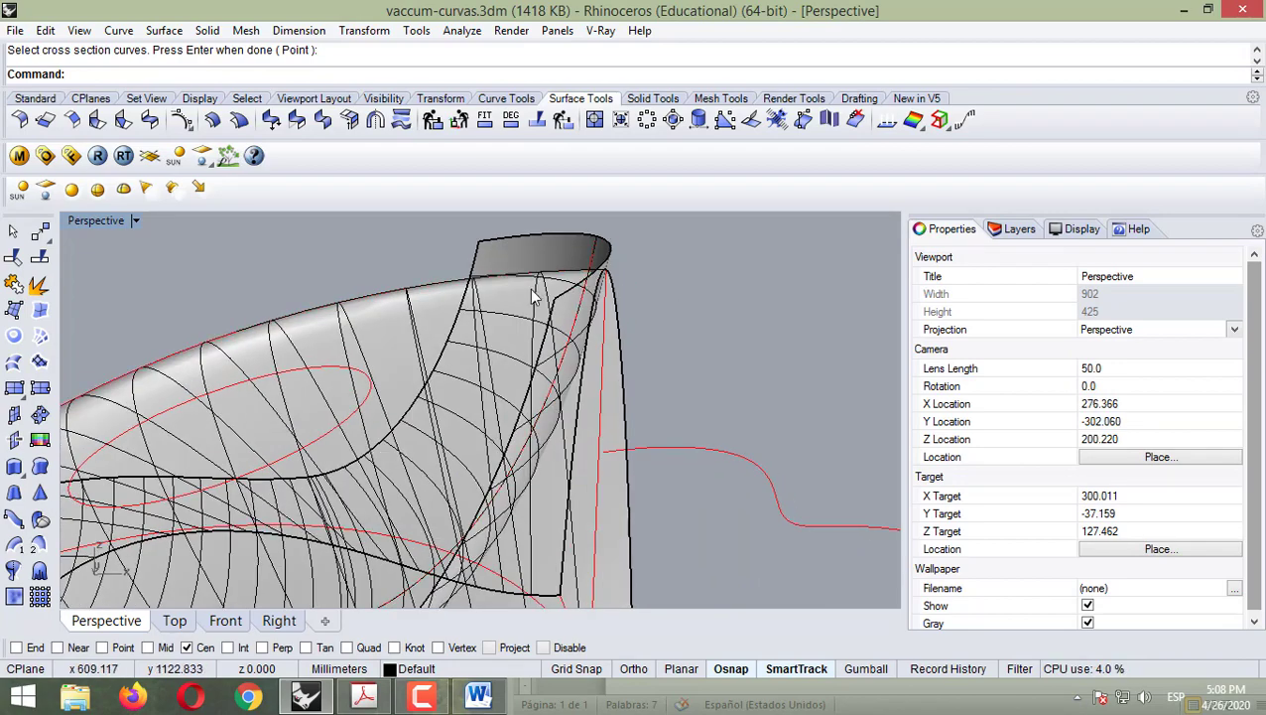
{"action": "left_click", "coordinate": [576, 264]}
{"action": "left_click", "coordinate": [607, 330]}
{"action": "left_click", "coordinate": [614, 359]}
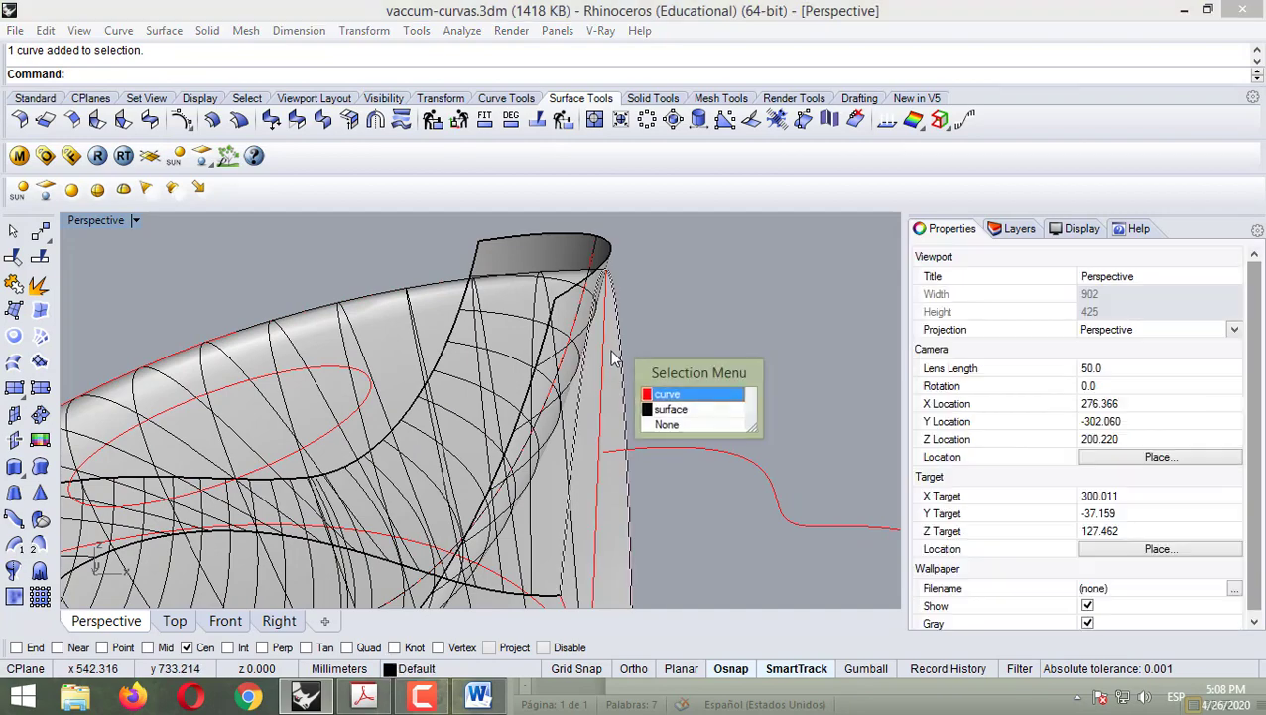
{"action": "left_click", "coordinate": [668, 409]}
{"action": "left_click", "coordinate": [660, 290]}
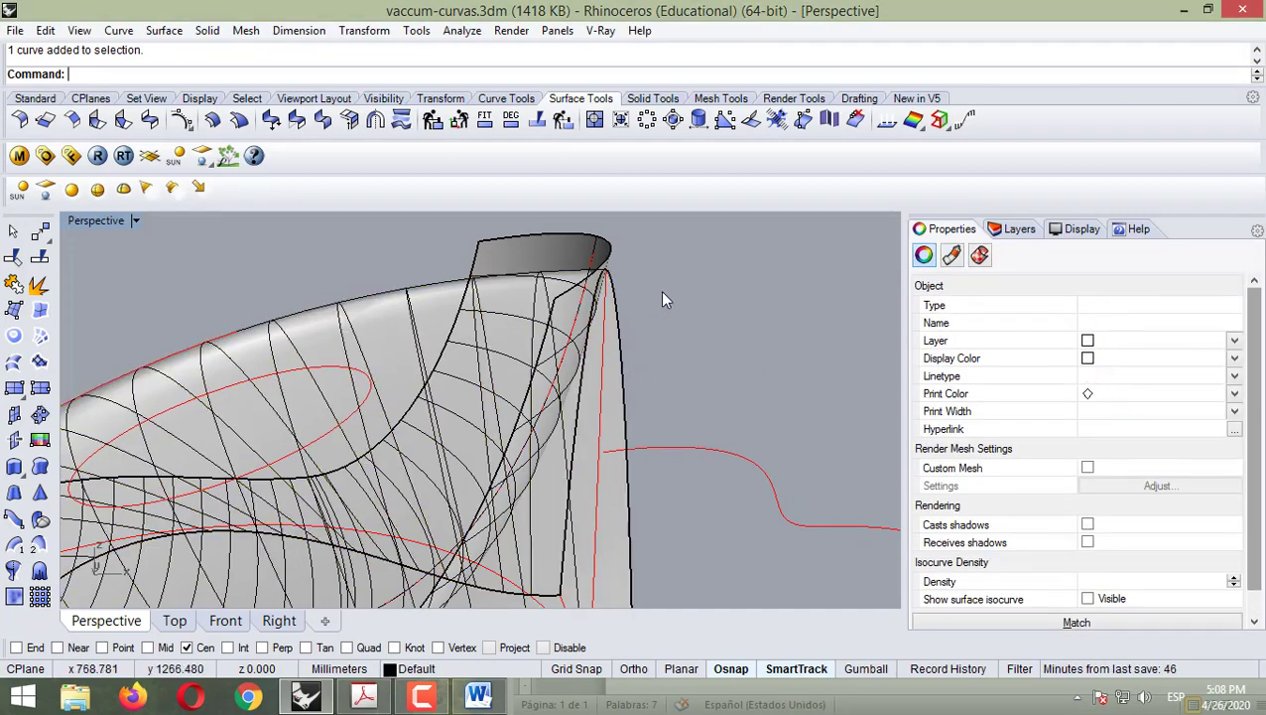
{"action": "right_click_drag", "start_coordinate": [660, 290], "coordinate": [648, 306]}
{"action": "scroll", "coordinate": [648, 307], "scroll_direction": "down", "scroll_amount": 5}
{"action": "right_click_drag", "start_coordinate": [467, 417], "coordinate": [556, 422]}
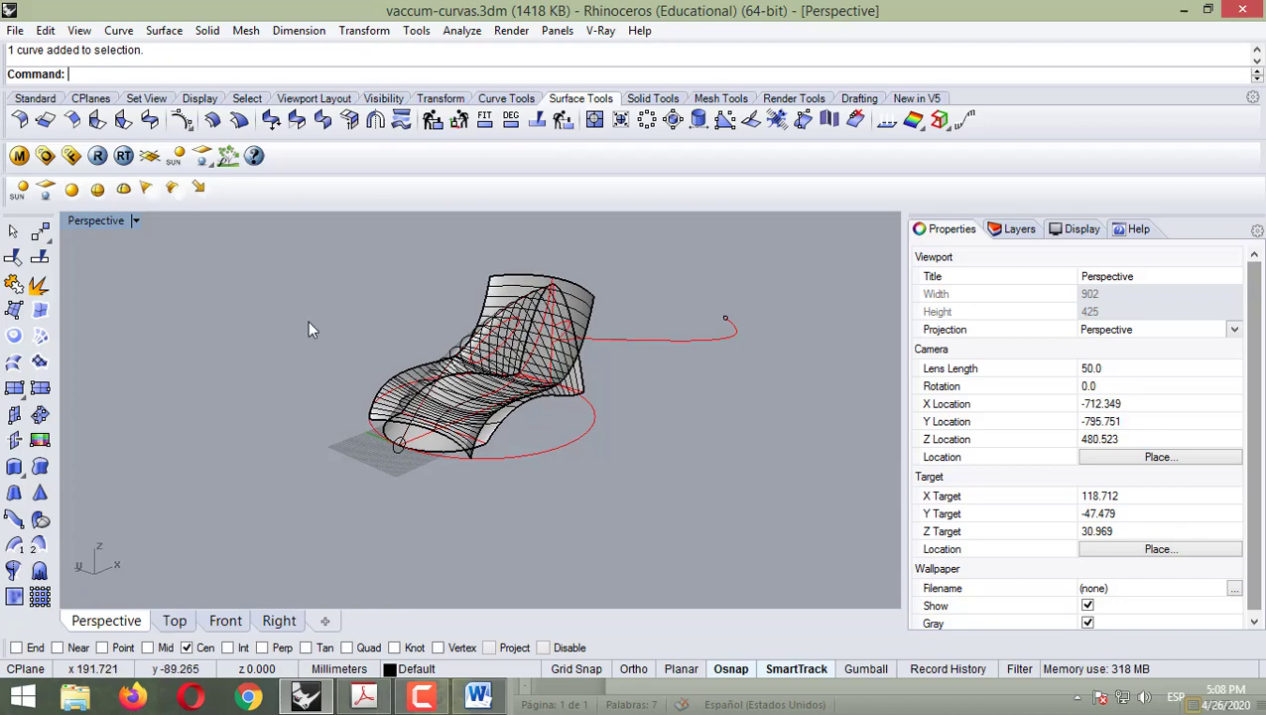
- Set the perspective view to Ghosted display and inspect where the two swept surfaces cross at the rear and nose
{"action": "left_click", "coordinate": [135, 220]}
{"action": "left_click", "coordinate": [195, 189]}
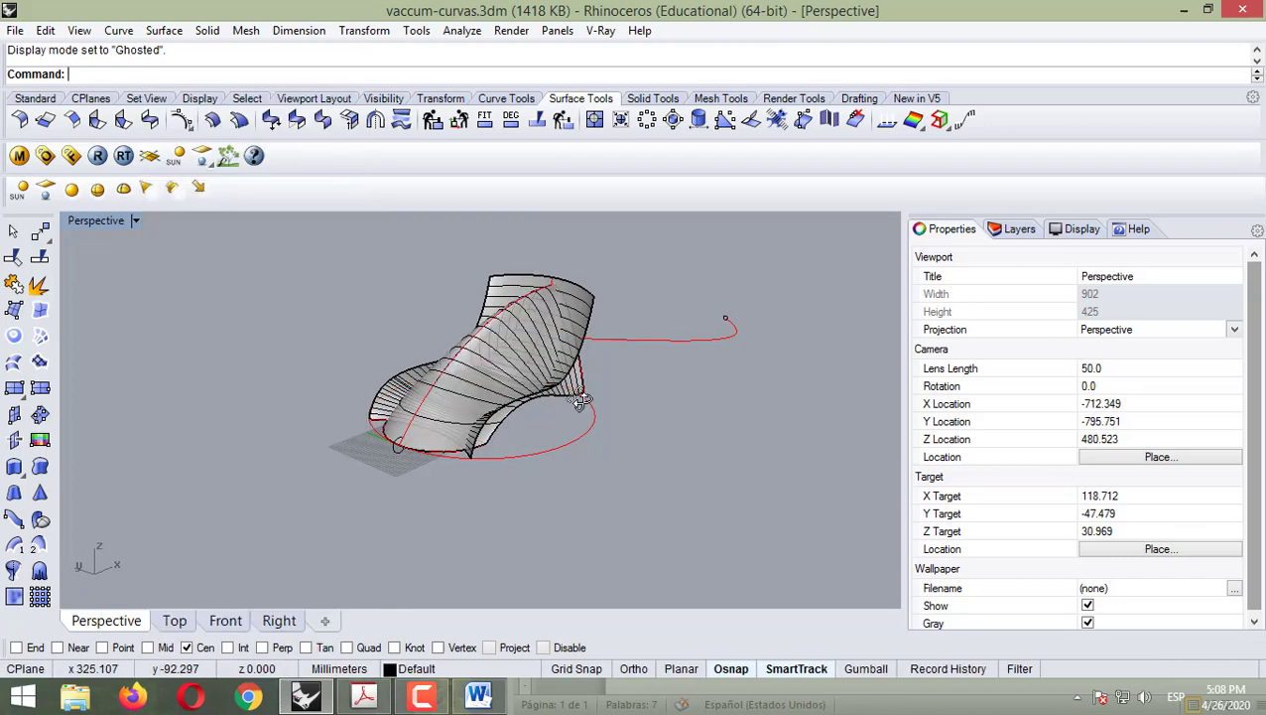
{"action": "right_click_drag", "start_coordinate": [301, 291], "coordinate": [650, 392]}
{"action": "scroll", "coordinate": [637, 395], "scroll_direction": "up", "scroll_amount": 10}
{"action": "left_click", "coordinate": [137, 221]}
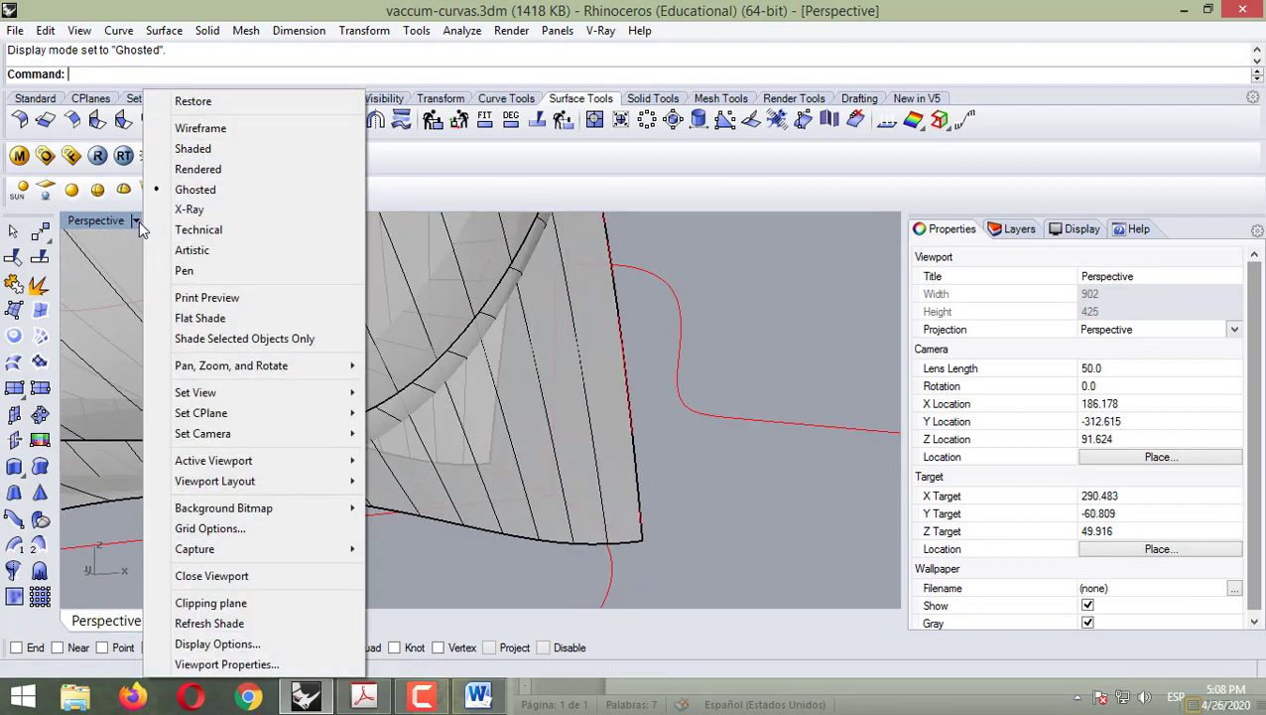
{"action": "left_click", "coordinate": [745, 296]}
{"action": "scroll", "coordinate": [617, 357], "scroll_direction": "down", "scroll_amount": 10}
{"action": "right_click_drag", "start_coordinate": [618, 356], "coordinate": [695, 433]}
{"action": "scroll", "coordinate": [389, 466], "scroll_direction": "up", "scroll_amount": 6}
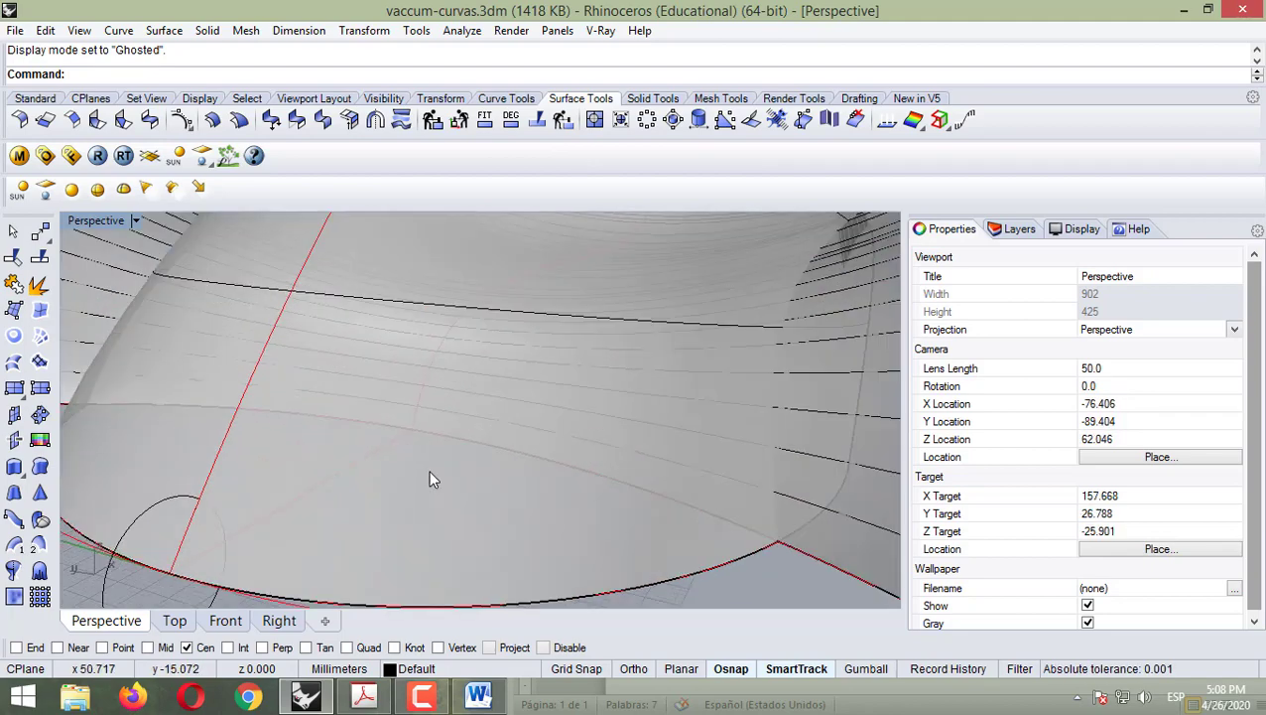
- Examine where the lower sweep extends beyond the body surface near the nose
{"action": "scroll", "coordinate": [675, 542], "scroll_direction": "down", "scroll_amount": 6}
{"action": "scroll", "coordinate": [831, 593], "scroll_direction": "up", "scroll_amount": 6}
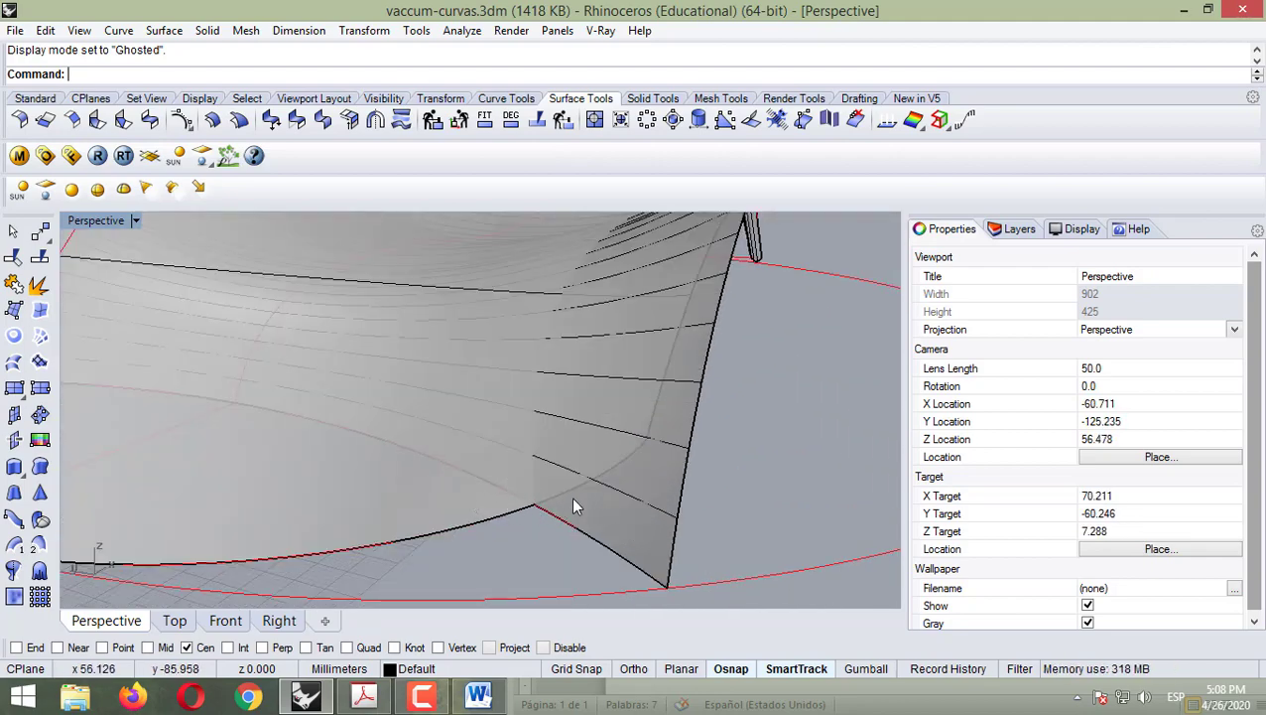
{"action": "scroll", "coordinate": [536, 512], "scroll_direction": "down", "scroll_amount": 2}
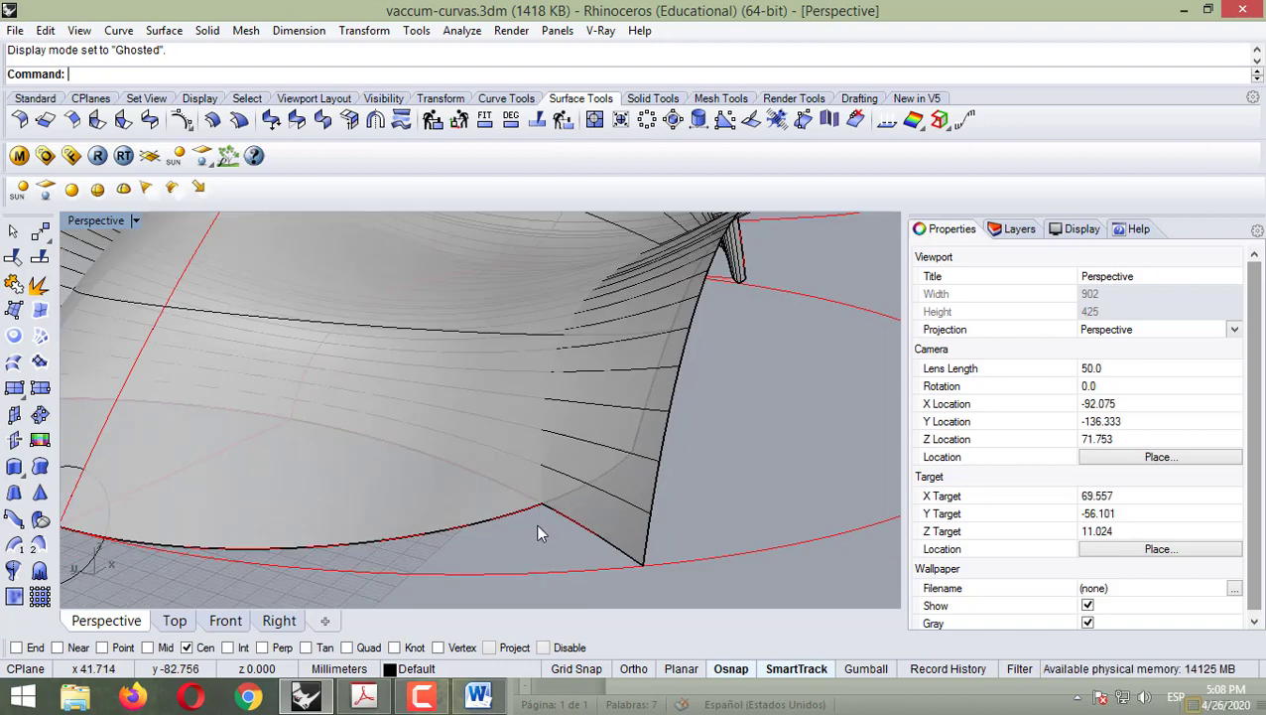
{"action": "scroll", "coordinate": [445, 521], "scroll_direction": "up", "scroll_amount": 1}
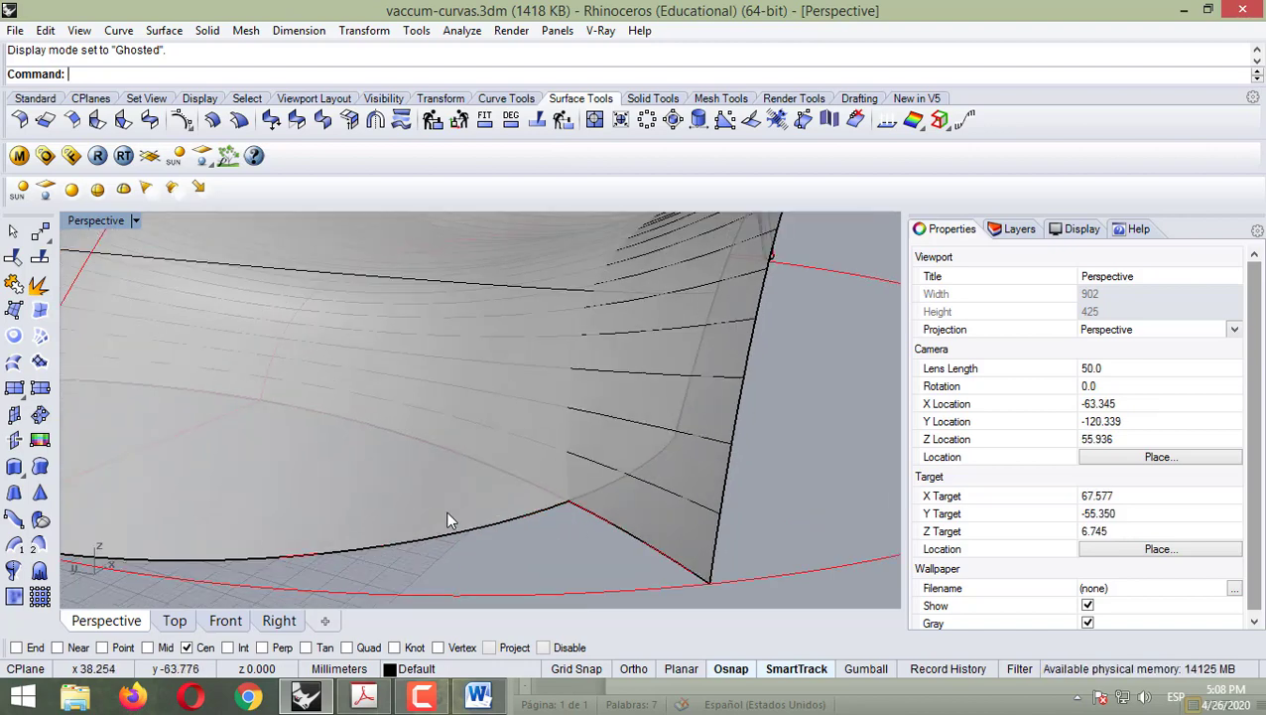
{"action": "scroll", "coordinate": [466, 518], "scroll_direction": "down", "scroll_amount": 3}
{"action": "mouse_move", "coordinate": [610, 488]}
{"action": "right_mouse_down"}
{"action": "mouse_move", "coordinate": [546, 508]}
{"action": "mouse_move", "coordinate": [589, 496]}
{"action": "right_mouse_up"}
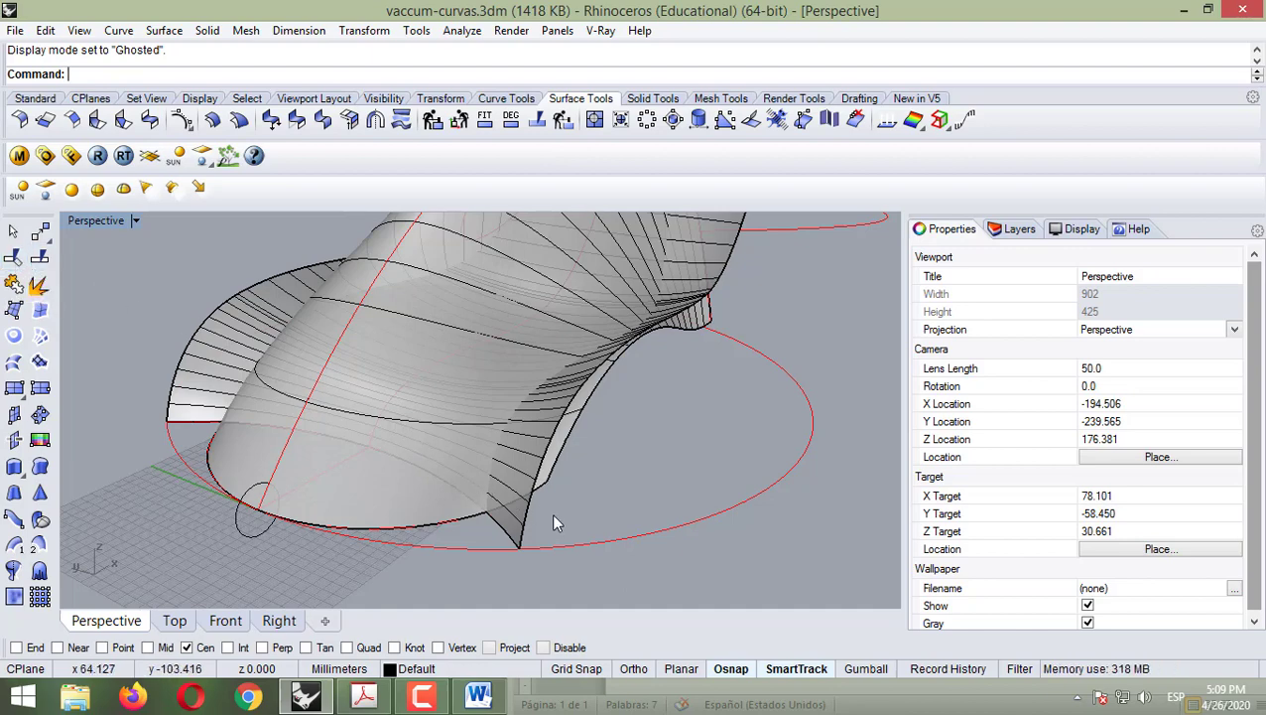
- Set up a Trim with both the upper body sweep and the lower sweep as cutting objects
{"action": "left_click", "coordinate": [14, 260]}
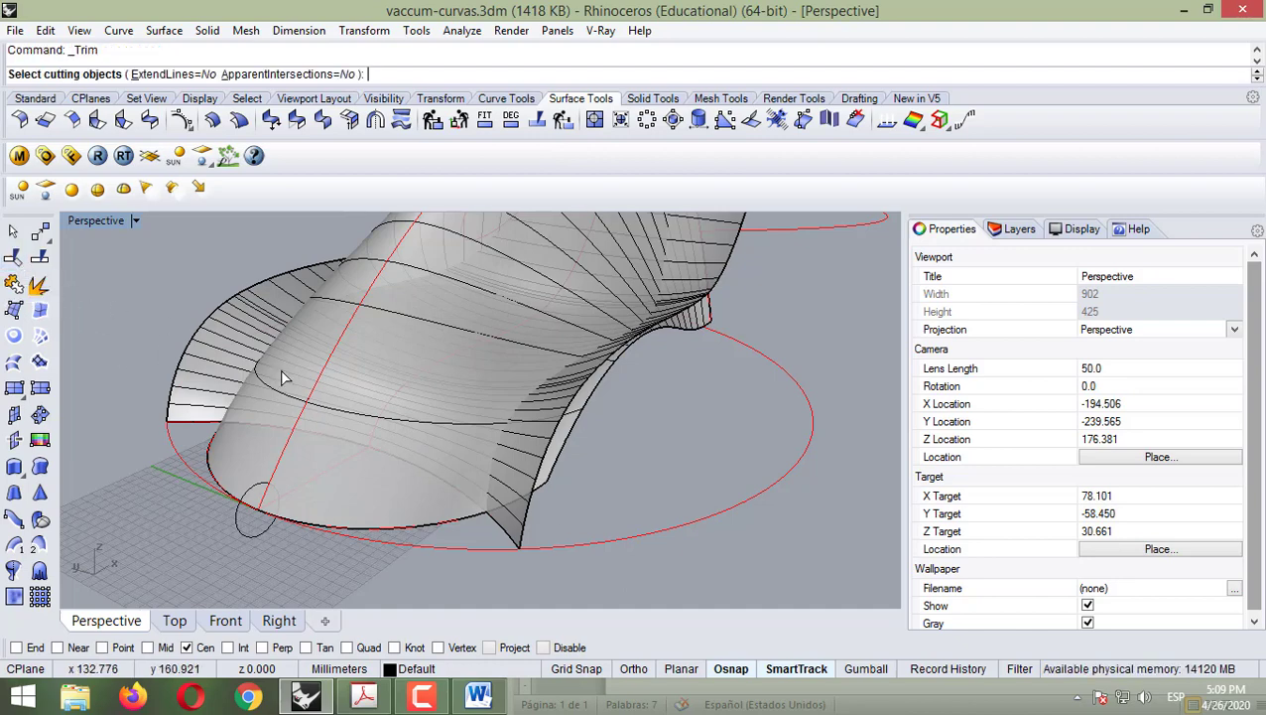
{"action": "right_click_drag", "start_coordinate": [589, 508], "coordinate": [593, 475]}
{"action": "scroll", "coordinate": [594, 478], "scroll_direction": "down", "scroll_amount": 3}
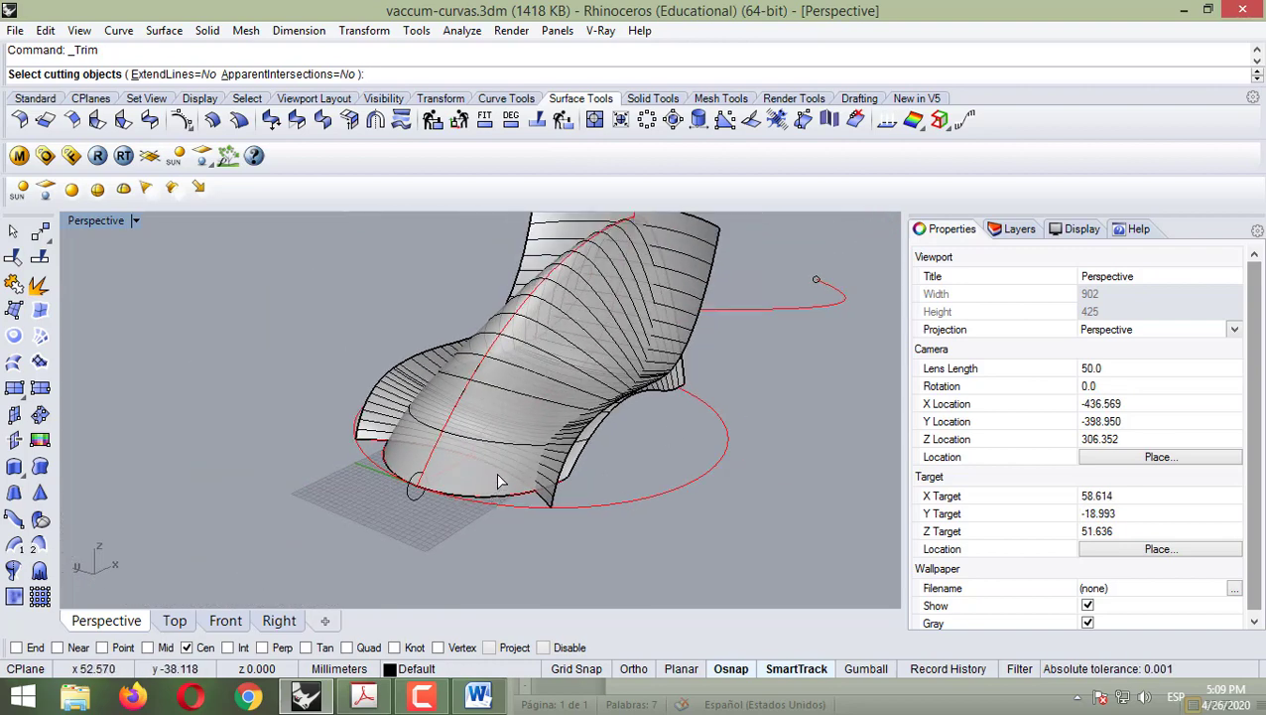
{"action": "right_click_drag", "start_coordinate": [653, 460], "coordinate": [599, 260]}
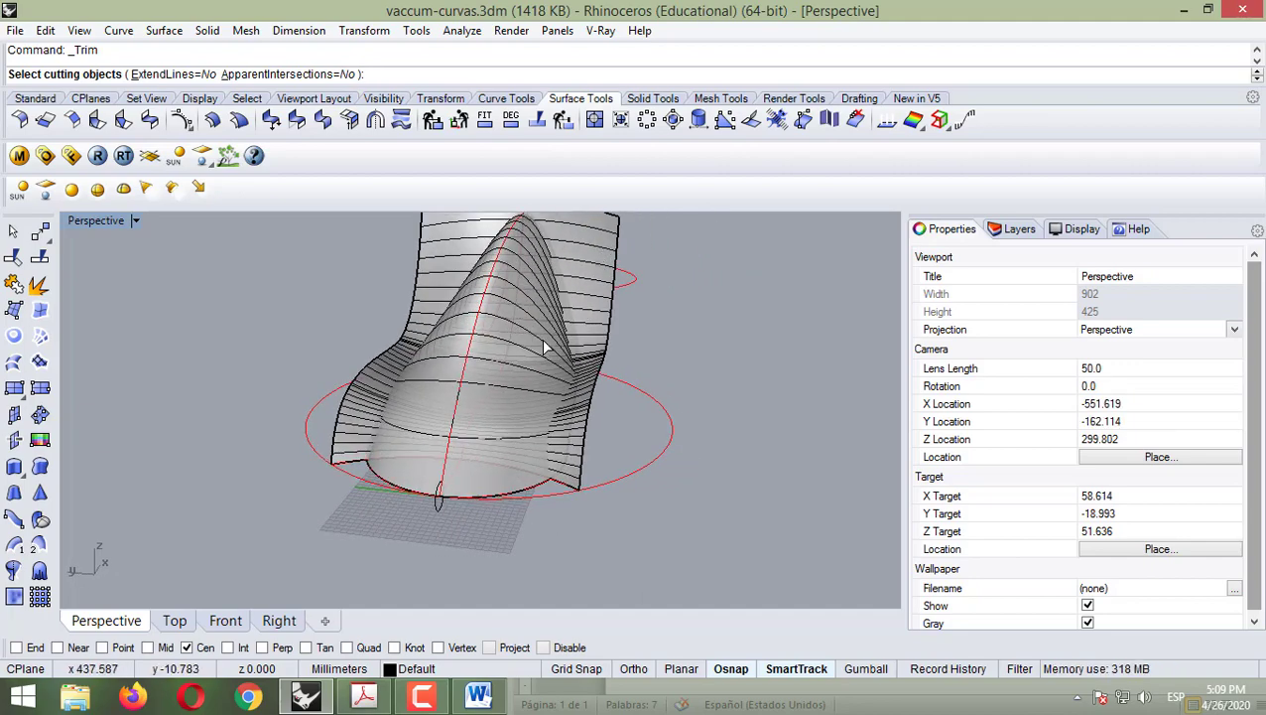
{"action": "right_click_drag", "start_coordinate": [685, 400], "coordinate": [866, 400]}
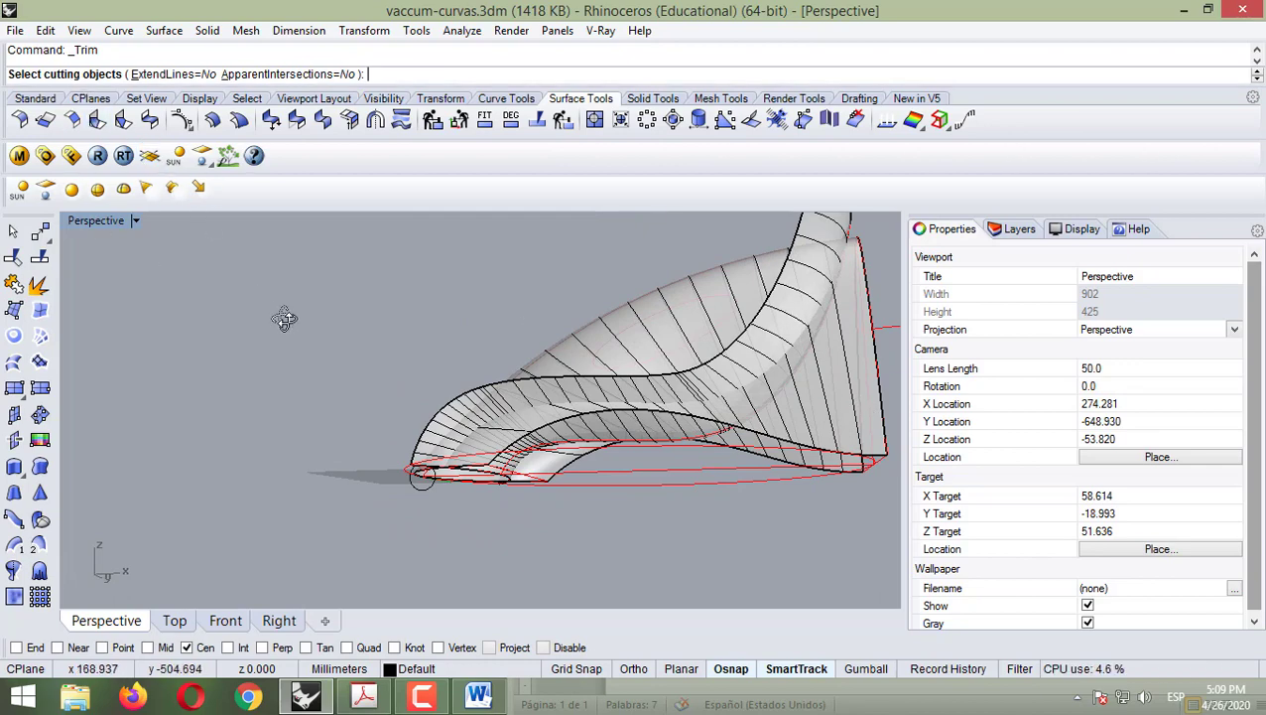
{"action": "right_click_drag", "start_coordinate": [284, 318], "coordinate": [466, 494]}
{"action": "left_click", "coordinate": [479, 486]}
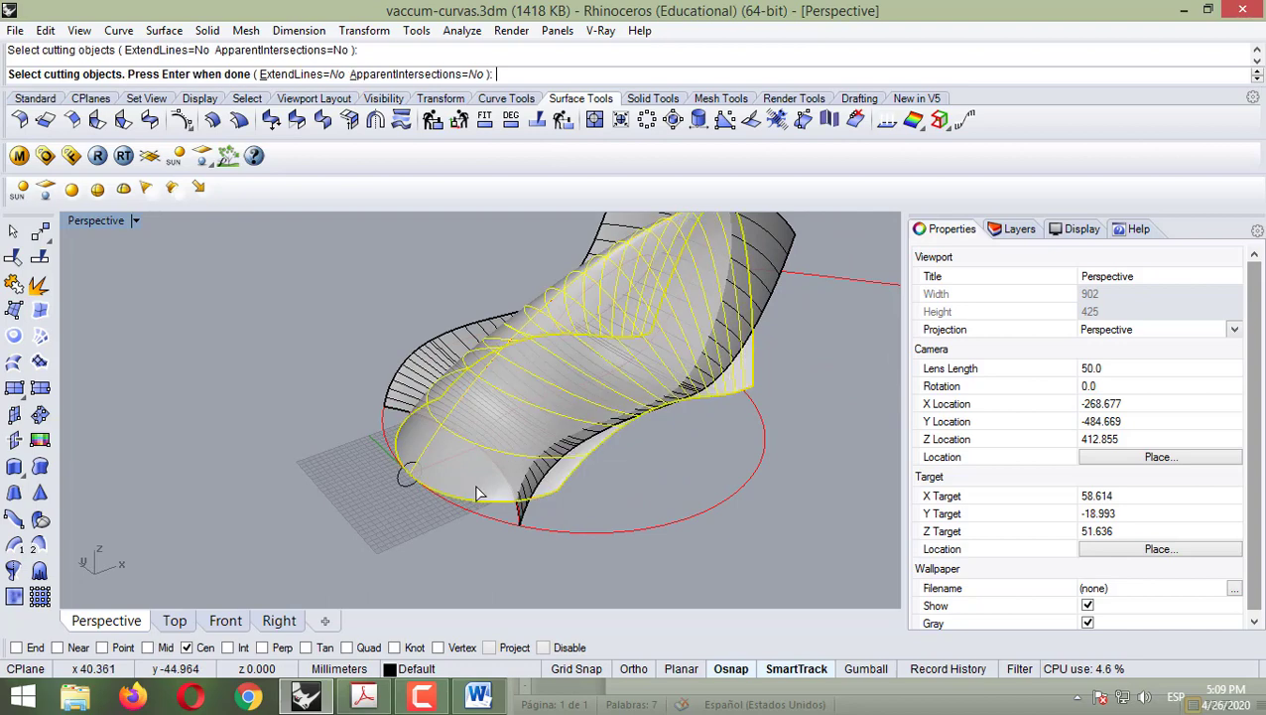
{"action": "left_click", "coordinate": [419, 371]}
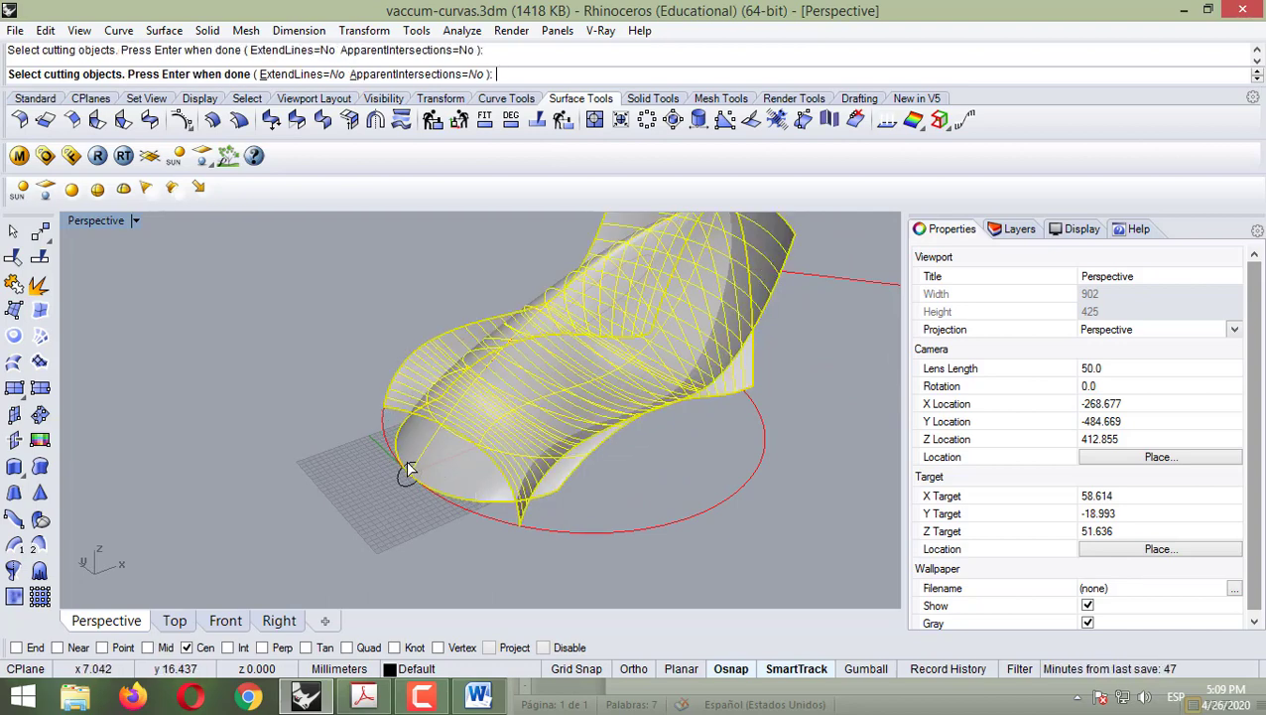
{"action": "key", "text": "Return"}
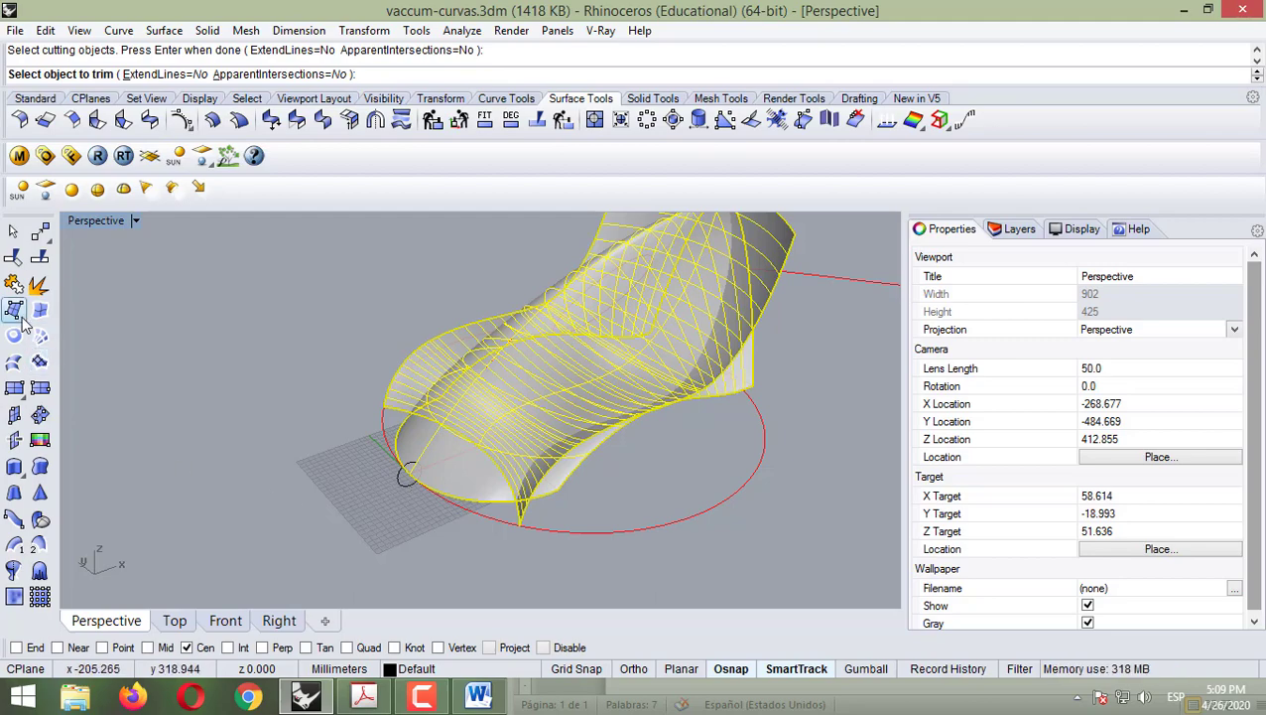
- Trim away the lower sweep's excess outside the body and the body portion hanging below the lower sweep
{"action": "right_click_drag", "start_coordinate": [419, 399], "coordinate": [663, 270]}
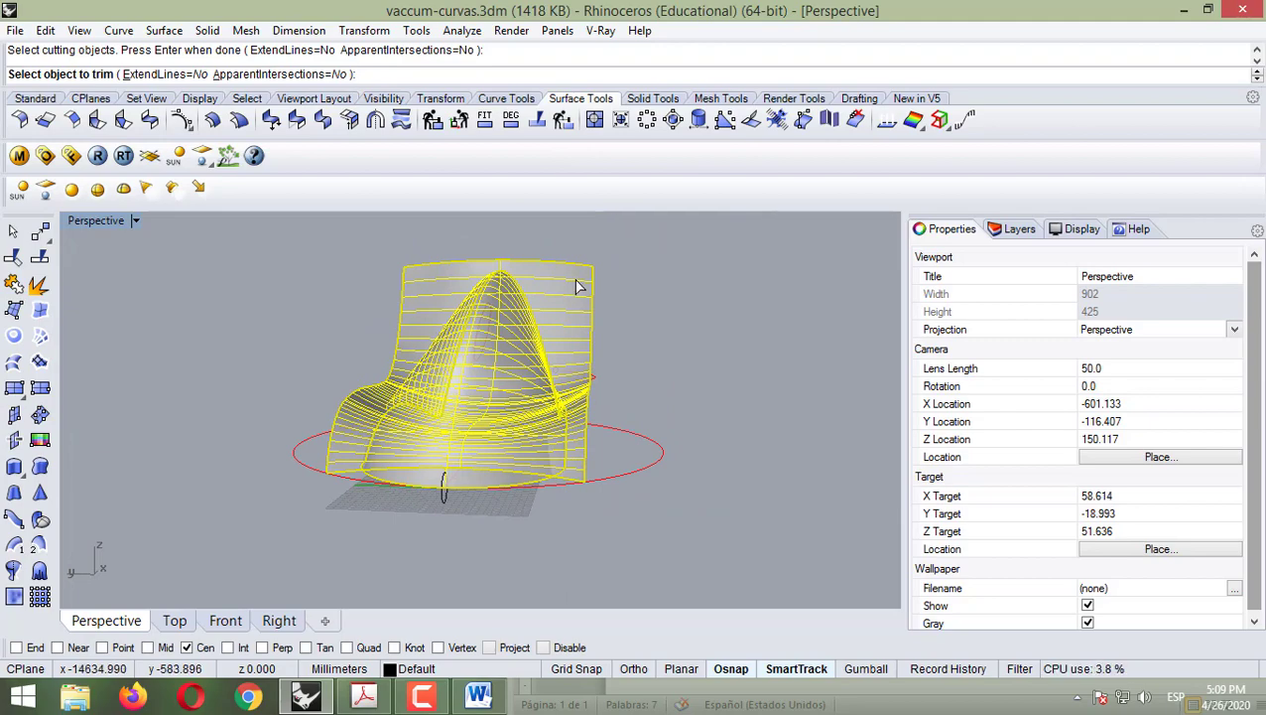
{"action": "left_click", "coordinate": [581, 286]}
{"action": "right_click_drag", "start_coordinate": [687, 343], "coordinate": [508, 433]}
{"action": "scroll", "coordinate": [583, 506], "scroll_direction": "up", "scroll_amount": 3}
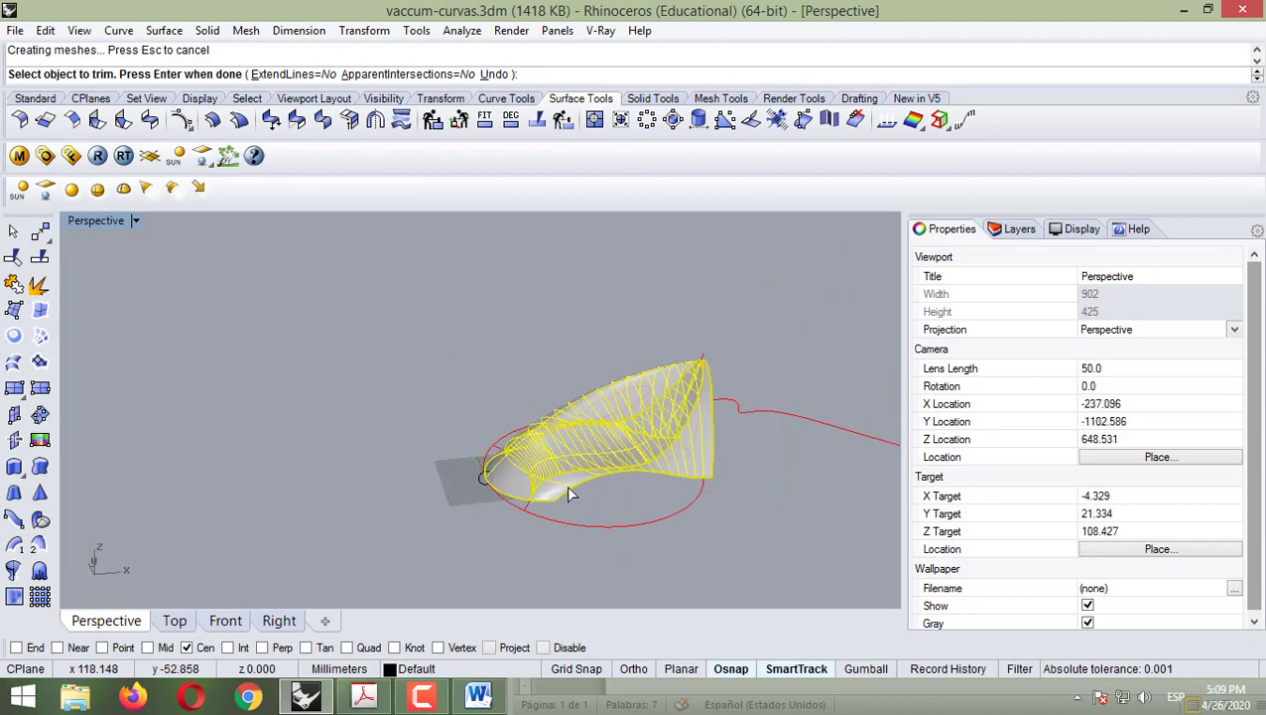
{"action": "right_click_drag", "start_coordinate": [573, 504], "coordinate": [579, 387]}
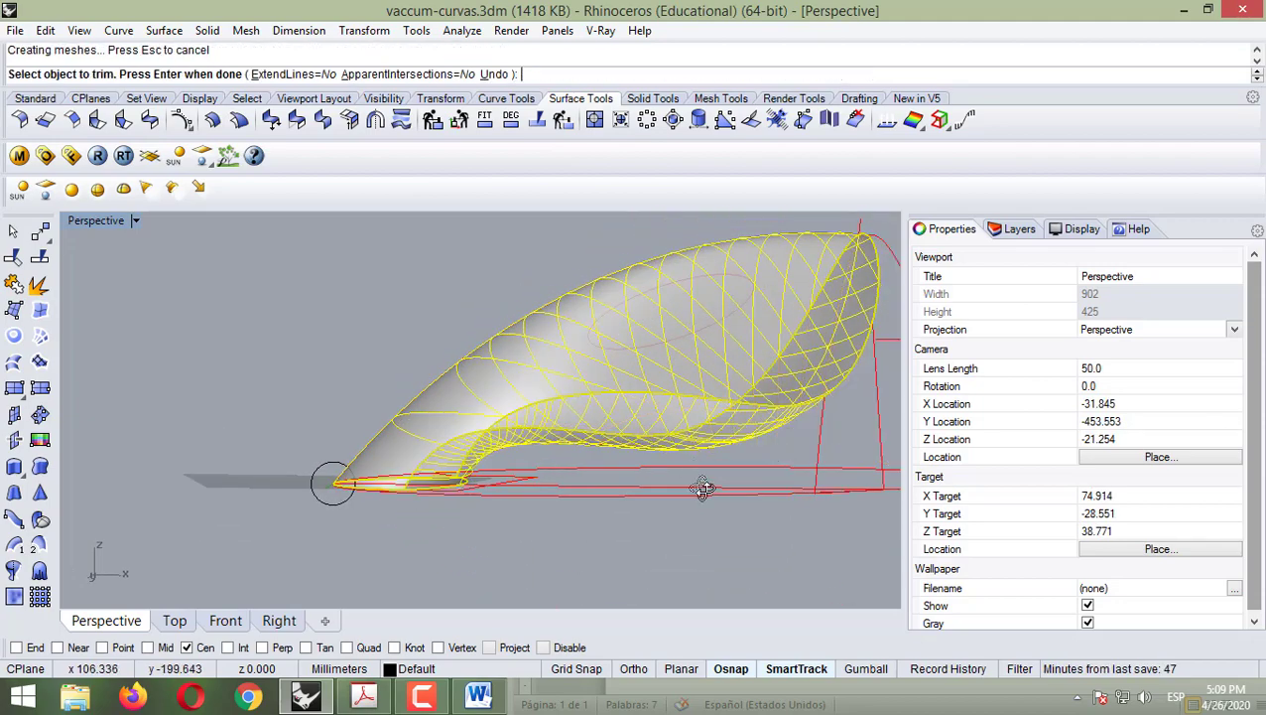
{"action": "right_click_drag", "start_coordinate": [701, 486], "coordinate": [803, 543]}
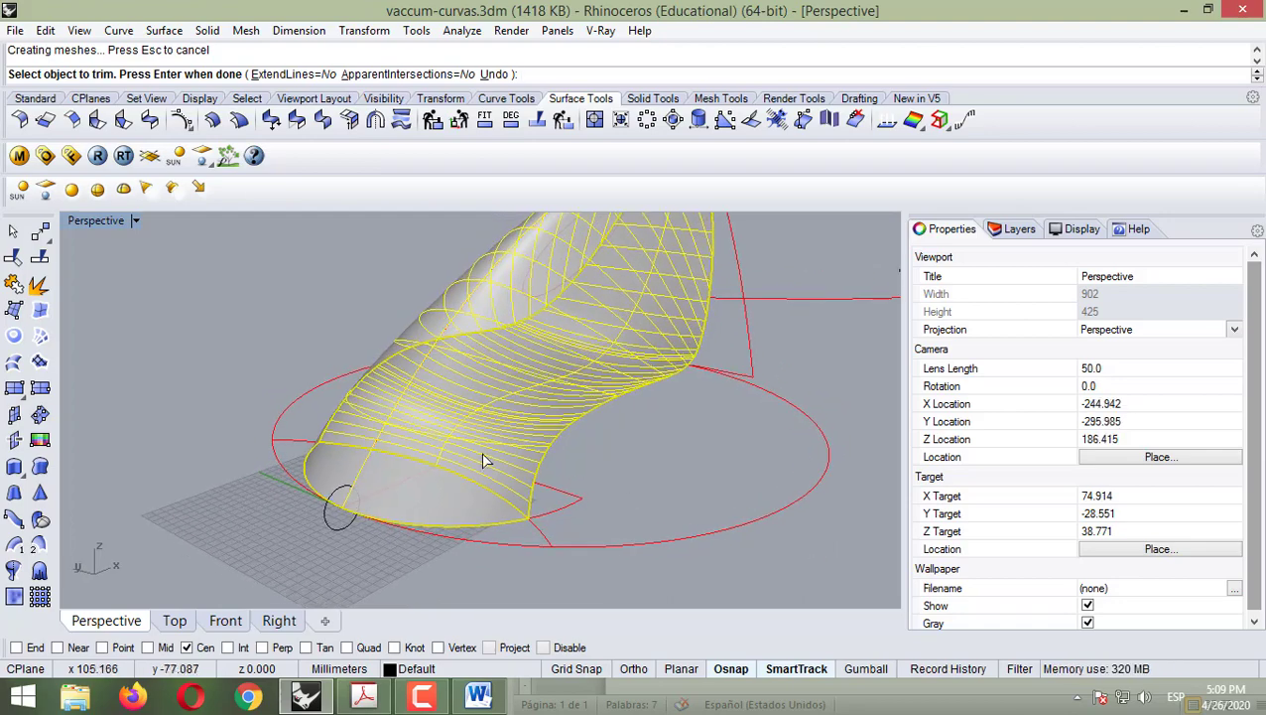
{"action": "left_click", "coordinate": [424, 471]}
{"action": "key", "text": "Return"}
- Inspect the trimmed body and identify the closed oval curve behind its side
{"action": "right_click_drag", "start_coordinate": [521, 460], "coordinate": [467, 392]}
{"action": "scroll", "coordinate": [654, 384], "scroll_direction": "up", "scroll_amount": 8}
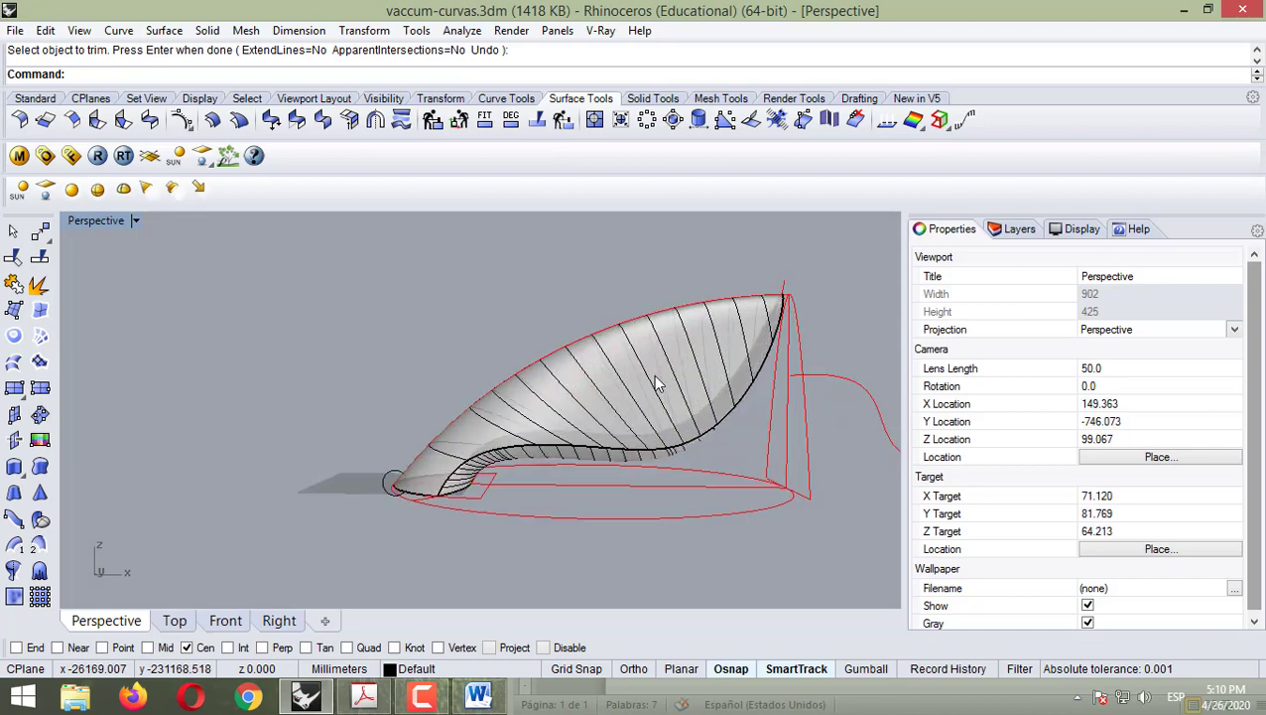
{"action": "right_click_drag", "start_coordinate": [625, 402], "coordinate": [541, 394]}
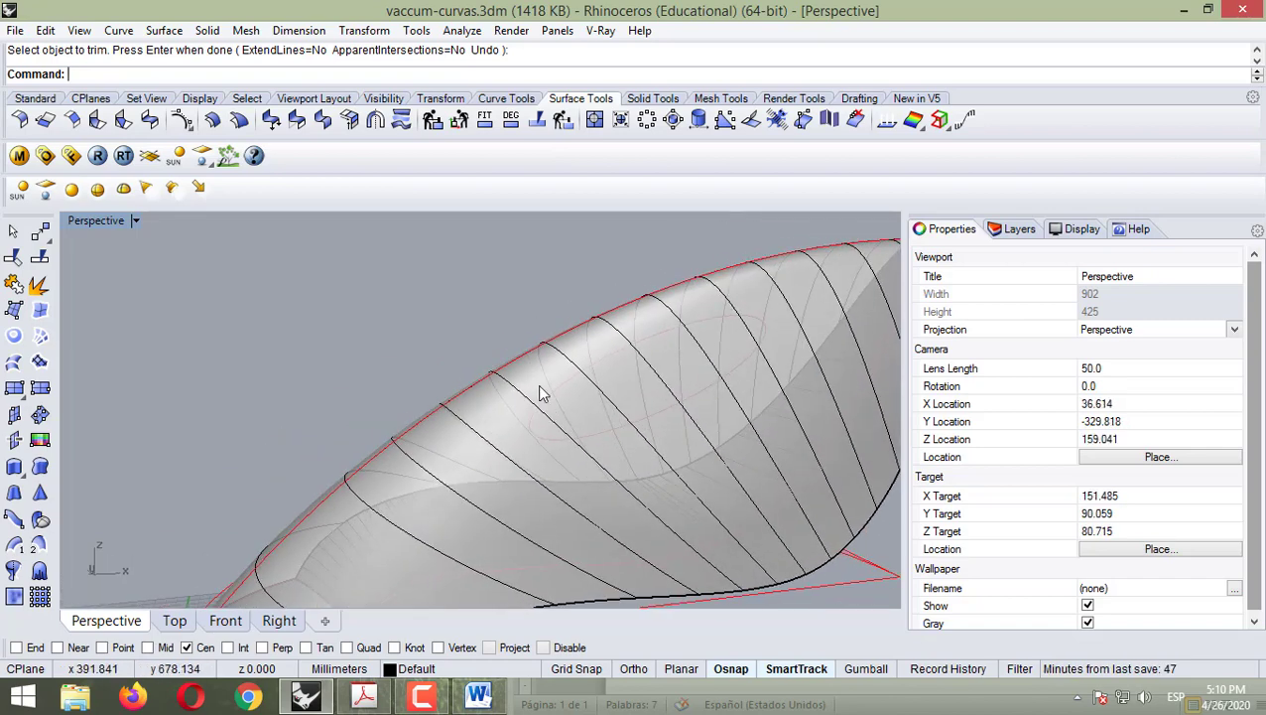
{"action": "left_click", "coordinate": [603, 359]}
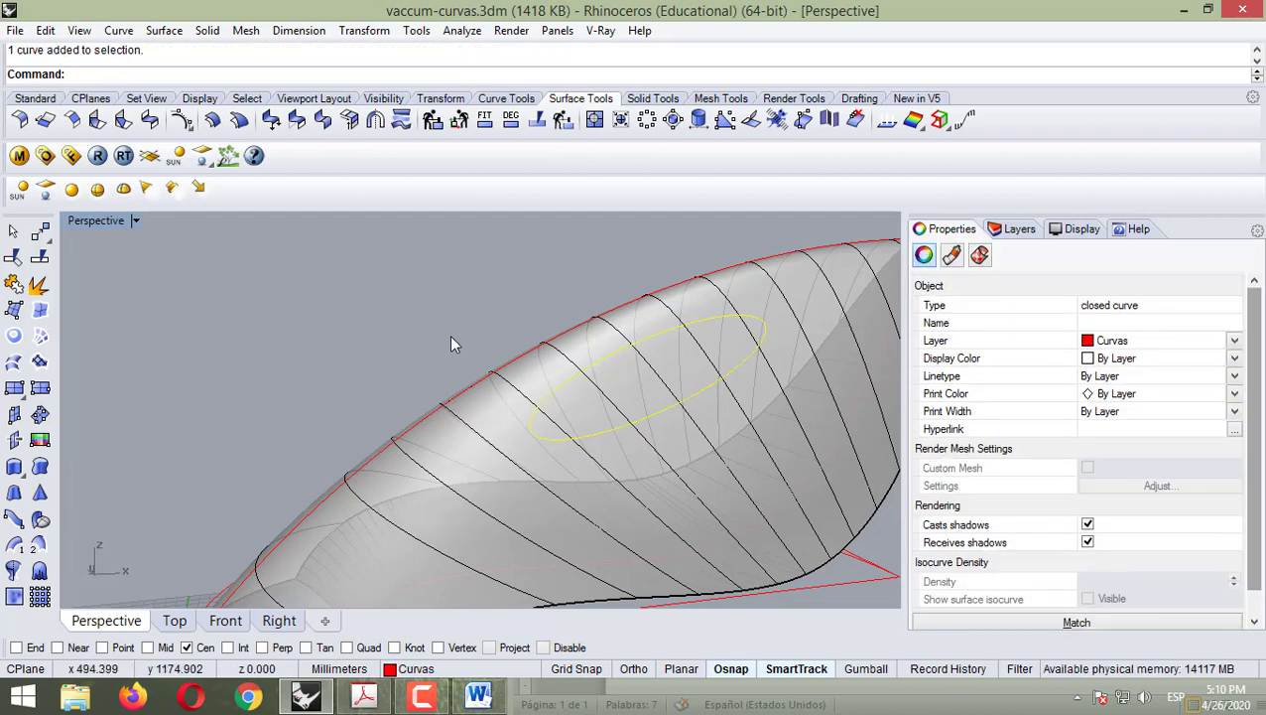
{"action": "left_click", "coordinate": [387, 315]}
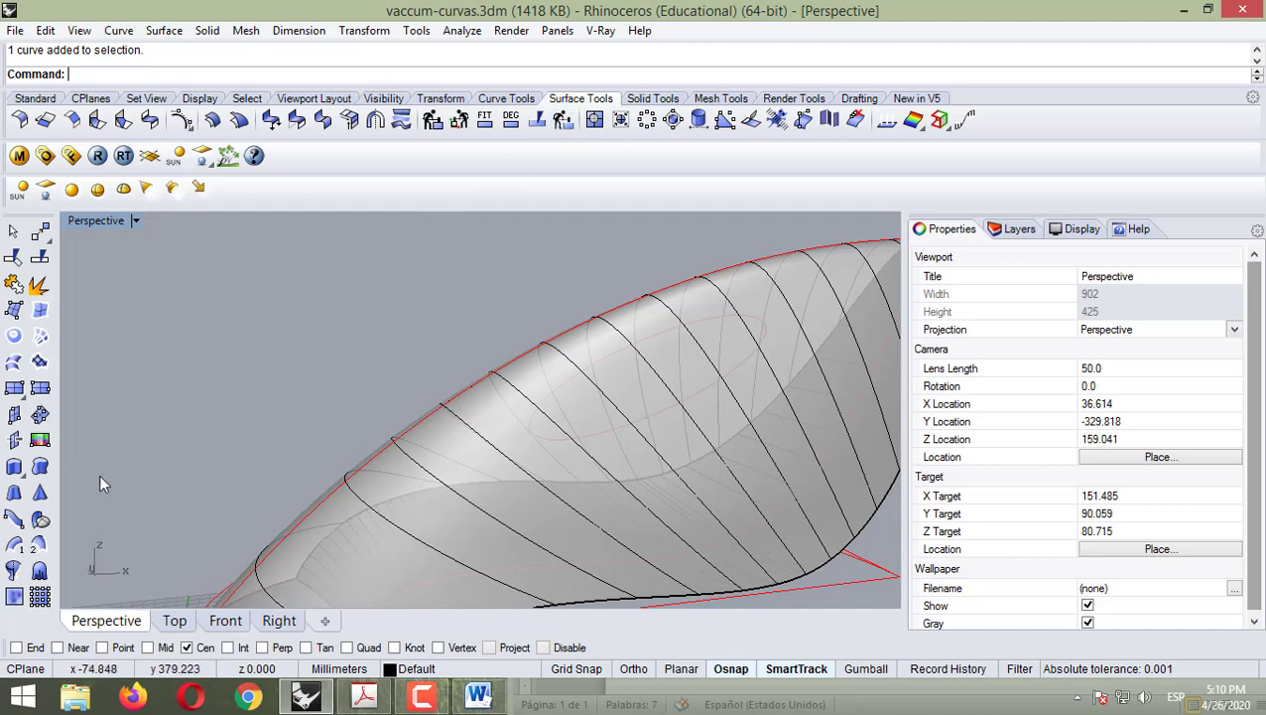
- Extrude the closed oval curve straight to both sides as an open surface that passes completely through the body
{"action": "left_click", "coordinate": [14, 472]}
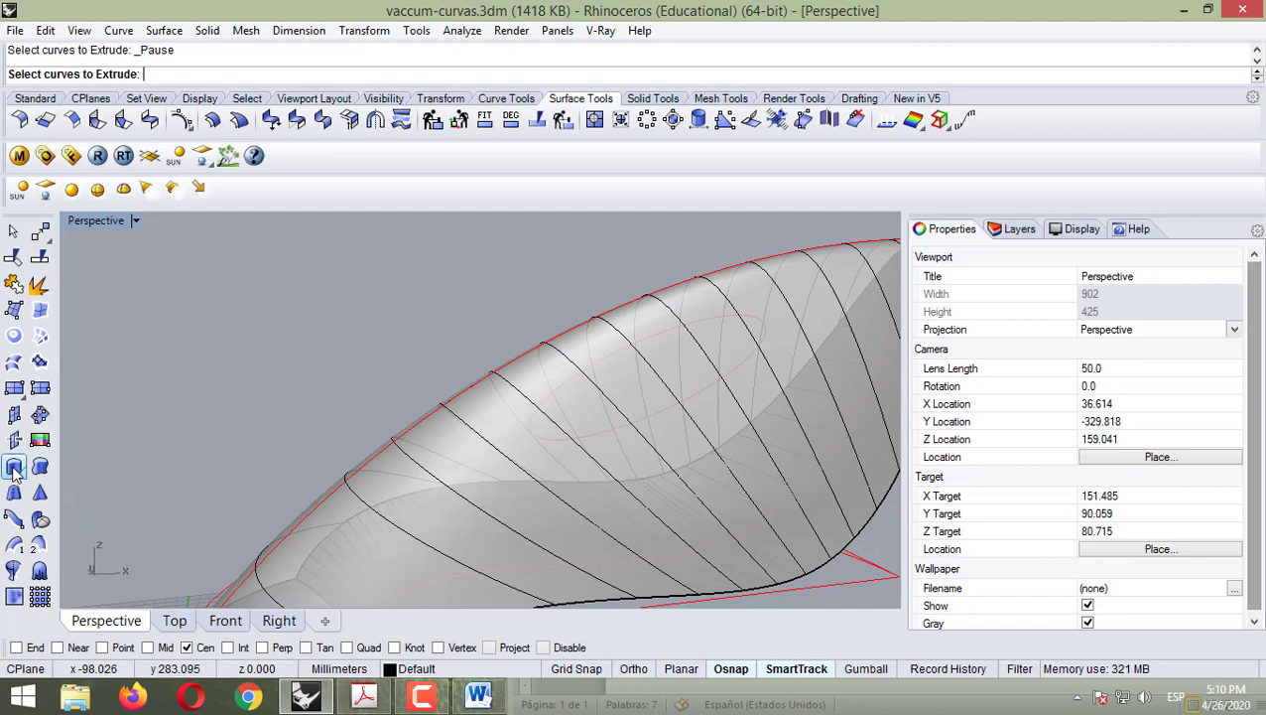
{"action": "left_click", "coordinate": [568, 391]}
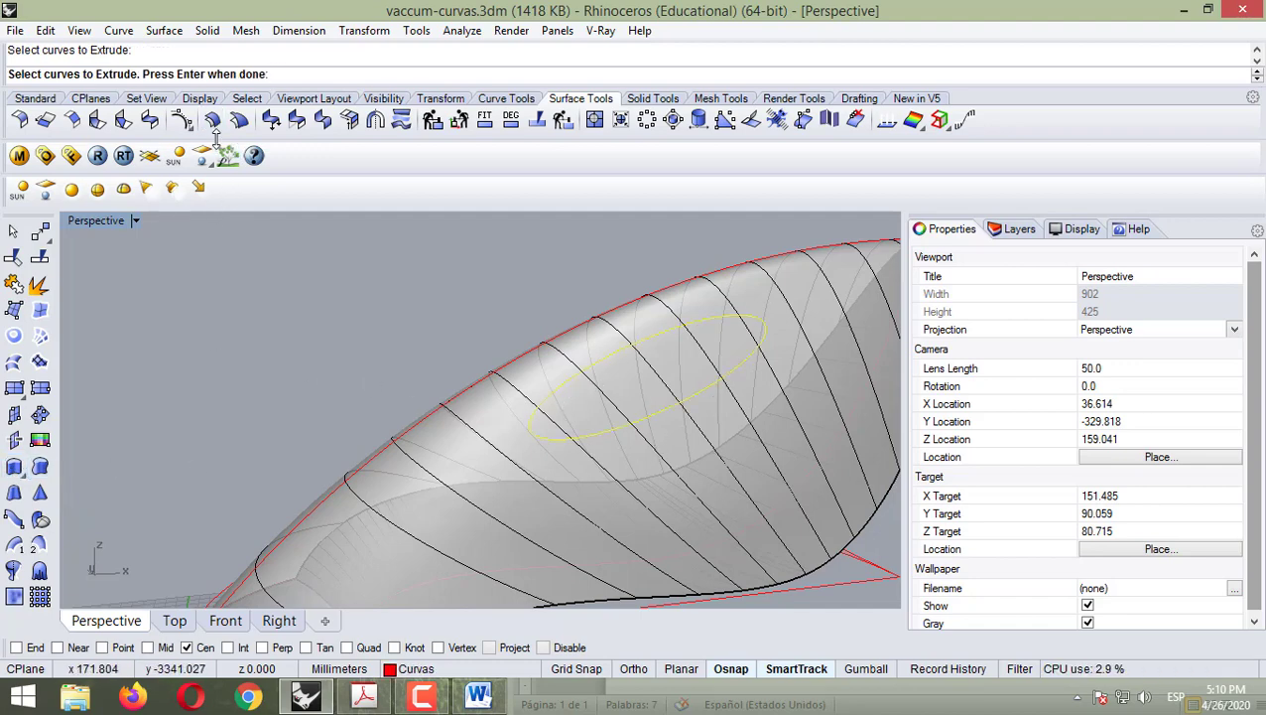
{"action": "key", "text": "Return"}
{"action": "mouse_move", "coordinate": [486, 392]}
{"action": "right_mouse_down"}
{"action": "mouse_move", "coordinate": [586, 395]}
{"action": "mouse_move", "coordinate": [566, 375]}
{"action": "mouse_move", "coordinate": [617, 340]}
{"action": "mouse_move", "coordinate": [486, 375]}
{"action": "right_mouse_up"}
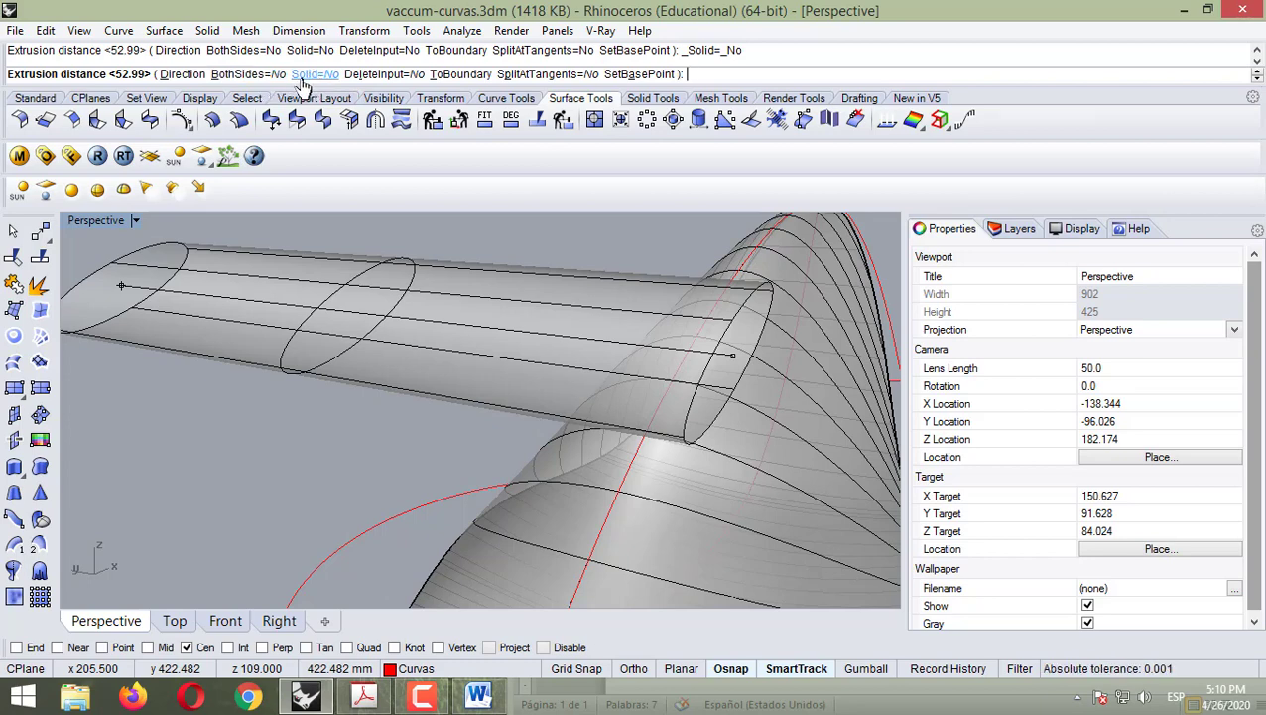
{"action": "left_click", "coordinate": [248, 74]}
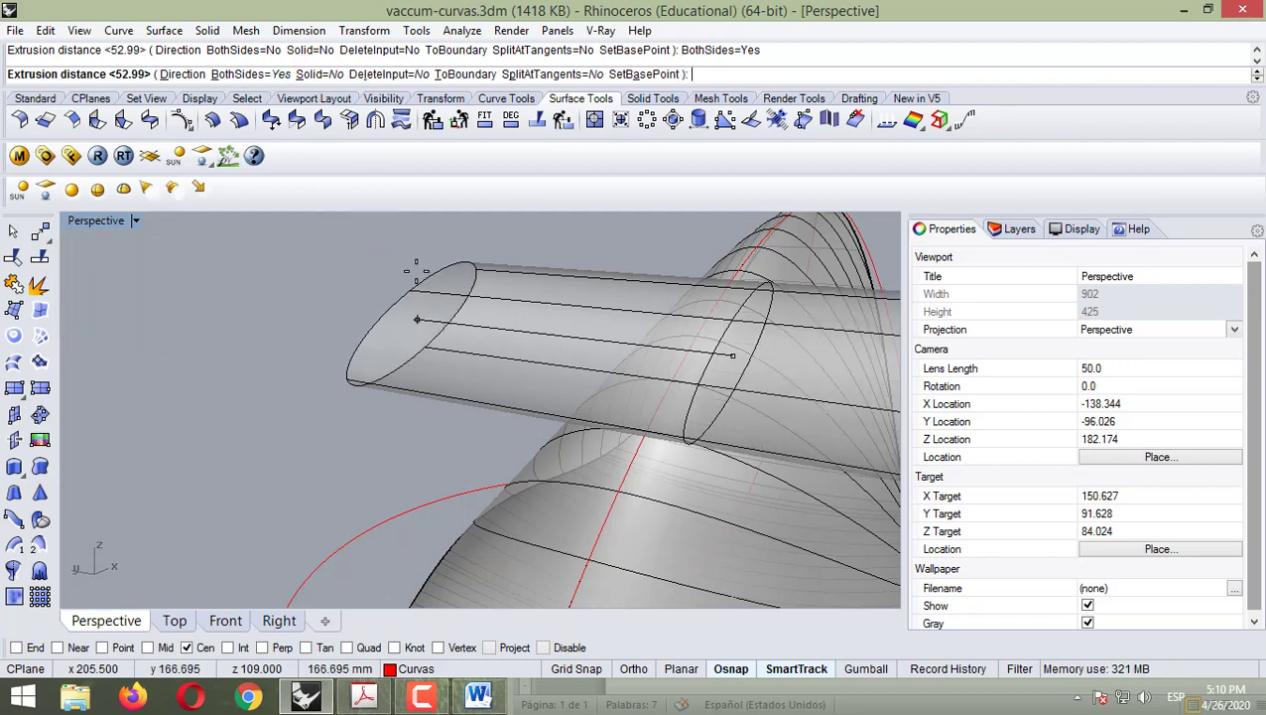
{"action": "right_click_drag", "start_coordinate": [416, 328], "coordinate": [517, 362]}
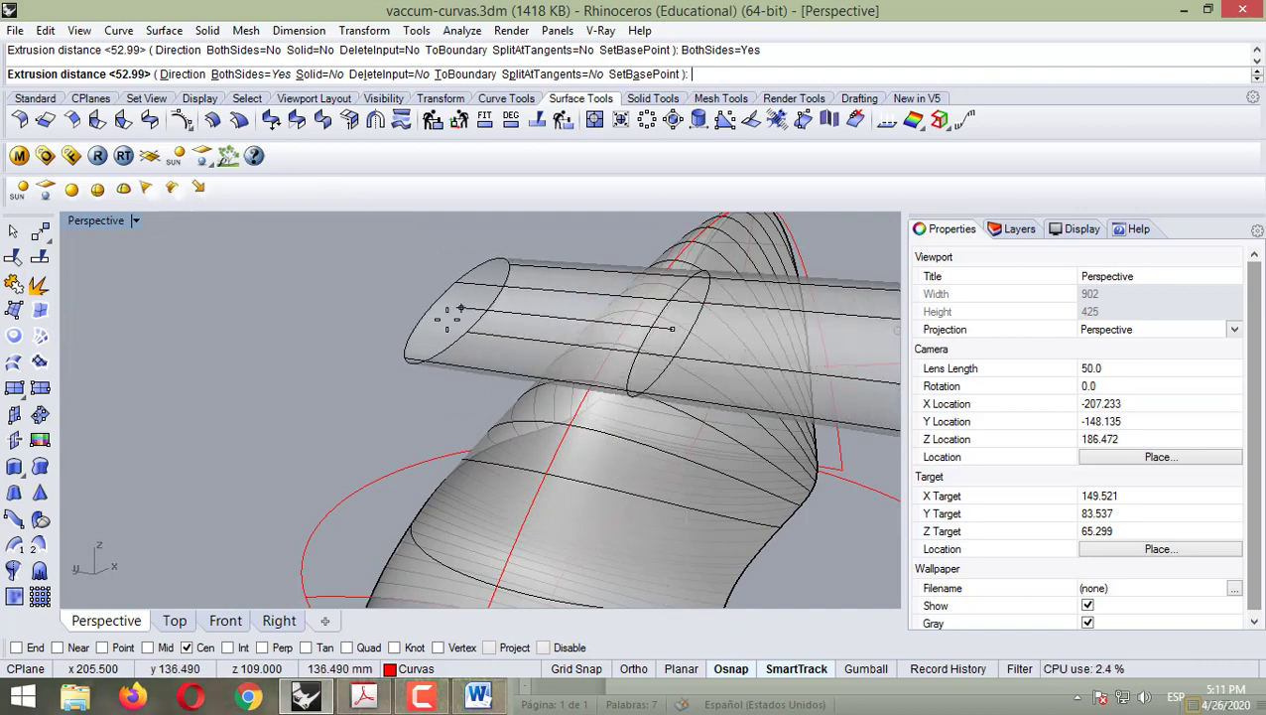
{"action": "left_click", "coordinate": [420, 325]}
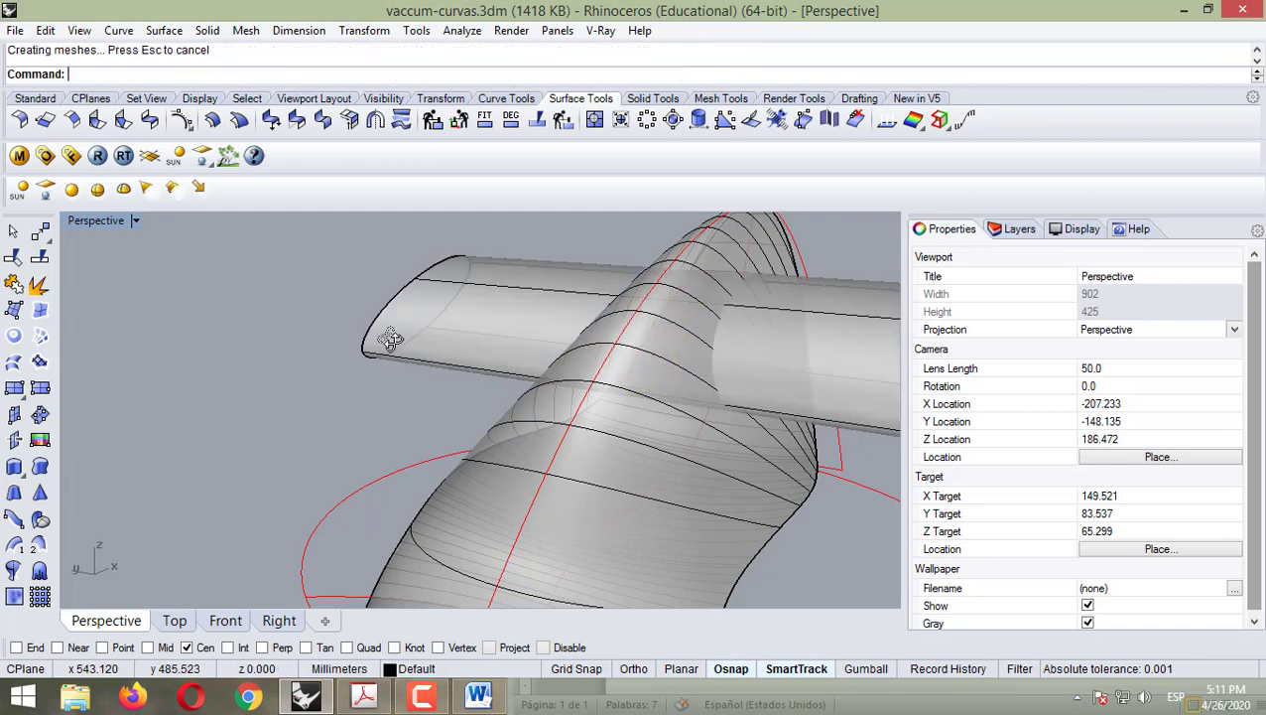
- Add "Extrude straight" under "Sweep 2 rails" in the Word command notes and return to Rhinoceros
{"action": "right_click_drag", "start_coordinate": [390, 333], "coordinate": [486, 595]}
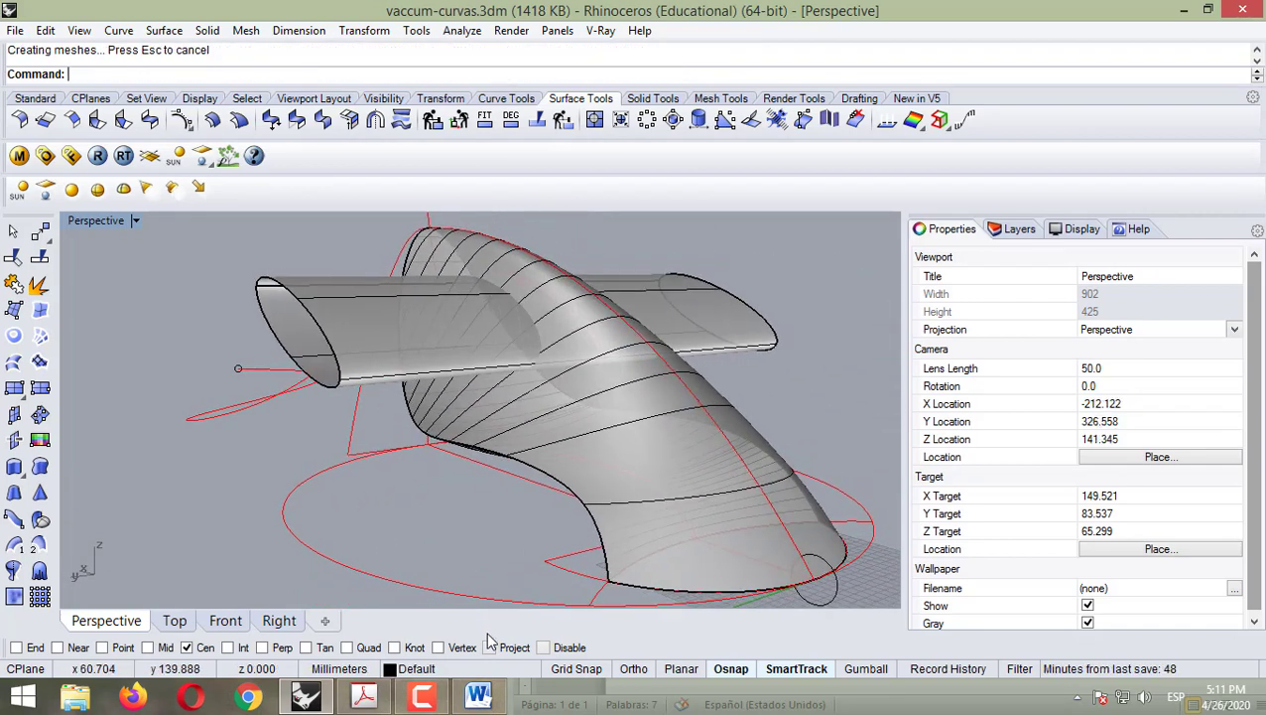
{"action": "left_click", "coordinate": [502, 699]}
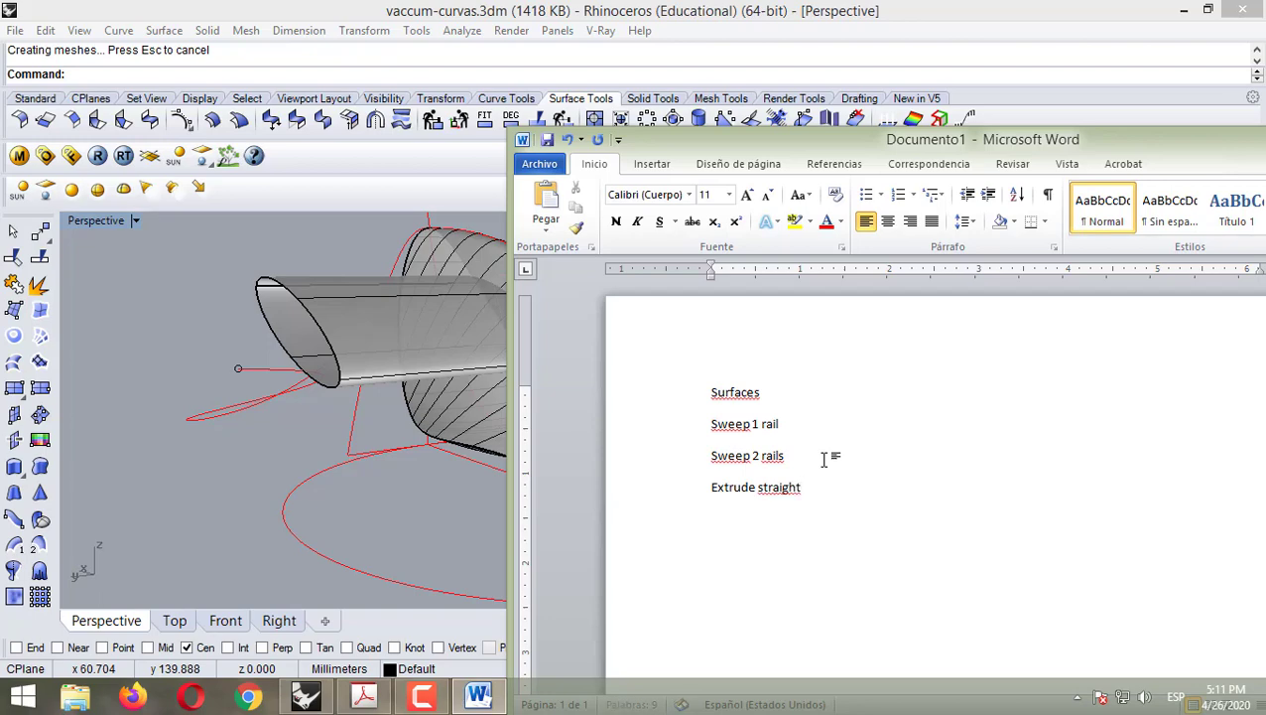
{"action": "left_click", "coordinate": [624, 8]}
- Examine how the oval extrusion intersects the body surface from both ends and from the side
{"action": "right_click_drag", "start_coordinate": [693, 431], "coordinate": [499, 484]}
{"action": "left_click", "coordinate": [457, 345]}
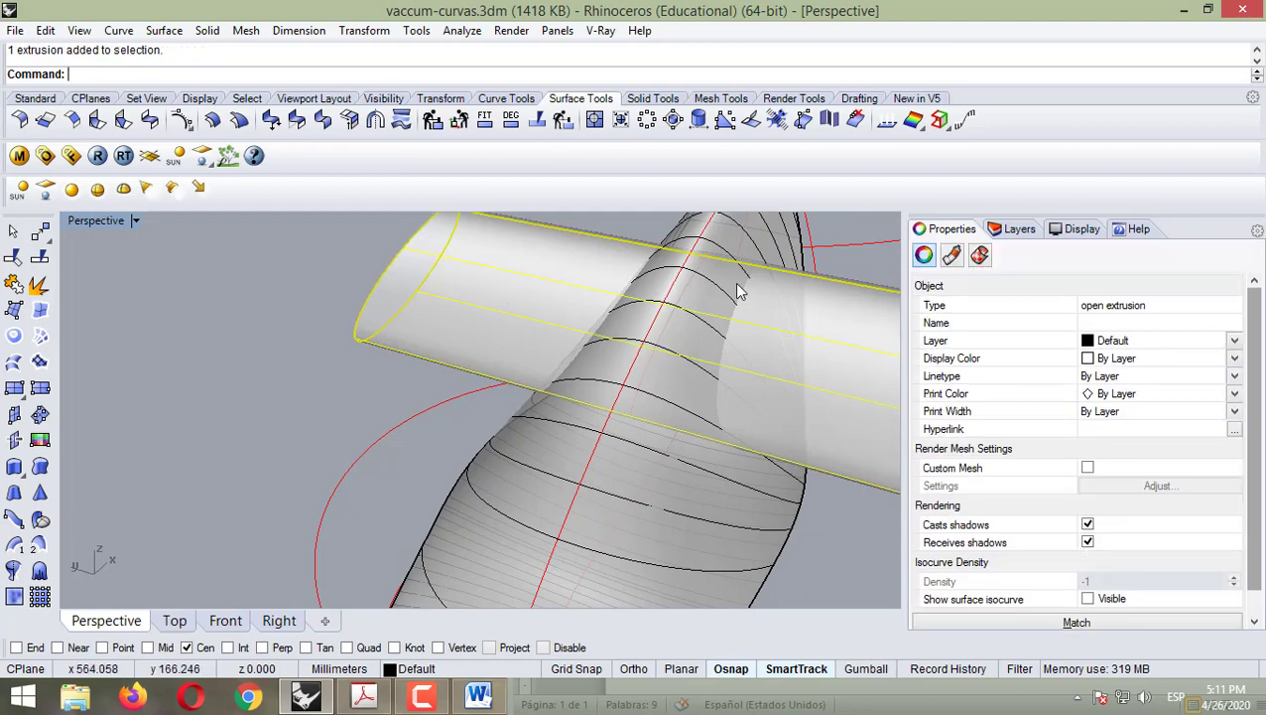
{"action": "right_click_drag", "start_coordinate": [512, 365], "coordinate": [603, 472]}
{"action": "left_click", "coordinate": [603, 473]}
{"action": "right_click_drag", "start_coordinate": [479, 456], "coordinate": [401, 390]}
{"action": "left_click", "coordinate": [239, 341]}
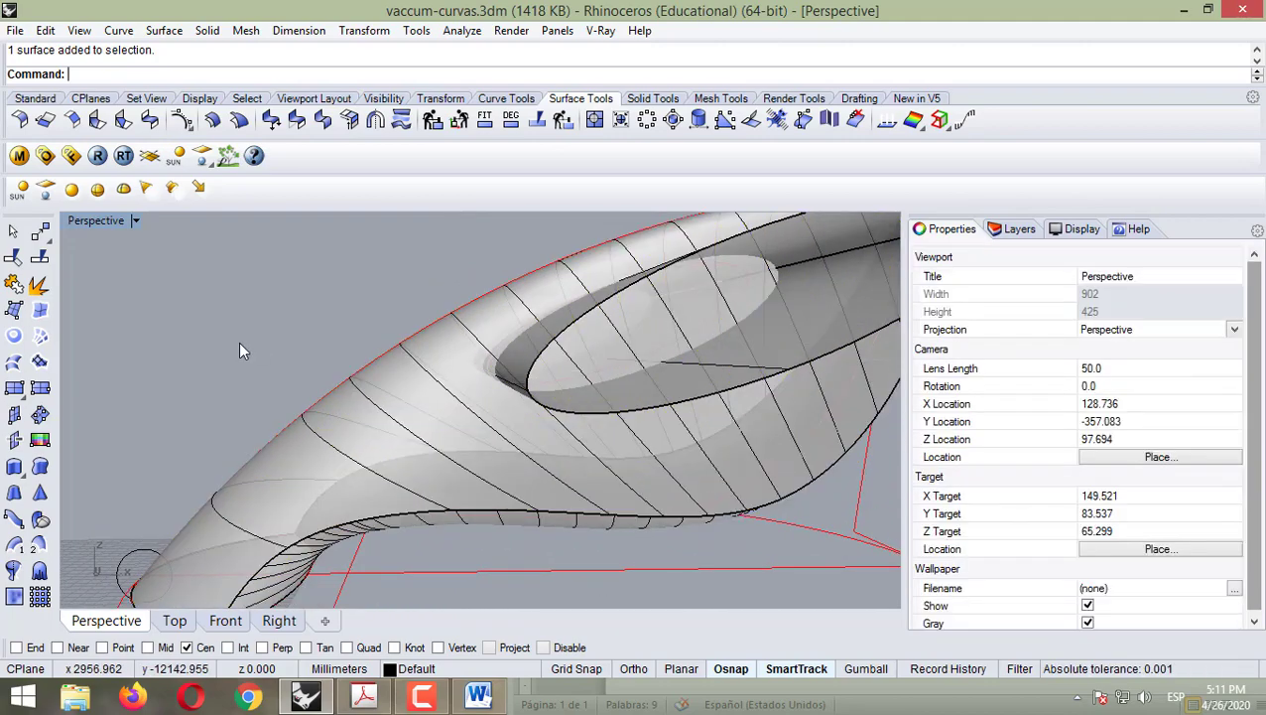
{"action": "right_click_drag", "start_coordinate": [239, 342], "coordinate": [385, 397]}
{"action": "scroll", "coordinate": [315, 391], "scroll_direction": "down", "scroll_amount": 5}
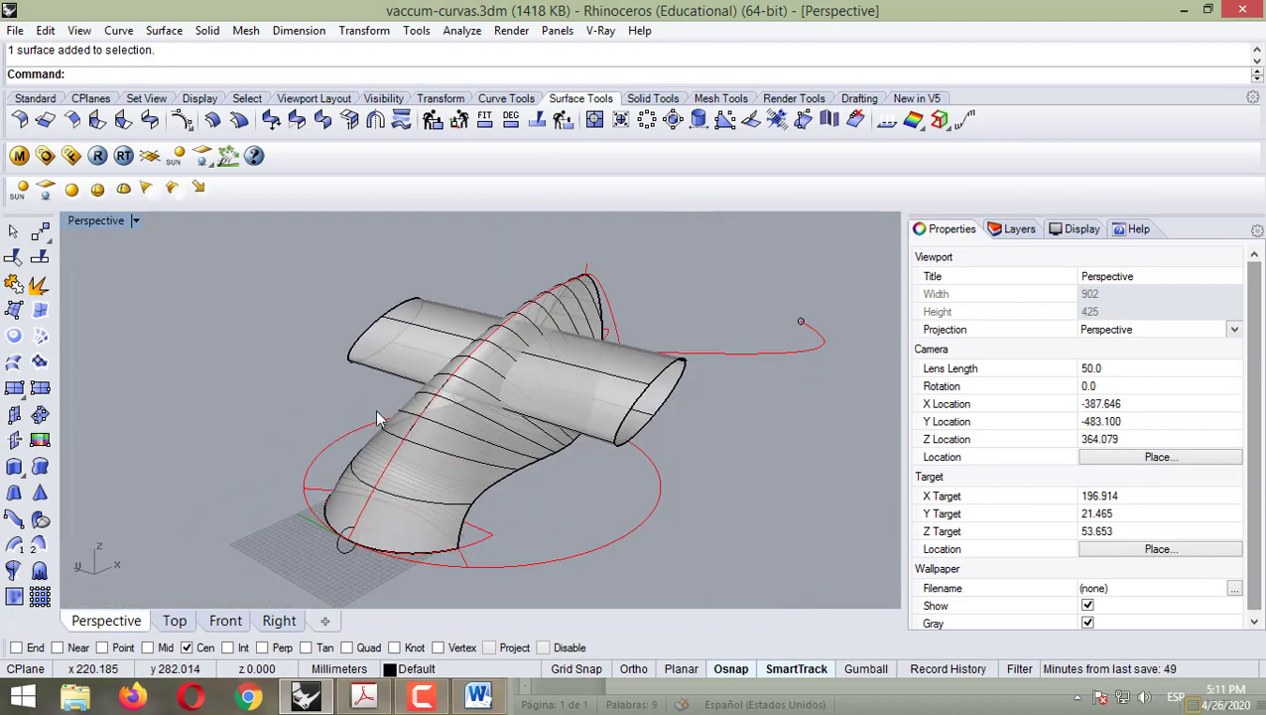
{"action": "scroll", "coordinate": [375, 409], "scroll_direction": "up", "scroll_amount": 5}
{"action": "scroll", "coordinate": [144, 351], "scroll_direction": "down", "scroll_amount": 4}
{"action": "left_click", "coordinate": [14, 257]}
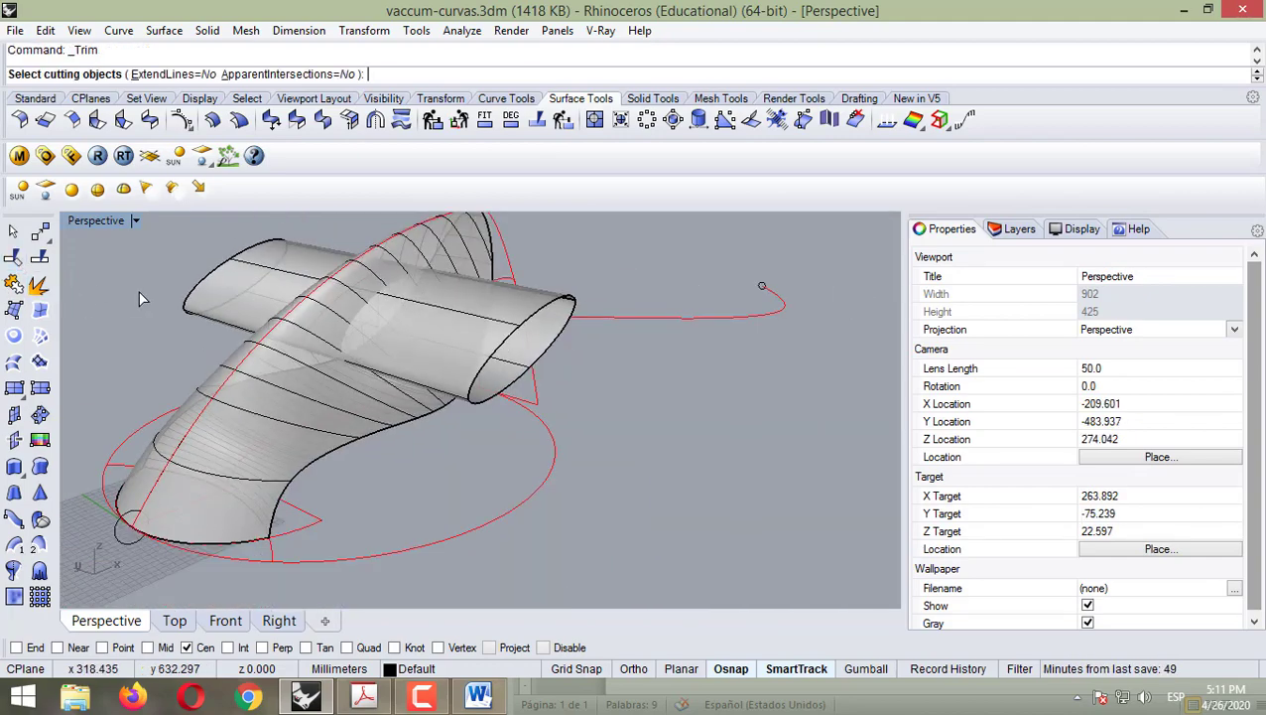
{"action": "left_click", "coordinate": [266, 270]}
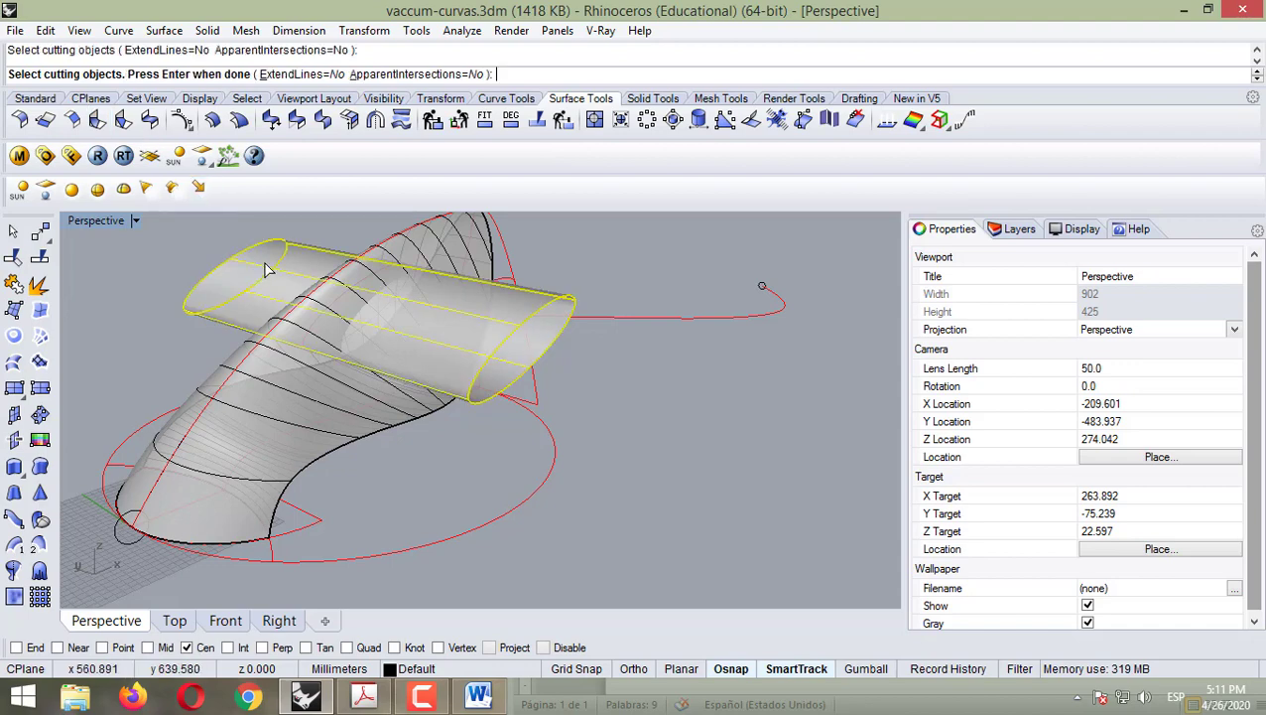
{"action": "left_click", "coordinate": [365, 426]}
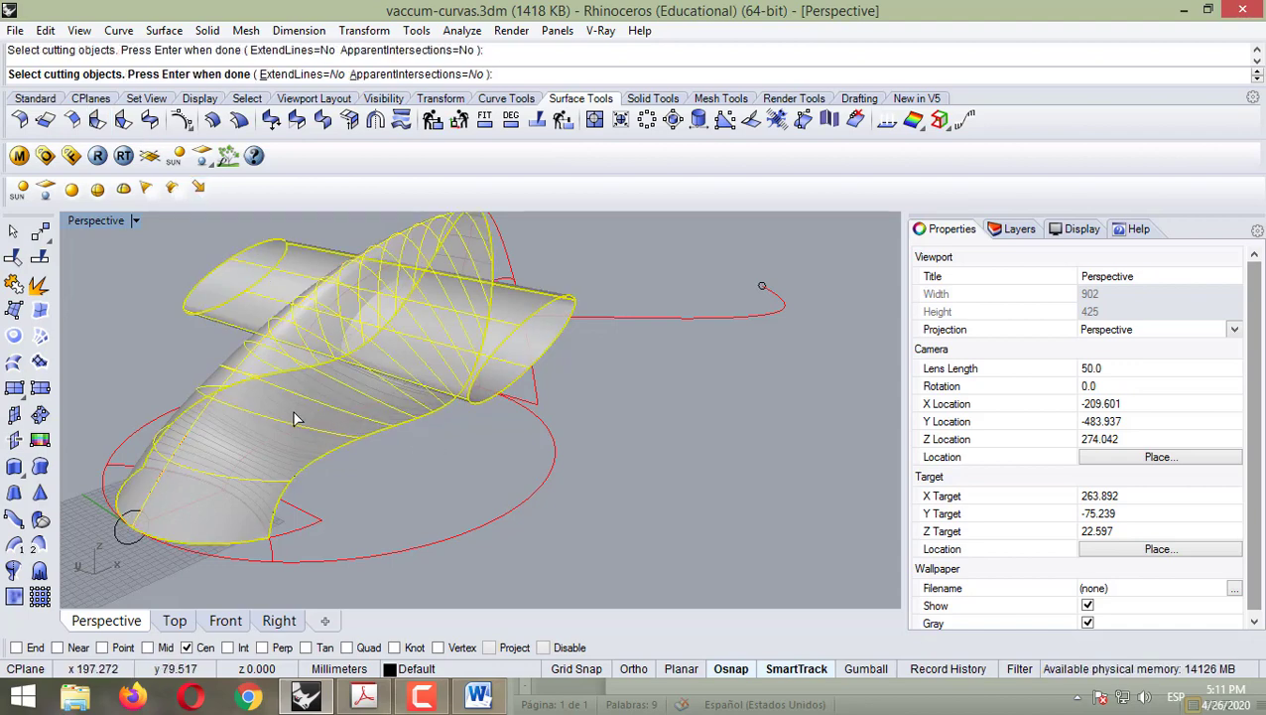
{"action": "key", "text": "Return"}
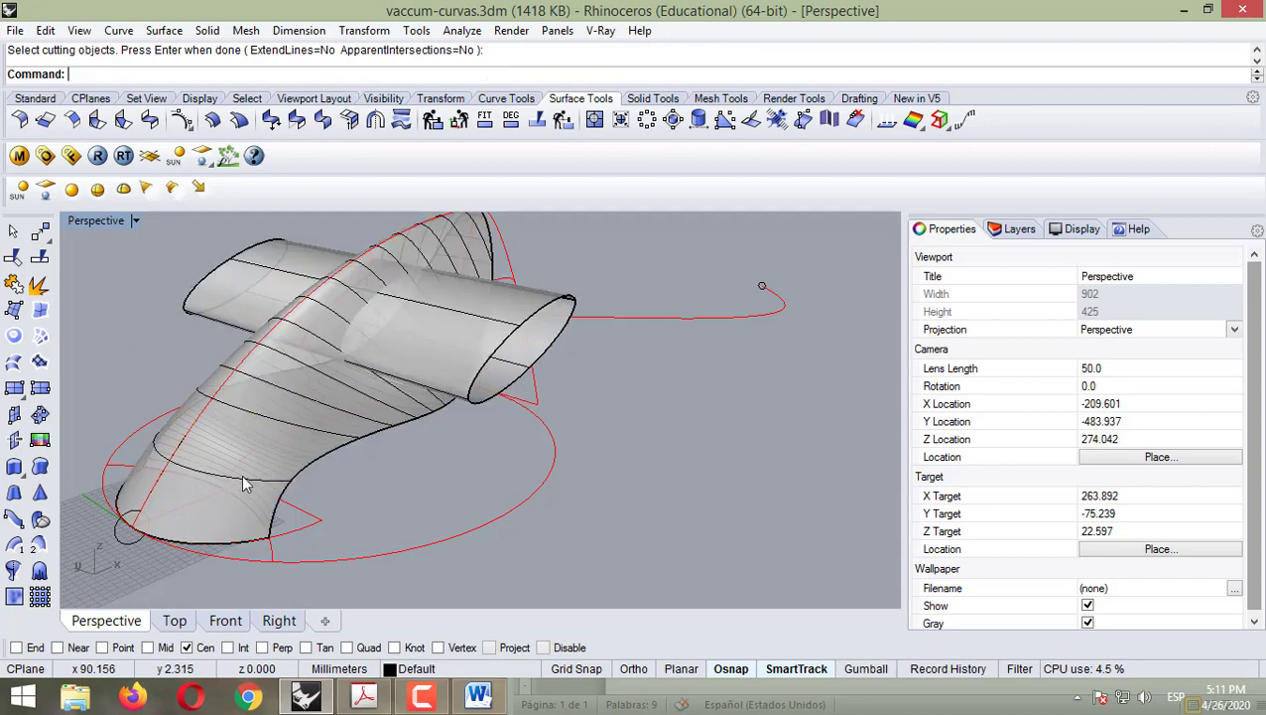
- Trim off the near protruding end of the oval extrusion, using both the body surface and the extrusion as cutting objects
{"action": "left_click", "coordinate": [38, 258]}
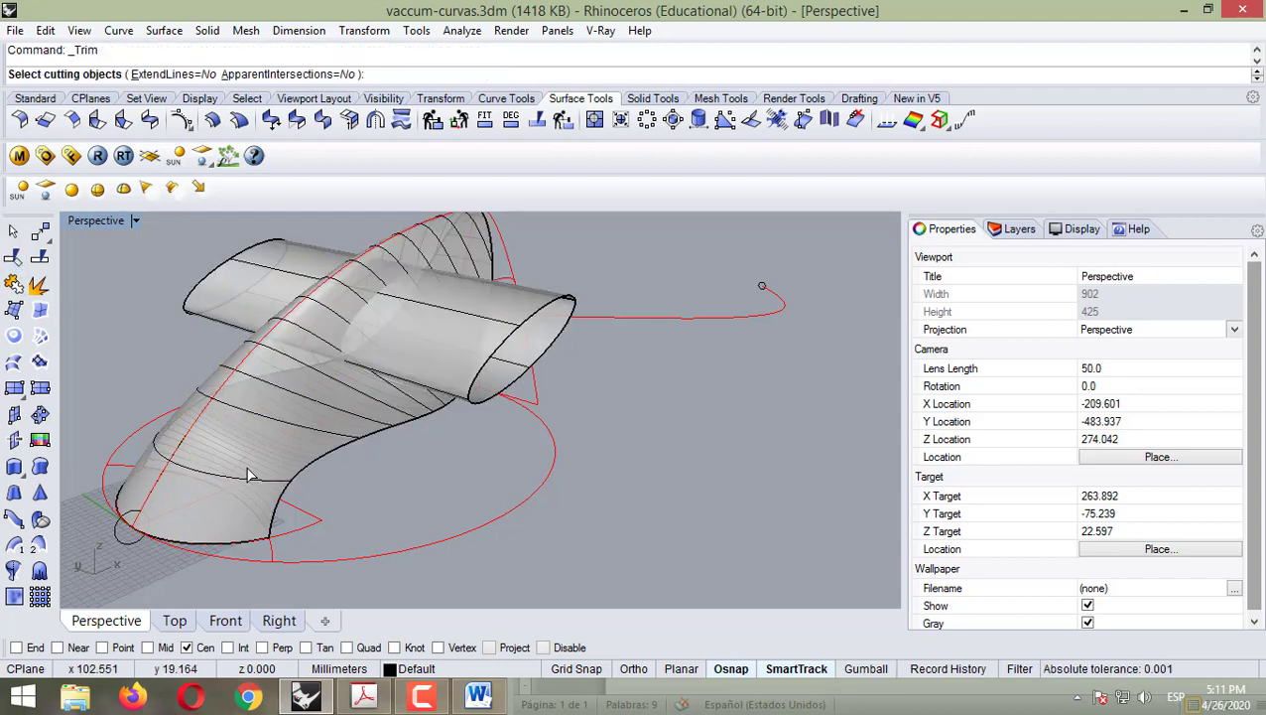
{"action": "scroll", "coordinate": [243, 467], "scroll_direction": "up", "scroll_amount": 5}
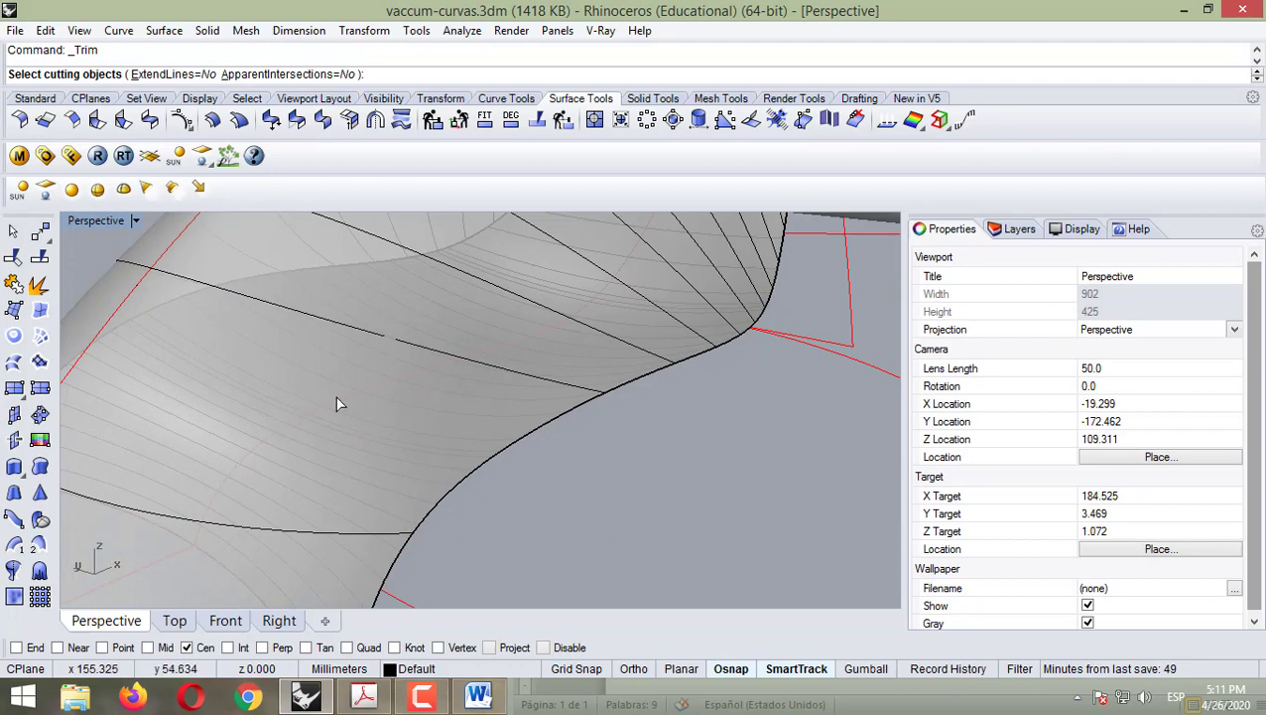
{"action": "right_click_drag", "start_coordinate": [550, 547], "coordinate": [446, 438]}
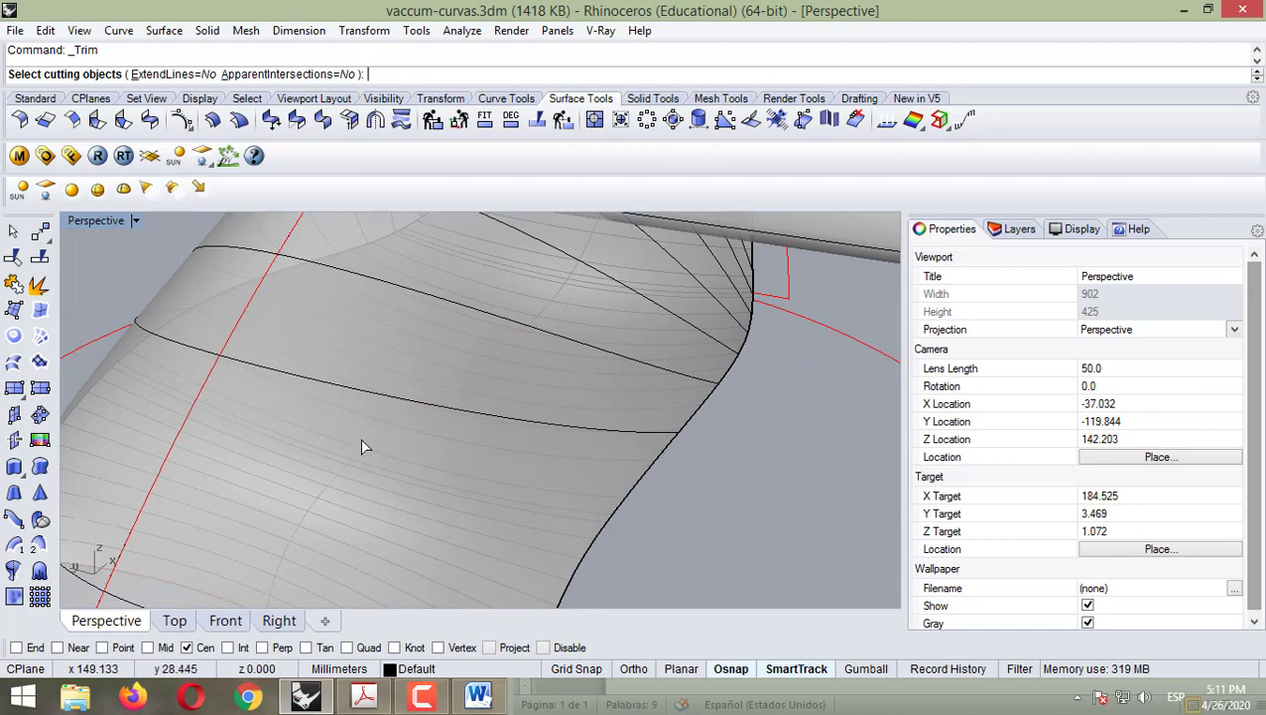
{"action": "scroll", "coordinate": [189, 397], "scroll_direction": "down", "scroll_amount": 2}
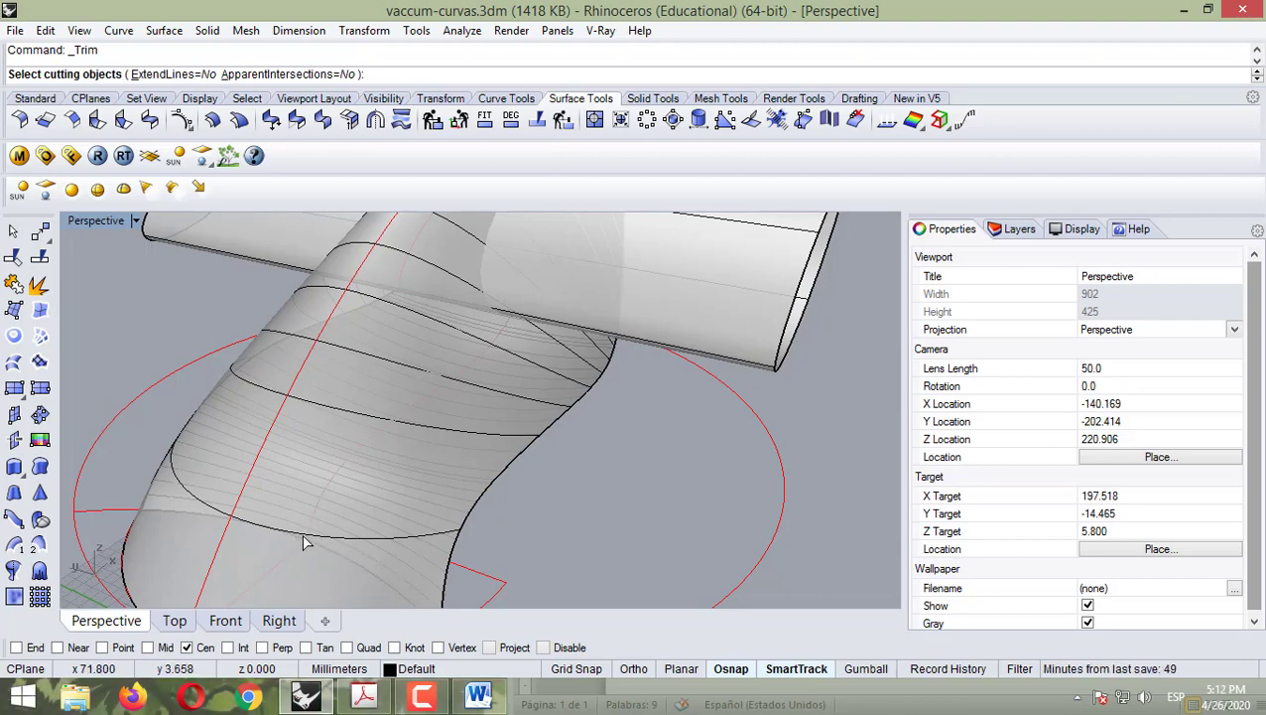
{"action": "scroll", "coordinate": [304, 542], "scroll_direction": "up", "scroll_amount": 4}
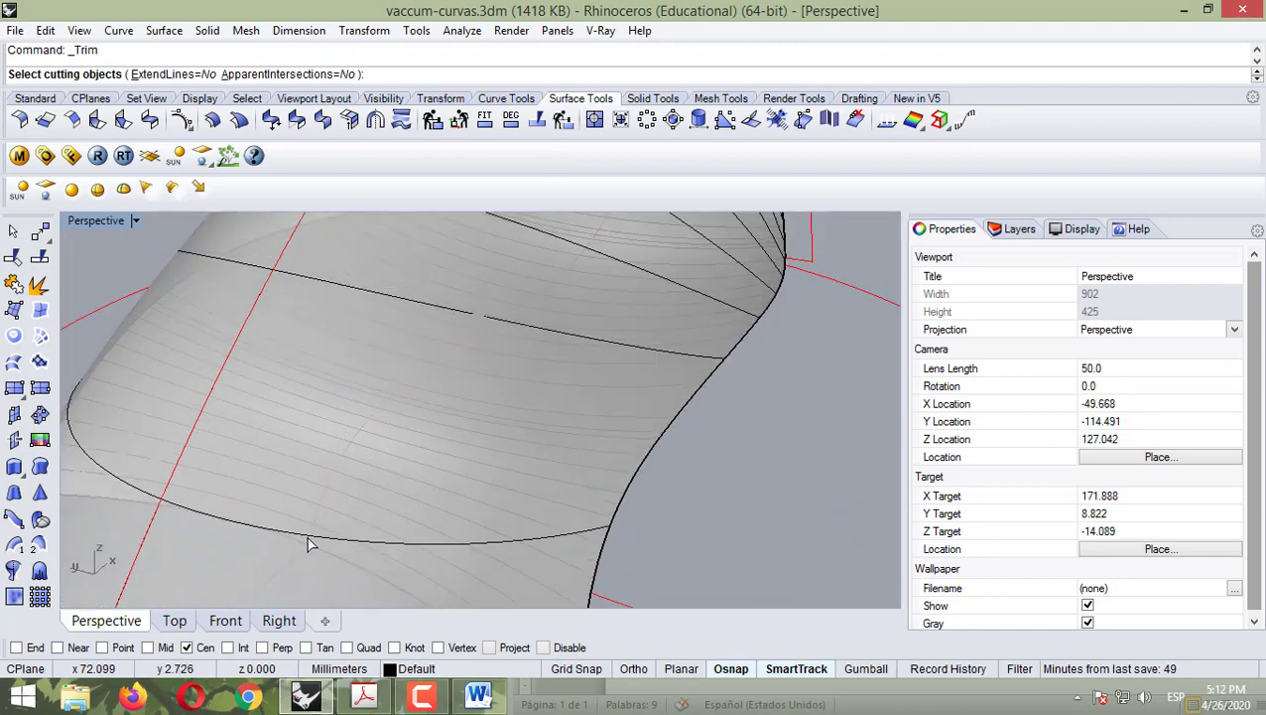
{"action": "key", "text": "ctrl+a"}
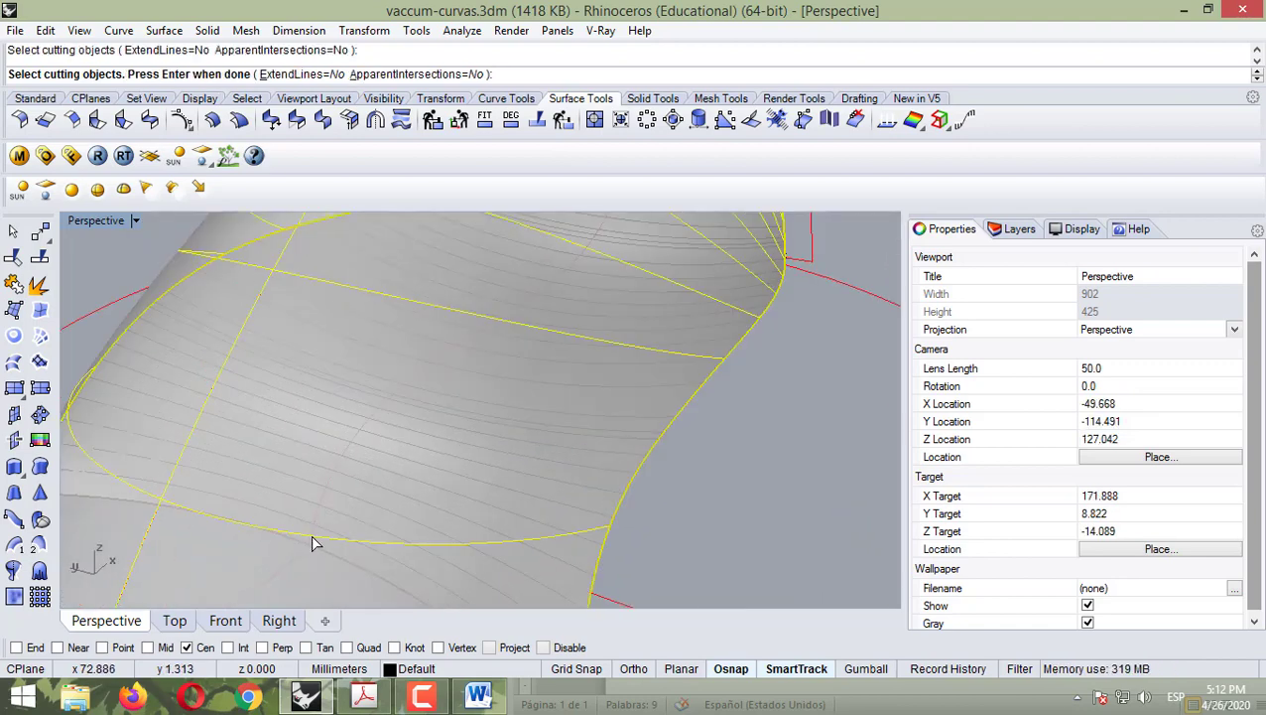
{"action": "scroll", "coordinate": [309, 536], "scroll_direction": "down", "scroll_amount": 5}
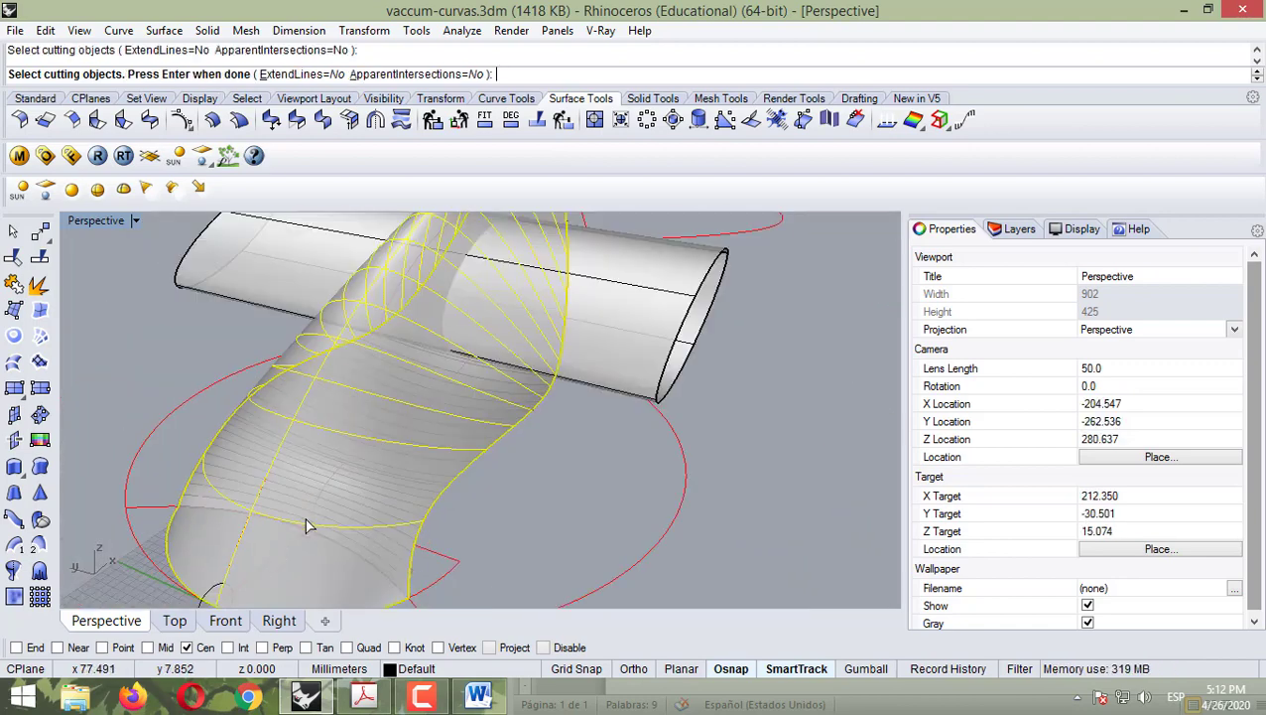
{"action": "left_click", "coordinate": [655, 295]}
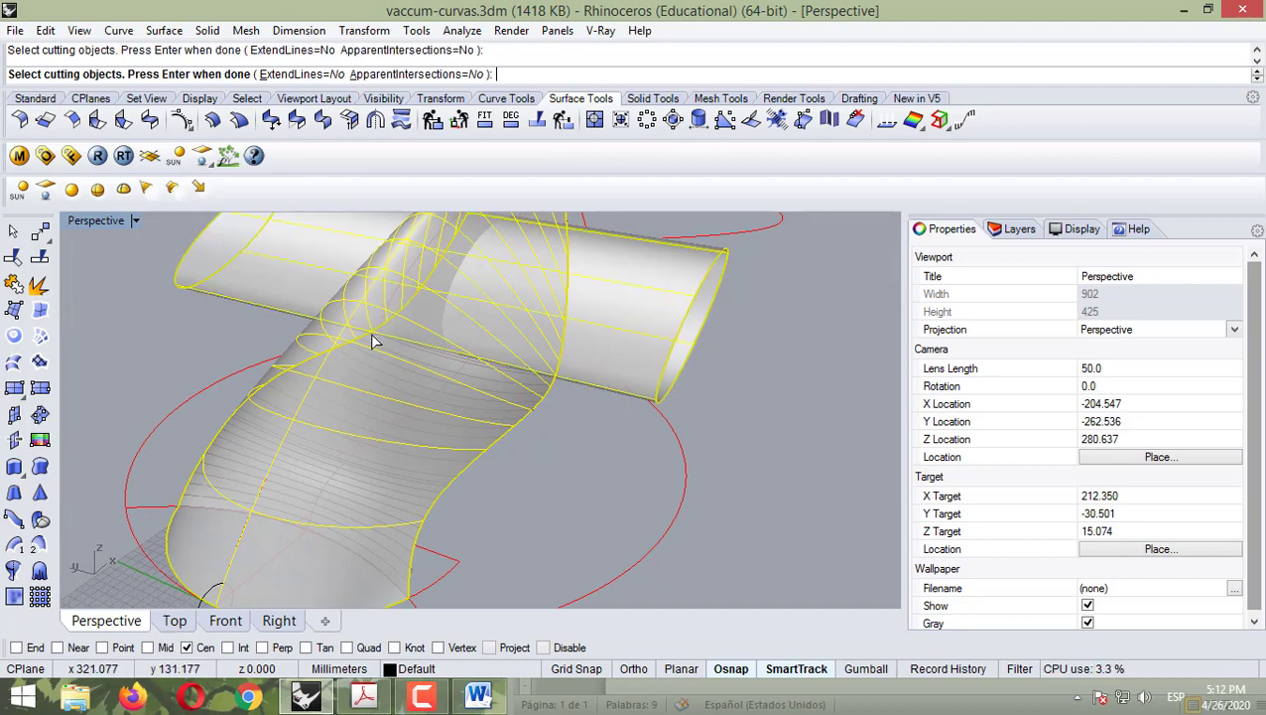
{"action": "key", "text": "Return"}
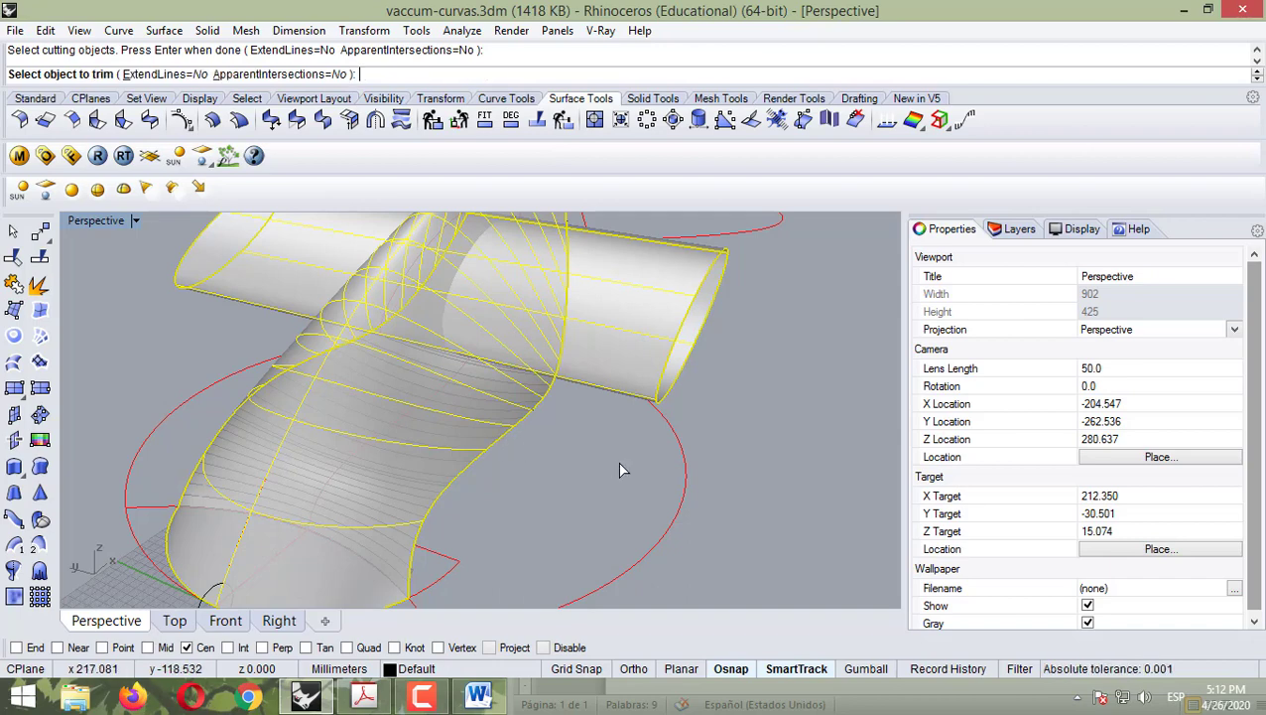
{"action": "left_click", "coordinate": [664, 295]}
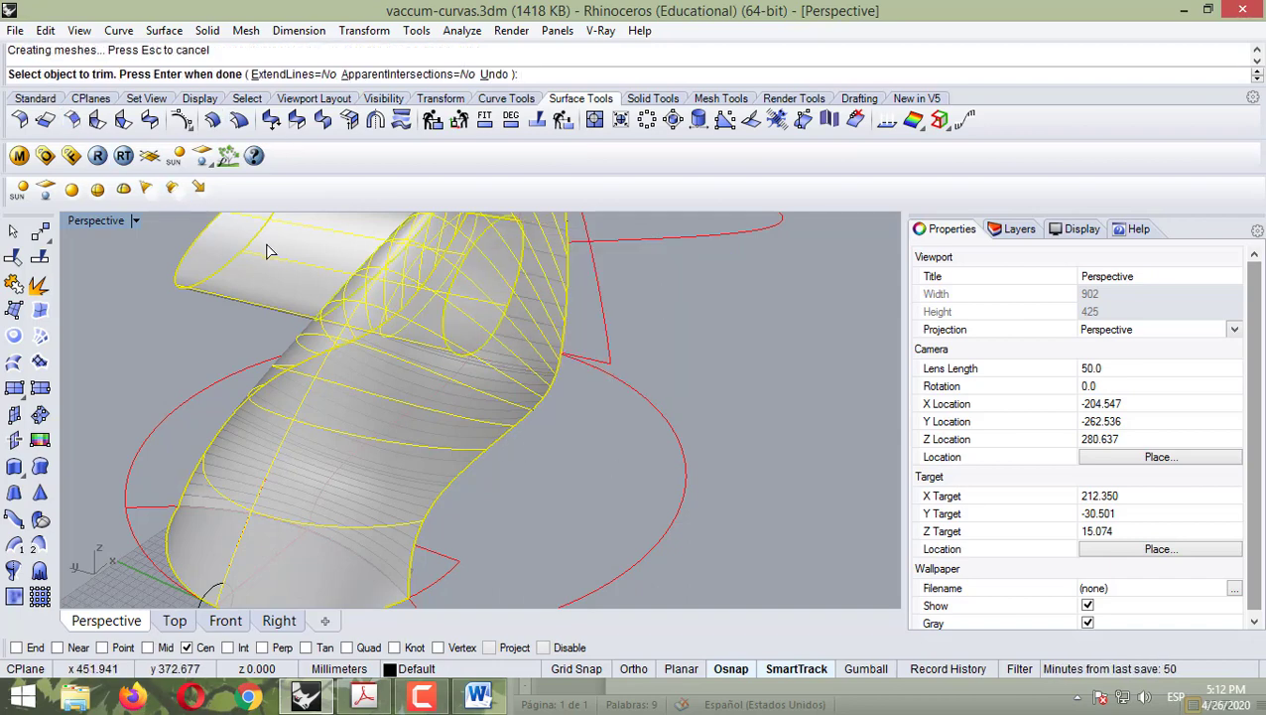
- Trim away the extrusion's other protruding end and the body patches inside the oval, leaving an open handle hole through the body
{"action": "right_click_drag", "start_coordinate": [284, 263], "coordinate": [399, 263]}
{"action": "scroll", "coordinate": [460, 263], "scroll_direction": "down", "scroll_amount": 3}
{"action": "scroll", "coordinate": [415, 281], "scroll_direction": "up", "scroll_amount": 5}
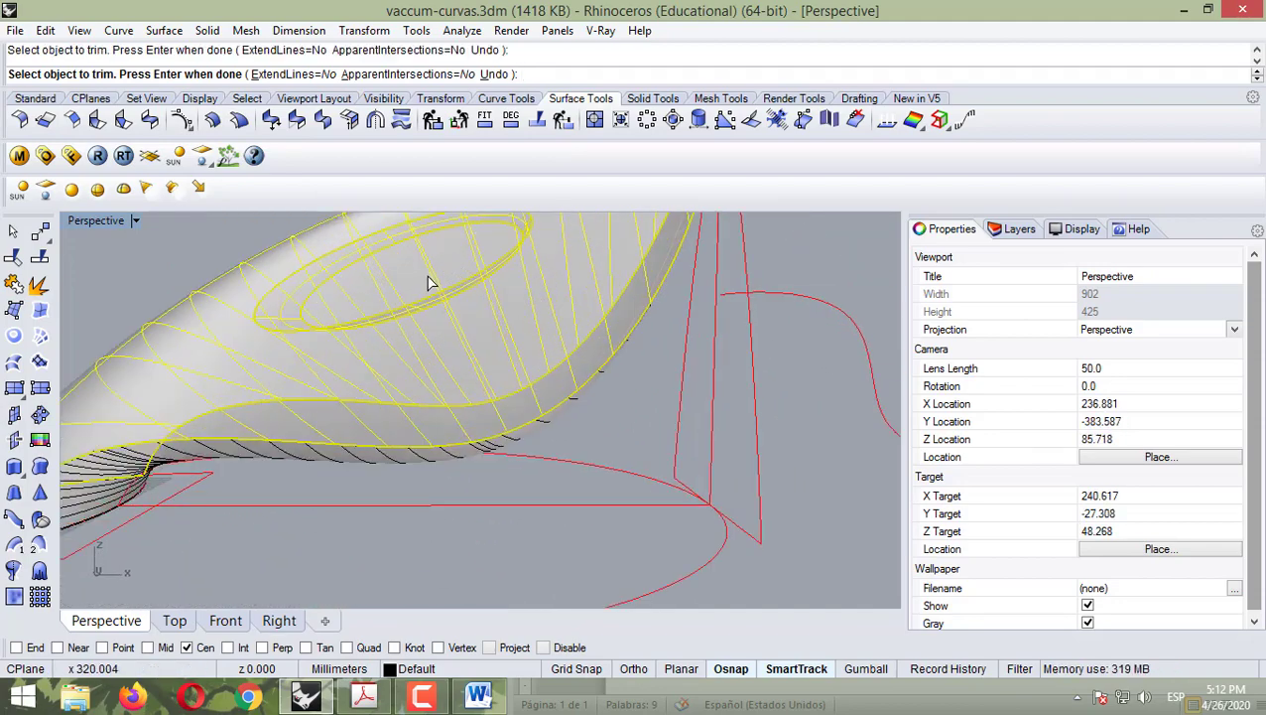
{"action": "left_click", "coordinate": [429, 282]}
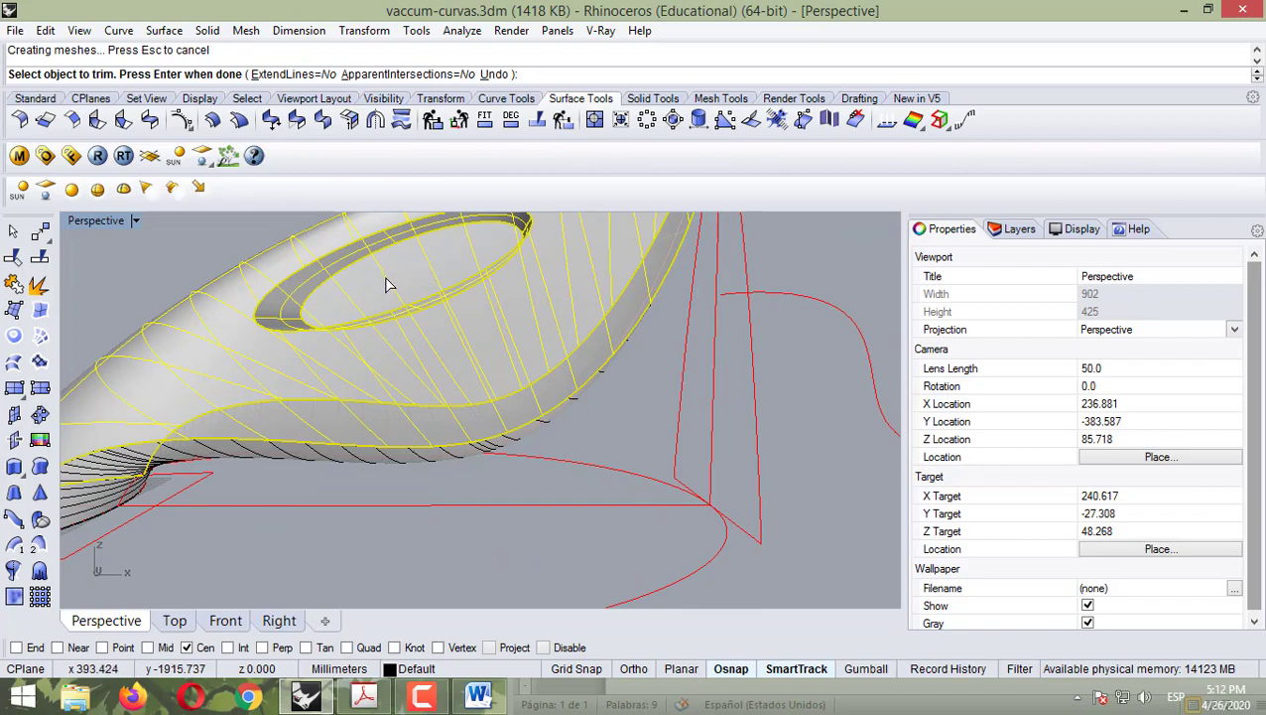
{"action": "right_click_drag", "start_coordinate": [383, 279], "coordinate": [580, 359]}
{"action": "scroll", "coordinate": [579, 362], "scroll_direction": "down", "scroll_amount": 3}
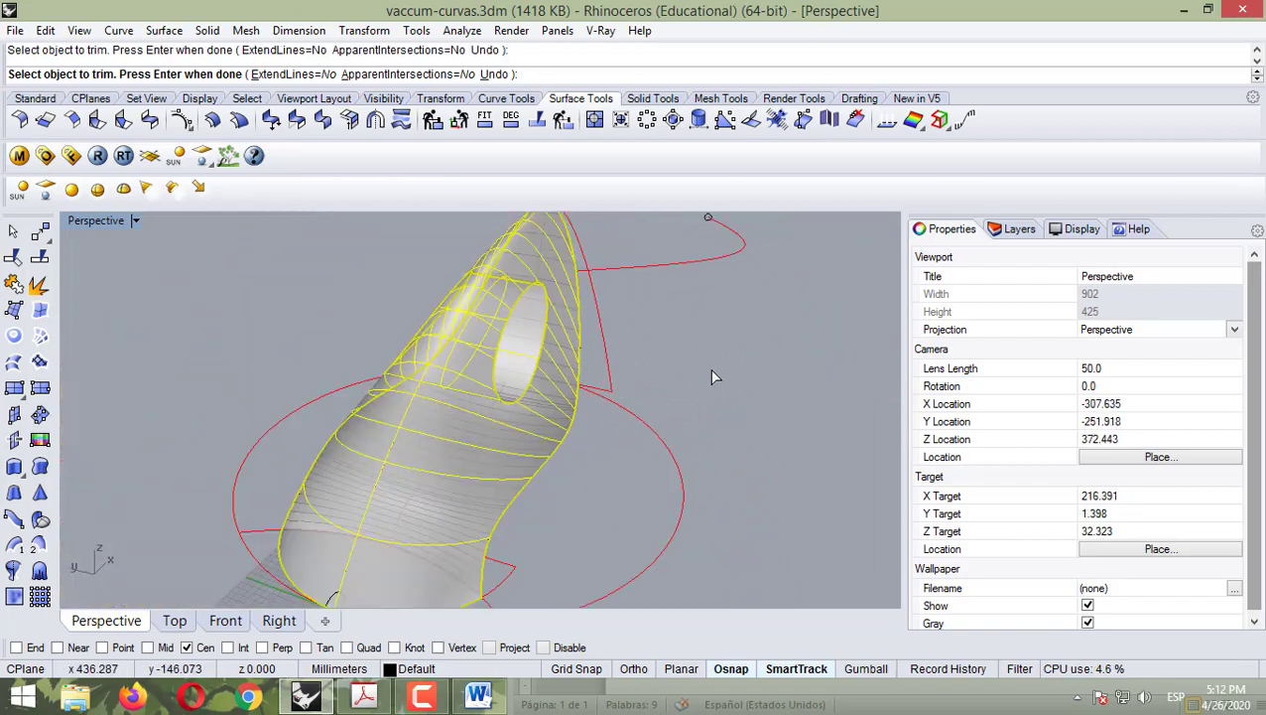
{"action": "right_click_drag", "start_coordinate": [711, 376], "coordinate": [611, 345]}
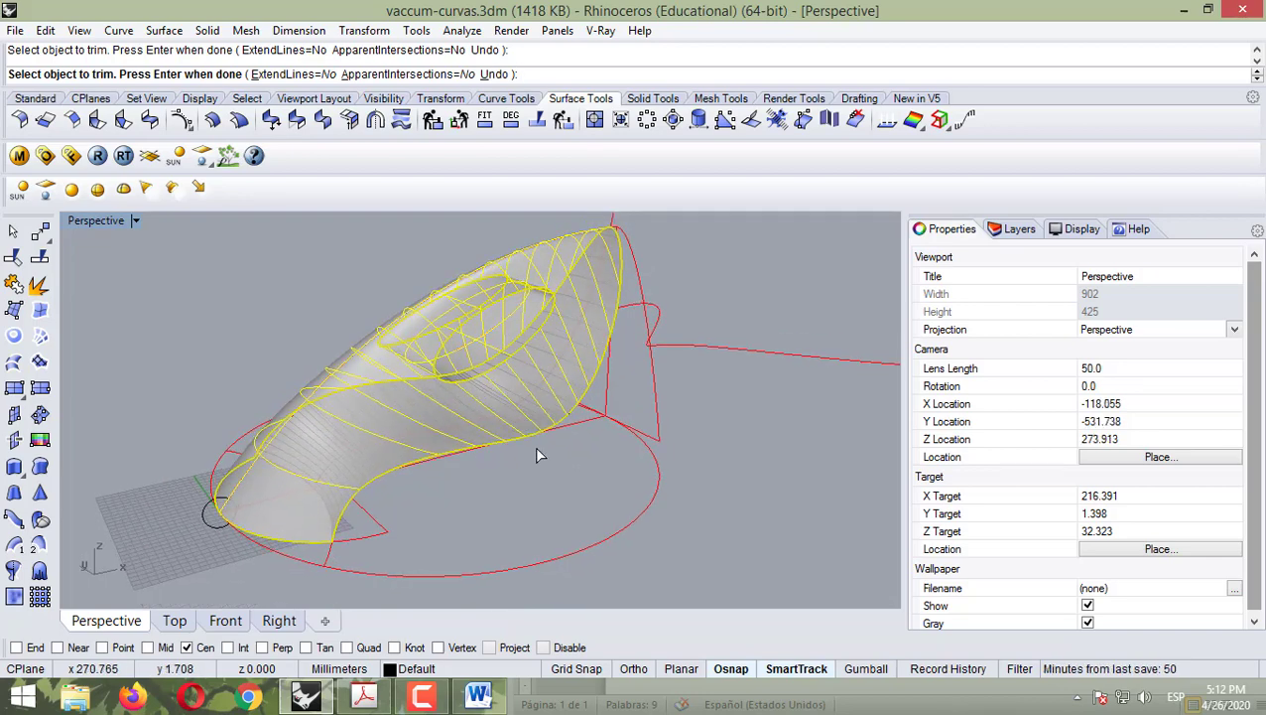
{"action": "right_click", "coordinate": [486, 495]}
- Fillet the edge between the main body surface and the curved underside surface with a 10 mm radius
{"action": "right_click_drag", "start_coordinate": [503, 499], "coordinate": [814, 565]}
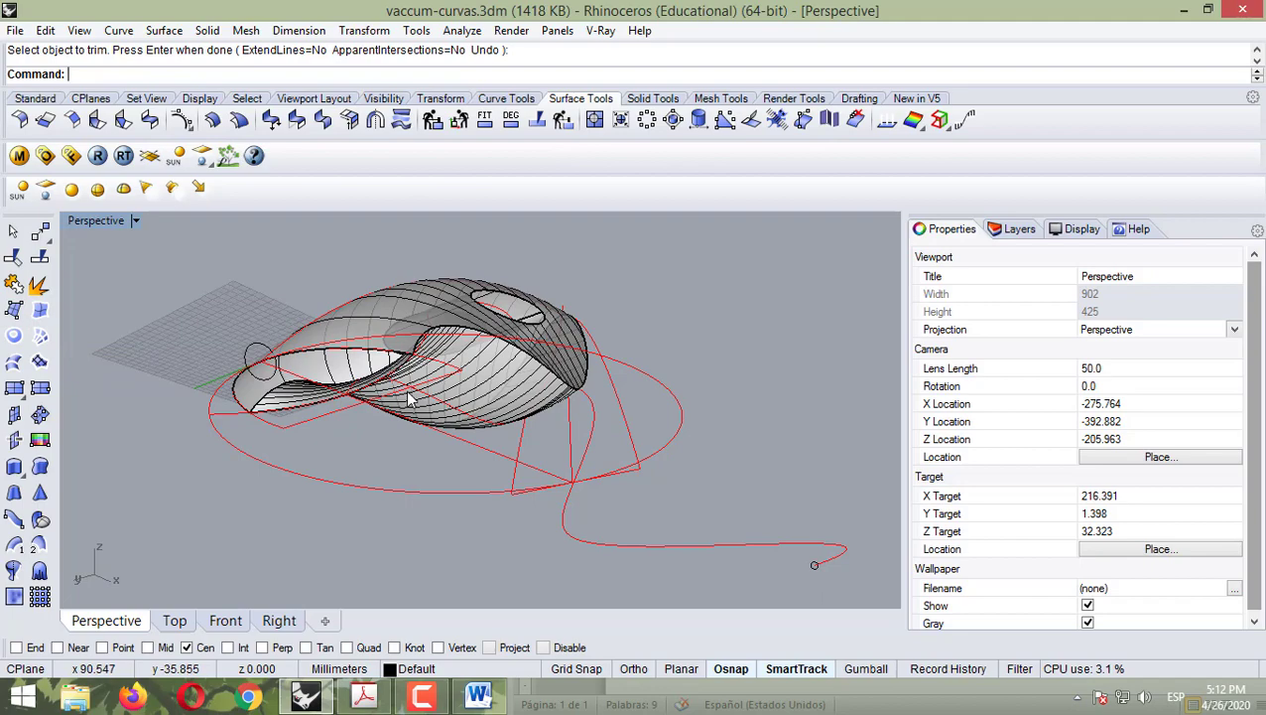
{"action": "right_click_drag", "start_coordinate": [410, 397], "coordinate": [319, 482]}
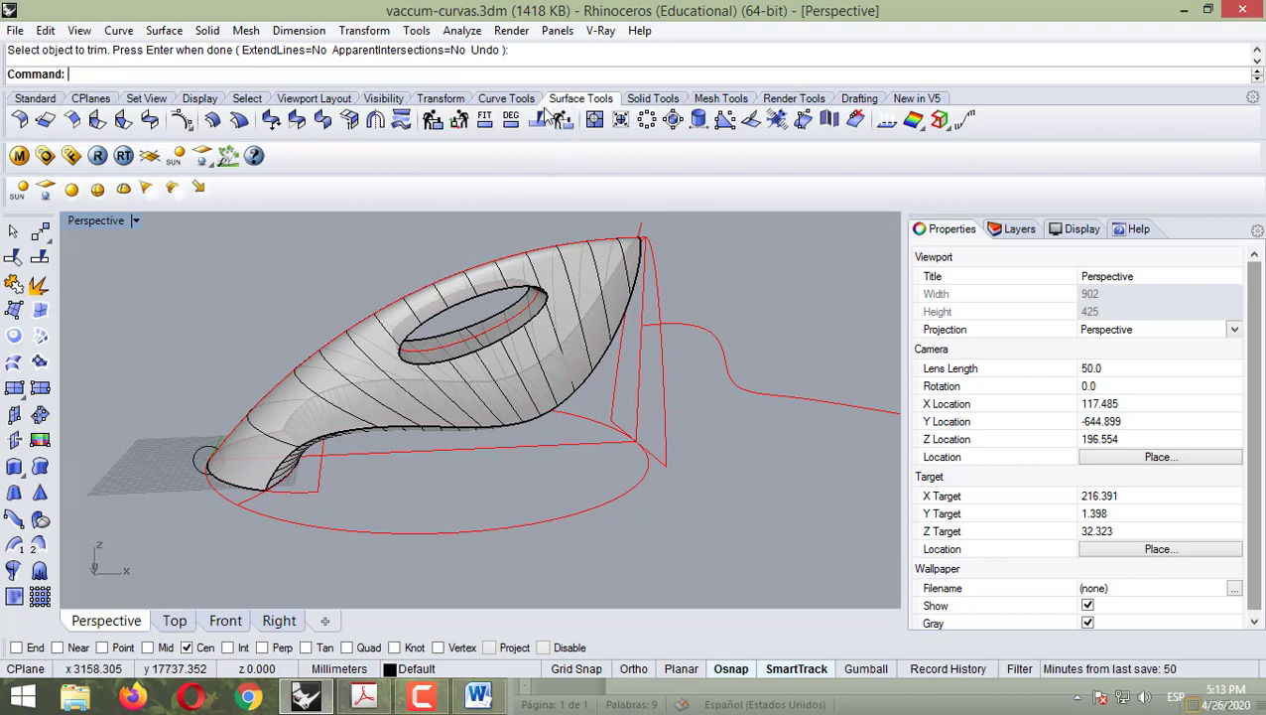
{"action": "left_click", "coordinate": [21, 123]}
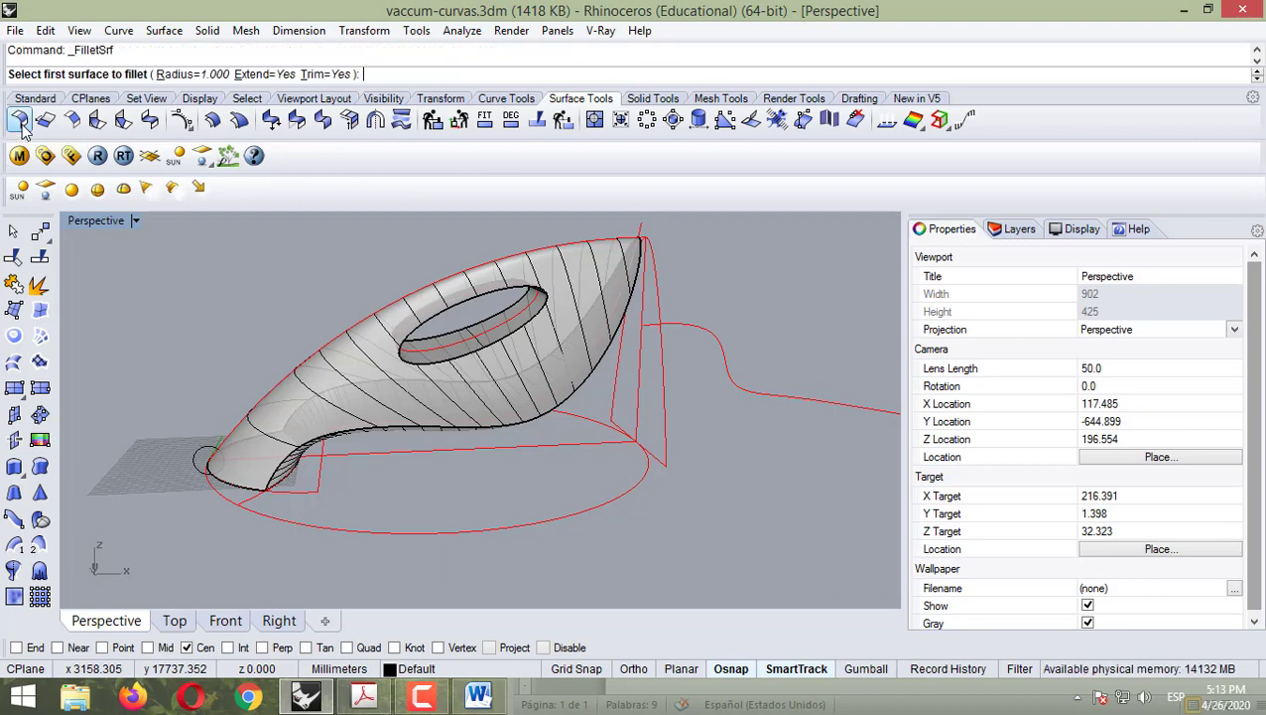
{"action": "left_click", "coordinate": [203, 73]}
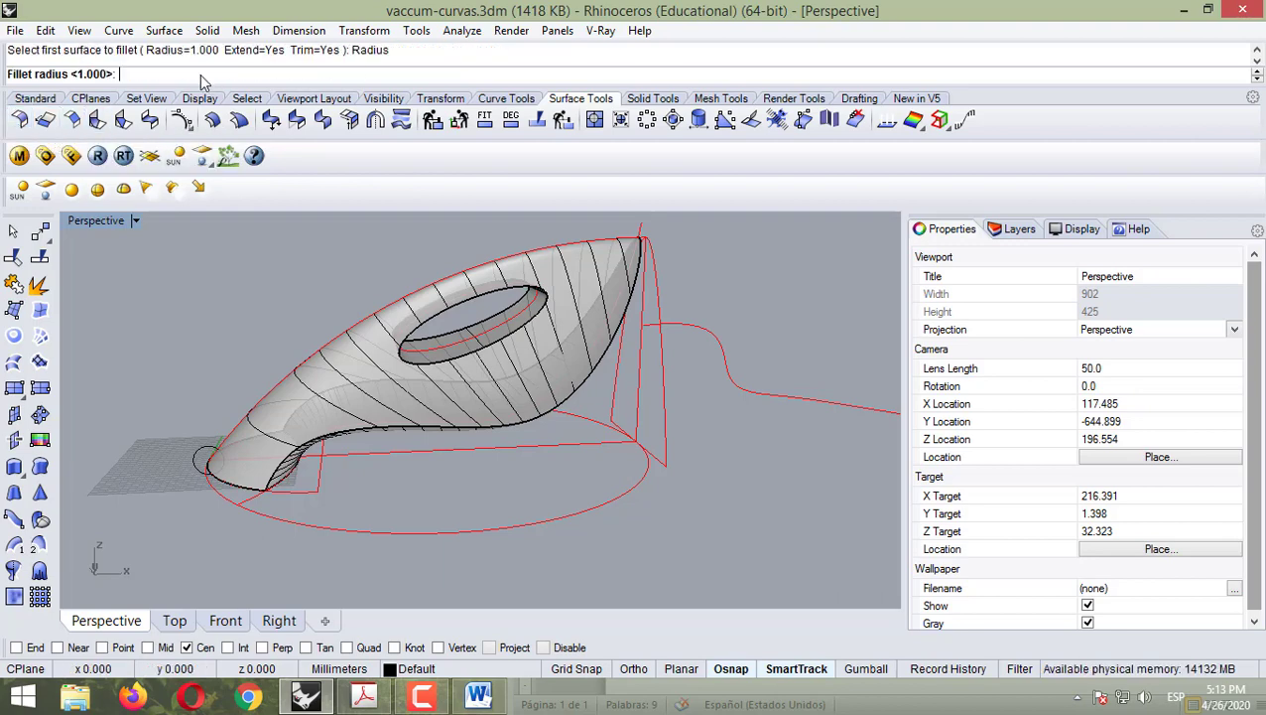
{"action": "type", "text": "1"}
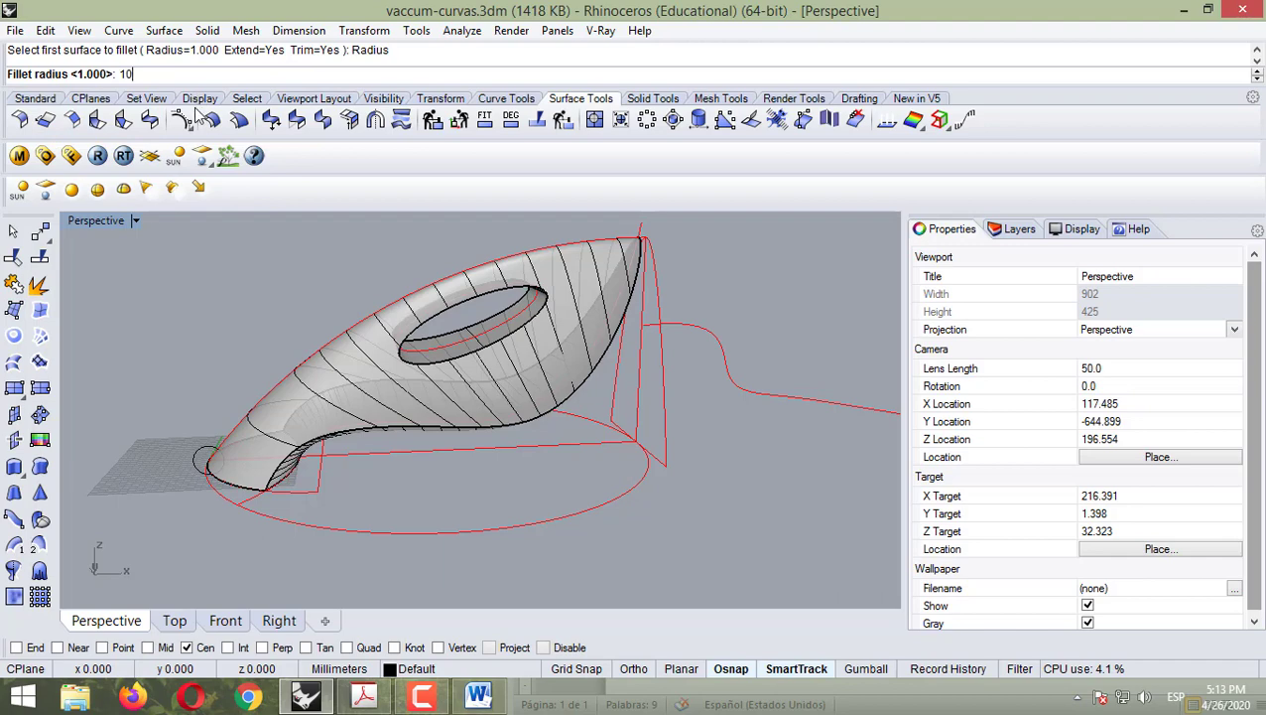
{"action": "type", "text": "0"}
{"action": "key", "text": "Return"}
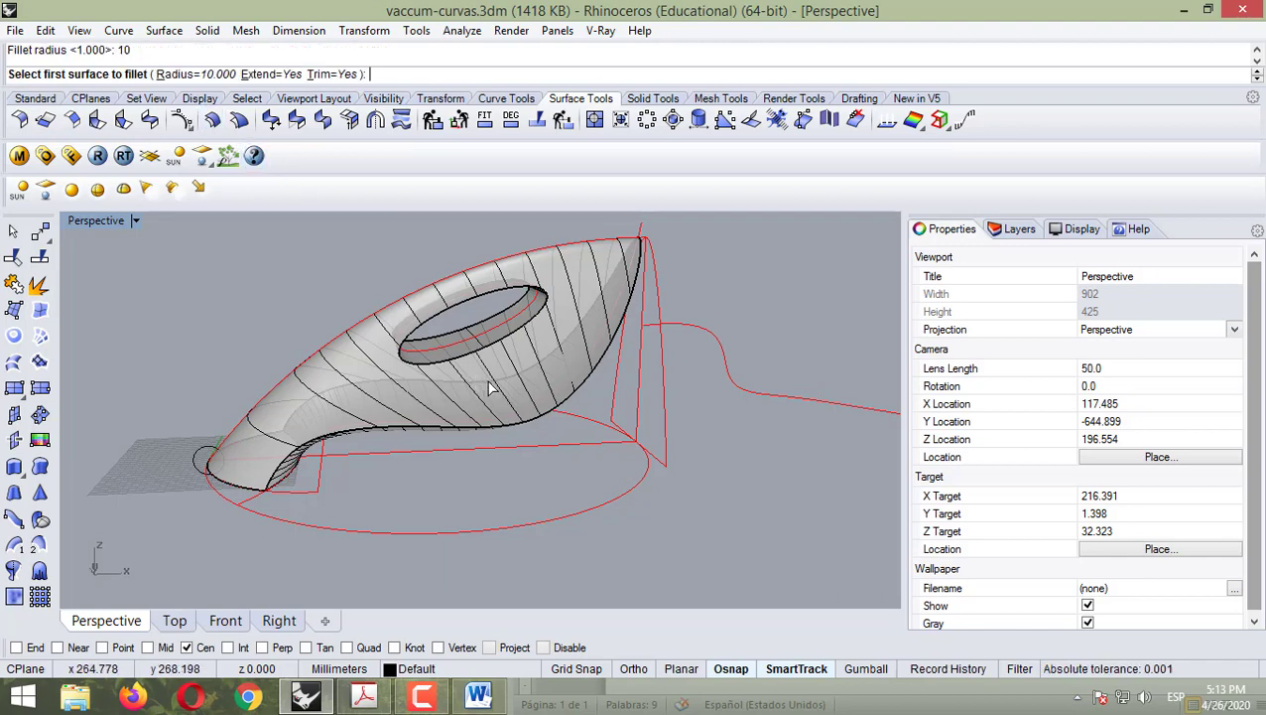
{"action": "scroll", "coordinate": [490, 390], "scroll_direction": "up", "scroll_amount": 3}
{"action": "right_click_drag", "start_coordinate": [466, 398], "coordinate": [405, 381]}
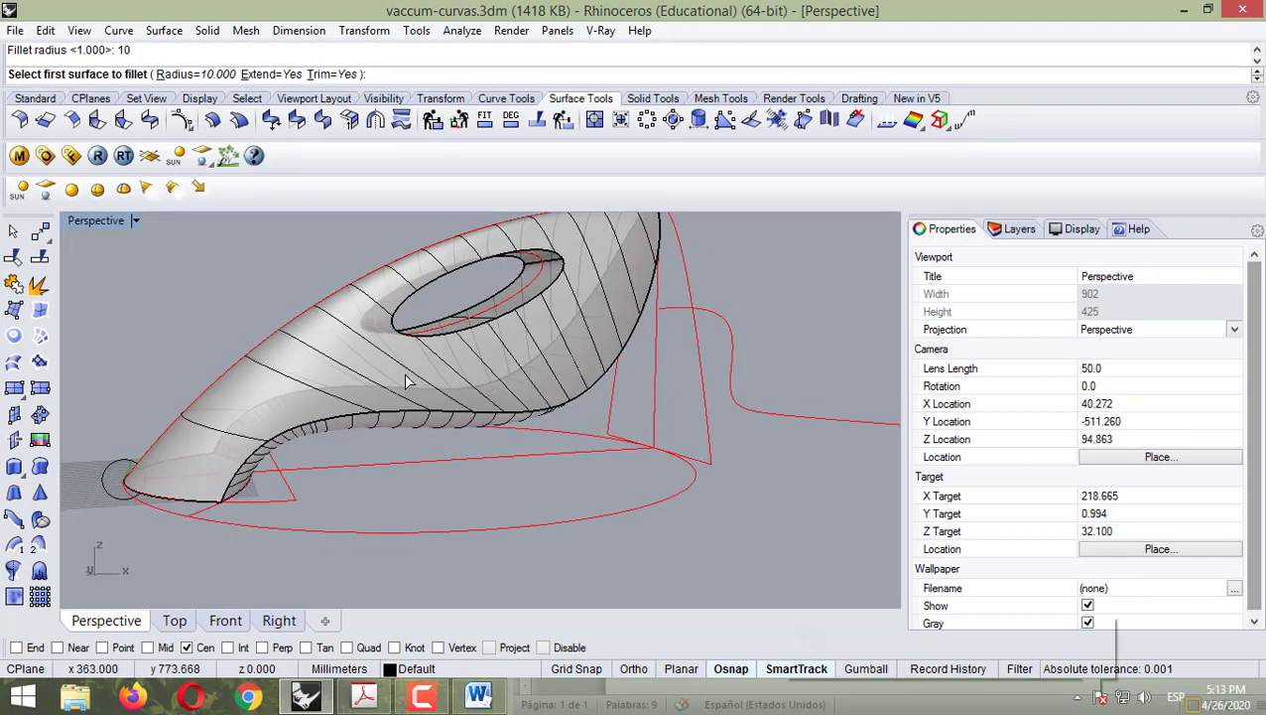
{"action": "left_click", "coordinate": [208, 434]}
{"action": "right_click_drag", "start_coordinate": [227, 440], "coordinate": [310, 394]}
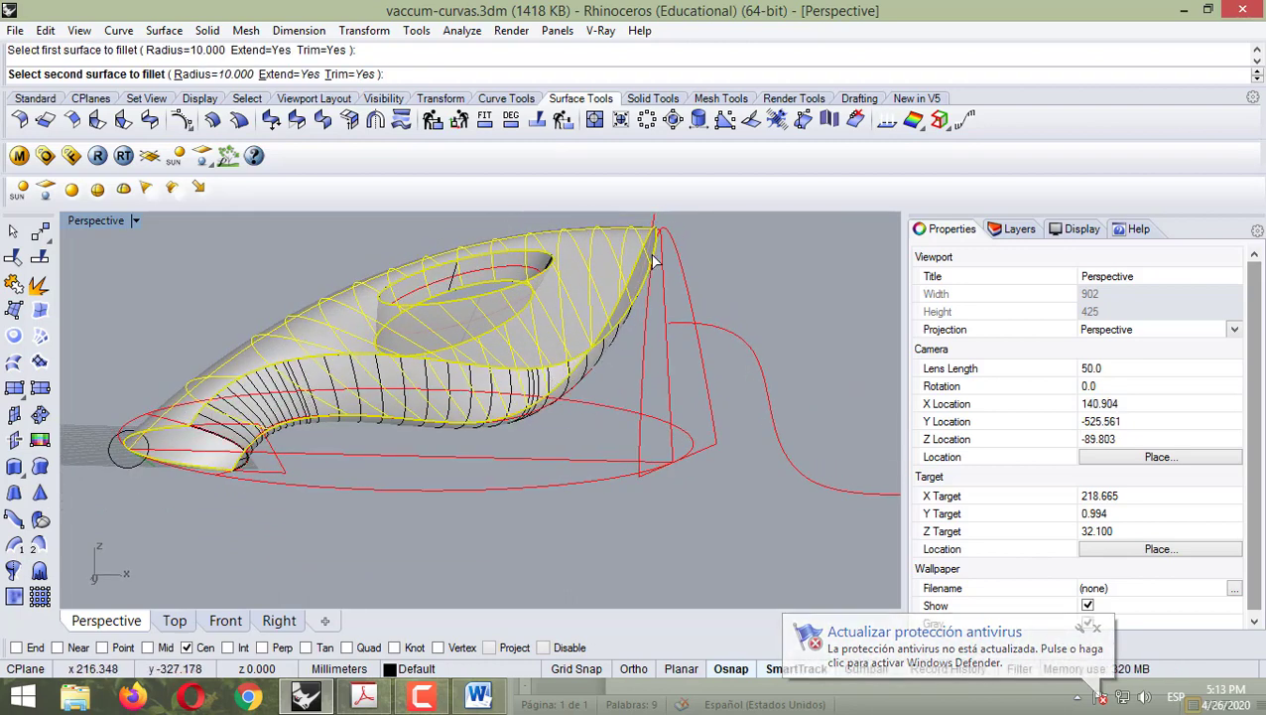
{"action": "left_click", "coordinate": [307, 383]}
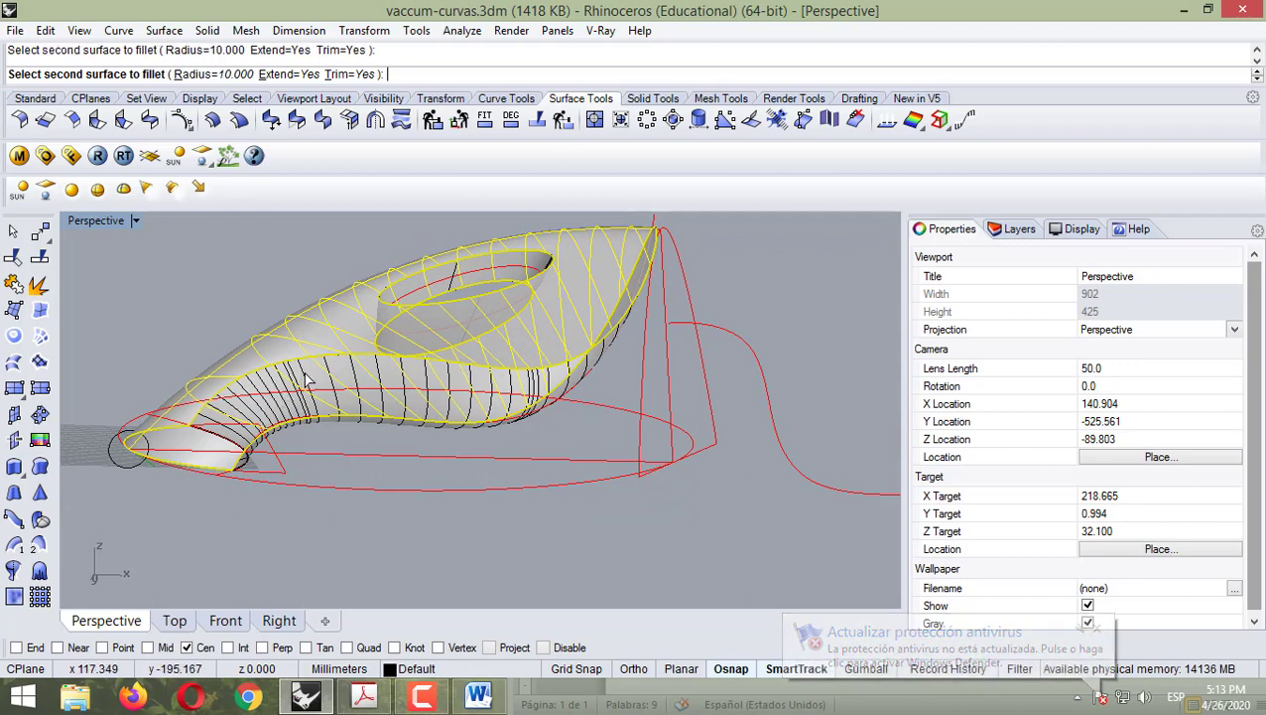
{"action": "left_click", "coordinate": [306, 397]}
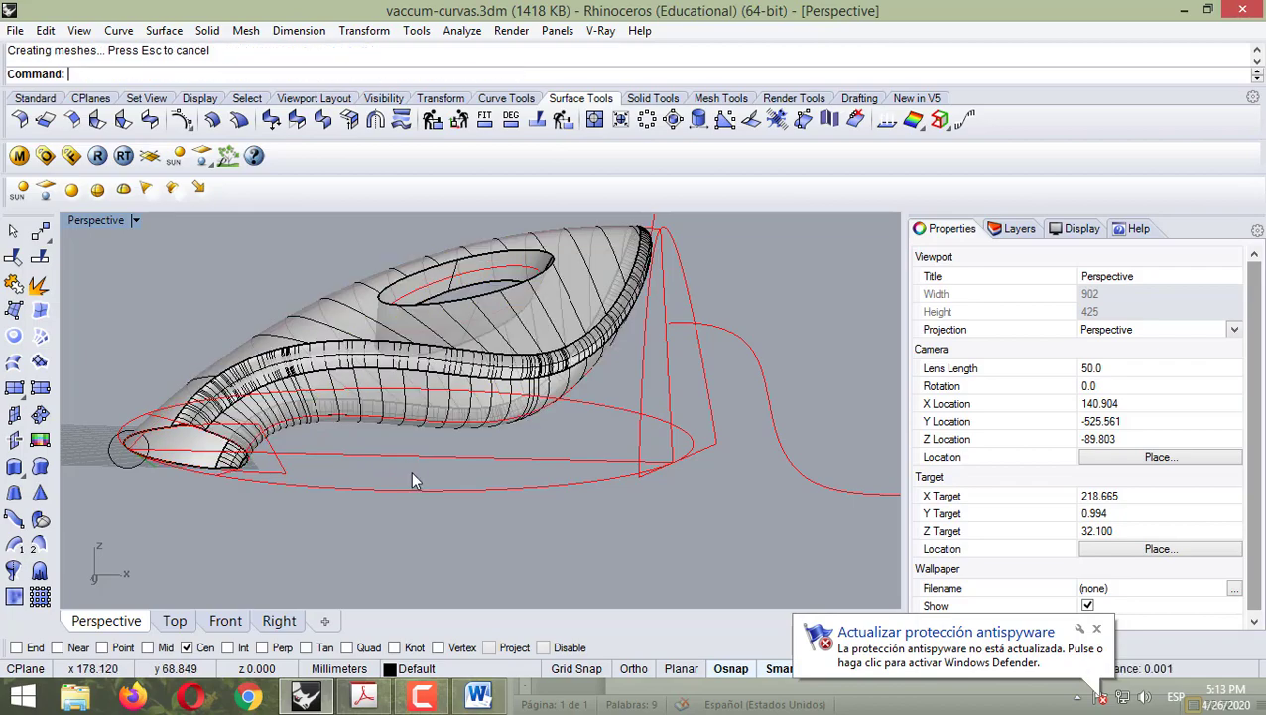
- Restart the surface fillet, add "Fillet" under "Extrude straight" in the Word command notes, and return to Rhinoceros
{"action": "right_click_drag", "start_coordinate": [411, 470], "coordinate": [406, 572]}
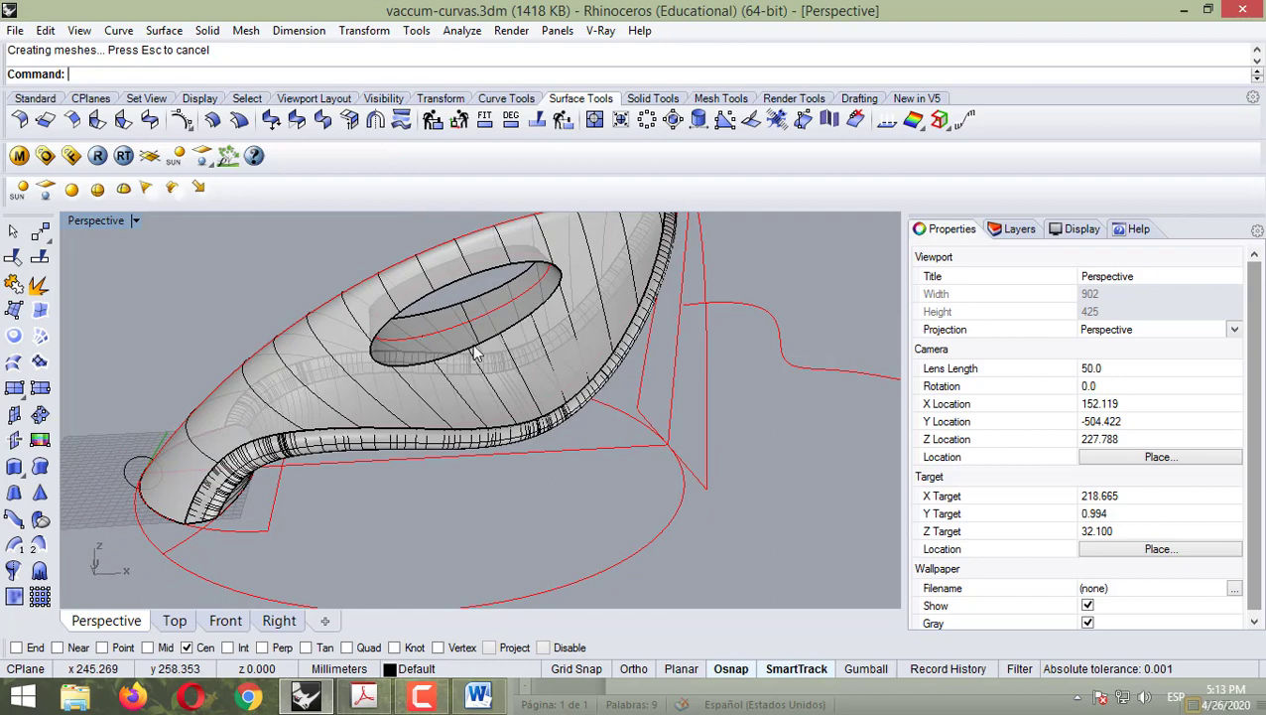
{"action": "right_click_drag", "start_coordinate": [475, 352], "coordinate": [500, 330]}
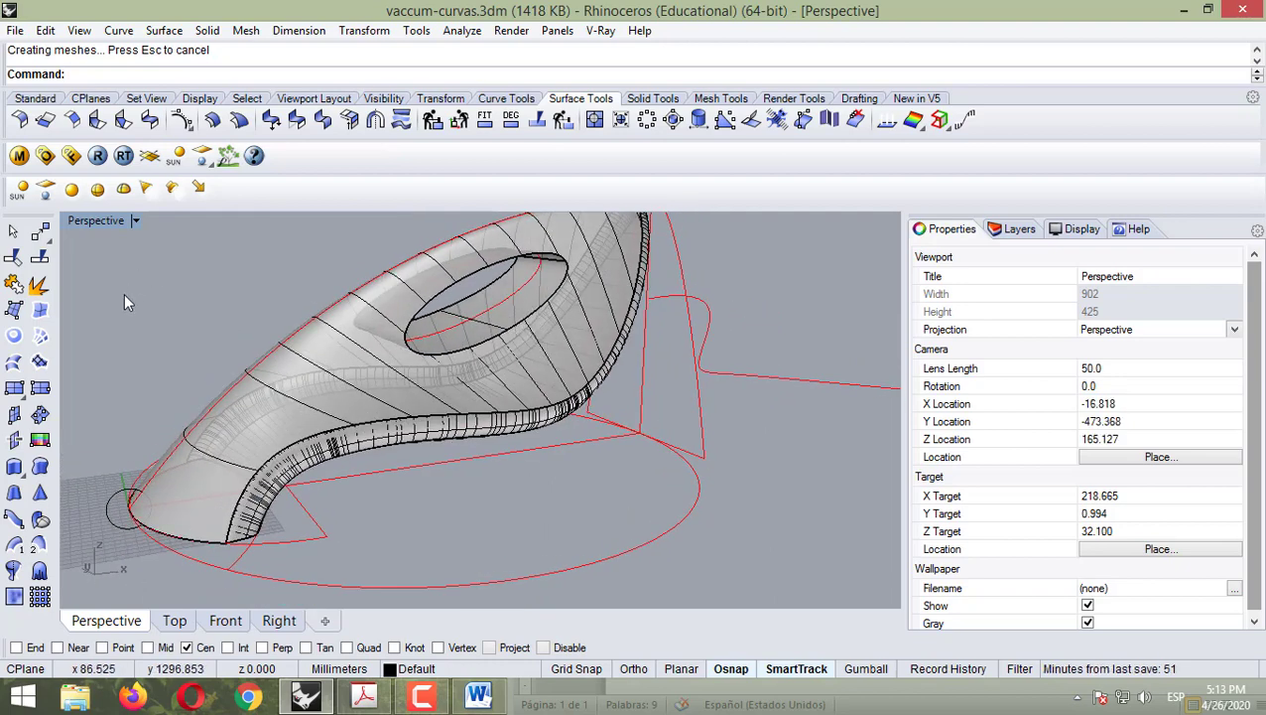
{"action": "left_click", "coordinate": [20, 120]}
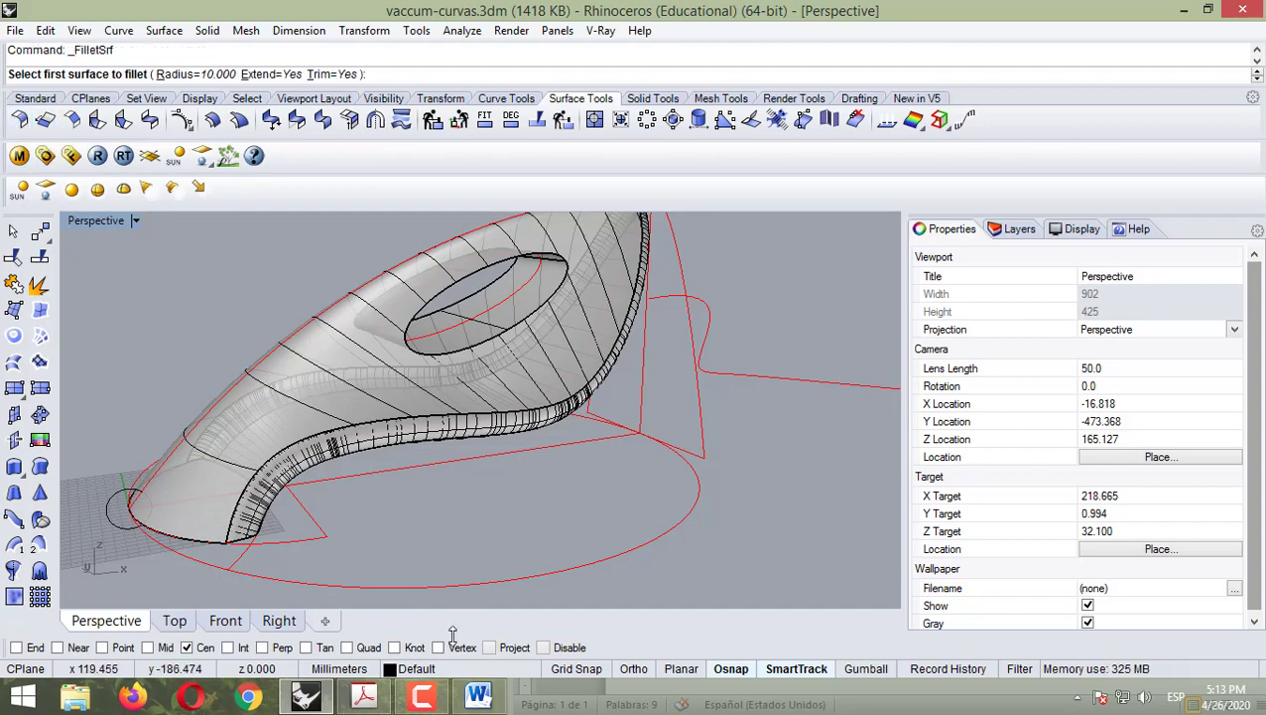
{"action": "key", "text": "alt+Tab"}
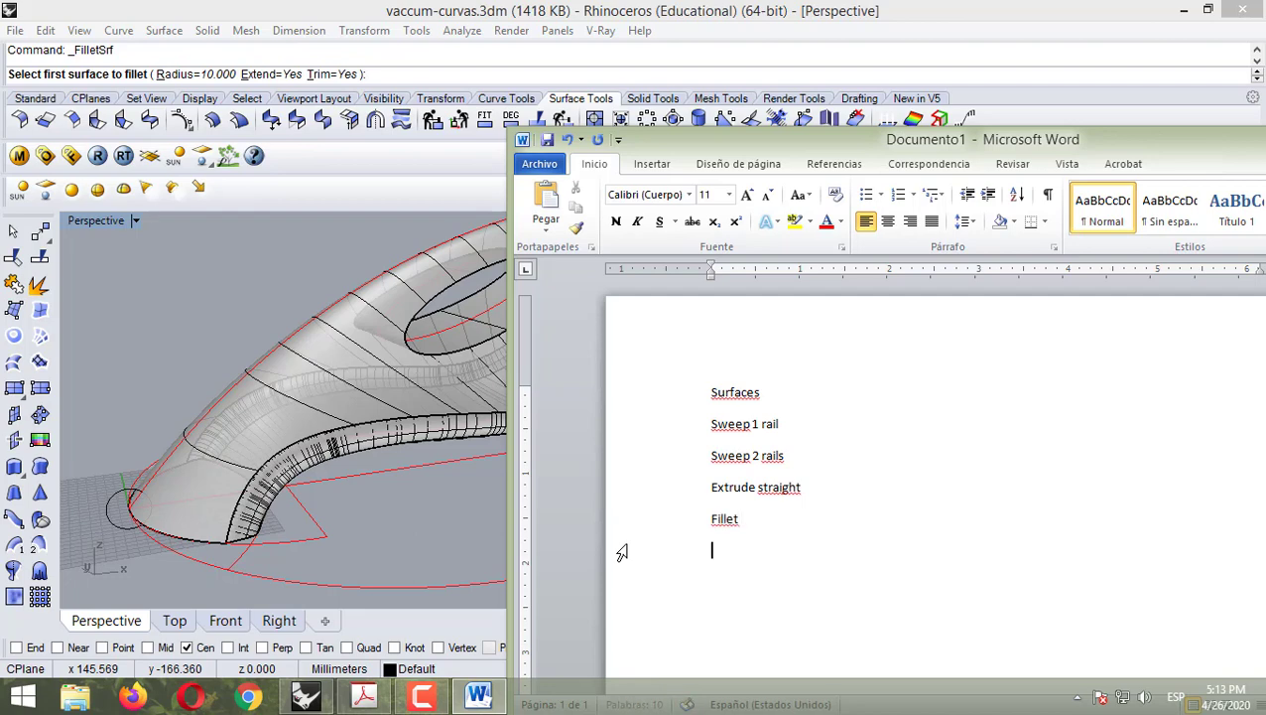
{"action": "left_click", "coordinate": [478, 697]}
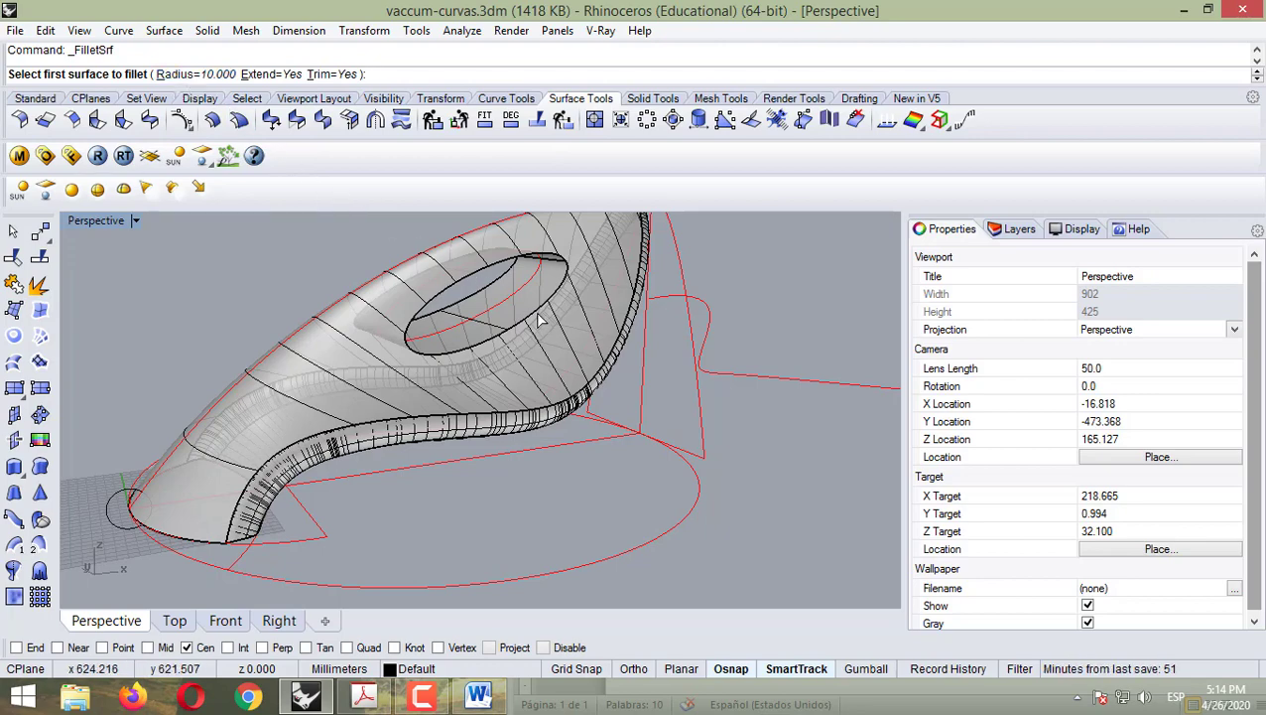
- Try to fillet the edge between the main body surface and the handle hole's inner wall with a 10 mm radius
{"action": "scroll", "coordinate": [538, 320], "scroll_direction": "up", "scroll_amount": 6}
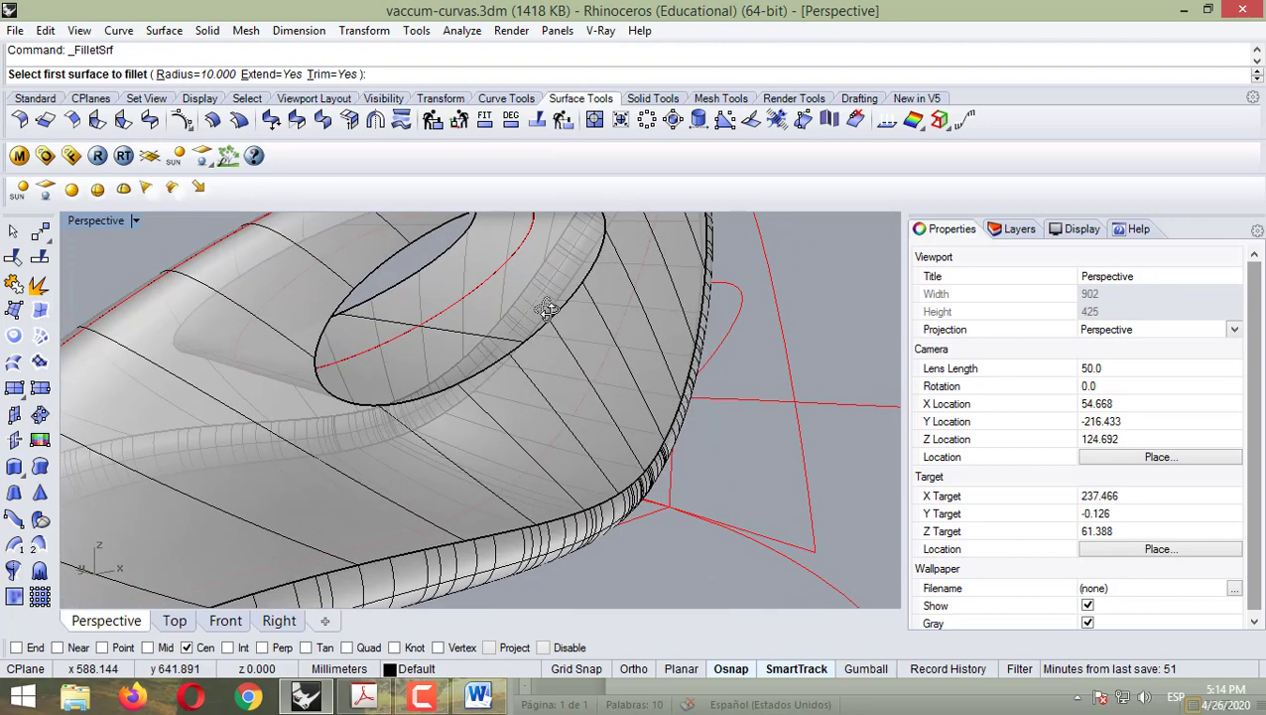
{"action": "right_click_drag", "start_coordinate": [506, 349], "coordinate": [423, 362]}
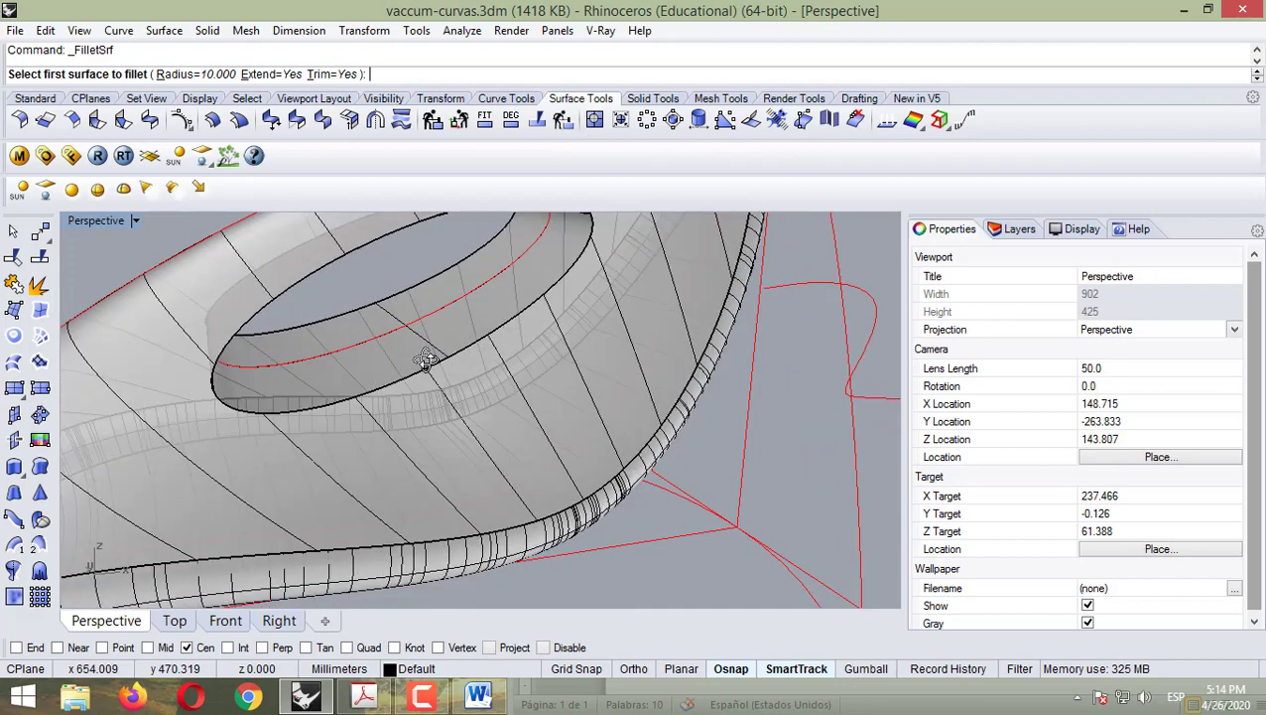
{"action": "scroll", "coordinate": [387, 291], "scroll_direction": "down", "scroll_amount": 3}
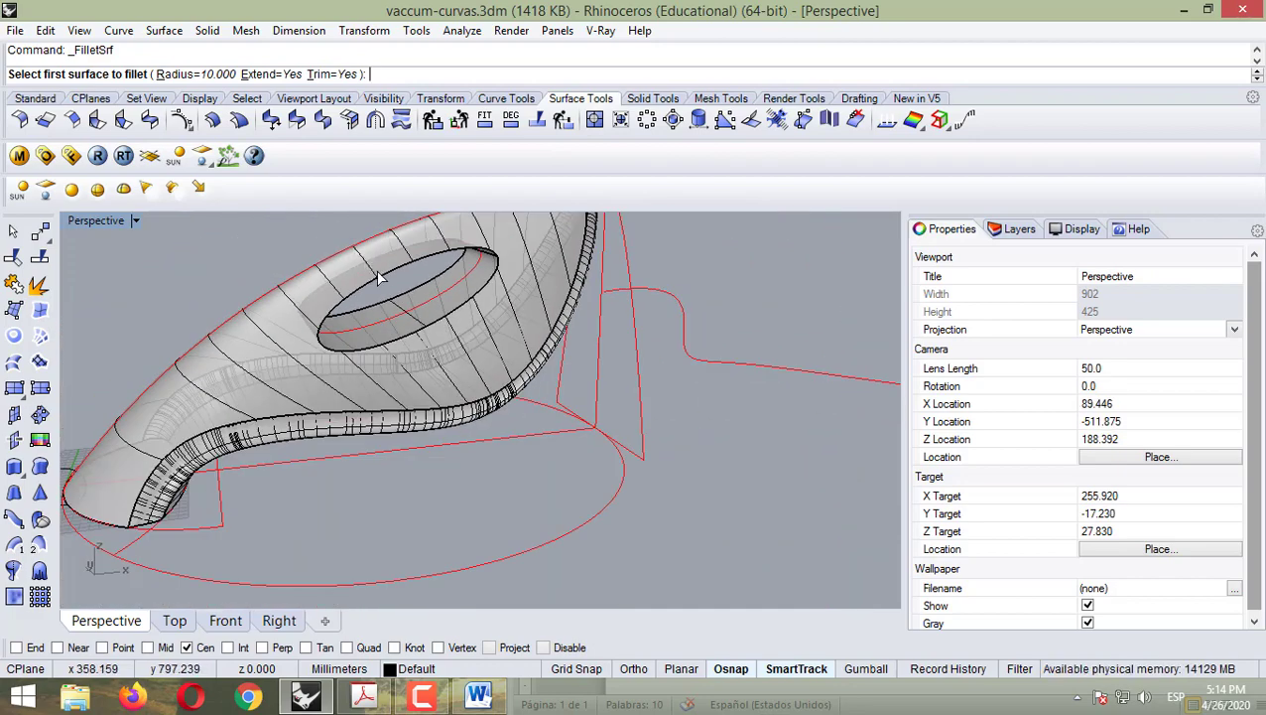
{"action": "right_click_drag", "start_coordinate": [387, 286], "coordinate": [433, 290]}
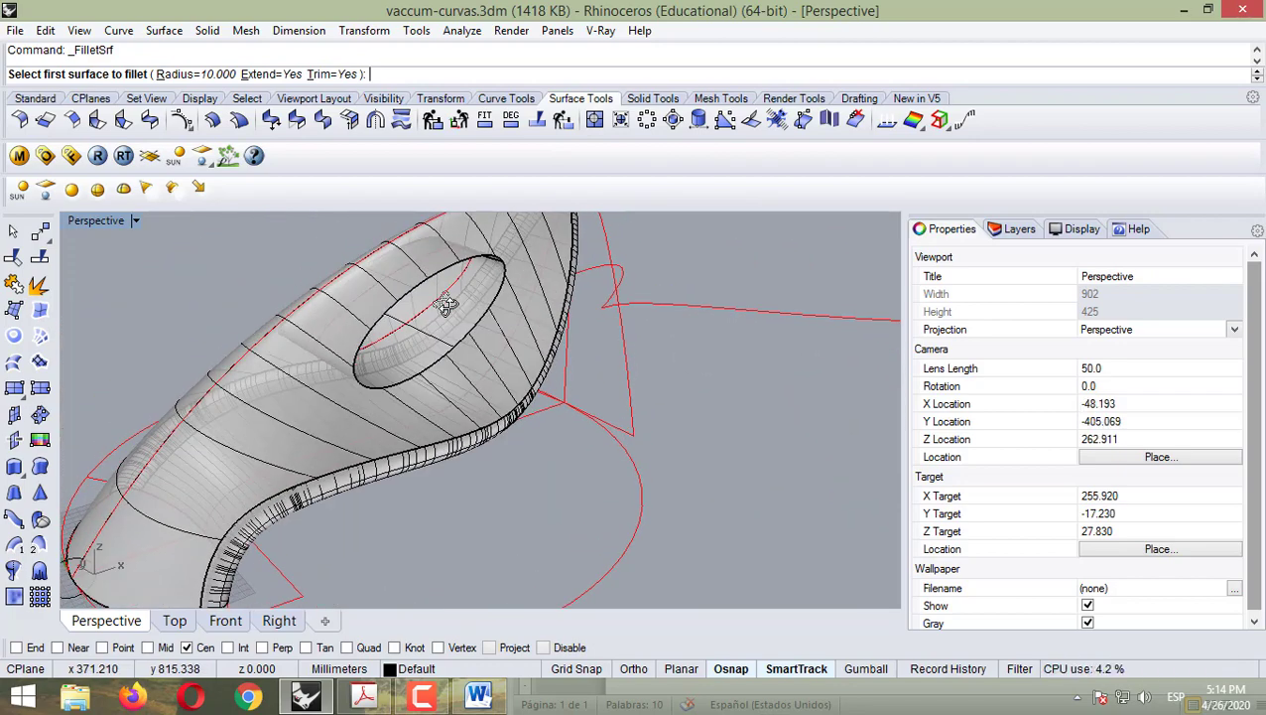
{"action": "left_click", "coordinate": [475, 233]}
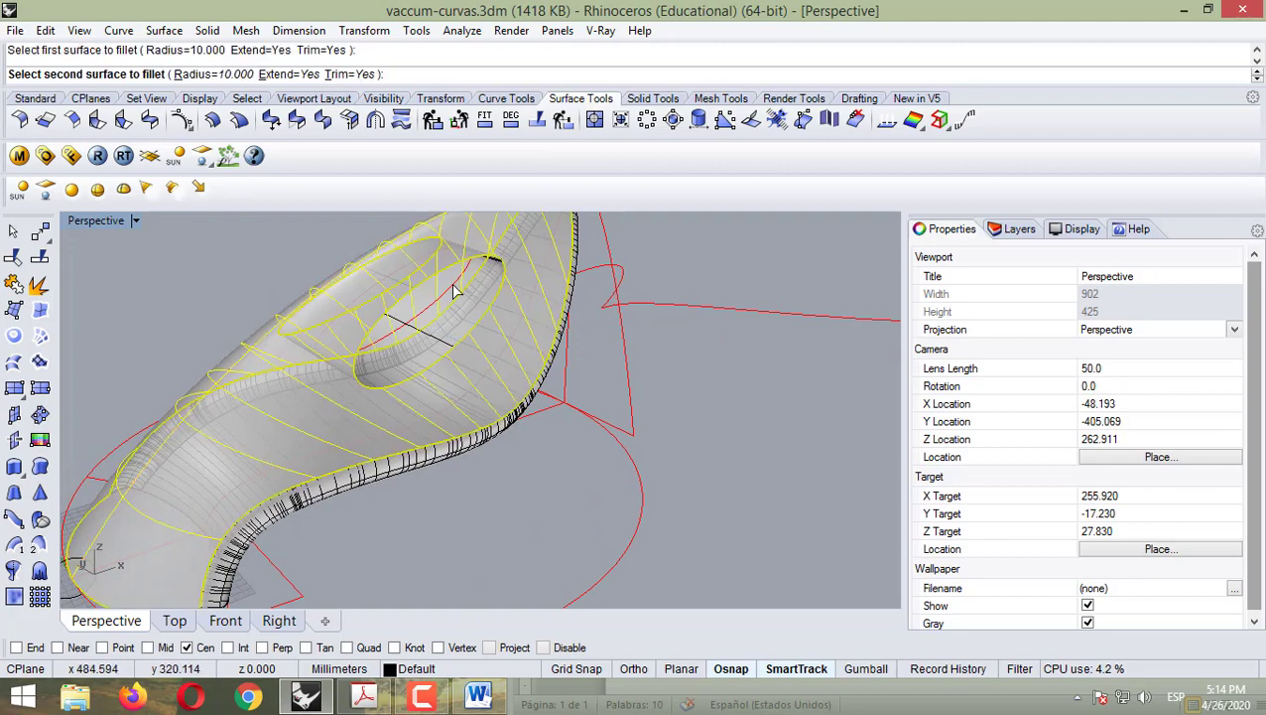
{"action": "scroll", "coordinate": [397, 303], "scroll_direction": "up", "scroll_amount": 4}
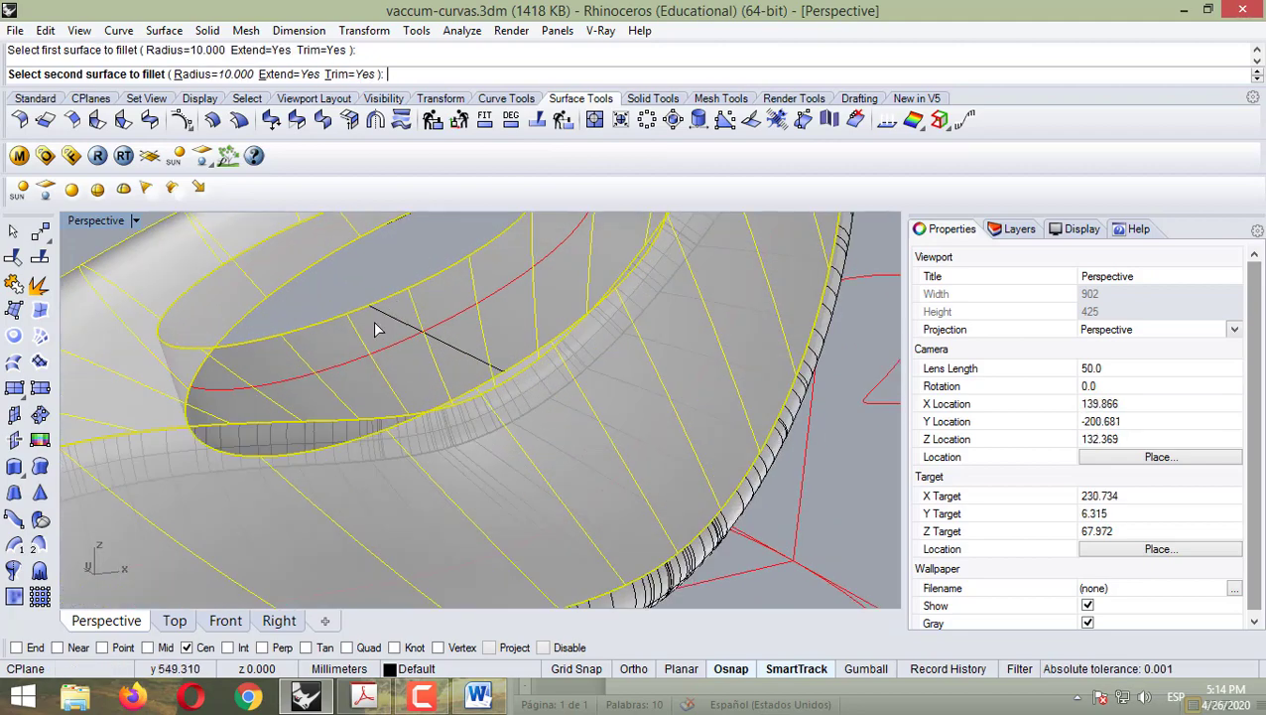
{"action": "left_click", "coordinate": [395, 323]}
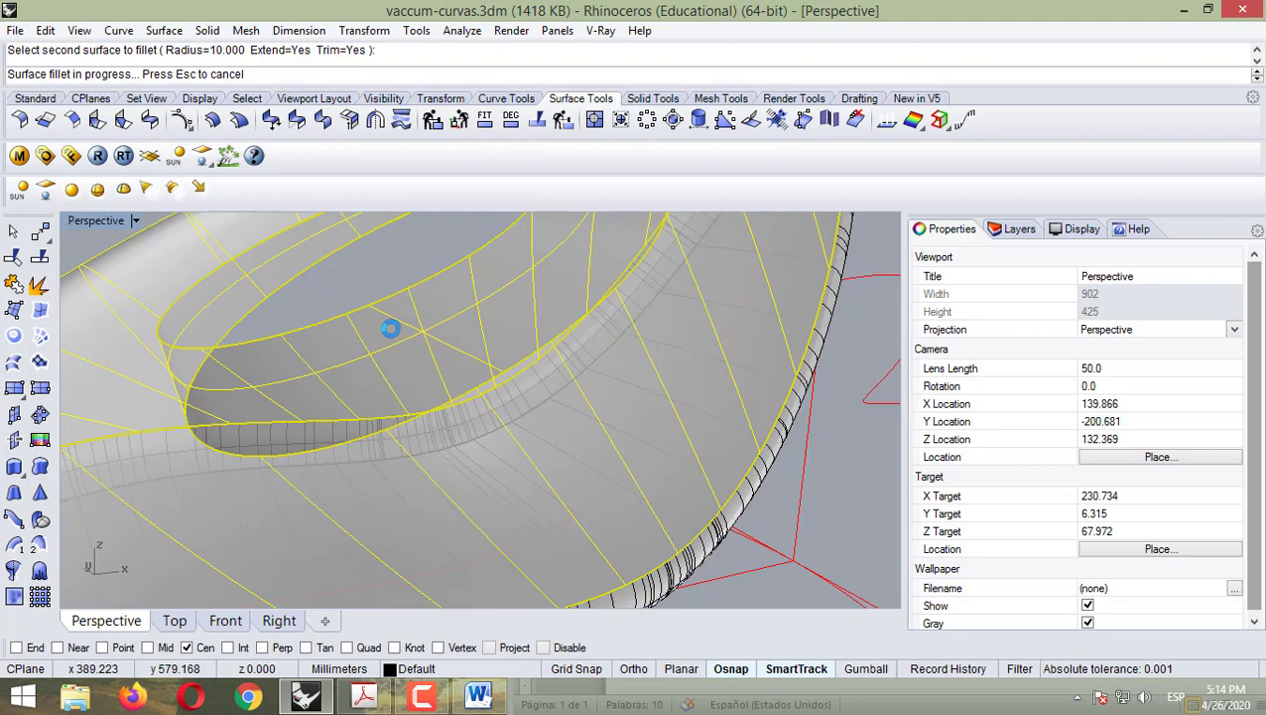
{"action": "scroll", "coordinate": [372, 312], "scroll_direction": "down", "scroll_amount": 8}
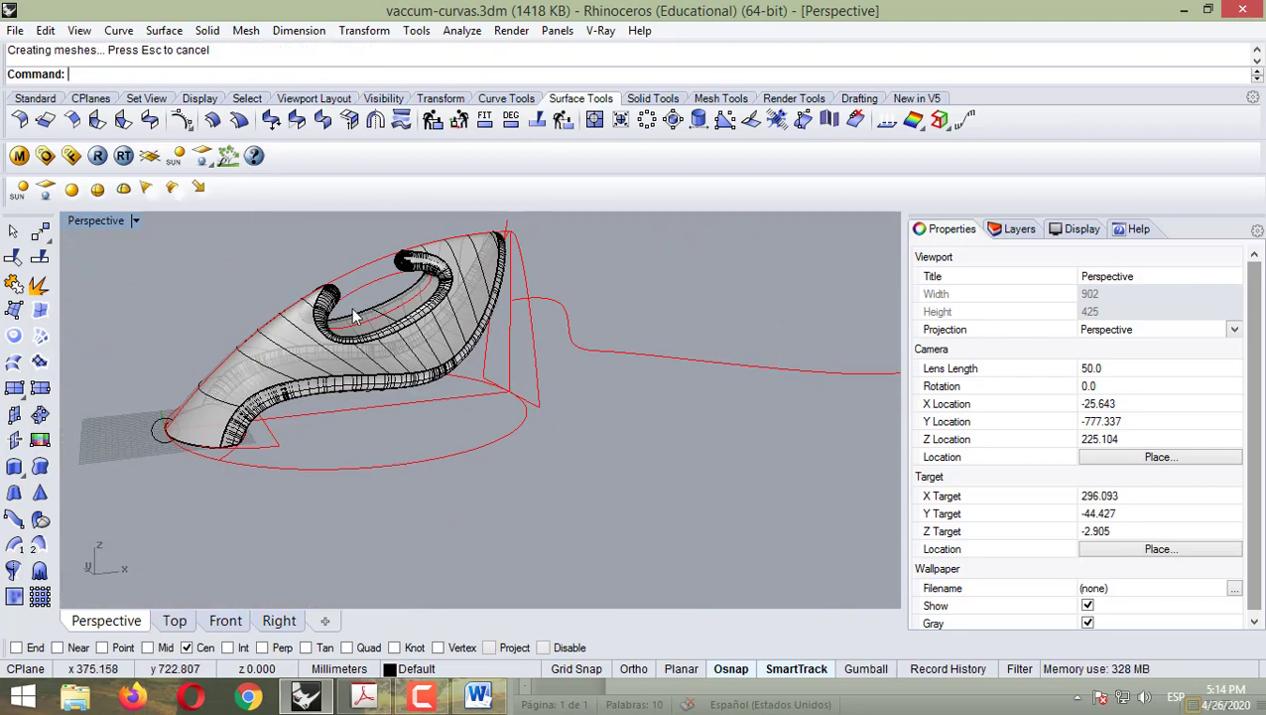
- Undo the 10 mm fillet around the handle hole and clear the selection
{"action": "left_click", "coordinate": [45, 30]}
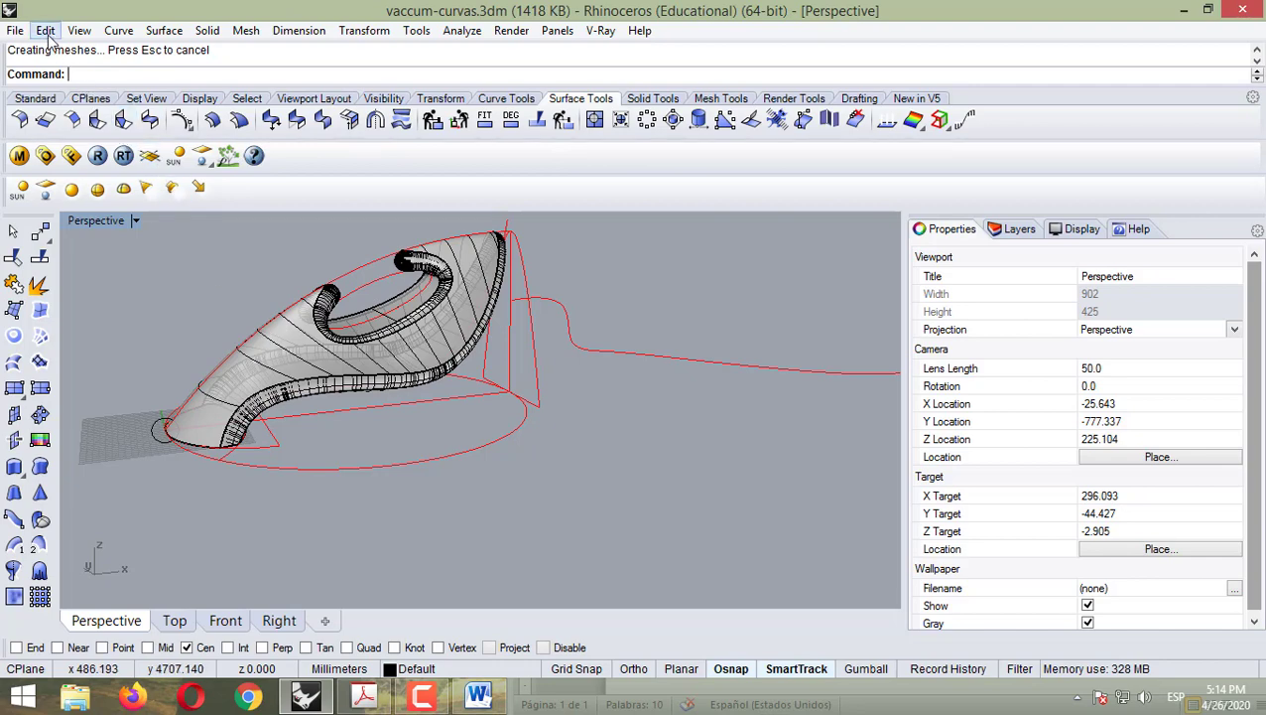
{"action": "left_click", "coordinate": [64, 54]}
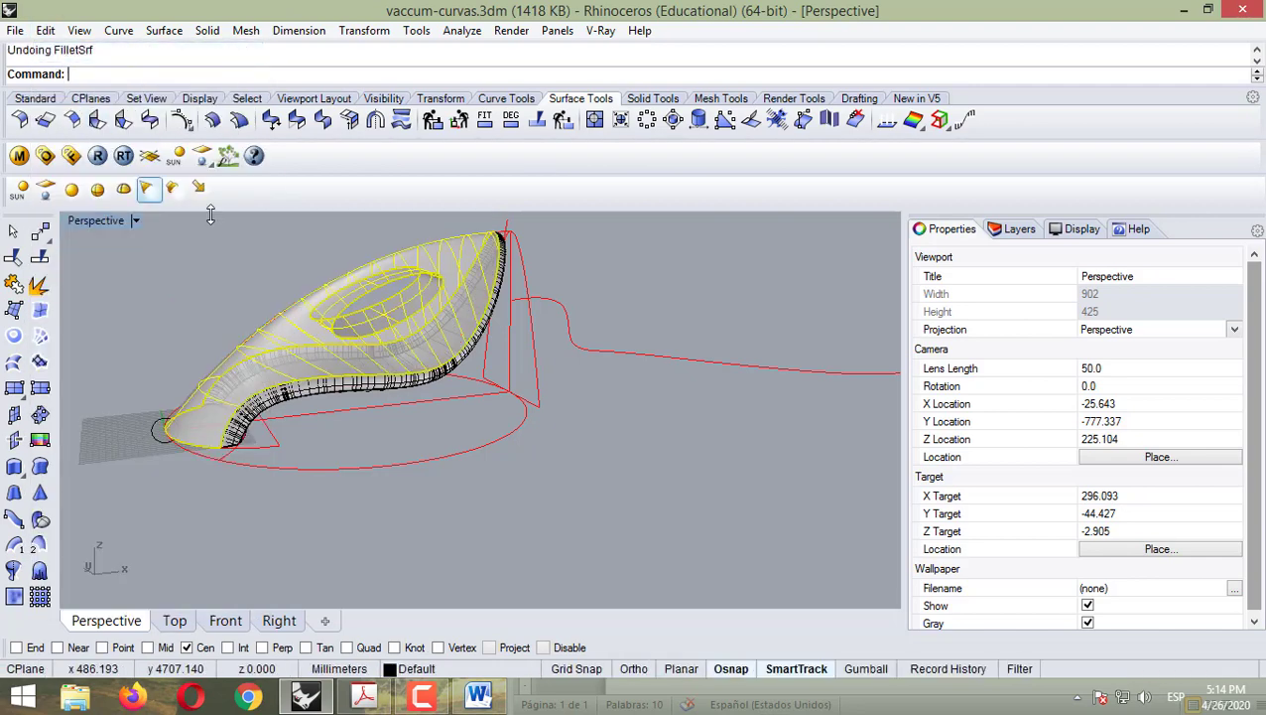
{"action": "left_click", "coordinate": [268, 259]}
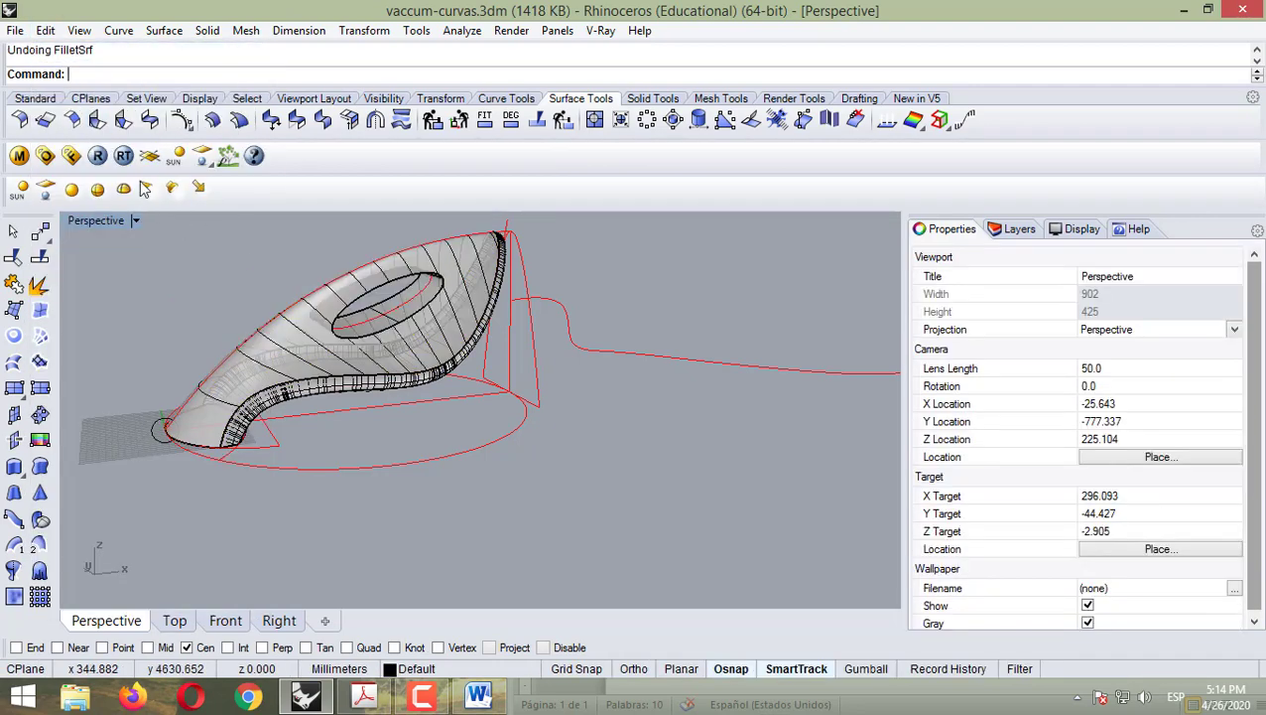
- Restart the surface fillet and set its radius to 5 mm
{"action": "left_click", "coordinate": [18, 119]}
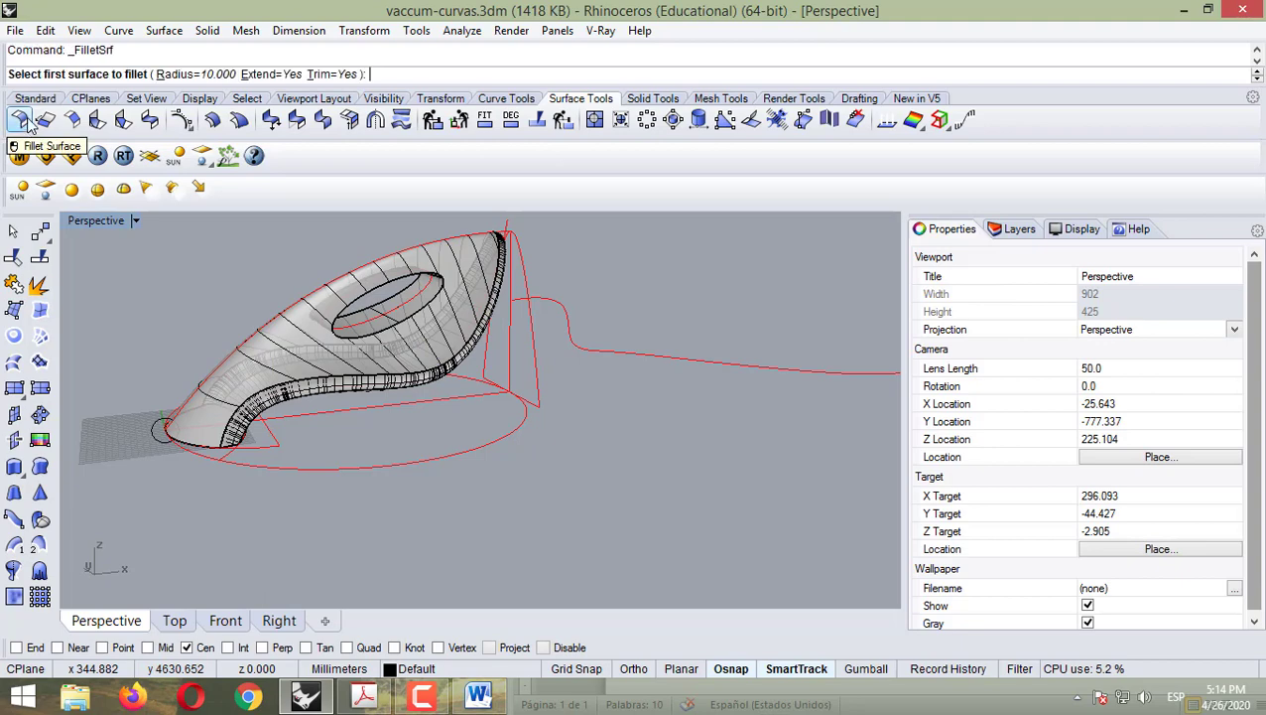
{"action": "left_click", "coordinate": [189, 75]}
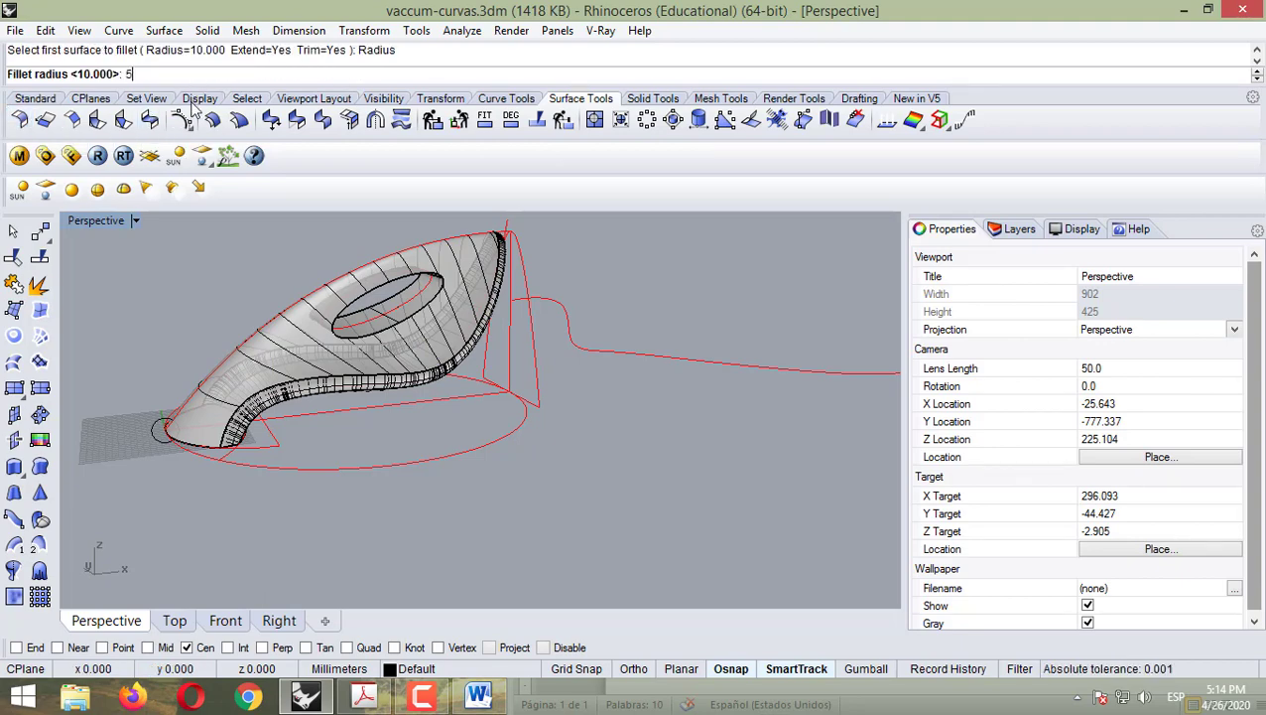
{"action": "type", "text": "5"}
{"action": "key", "text": "Return"}
- Try to fillet the main body surface with the handle hole's inner wall, picking the body surface first
{"action": "scroll", "coordinate": [433, 302], "scroll_direction": "up", "scroll_amount": 5}
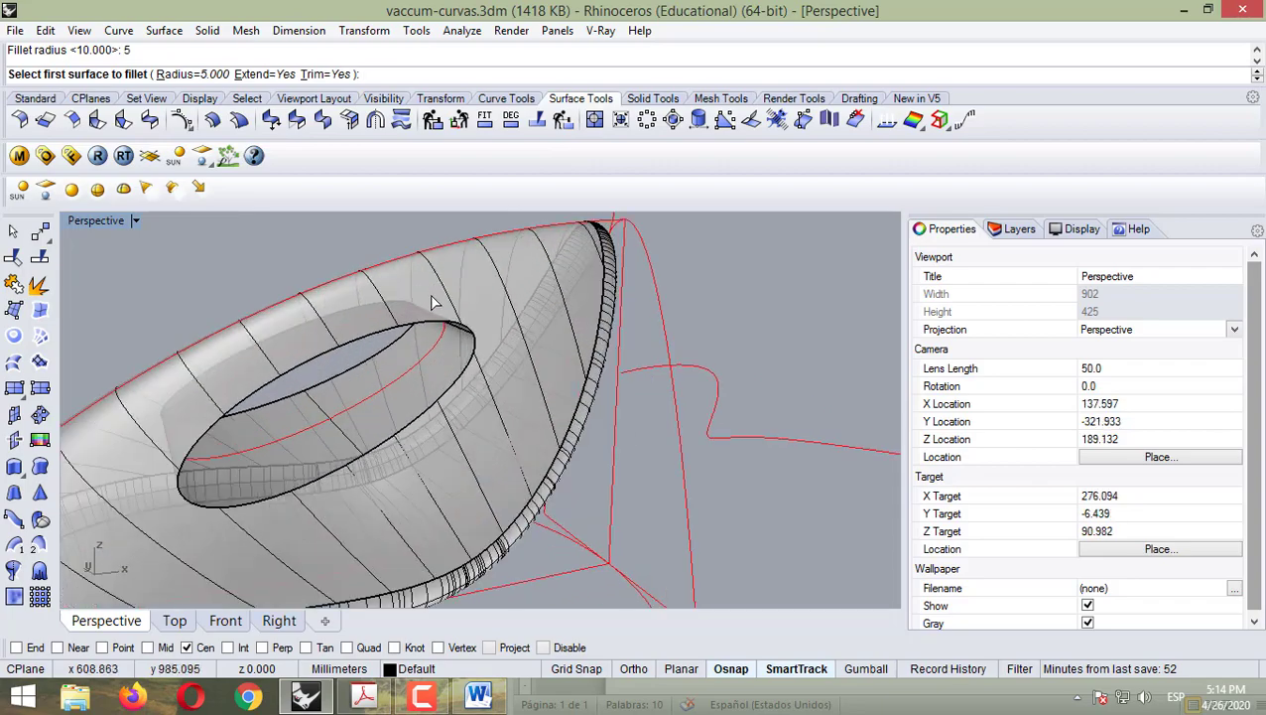
{"action": "right_click_drag", "start_coordinate": [433, 303], "coordinate": [452, 283]}
{"action": "left_click", "coordinate": [403, 364]}
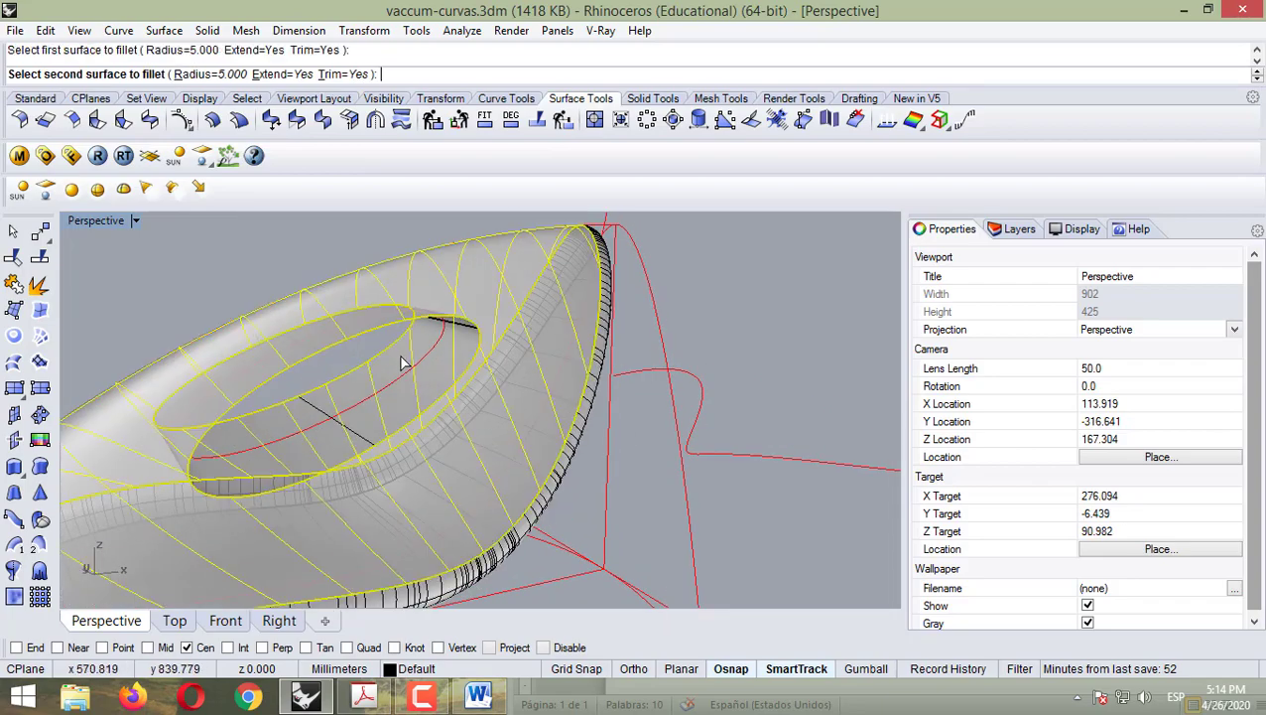
{"action": "right_click_drag", "start_coordinate": [403, 363], "coordinate": [371, 491]}
{"action": "left_click", "coordinate": [367, 486]}
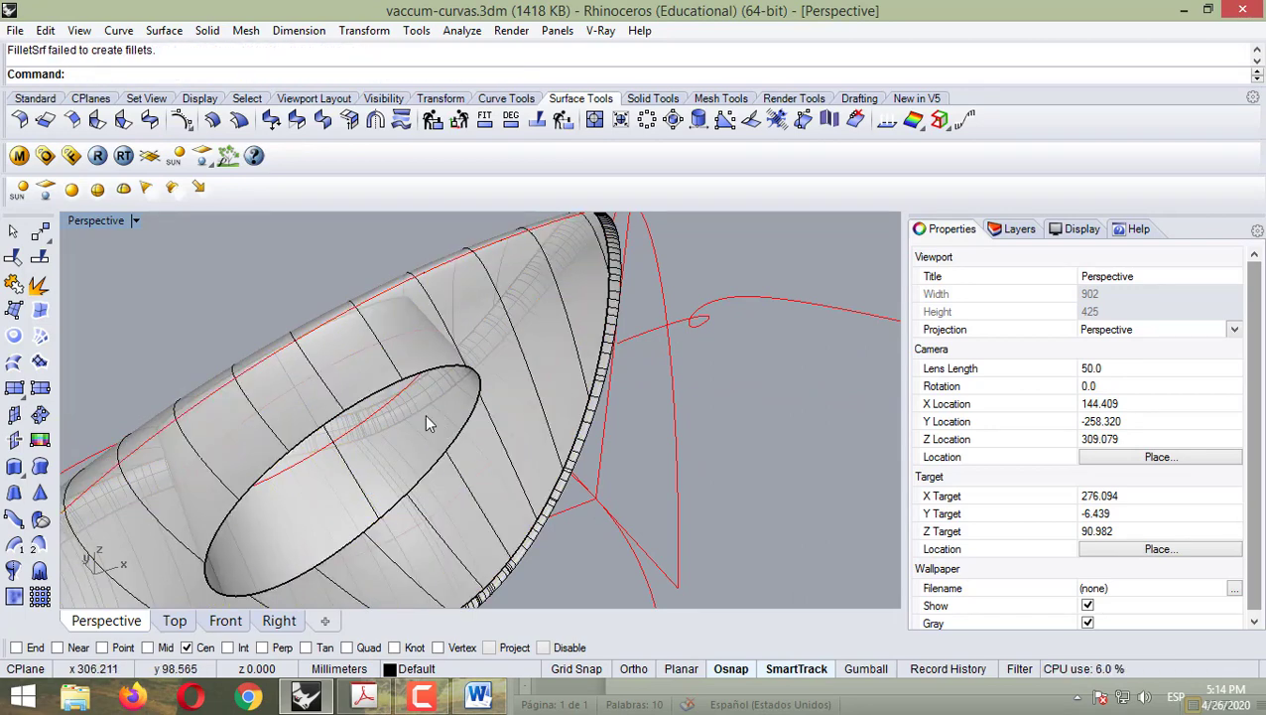
- Undo the last completed surface fillet, then redo it to restore the rounded edge along the body's underside
{"action": "left_click", "coordinate": [46, 31]}
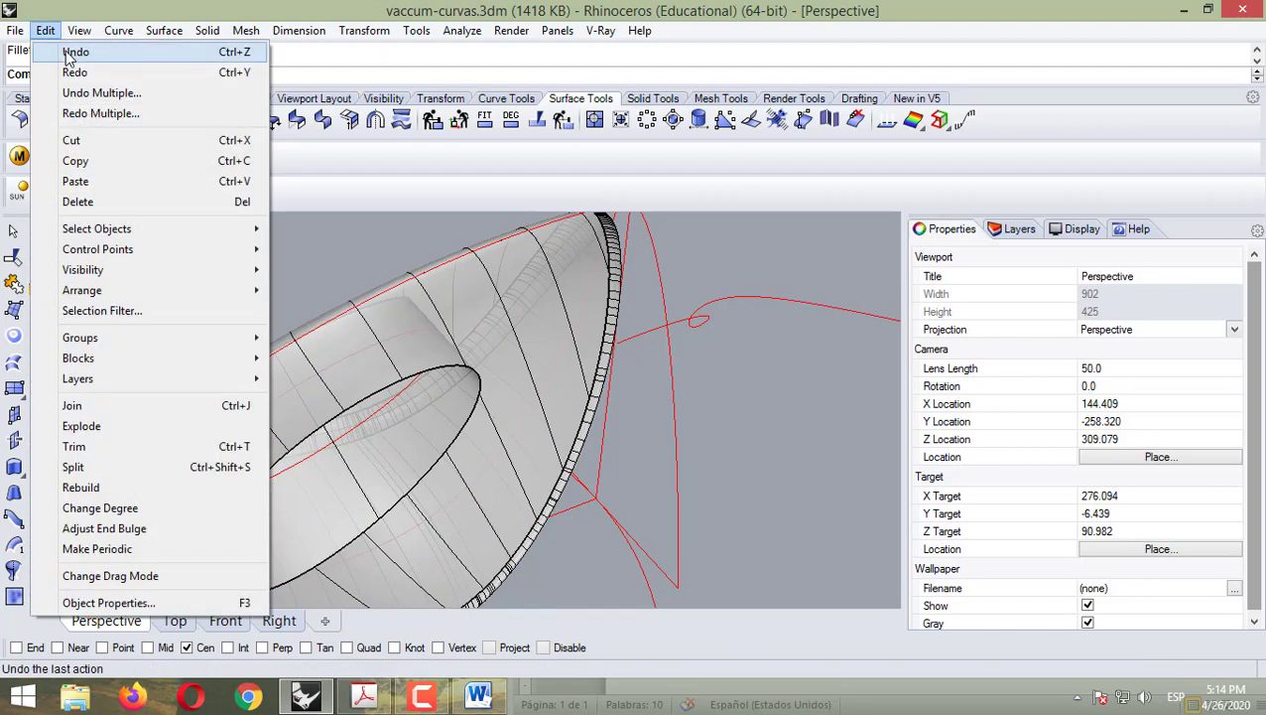
{"action": "left_click", "coordinate": [69, 48]}
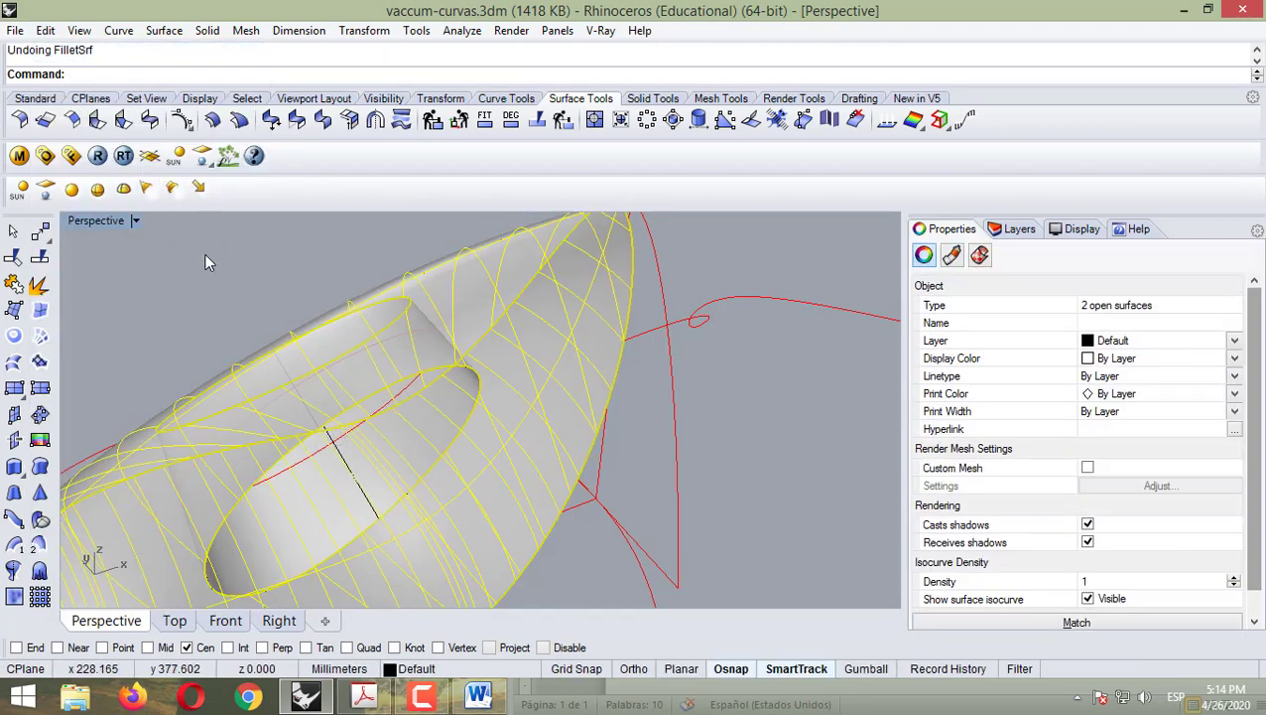
{"action": "left_click", "coordinate": [45, 31]}
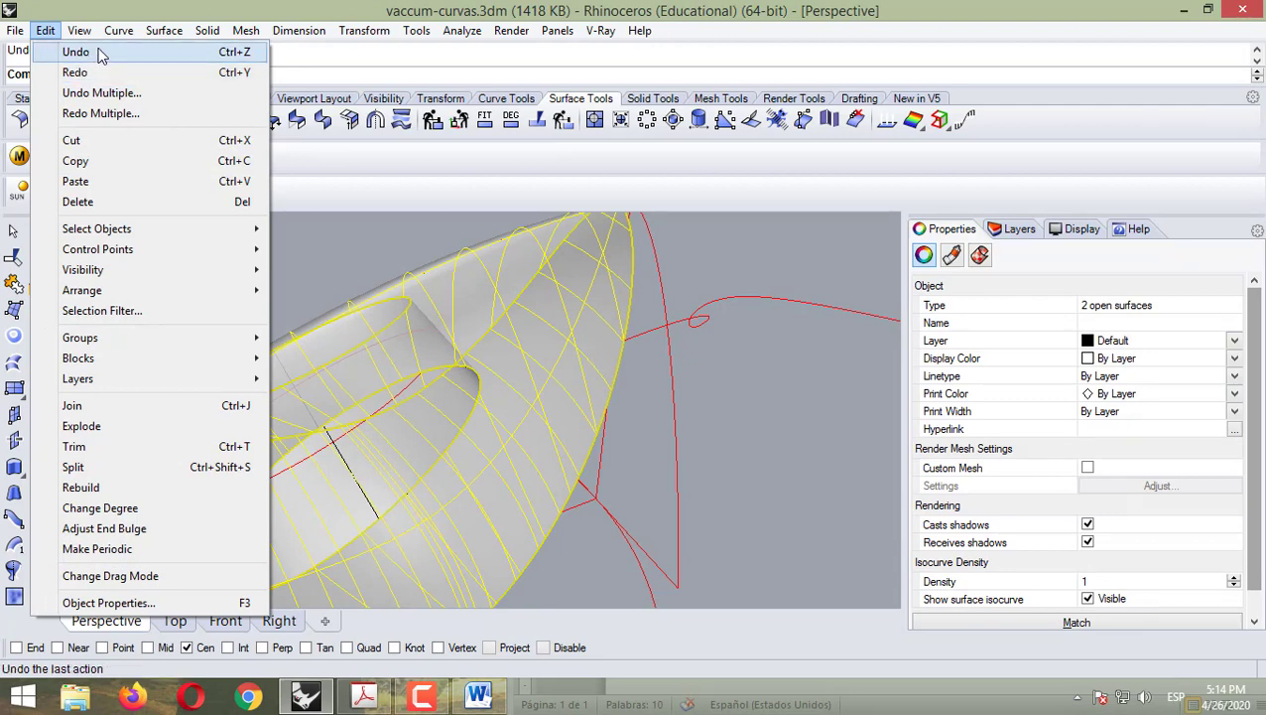
{"action": "left_click", "coordinate": [223, 82]}
{"action": "right_click_drag", "start_coordinate": [647, 390], "coordinate": [642, 333]}
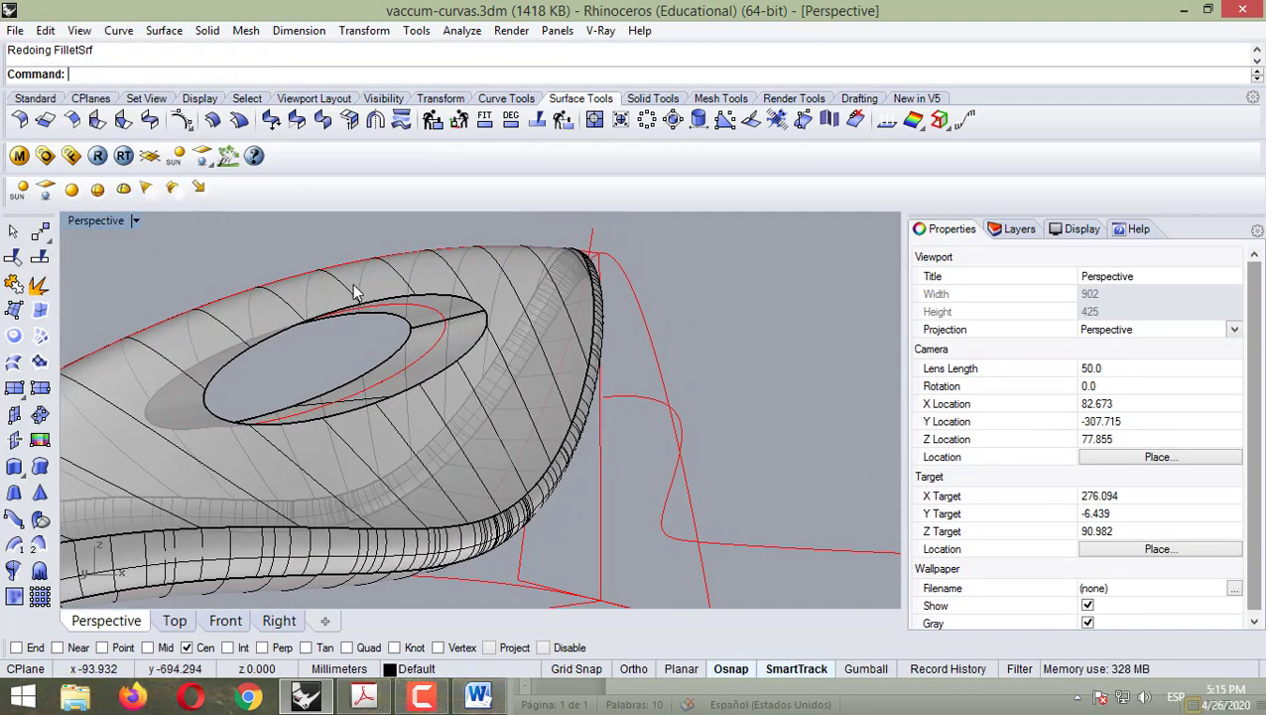
{"action": "right_click_drag", "start_coordinate": [289, 257], "coordinate": [283, 291]}
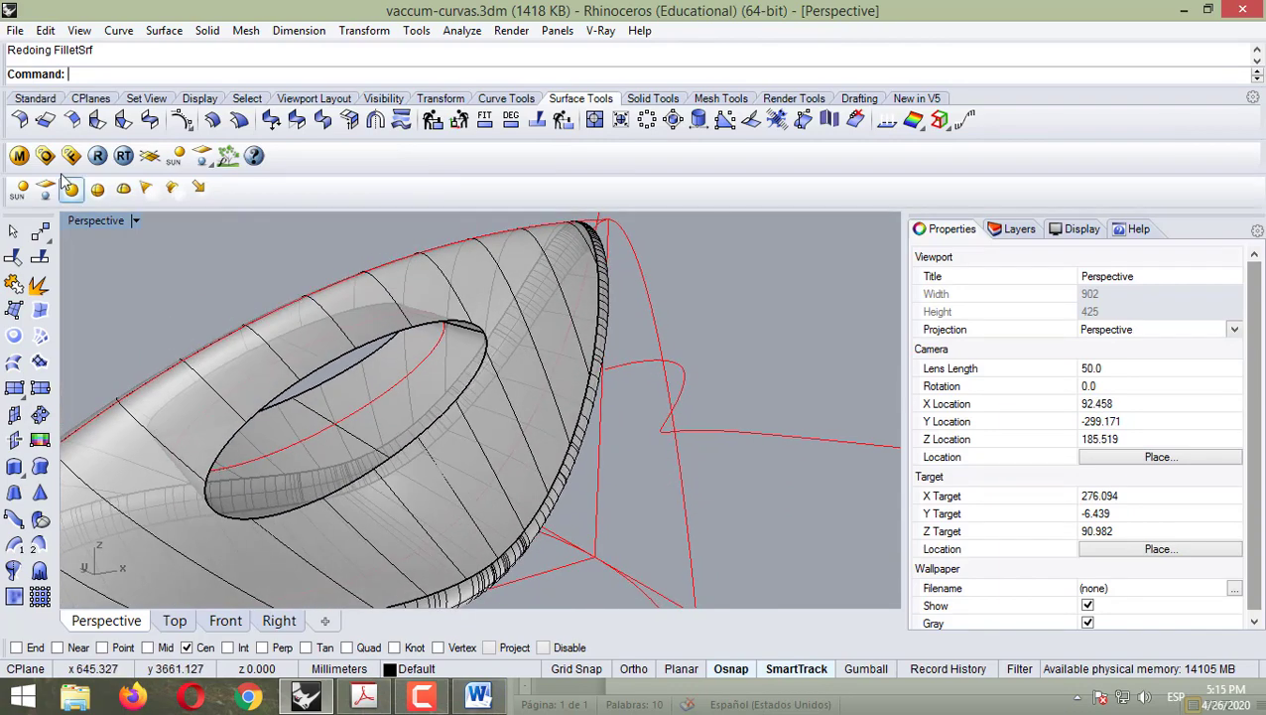
- Fillet the near rim of the handle hole with a 5 mm radius, picking the inner wall and then the body surface
{"action": "left_click", "coordinate": [19, 120]}
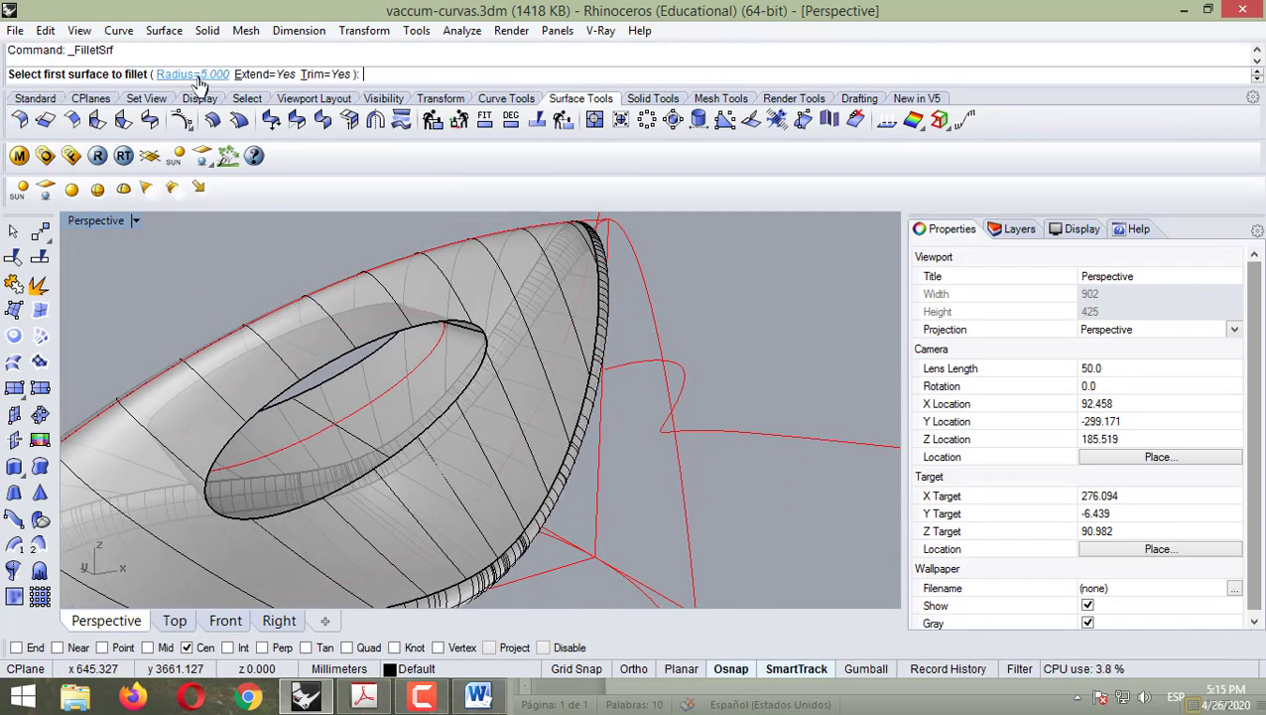
{"action": "right_click_drag", "start_coordinate": [358, 394], "coordinate": [498, 432]}
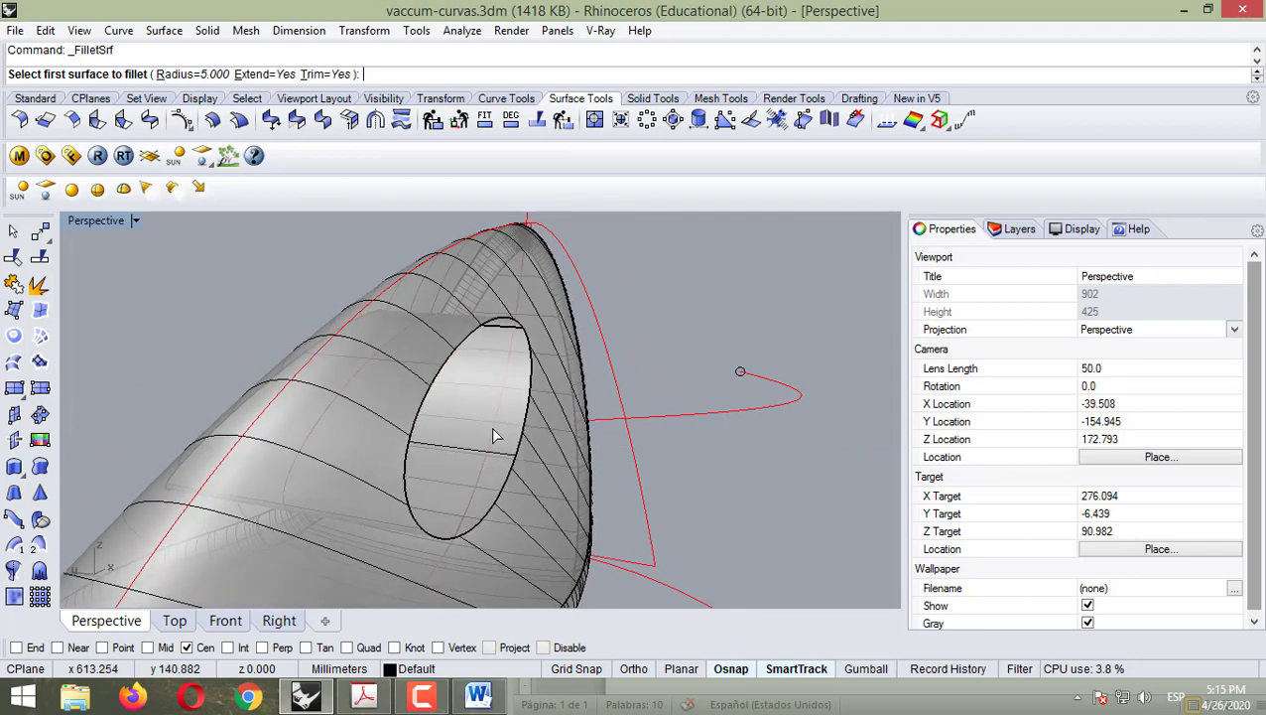
{"action": "left_click", "coordinate": [475, 455]}
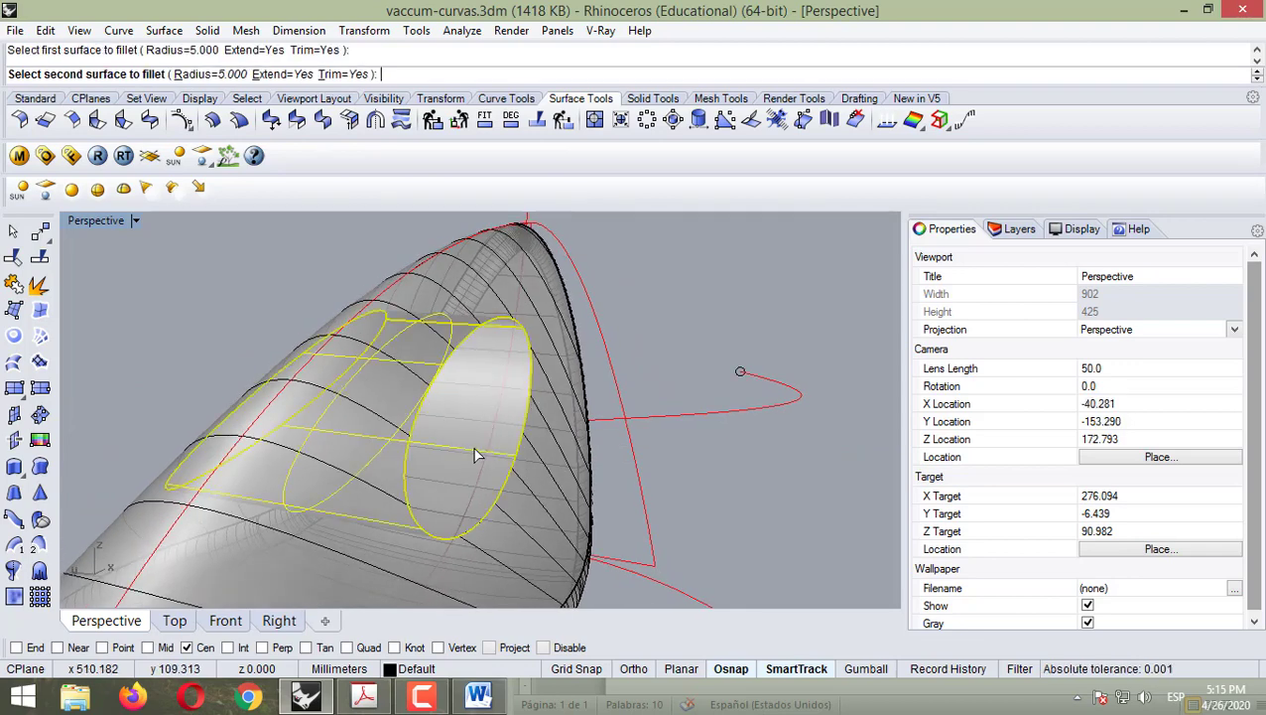
{"action": "left_click", "coordinate": [544, 424]}
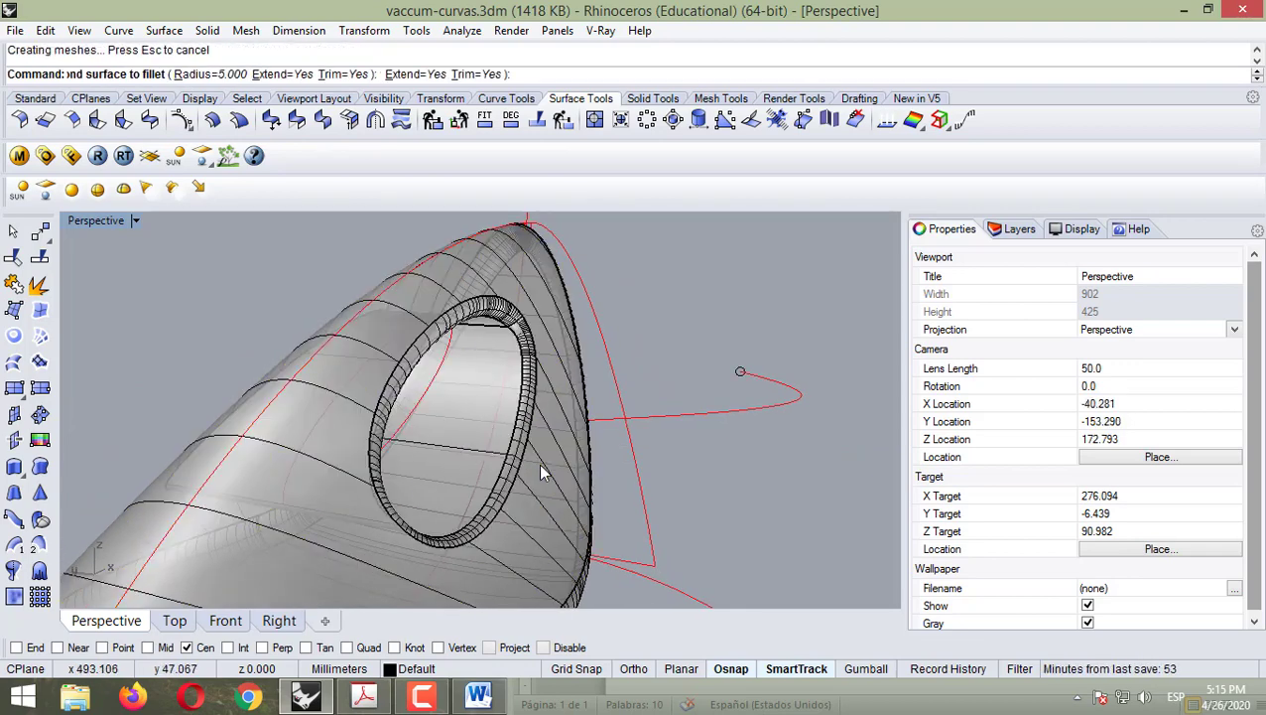
- Fillet the handle hole's rim on the opposite side of the body with the same 5 mm radius
{"action": "right_click_drag", "start_coordinate": [477, 453], "coordinate": [553, 377]}
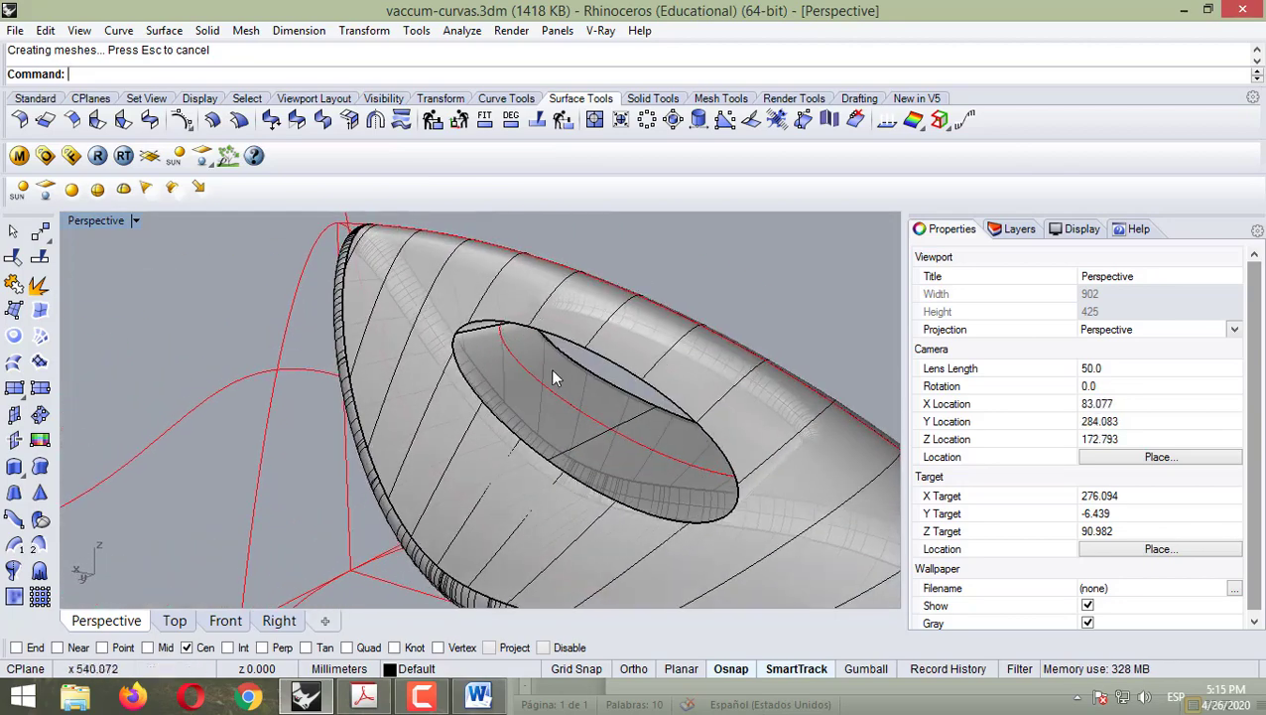
{"action": "left_click", "coordinate": [20, 120]}
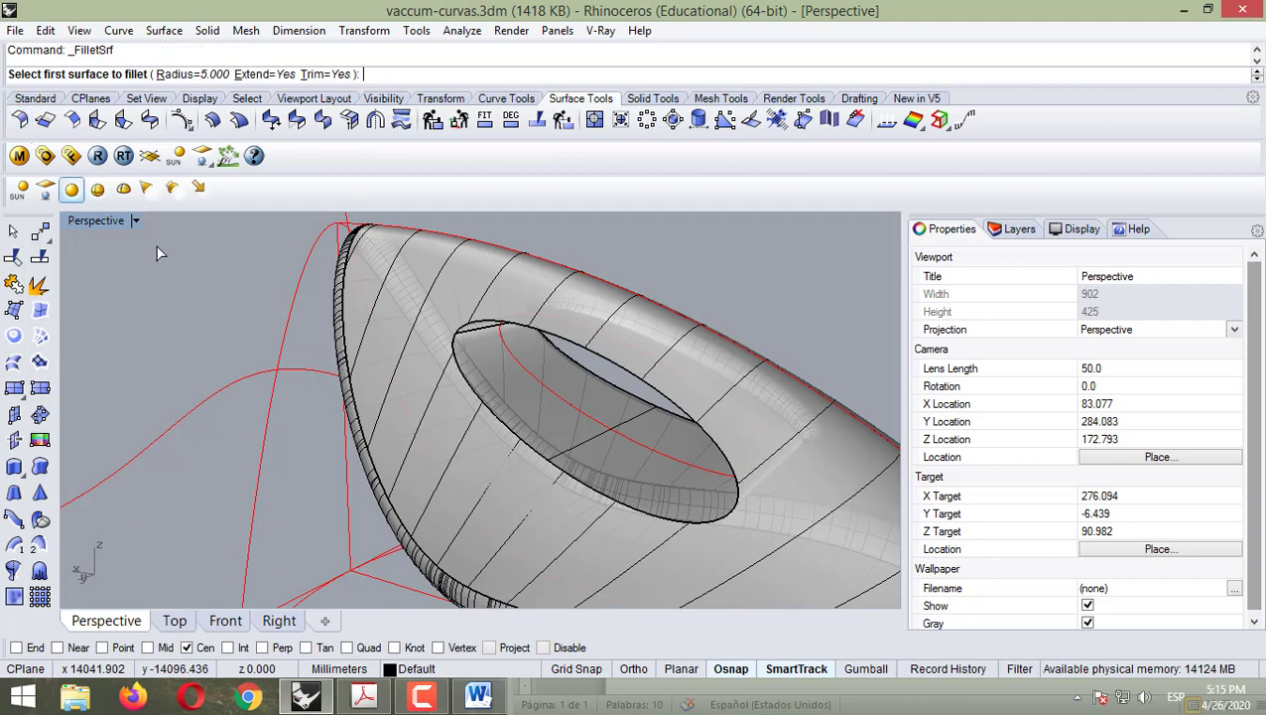
{"action": "left_click", "coordinate": [582, 447]}
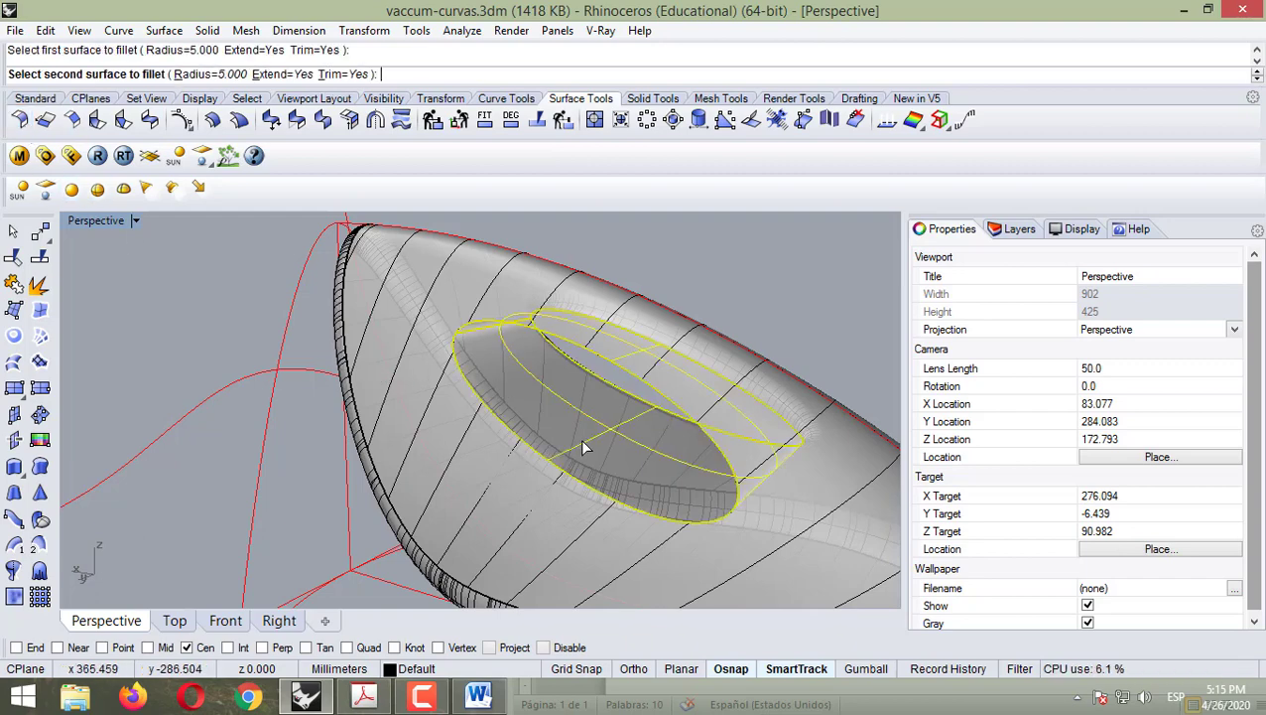
{"action": "left_click", "coordinate": [471, 438]}
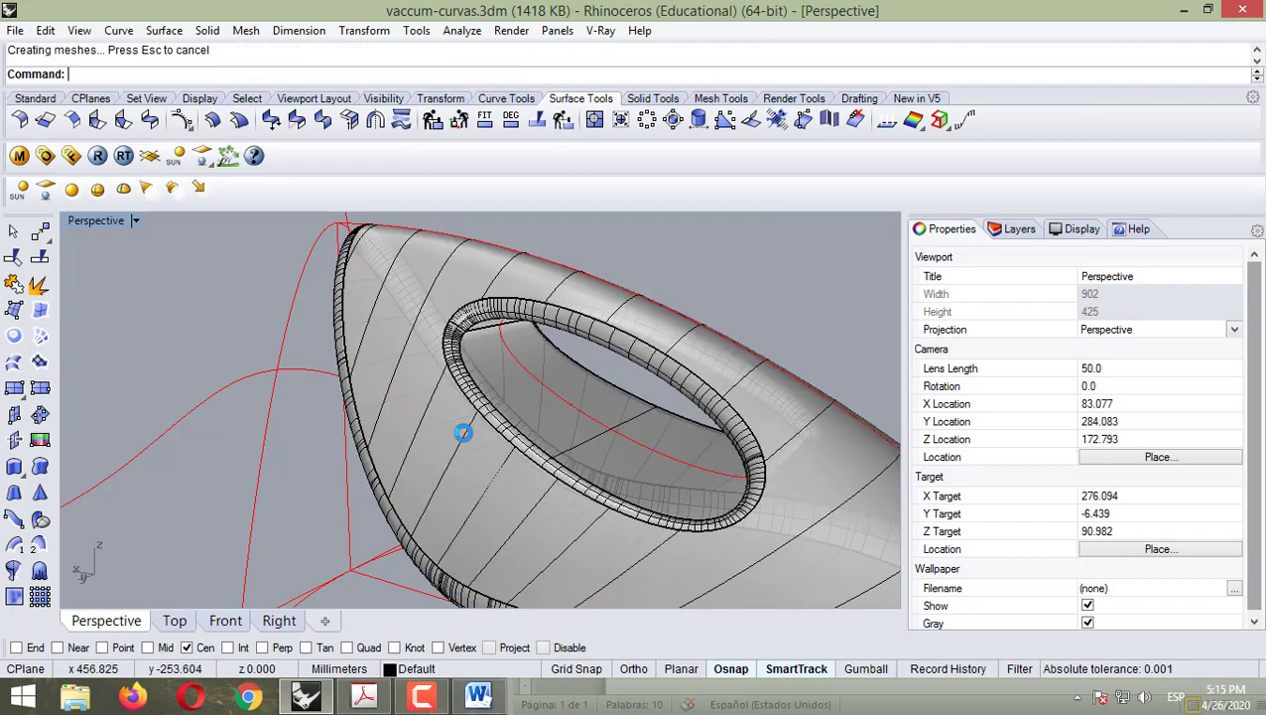
- Examine the filleted body from several sides, comparing the underside fillet's front lower end with the base line in the front view
{"action": "right_click_drag", "start_coordinate": [399, 405], "coordinate": [453, 404]}
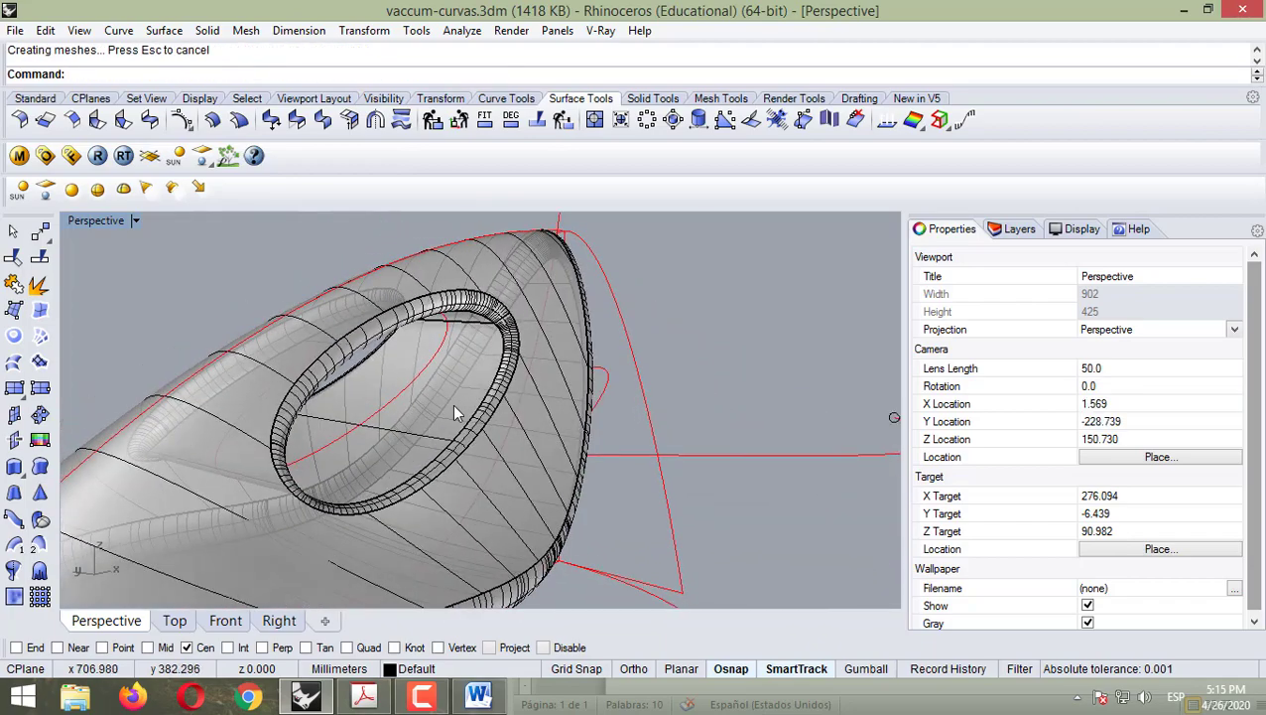
{"action": "scroll", "coordinate": [466, 417], "scroll_direction": "down", "scroll_amount": 3}
{"action": "scroll", "coordinate": [493, 448], "scroll_direction": "down", "scroll_amount": 3}
{"action": "right_click_drag", "start_coordinate": [493, 449], "coordinate": [411, 499]}
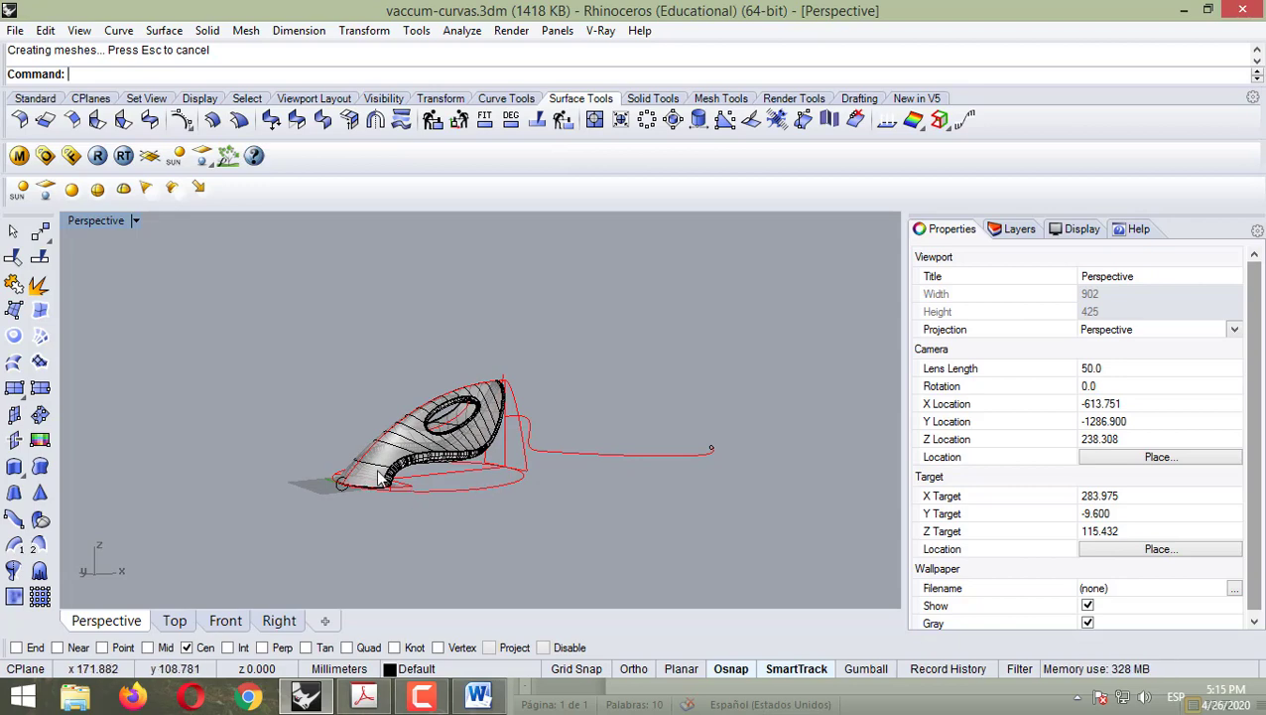
{"action": "scroll", "coordinate": [447, 460], "scroll_direction": "up", "scroll_amount": 5}
{"action": "scroll", "coordinate": [340, 502], "scroll_direction": "down", "scroll_amount": 3}
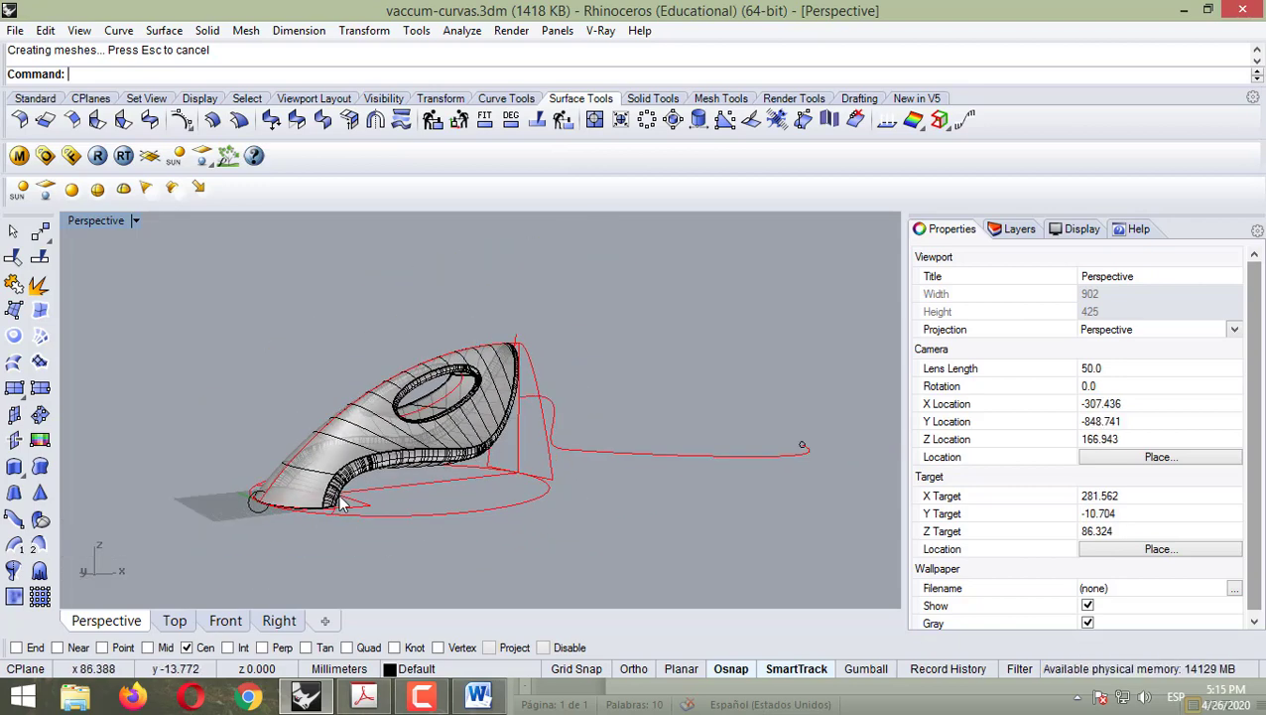
{"action": "scroll", "coordinate": [341, 502], "scroll_direction": "up", "scroll_amount": 5}
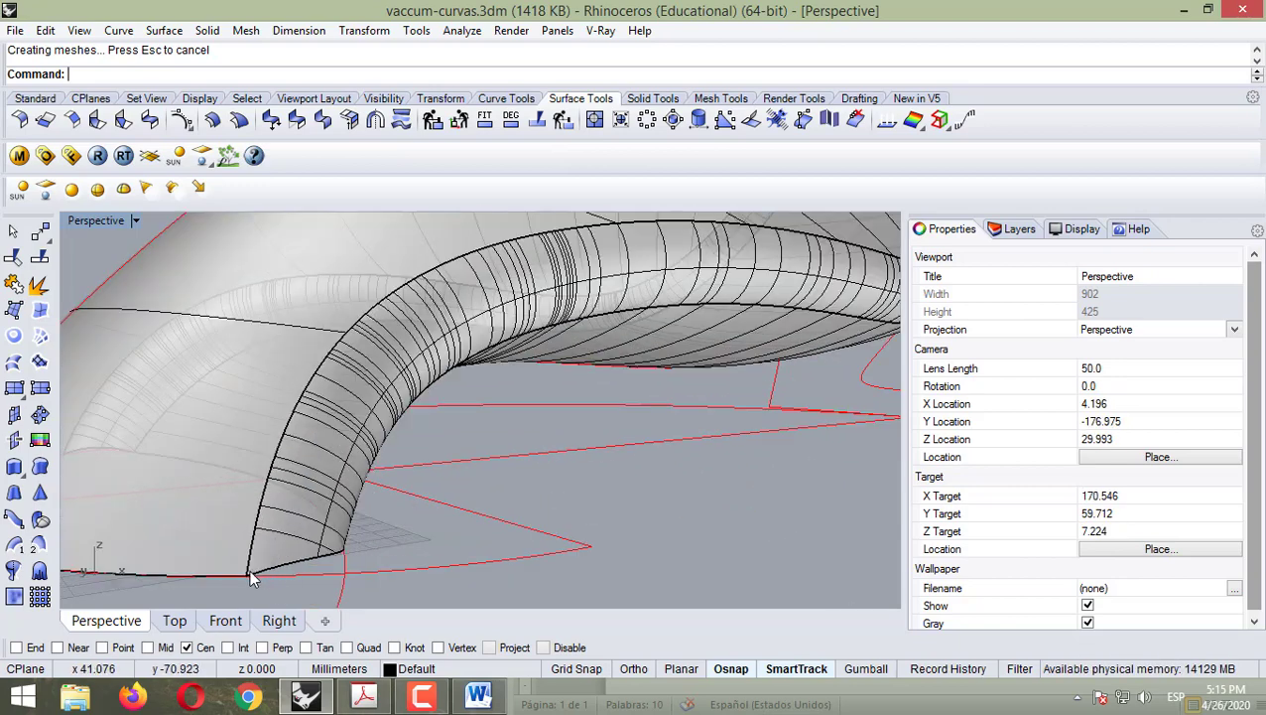
{"action": "left_click", "coordinate": [225, 622]}
{"action": "scroll", "coordinate": [474, 485], "scroll_direction": "up", "scroll_amount": 8}
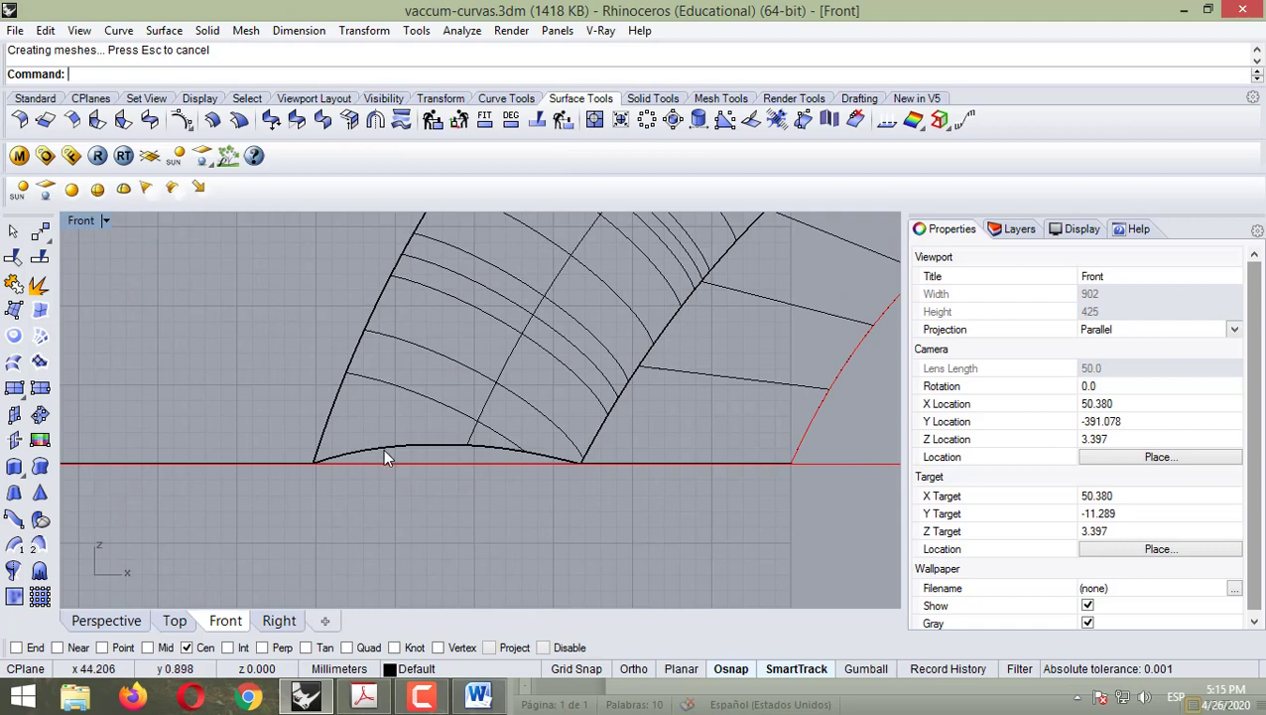
{"action": "left_click", "coordinate": [387, 458]}
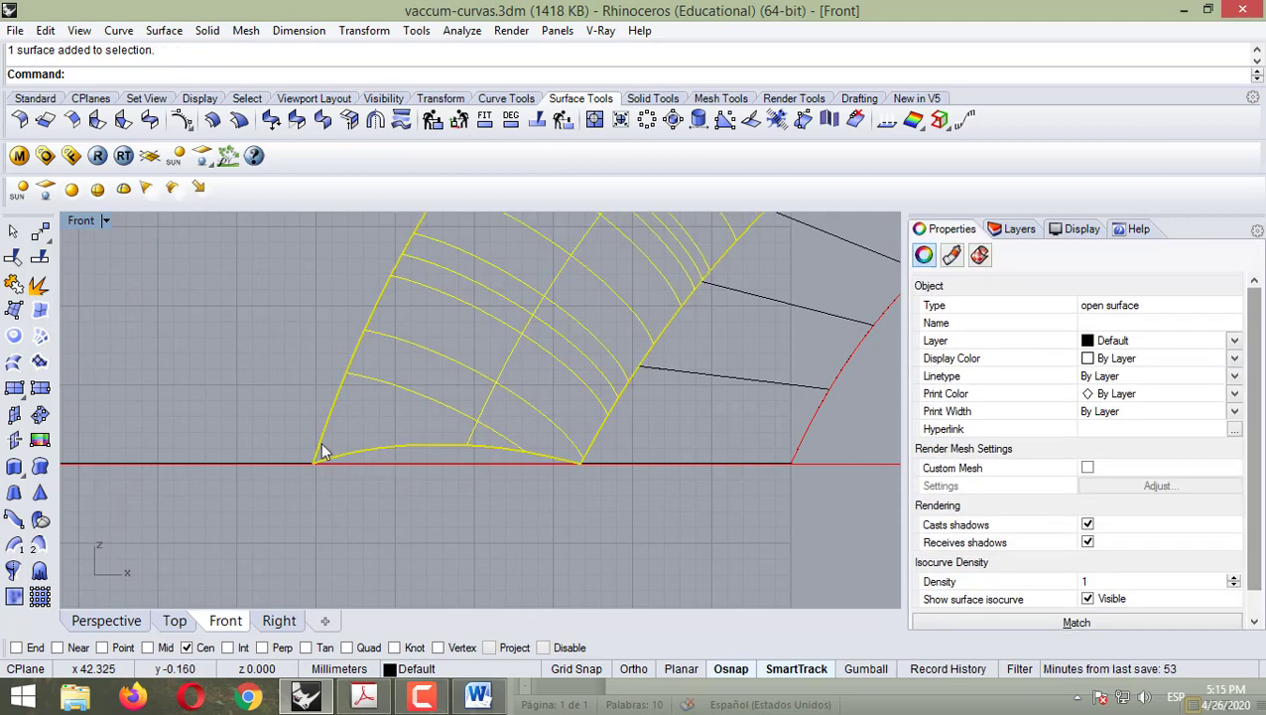
{"action": "left_click", "coordinate": [480, 492]}
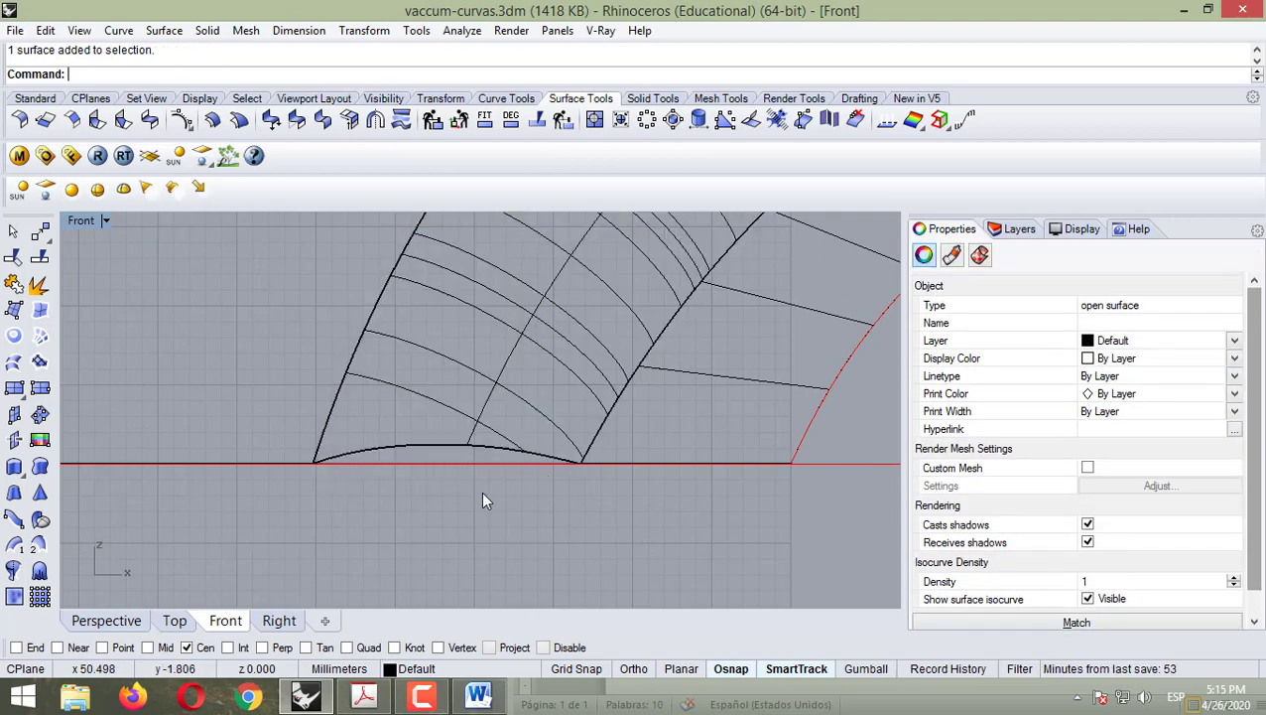
{"action": "left_click", "coordinate": [105, 621]}
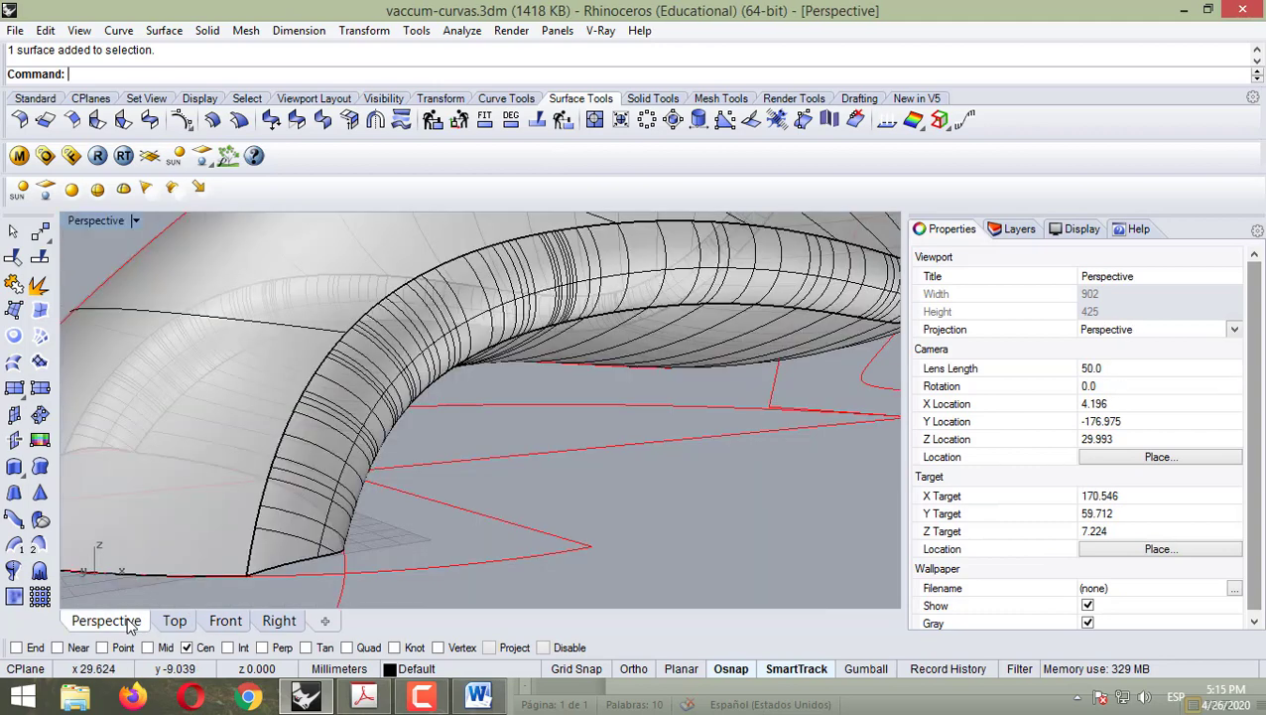
{"action": "right_click_drag", "start_coordinate": [484, 547], "coordinate": [473, 562]}
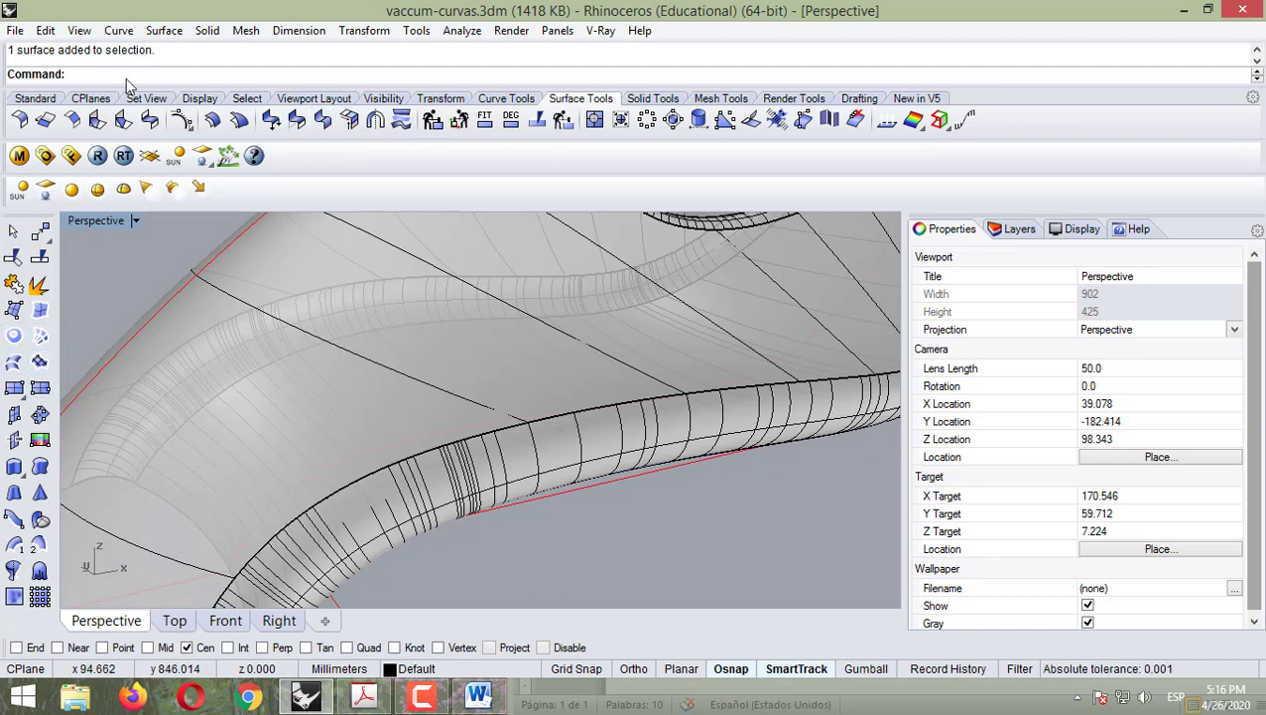
- Extend the underside fillet surface downward from its lower end edge at the nozzle, using the extension factor 1.000
{"action": "left_click", "coordinate": [166, 35]}
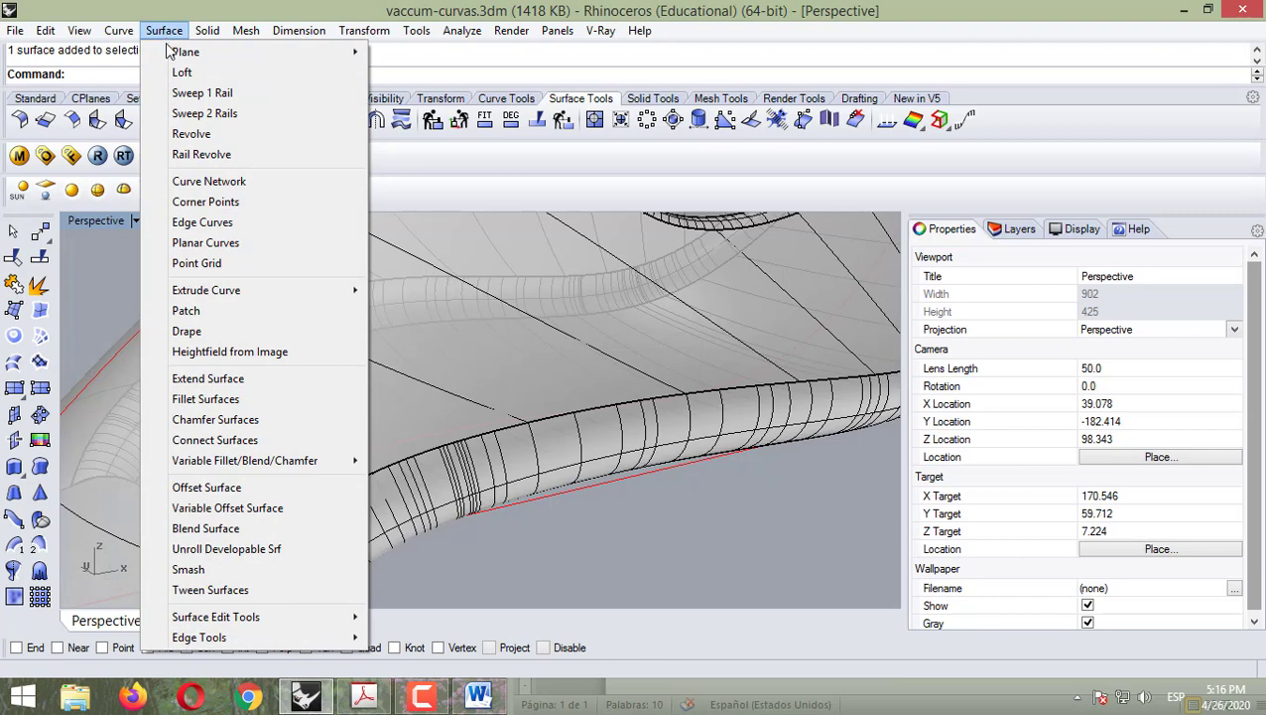
{"action": "left_click", "coordinate": [207, 380]}
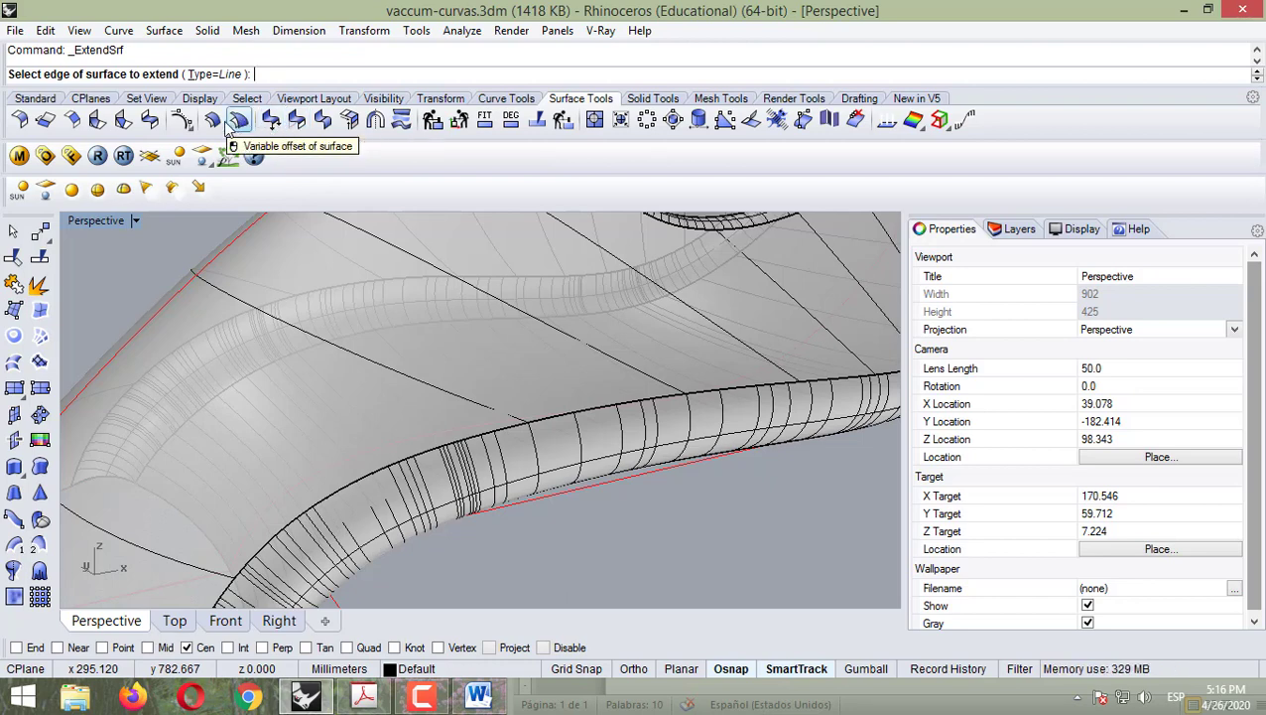
{"action": "scroll", "coordinate": [196, 347], "scroll_direction": "down", "scroll_amount": 6}
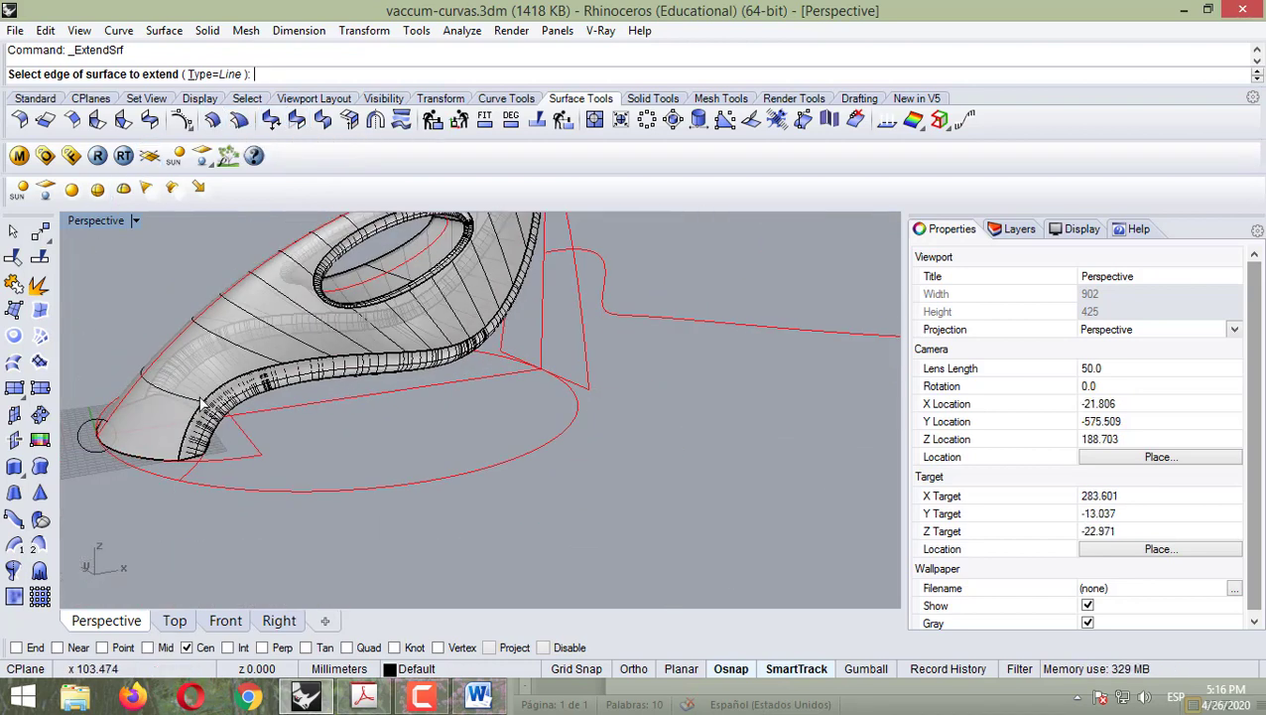
{"action": "scroll", "coordinate": [165, 501], "scroll_direction": "up", "scroll_amount": 6}
{"action": "scroll", "coordinate": [301, 375], "scroll_direction": "up", "scroll_amount": 5}
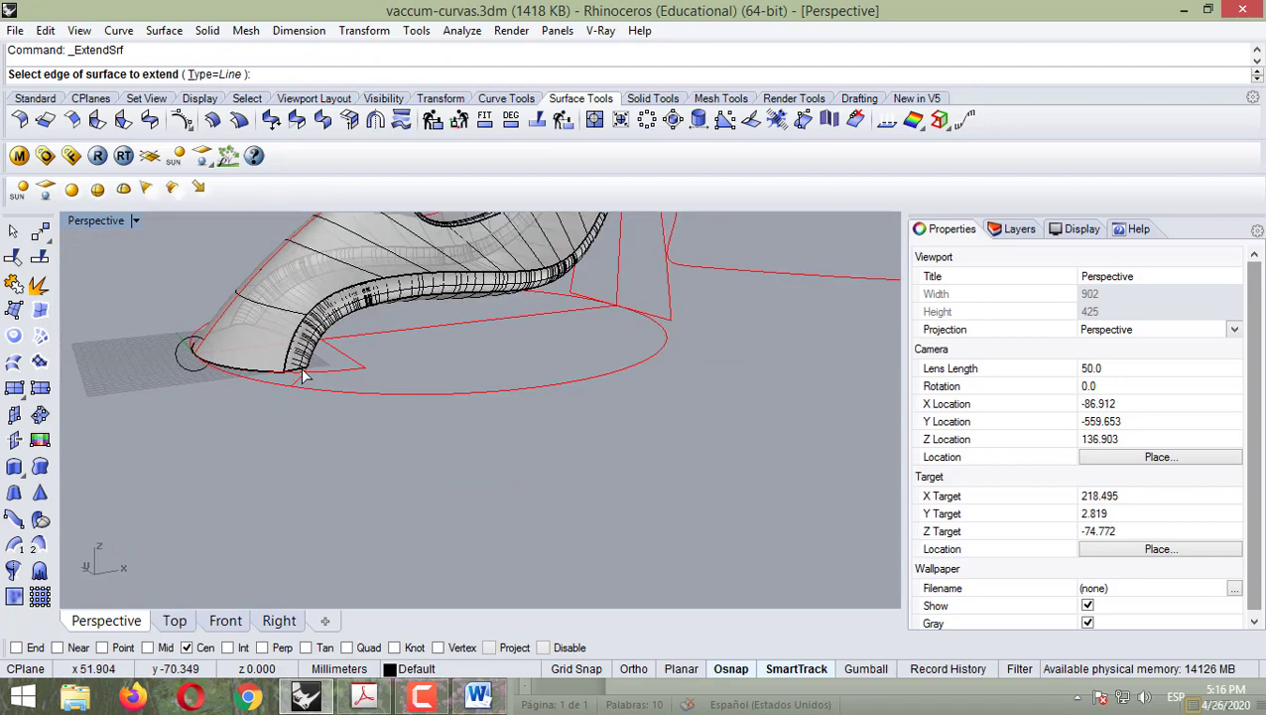
{"action": "scroll", "coordinate": [88, 134], "scroll_direction": "down", "scroll_amount": 2}
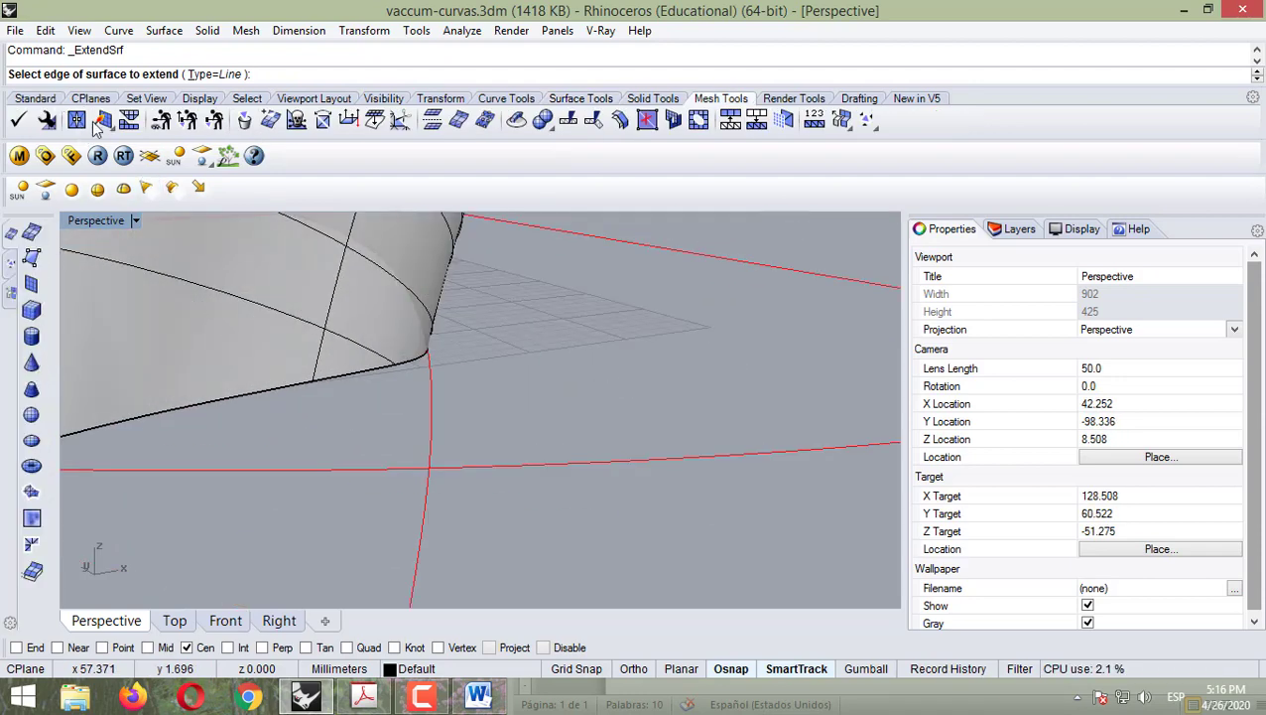
{"action": "scroll", "coordinate": [362, 367], "scroll_direction": "down", "scroll_amount": 4}
{"action": "scroll", "coordinate": [320, 372], "scroll_direction": "up", "scroll_amount": 3}
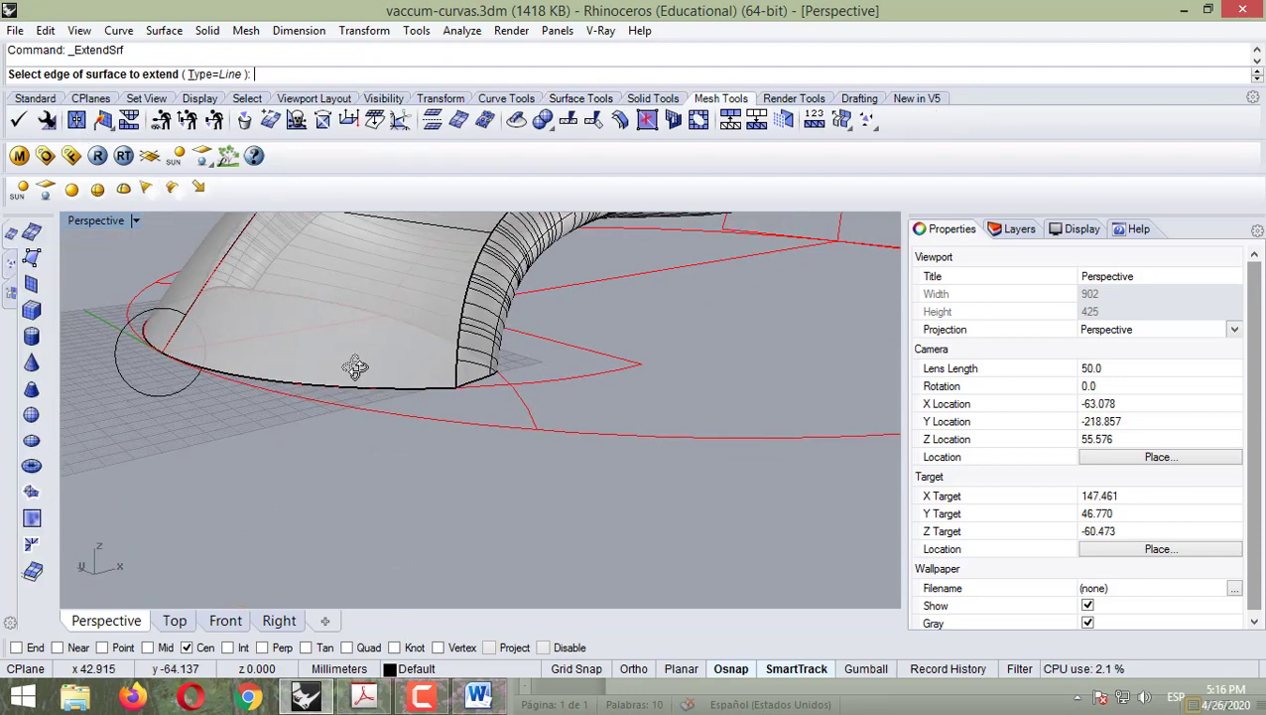
{"action": "scroll", "coordinate": [333, 410], "scroll_direction": "up", "scroll_amount": 2}
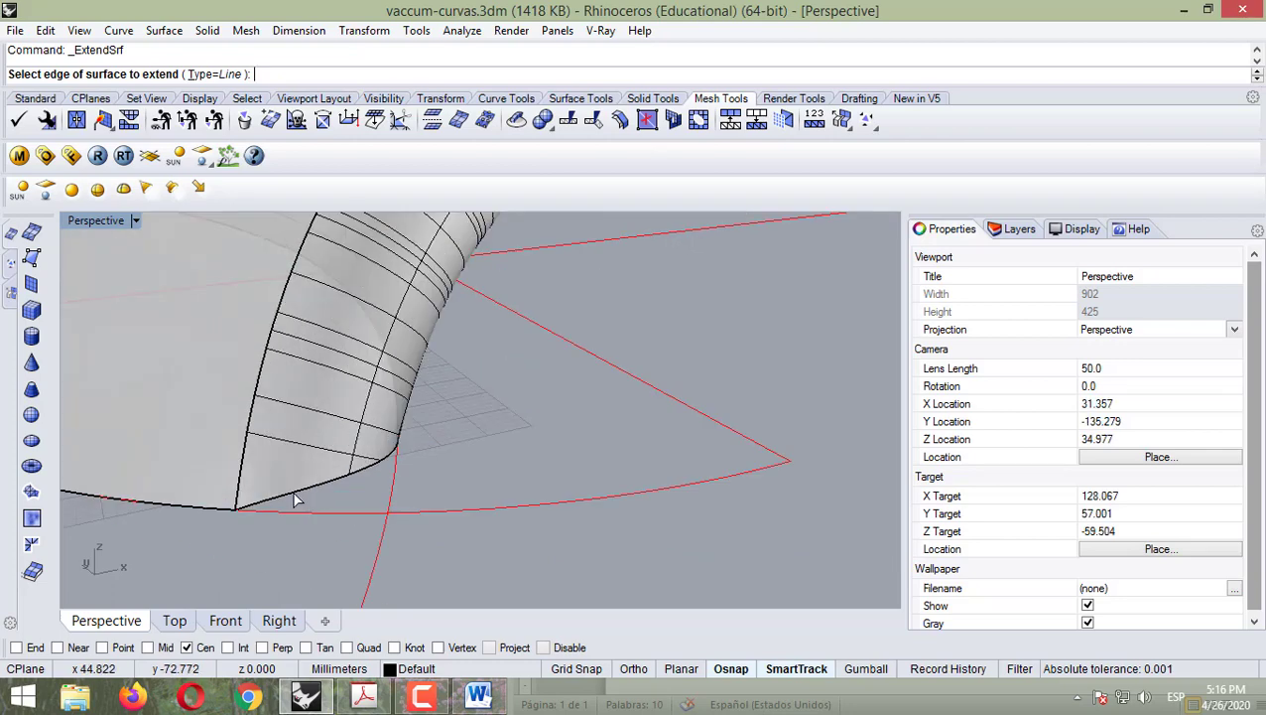
{"action": "left_click", "coordinate": [328, 482]}
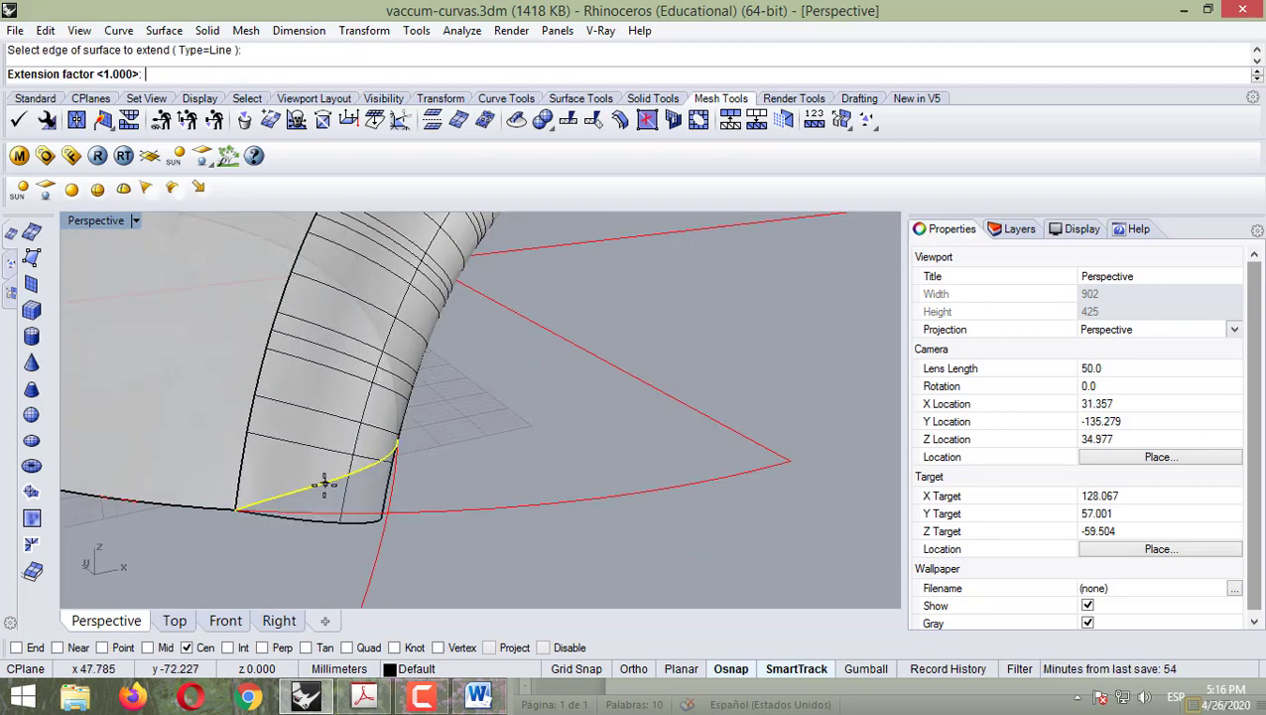
{"action": "right_click_drag", "start_coordinate": [455, 377], "coordinate": [326, 566]}
{"action": "left_click", "coordinate": [229, 621]}
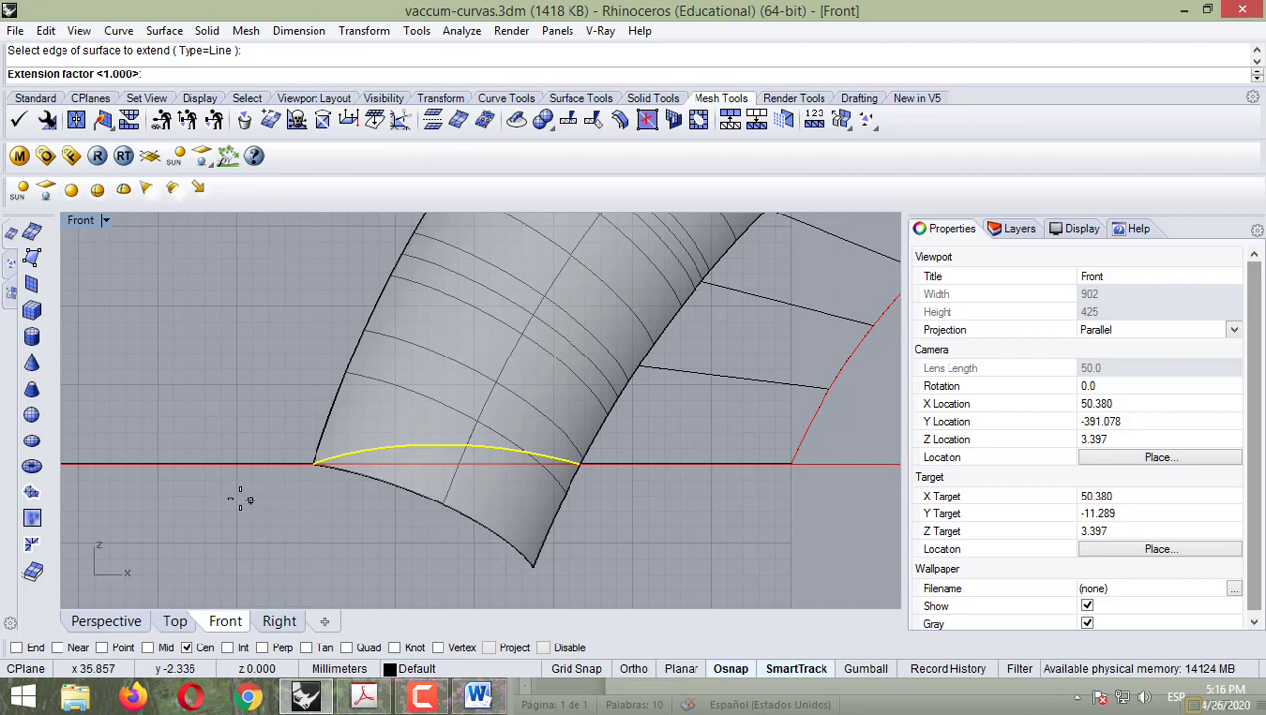
{"action": "left_click", "coordinate": [141, 622]}
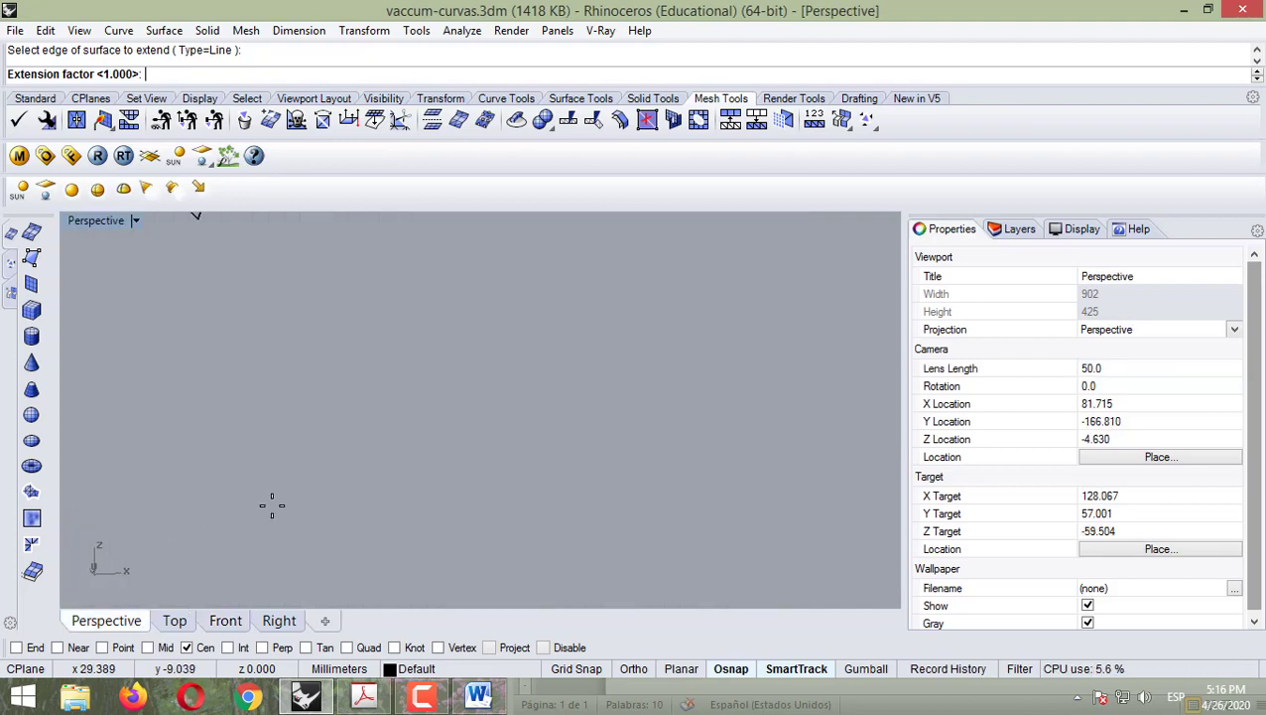
{"action": "right_click_drag", "start_coordinate": [272, 506], "coordinate": [650, 511]}
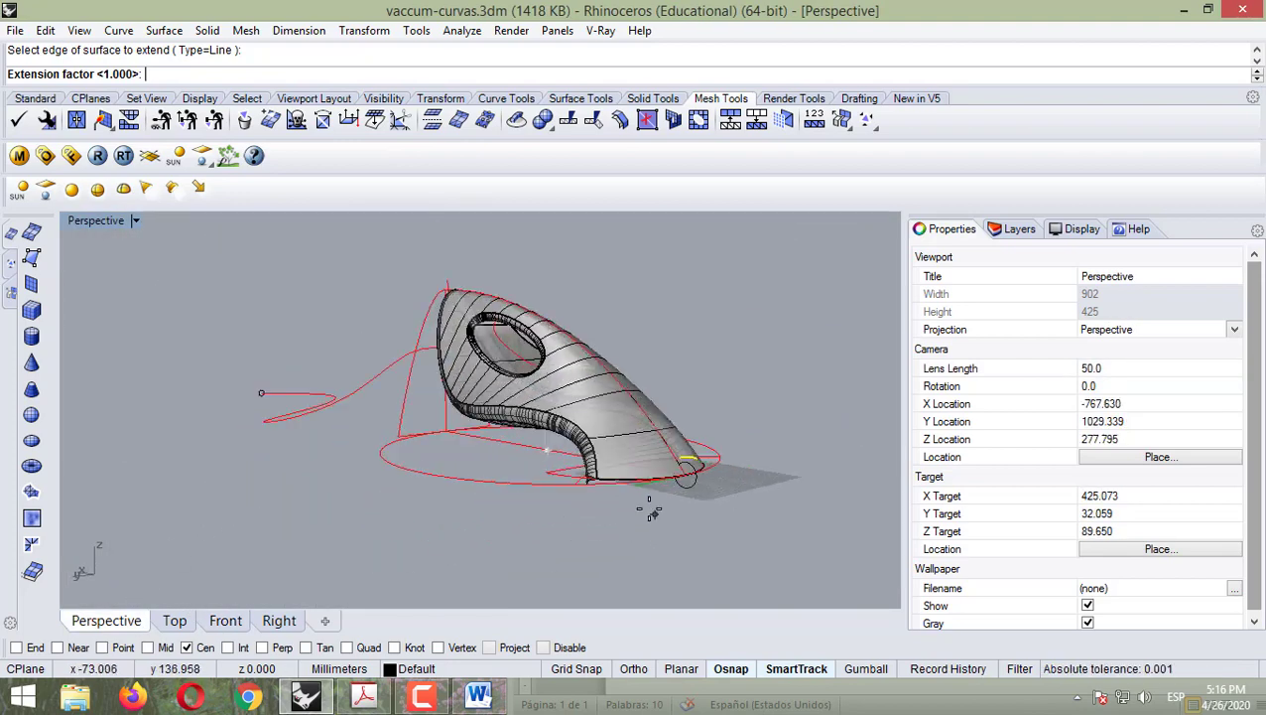
{"action": "scroll", "coordinate": [443, 399], "scroll_direction": "up", "scroll_amount": 8}
{"action": "scroll", "coordinate": [447, 401], "scroll_direction": "down", "scroll_amount": 4}
{"action": "right_click_drag", "start_coordinate": [416, 390], "coordinate": [694, 517]}
{"action": "scroll", "coordinate": [713, 511], "scroll_direction": "up", "scroll_amount": 3}
{"action": "scroll", "coordinate": [666, 498], "scroll_direction": "down", "scroll_amount": 2}
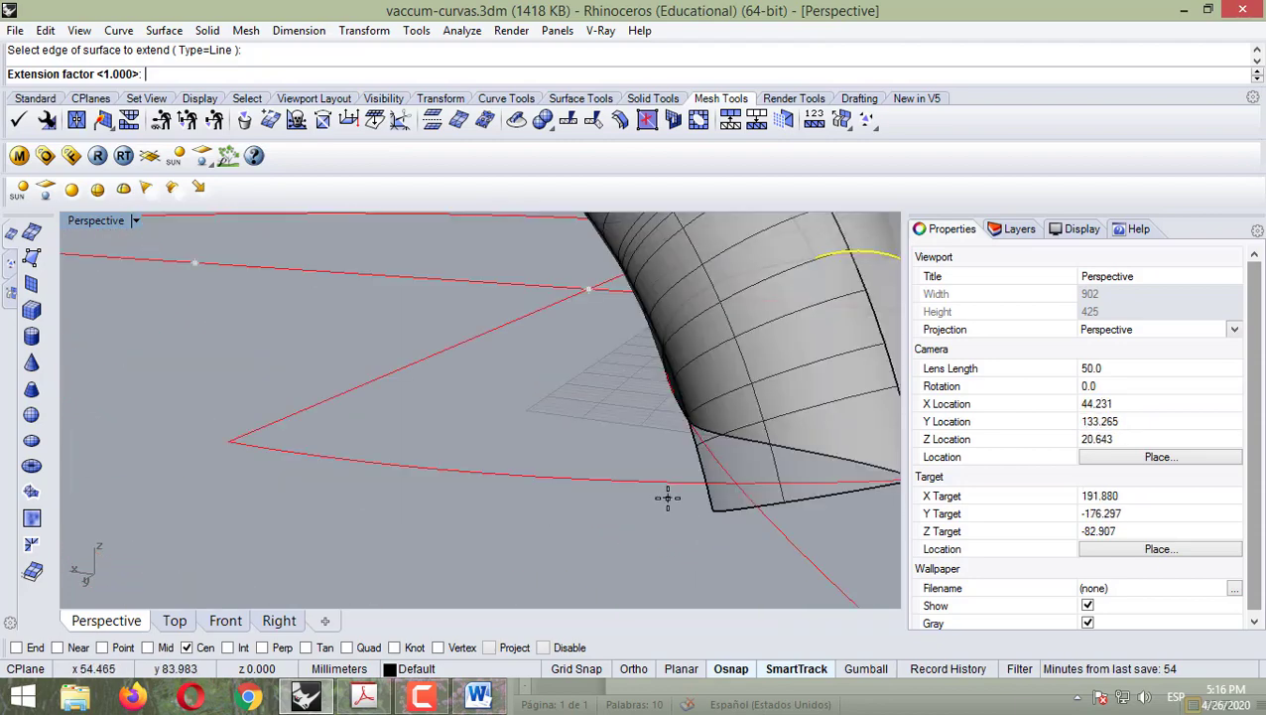
{"action": "scroll", "coordinate": [667, 498], "scroll_direction": "down", "scroll_amount": 2}
{"action": "key", "text": "Return"}
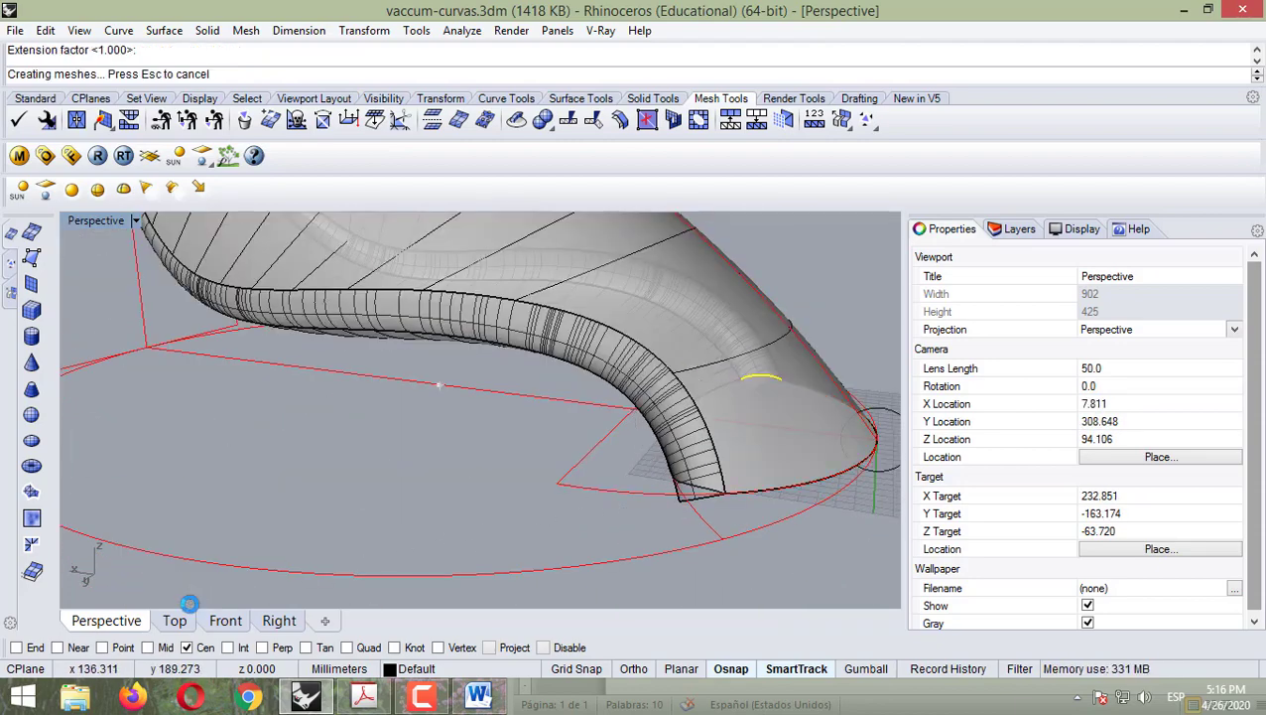
- Extend the lower end edge of the underside fillet on the opposite side of the nozzle by the factor 1.000
{"action": "right_click_drag", "start_coordinate": [566, 551], "coordinate": [190, 448]}
{"action": "scroll", "coordinate": [131, 396], "scroll_direction": "up", "scroll_amount": 3}
{"action": "scroll", "coordinate": [96, 365], "scroll_direction": "down", "scroll_amount": 2}
{"action": "scroll", "coordinate": [275, 388], "scroll_direction": "up", "scroll_amount": 4}
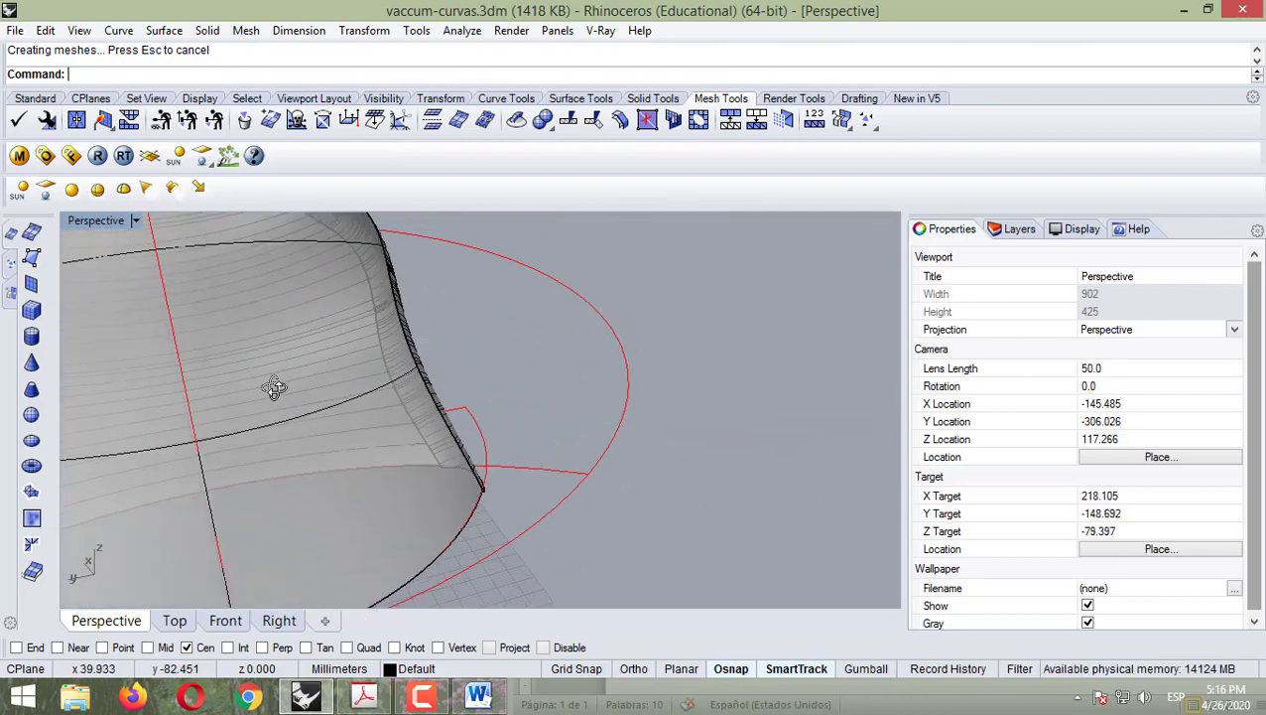
{"action": "right_click_drag", "start_coordinate": [275, 388], "coordinate": [363, 345]}
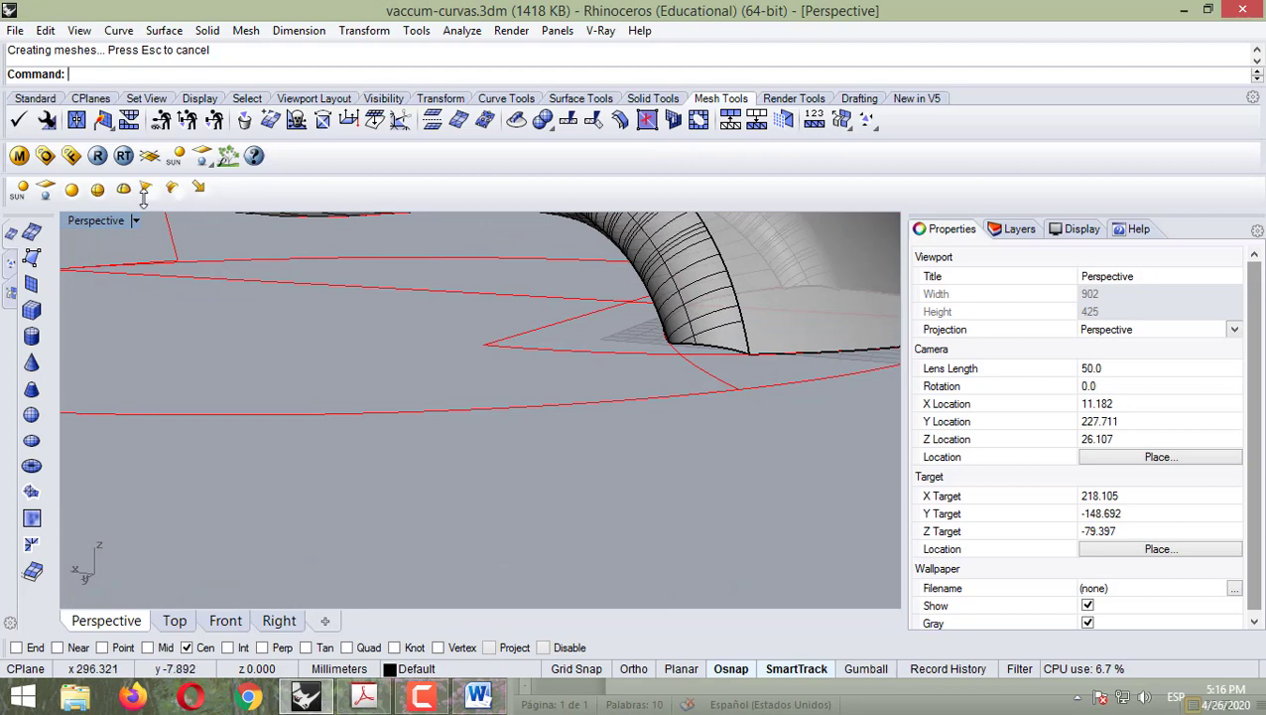
{"action": "left_click", "coordinate": [164, 31]}
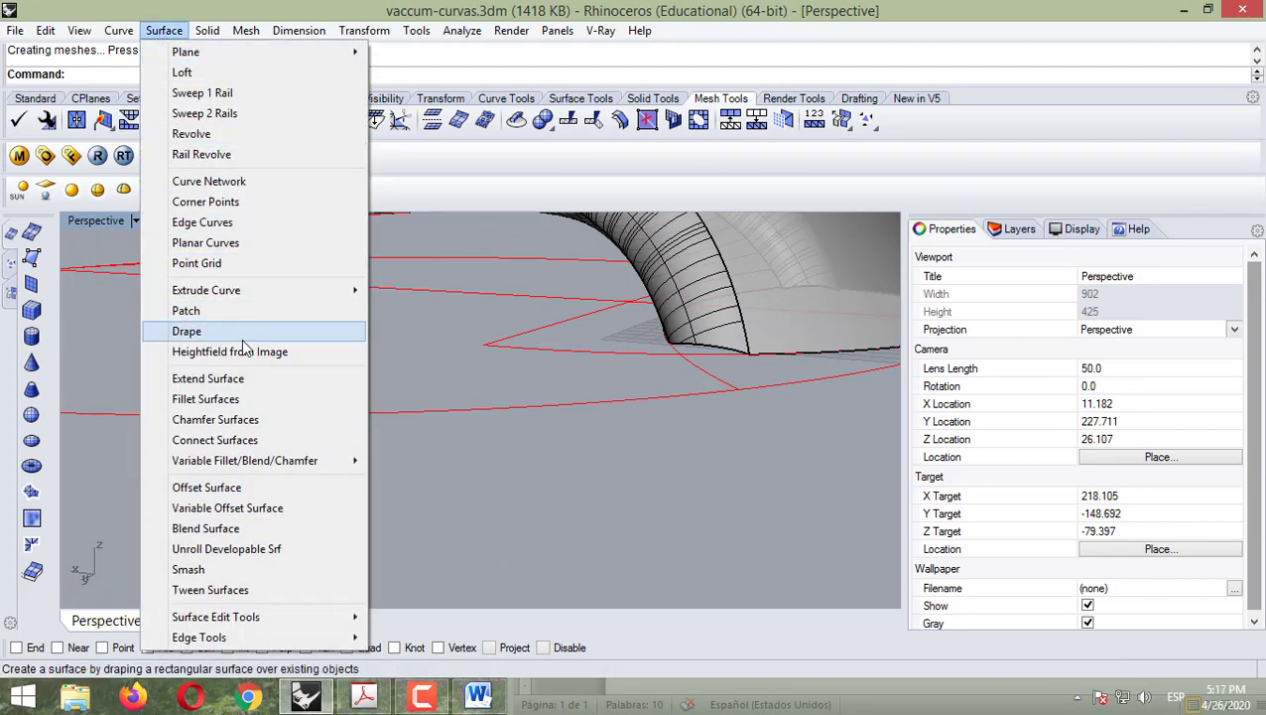
{"action": "left_click", "coordinate": [245, 383]}
{"action": "scroll", "coordinate": [700, 350], "scroll_direction": "up", "scroll_amount": 4}
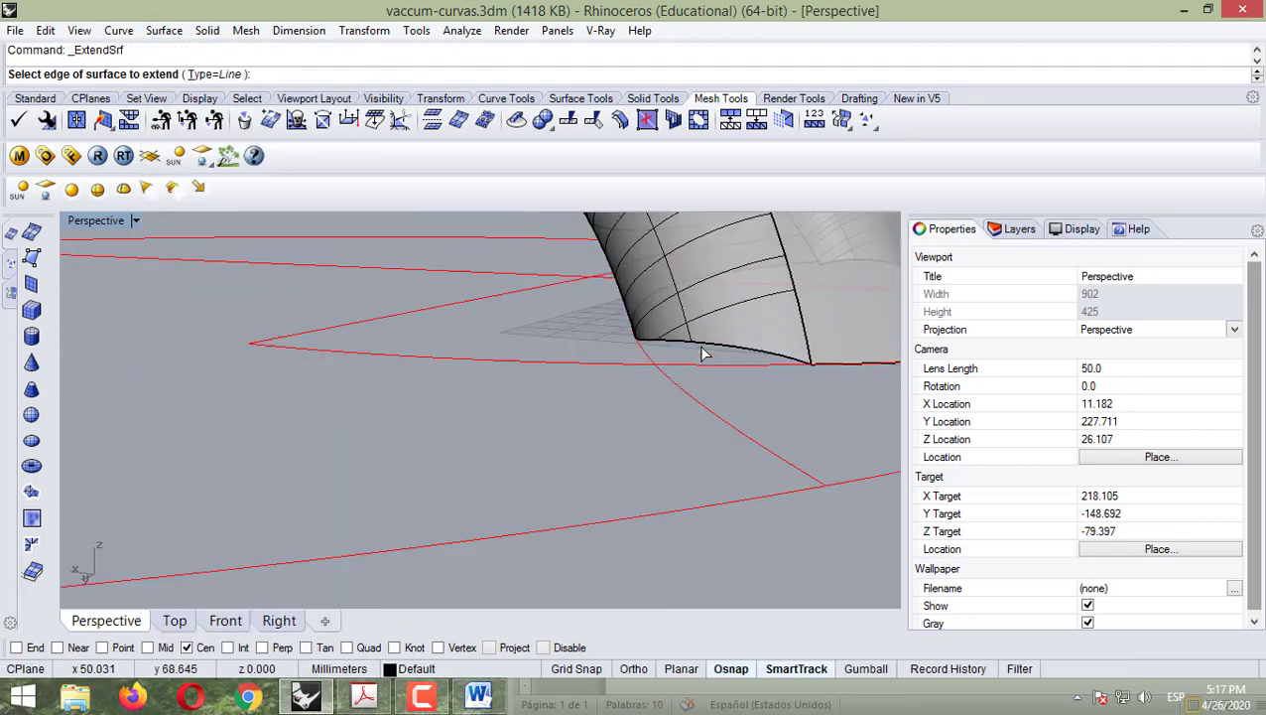
{"action": "left_click", "coordinate": [271, 245]}
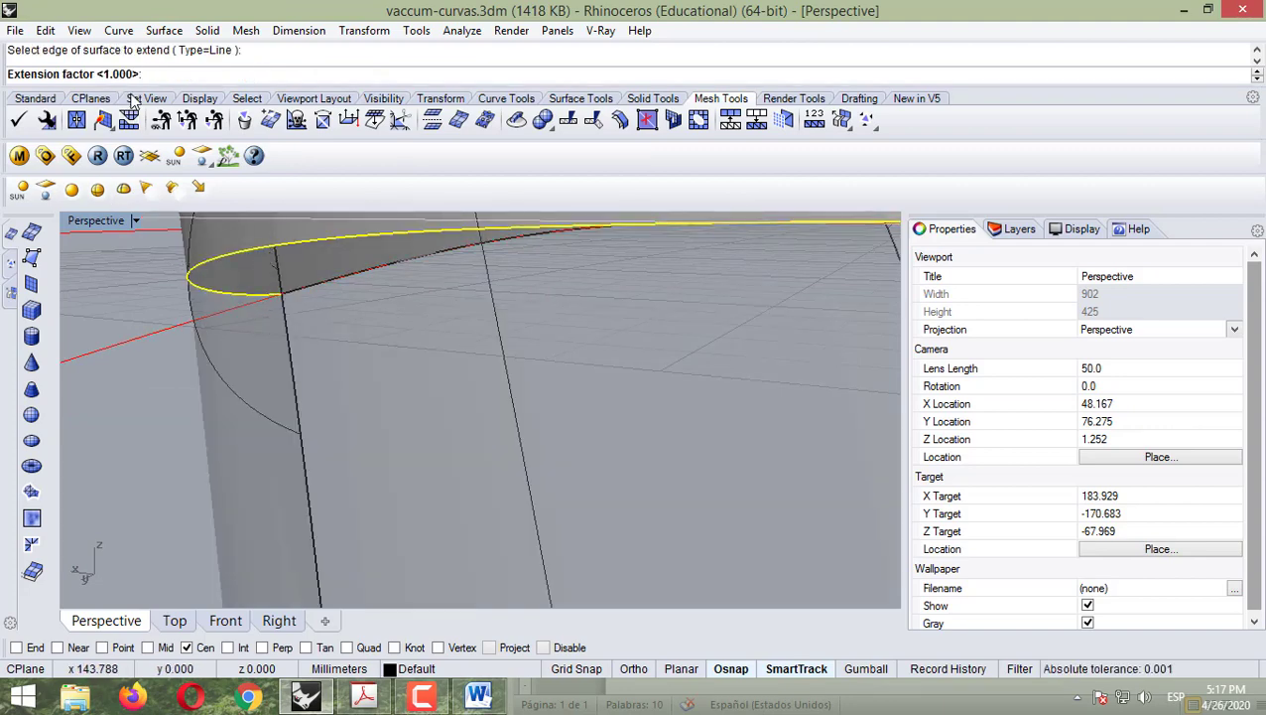
{"action": "left_click", "coordinate": [172, 309]}
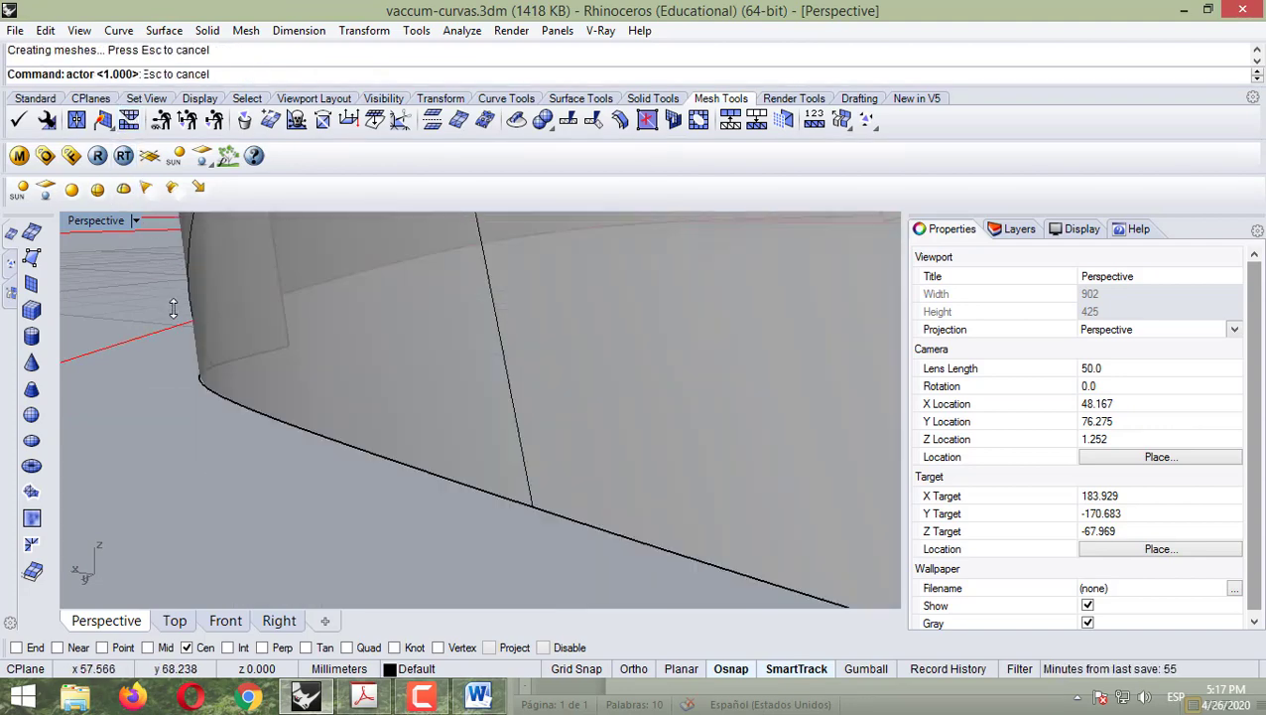
- Extend the already lengthened lower end edge of the underside fillet at the nozzle once more, using the extension factor 1.000
{"action": "scroll", "coordinate": [173, 308], "scroll_direction": "down", "scroll_amount": 6}
{"action": "right_click_drag", "start_coordinate": [357, 343], "coordinate": [380, 346]}
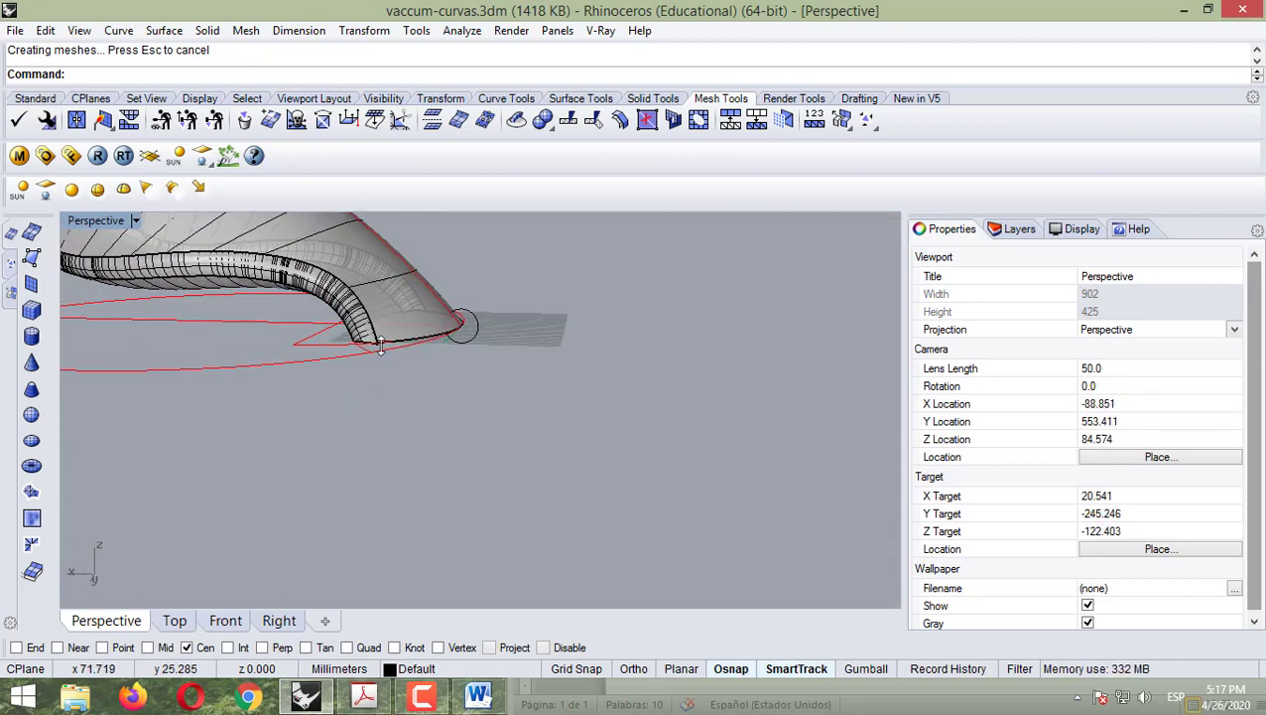
{"action": "scroll", "coordinate": [380, 346], "scroll_direction": "up", "scroll_amount": 5}
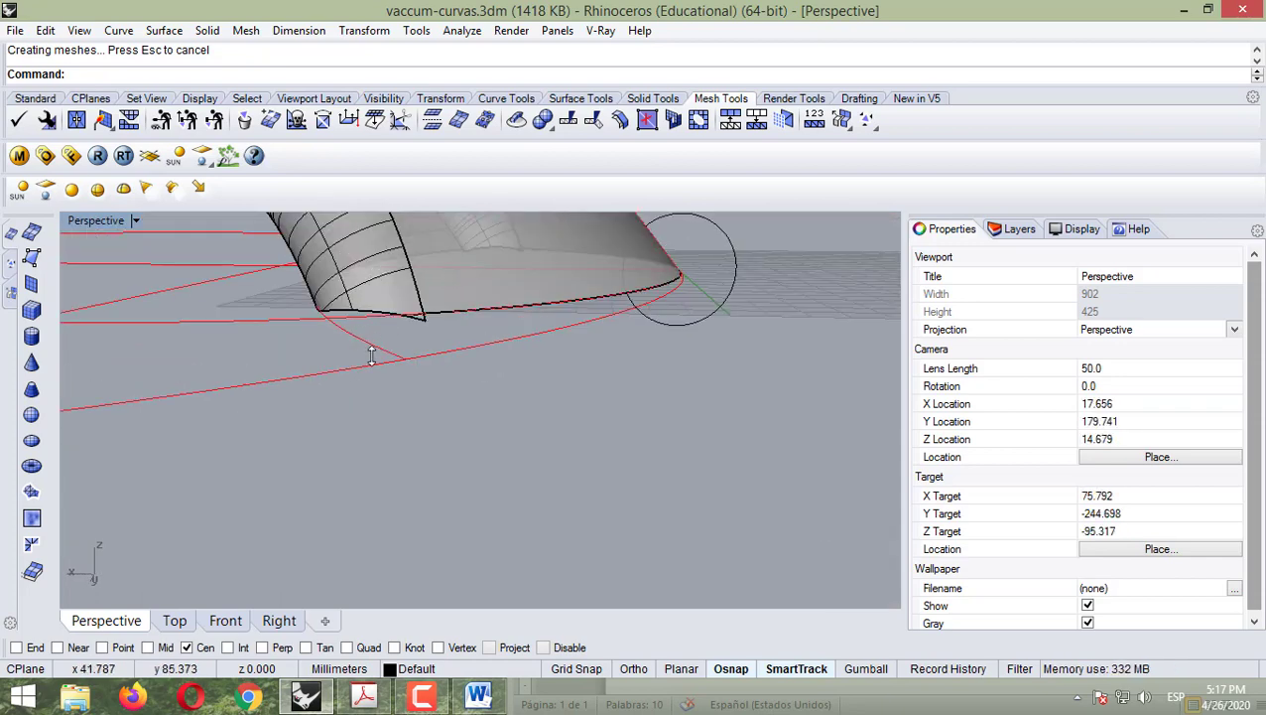
{"action": "left_click", "coordinate": [225, 621]}
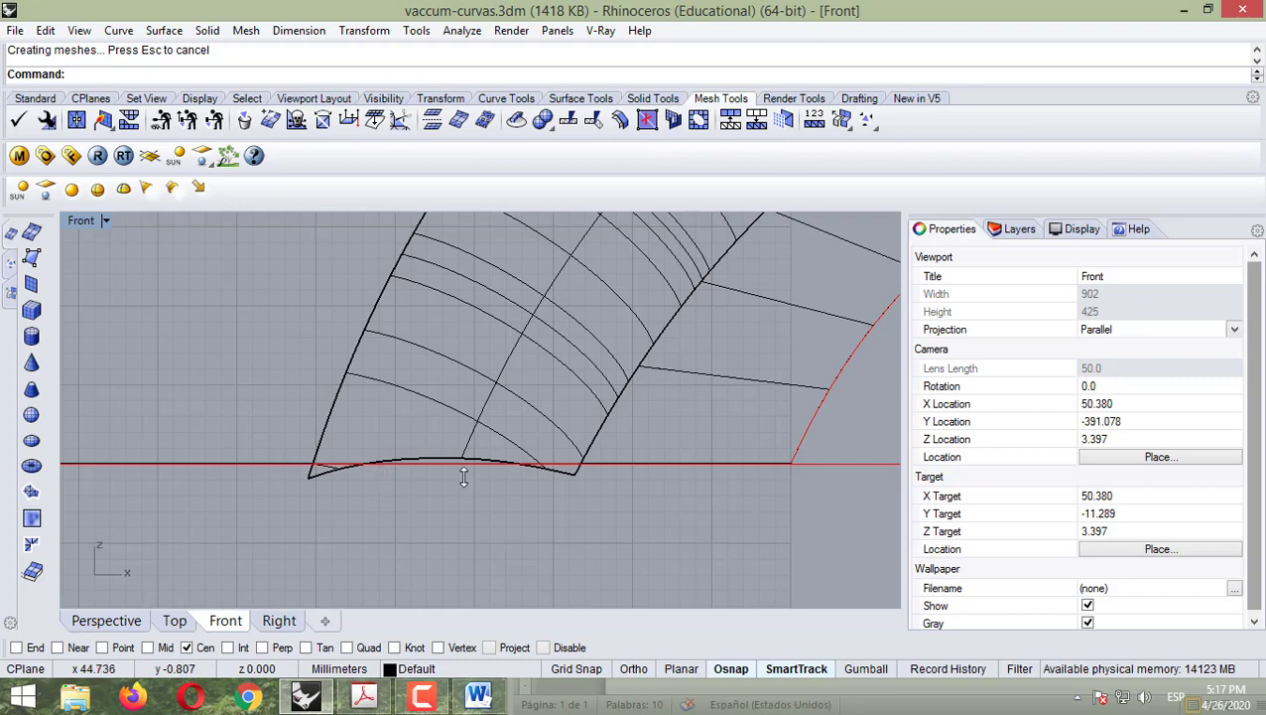
{"action": "scroll", "coordinate": [371, 459], "scroll_direction": "down", "scroll_amount": 1}
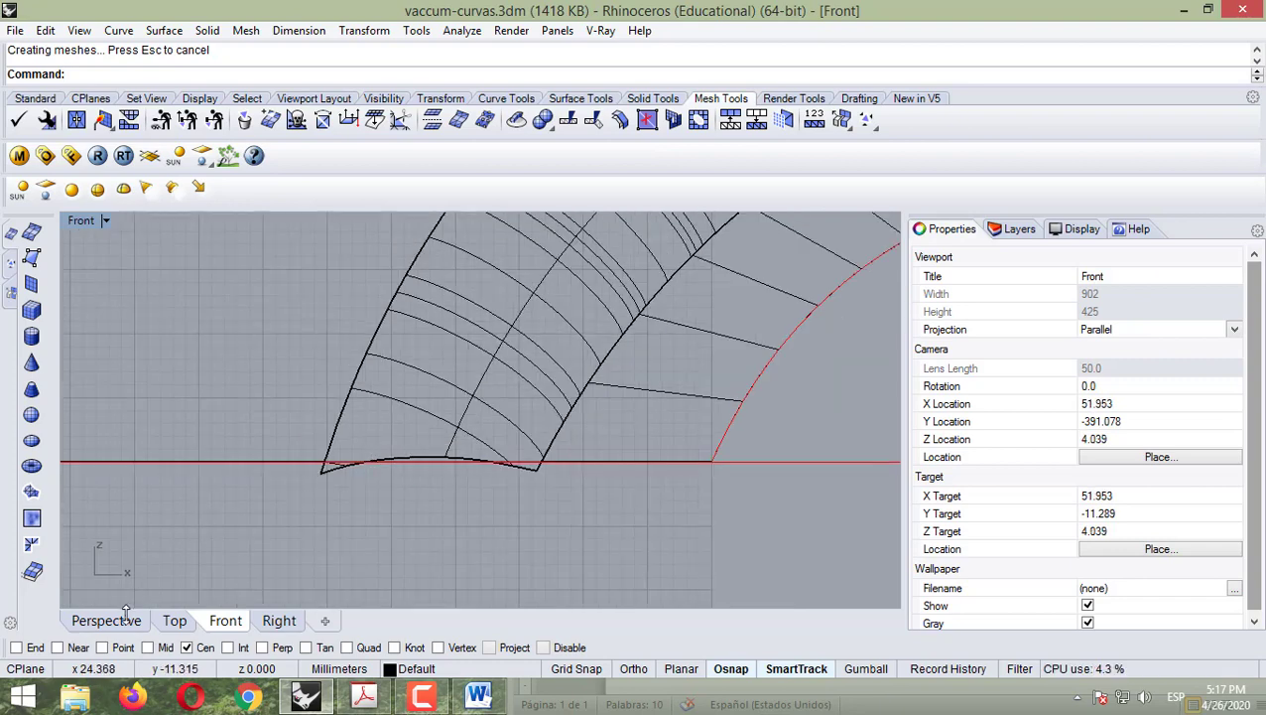
{"action": "left_click", "coordinate": [107, 620]}
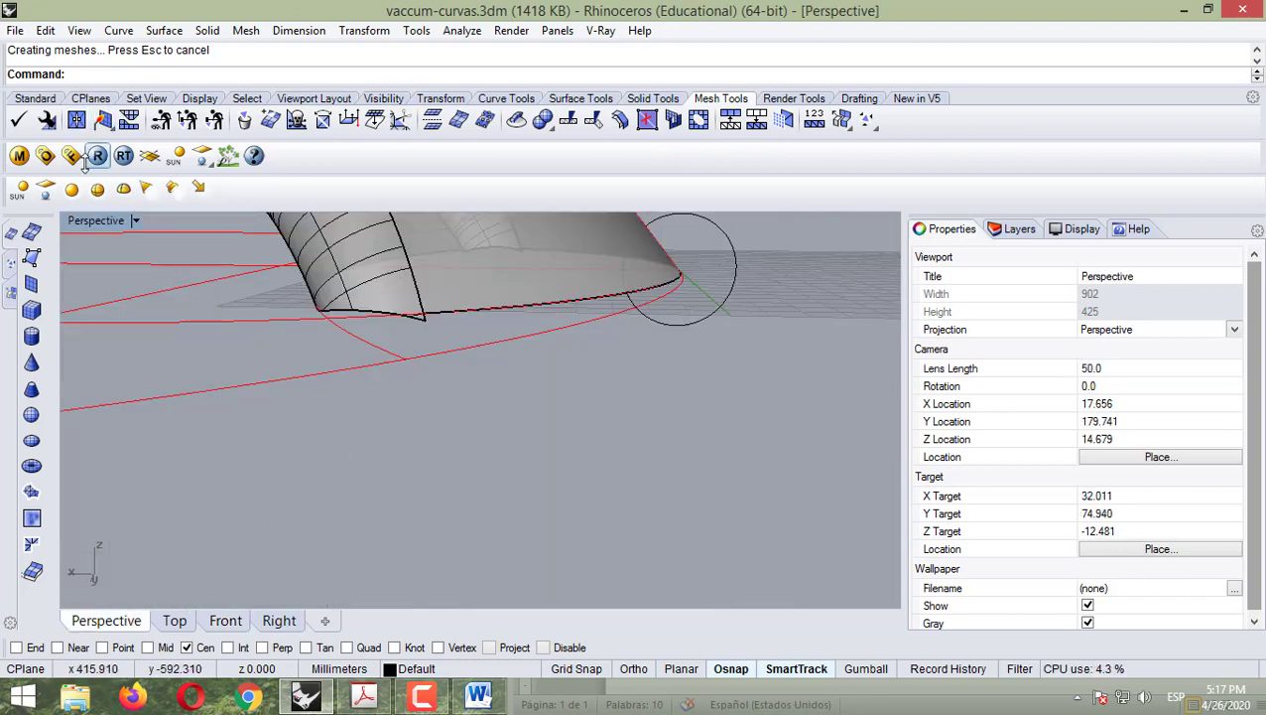
{"action": "left_click", "coordinate": [164, 30]}
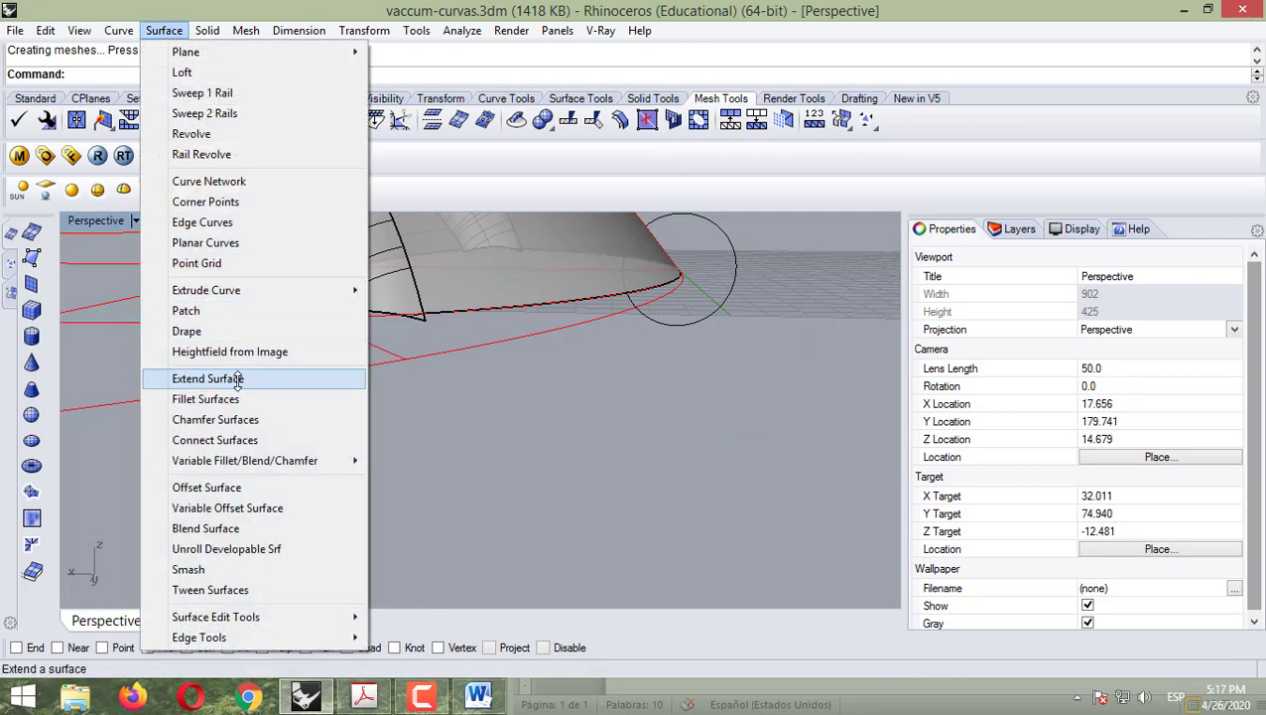
{"action": "left_click", "coordinate": [238, 382]}
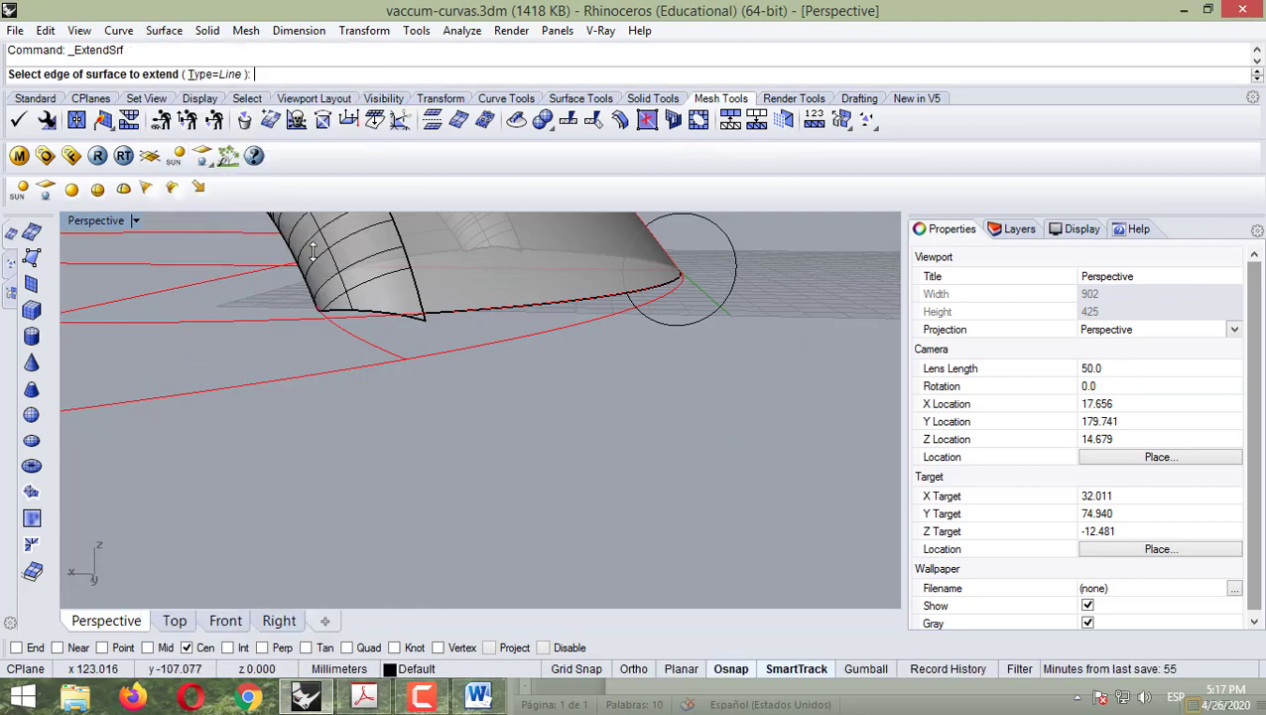
{"action": "scroll", "coordinate": [312, 253], "scroll_direction": "up", "scroll_amount": 4}
{"action": "left_click", "coordinate": [354, 340]}
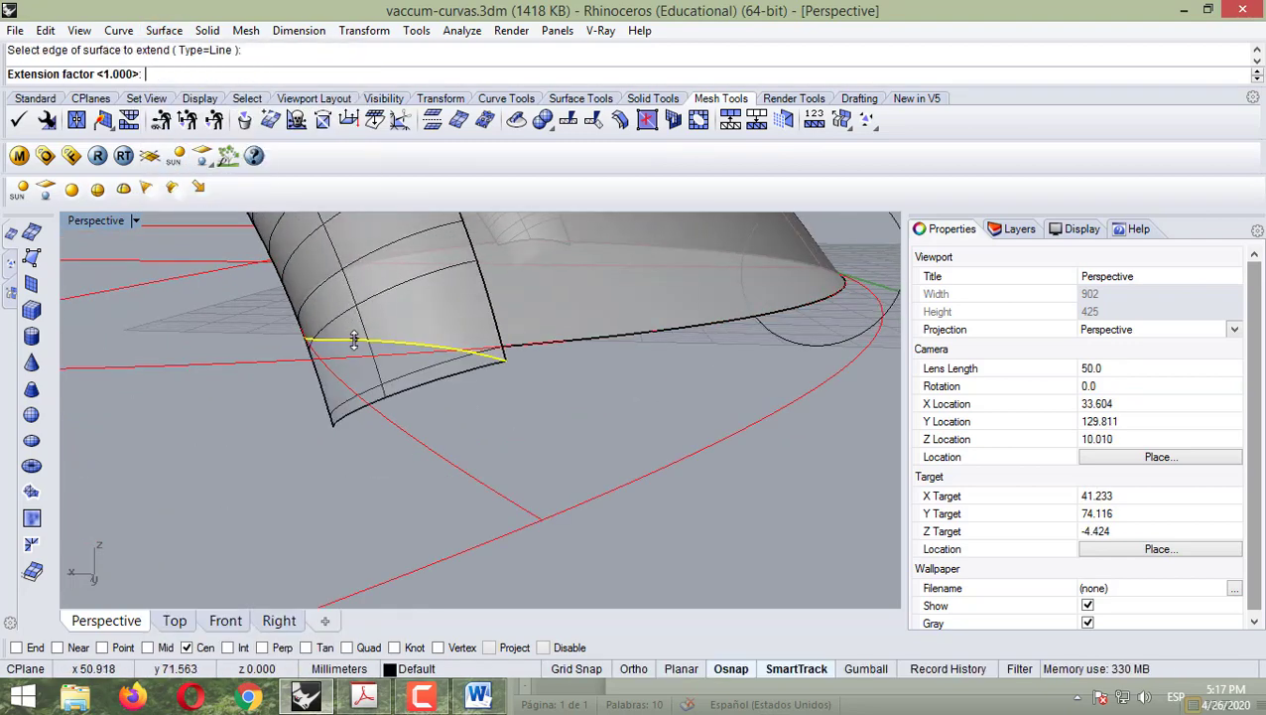
{"action": "left_click", "coordinate": [471, 389]}
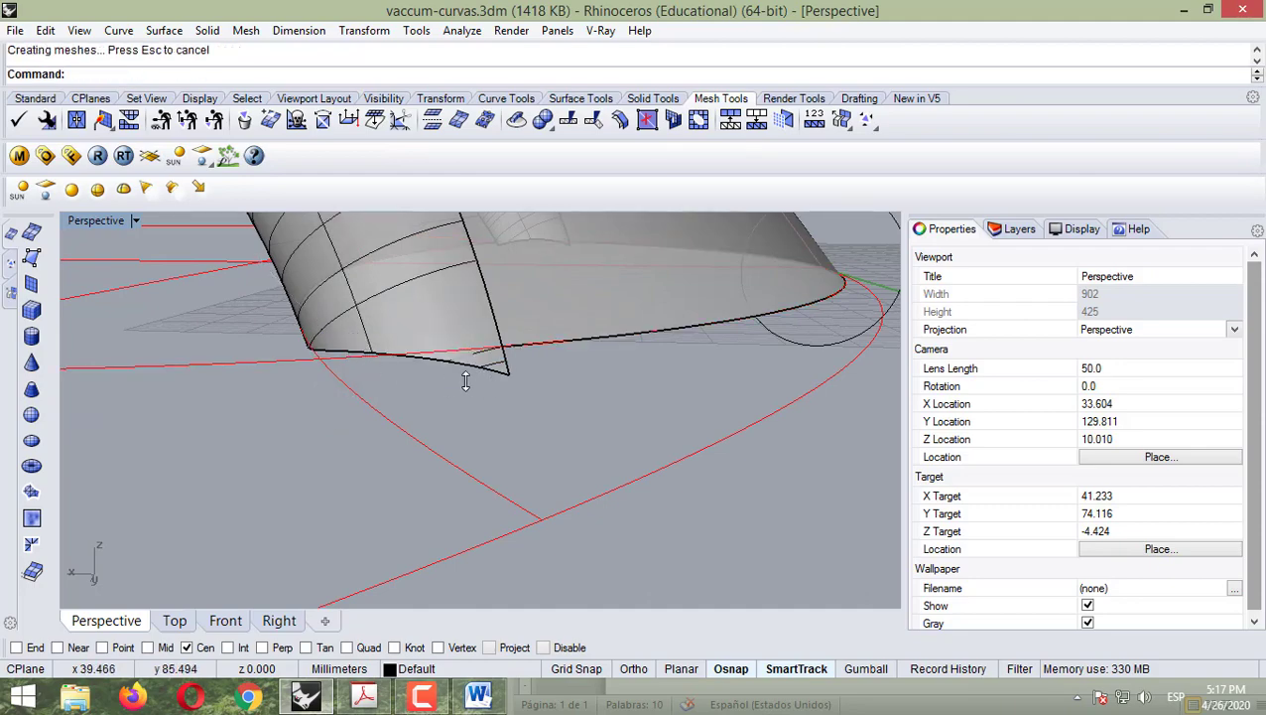
- Extend the underside fillet's lower end edge on the opposite side of the nozzle a second time by the factor 1.000
{"action": "right_click_drag", "start_coordinate": [466, 382], "coordinate": [228, 420]}
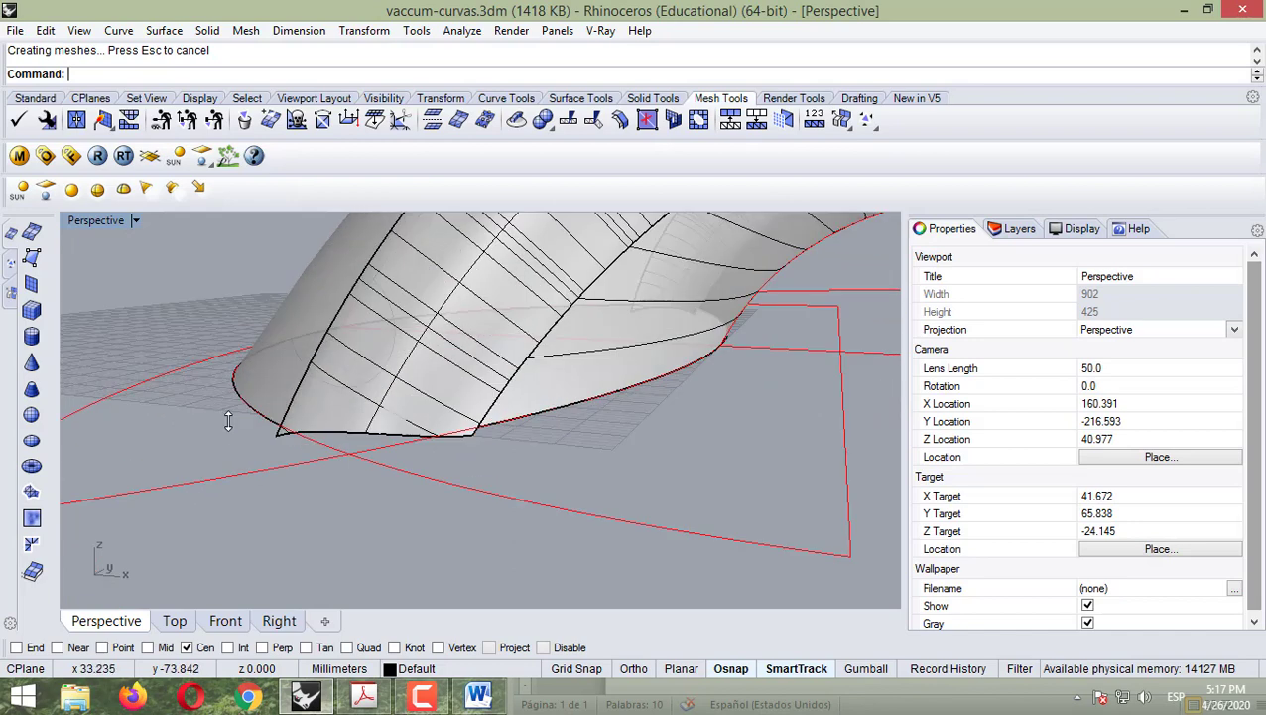
{"action": "scroll", "coordinate": [452, 449], "scroll_direction": "up", "scroll_amount": 3}
{"action": "key", "text": "Return"}
{"action": "left_click", "coordinate": [456, 446]}
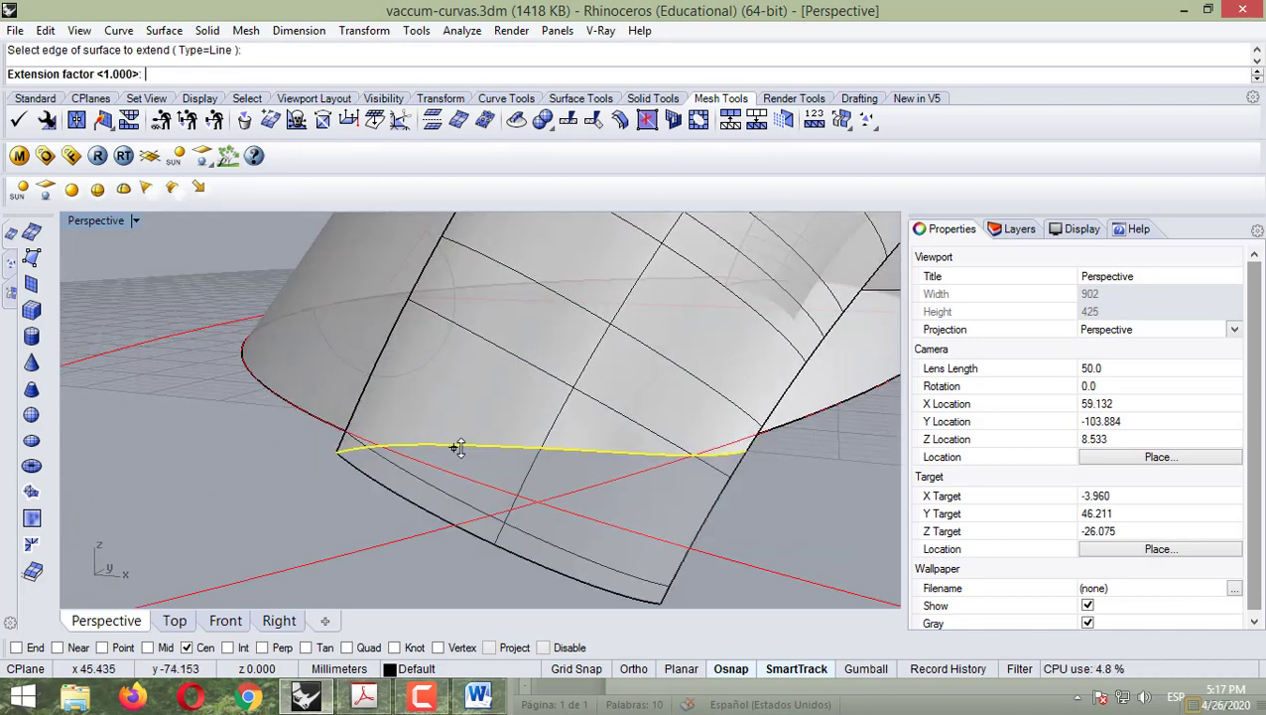
{"action": "left_click", "coordinate": [344, 436]}
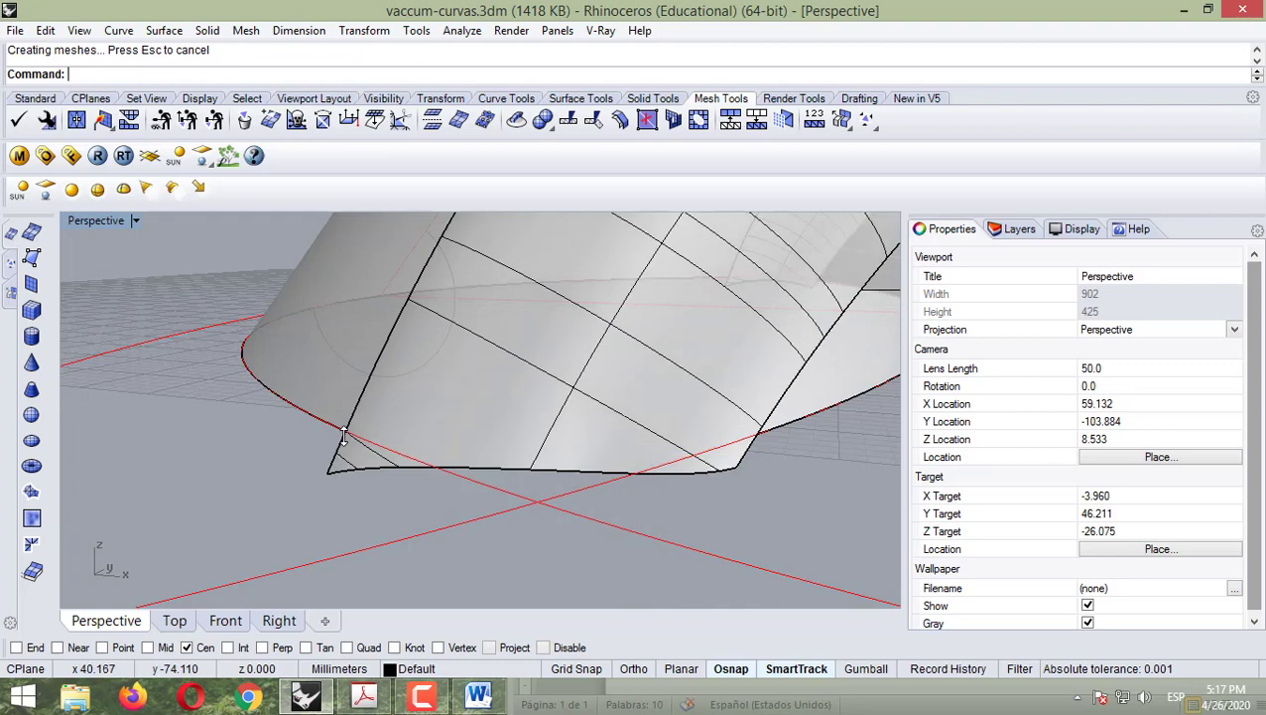
- Trim away the parts of both extended underside fillets below the base line in the front view, using the base curve as cutting object
{"action": "left_click", "coordinate": [227, 616]}
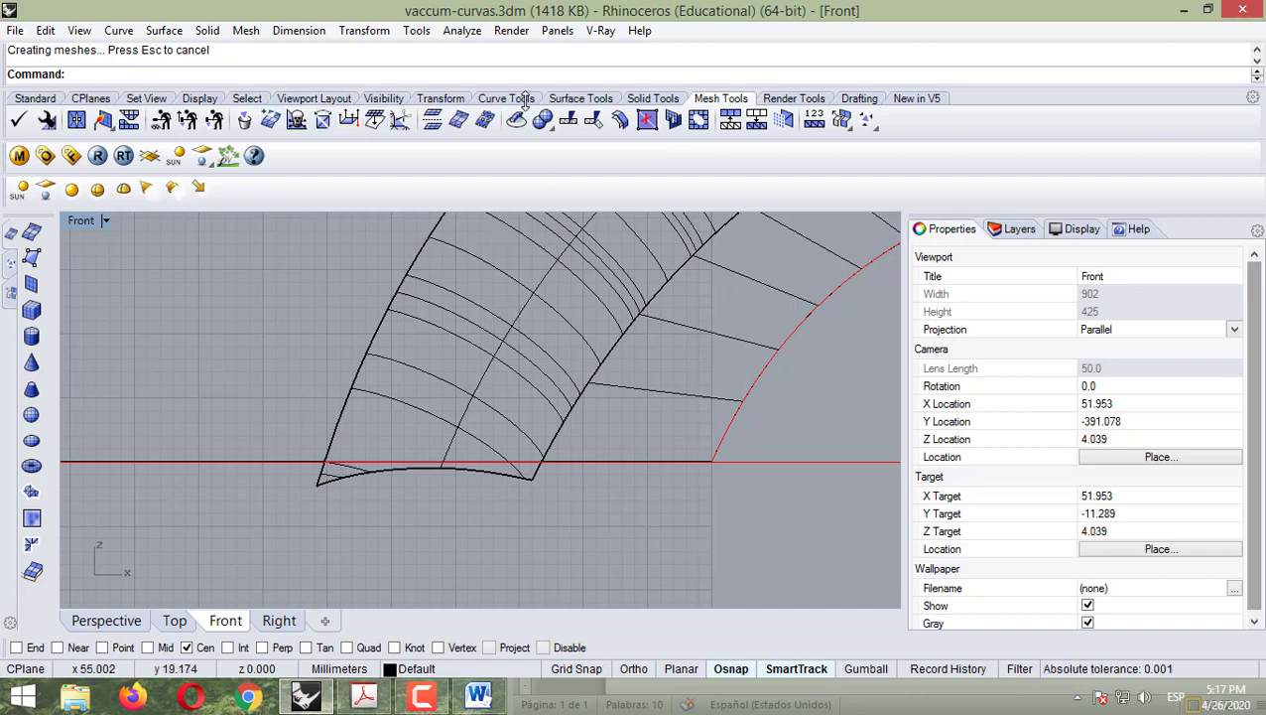
{"action": "left_click", "coordinate": [568, 95]}
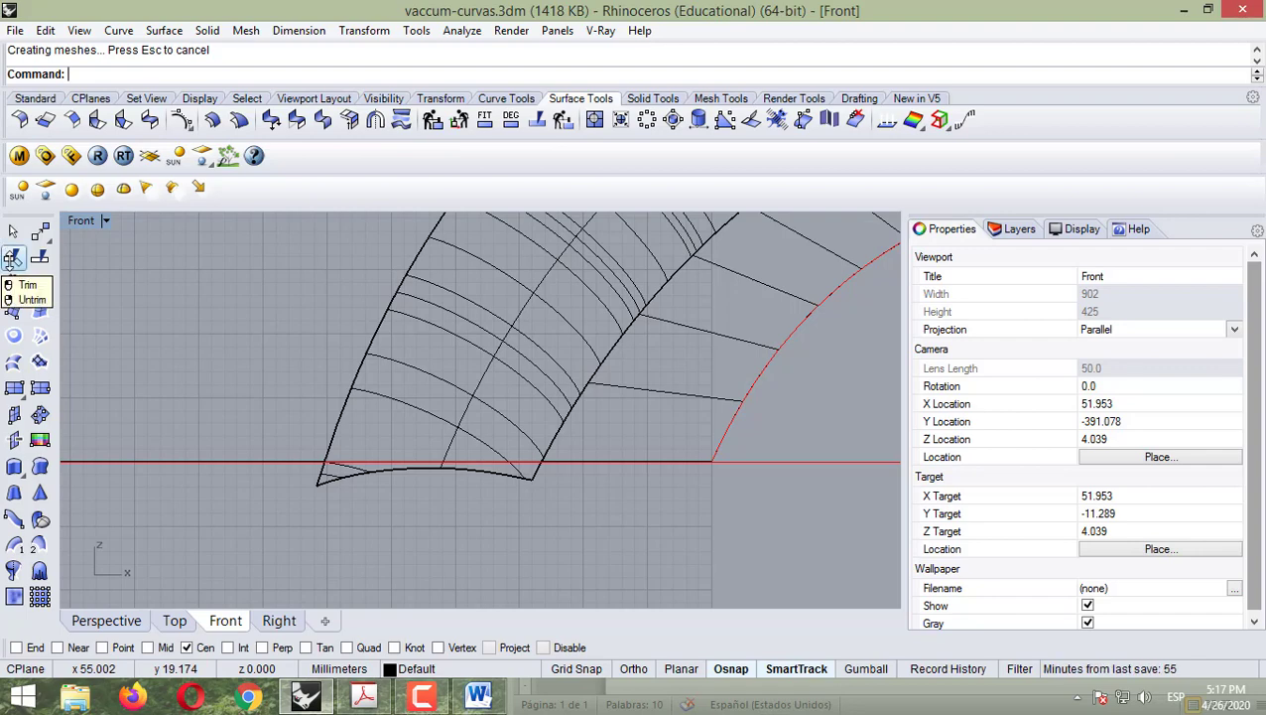
{"action": "left_click", "coordinate": [14, 284]}
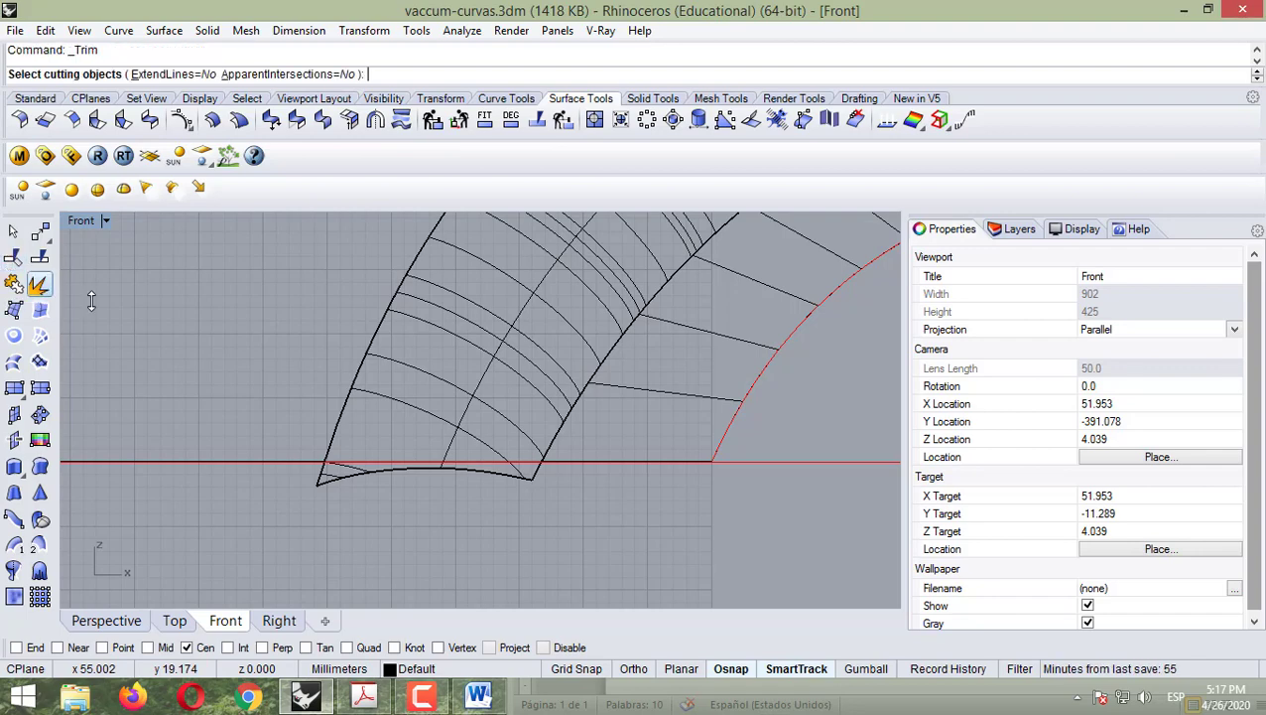
{"action": "left_click", "coordinate": [213, 461]}
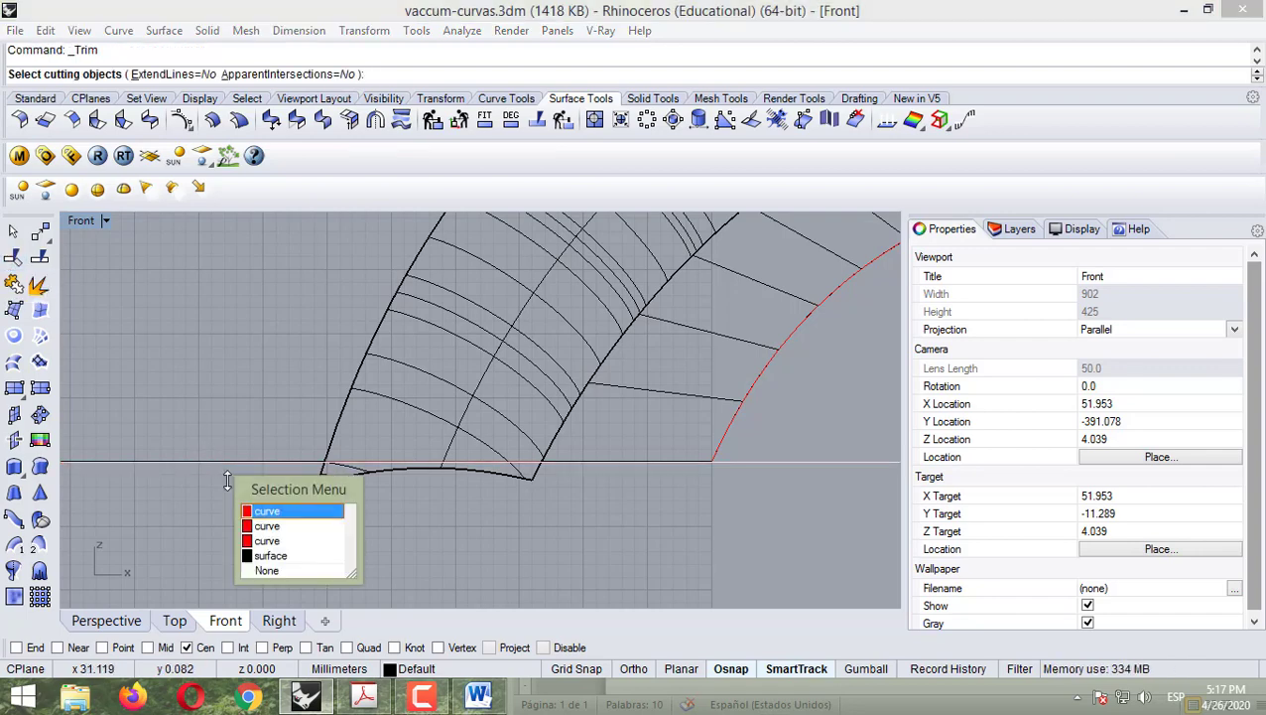
{"action": "left_click", "coordinate": [277, 511]}
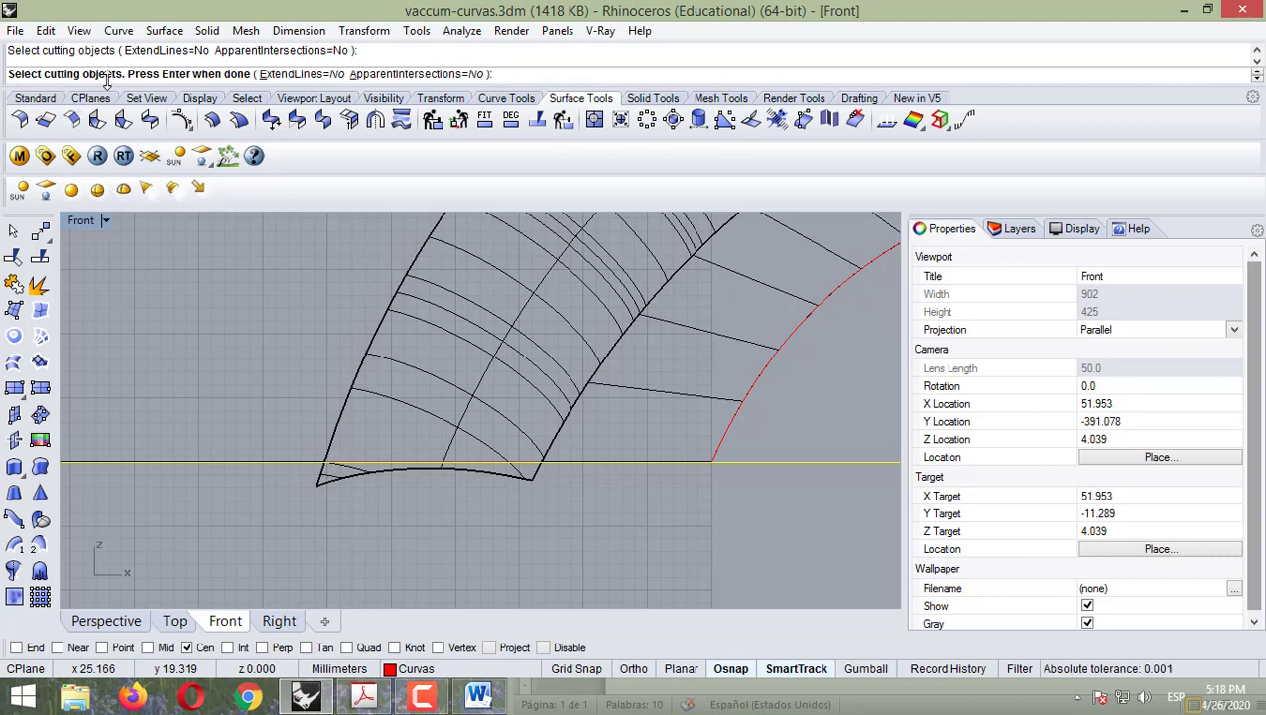
{"action": "key", "text": "Return"}
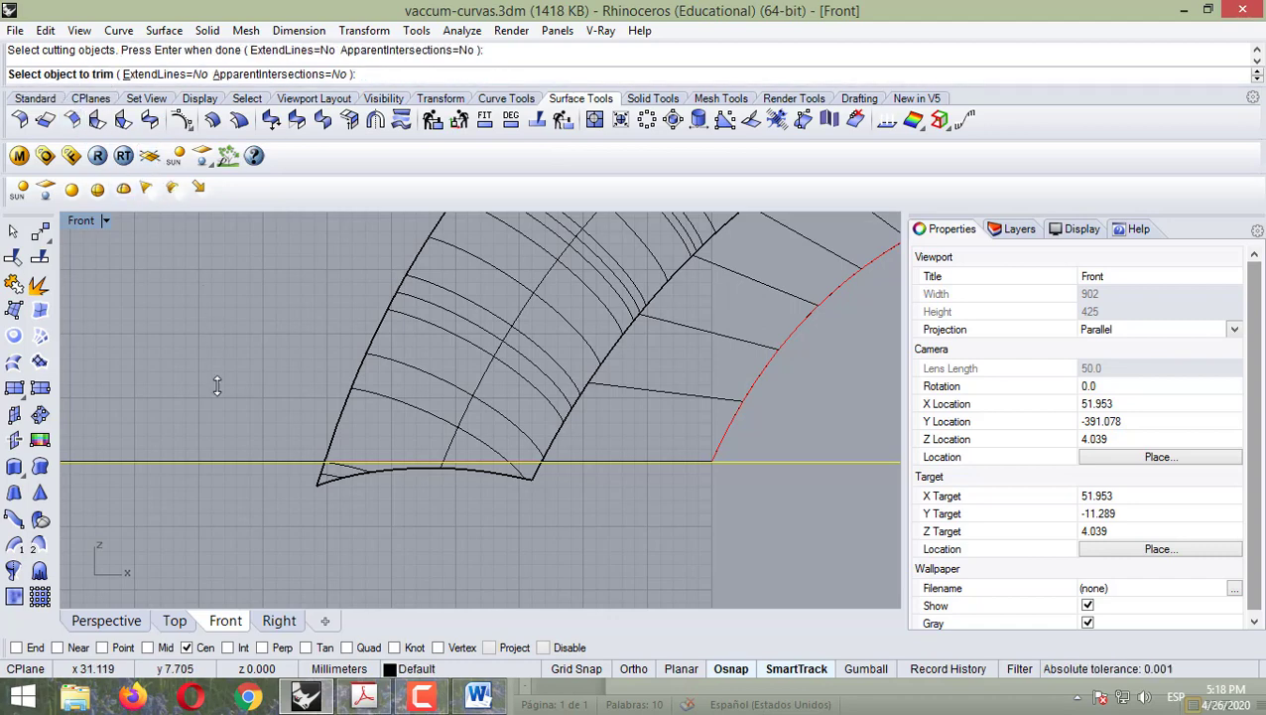
{"action": "scroll", "coordinate": [317, 468], "scroll_direction": "up", "scroll_amount": 5}
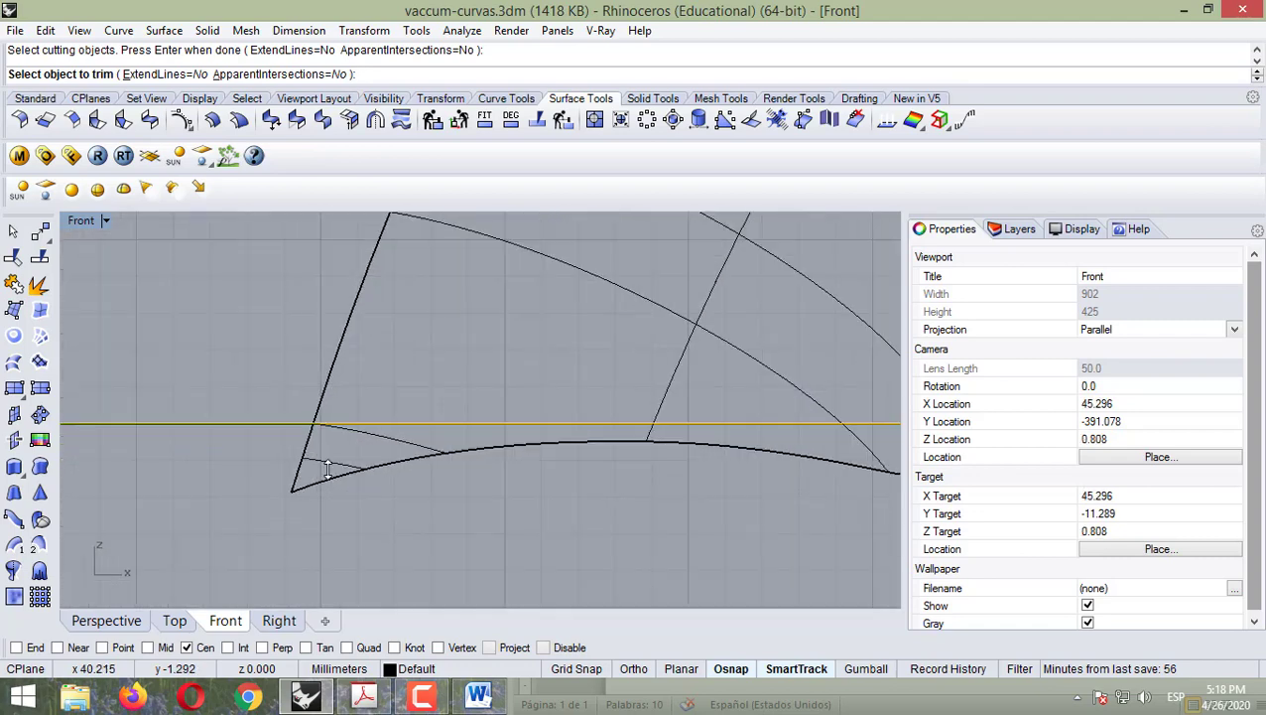
{"action": "scroll", "coordinate": [318, 457], "scroll_direction": "down", "scroll_amount": 2}
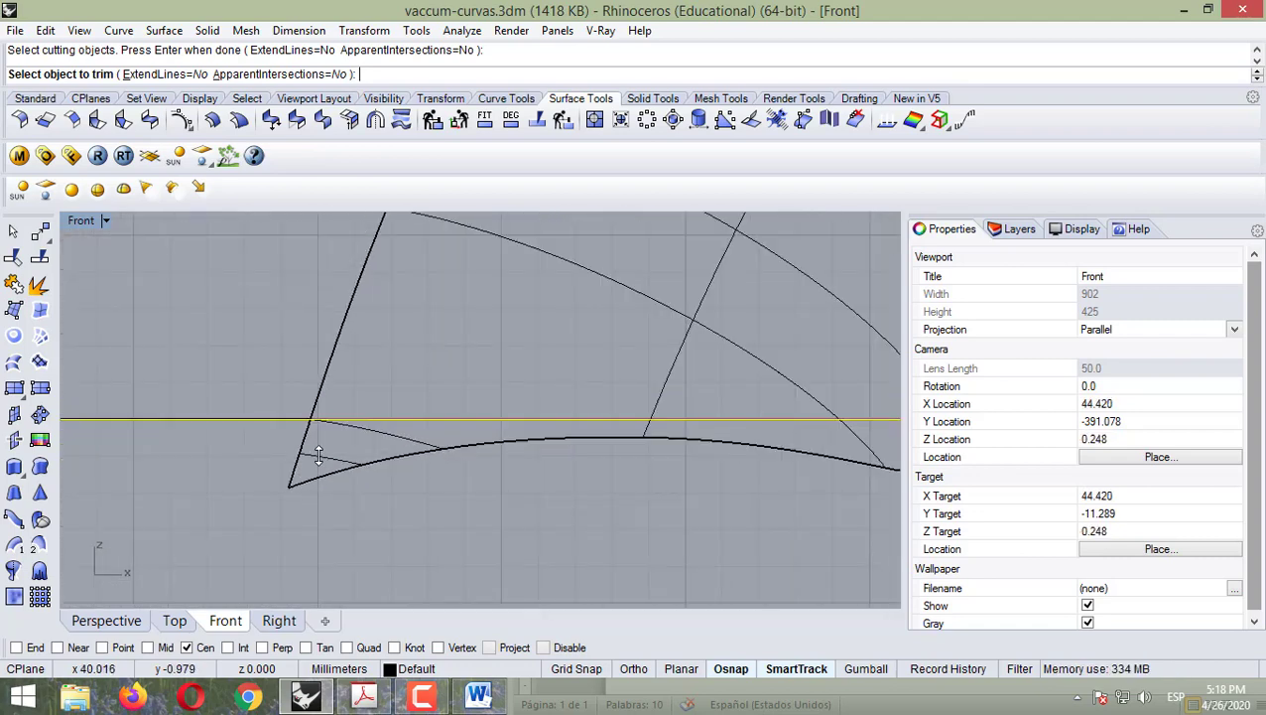
{"action": "left_click", "coordinate": [318, 456]}
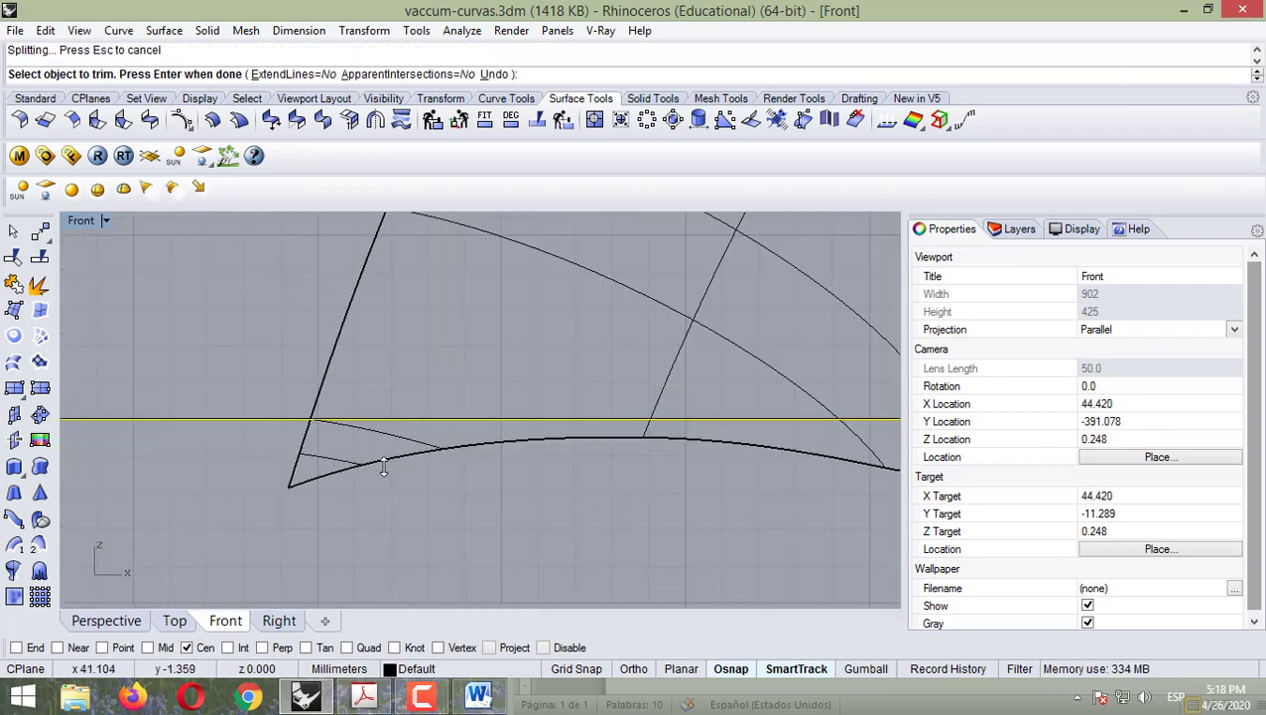
{"action": "left_click", "coordinate": [325, 457]}
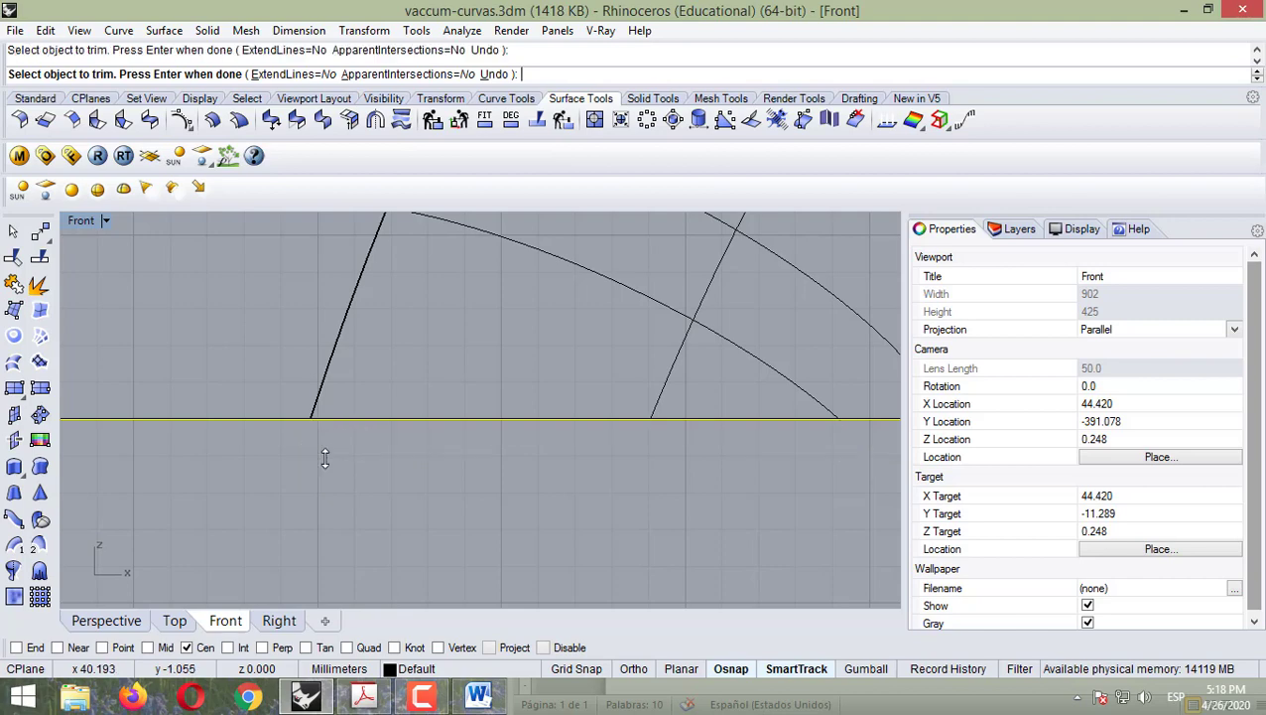
{"action": "scroll", "coordinate": [342, 448], "scroll_direction": "down", "scroll_amount": 3}
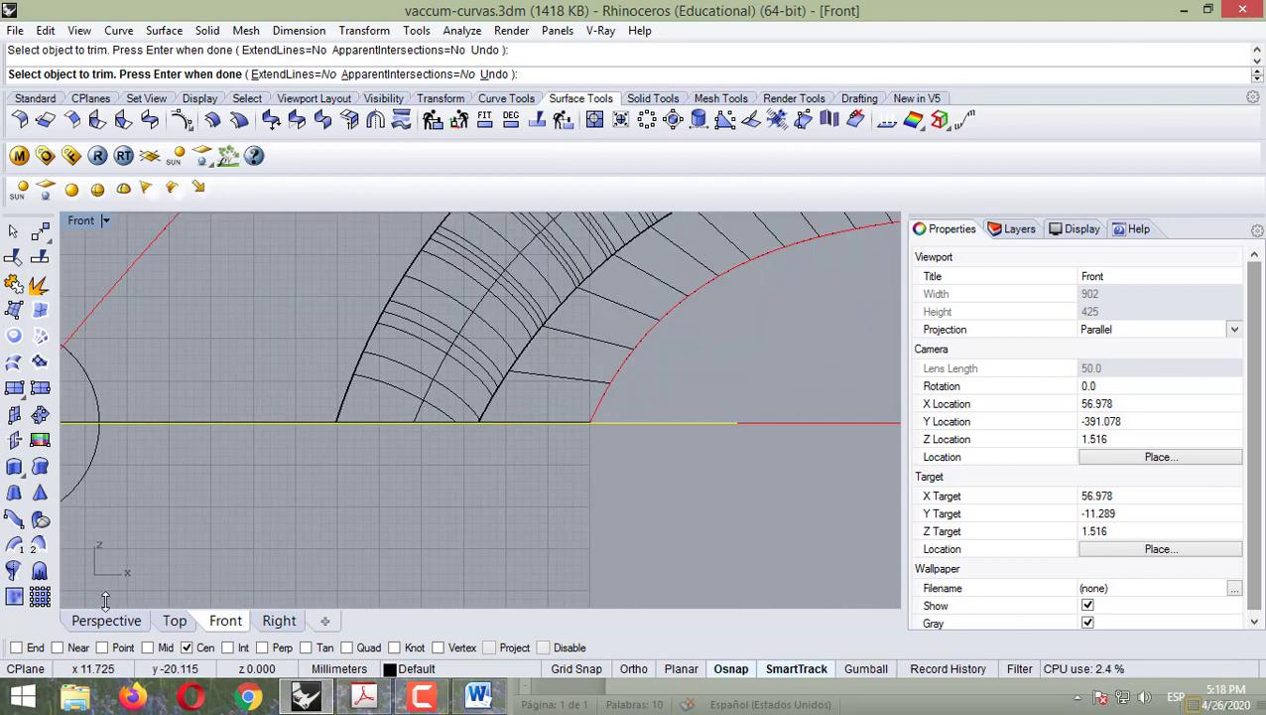
{"action": "left_click", "coordinate": [107, 620]}
{"action": "scroll", "coordinate": [530, 452], "scroll_direction": "up", "scroll_amount": 5}
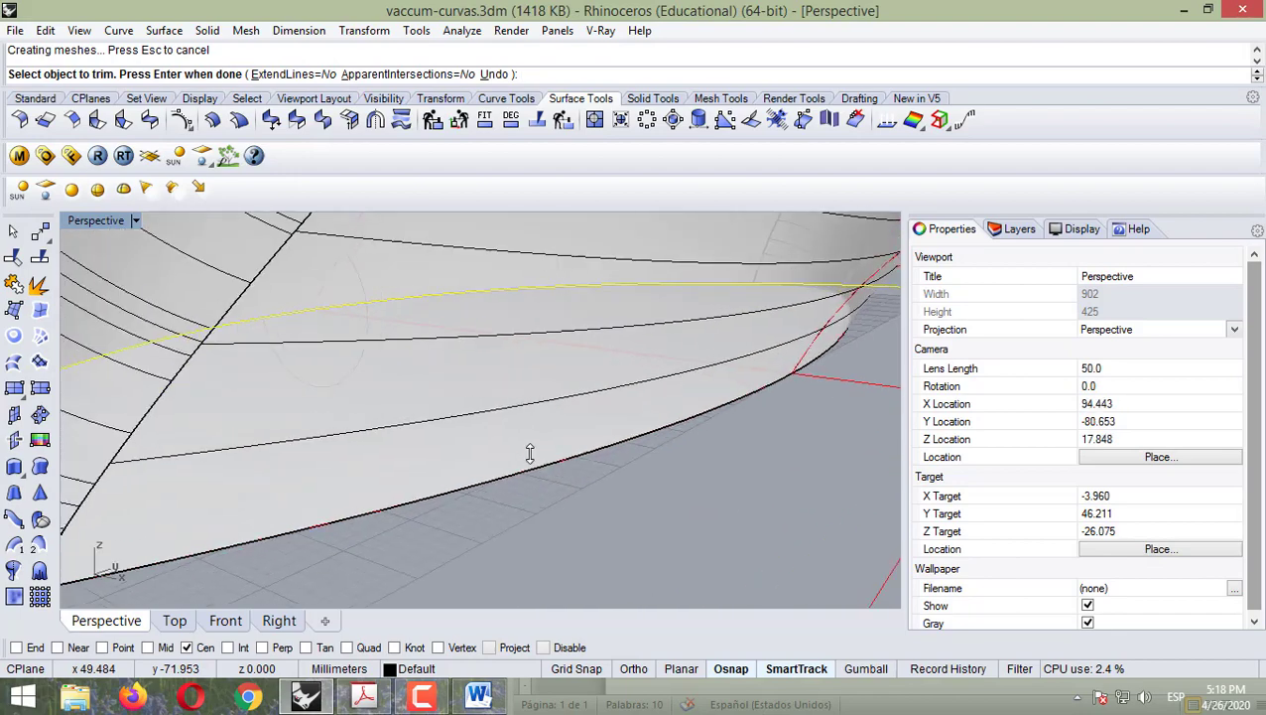
{"action": "scroll", "coordinate": [530, 453], "scroll_direction": "down", "scroll_amount": 5}
{"action": "right_click_drag", "start_coordinate": [465, 484], "coordinate": [484, 483]}
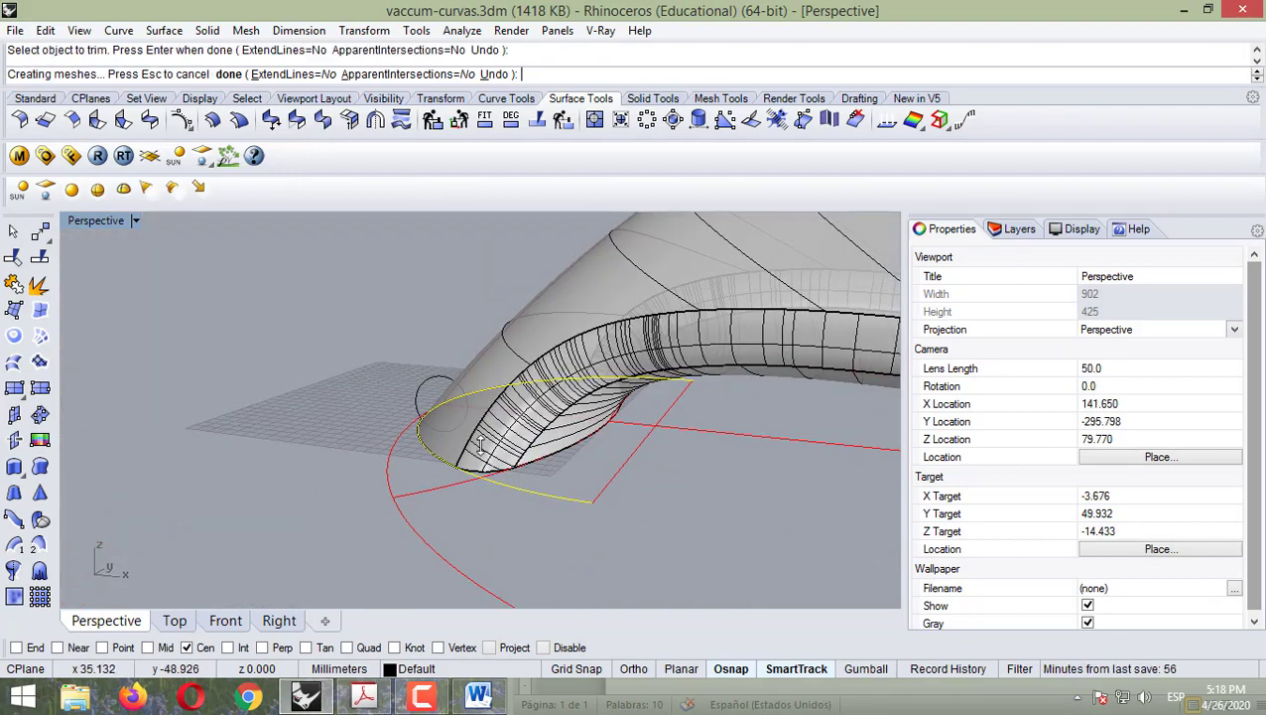
{"action": "key", "text": "Return"}
- Add the line "Surface from planar curves" below "Fillet" in the Word command list and return to the Rhino model
{"action": "scroll", "coordinate": [484, 453], "scroll_direction": "up", "scroll_amount": 5}
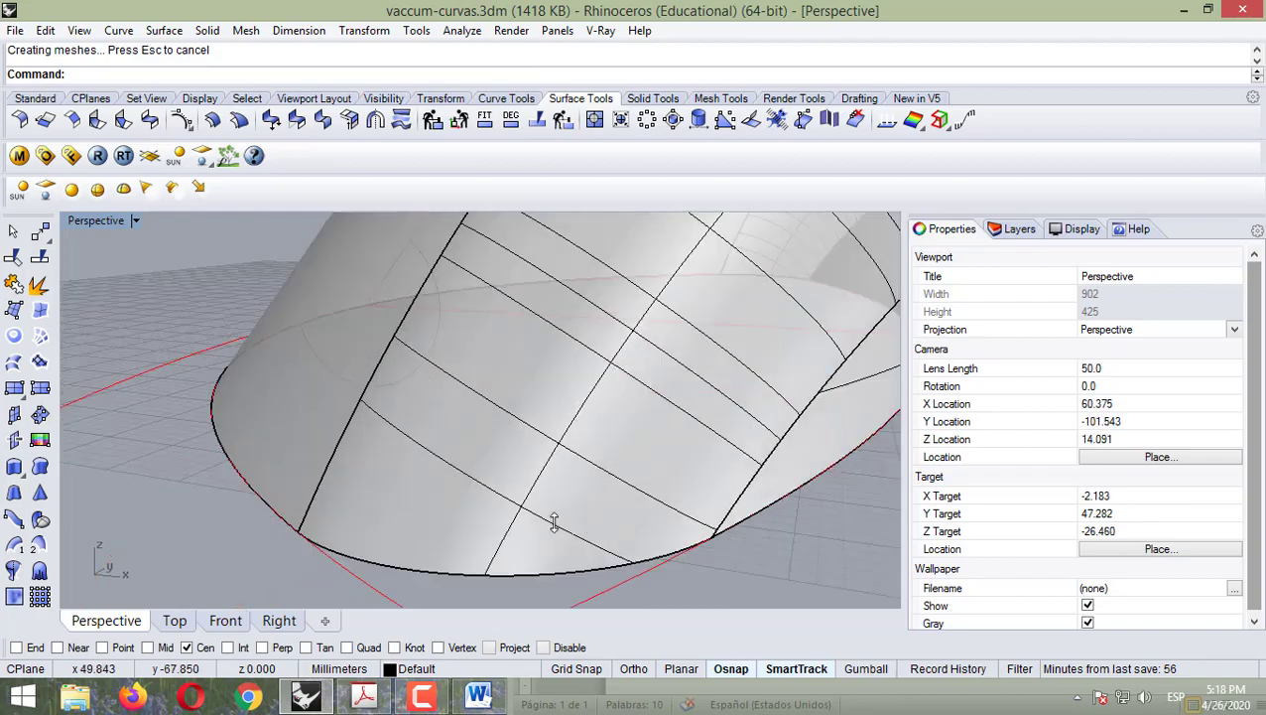
{"action": "right_click_drag", "start_coordinate": [554, 523], "coordinate": [688, 409]}
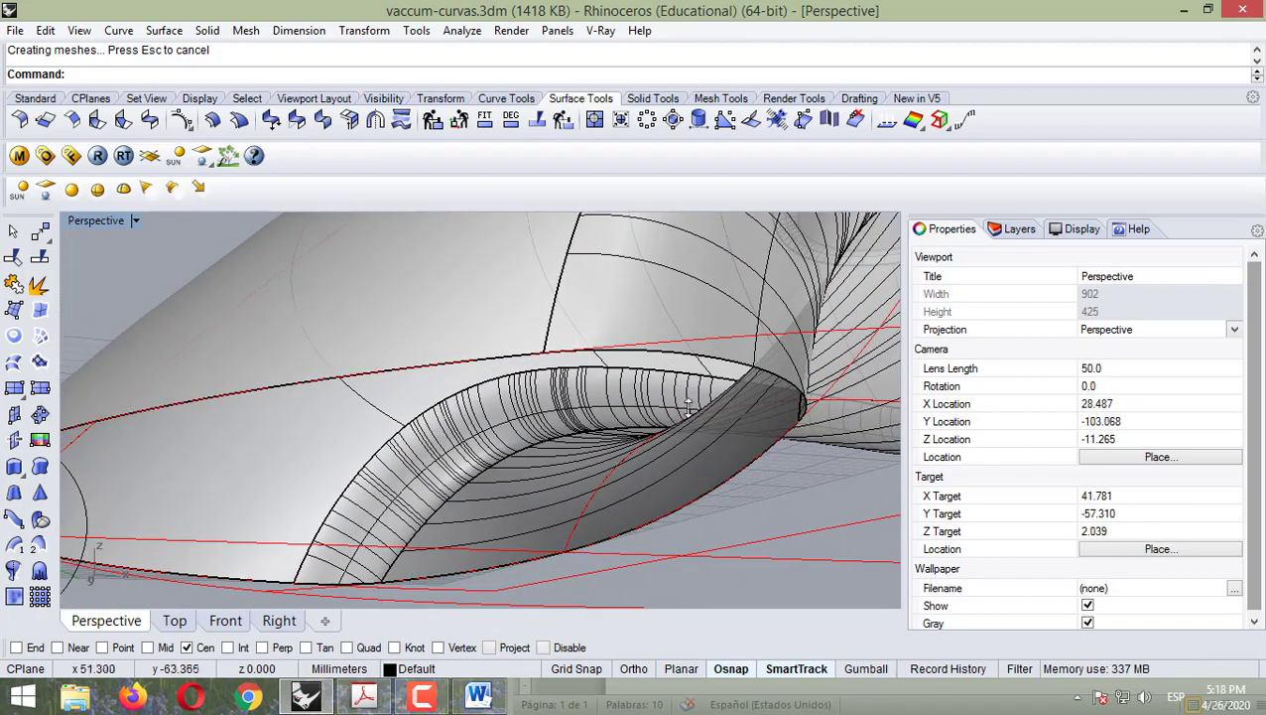
{"action": "scroll", "coordinate": [596, 388], "scroll_direction": "down", "scroll_amount": 10}
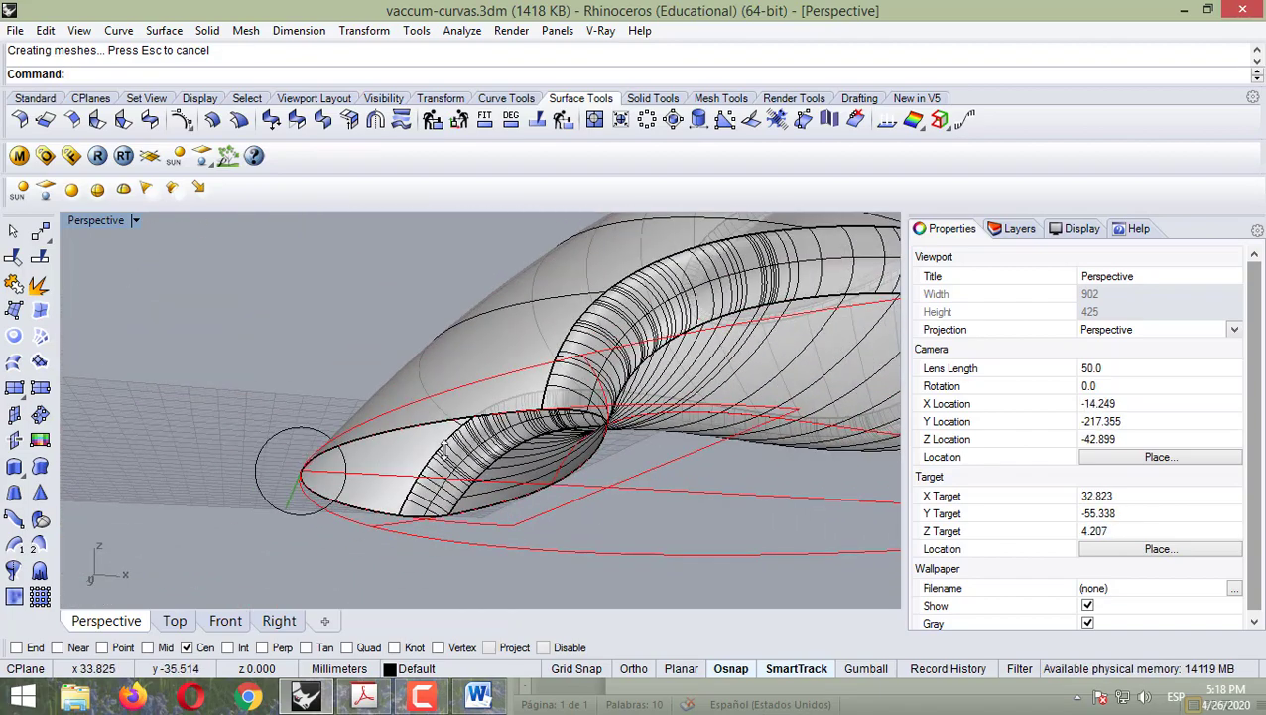
{"action": "right_click_drag", "start_coordinate": [248, 396], "coordinate": [188, 401]}
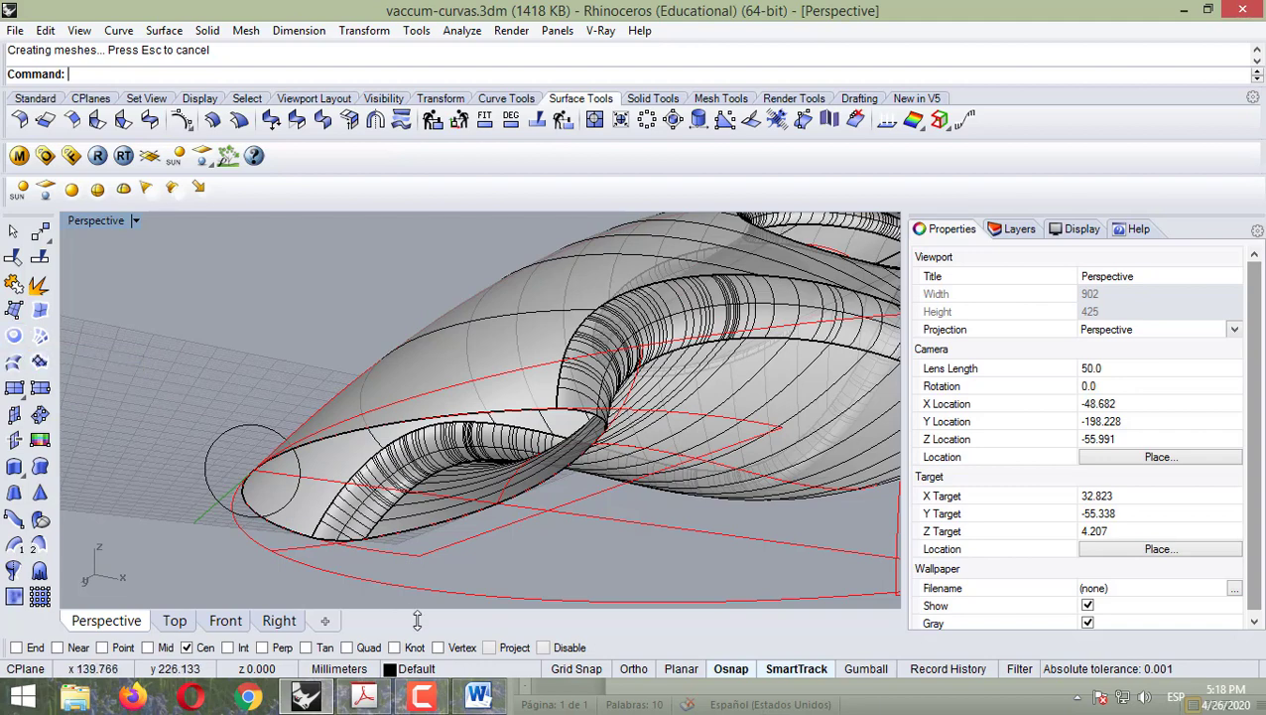
{"action": "left_click", "coordinate": [478, 695]}
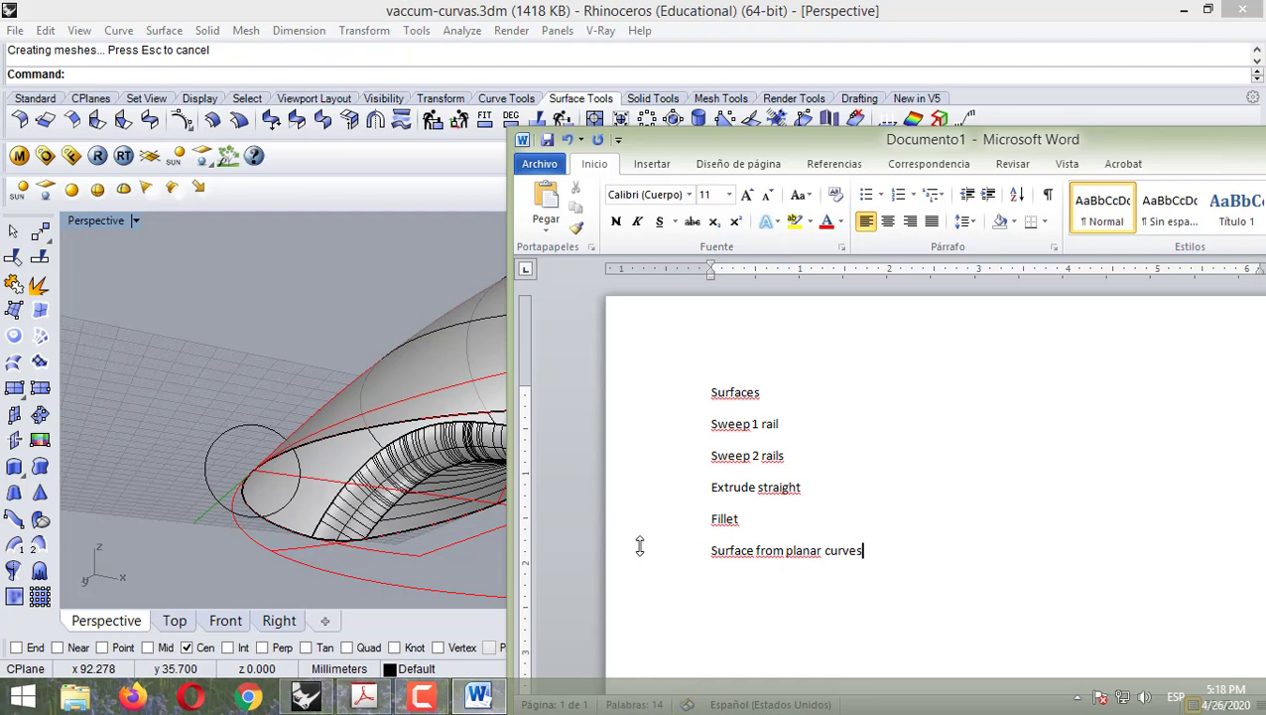
{"action": "left_click", "coordinate": [587, 10]}
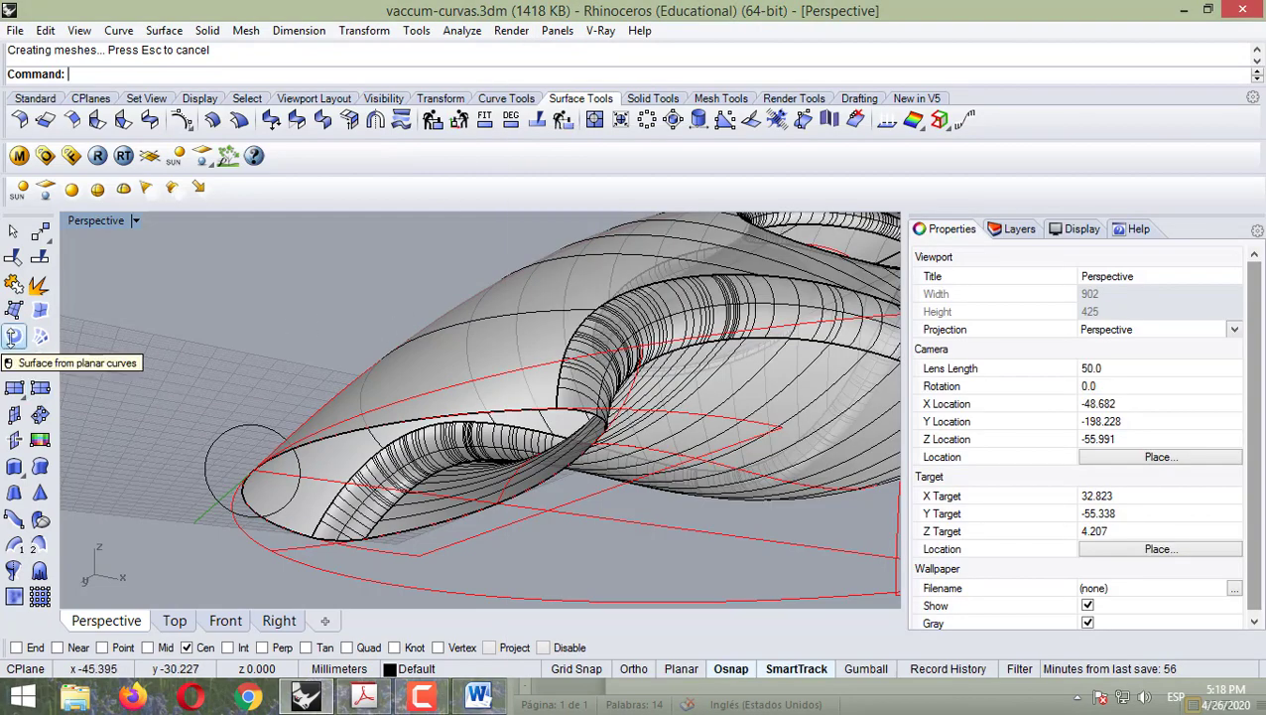
- Start a surface from planar curves and inspect the nozzle's open underside with the Curvas layer hidden and shown again
{"action": "left_click", "coordinate": [13, 338]}
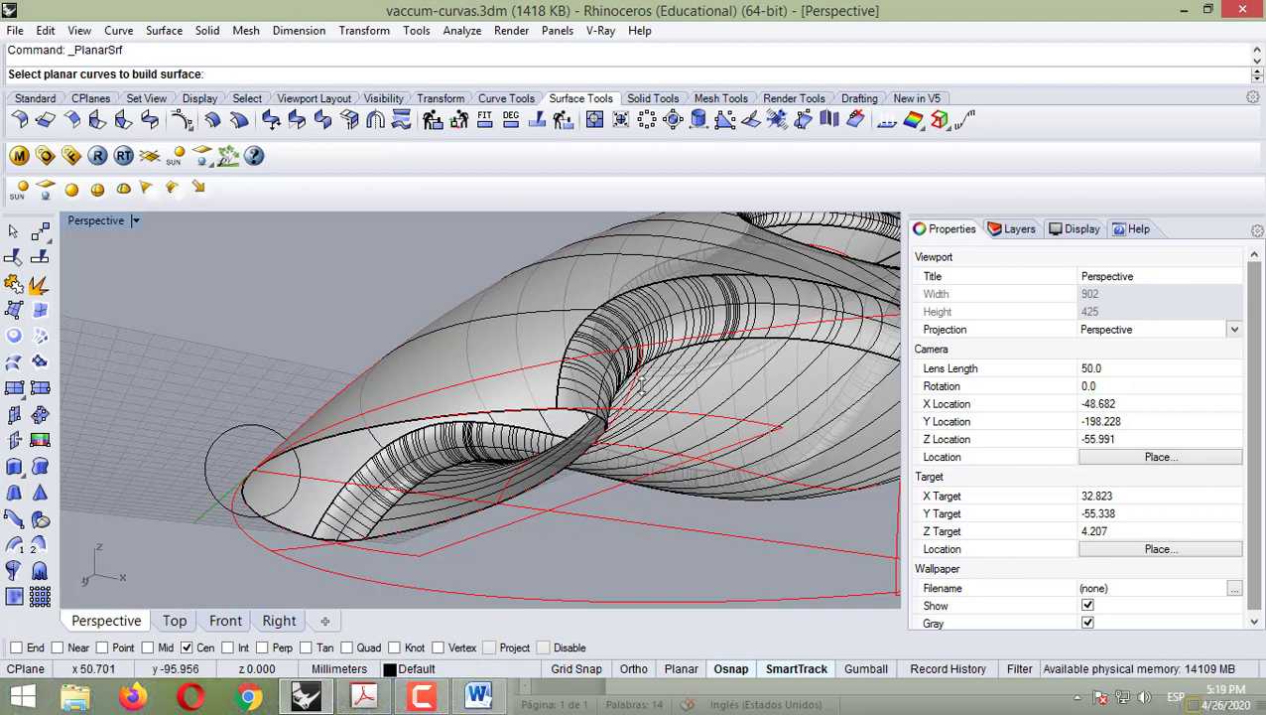
{"action": "right_click_drag", "start_coordinate": [641, 383], "coordinate": [1002, 198]}
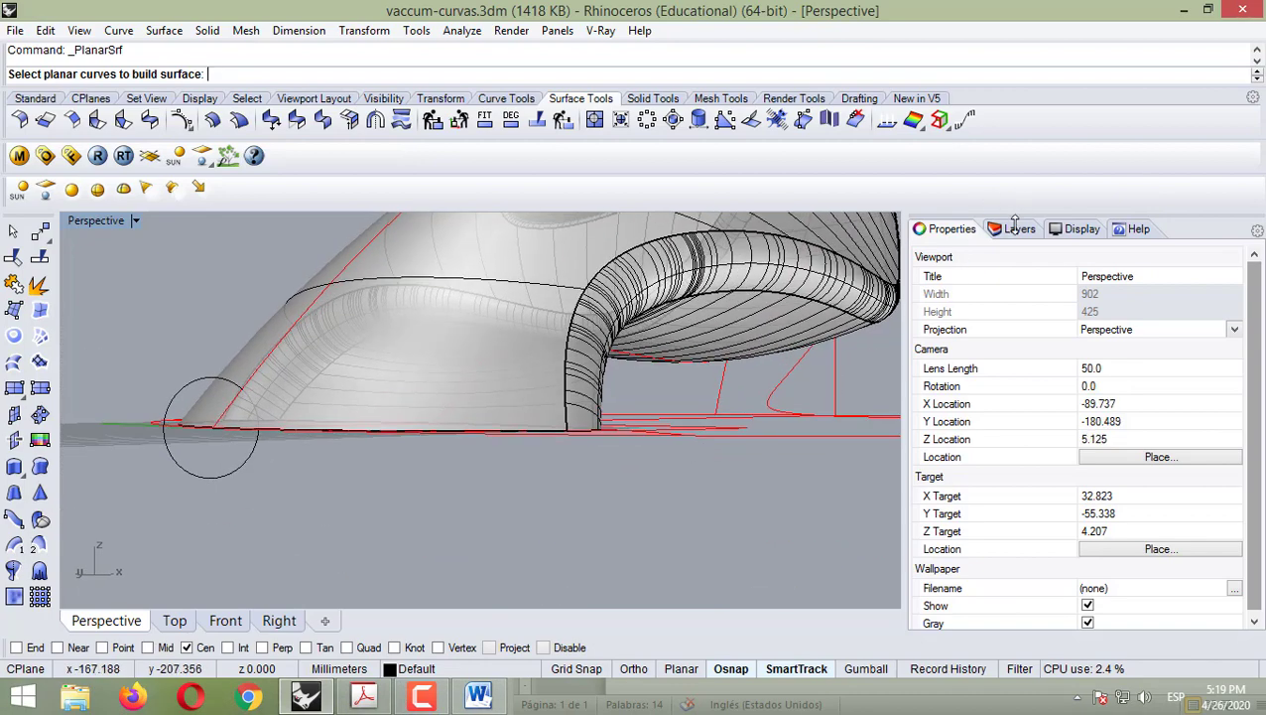
{"action": "left_click", "coordinate": [1014, 229]}
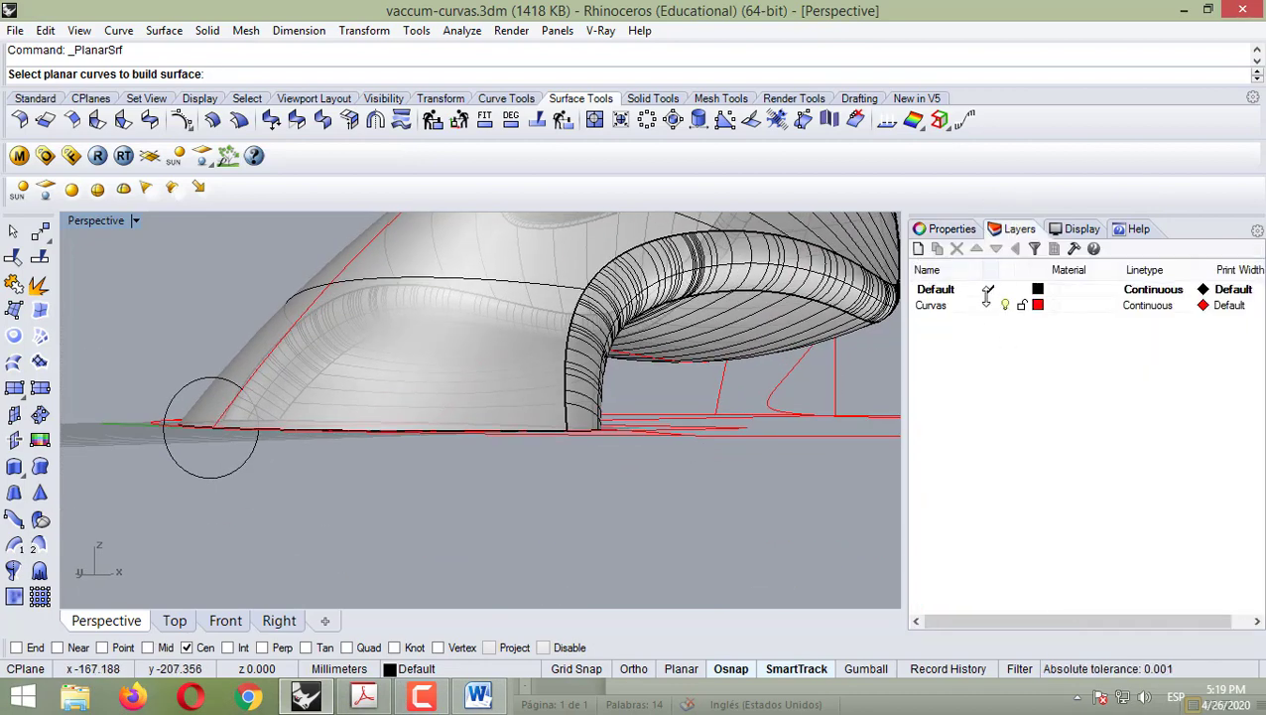
{"action": "right_click_drag", "start_coordinate": [673, 362], "coordinate": [622, 405]}
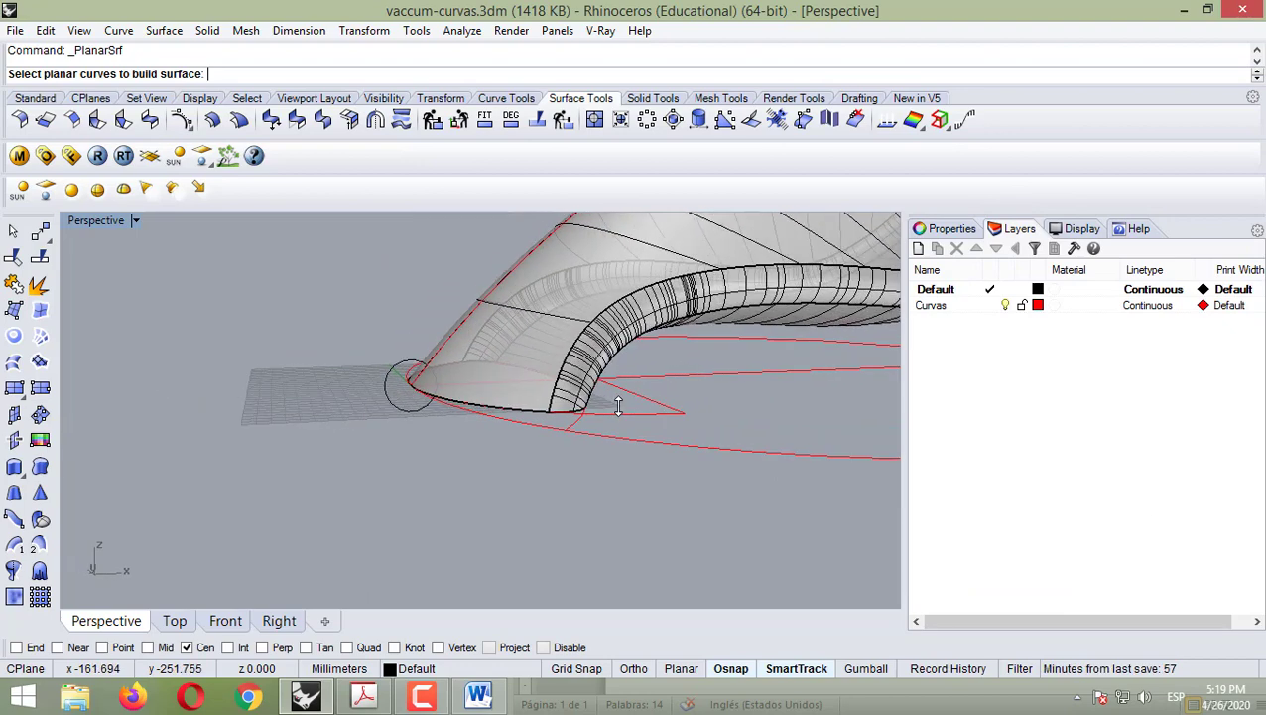
{"action": "left_click", "coordinate": [1005, 305]}
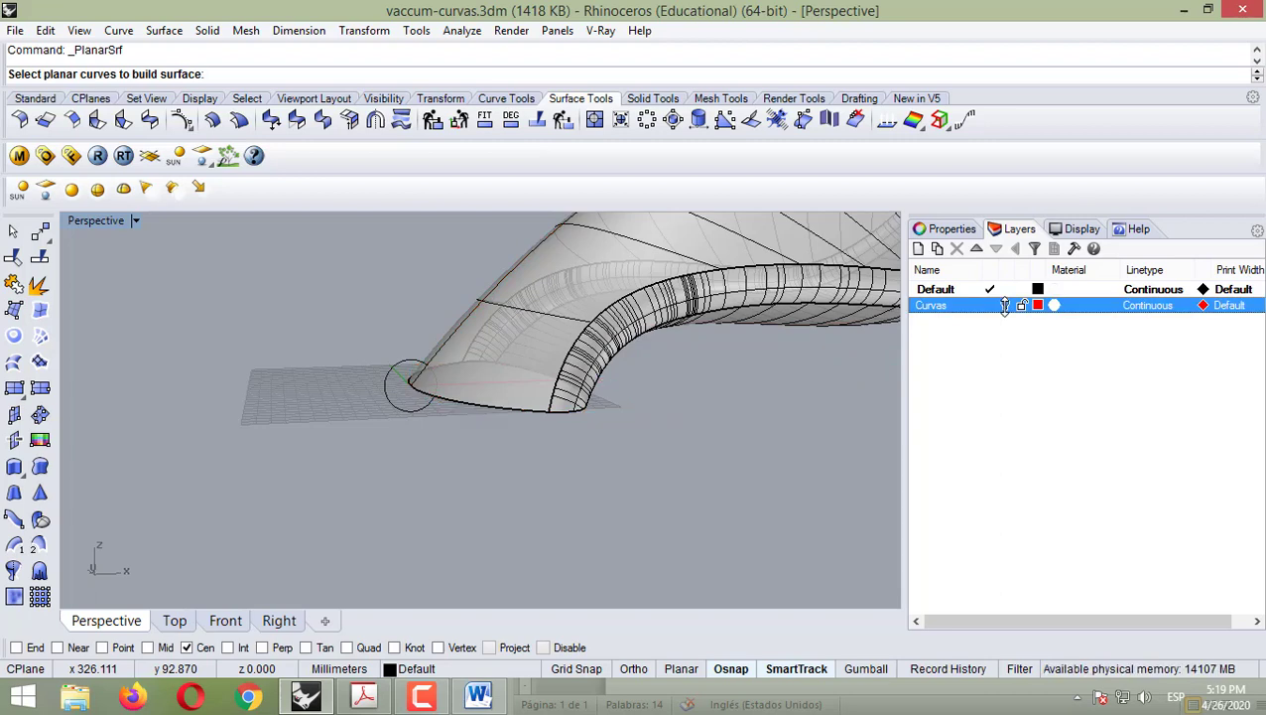
{"action": "left_click", "coordinate": [1004, 305]}
{"action": "left_click", "coordinate": [1004, 306]}
{"action": "left_click", "coordinate": [1005, 306]}
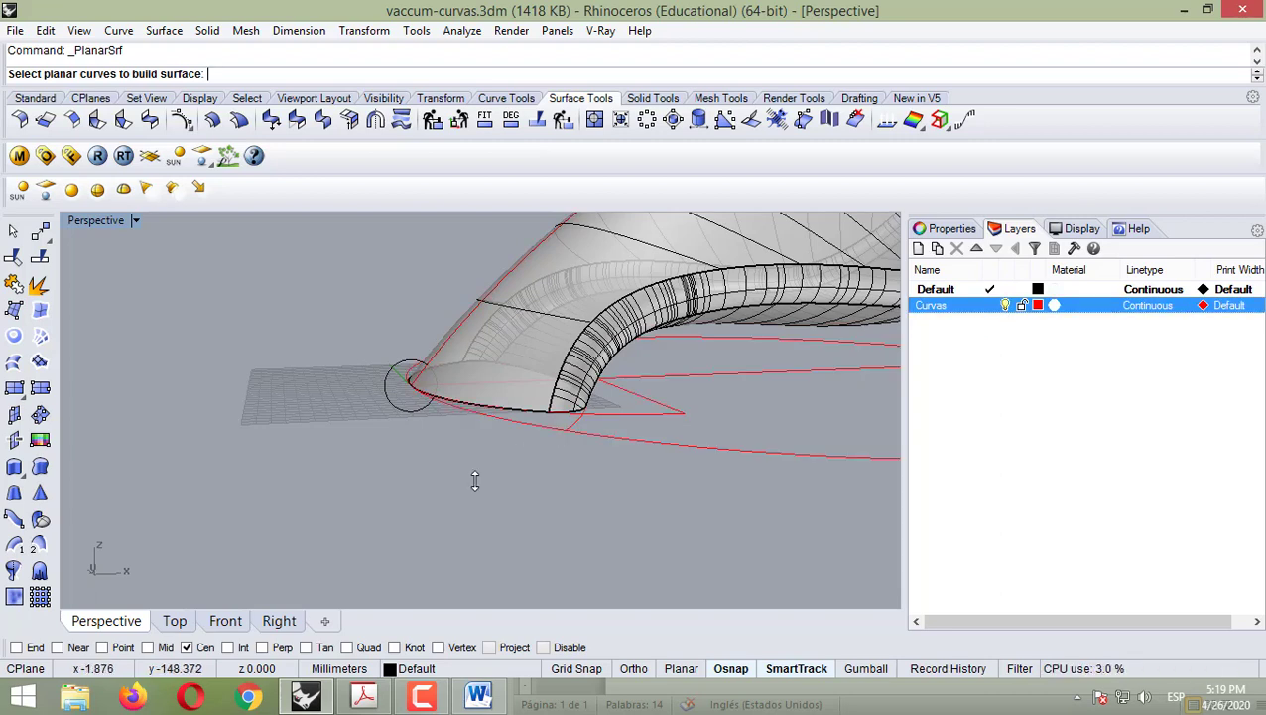
- Cap the nozzle's underside with a planar surface, using the lower surface edges of the body and both fillets as its boundary
{"action": "right_click_drag", "start_coordinate": [475, 481], "coordinate": [544, 415]}
{"action": "scroll", "coordinate": [544, 415], "scroll_direction": "down", "scroll_amount": 3}
{"action": "scroll", "coordinate": [604, 395], "scroll_direction": "up", "scroll_amount": 6}
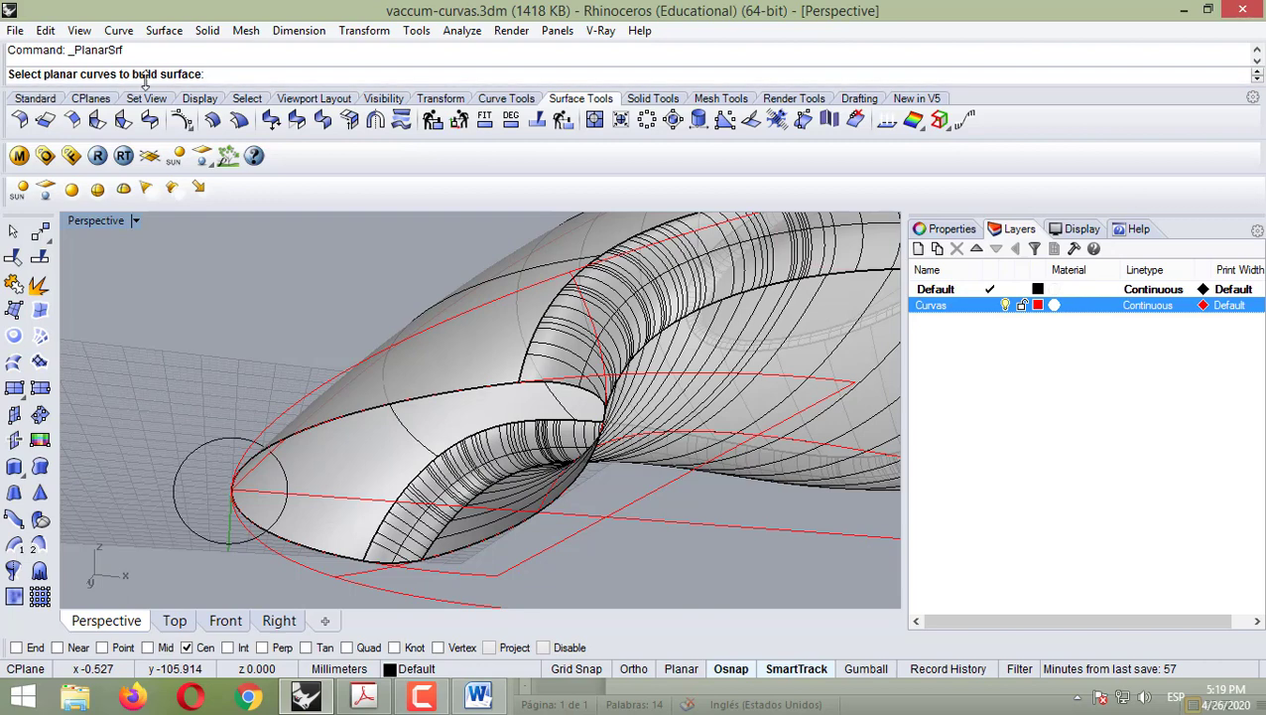
{"action": "scroll", "coordinate": [502, 390], "scroll_direction": "up", "scroll_amount": 2}
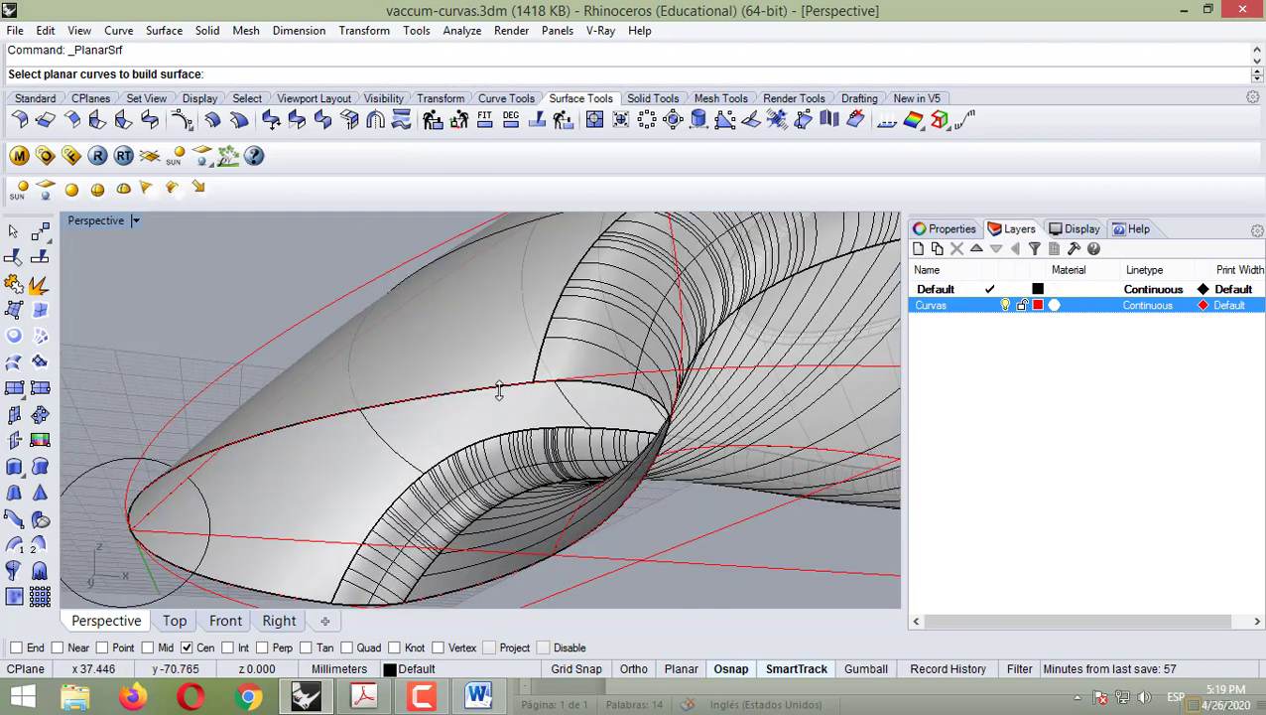
{"action": "left_click", "coordinate": [506, 389]}
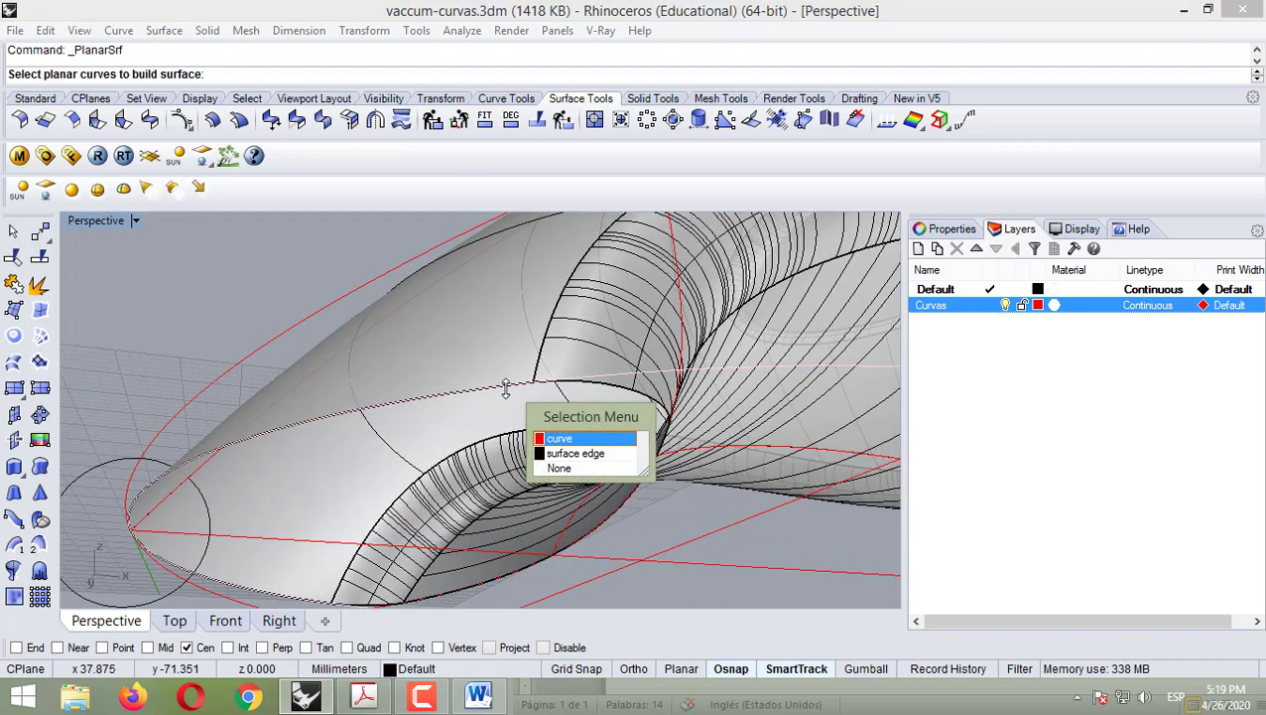
{"action": "left_click", "coordinate": [564, 453]}
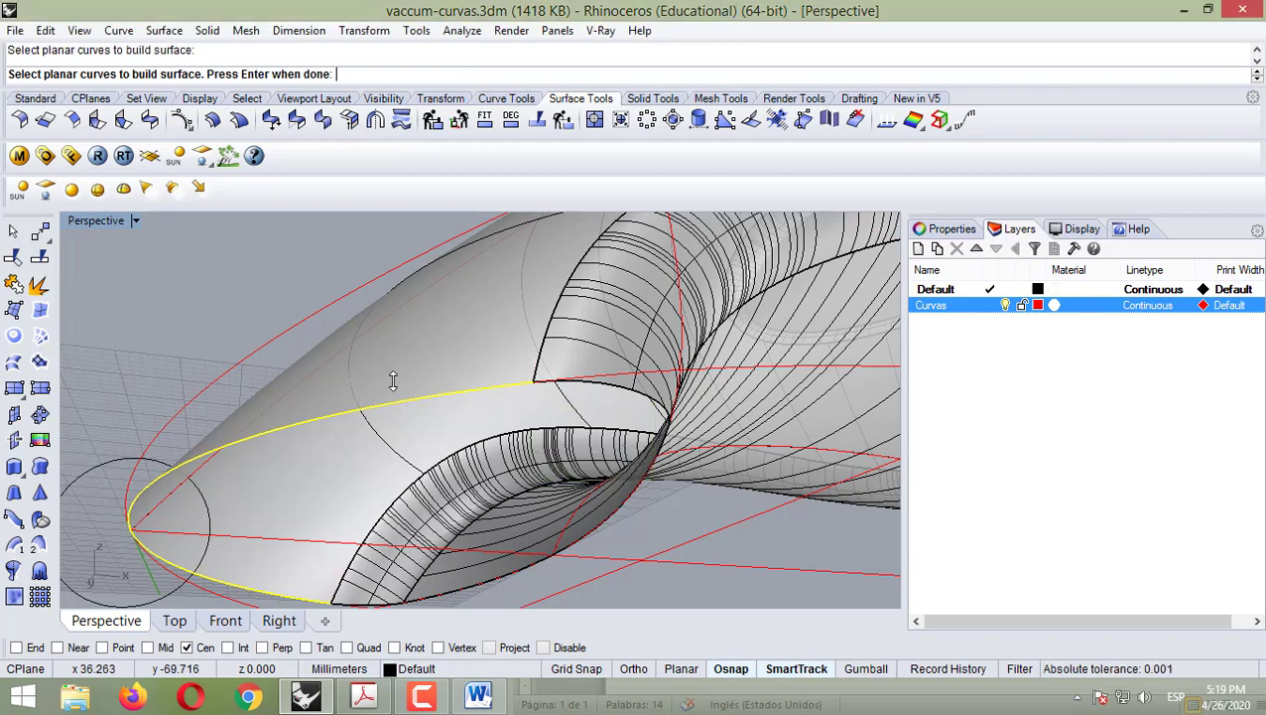
{"action": "left_click", "coordinate": [602, 385]}
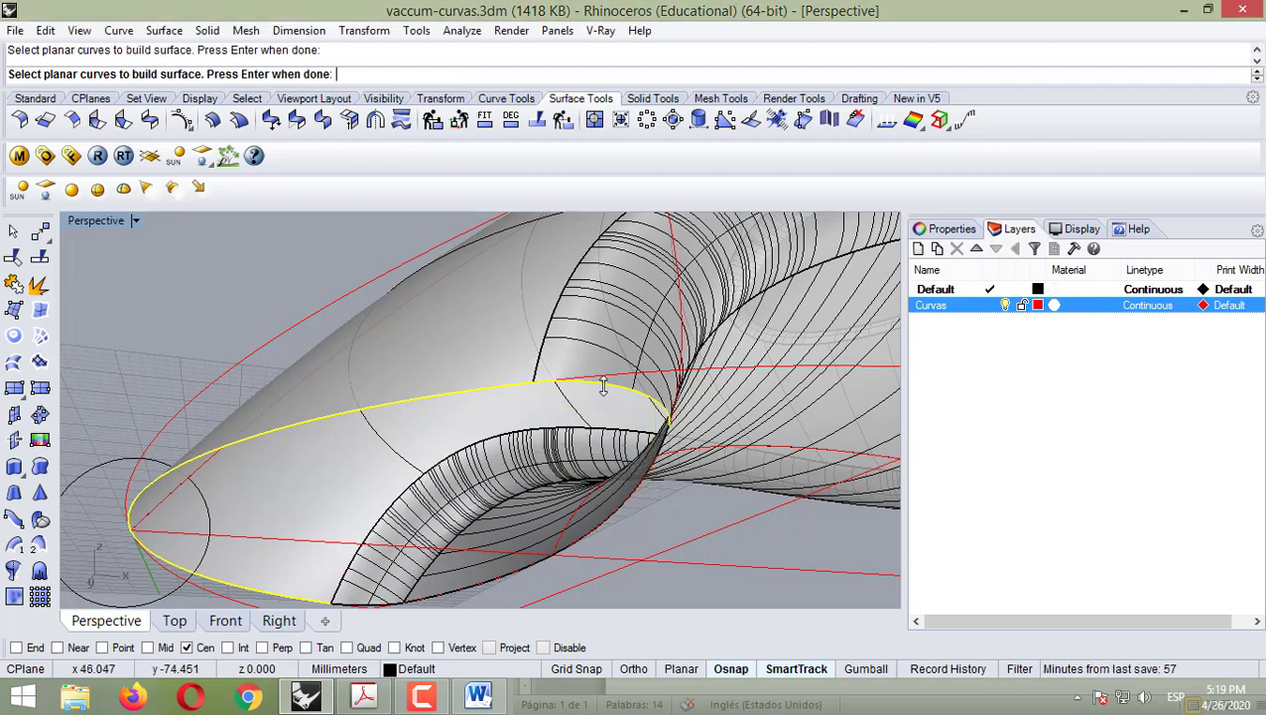
{"action": "left_click", "coordinate": [655, 502]}
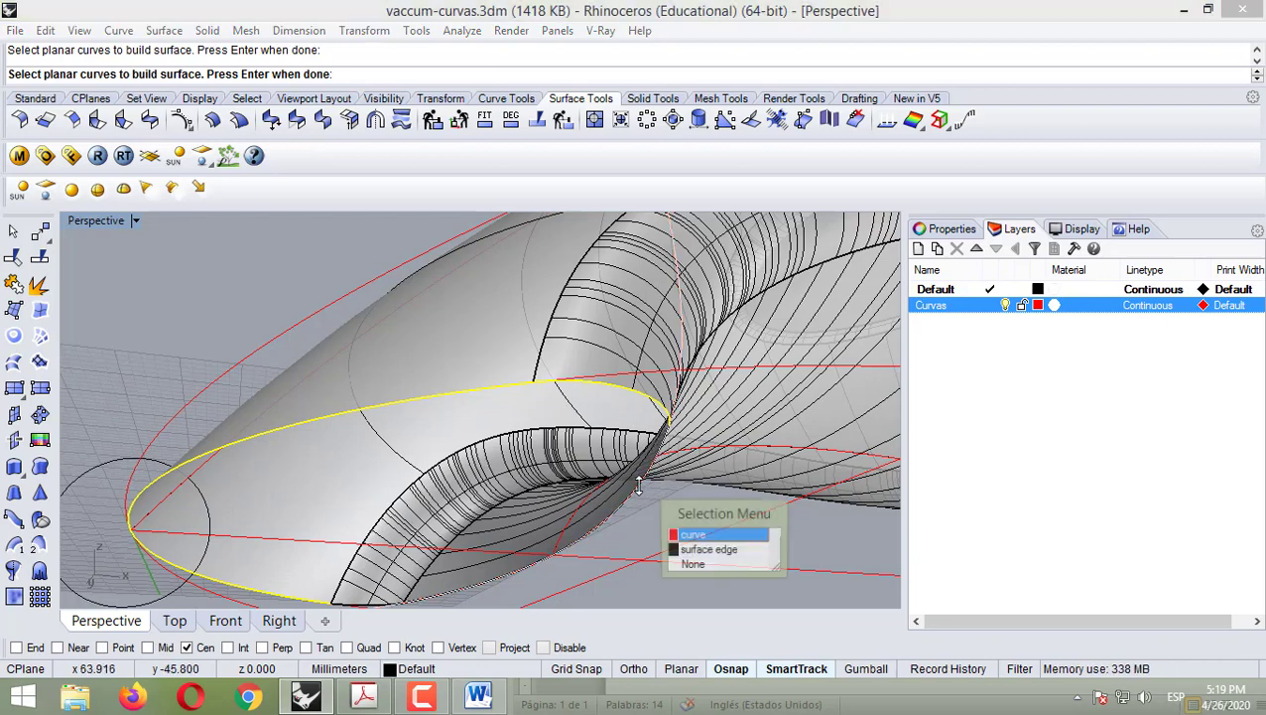
{"action": "left_click", "coordinate": [677, 549]}
{"action": "scroll", "coordinate": [496, 516], "scroll_direction": "up", "scroll_amount": 3}
{"action": "scroll", "coordinate": [360, 596], "scroll_direction": "down", "scroll_amount": 8}
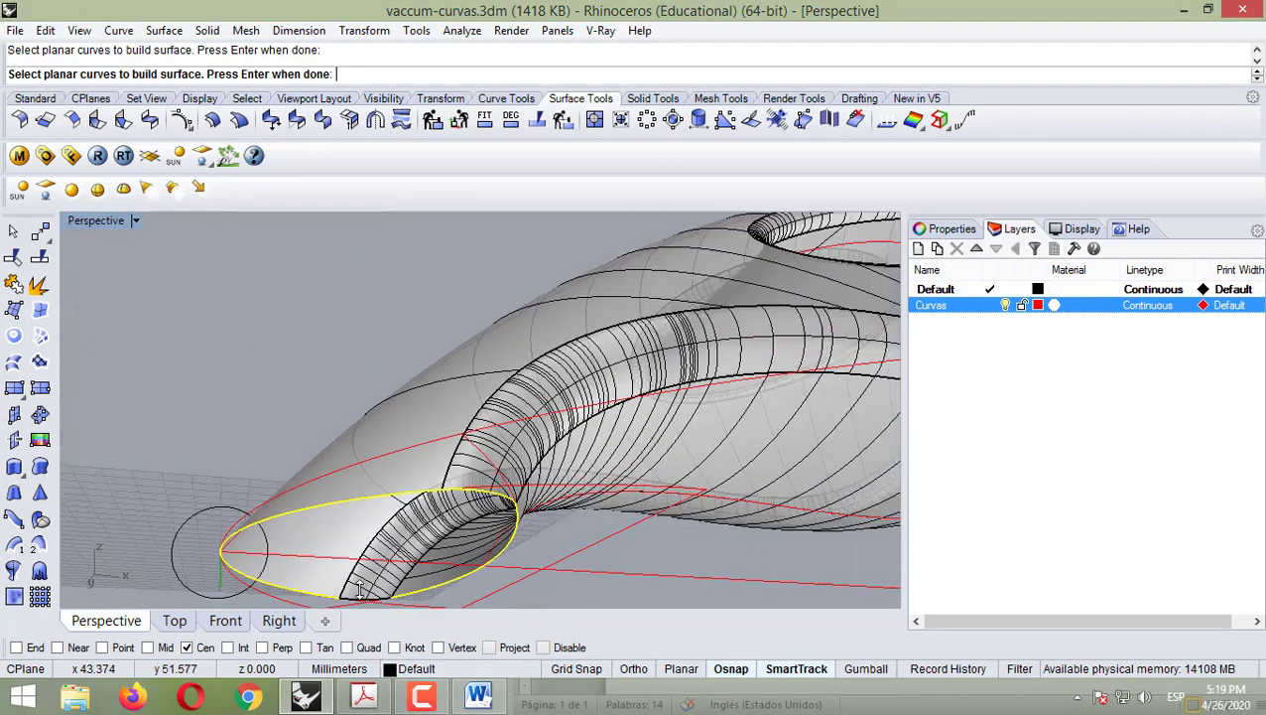
{"action": "scroll", "coordinate": [360, 597], "scroll_direction": "up", "scroll_amount": 5}
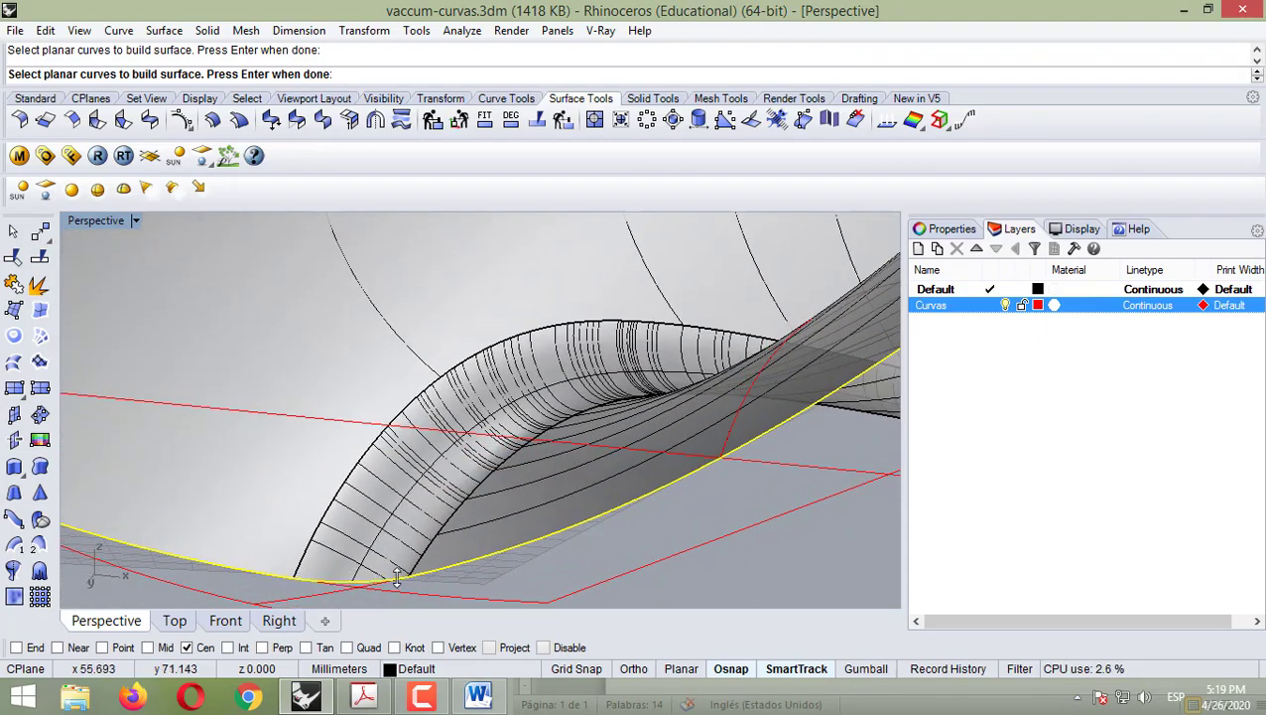
{"action": "scroll", "coordinate": [393, 556], "scroll_direction": "down", "scroll_amount": 5}
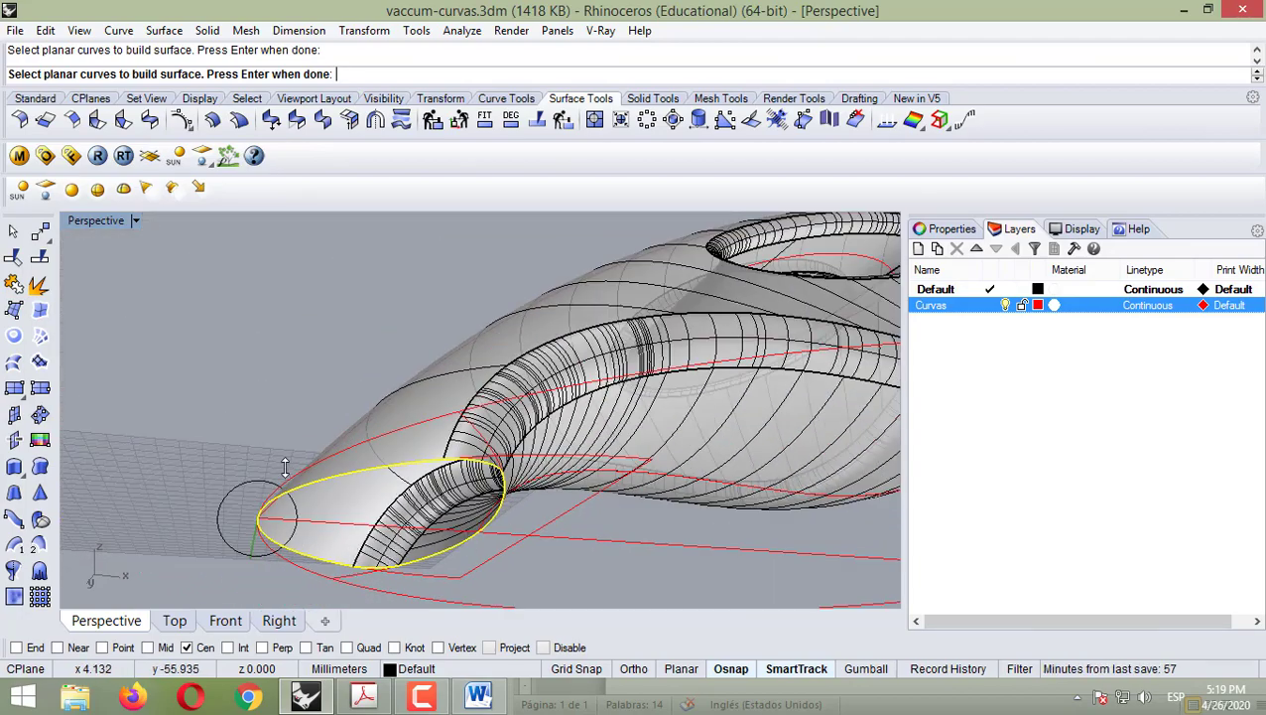
{"action": "key", "text": "Return"}
{"action": "right_click_drag", "start_coordinate": [297, 417], "coordinate": [439, 627]}
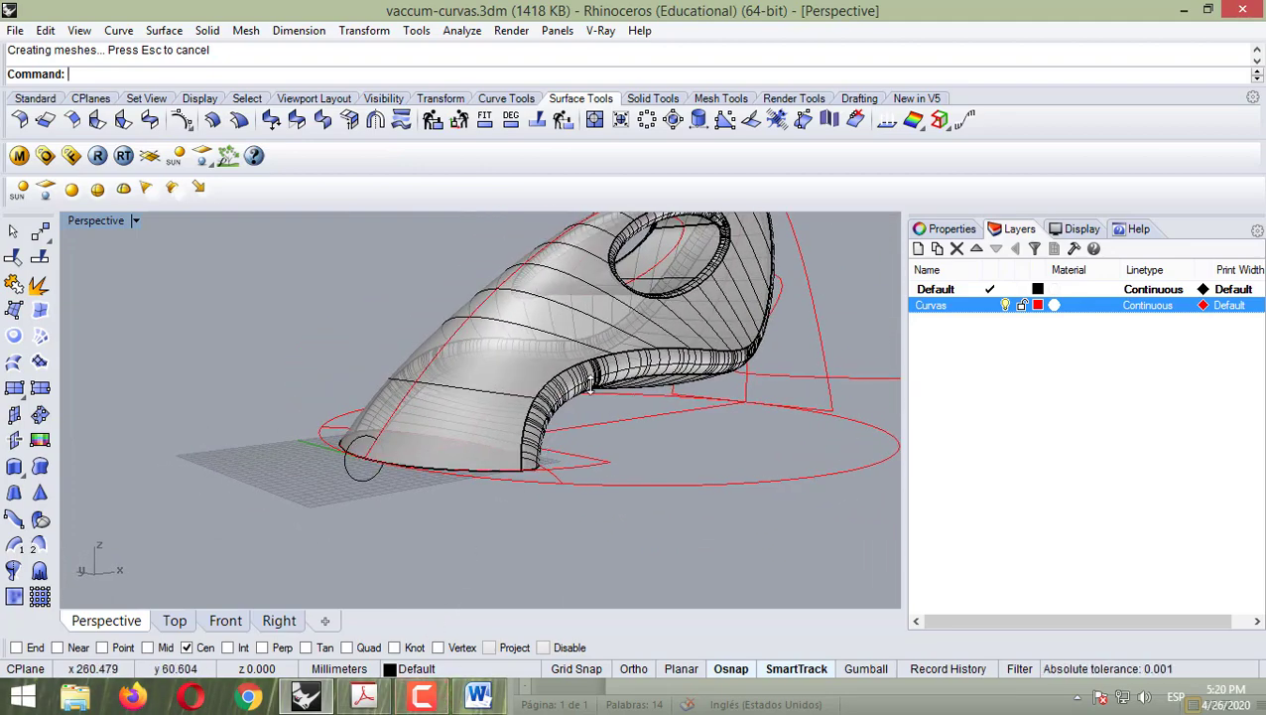
- Switch to the Learning Alias PDF in Acrobat and consult Part 1: Creating Primary Surfaces of the vacuum cleaner chapter
{"action": "left_click", "coordinate": [364, 695]}
{"action": "scroll", "coordinate": [520, 452], "scroll_direction": "down", "scroll_amount": 20}
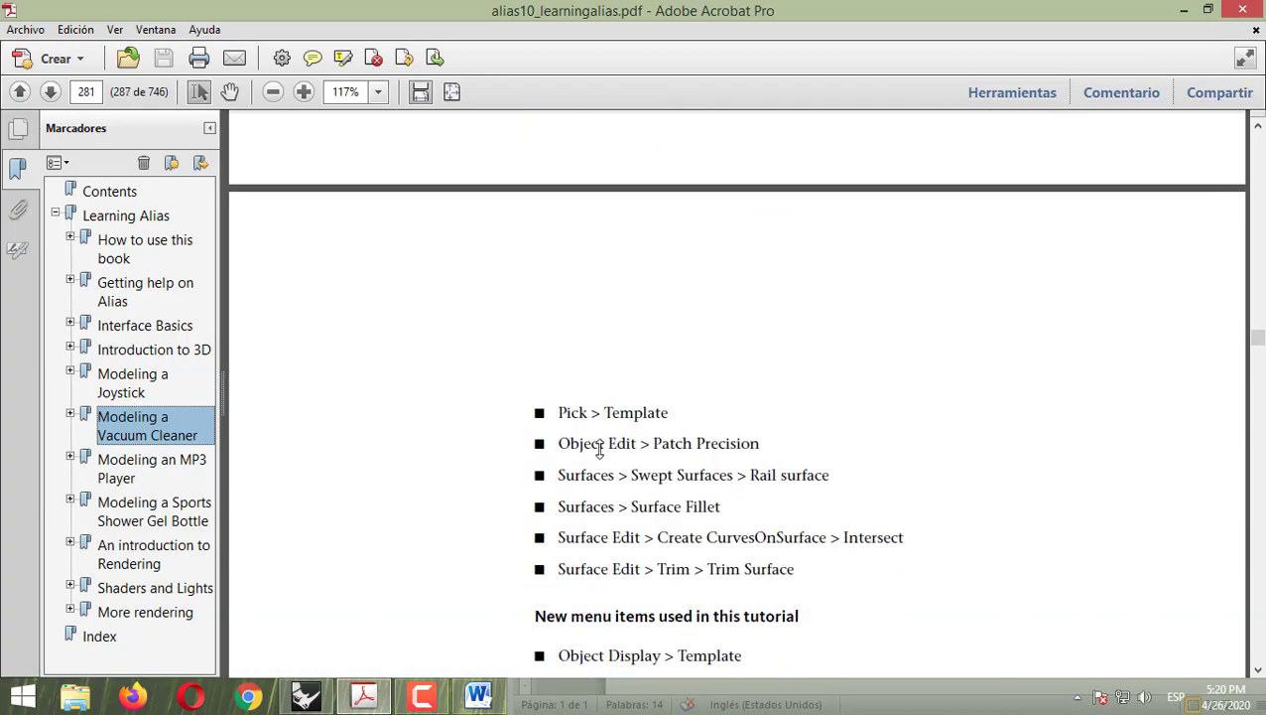
{"action": "scroll", "coordinate": [610, 464], "scroll_direction": "down", "scroll_amount": 5}
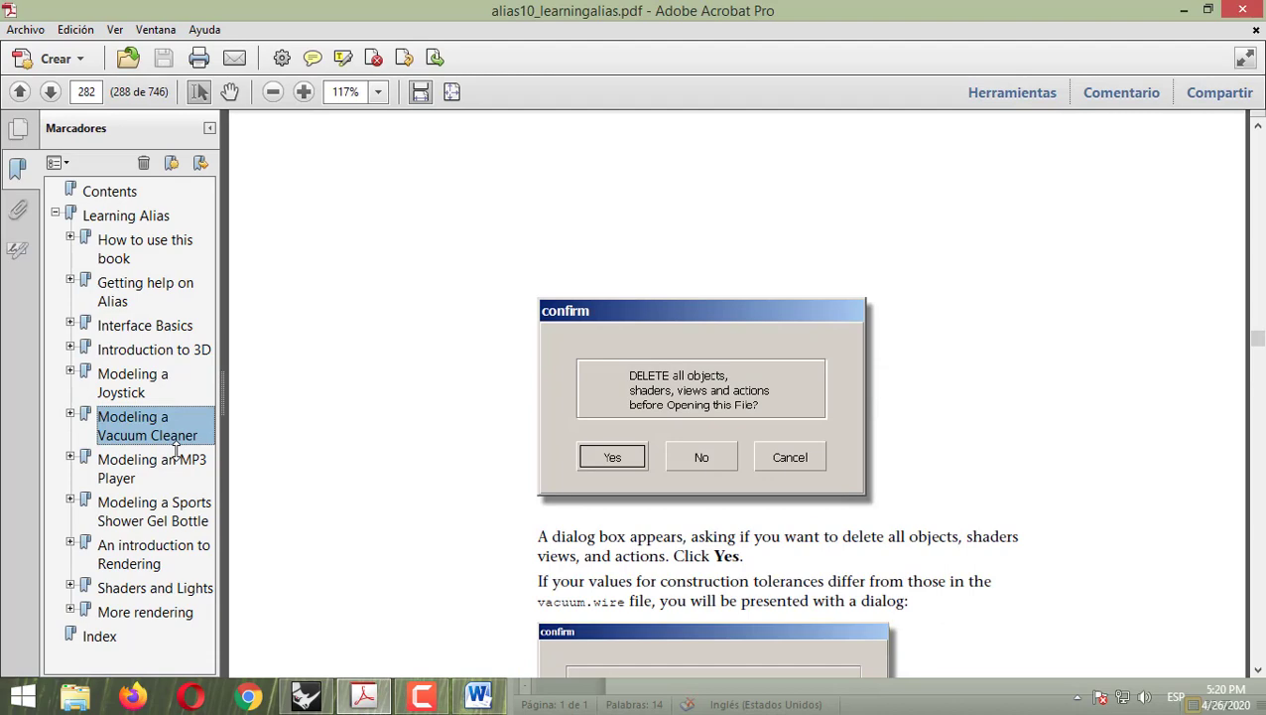
{"action": "left_click", "coordinate": [70, 411]}
{"action": "left_click", "coordinate": [133, 539]}
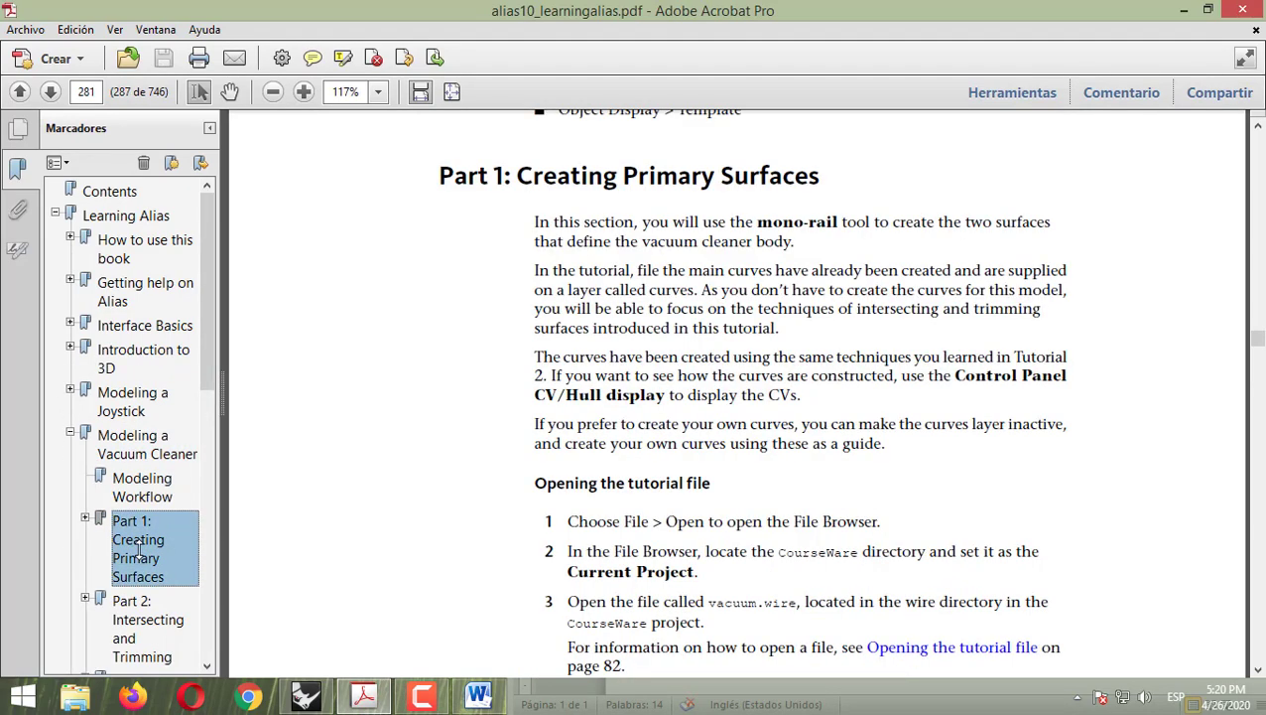
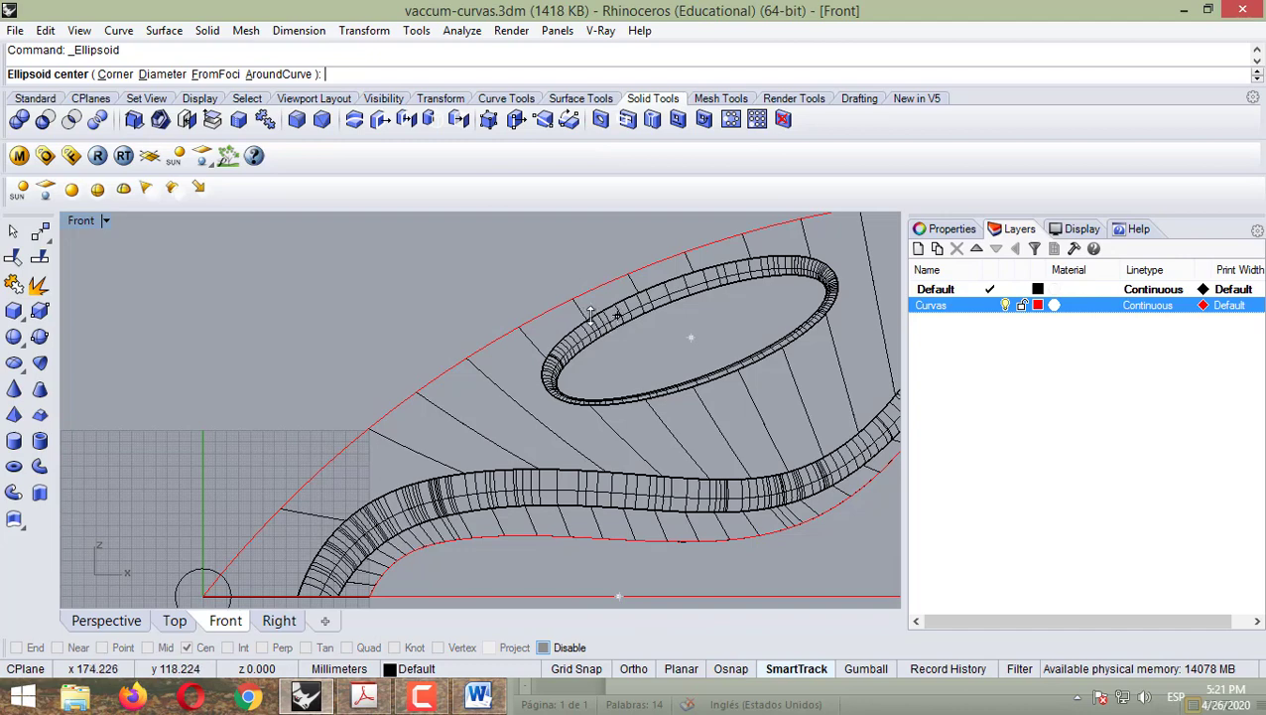
- Draw a slim ellipsoid along the upper profile in front of the handle opening, with first and second semi-axes about 41 mm and 8 mm
{"action": "left_click", "coordinate": [482, 348]}
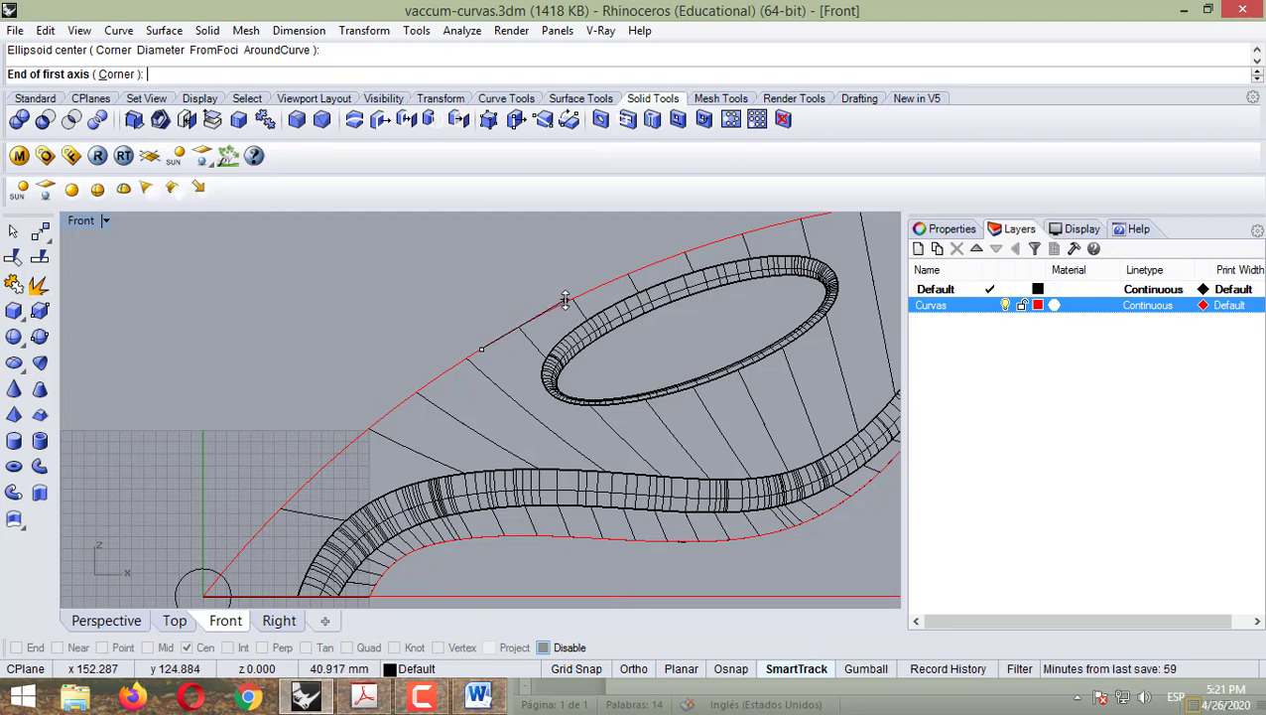
{"action": "left_click", "coordinate": [565, 299]}
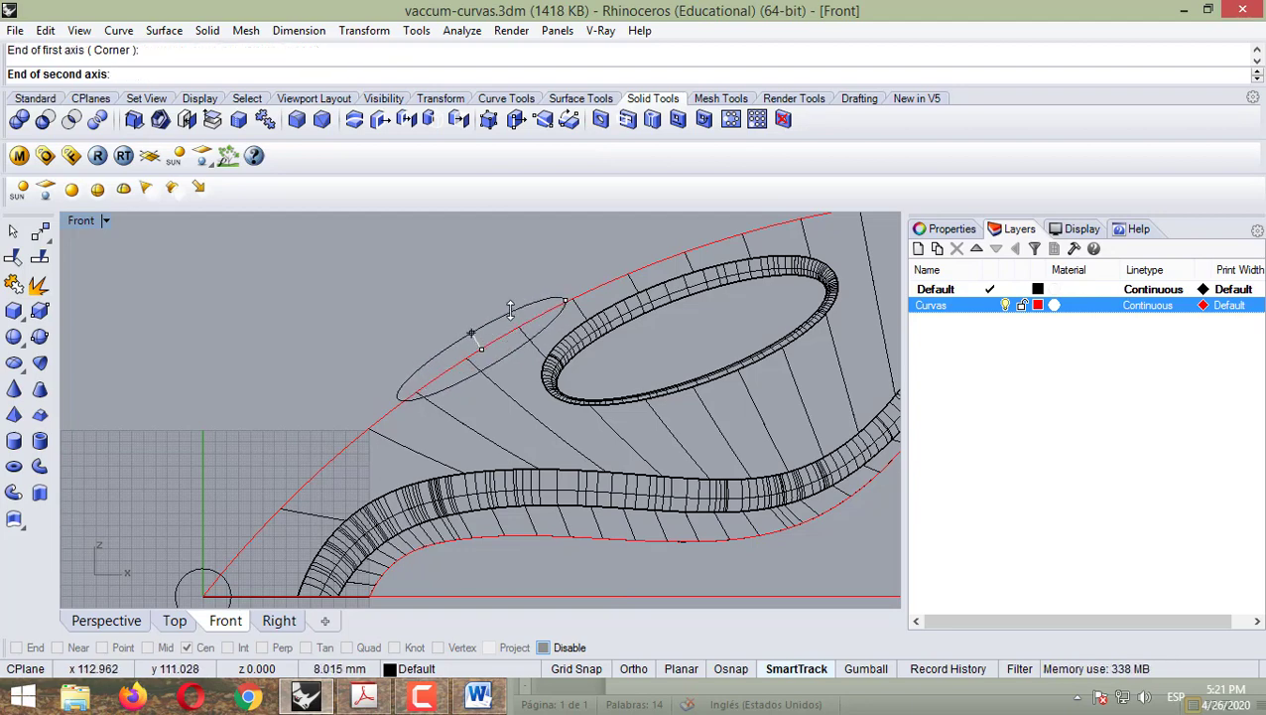
{"action": "left_click", "coordinate": [511, 310]}
{"action": "left_click", "coordinate": [109, 620]}
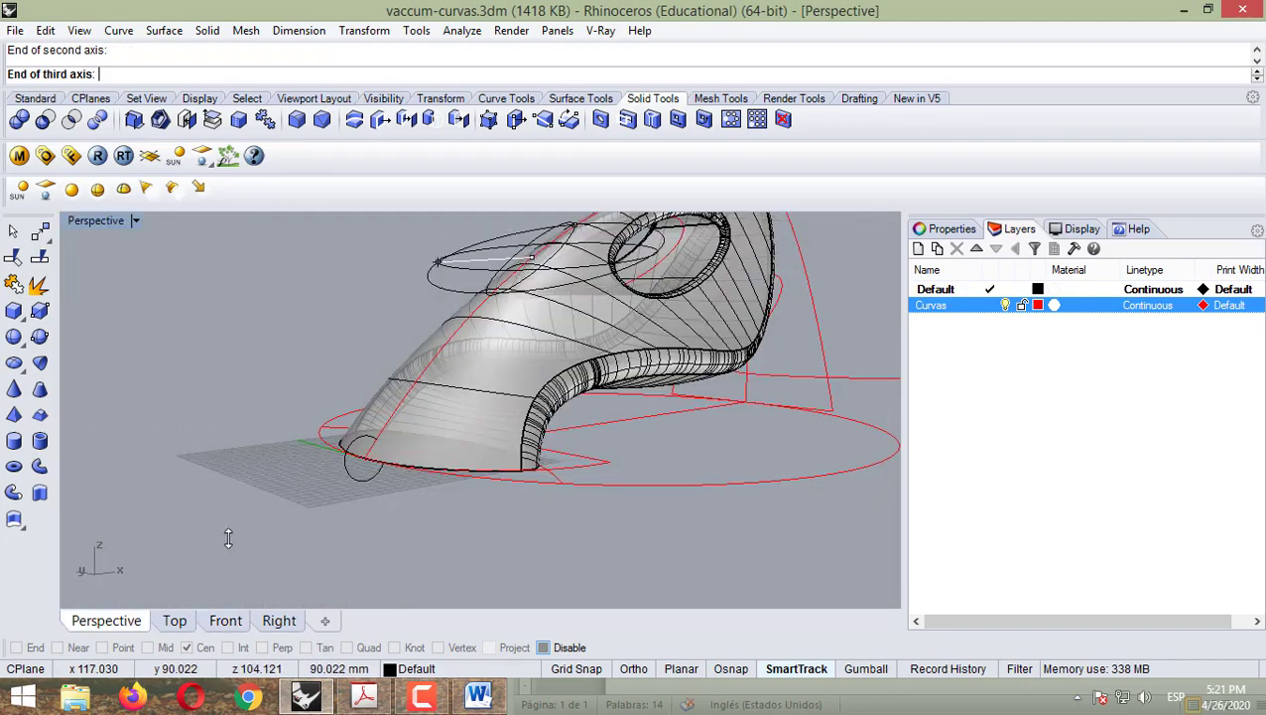
{"action": "right_click_drag", "start_coordinate": [536, 263], "coordinate": [473, 261]}
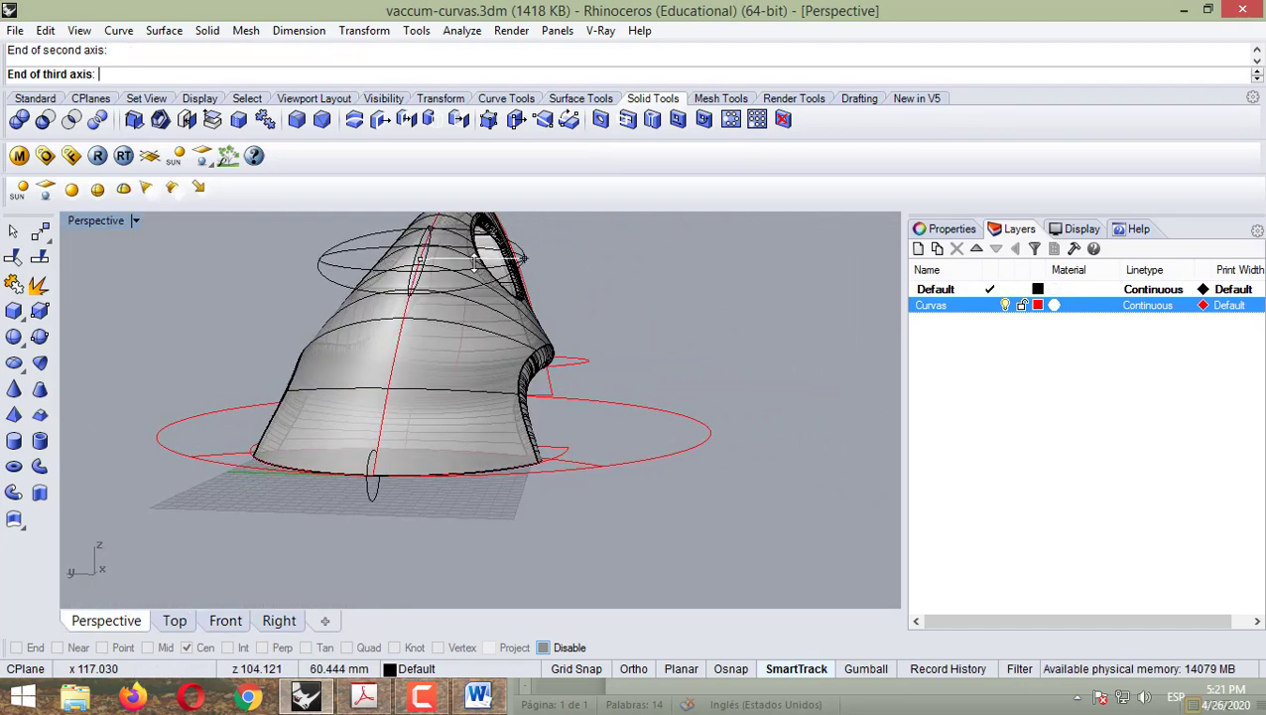
{"action": "left_click", "coordinate": [439, 255]}
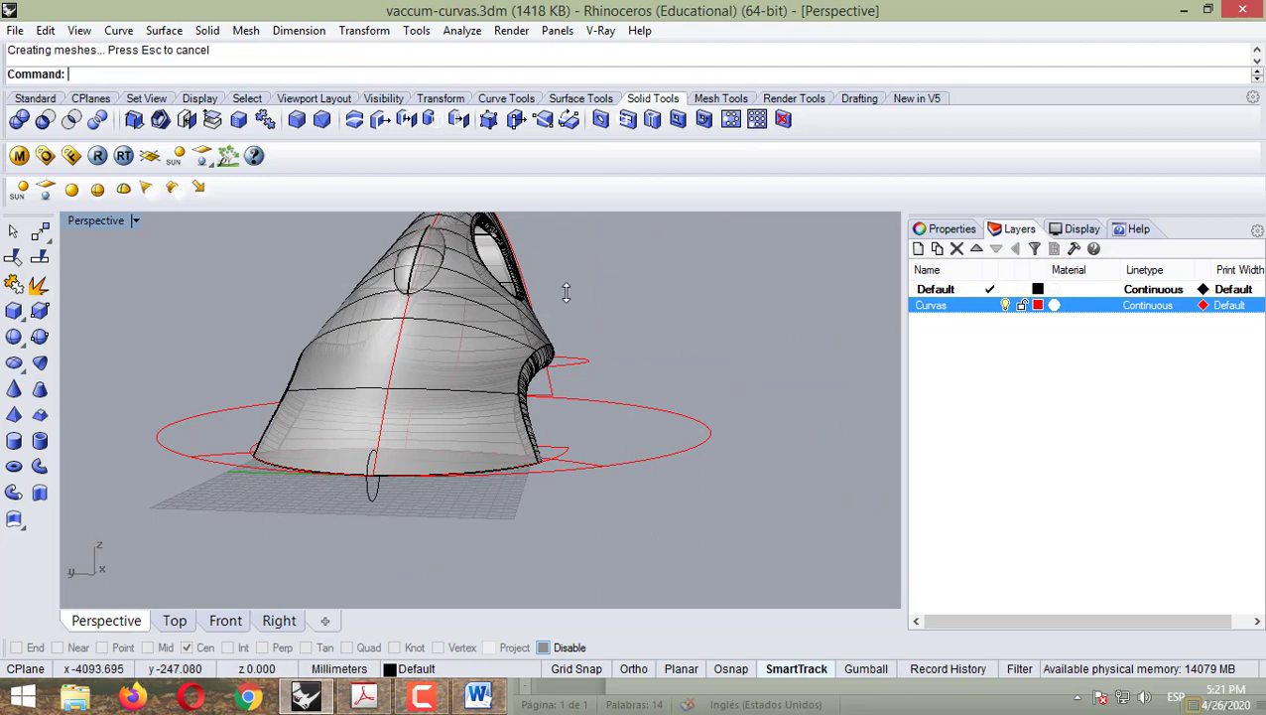
{"action": "right_click_drag", "start_coordinate": [565, 285], "coordinate": [393, 300]}
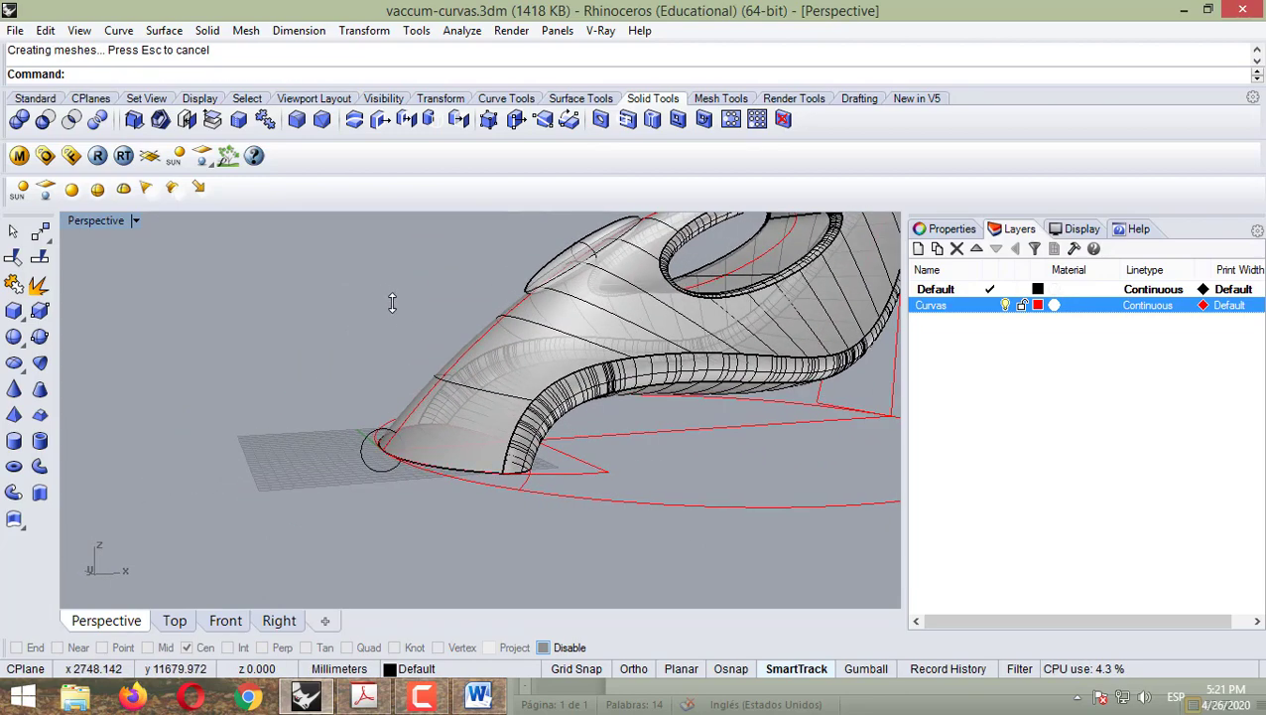
{"action": "right_click_drag", "start_coordinate": [278, 536], "coordinate": [392, 596]}
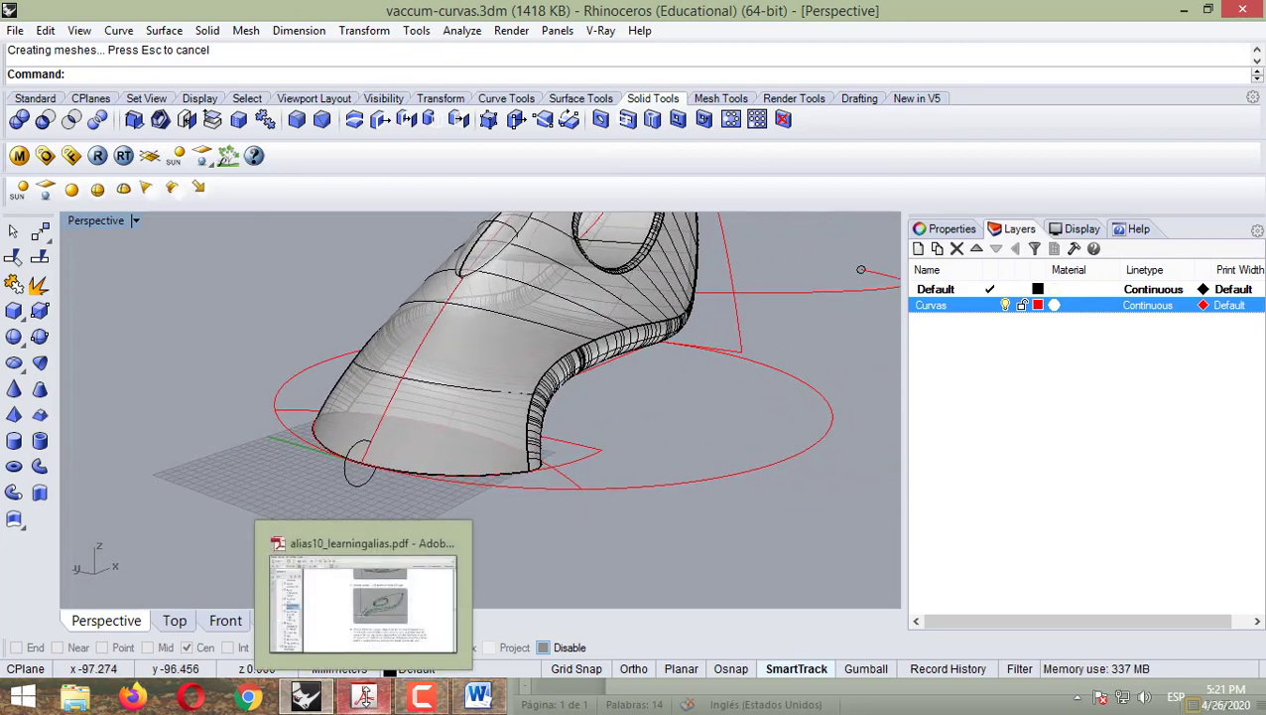
- Switch to the Learning Alias PDF and consult Part 7: Dust Bag and Cable Connector and the nozzle grooves in Part 5: Air Vents
{"action": "left_click", "coordinate": [363, 697]}
{"action": "scroll", "coordinate": [607, 458], "scroll_direction": "down", "scroll_amount": 10}
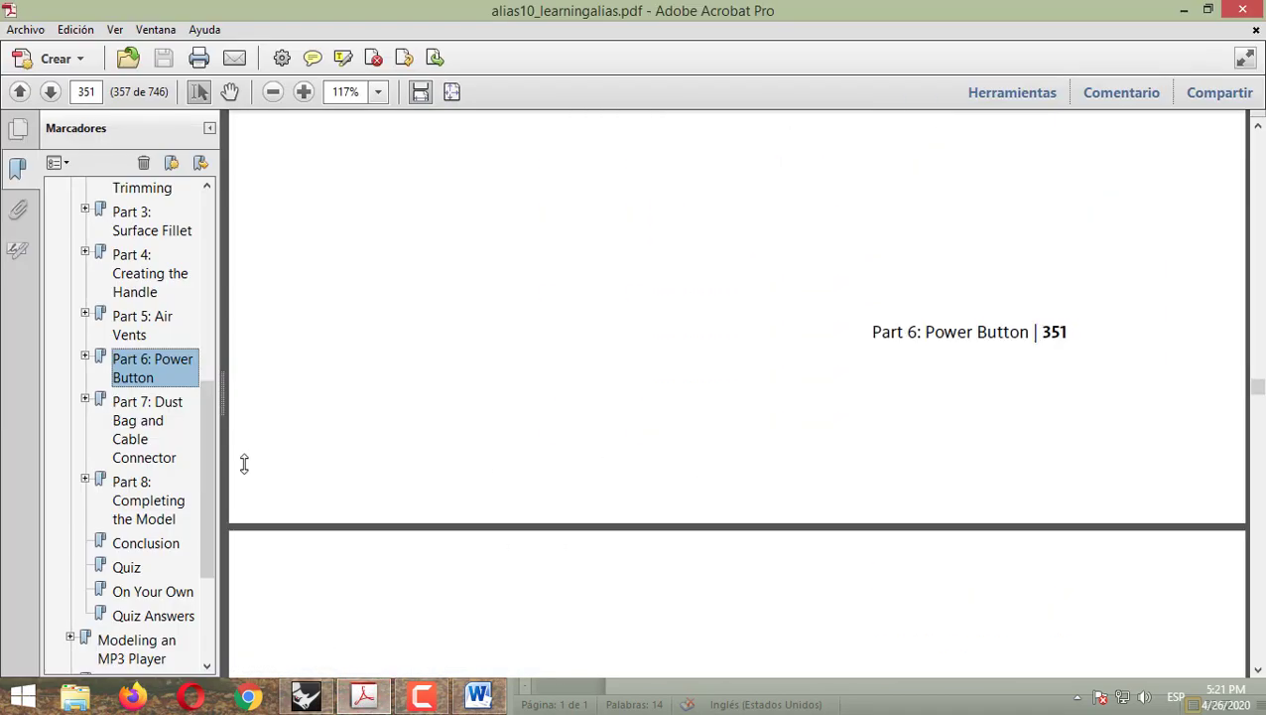
{"action": "left_click", "coordinate": [147, 411]}
{"action": "scroll", "coordinate": [624, 421], "scroll_direction": "down", "scroll_amount": 10}
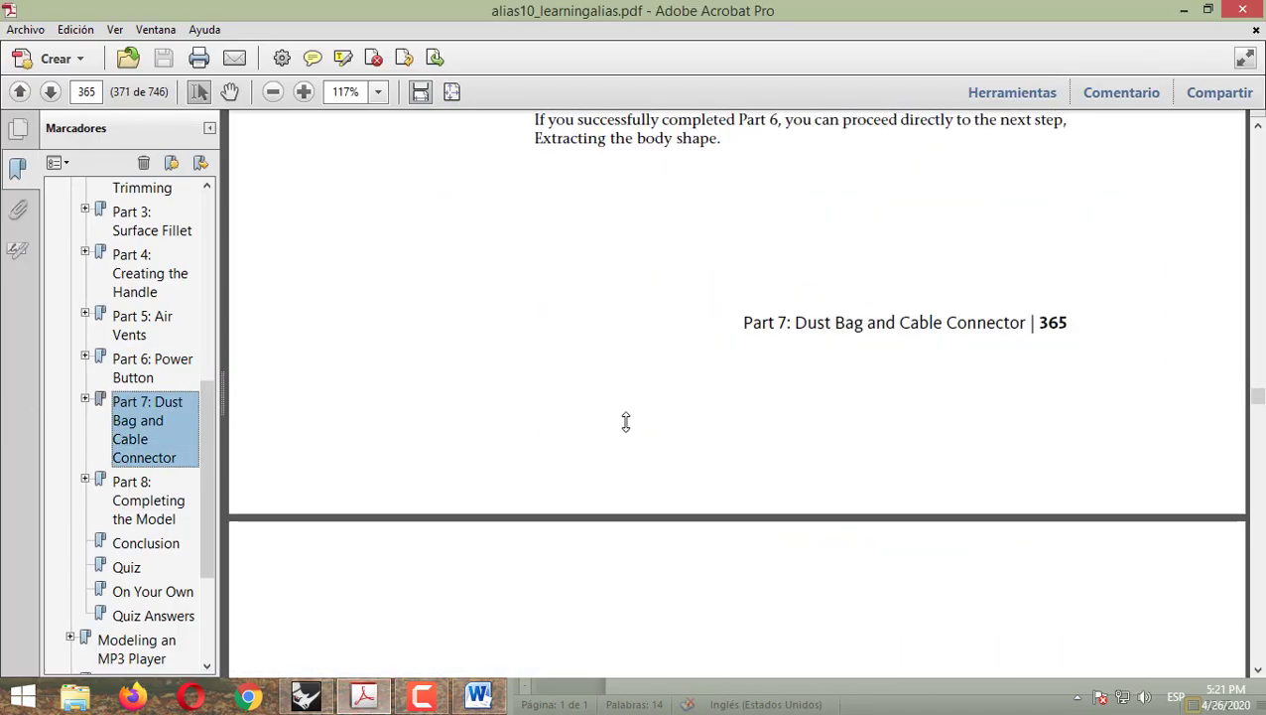
{"action": "scroll", "coordinate": [733, 456], "scroll_direction": "up", "scroll_amount": 5}
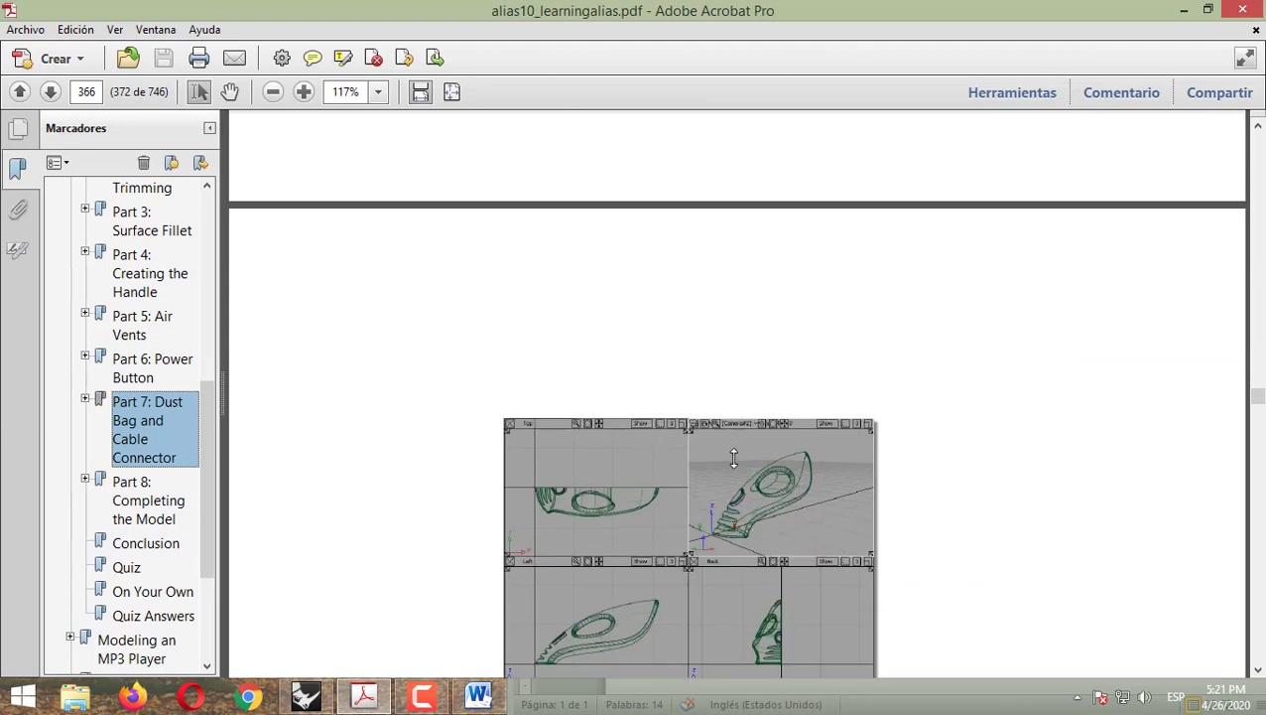
{"action": "scroll", "coordinate": [736, 513], "scroll_direction": "up", "scroll_amount": 20}
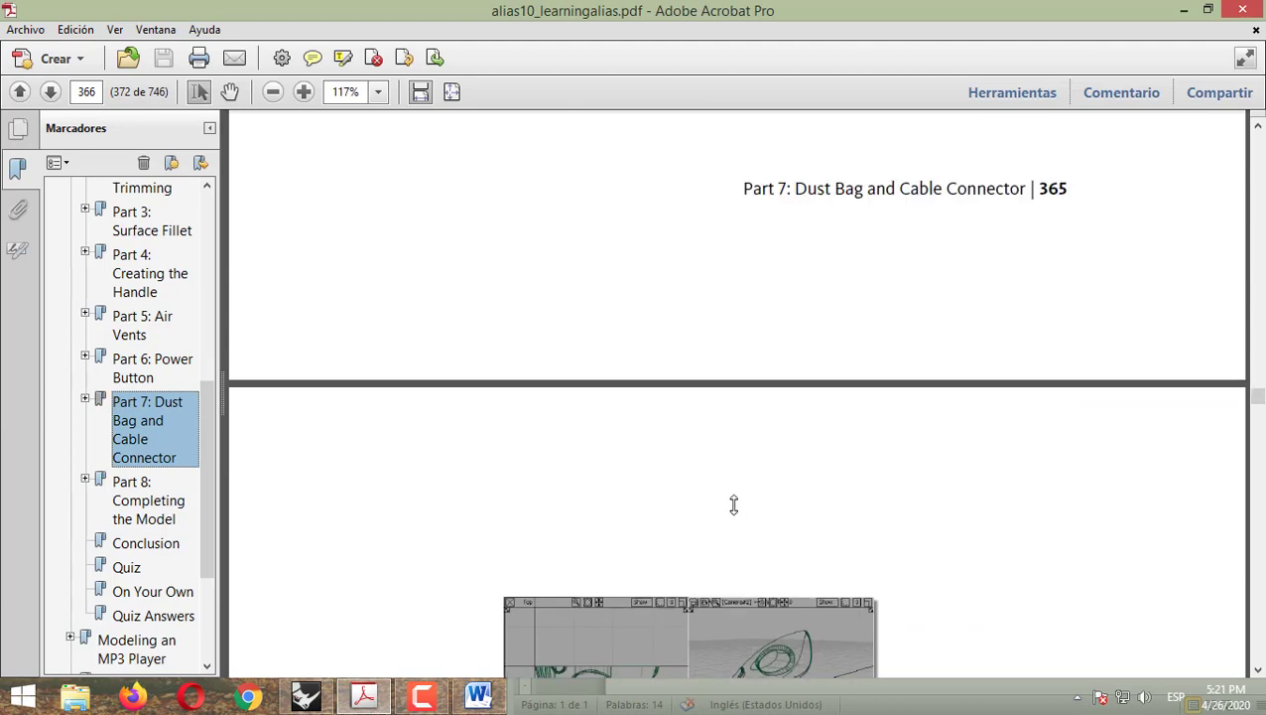
{"action": "scroll", "coordinate": [759, 382], "scroll_direction": "up", "scroll_amount": 6}
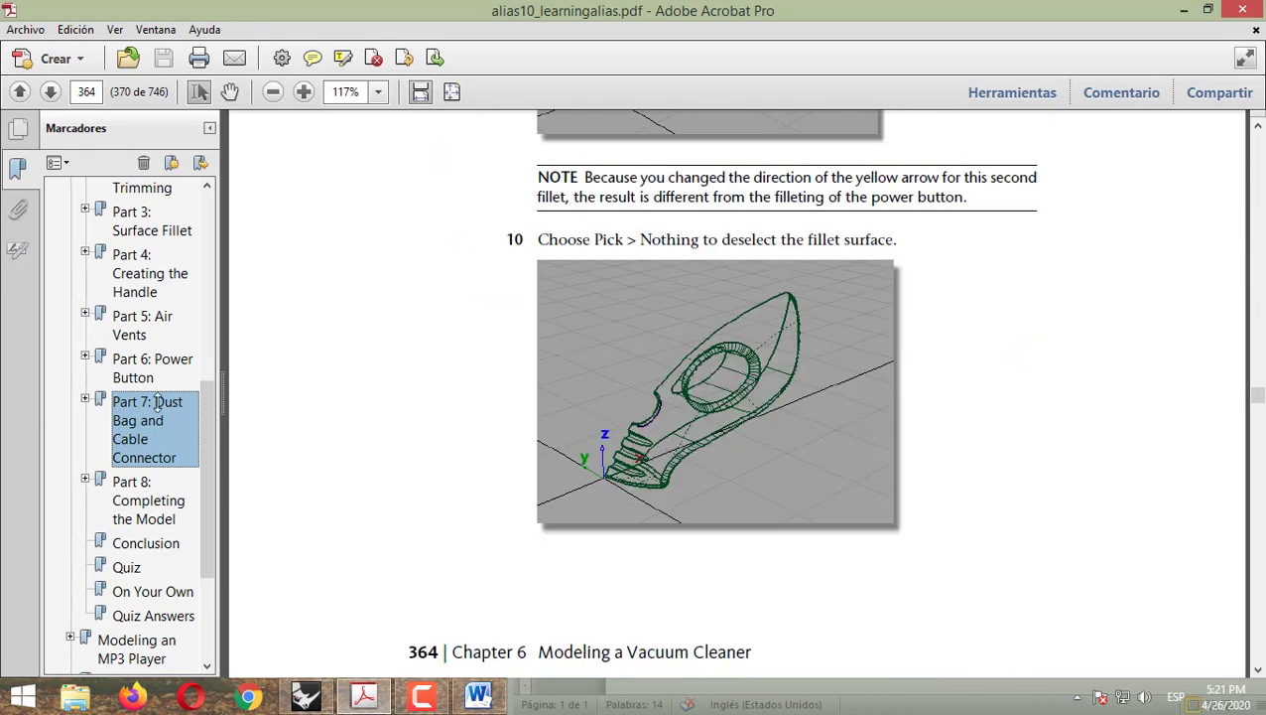
{"action": "left_click", "coordinate": [126, 331]}
{"action": "scroll", "coordinate": [678, 422], "scroll_direction": "down", "scroll_amount": 15}
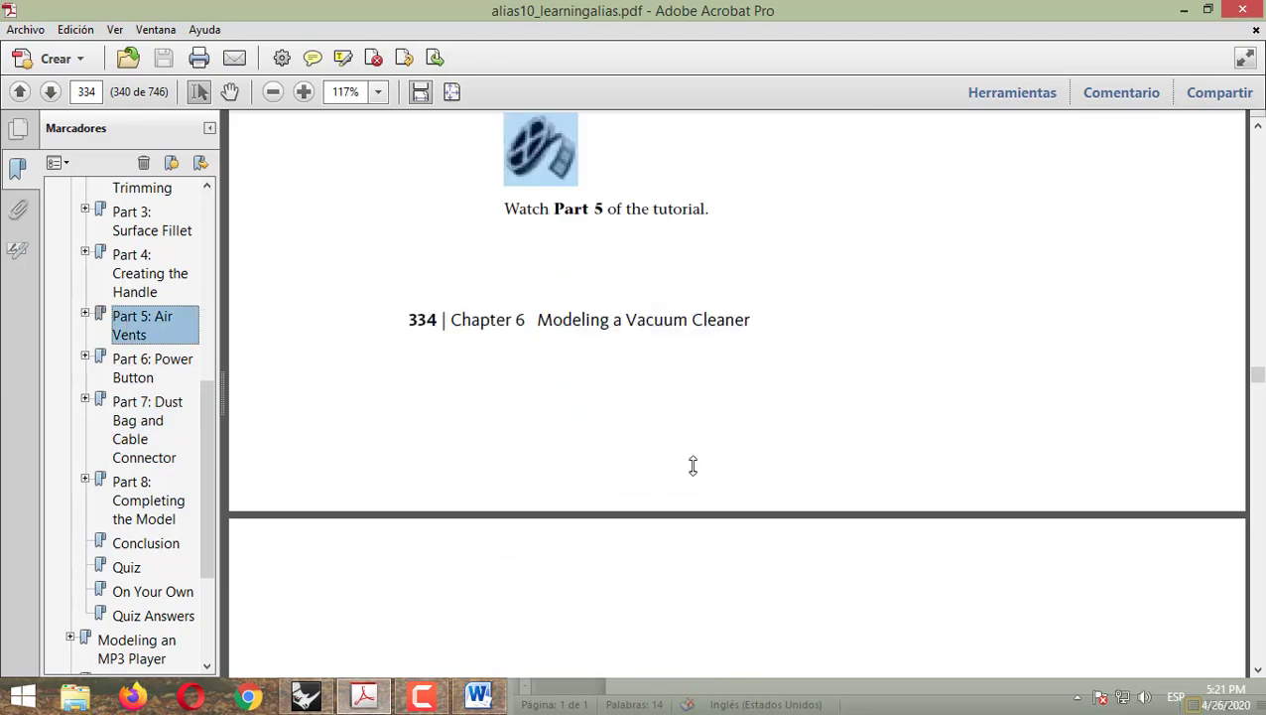
{"action": "scroll", "coordinate": [693, 479], "scroll_direction": "down", "scroll_amount": 3}
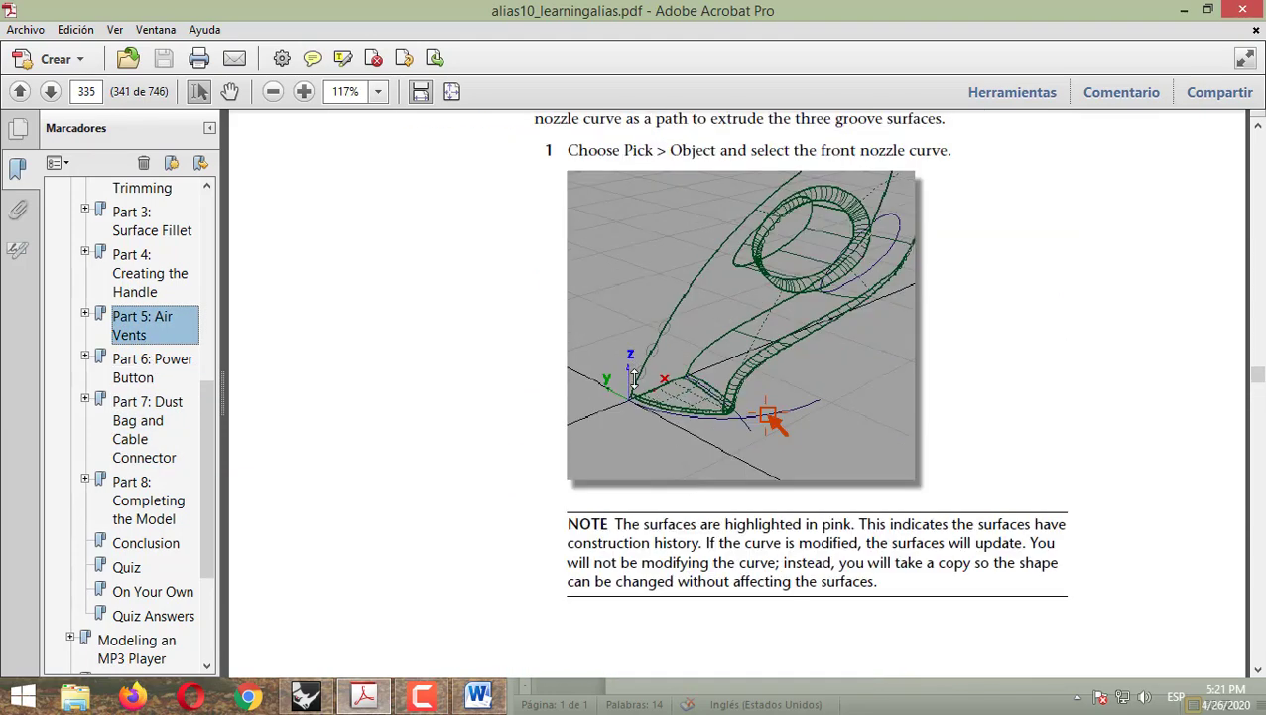
- Return to Rhino and examine the small circle at the nozzle tip and the large front nozzle ellipse as groove profile and path
{"action": "left_click", "coordinate": [1184, 8]}
{"action": "right_click_drag", "start_coordinate": [410, 472], "coordinate": [359, 472]}
{"action": "left_click", "coordinate": [359, 471]}
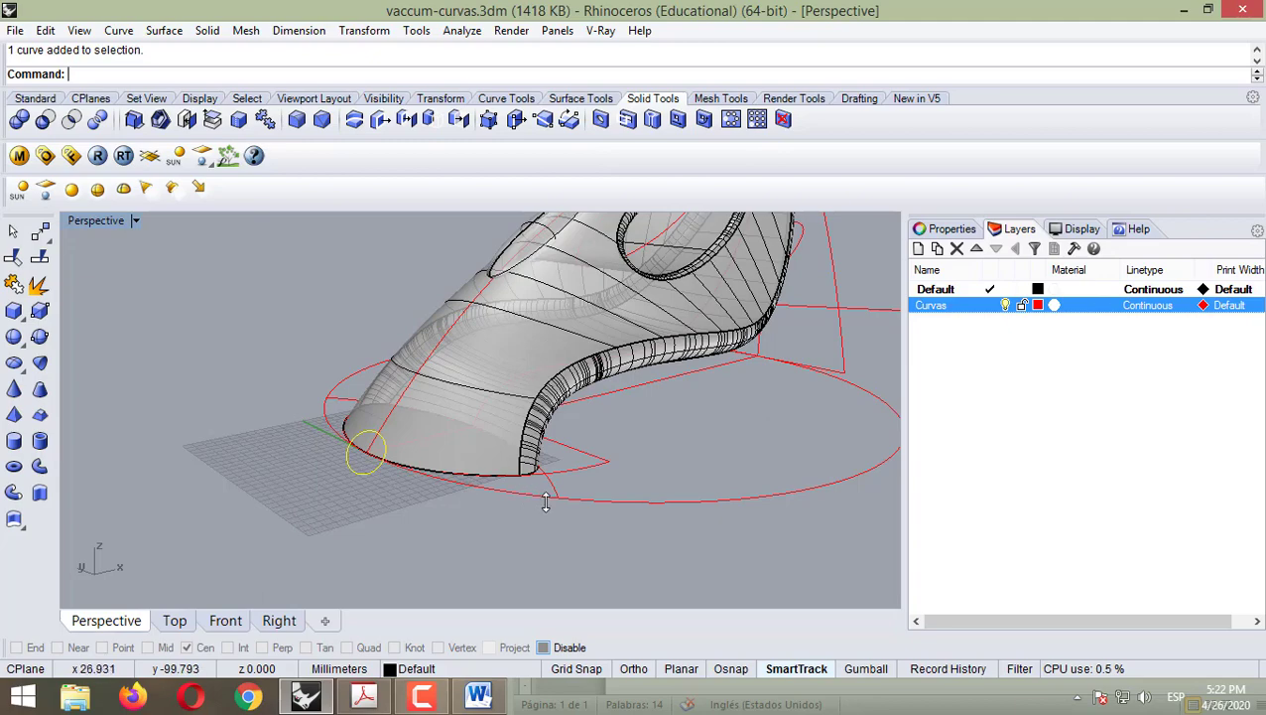
{"action": "left_click", "coordinate": [645, 506]}
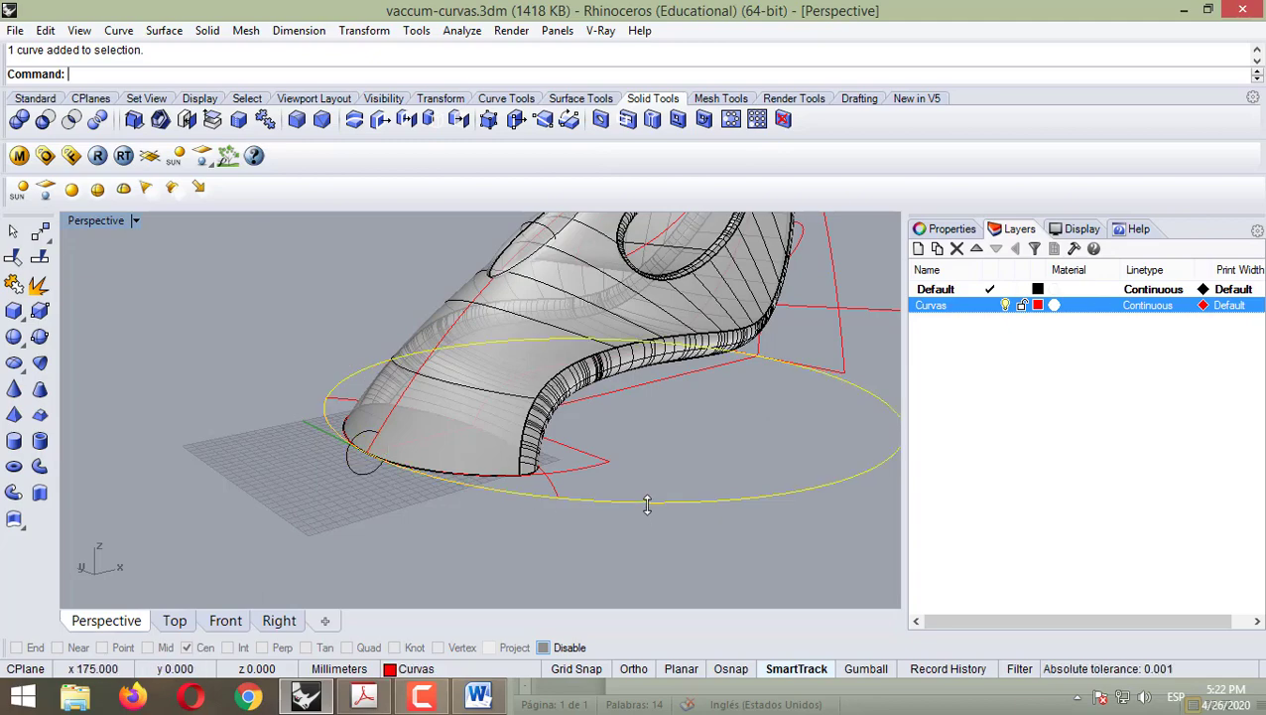
{"action": "right_click_drag", "start_coordinate": [641, 520], "coordinate": [476, 531]}
{"action": "left_click", "coordinate": [368, 539]}
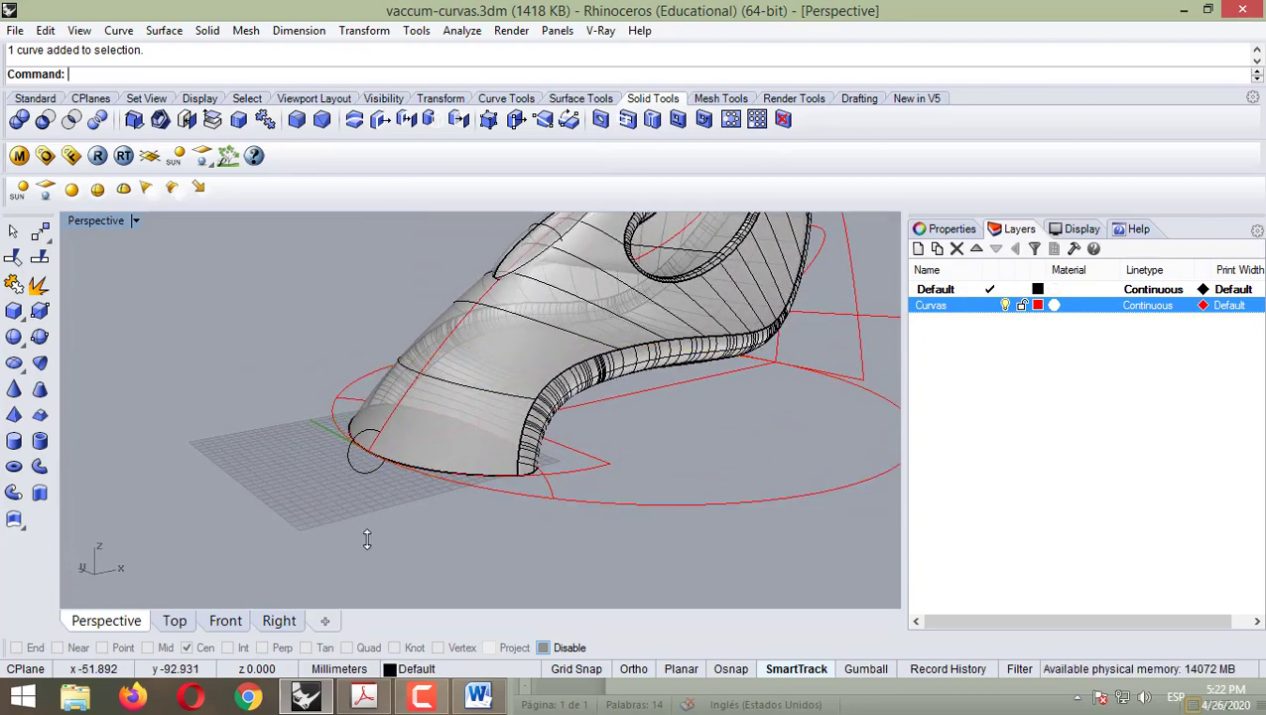
{"action": "left_click", "coordinate": [357, 466]}
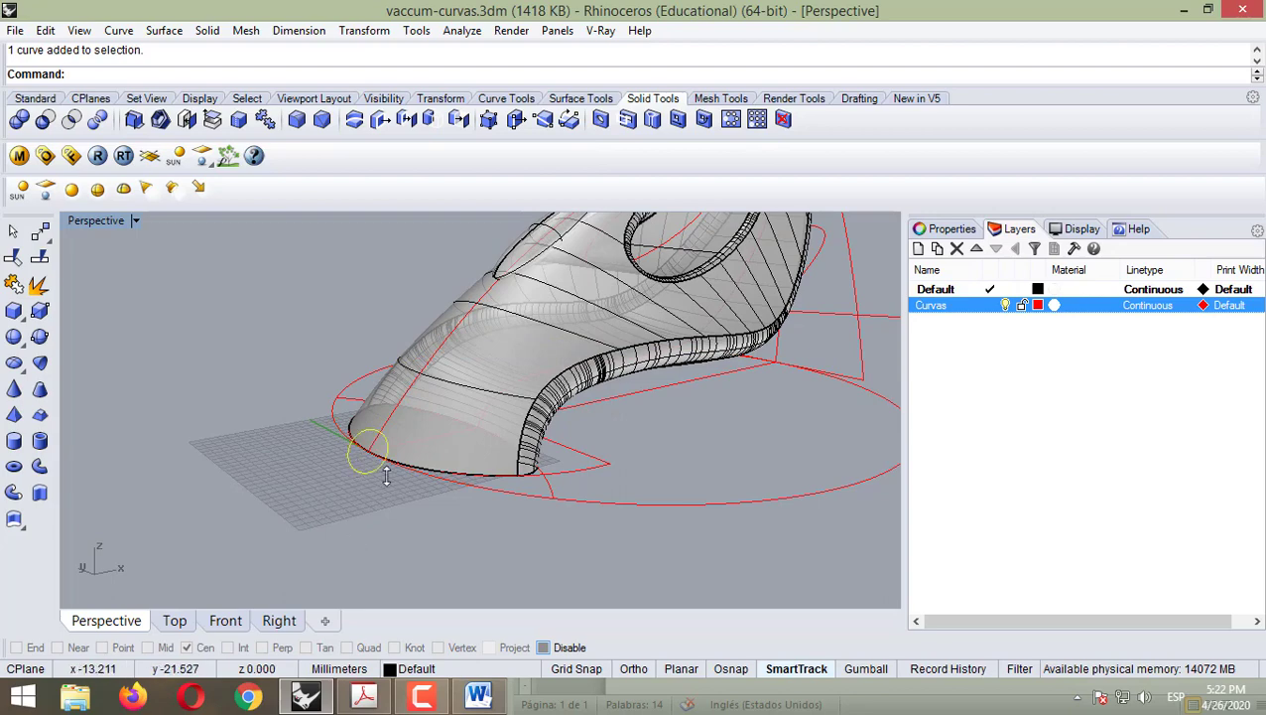
{"action": "left_click", "coordinate": [598, 502]}
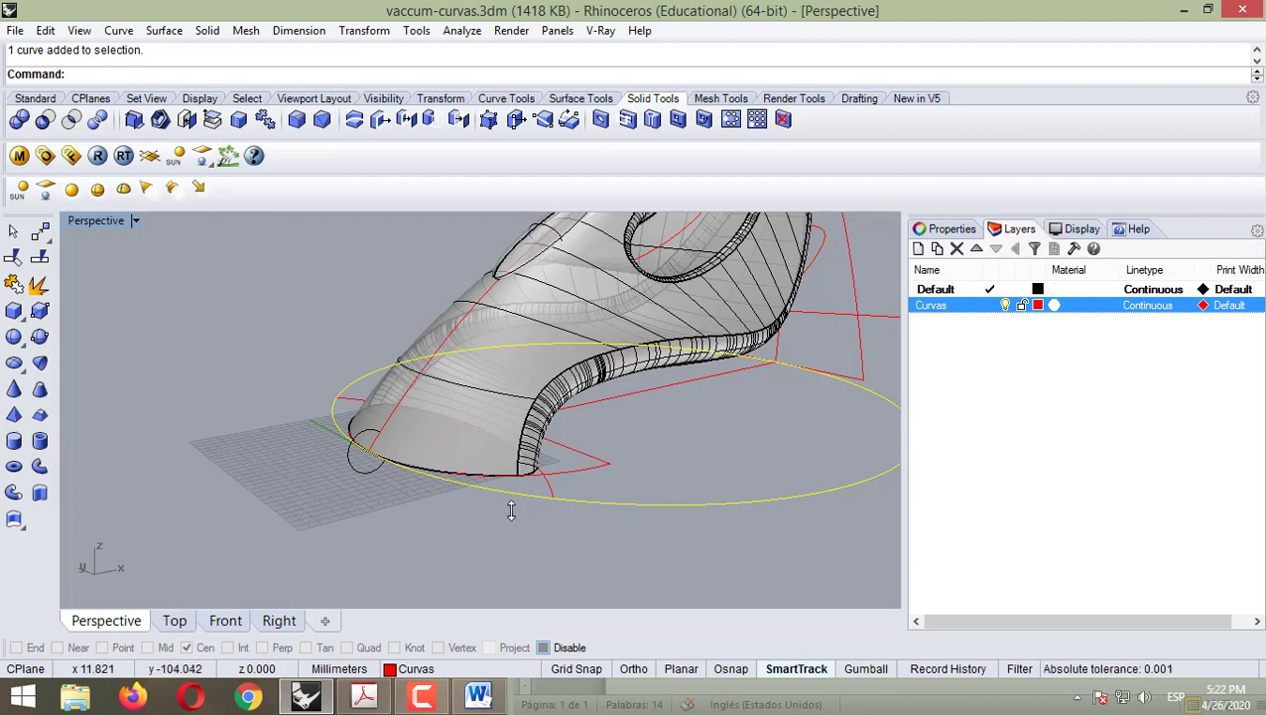
{"action": "key", "text": "Escape"}
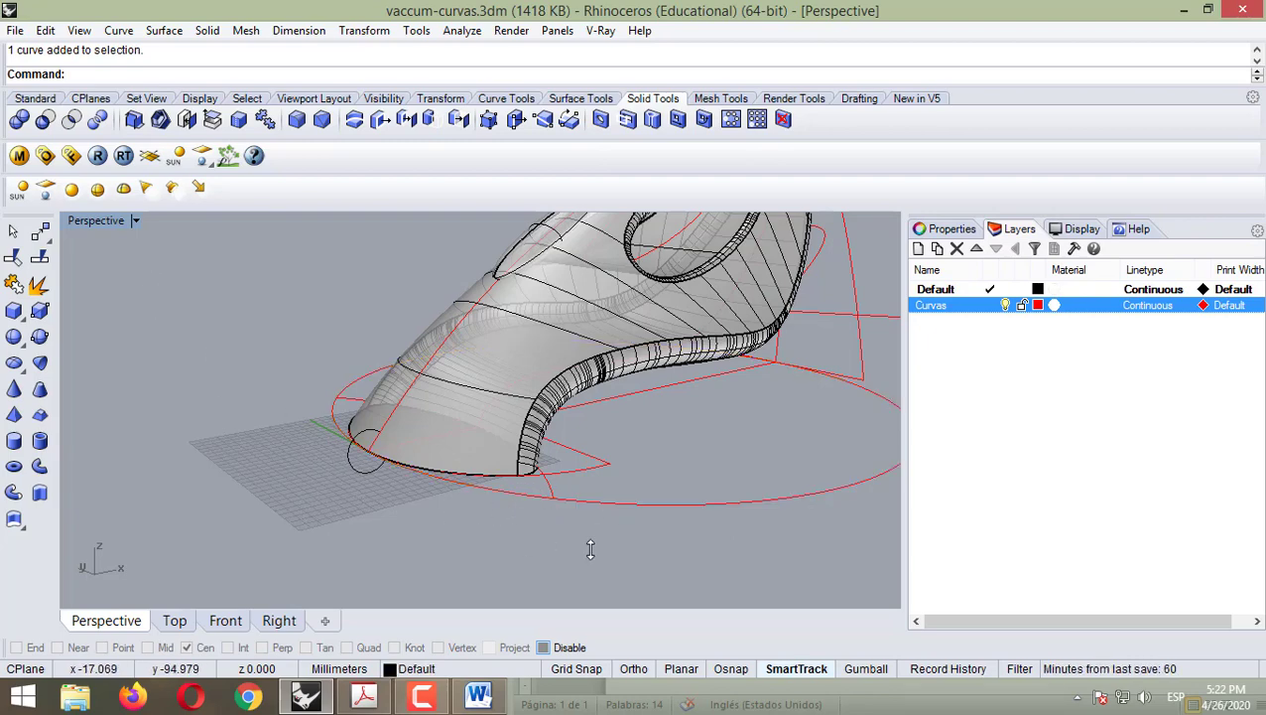
- Sweep the small circle along the large front nozzle ellipse as a single rail, using the Freeform style without simplification
{"action": "left_click", "coordinate": [579, 97]}
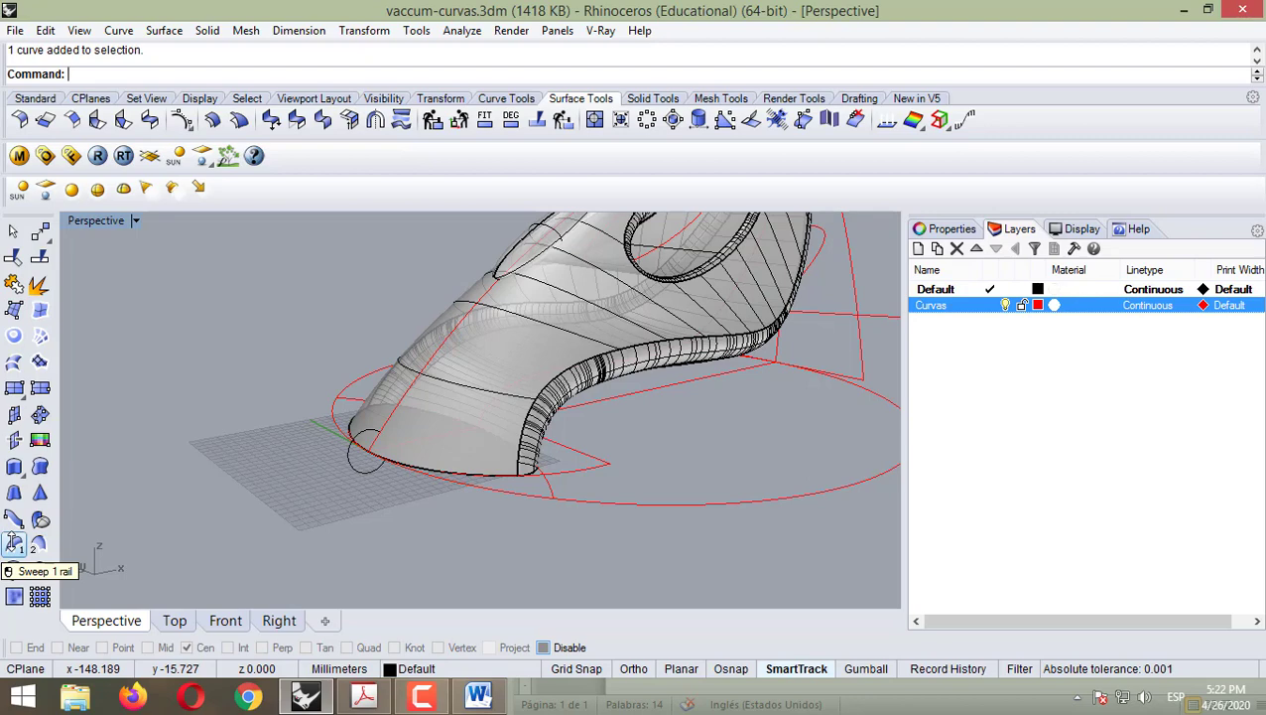
{"action": "left_click", "coordinate": [14, 543]}
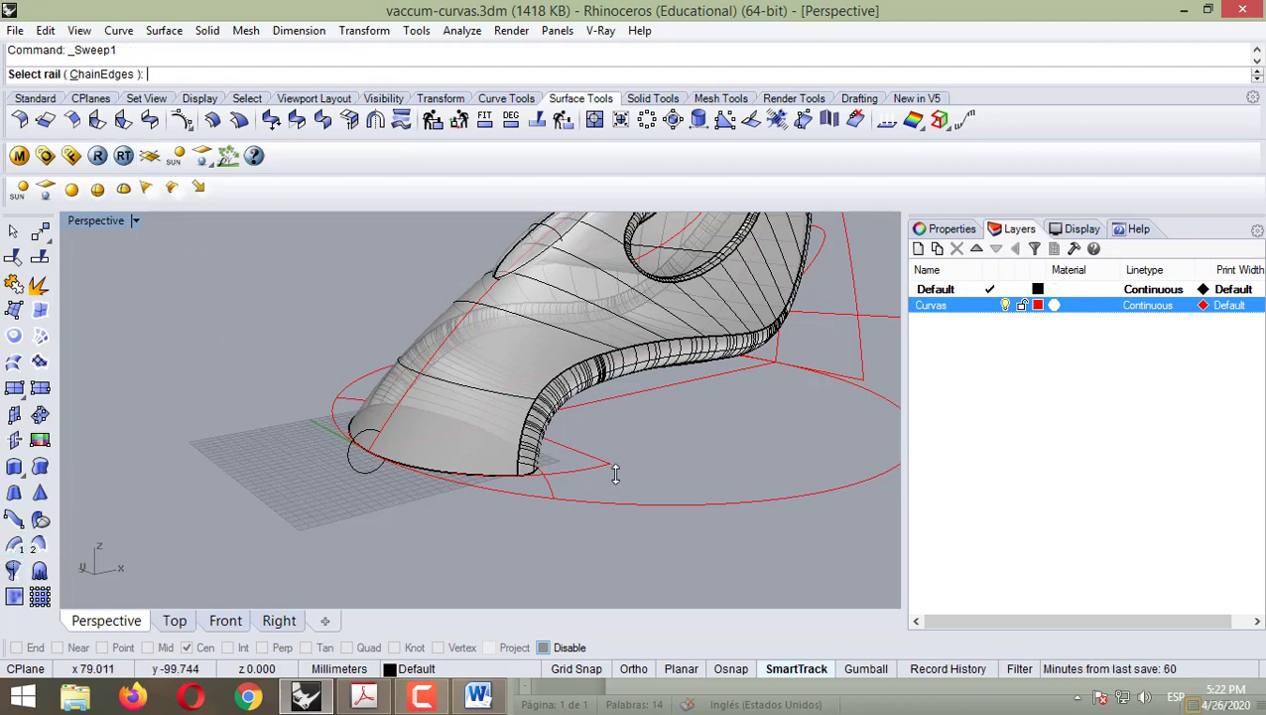
{"action": "left_click", "coordinate": [634, 500]}
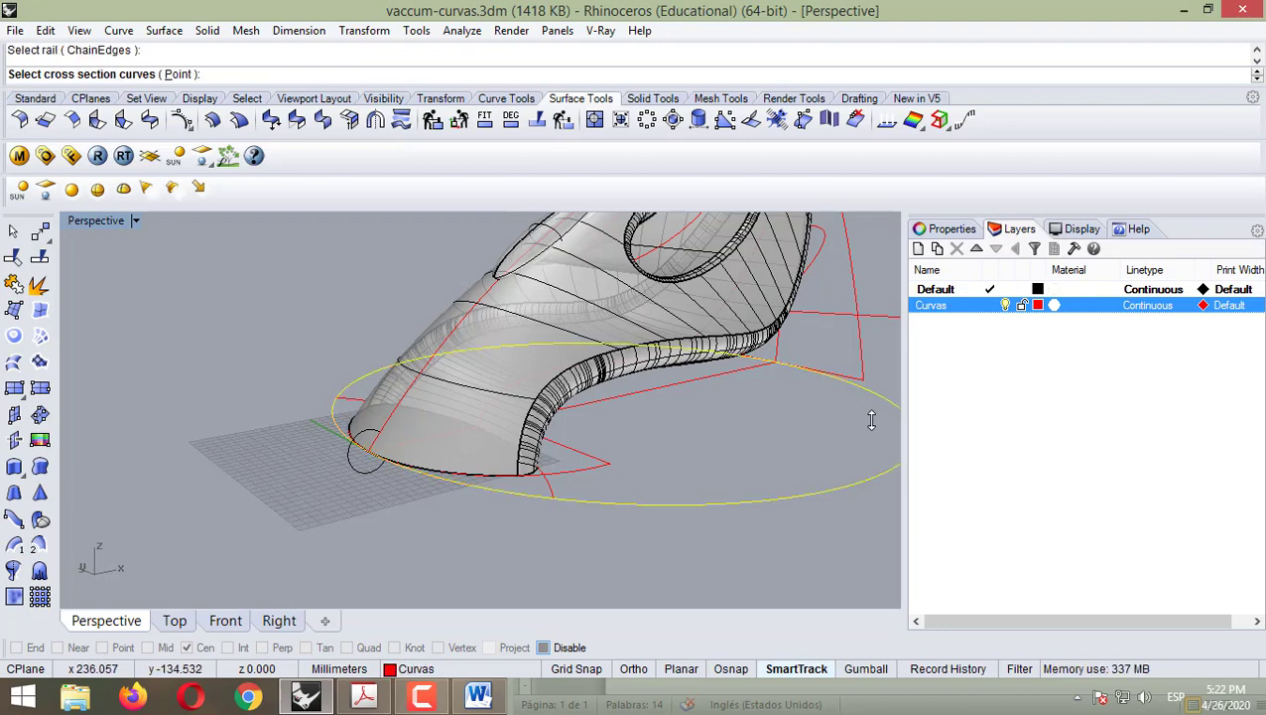
{"action": "left_click", "coordinate": [347, 456]}
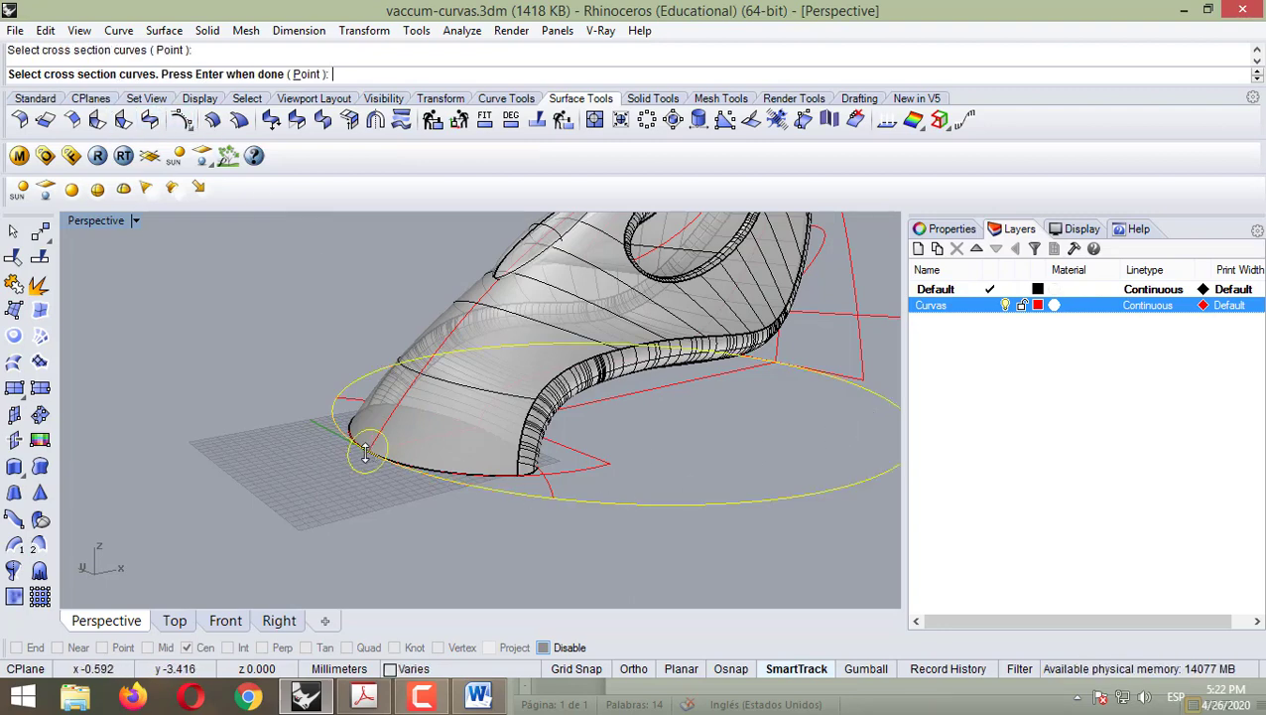
{"action": "key", "text": "Return"}
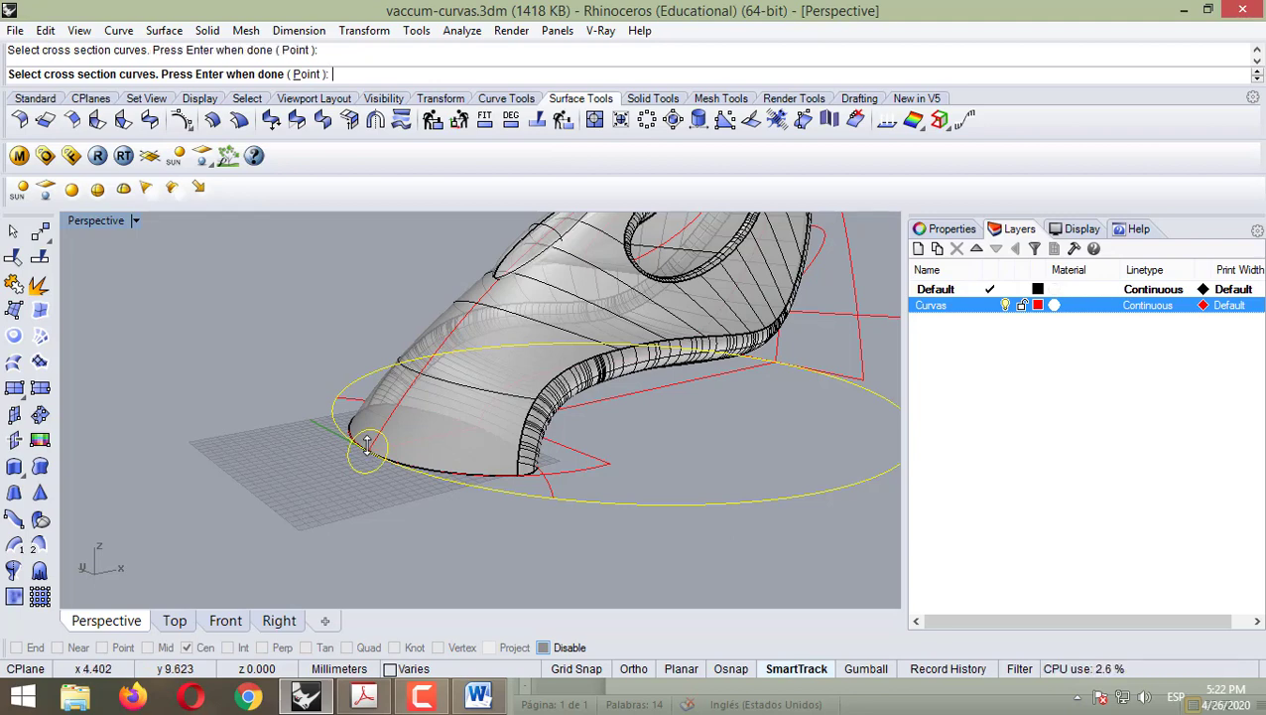
{"action": "key", "text": "Return"}
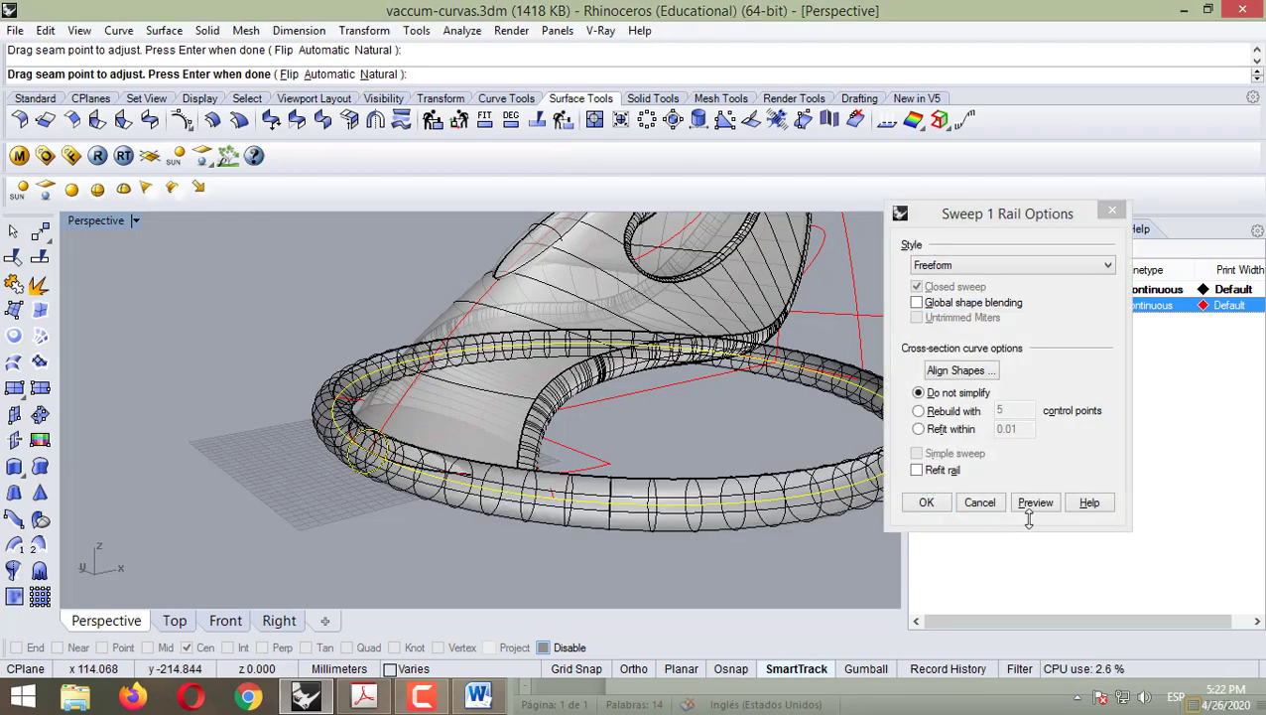
{"action": "left_click", "coordinate": [929, 503]}
- In the Front view, move the swept ring up and back along the nozzle's upper profile so it crosses the body just above the tip
{"action": "right_click_drag", "start_coordinate": [654, 581], "coordinate": [361, 485]}
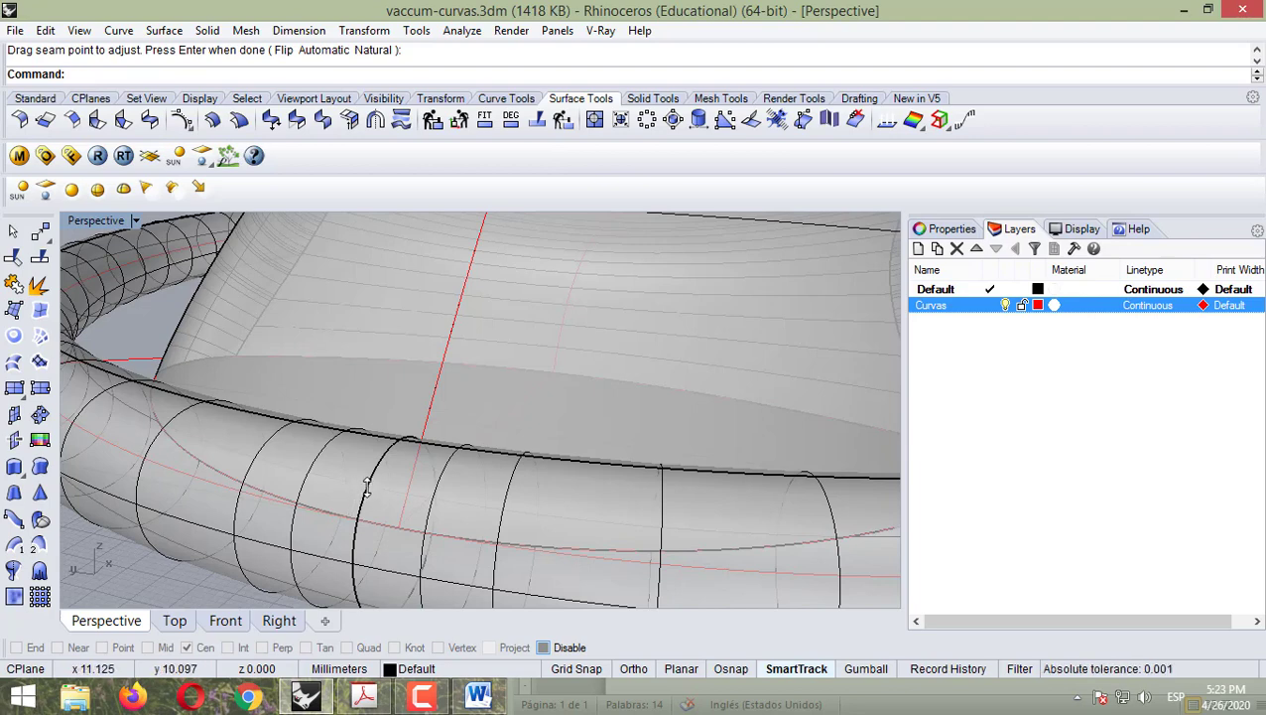
{"action": "scroll", "coordinate": [369, 490], "scroll_direction": "down", "scroll_amount": 5}
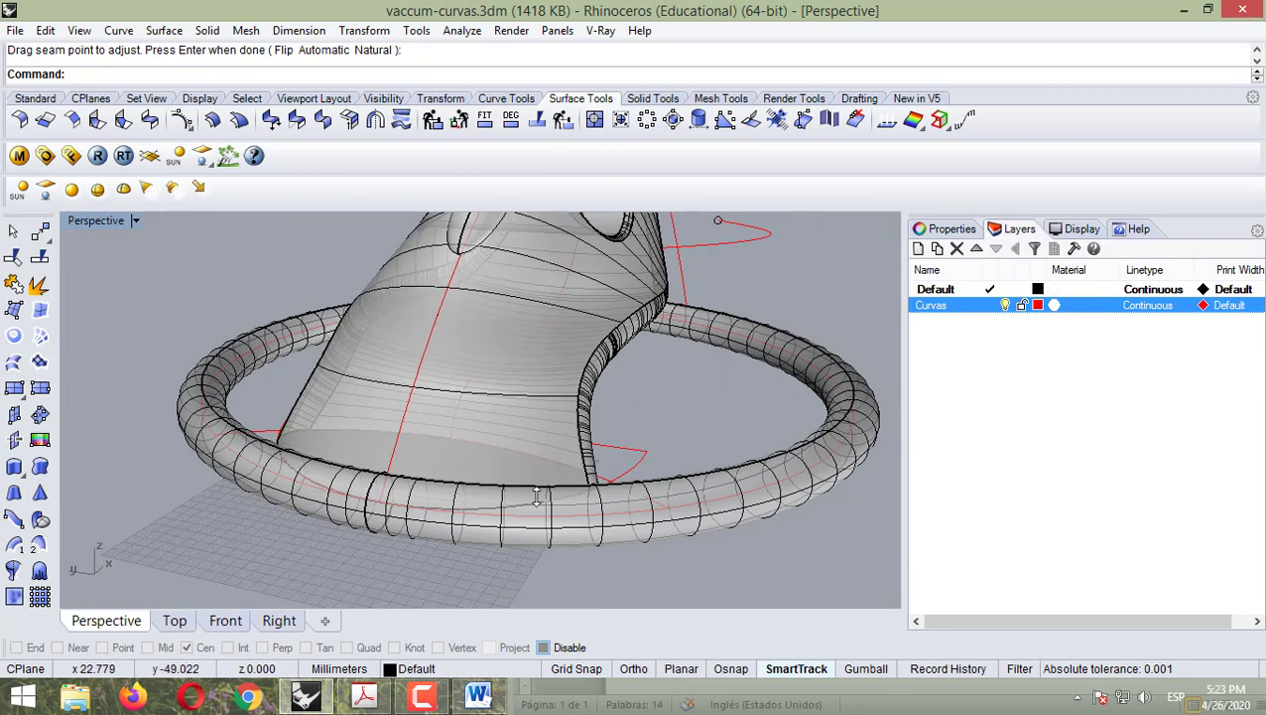
{"action": "left_click", "coordinate": [226, 620]}
{"action": "scroll", "coordinate": [397, 546], "scroll_direction": "down", "scroll_amount": 6}
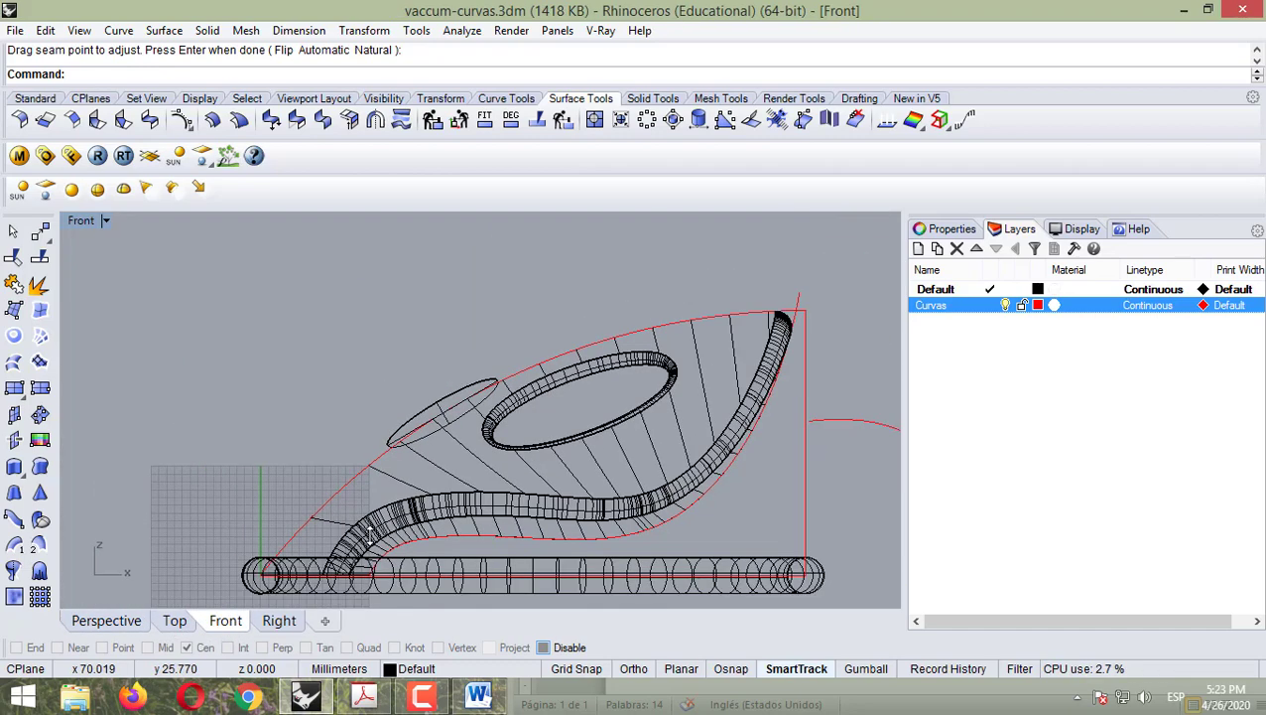
{"action": "scroll", "coordinate": [436, 546], "scroll_direction": "up", "scroll_amount": 5}
{"action": "left_click", "coordinate": [288, 541]}
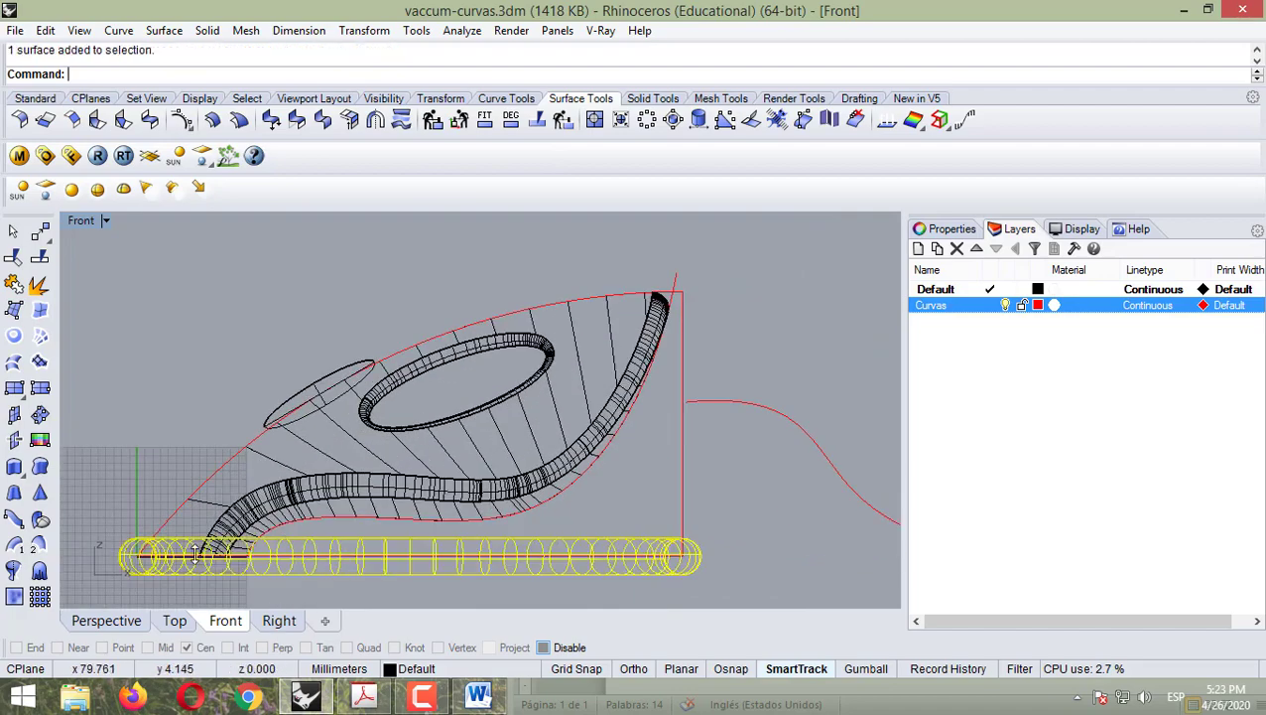
{"action": "right_click_drag", "start_coordinate": [136, 510], "coordinate": [260, 443]}
{"action": "scroll", "coordinate": [258, 462], "scroll_direction": "down", "scroll_amount": 3}
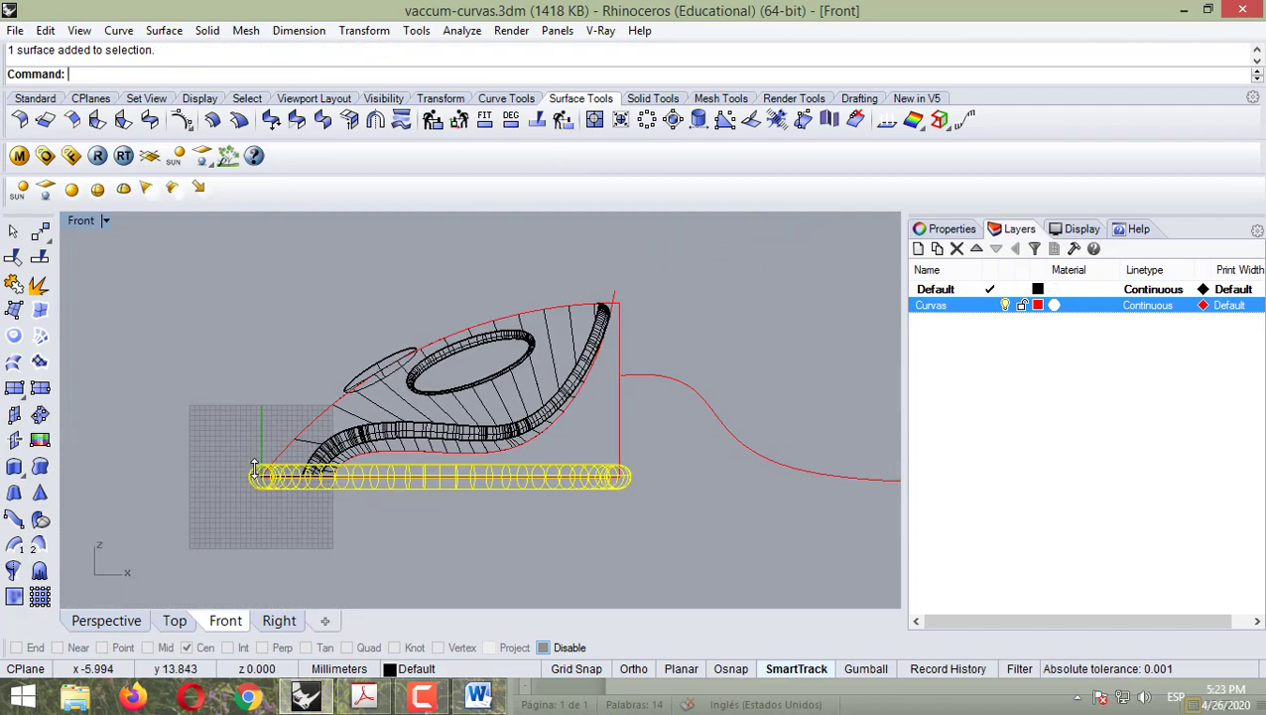
{"action": "scroll", "coordinate": [256, 477], "scroll_direction": "up", "scroll_amount": 7}
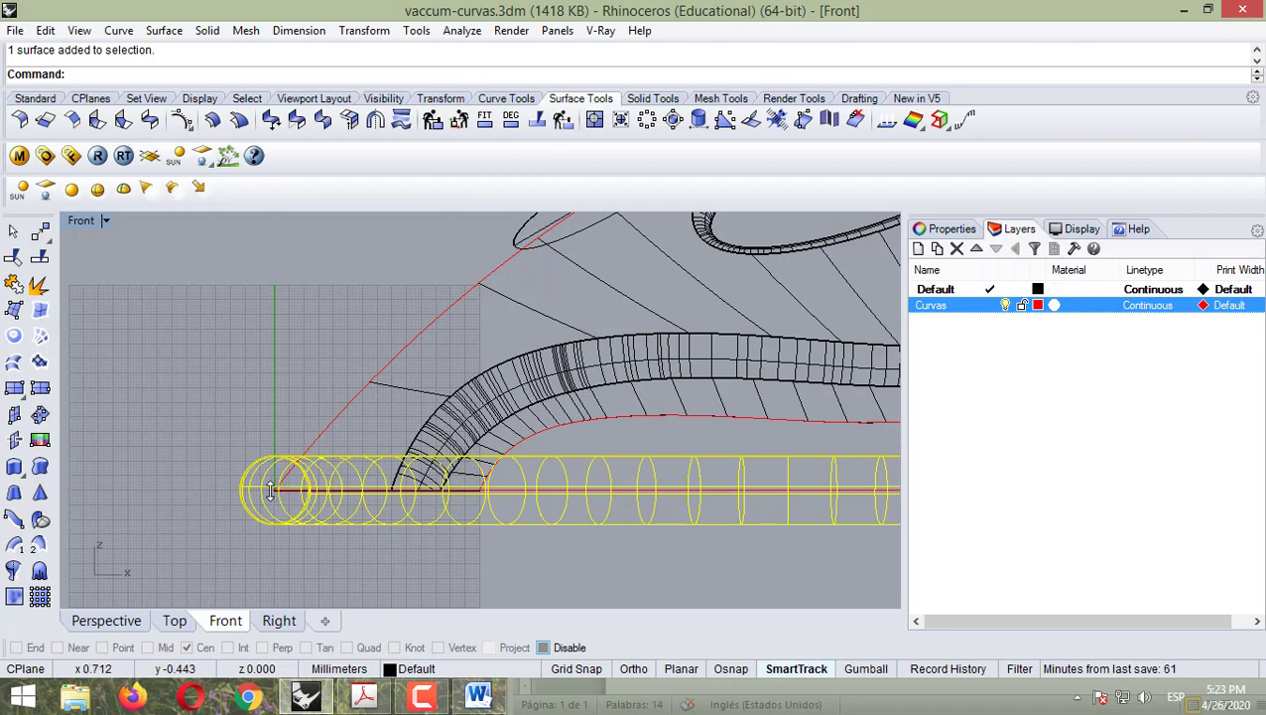
{"action": "left_click_drag", "start_coordinate": [256, 486], "coordinate": [335, 391]}
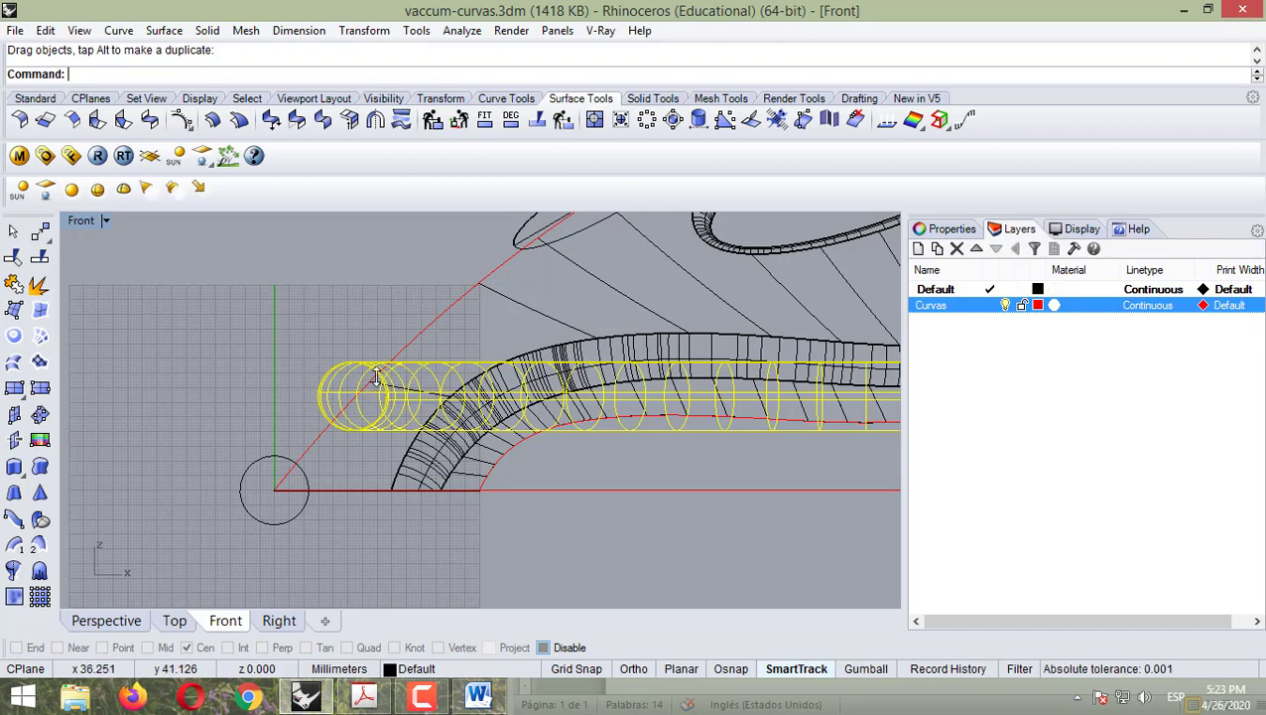
{"action": "left_click", "coordinate": [131, 612]}
{"action": "right_click_drag", "start_coordinate": [291, 480], "coordinate": [171, 470]}
{"action": "key", "text": "Escape"}
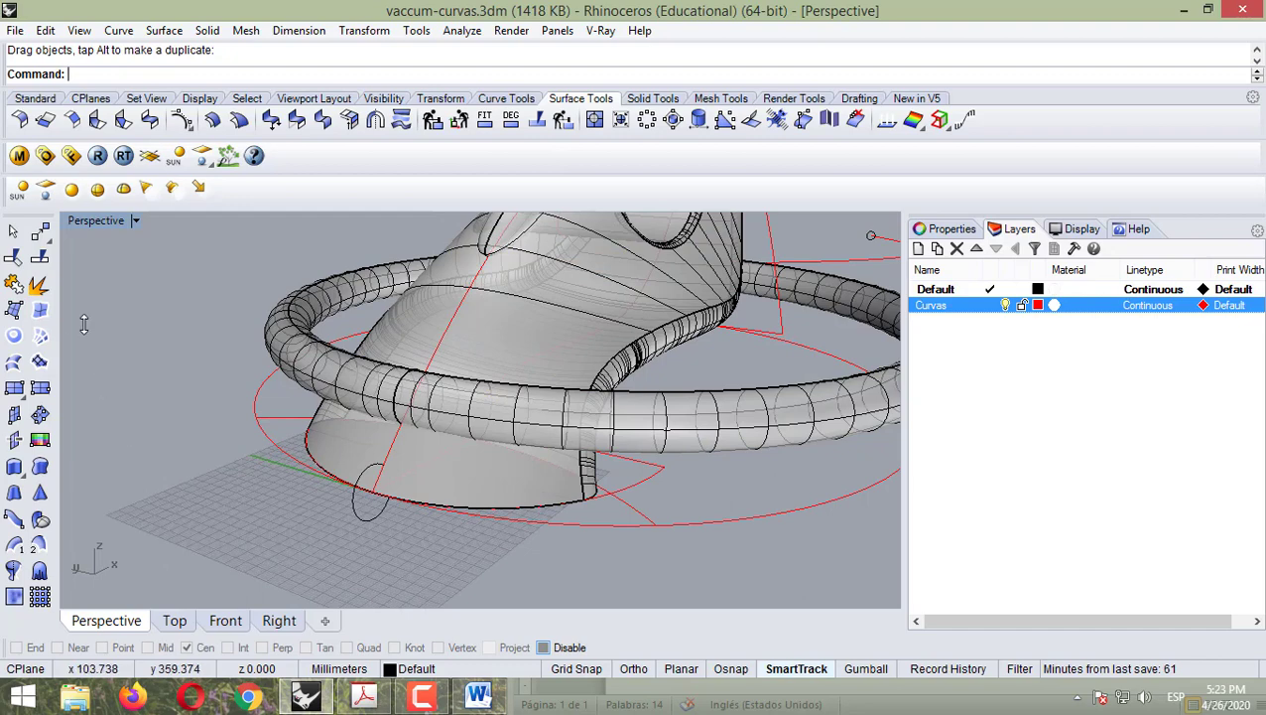
{"action": "left_click", "coordinate": [13, 257]}
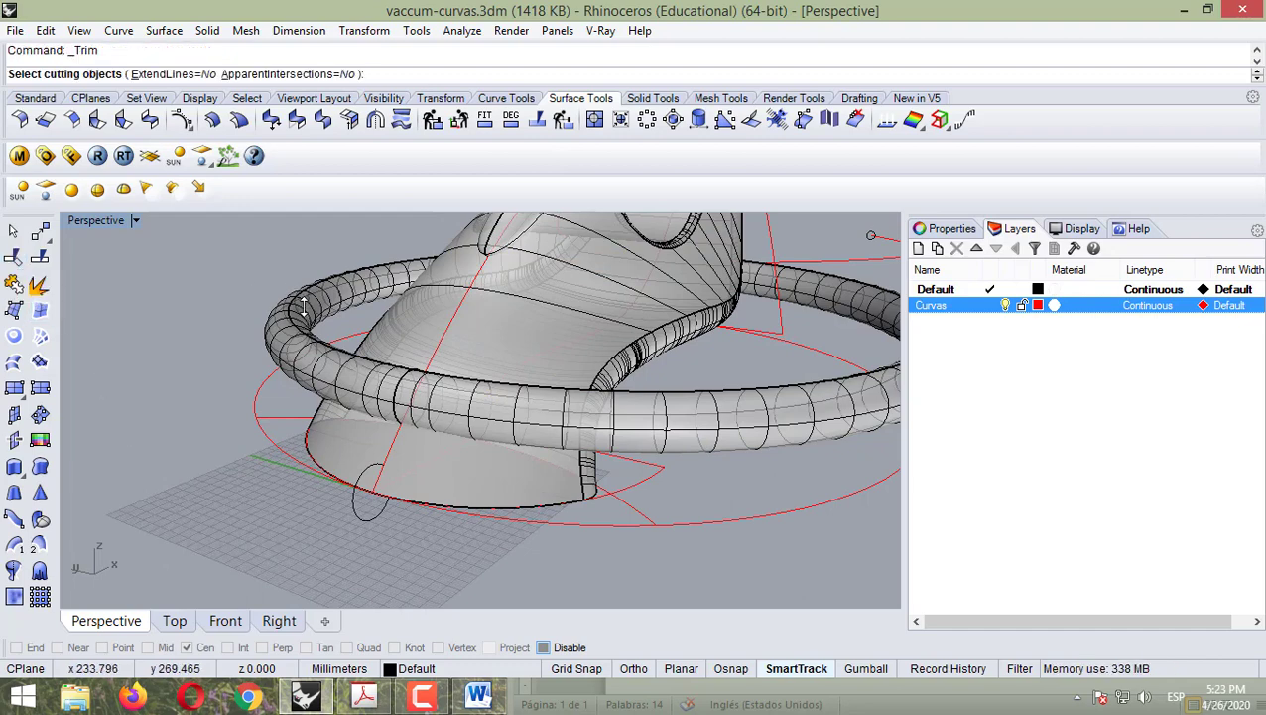
{"action": "left_click", "coordinate": [302, 307]}
{"action": "left_click", "coordinate": [567, 306]}
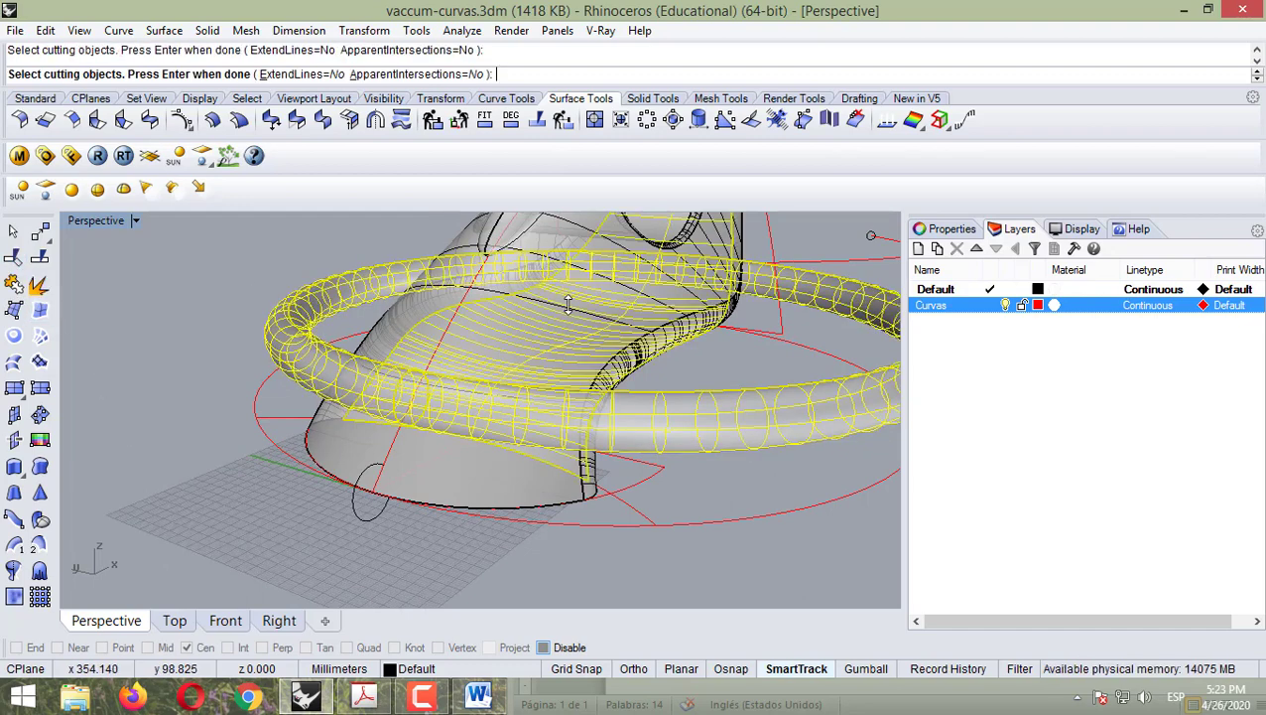
{"action": "key", "text": "Escape"}
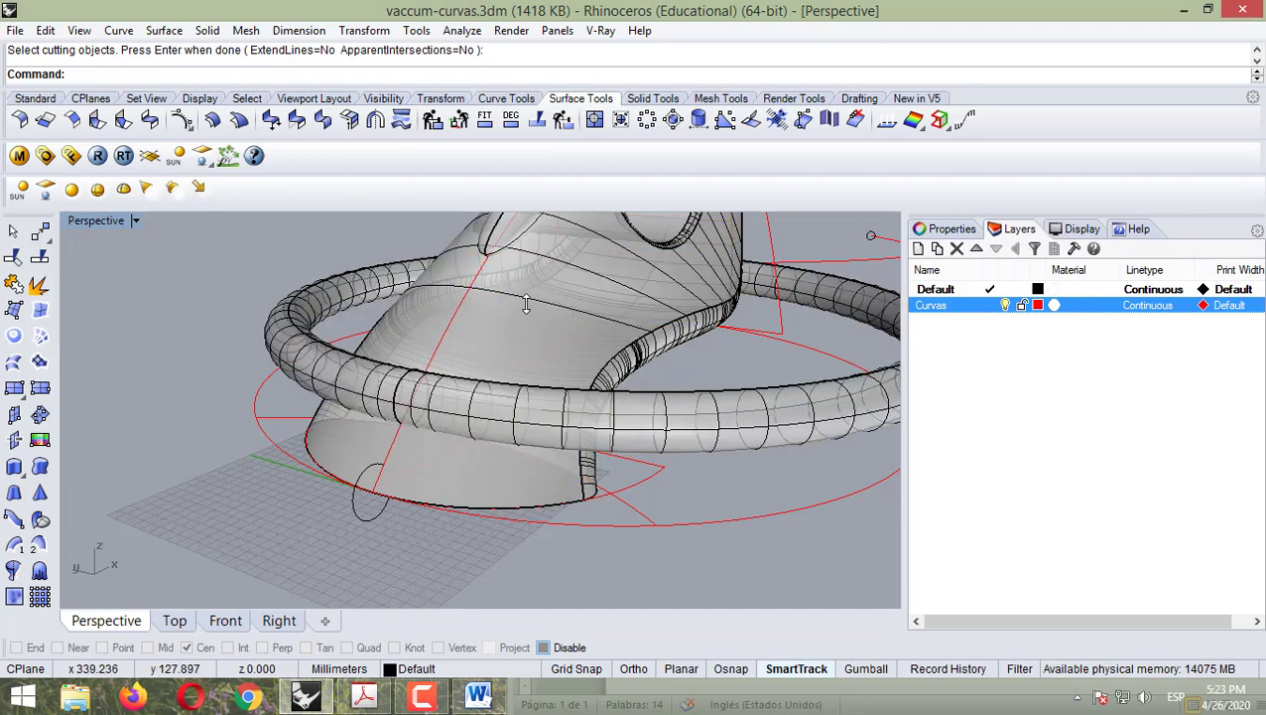
- Trim the ring and the vacuum body against each other, removing the ring outside the body and the body surface inside the ring
{"action": "left_click", "coordinate": [14, 254]}
{"action": "left_click", "coordinate": [514, 288]}
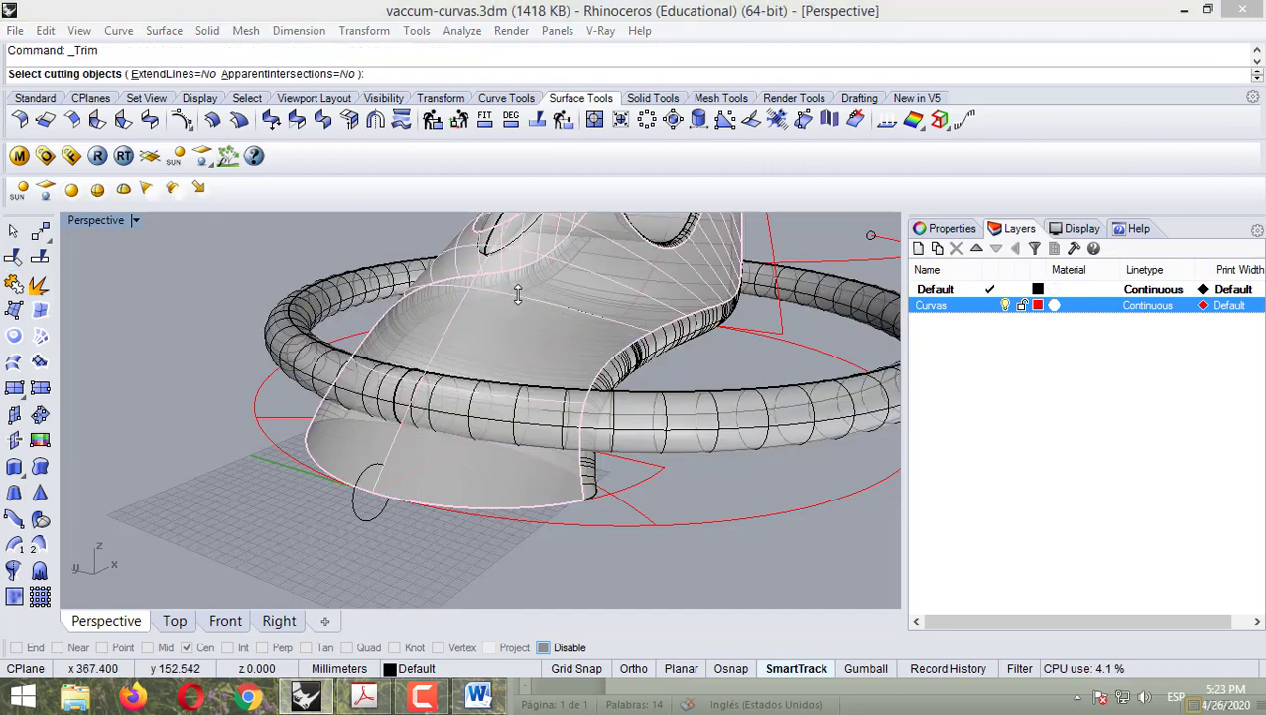
{"action": "left_click", "coordinate": [574, 345]}
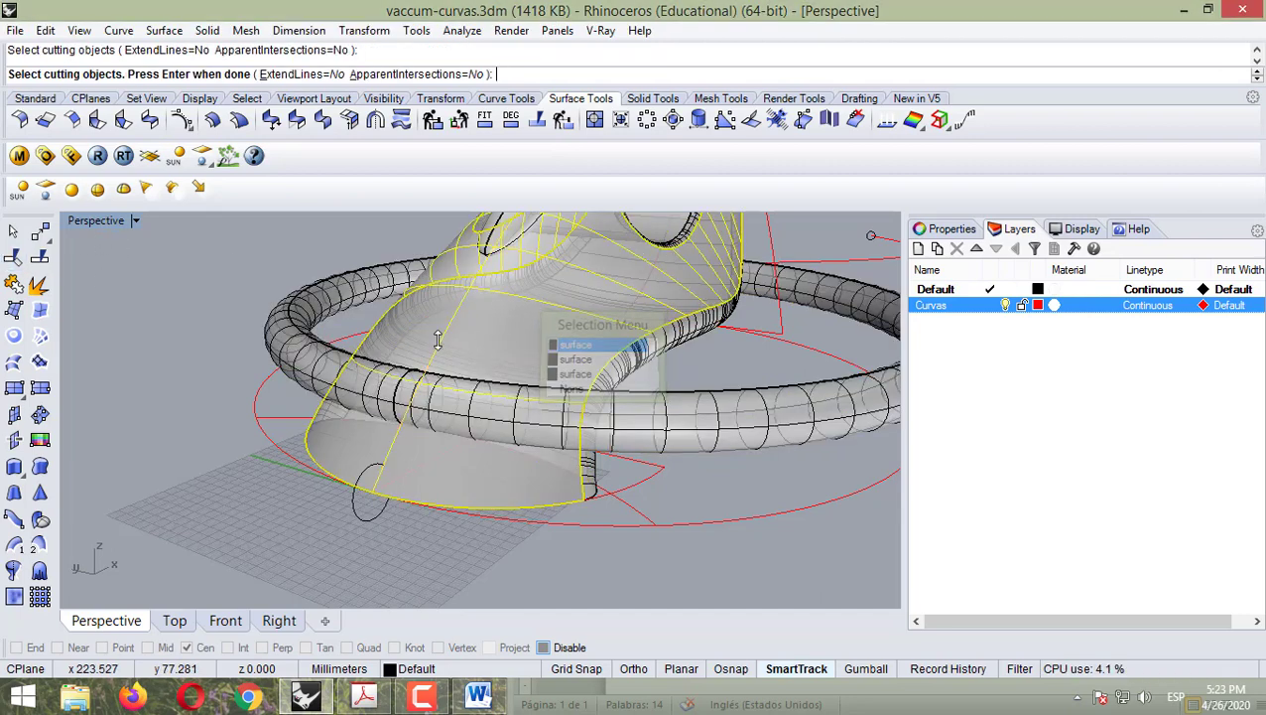
{"action": "left_click", "coordinate": [314, 307]}
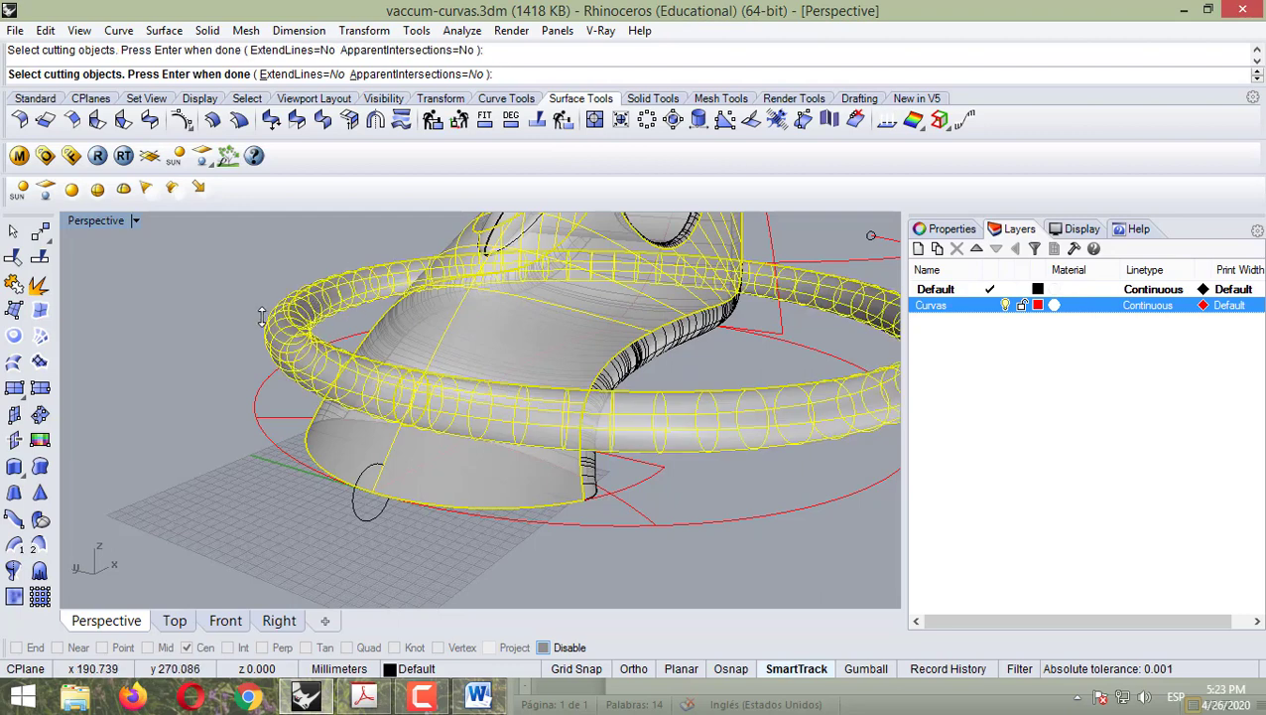
{"action": "key", "text": "Return"}
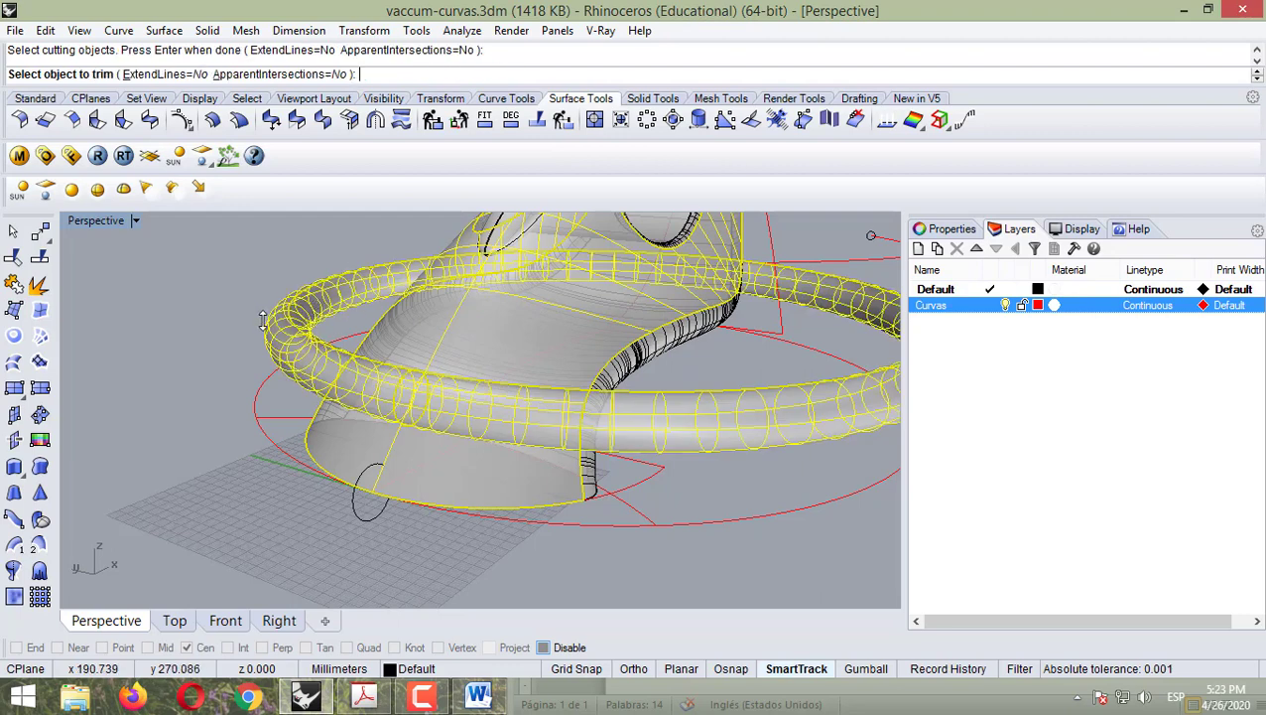
{"action": "left_click", "coordinate": [730, 411]}
{"action": "right_click_drag", "start_coordinate": [681, 419], "coordinate": [521, 419]}
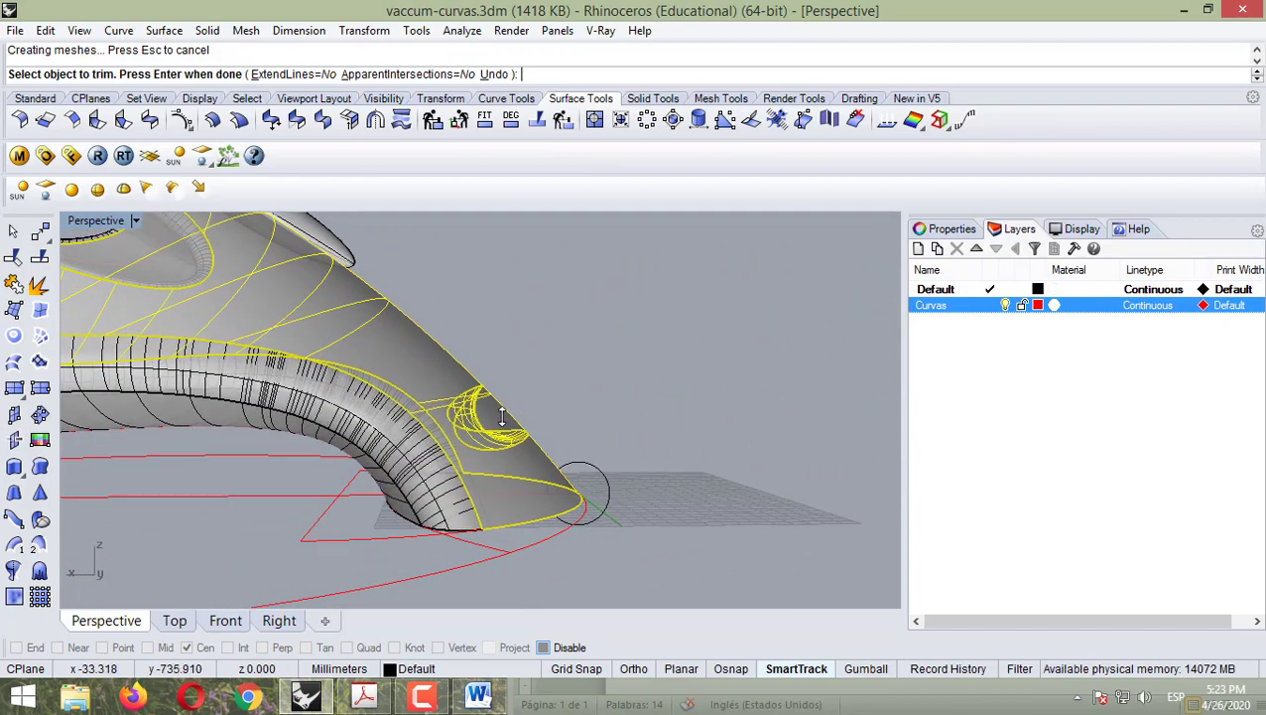
{"action": "left_click", "coordinate": [502, 417]}
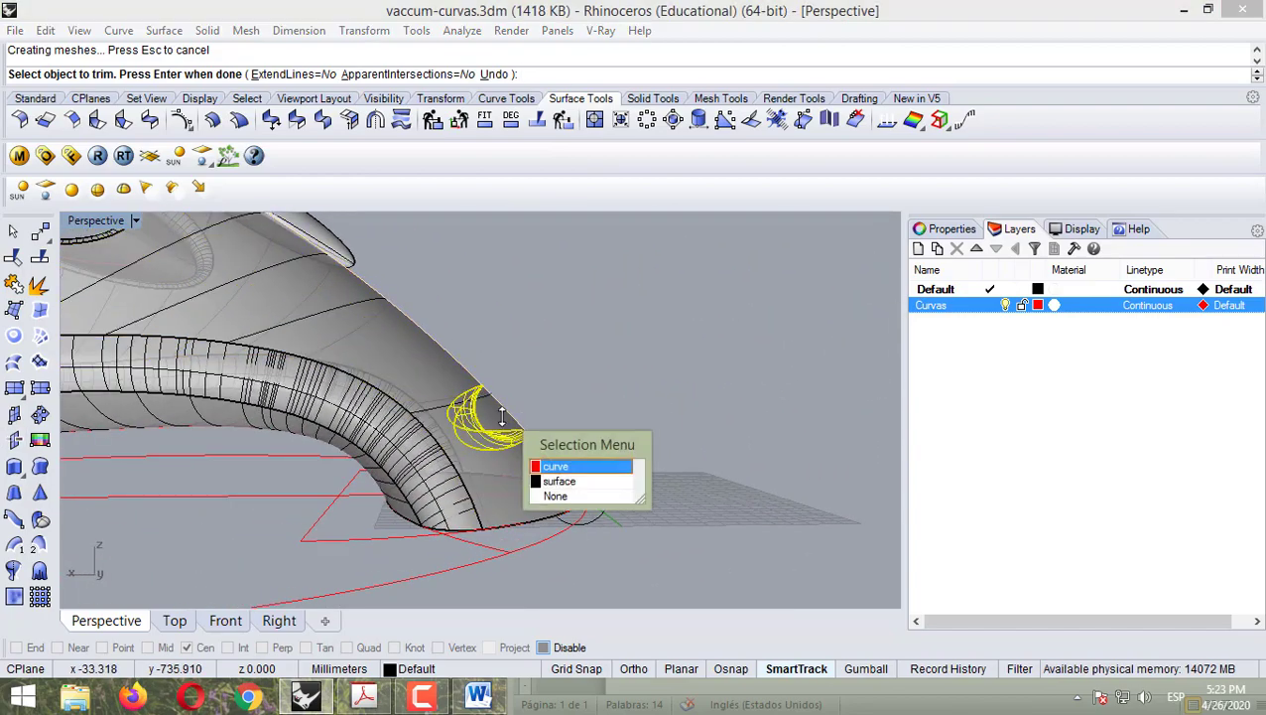
{"action": "left_click", "coordinate": [557, 480]}
{"action": "right_click_drag", "start_coordinate": [538, 429], "coordinate": [472, 417]}
{"action": "key", "text": "Return"}
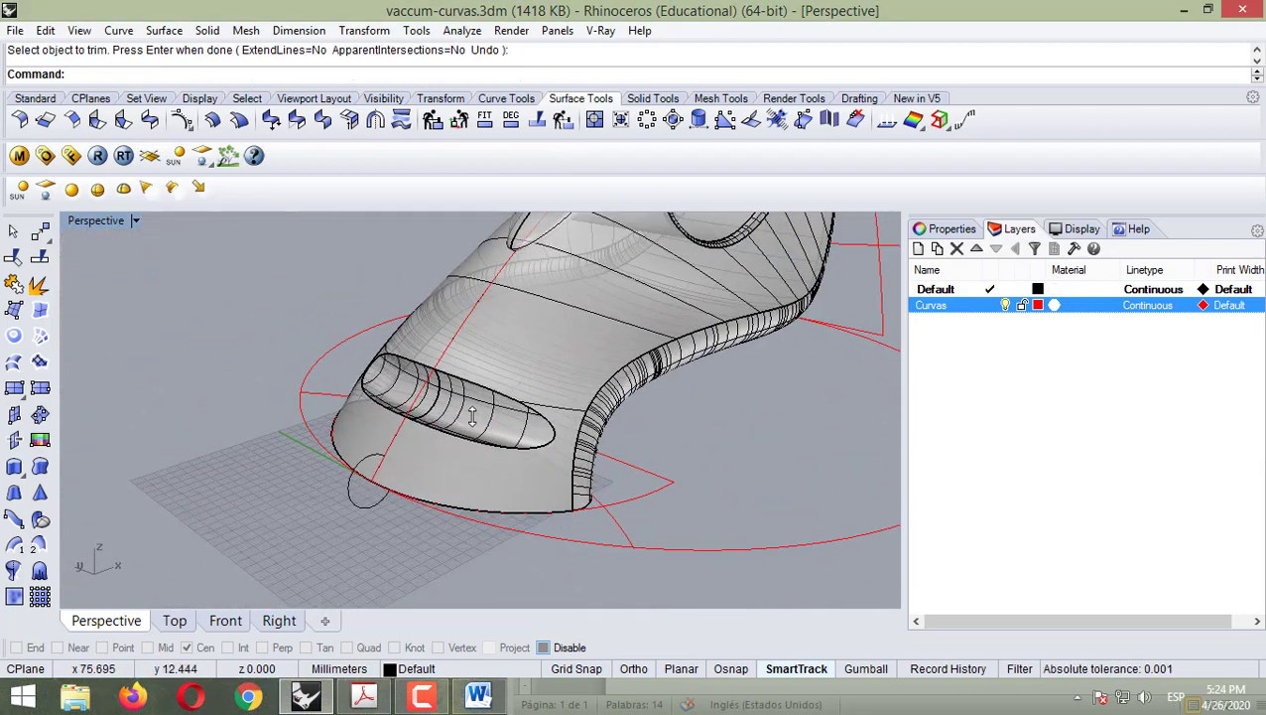
- Try pulling the two groove surface pieces away from the nozzle to inspect the opening behind them, undoing the accidental curve move
{"action": "left_click_drag", "start_coordinate": [457, 417], "coordinate": [558, 481]}
{"action": "left_click", "coordinate": [318, 360]}
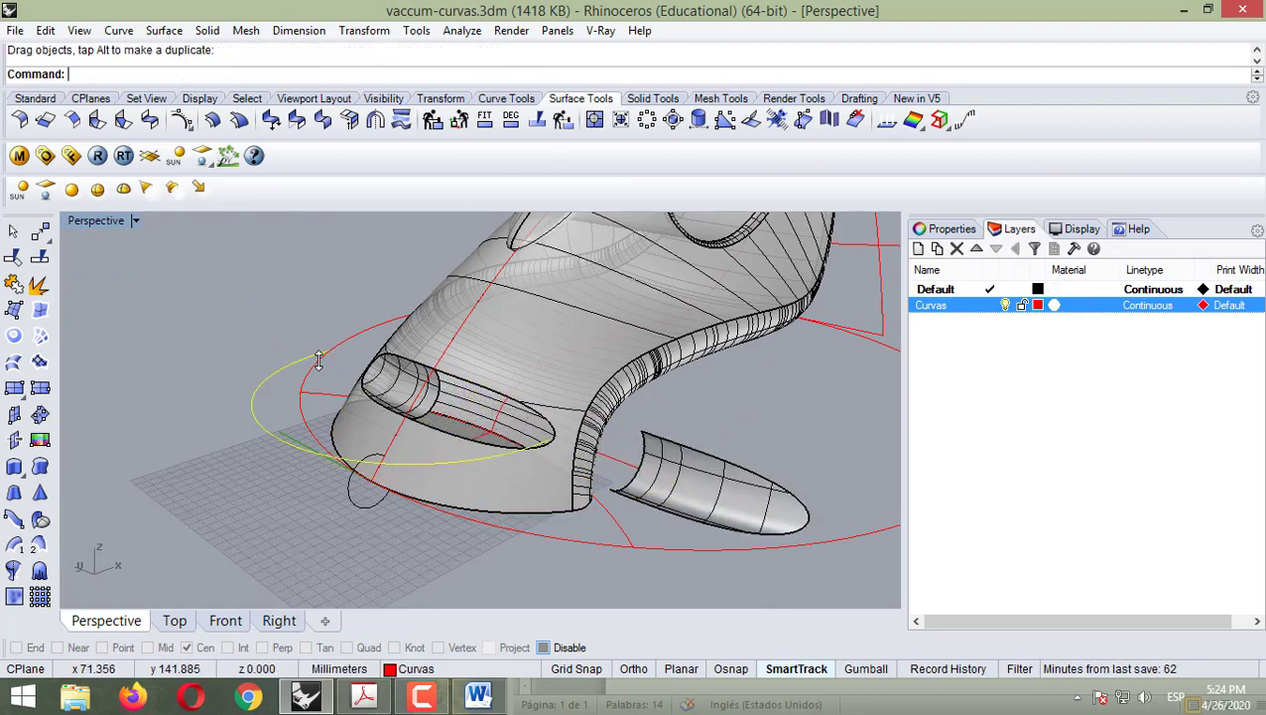
{"action": "key", "text": "ctrl+z"}
{"action": "left_click", "coordinate": [397, 389]}
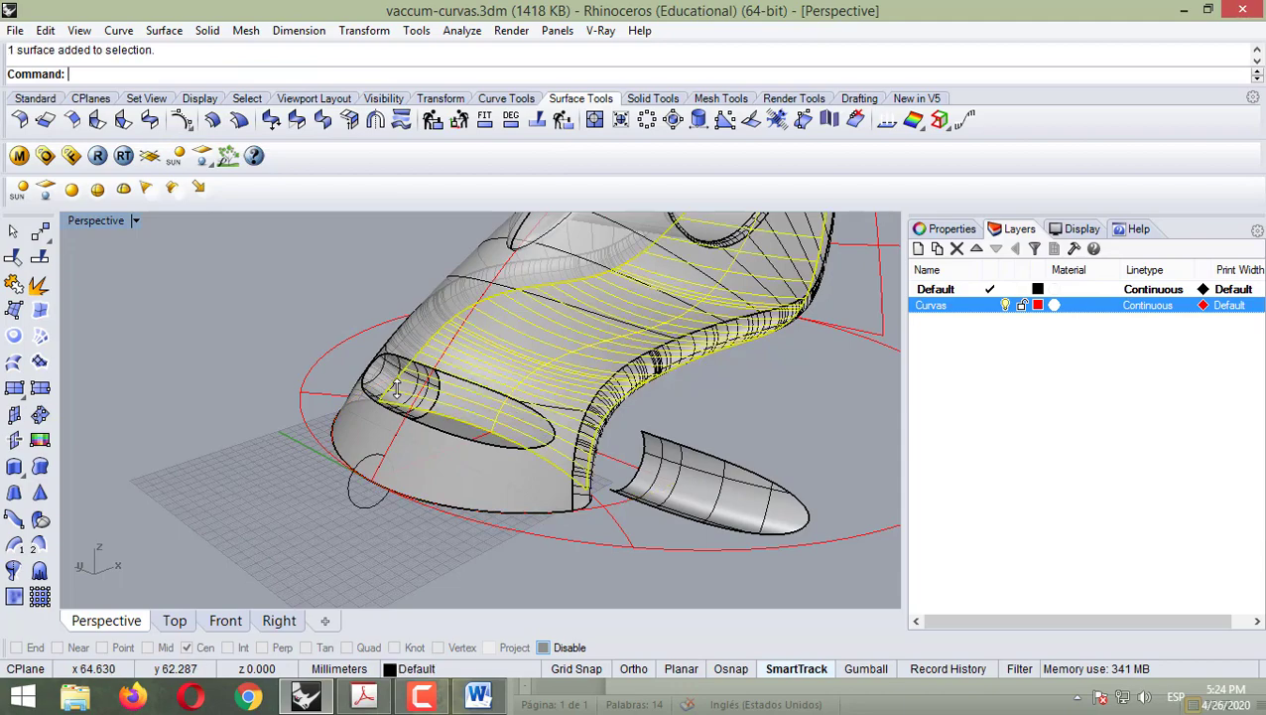
{"action": "left_click", "coordinate": [393, 390]}
{"action": "left_click_drag", "start_coordinate": [390, 387], "coordinate": [275, 403]}
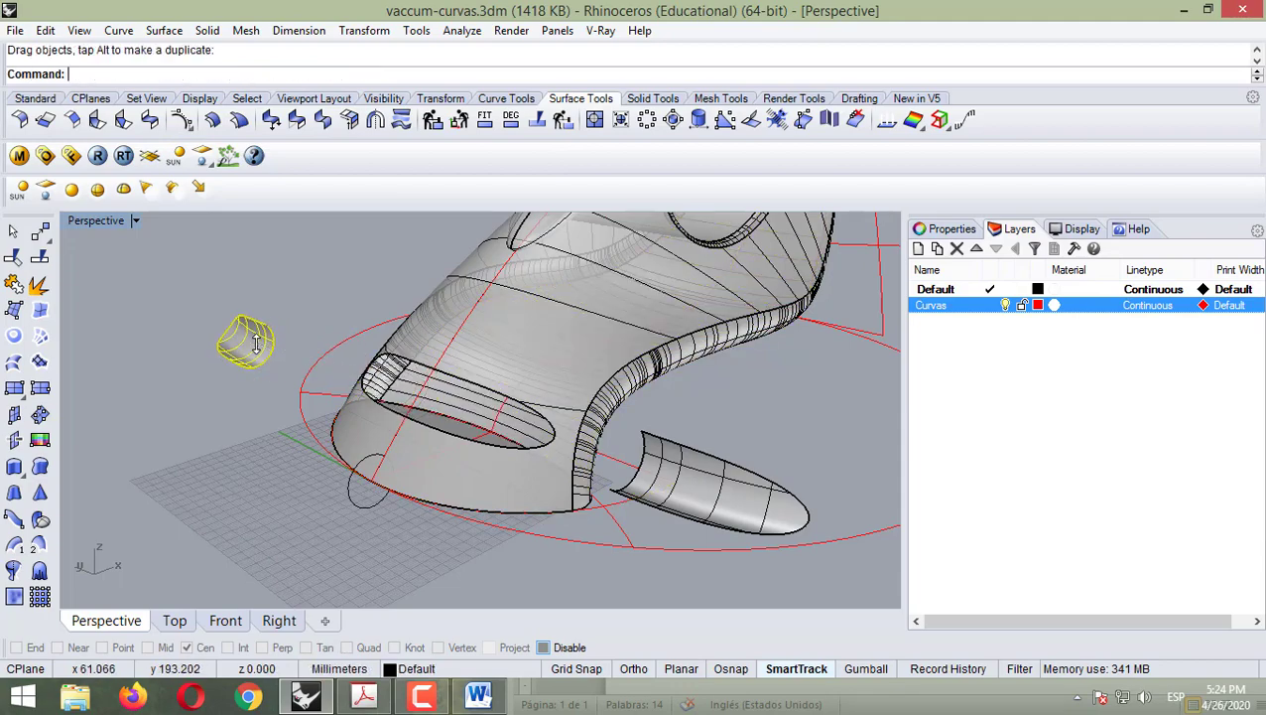
{"action": "right_click_drag", "start_coordinate": [317, 417], "coordinate": [407, 428]}
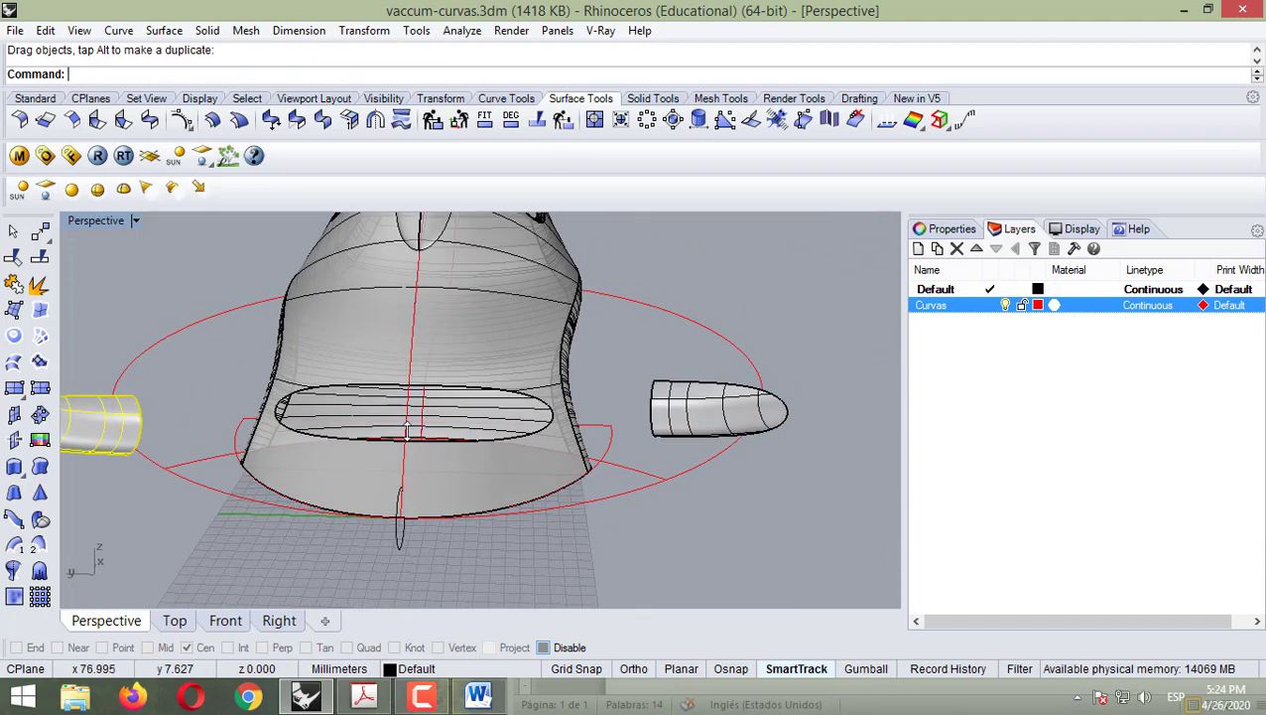
- Undo the moves of both groove surface pieces
{"action": "left_click", "coordinate": [45, 29]}
{"action": "left_click", "coordinate": [59, 50]}
{"action": "left_click", "coordinate": [46, 30]}
{"action": "left_click", "coordinate": [58, 48]}
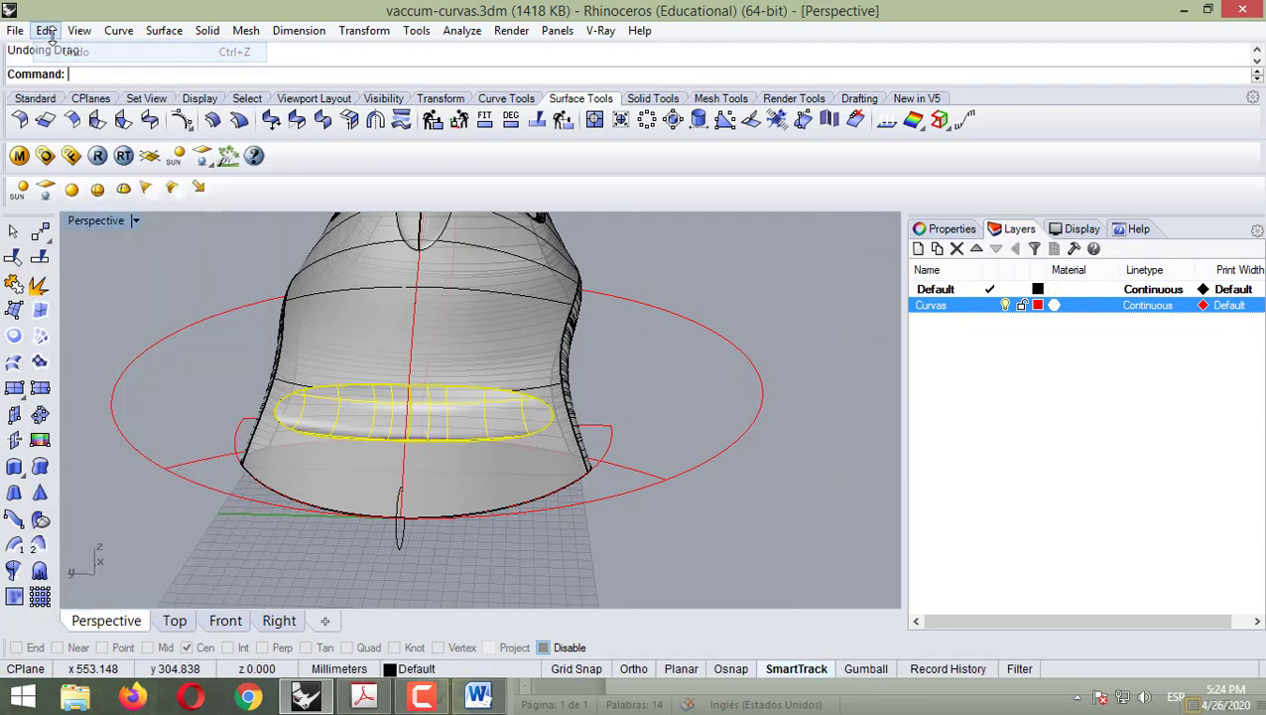
- Undo the trims and the ring's repositioning, then clear the selection of the restored ring
{"action": "left_click", "coordinate": [46, 30]}
{"action": "left_click", "coordinate": [60, 48]}
{"action": "left_click", "coordinate": [46, 30]}
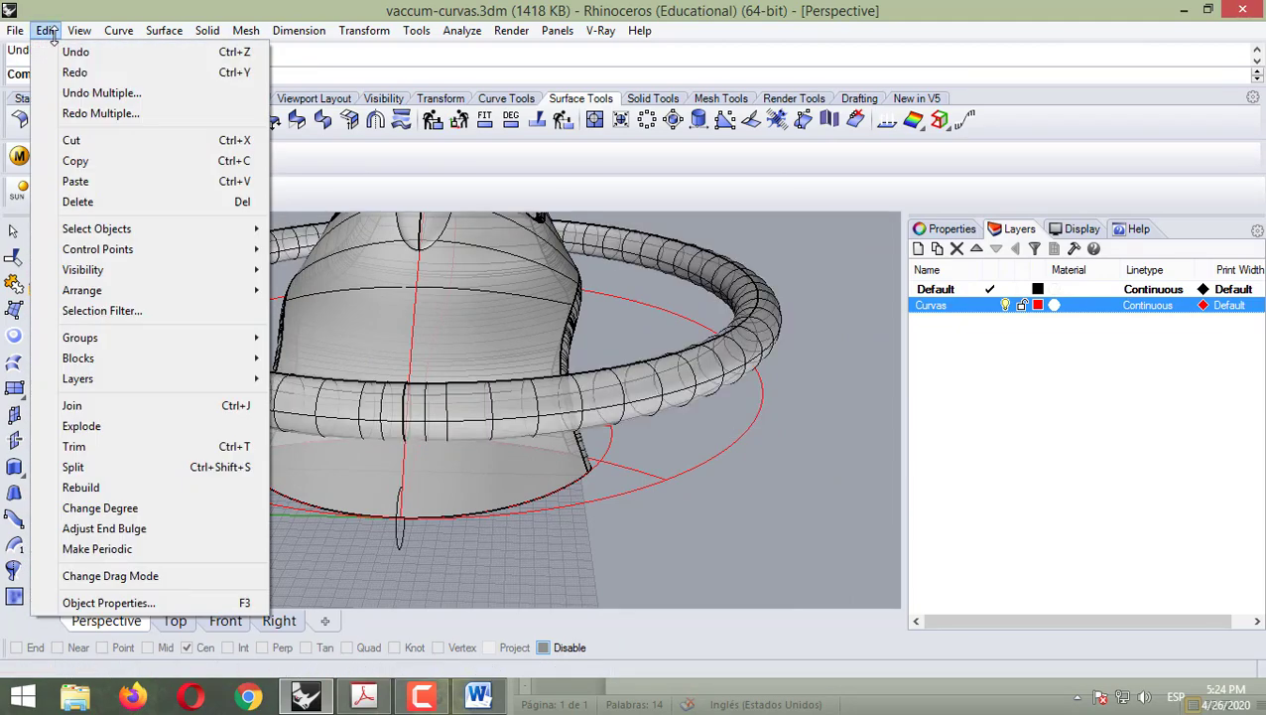
{"action": "left_click", "coordinate": [57, 48]}
{"action": "right_click_drag", "start_coordinate": [576, 455], "coordinate": [684, 447]}
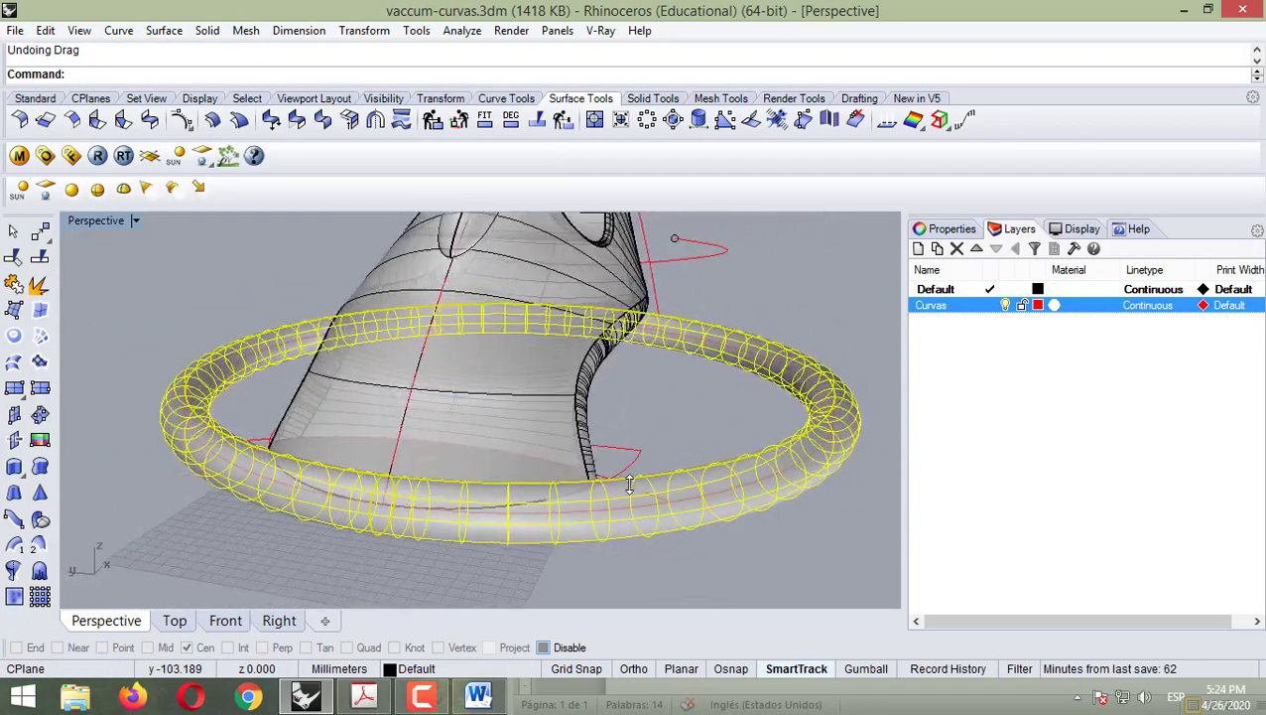
{"action": "left_click", "coordinate": [294, 566]}
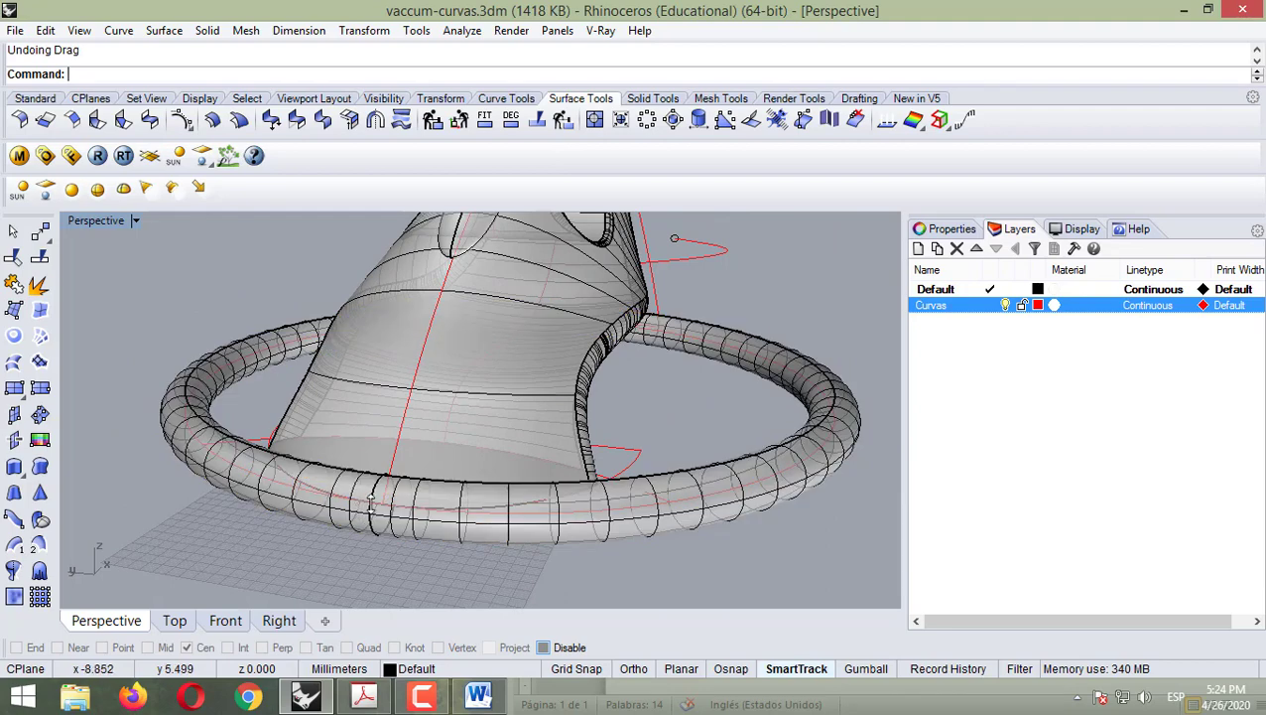
{"action": "left_click", "coordinate": [376, 493]}
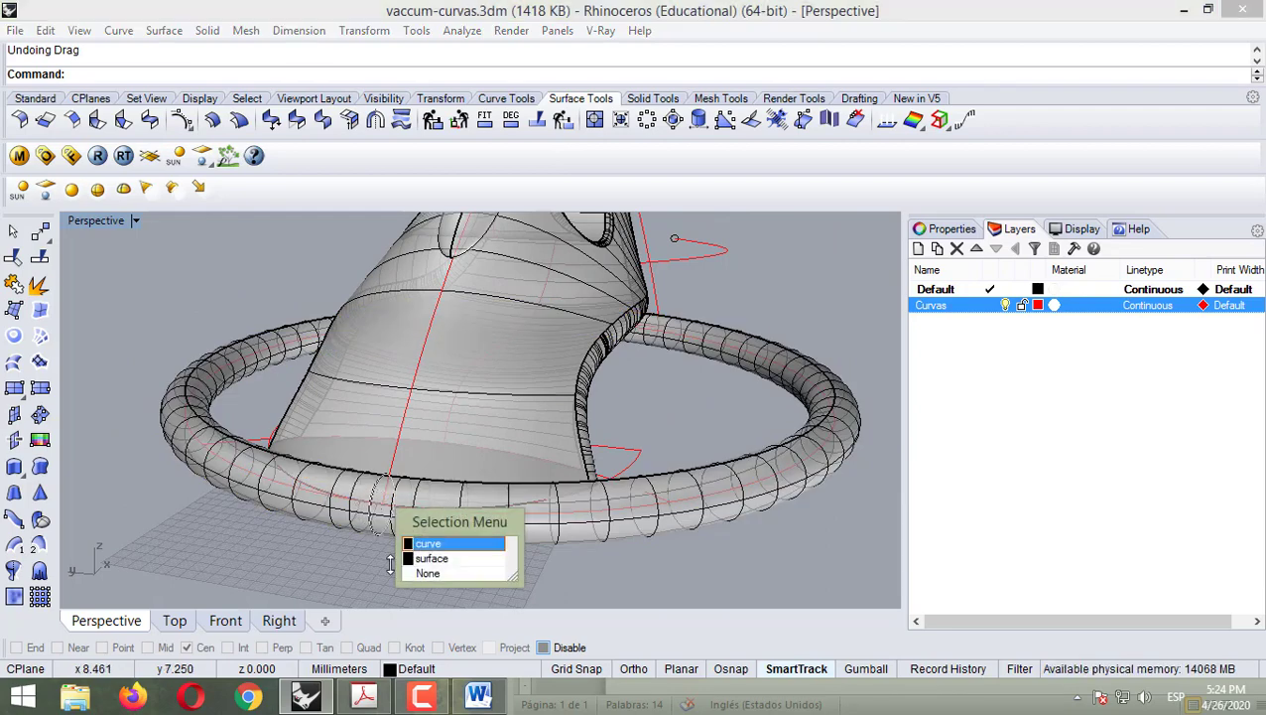
{"action": "left_click", "coordinate": [427, 573]}
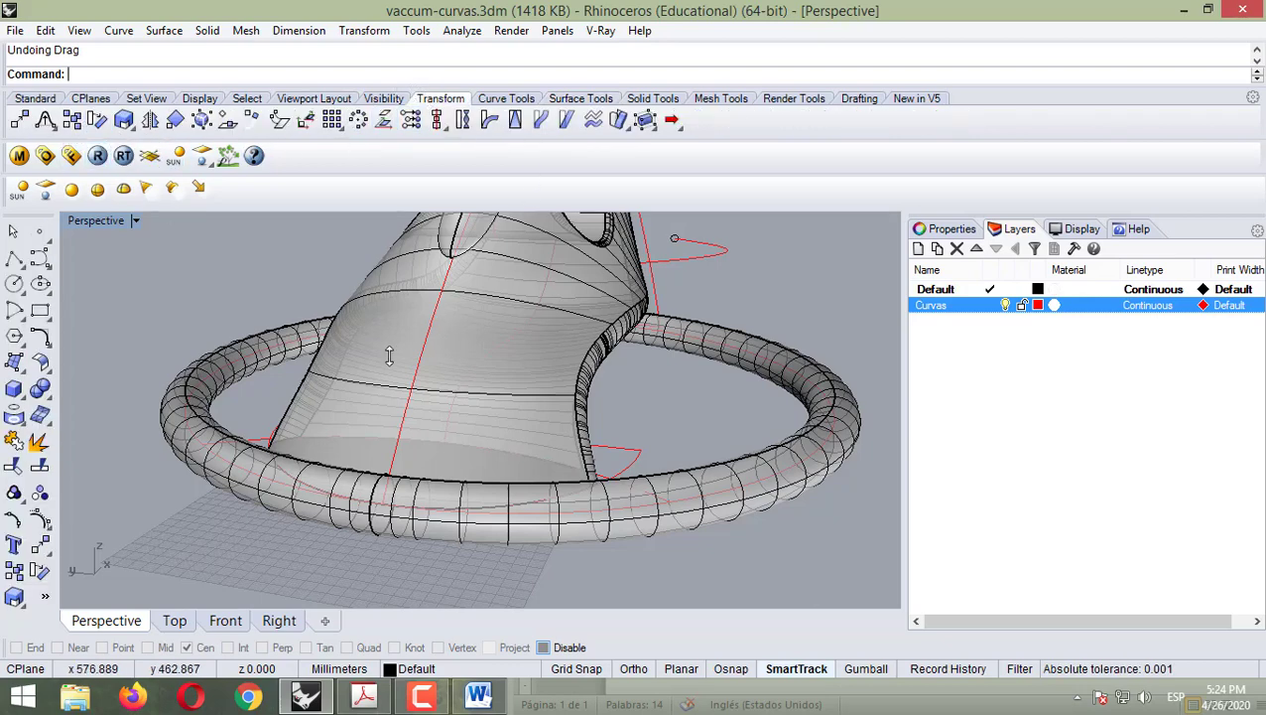
- Enable the gumball and rotate the swept ring about its vertical axis by about 79° to shift its seam sideways
{"action": "left_click", "coordinate": [867, 670]}
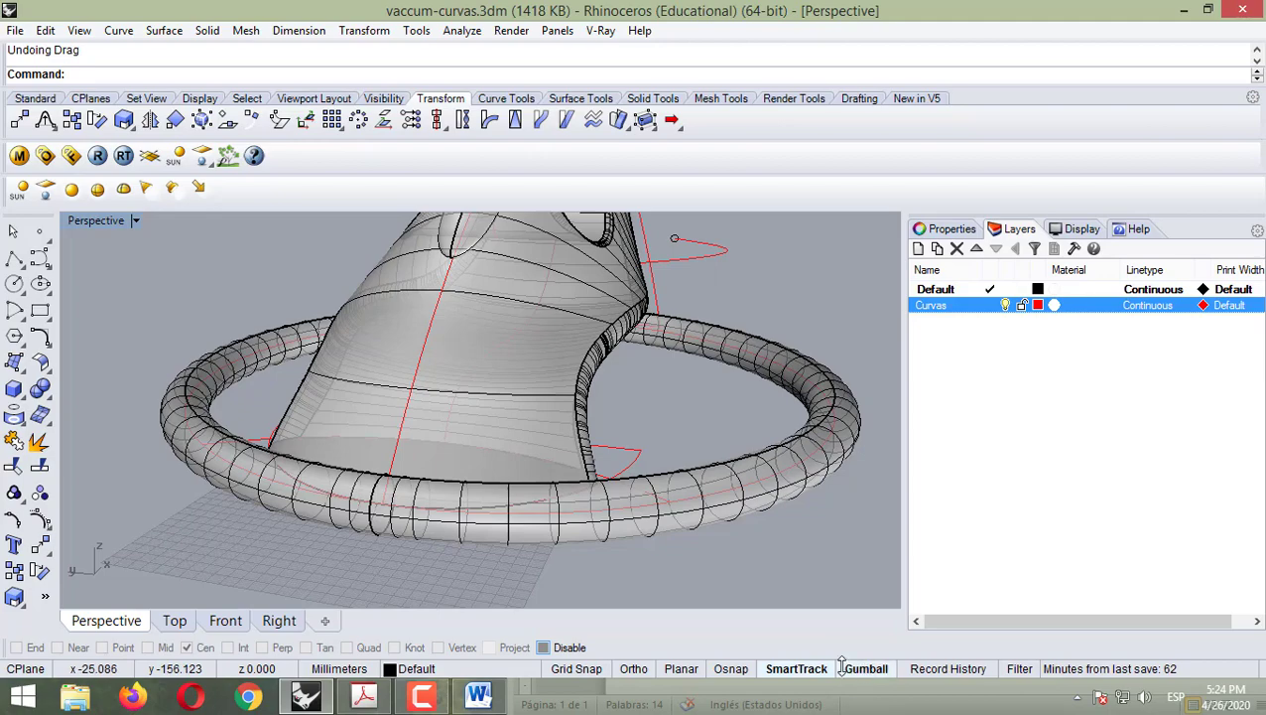
{"action": "left_click", "coordinate": [692, 476]}
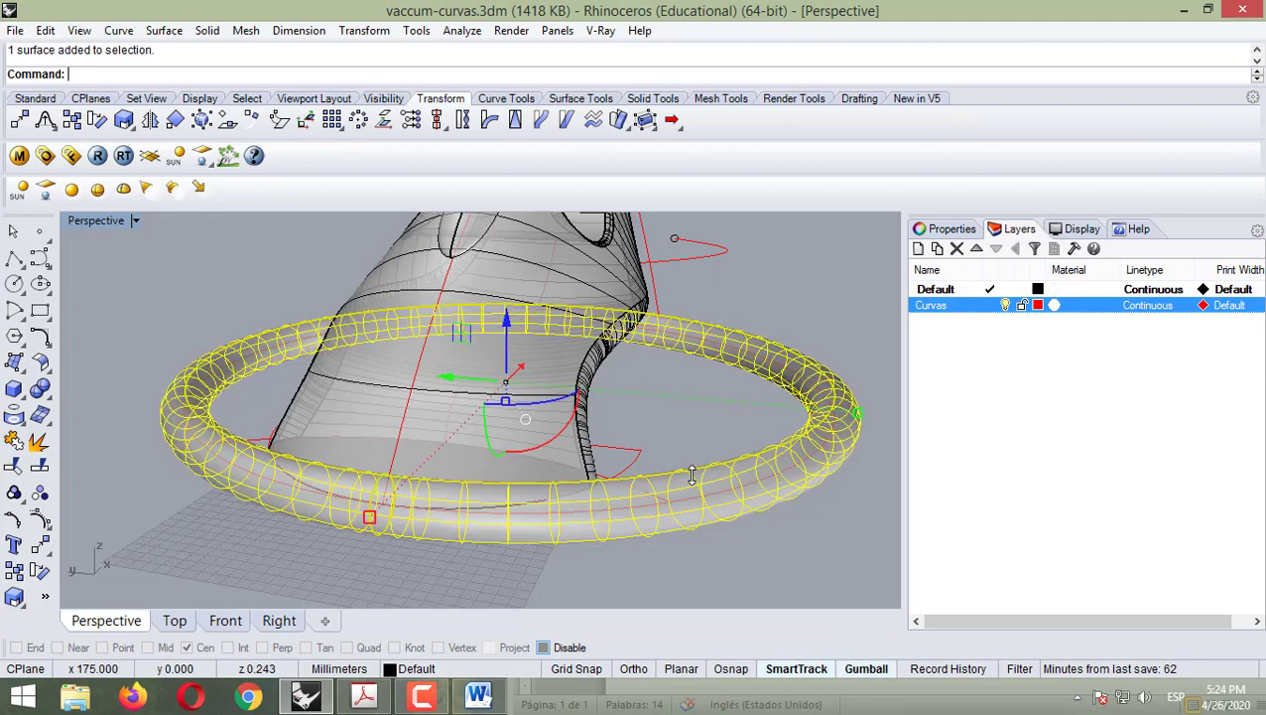
{"action": "right_click_drag", "start_coordinate": [662, 434], "coordinate": [709, 465]}
{"action": "left_click", "coordinate": [652, 440]}
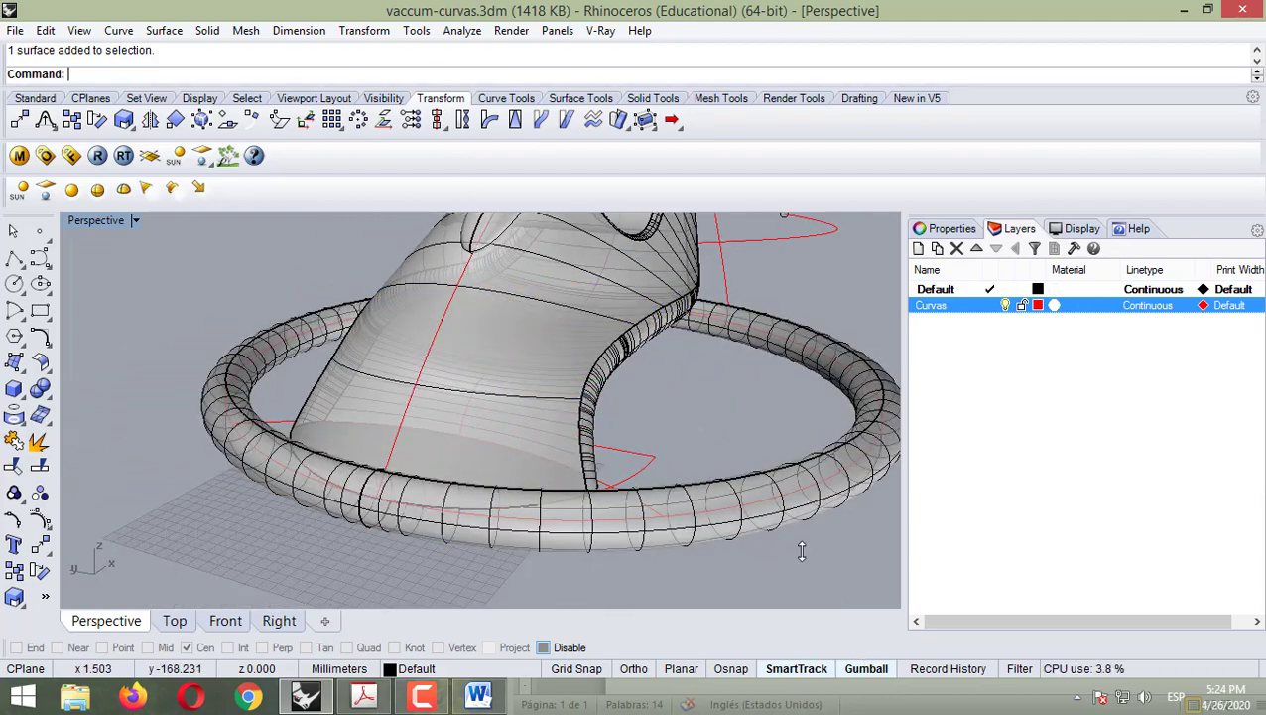
{"action": "left_click", "coordinate": [773, 474]}
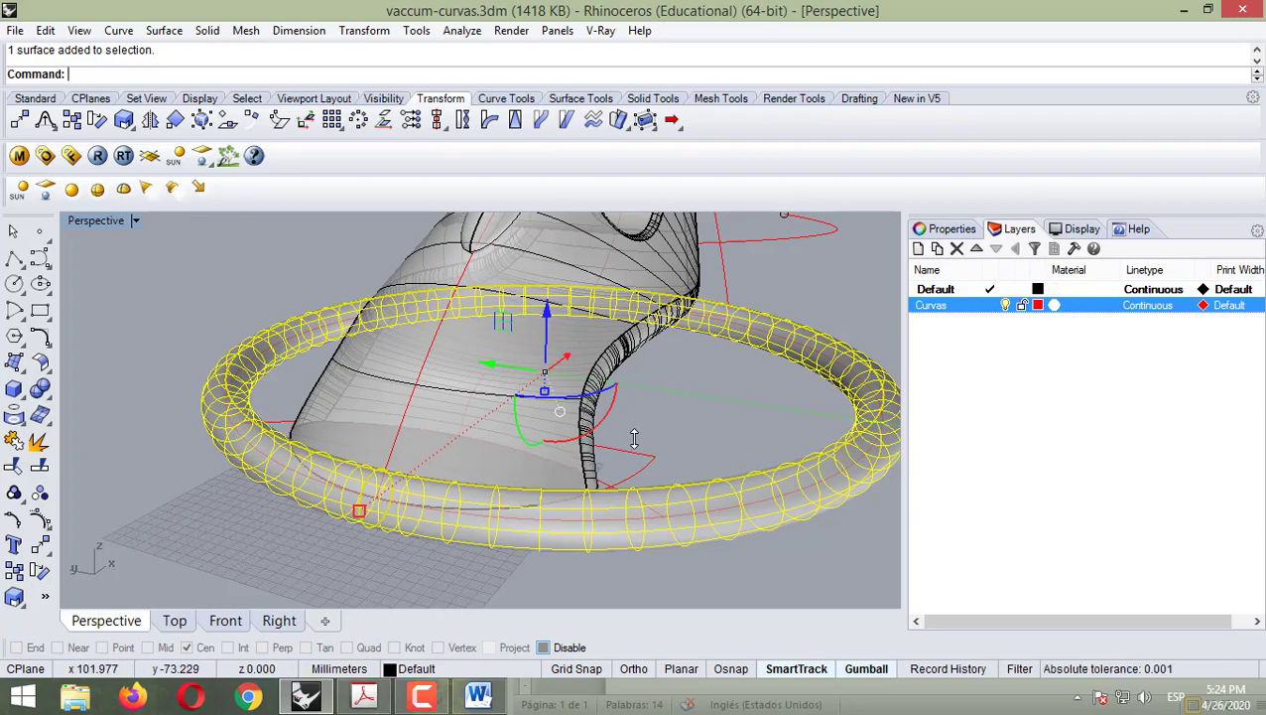
{"action": "right_click_drag", "start_coordinate": [634, 438], "coordinate": [563, 424]}
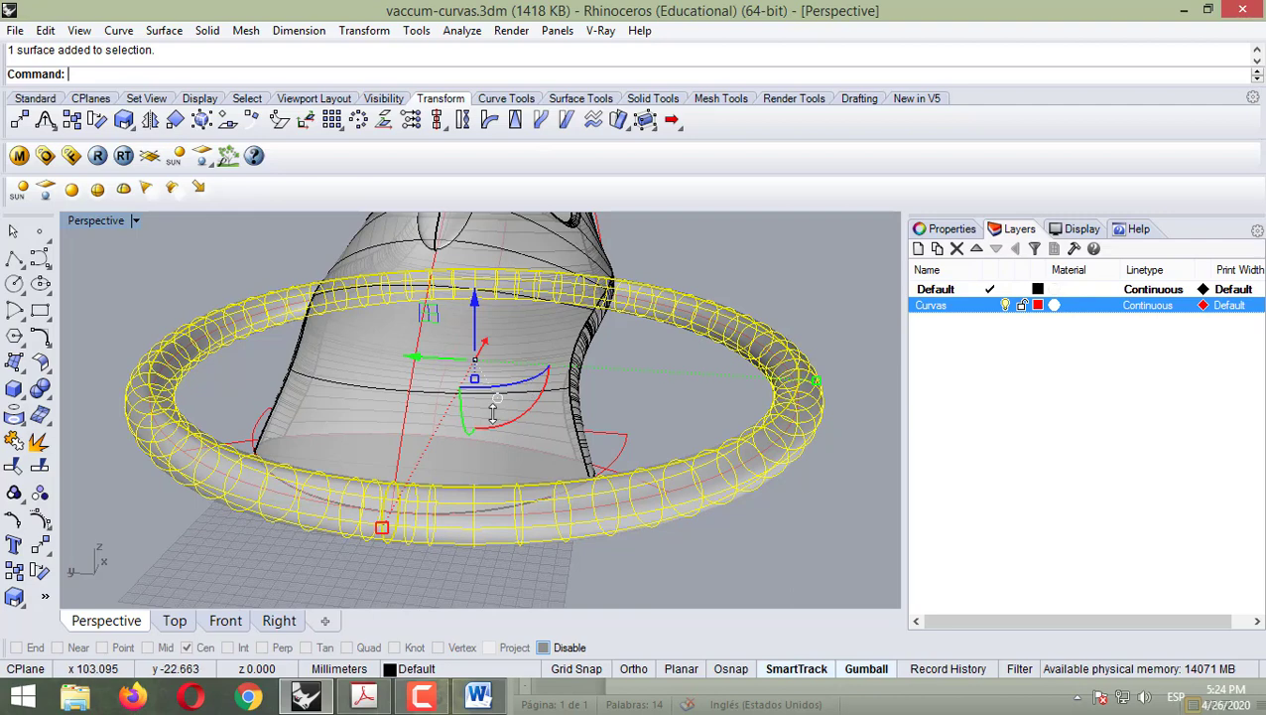
{"action": "right_click_drag", "start_coordinate": [537, 397], "coordinate": [503, 412]}
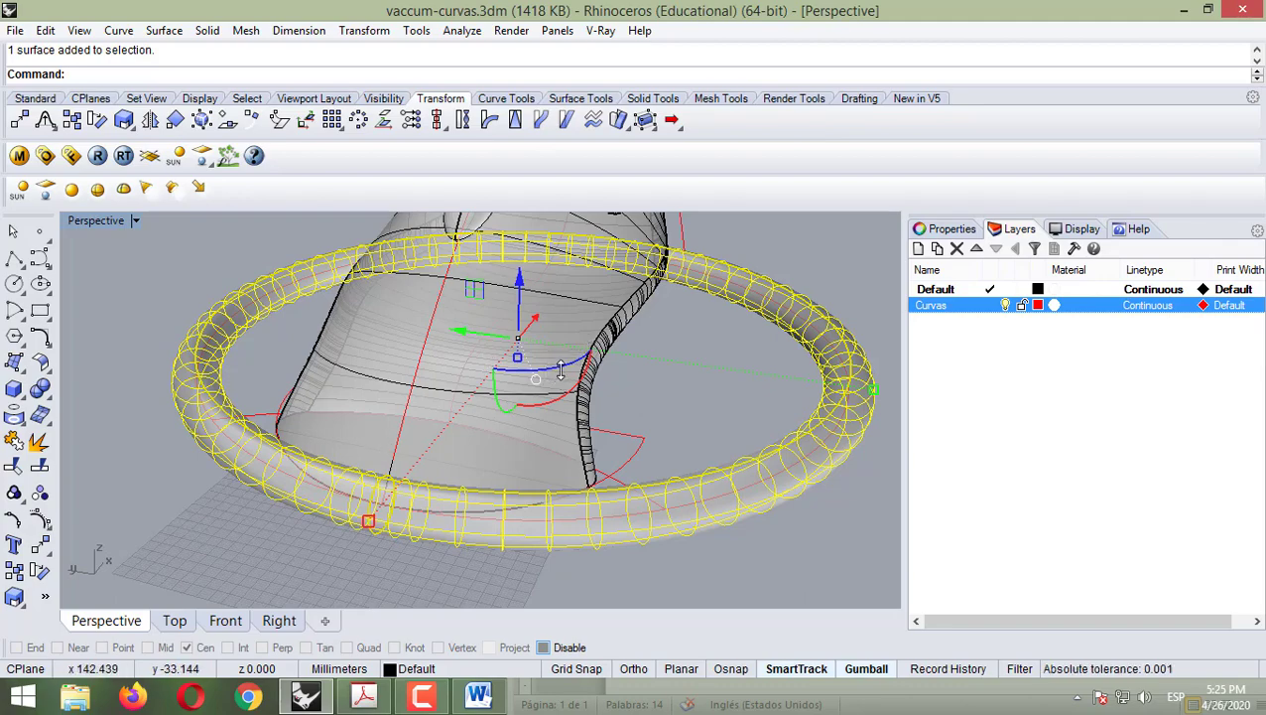
{"action": "right_click_drag", "start_coordinate": [561, 369], "coordinate": [610, 378]}
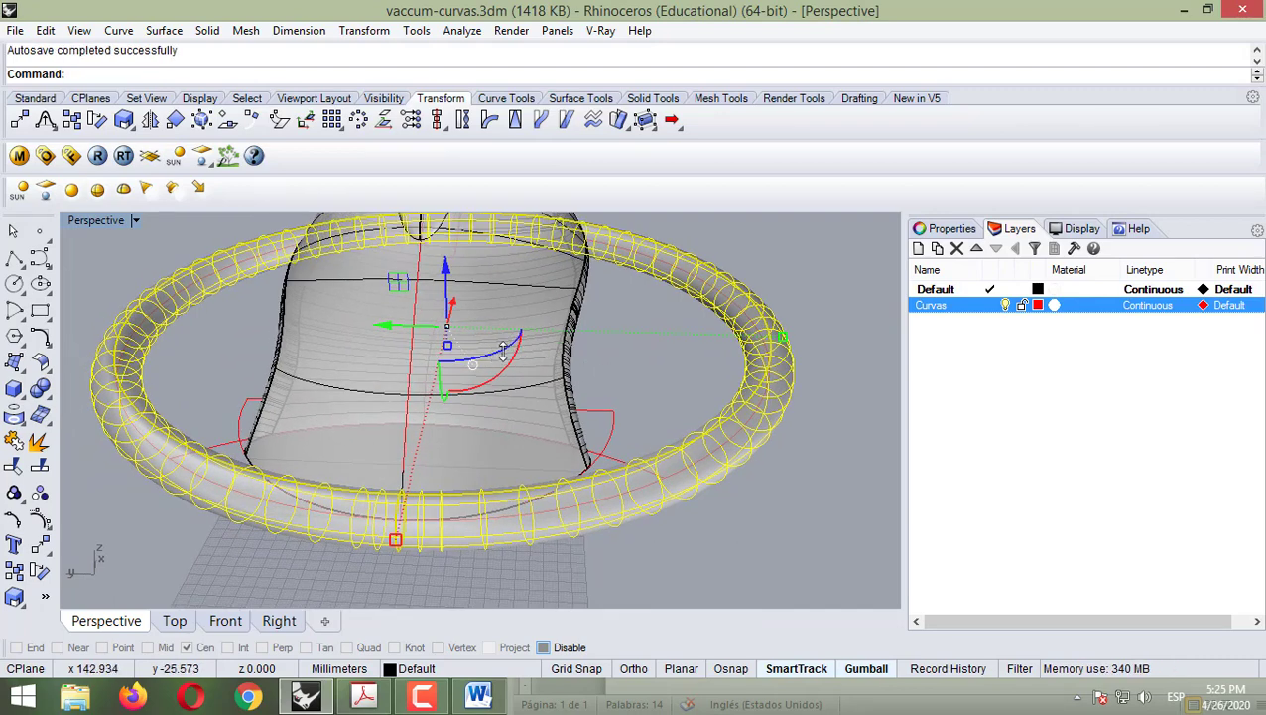
{"action": "mouse_move", "coordinate": [503, 350]}
{"action": "left_mouse_down"}
{"action": "mouse_move", "coordinate": [456, 373]}
{"action": "mouse_move", "coordinate": [404, 364]}
{"action": "mouse_move", "coordinate": [405, 387]}
{"action": "left_mouse_up"}
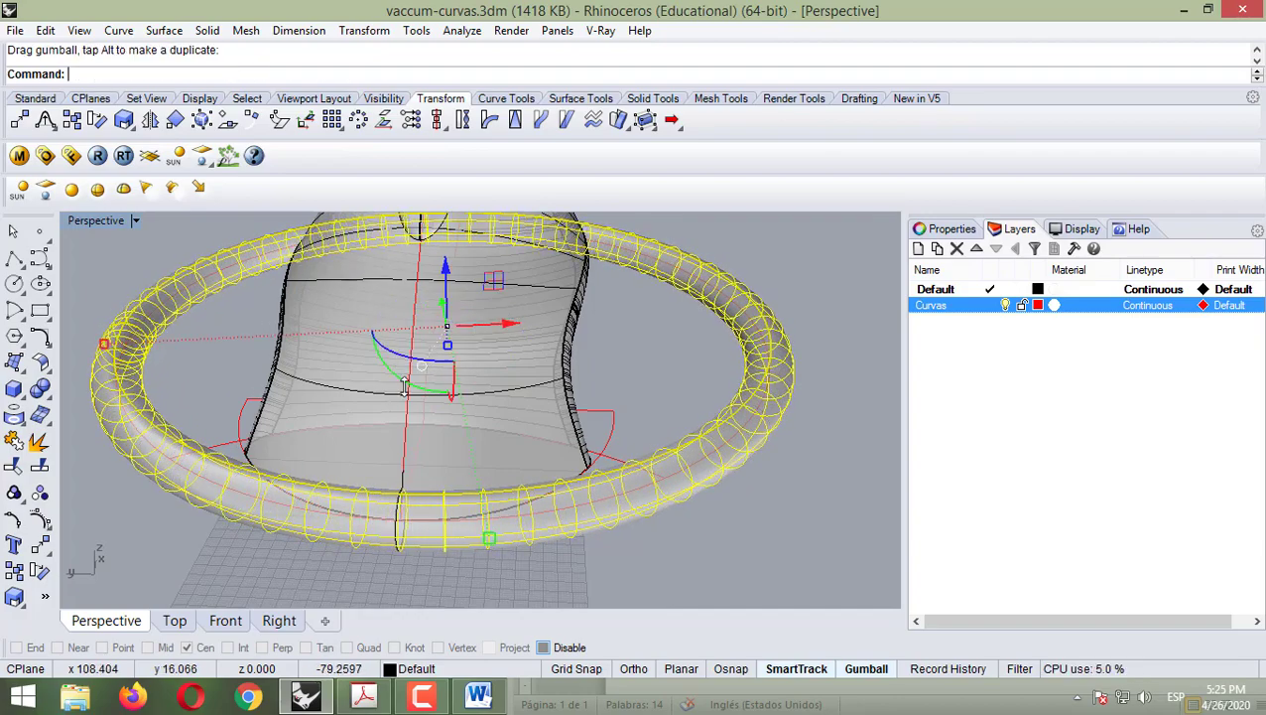
{"action": "left_click", "coordinate": [804, 481]}
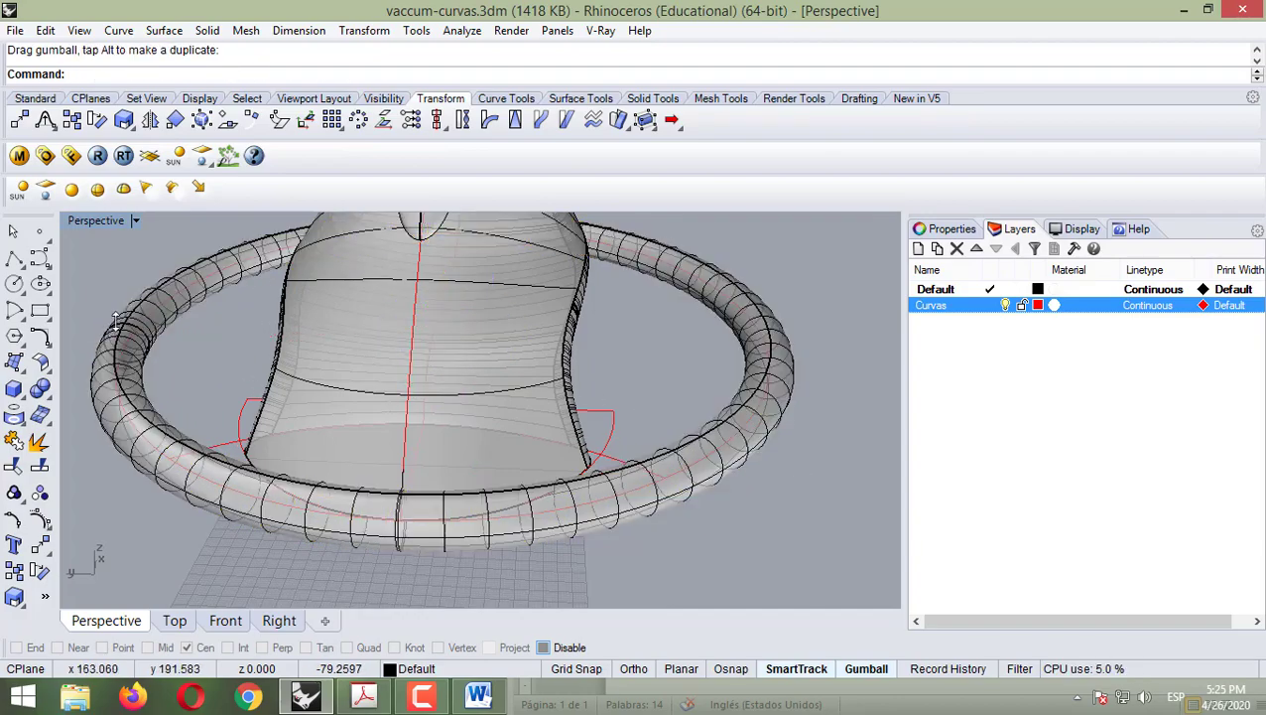
{"action": "right_click_drag", "start_coordinate": [389, 441], "coordinate": [418, 472]}
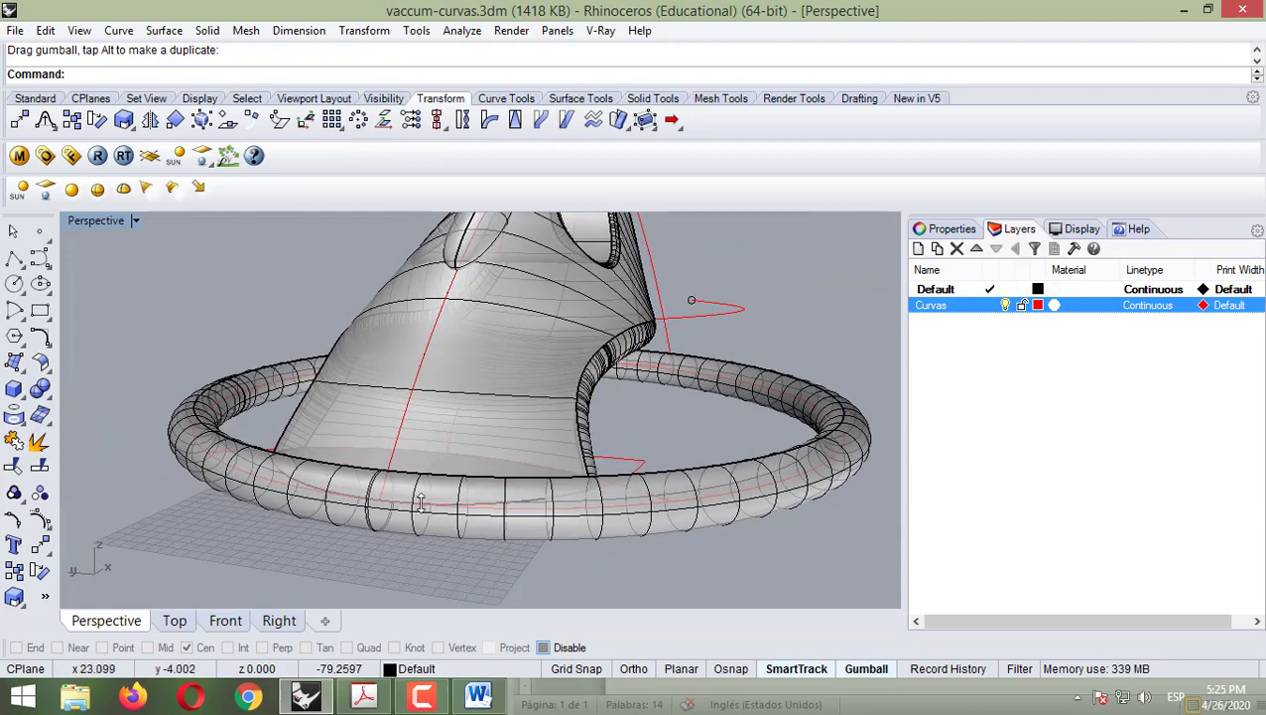
- In the Front view, copy the ring from the nozzle tip to three spots along the upper profile, the first two about 34 and 72 mm away
{"action": "left_click", "coordinate": [223, 620]}
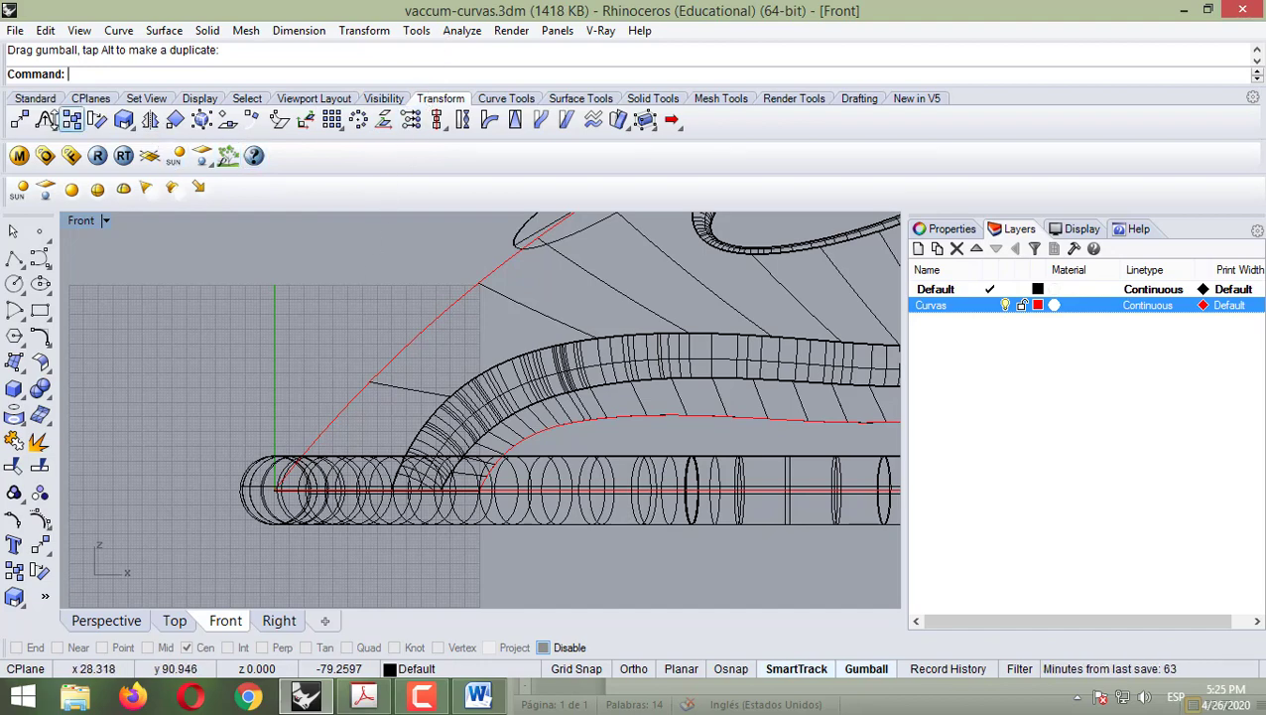
{"action": "left_click", "coordinate": [71, 120]}
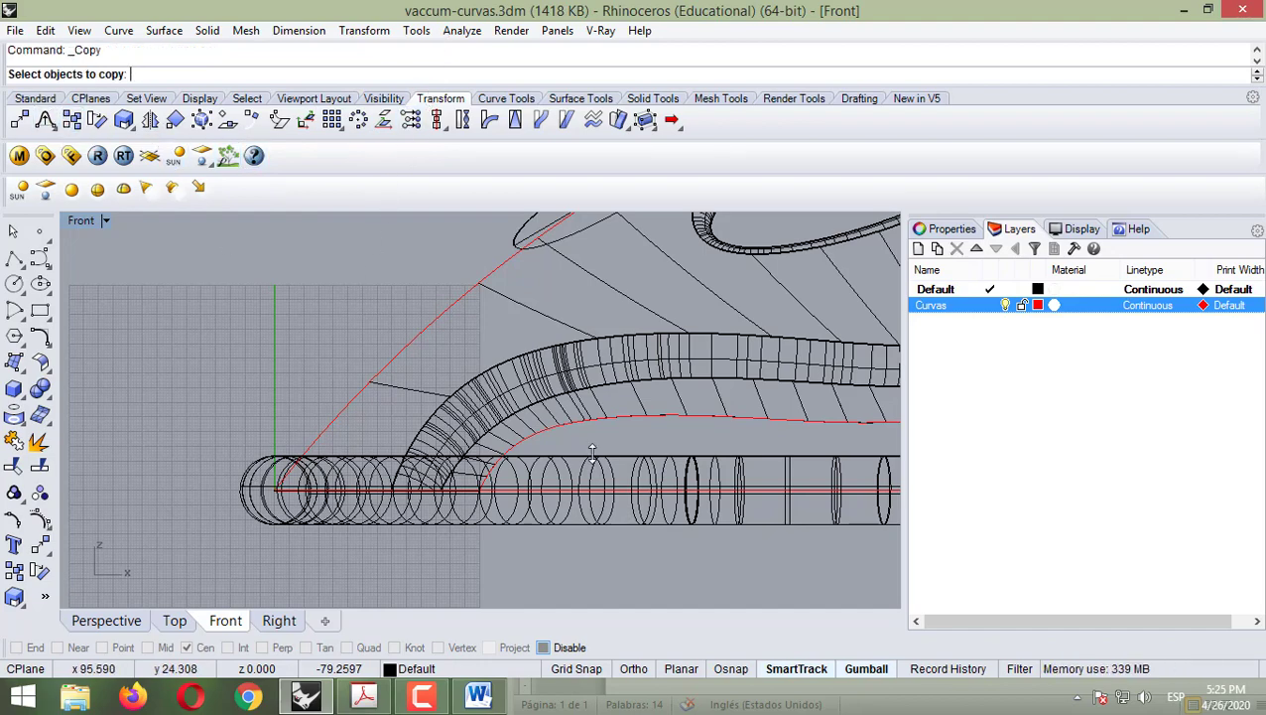
{"action": "left_click", "coordinate": [602, 462]}
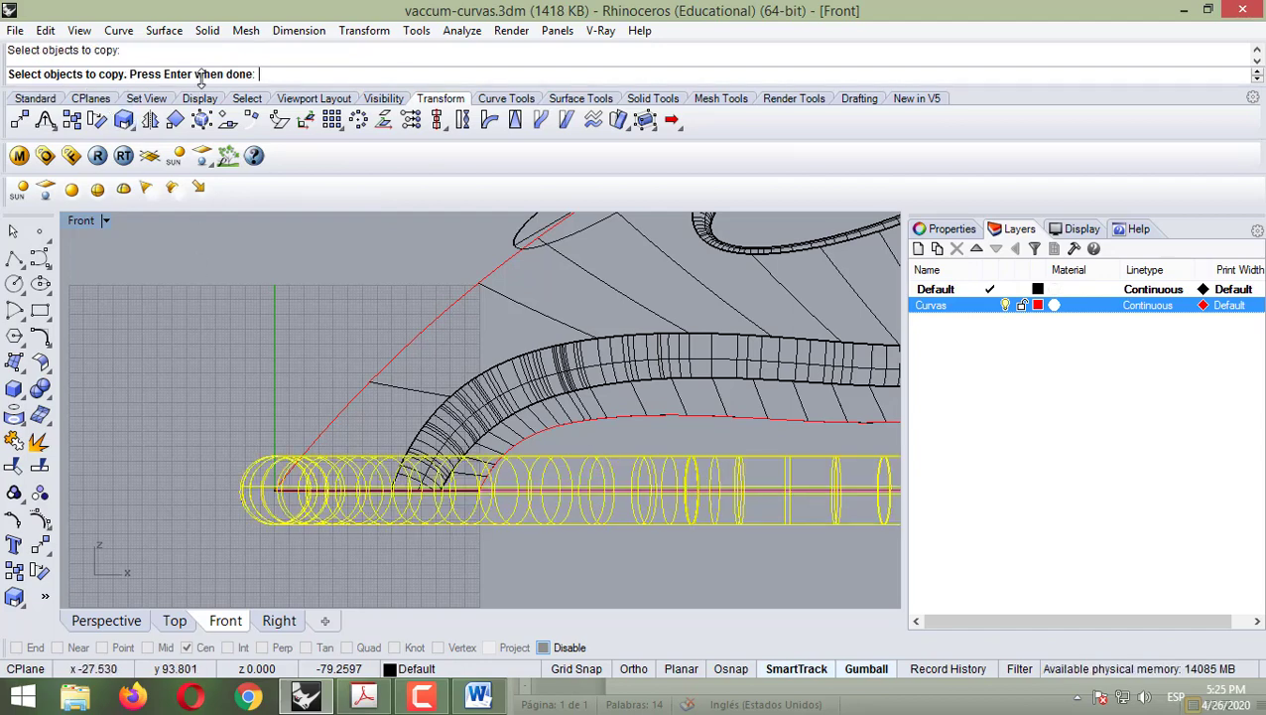
{"action": "key", "text": "Return"}
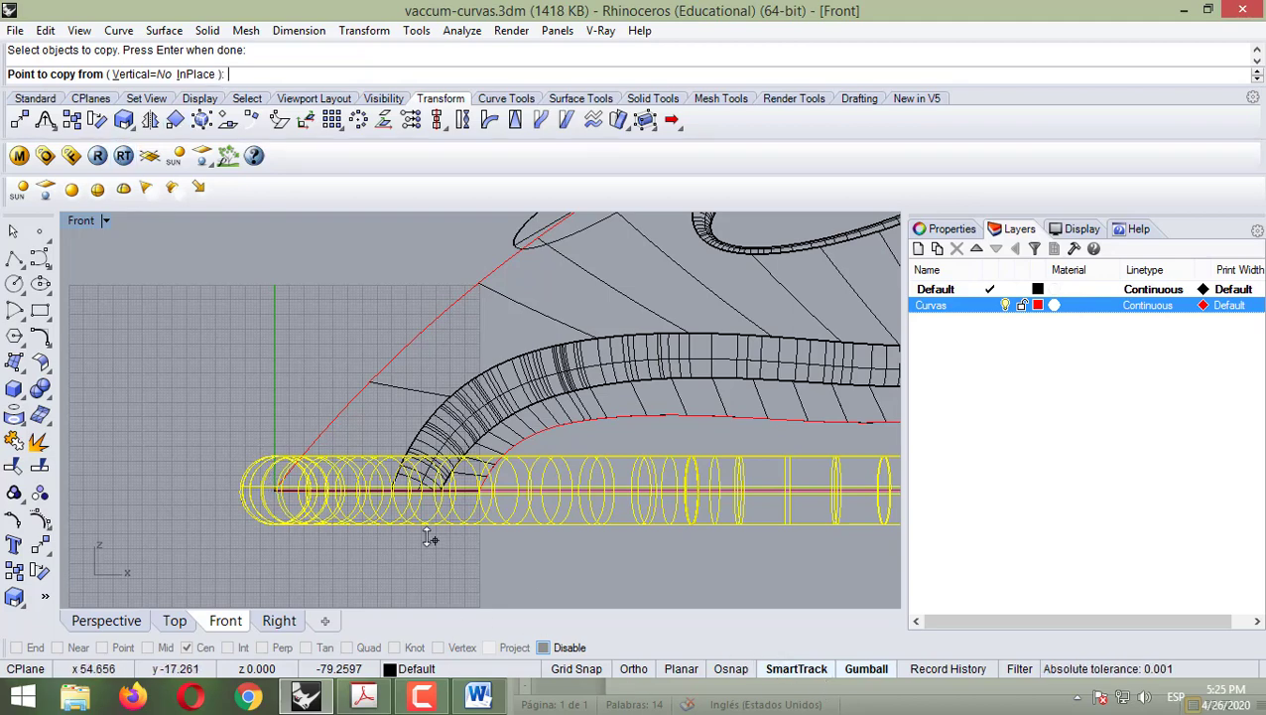
{"action": "left_click", "coordinate": [277, 489]}
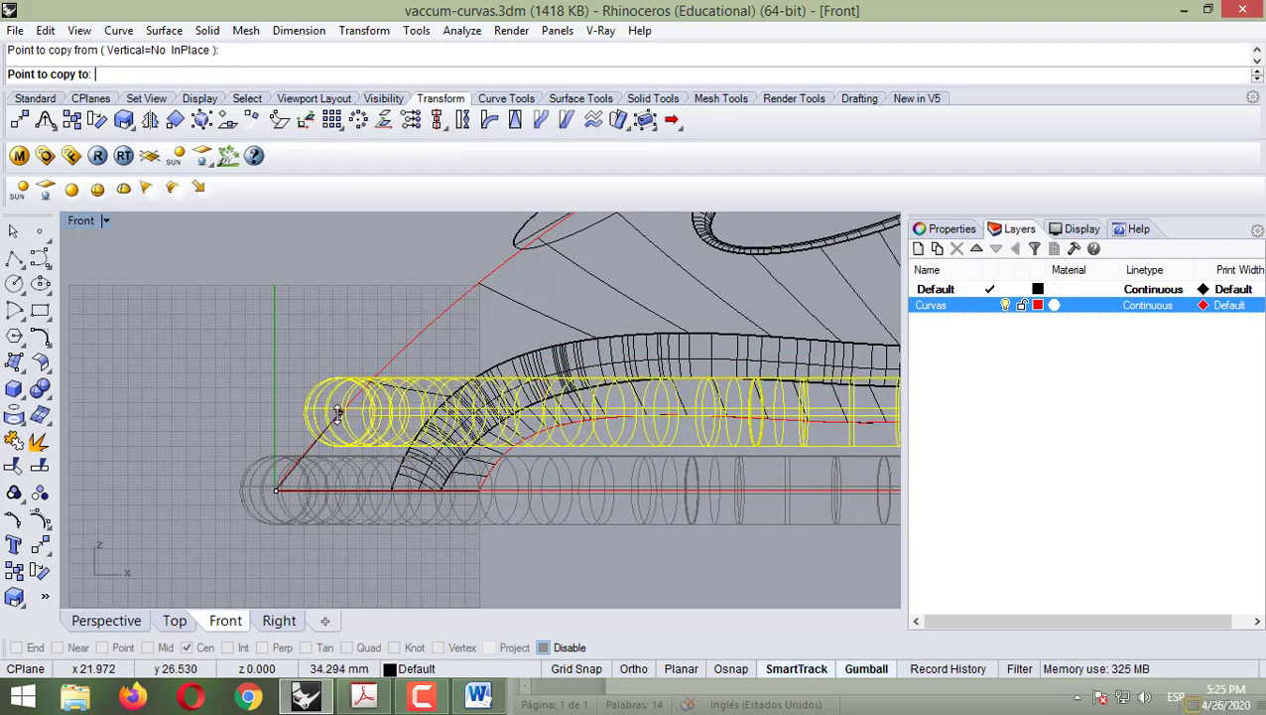
{"action": "left_click", "coordinate": [339, 409]}
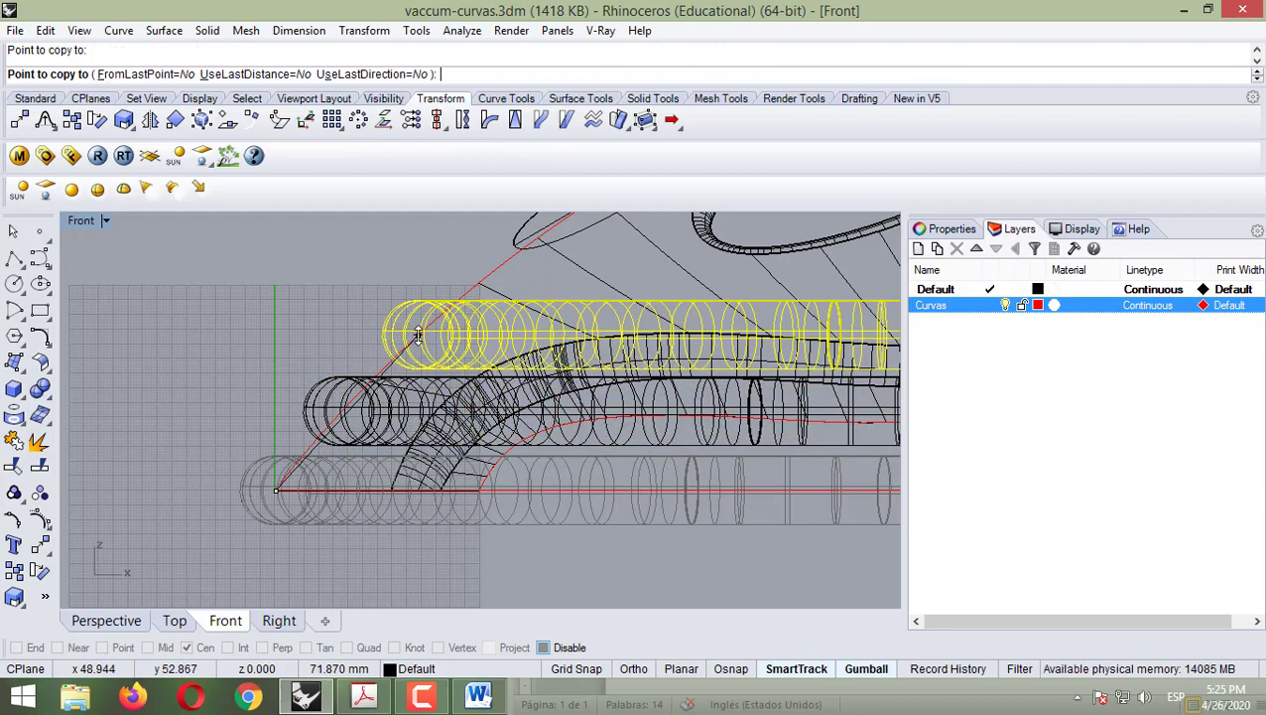
{"action": "left_click", "coordinate": [417, 334]}
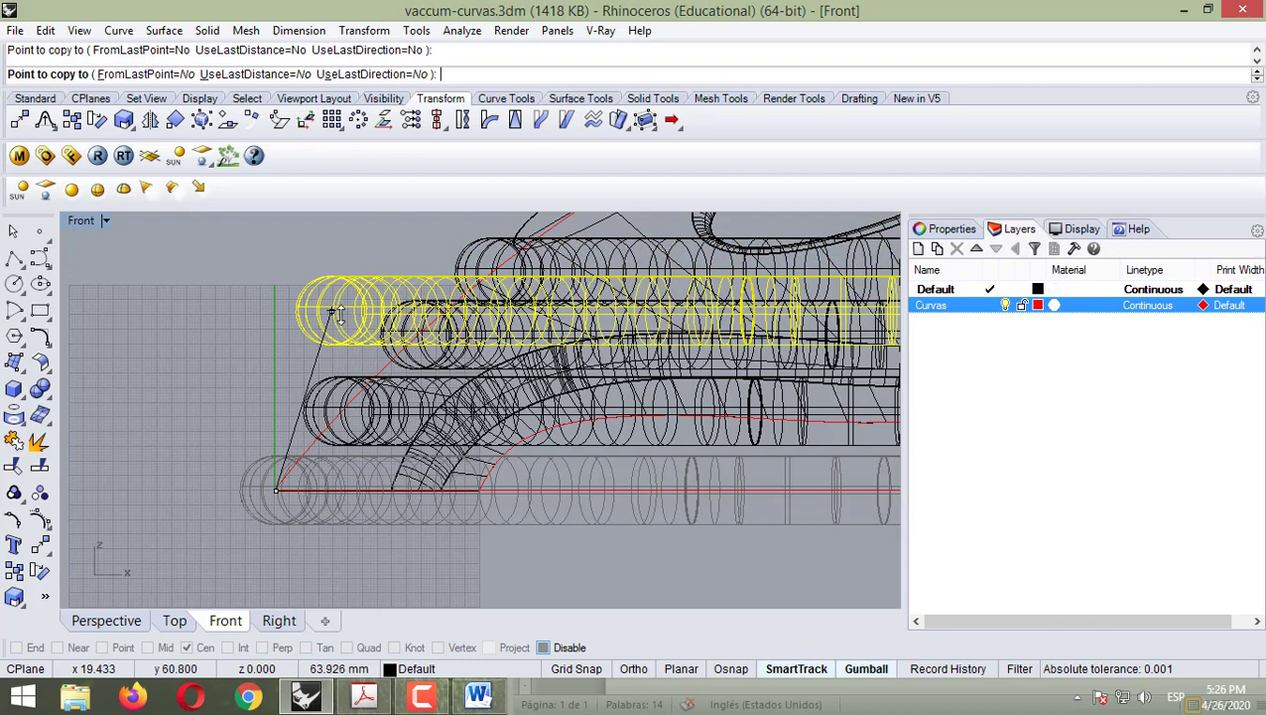
{"action": "left_click", "coordinate": [490, 271]}
{"action": "key", "text": "Return"}
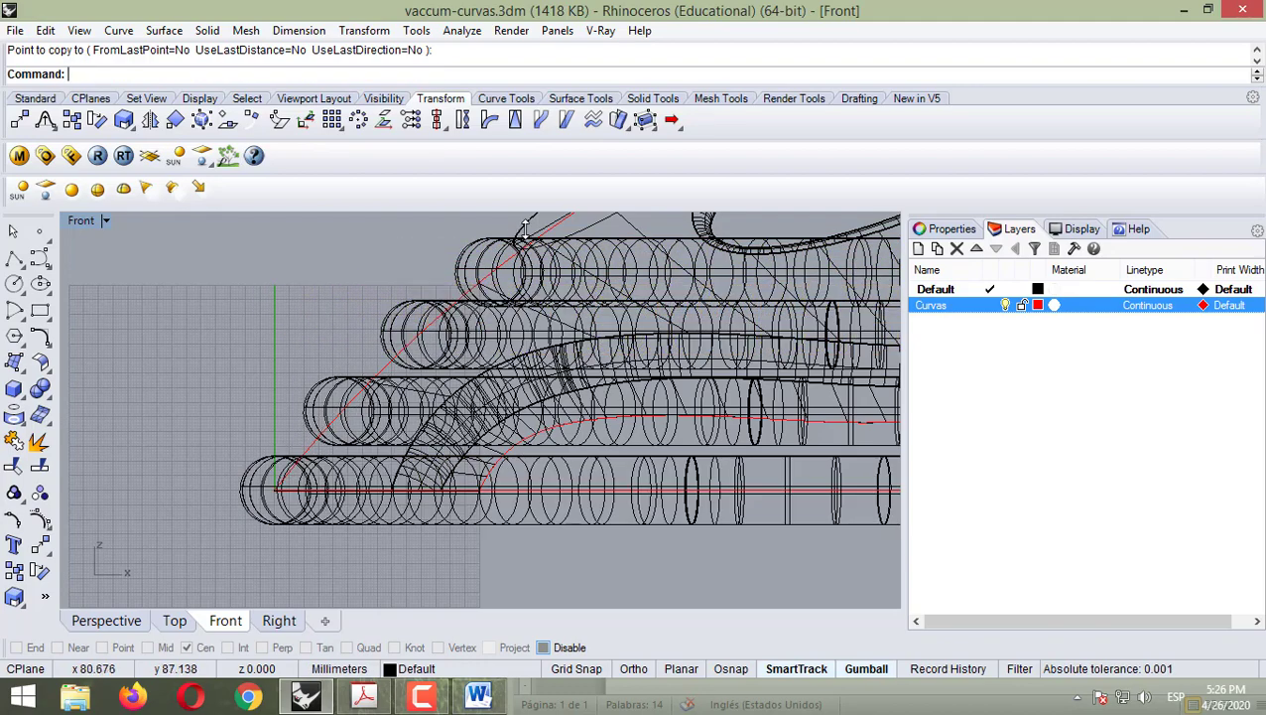
- Delete the original ring surface at the nozzle's base, keeping its circle profile curve
{"action": "left_click", "coordinate": [272, 456]}
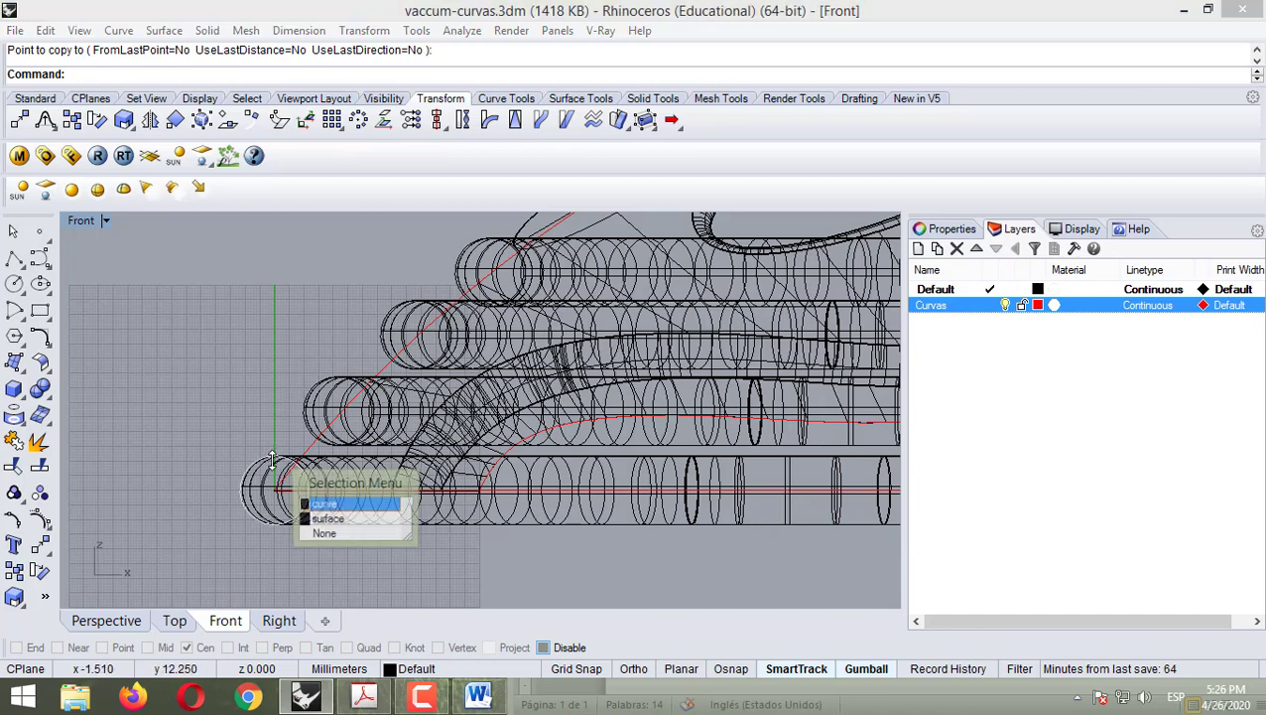
{"action": "left_click", "coordinate": [308, 514]}
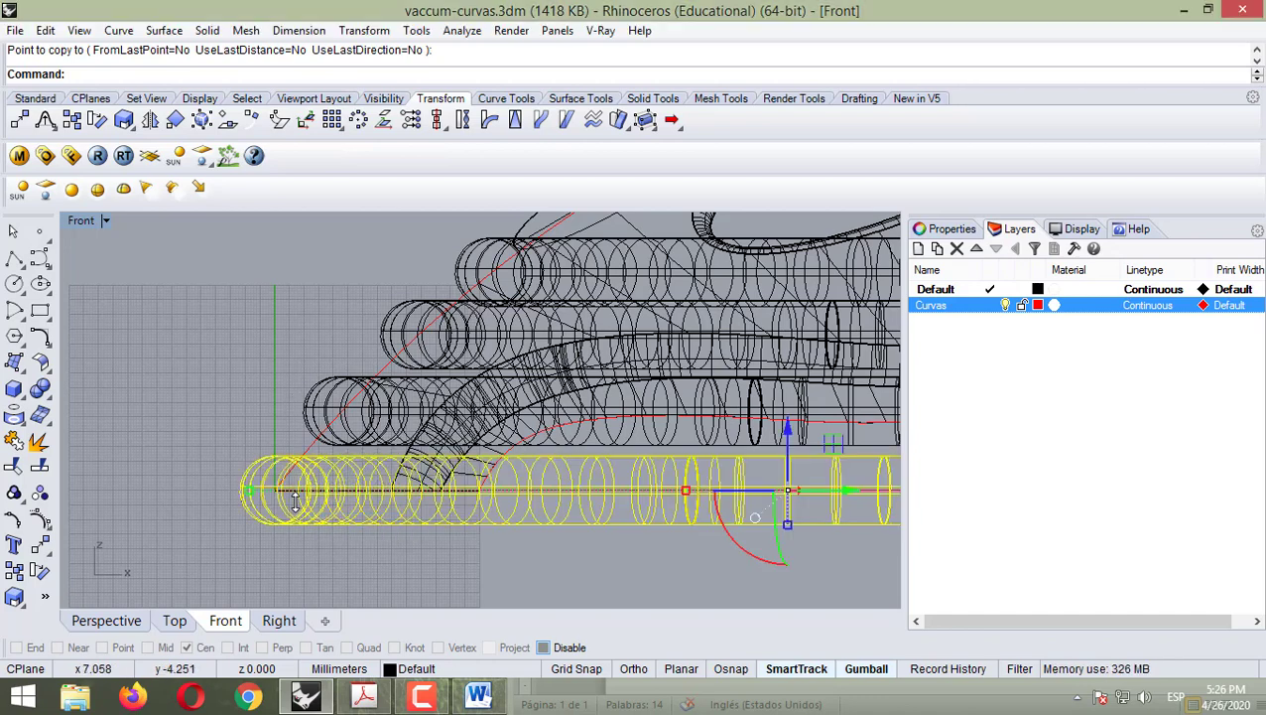
{"action": "key", "text": "Delete"}
- Select the two lower ring copies along the nozzle's upper profile
{"action": "left_click", "coordinate": [349, 399]}
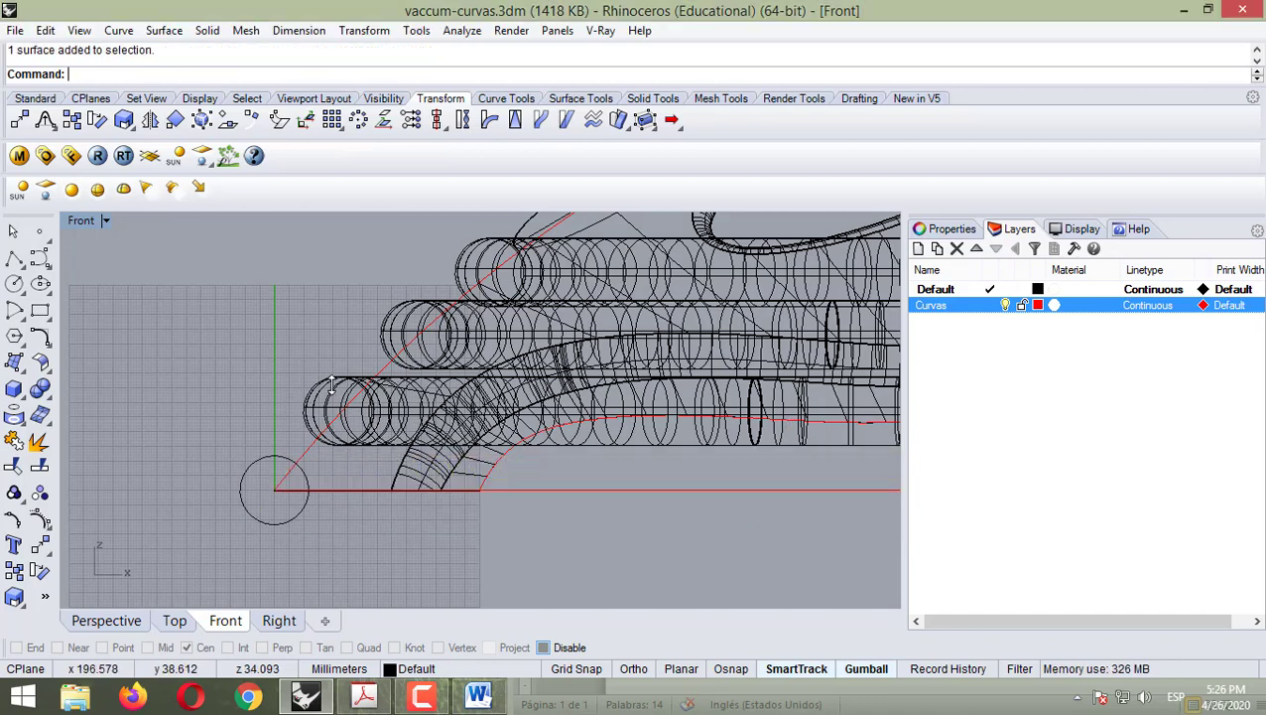
{"action": "left_click", "coordinate": [406, 310], "text": "shift"}
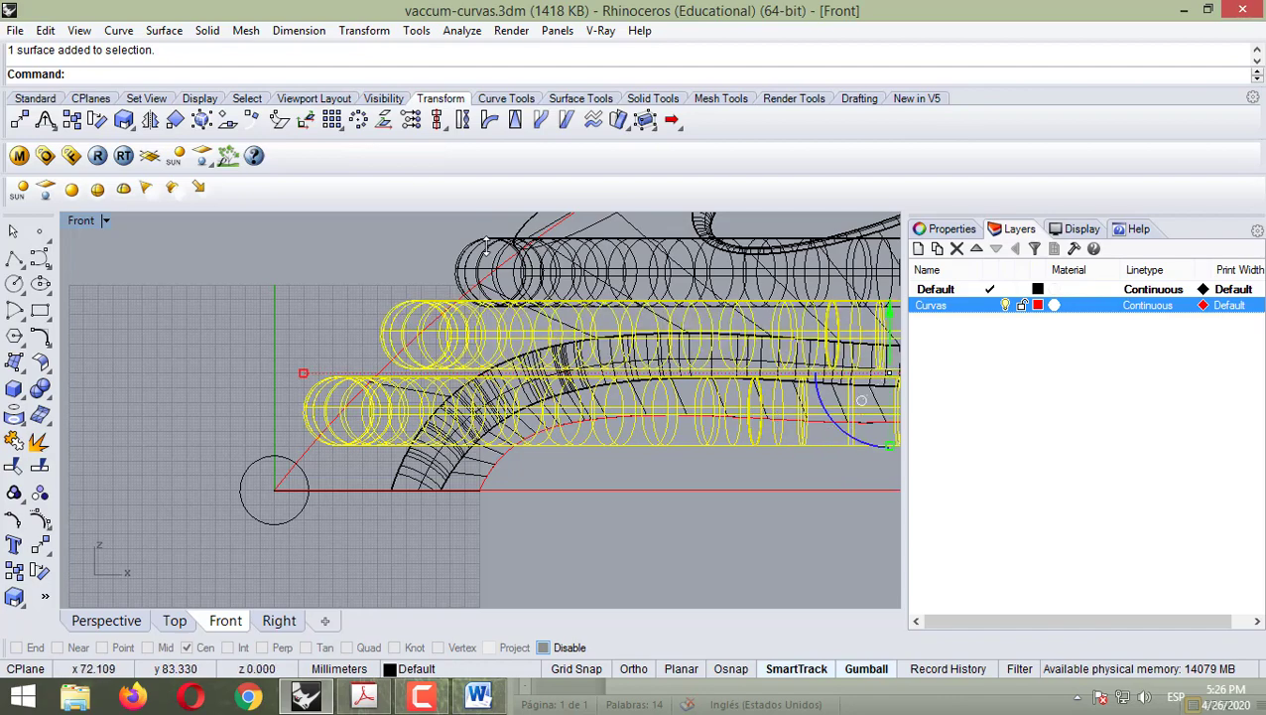
- Add the uppermost pipe ring to the selection and move all three rings down and towards the nozzle tip in the Front view
{"action": "left_click", "coordinate": [477, 262], "text": "shift"}
{"action": "left_click_drag", "start_coordinate": [429, 306], "coordinate": [397, 331]}
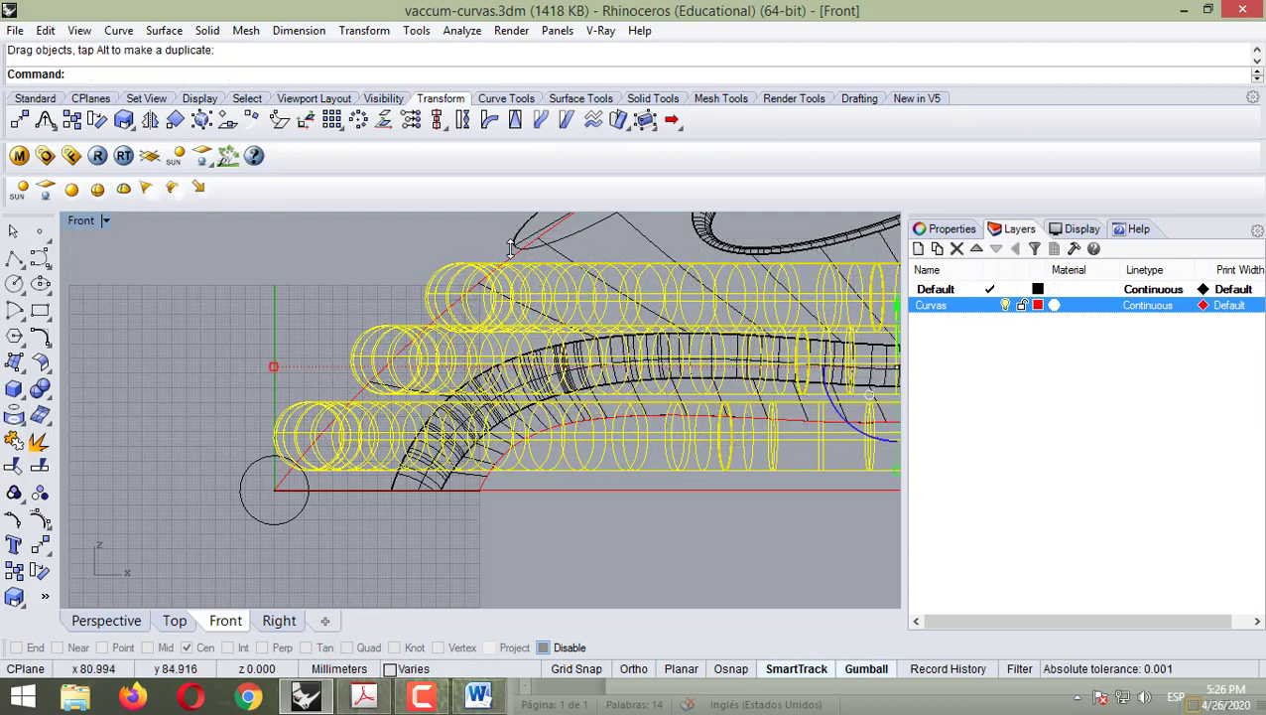
{"action": "left_click", "coordinate": [126, 619]}
{"action": "left_click", "coordinate": [226, 539]}
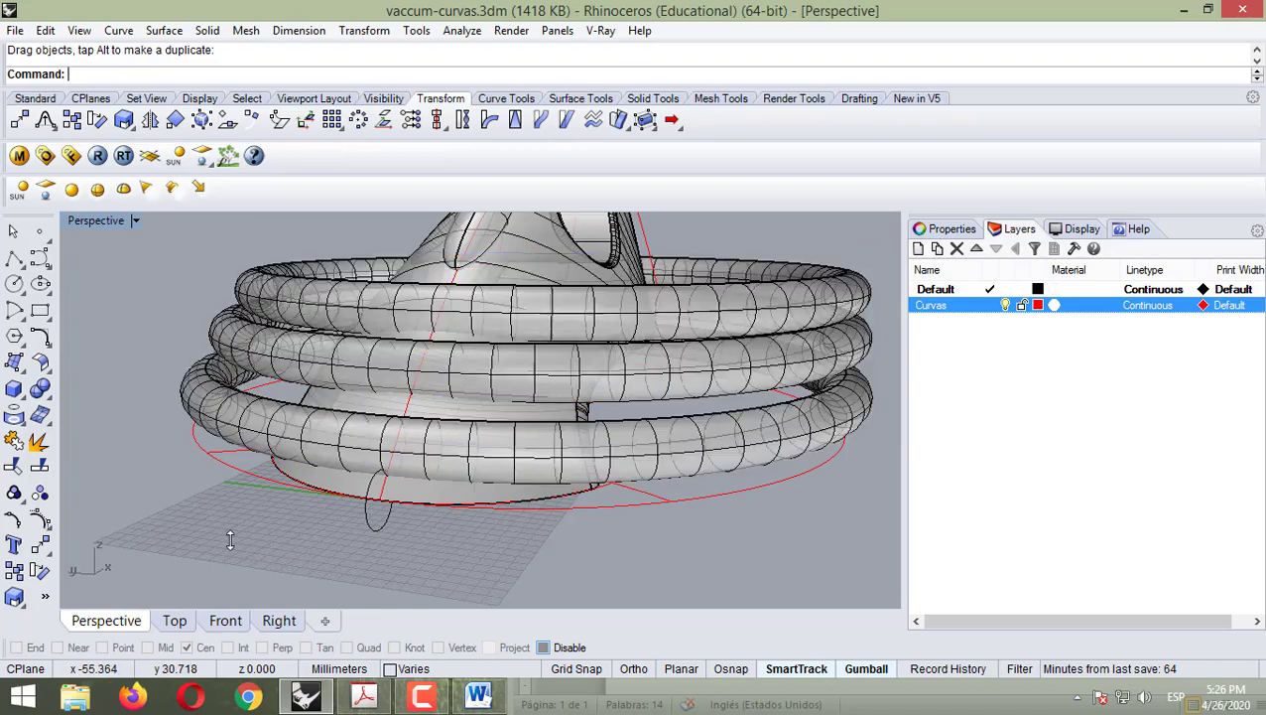
{"action": "right_click_drag", "start_coordinate": [325, 531], "coordinate": [185, 532]}
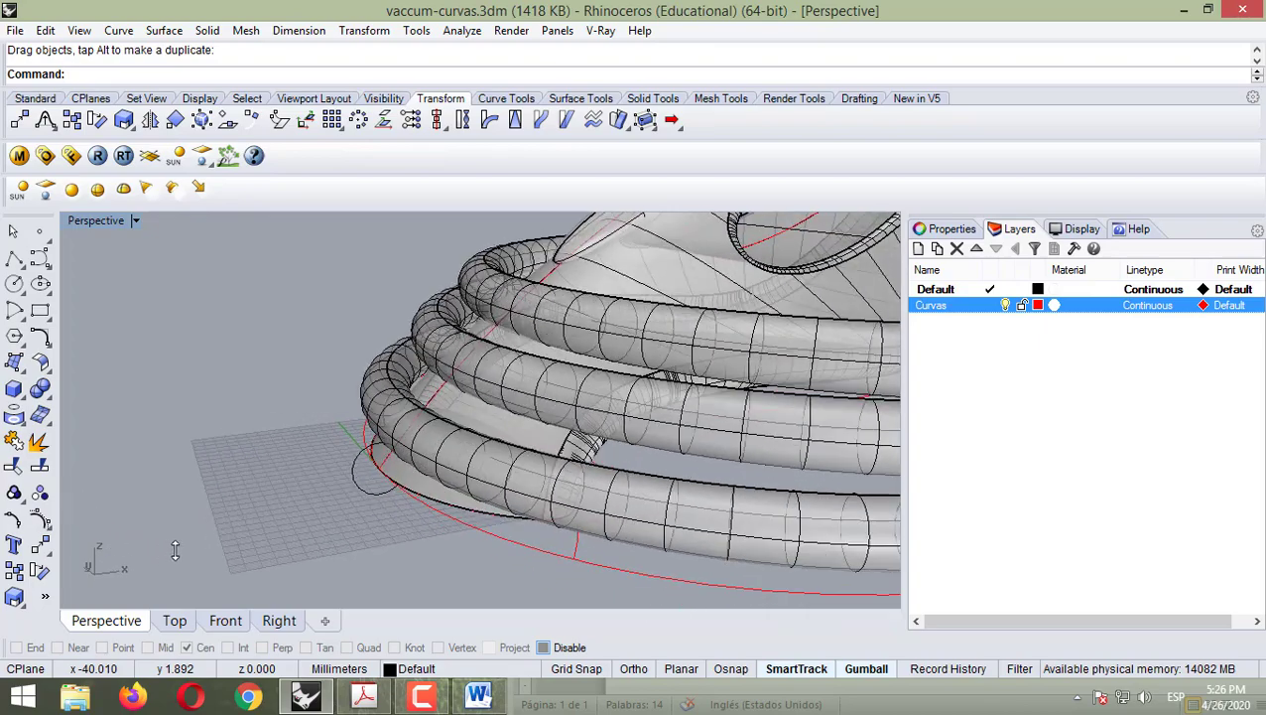
{"action": "right_click_drag", "start_coordinate": [272, 499], "coordinate": [283, 496]}
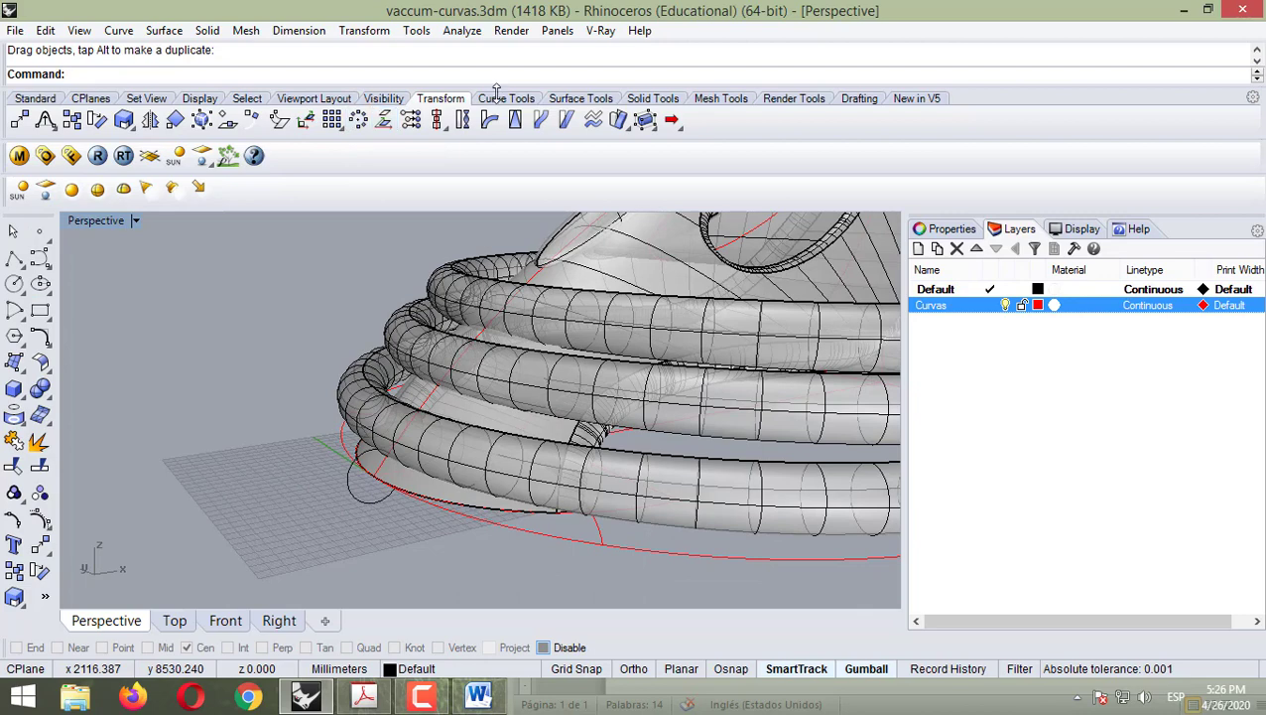
- Pick the three stacked pipe rings as cutting objects for a Trim
{"action": "left_click", "coordinate": [501, 97]}
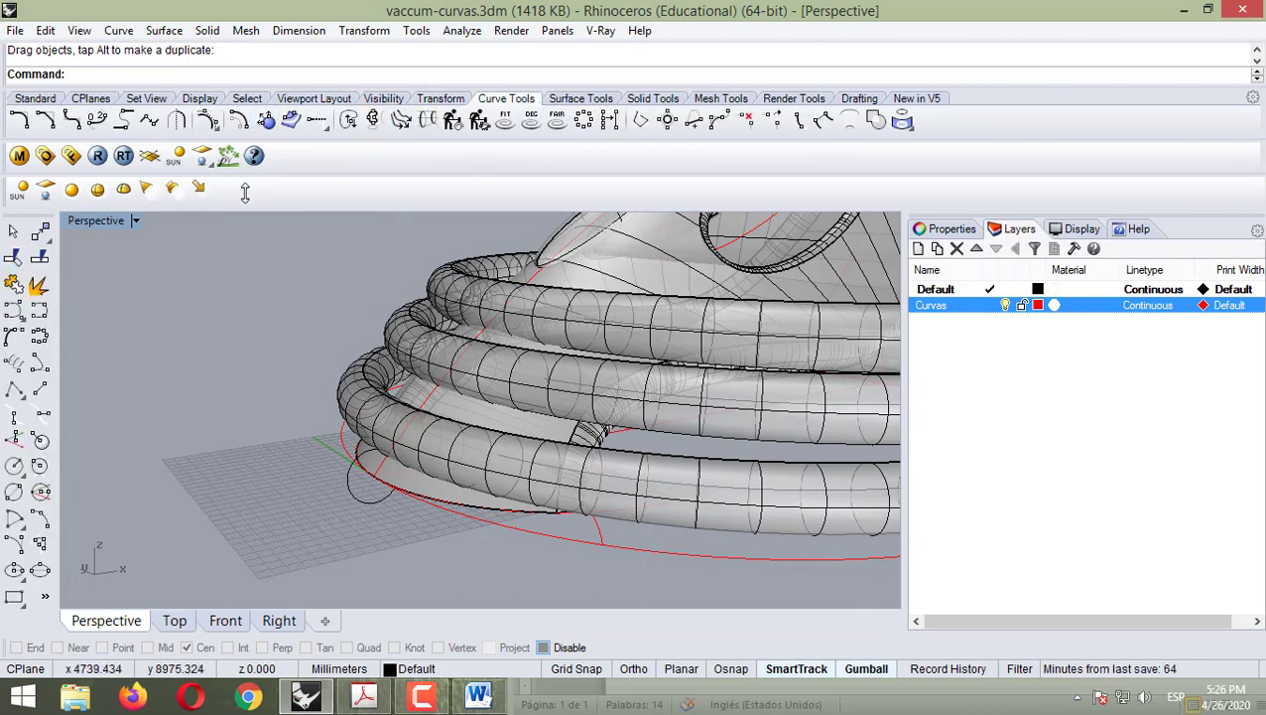
{"action": "left_click", "coordinate": [14, 256]}
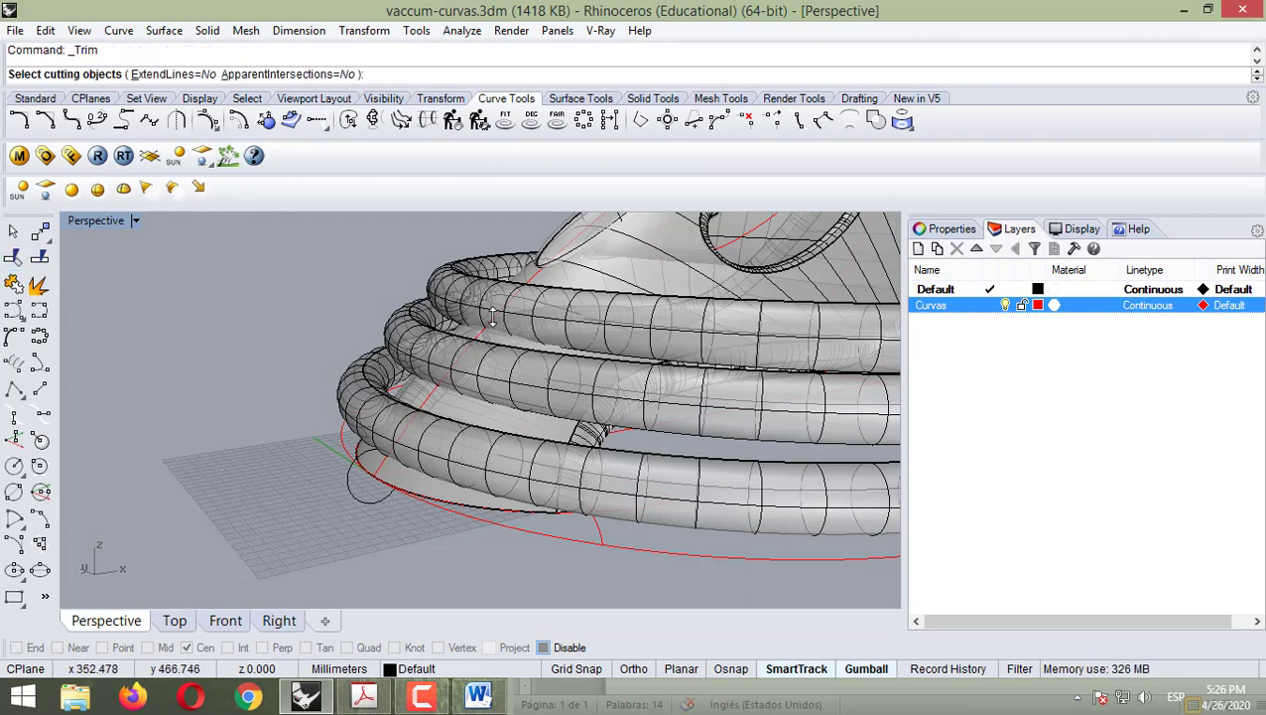
{"action": "left_click", "coordinate": [785, 506]}
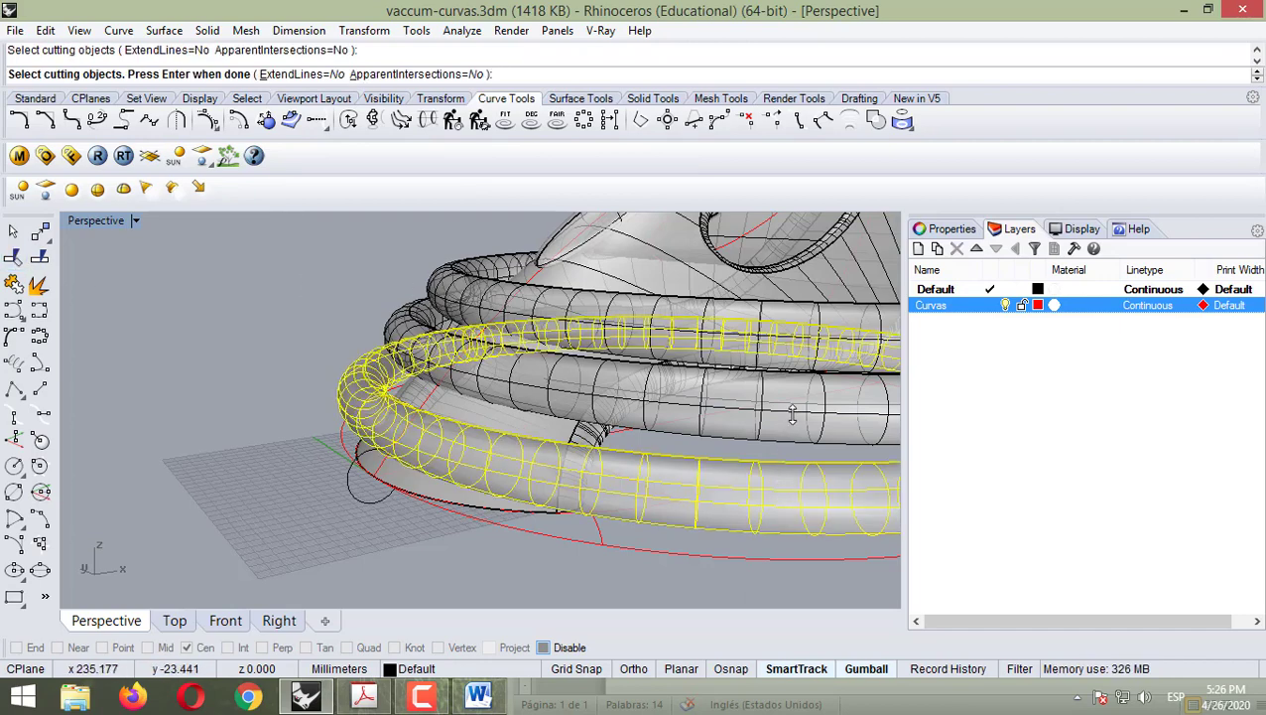
{"action": "left_click", "coordinate": [792, 415]}
{"action": "left_click", "coordinate": [486, 261]}
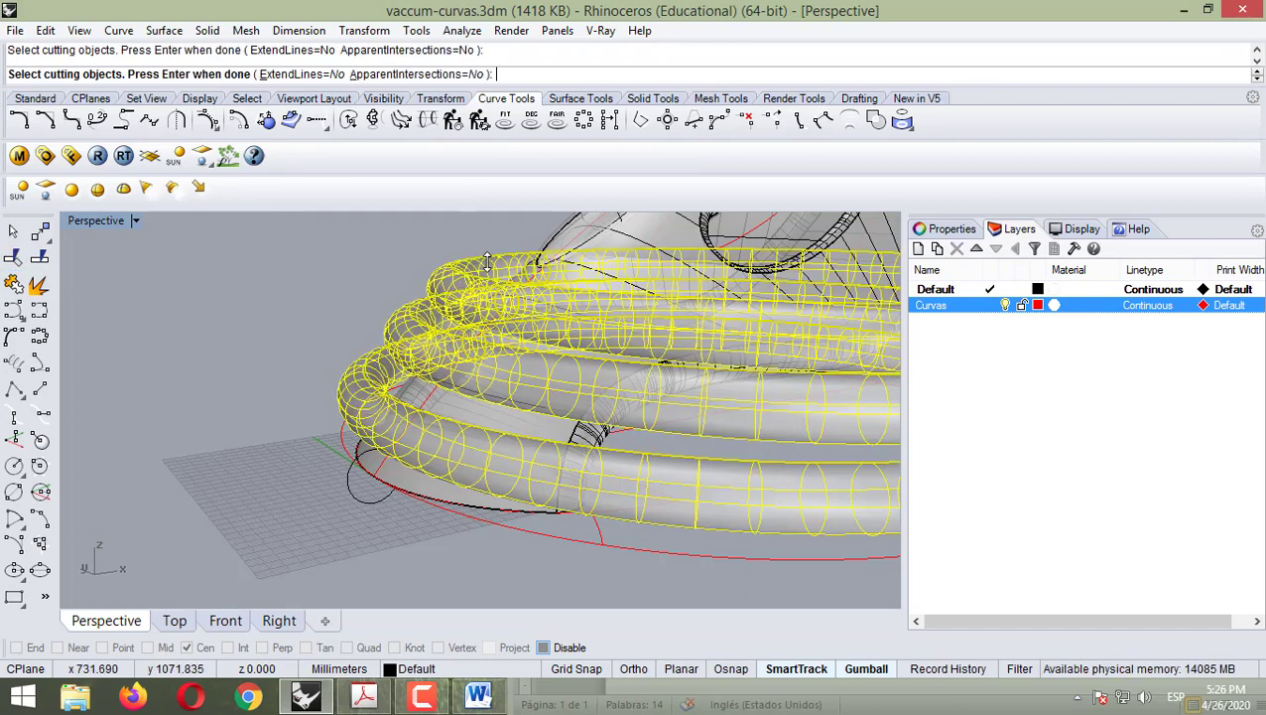
- Add the vacuum's main body surface to the cutting objects and finish the cutting selection
{"action": "right_click_drag", "start_coordinate": [580, 276], "coordinate": [541, 477]}
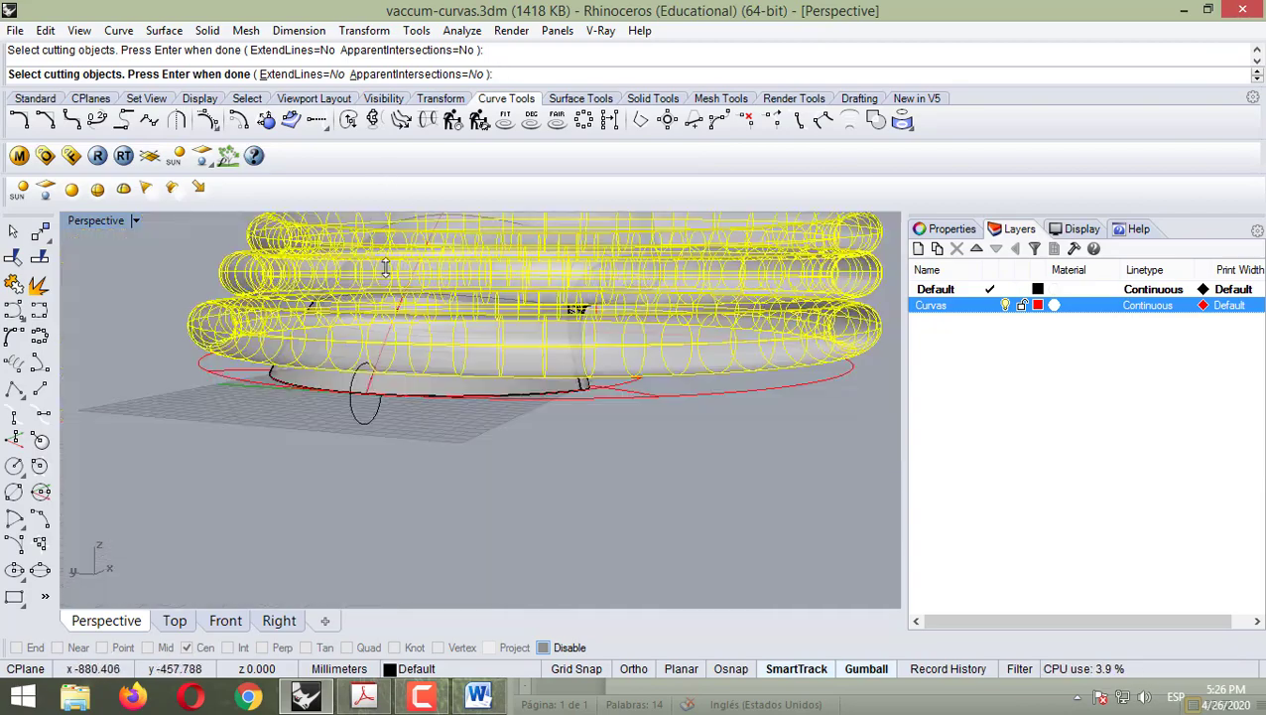
{"action": "scroll", "coordinate": [469, 296], "scroll_direction": "down", "scroll_amount": 5}
{"action": "scroll", "coordinate": [468, 296], "scroll_direction": "up", "scroll_amount": 6}
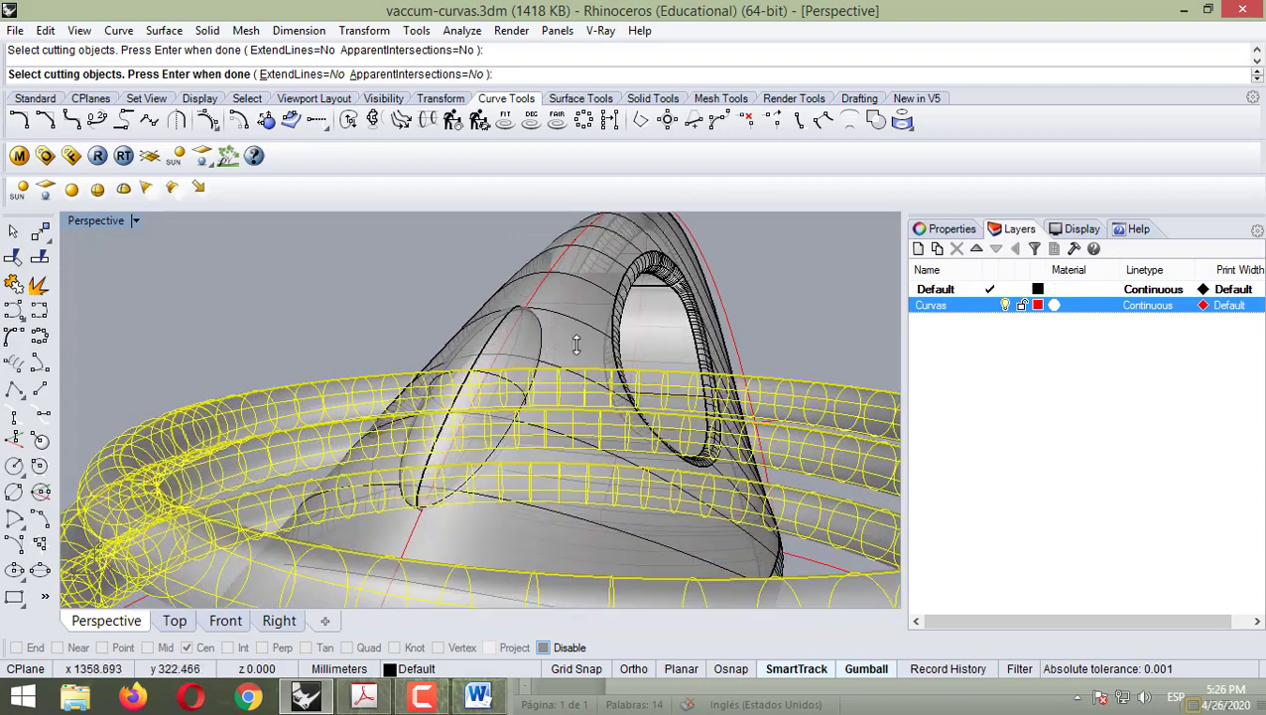
{"action": "left_click", "coordinate": [581, 317]}
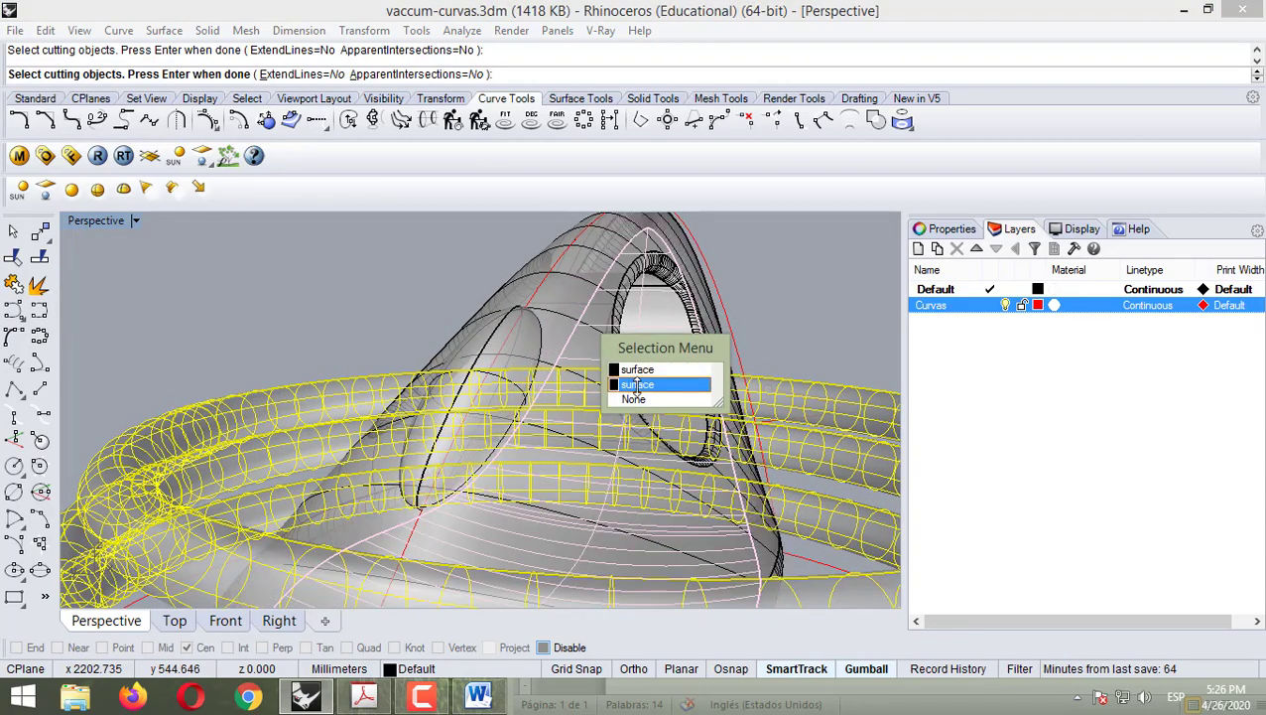
{"action": "left_click", "coordinate": [413, 296]}
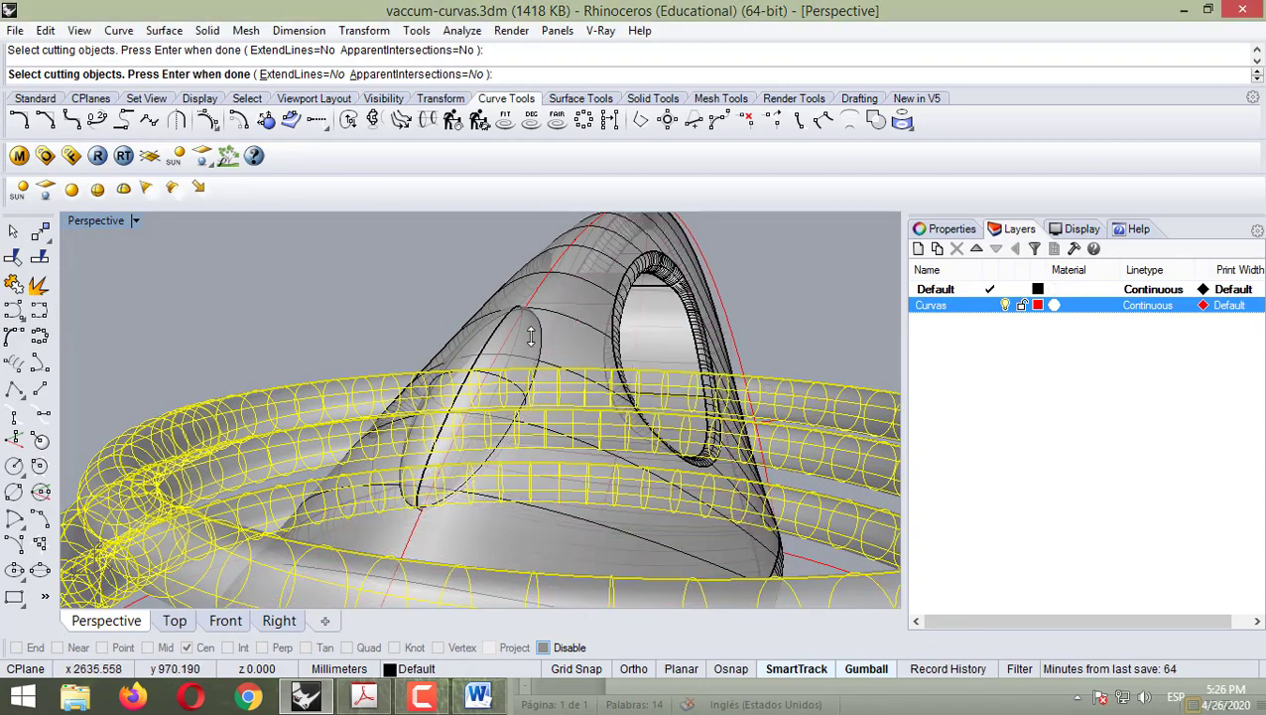
{"action": "scroll", "coordinate": [582, 323], "scroll_direction": "up", "scroll_amount": 3}
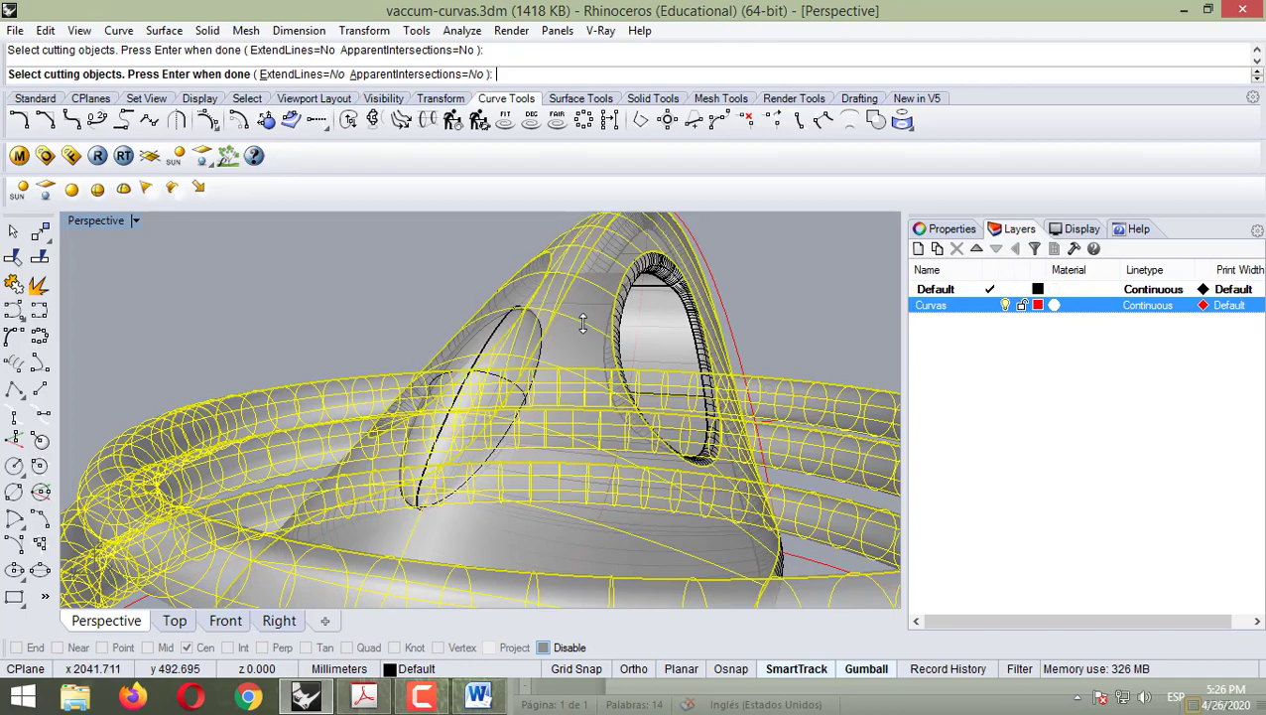
{"action": "scroll", "coordinate": [396, 332], "scroll_direction": "up", "scroll_amount": 3}
{"action": "right_click_drag", "start_coordinate": [396, 333], "coordinate": [501, 461]}
{"action": "scroll", "coordinate": [235, 402], "scroll_direction": "down", "scroll_amount": 3}
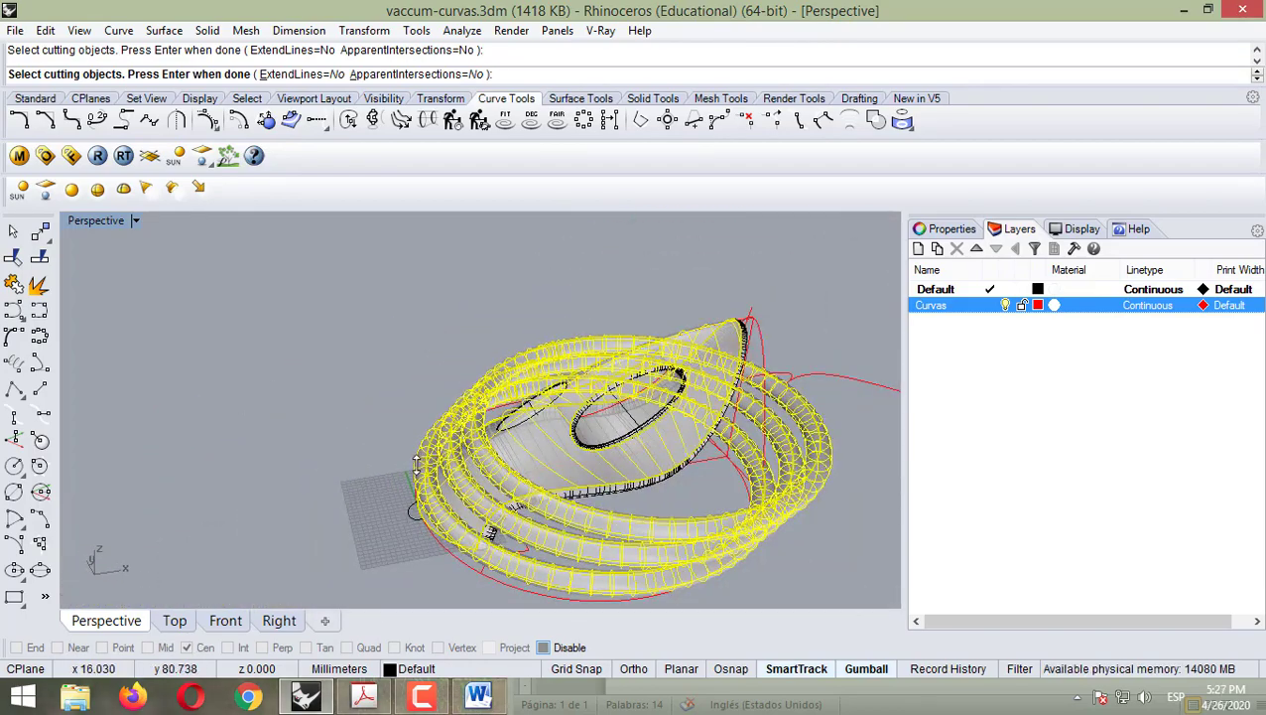
{"action": "key", "text": "Return"}
- Trim away the parts of the three rings that lie outside the vacuum body
{"action": "right_click_drag", "start_coordinate": [479, 493], "coordinate": [644, 394]}
{"action": "left_click", "coordinate": [651, 385]}
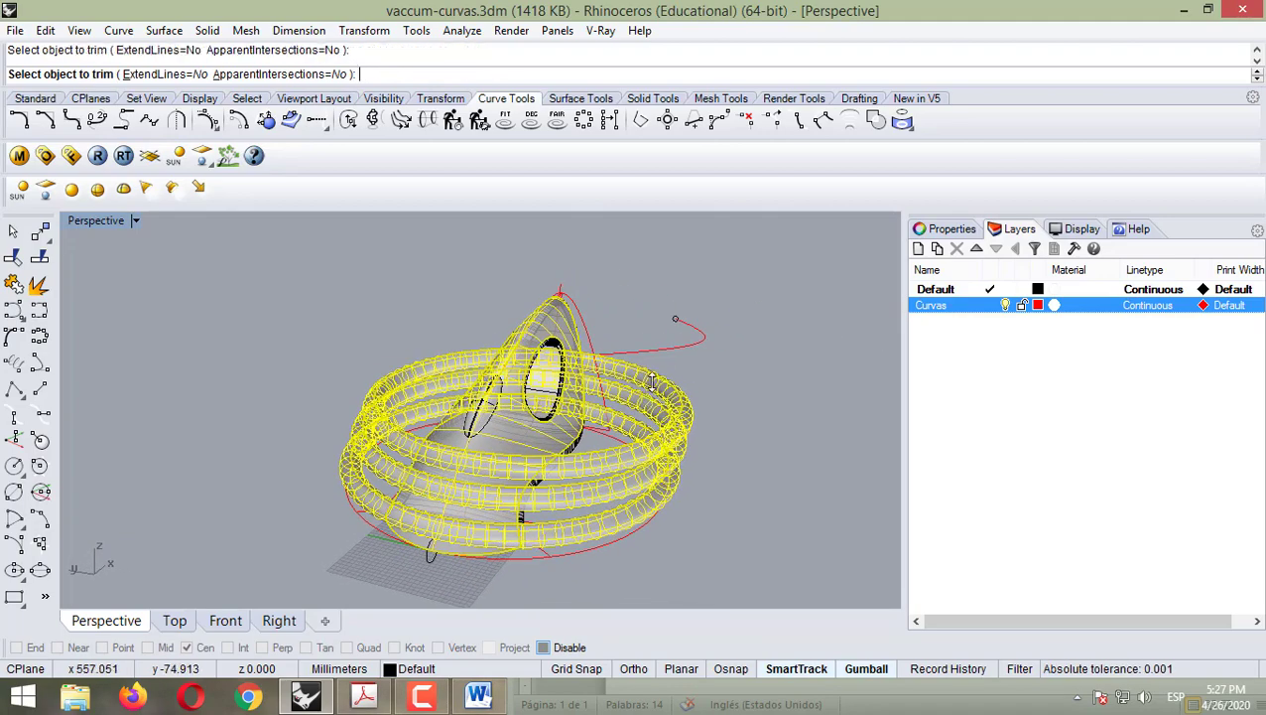
{"action": "left_click", "coordinate": [644, 440]}
{"action": "right_click_drag", "start_coordinate": [639, 453], "coordinate": [706, 509]}
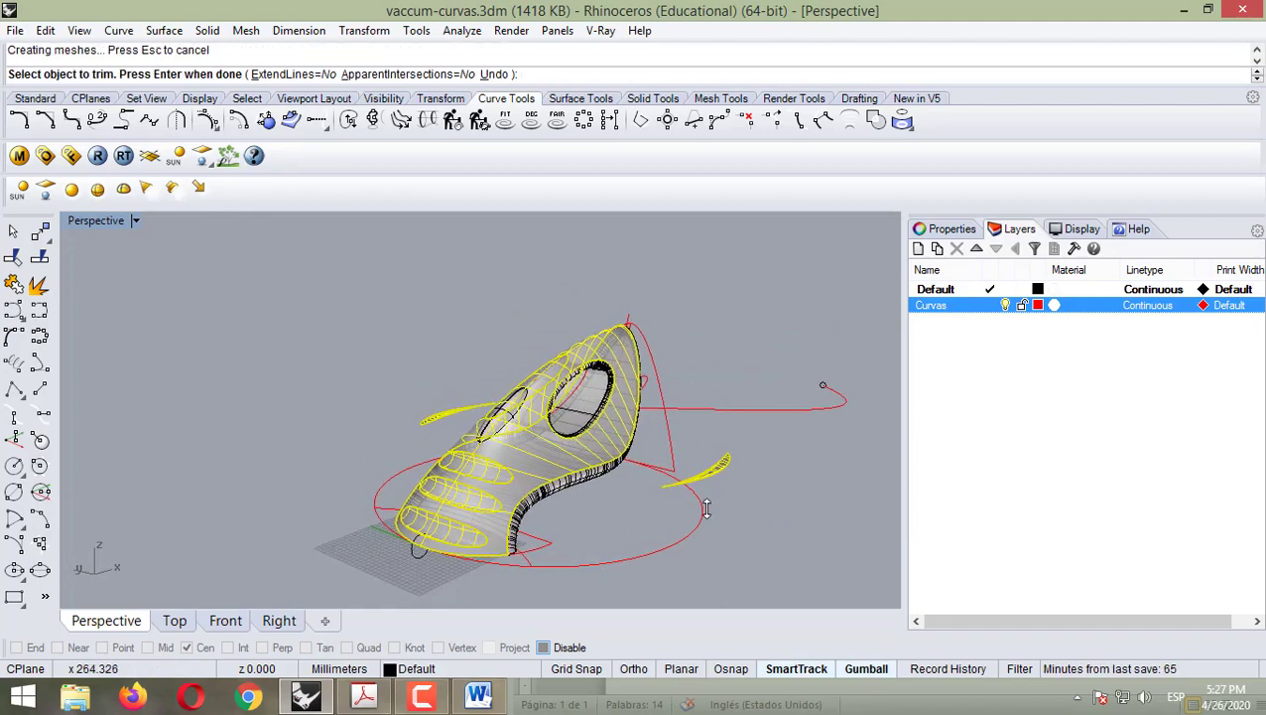
- Trim the body surface patches covering the three front grooves so they open up, undo the last pick, and finish the trim
{"action": "right_click_drag", "start_coordinate": [577, 496], "coordinate": [405, 453]}
{"action": "scroll", "coordinate": [466, 511], "scroll_direction": "up", "scroll_amount": 5}
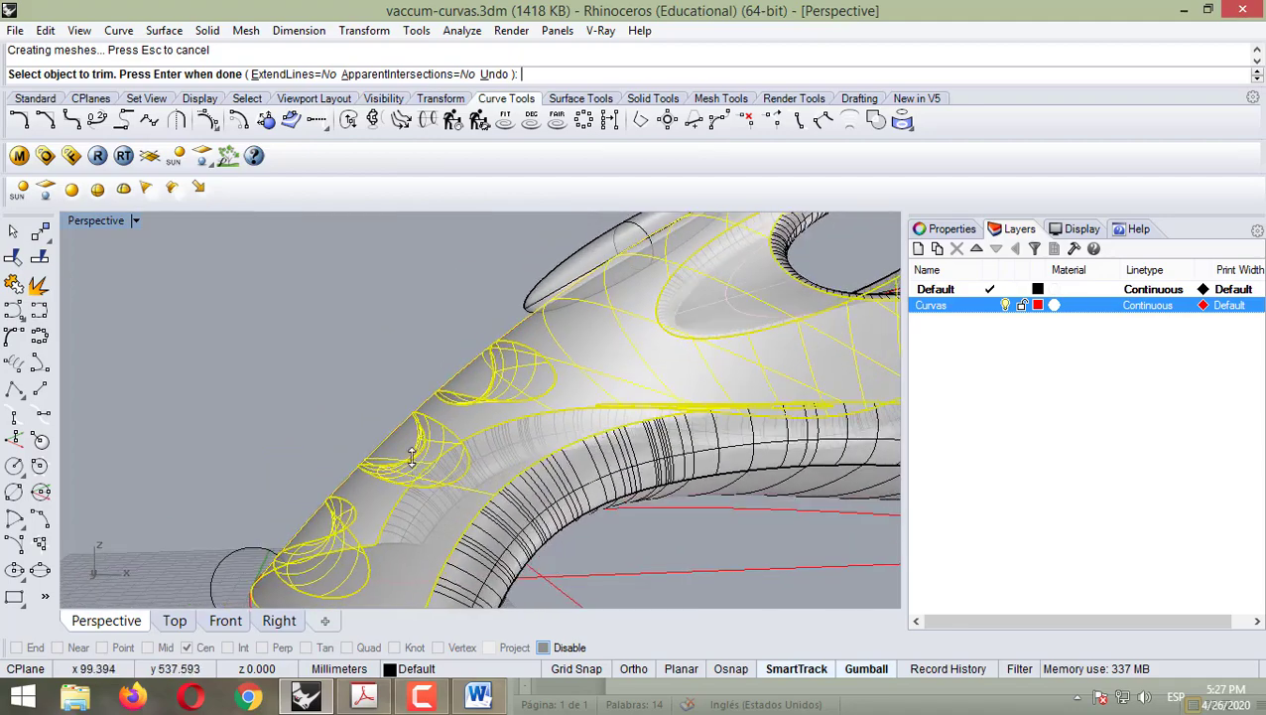
{"action": "left_click", "coordinate": [402, 446]}
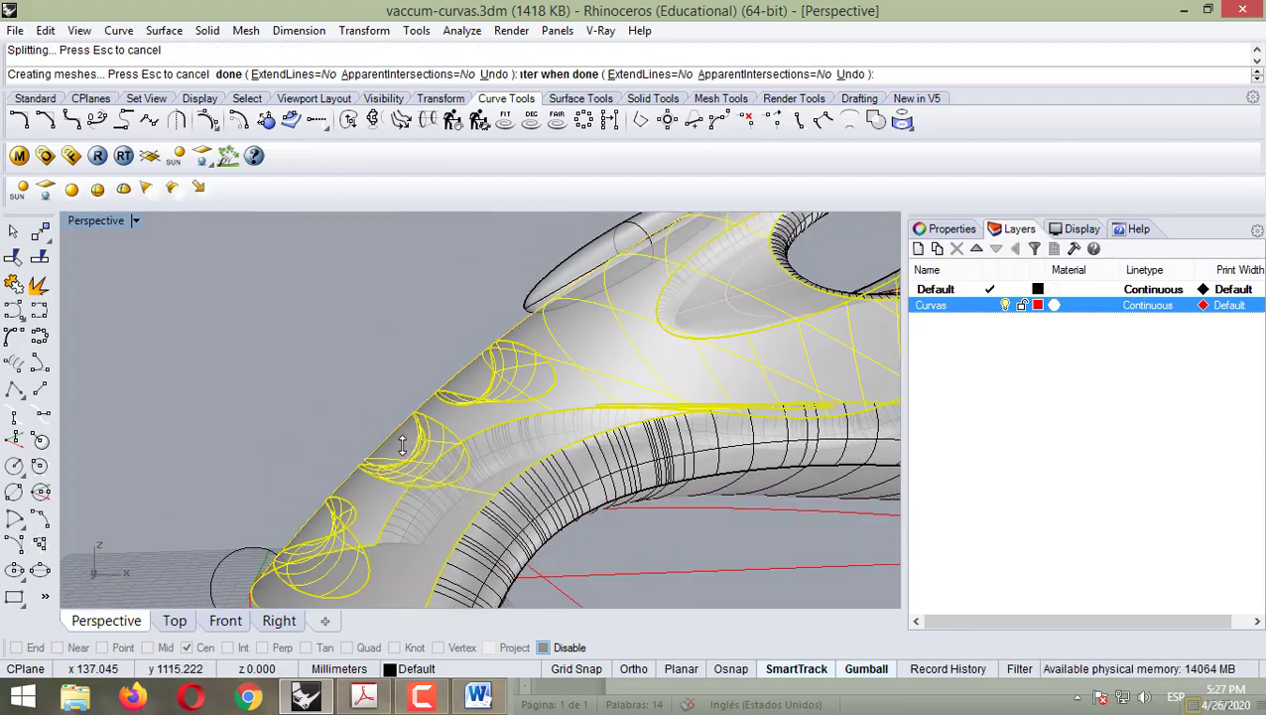
{"action": "left_click", "coordinate": [478, 372]}
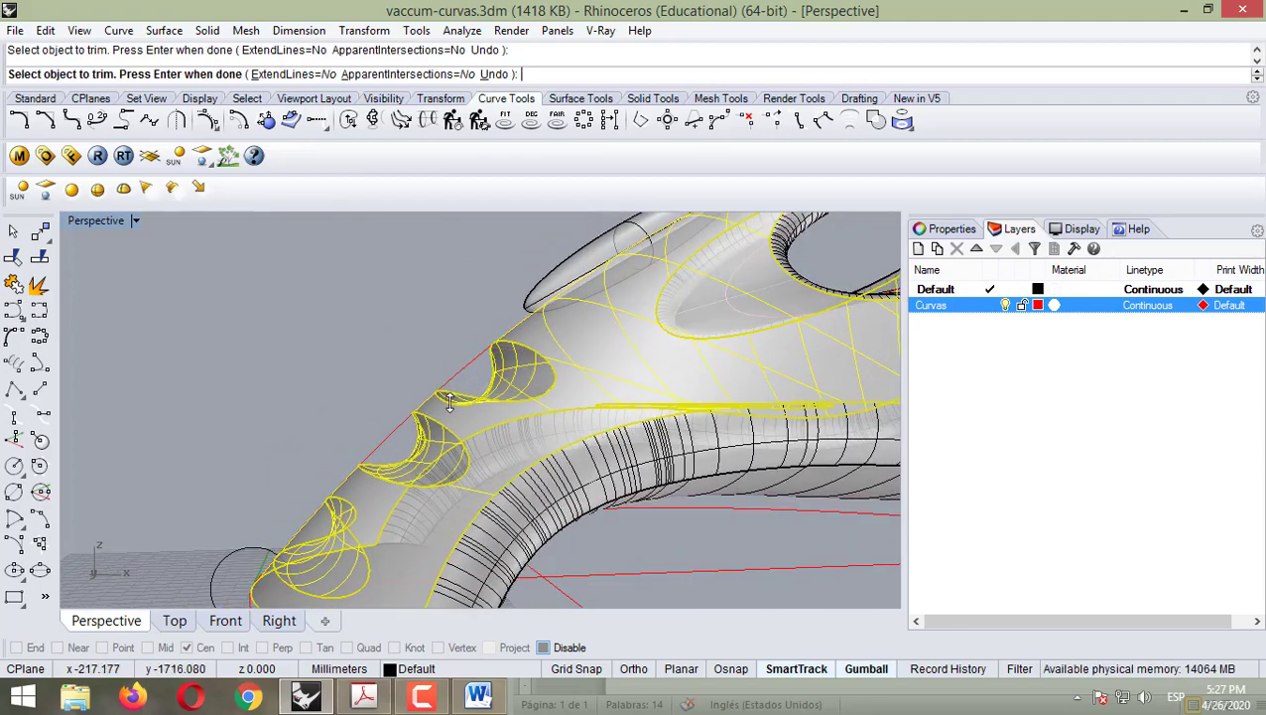
{"action": "left_click", "coordinate": [319, 526]}
{"action": "right_click_drag", "start_coordinate": [303, 511], "coordinate": [336, 483]}
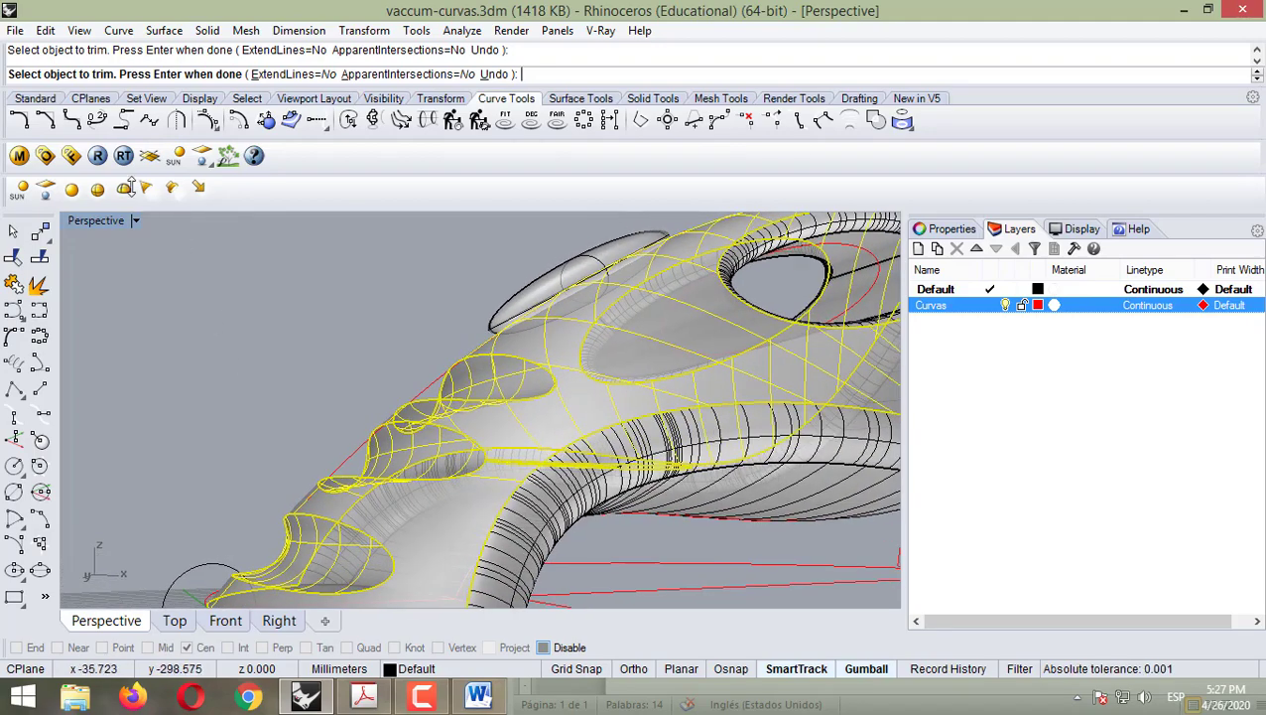
{"action": "left_click", "coordinate": [488, 76]}
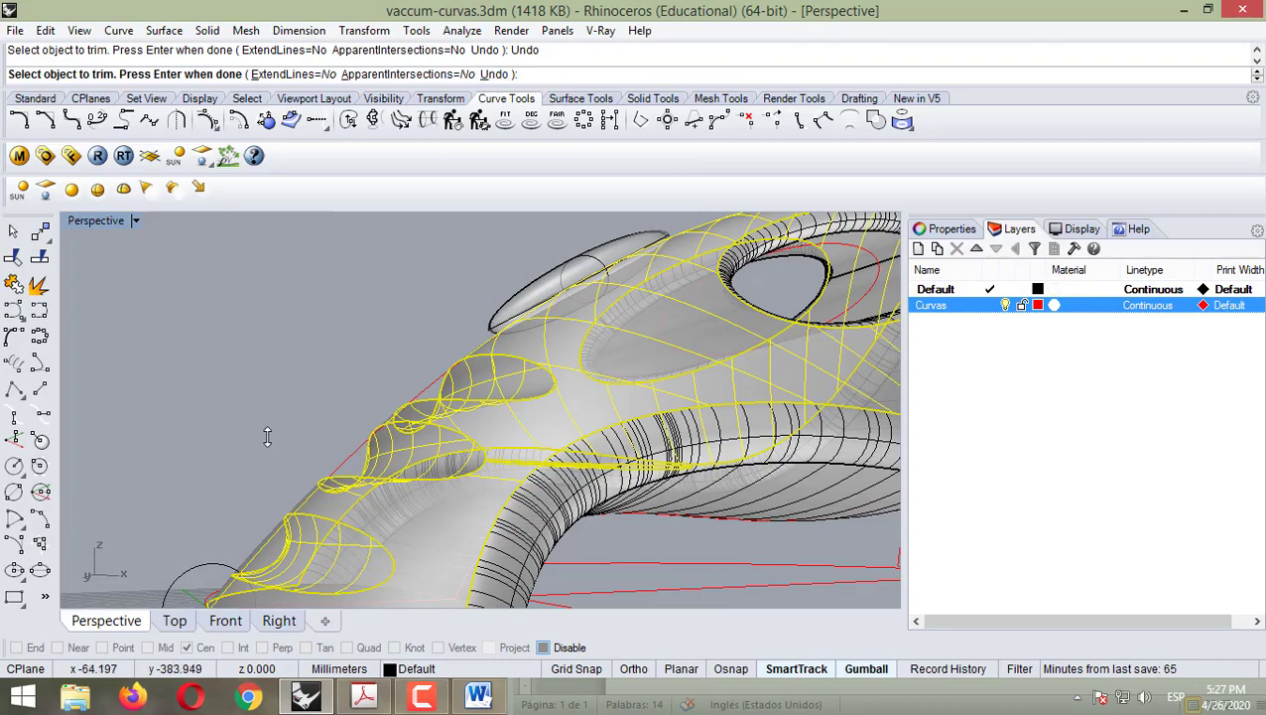
{"action": "right_click_drag", "start_coordinate": [260, 582], "coordinate": [588, 290]}
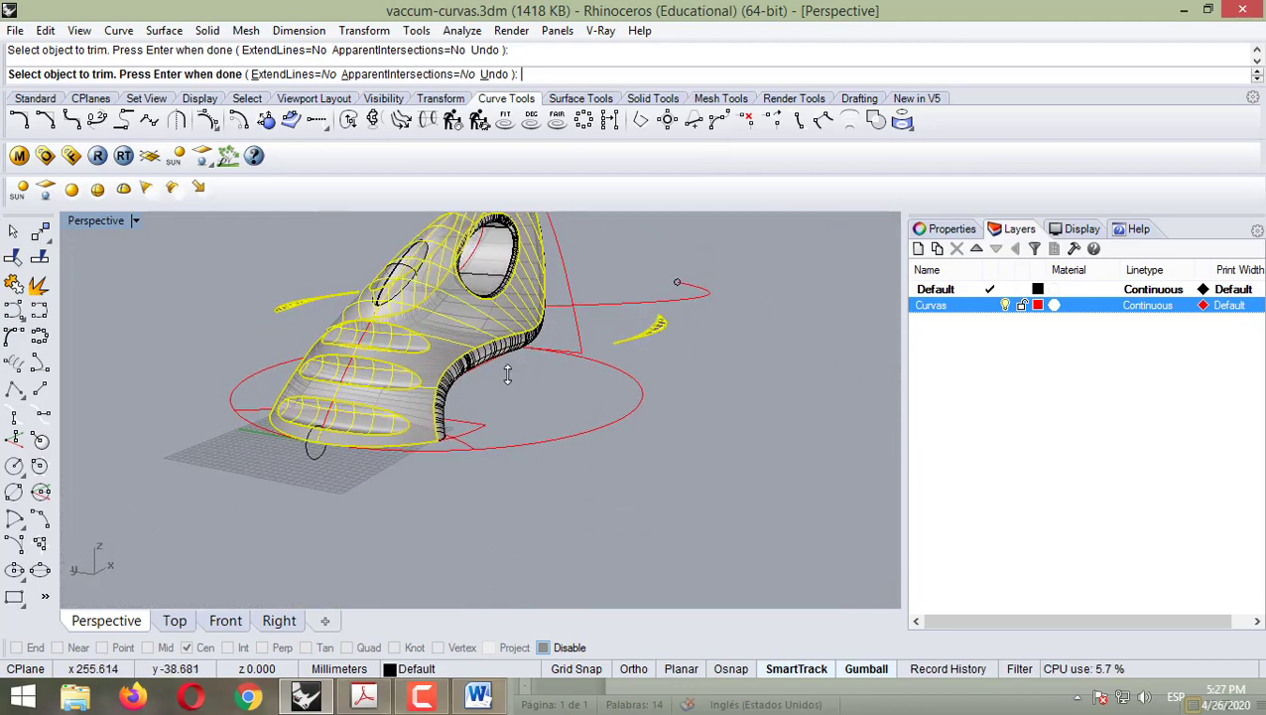
{"action": "key", "text": "Return"}
- Delete the leftover ring sliver floating beside one side of the vacuum body
{"action": "left_click", "coordinate": [650, 326]}
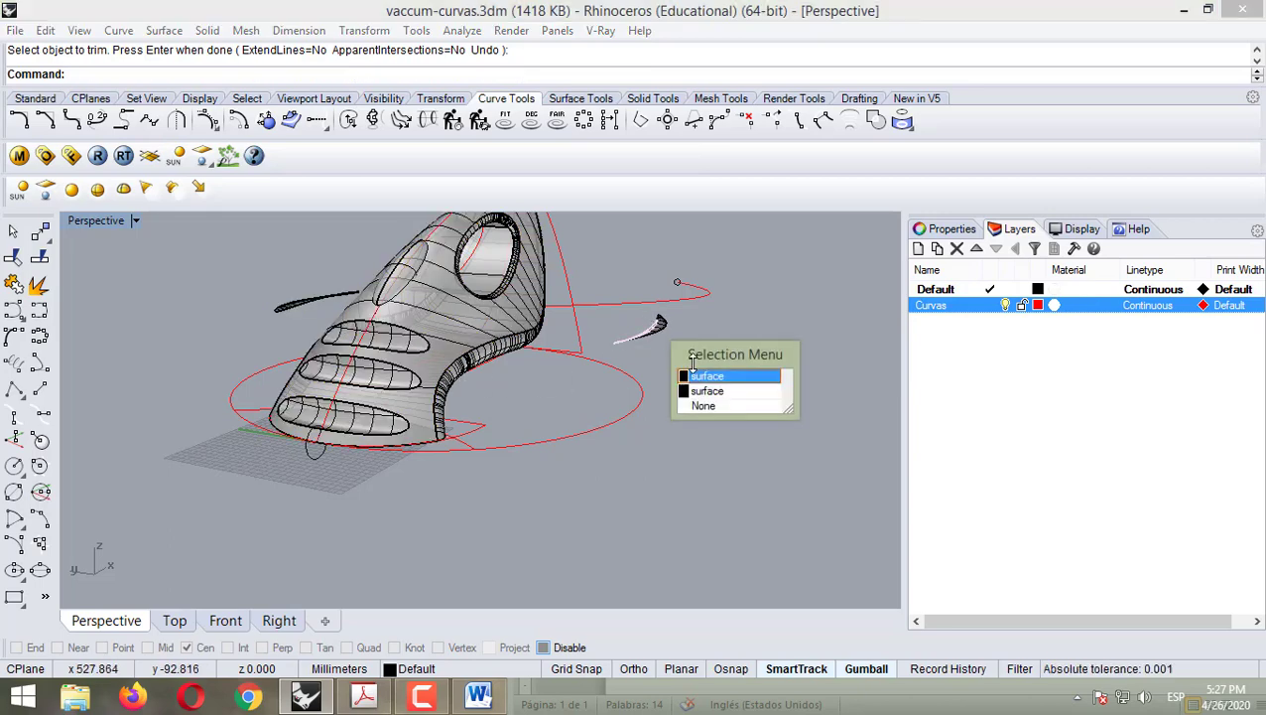
{"action": "key", "text": "Escape"}
{"action": "left_click", "coordinate": [646, 323]}
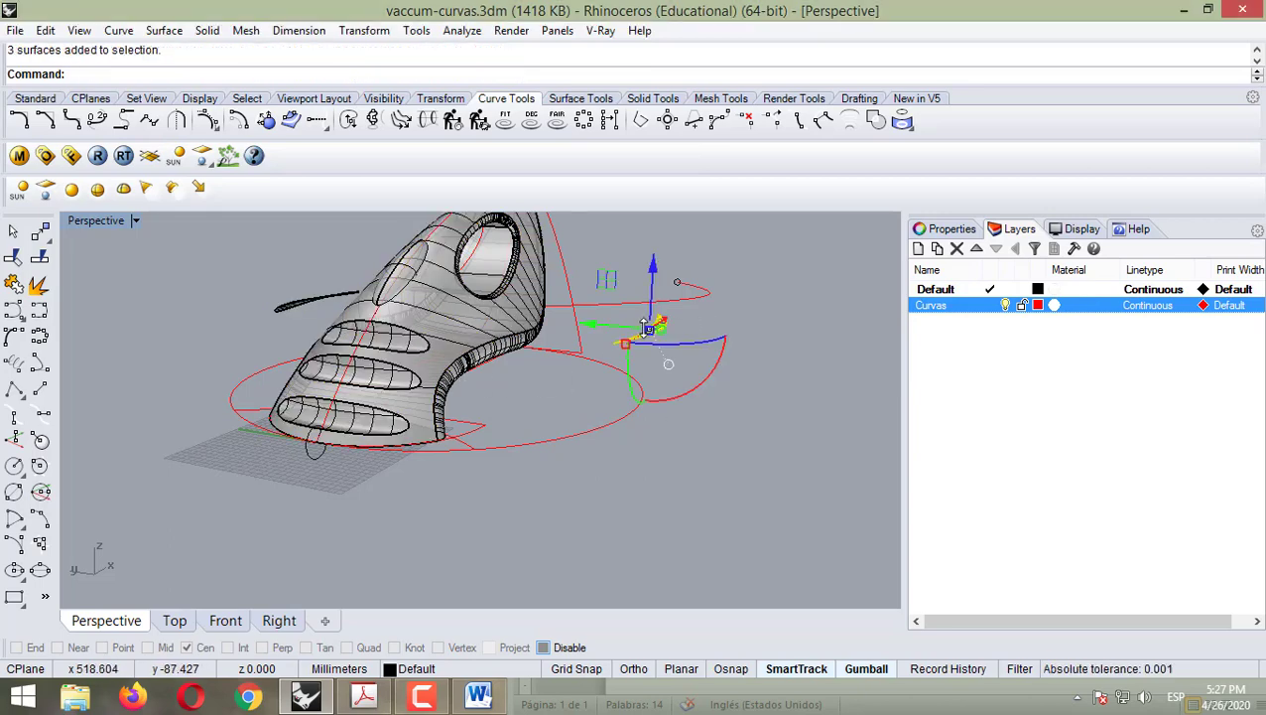
{"action": "key", "text": "Delete"}
- Delete the remaining ring slivers floating on the opposite side of the vacuum body
{"action": "right_click_drag", "start_coordinate": [575, 339], "coordinate": [692, 340]}
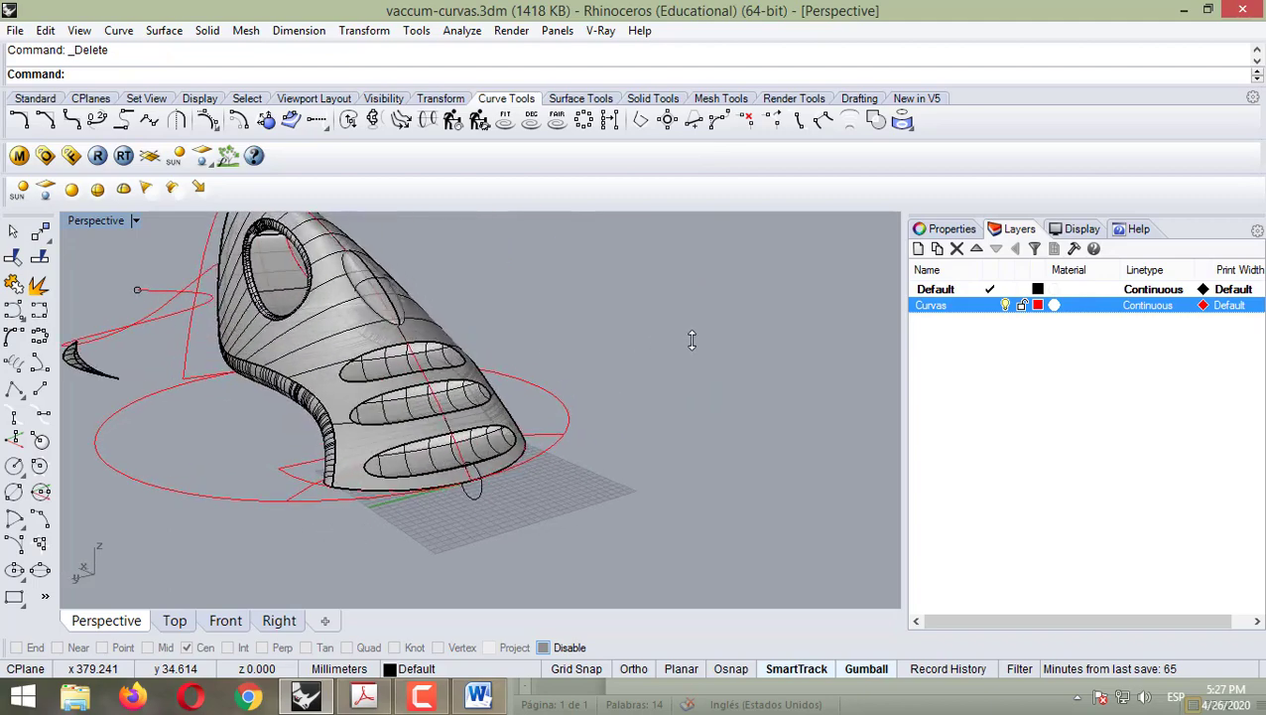
{"action": "left_click", "coordinate": [96, 382]}
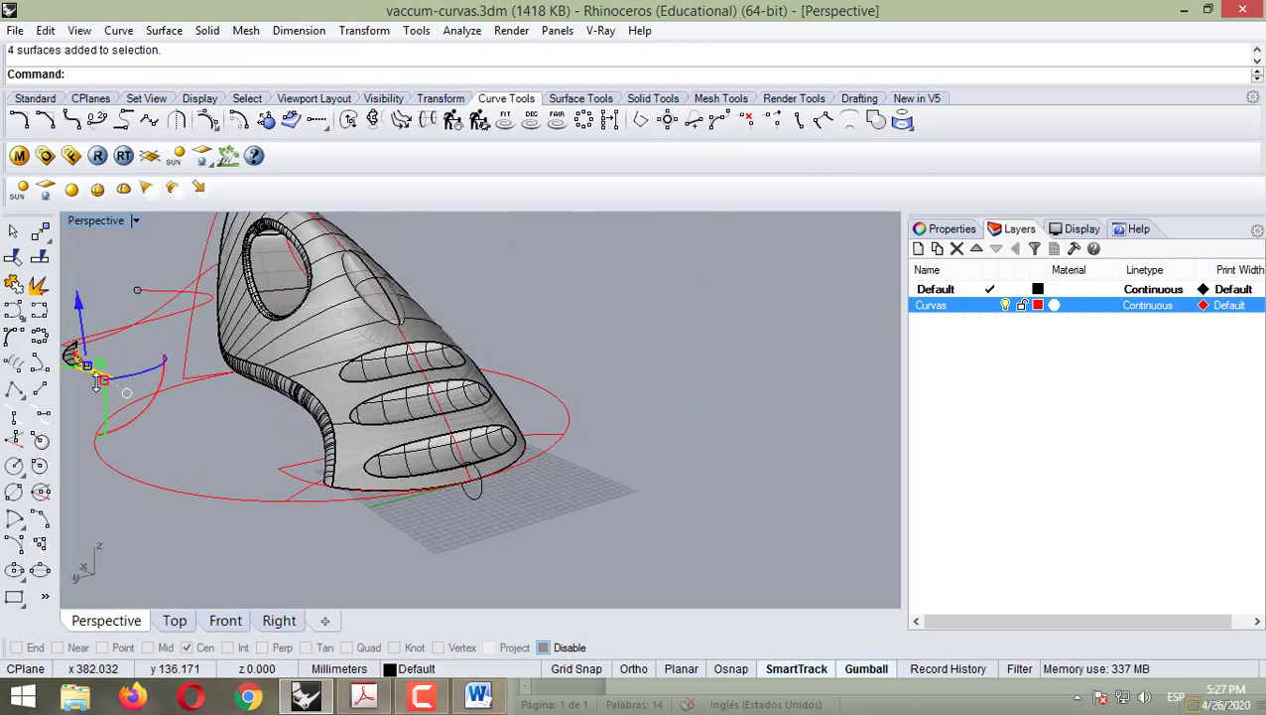
{"action": "right_click_drag", "start_coordinate": [106, 387], "coordinate": [76, 417], "text": "ctrl"}
{"action": "scroll", "coordinate": [76, 417], "scroll_direction": "up", "scroll_amount": 10}
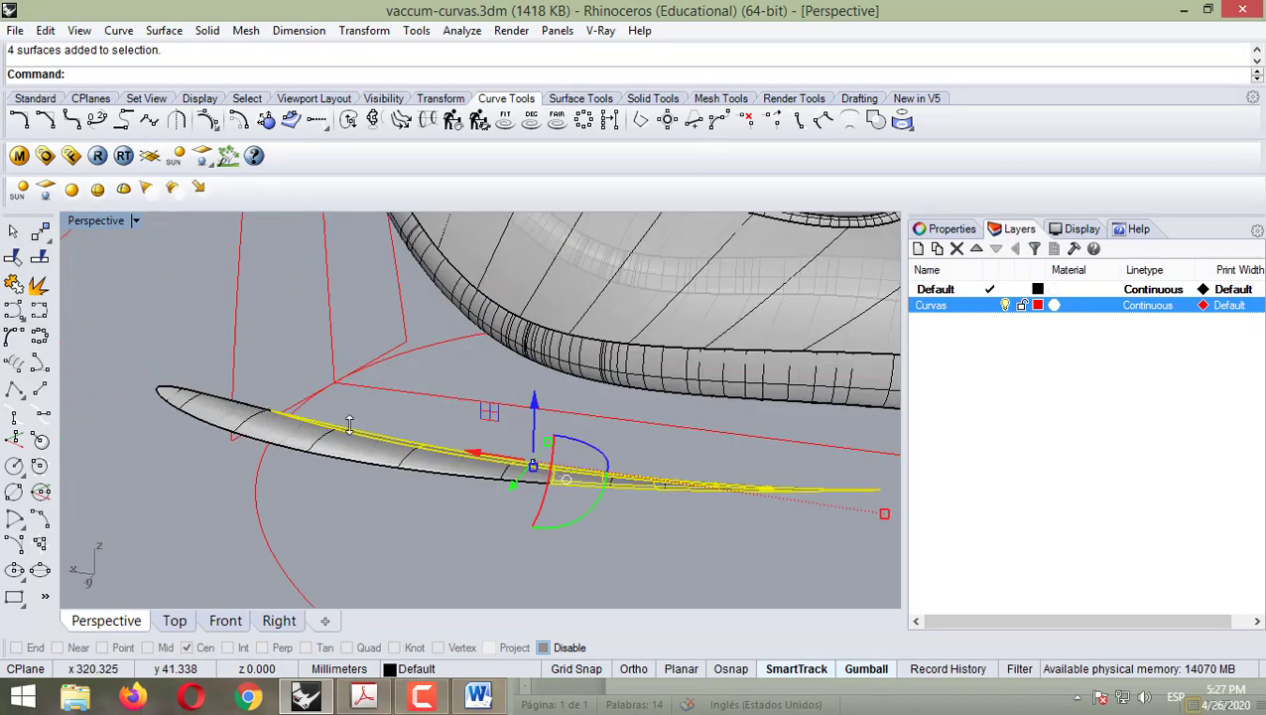
{"action": "scroll", "coordinate": [303, 427], "scroll_direction": "up", "scroll_amount": 1}
{"action": "key", "text": "Delete"}
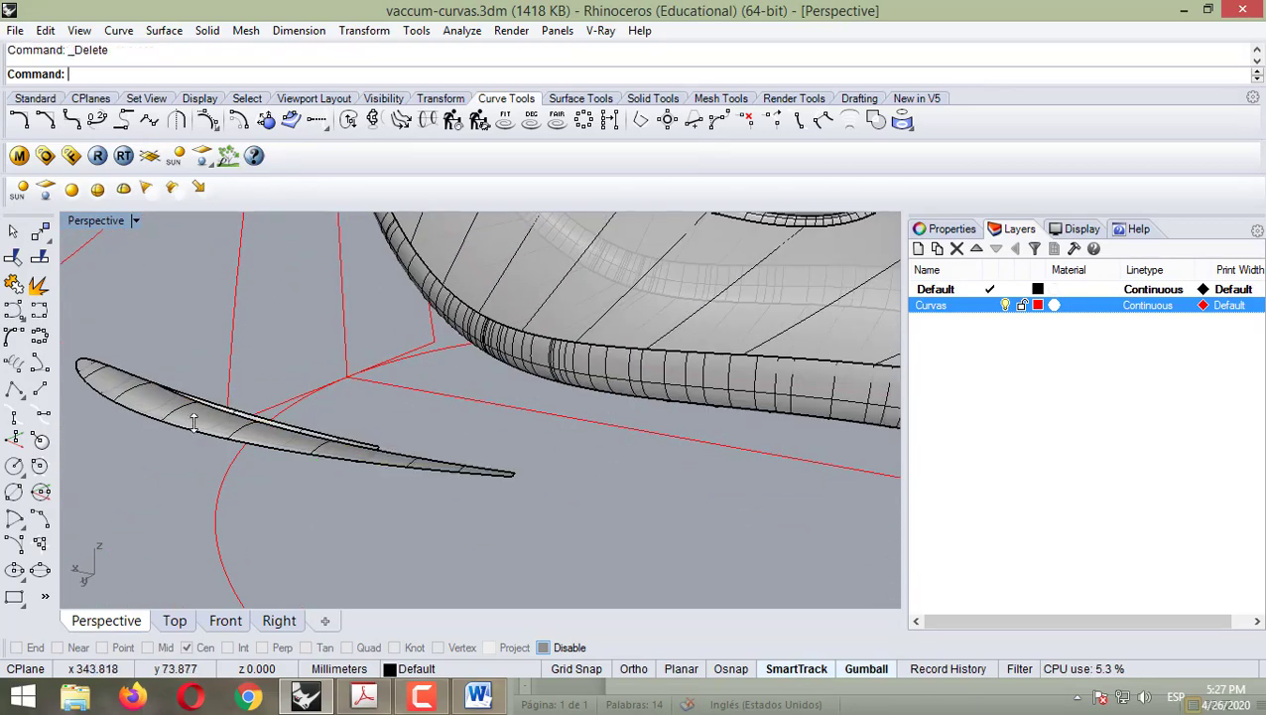
{"action": "left_click", "coordinate": [194, 422]}
{"action": "key", "text": "Escape"}
{"action": "left_click", "coordinate": [196, 421]}
{"action": "key", "text": "Delete"}
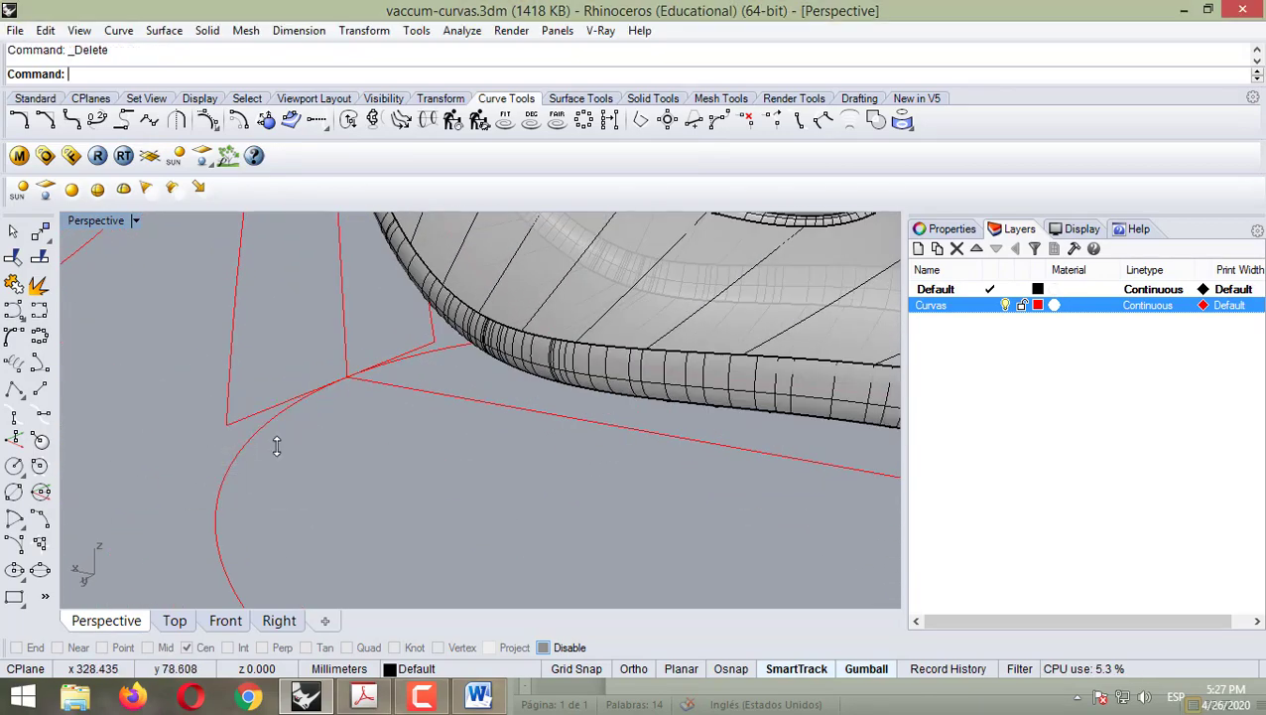
{"action": "scroll", "coordinate": [278, 447], "scroll_direction": "up", "scroll_amount": 3}
{"action": "scroll", "coordinate": [253, 446], "scroll_direction": "down", "scroll_amount": 10}
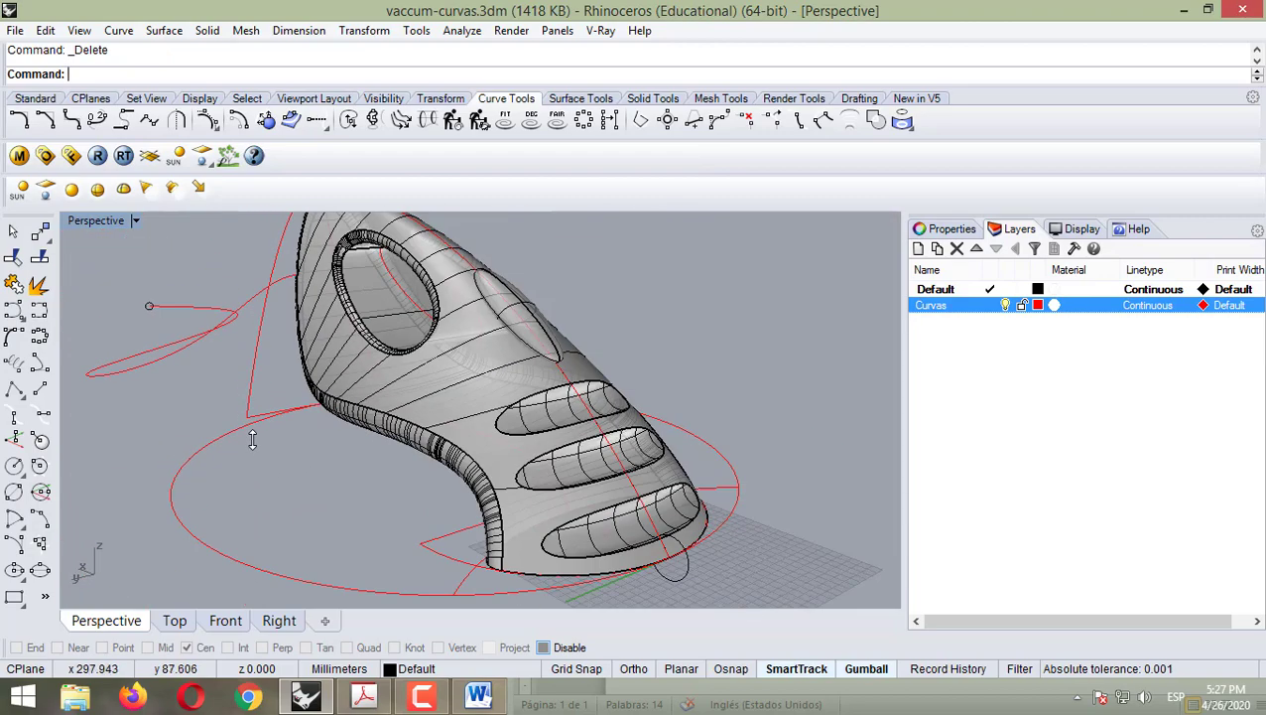
{"action": "right_click_drag", "start_coordinate": [174, 397], "coordinate": [433, 389]}
{"action": "right_click_drag", "start_coordinate": [299, 409], "coordinate": [656, 381]}
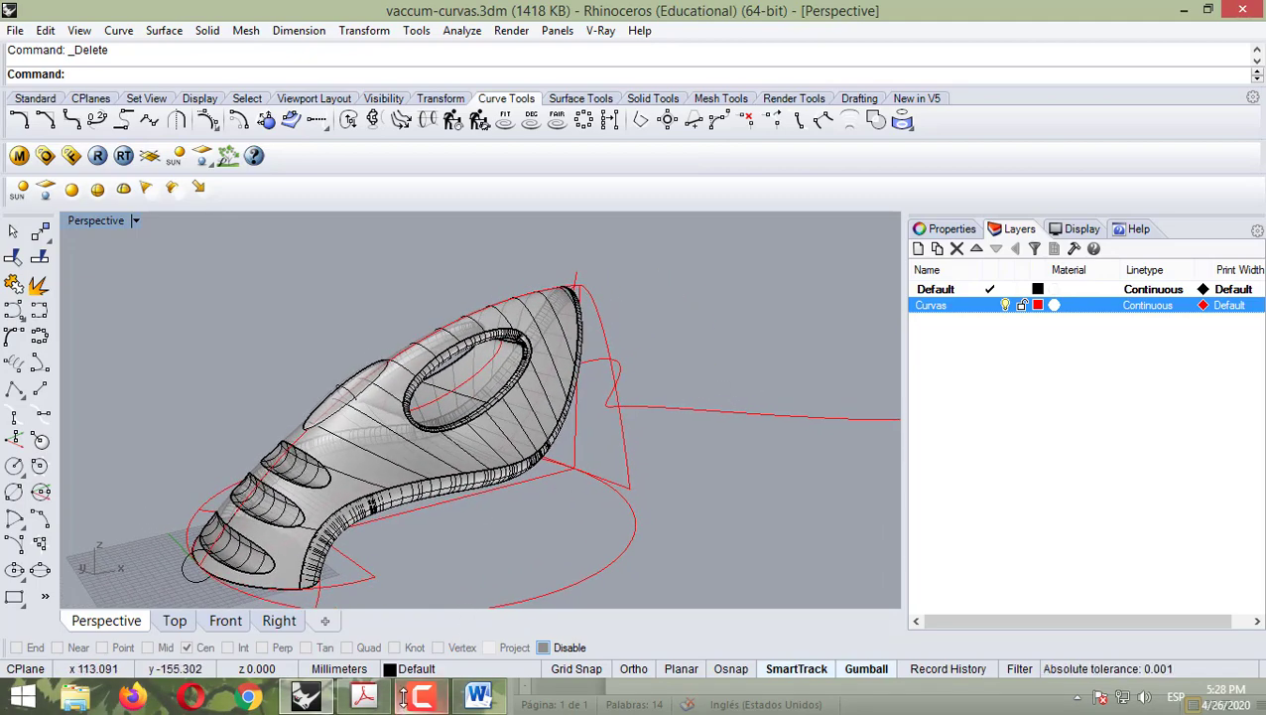
- Switch to the alias10_learningalias.pdf tutorial in Adobe Acrobat and read the start of "Part 7: Dust Bag and Cable Connector"
{"action": "left_click", "coordinate": [363, 695]}
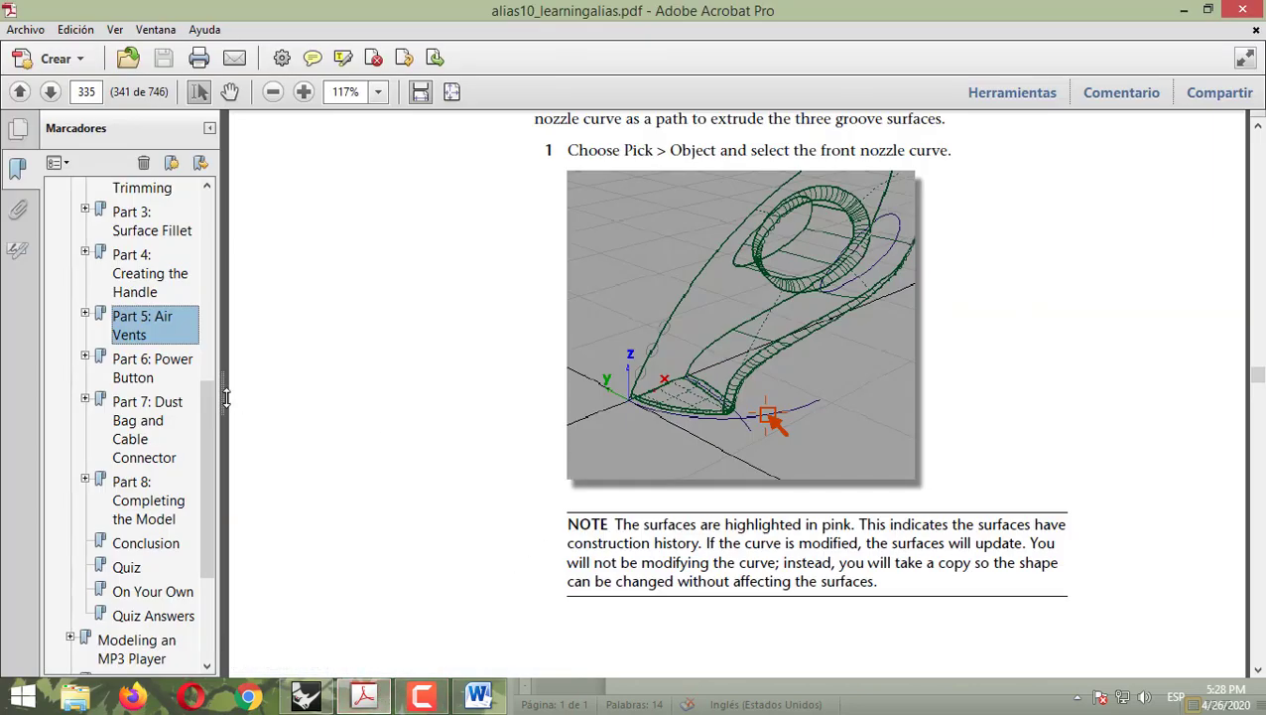
{"action": "left_click", "coordinate": [133, 380]}
{"action": "left_click", "coordinate": [138, 417]}
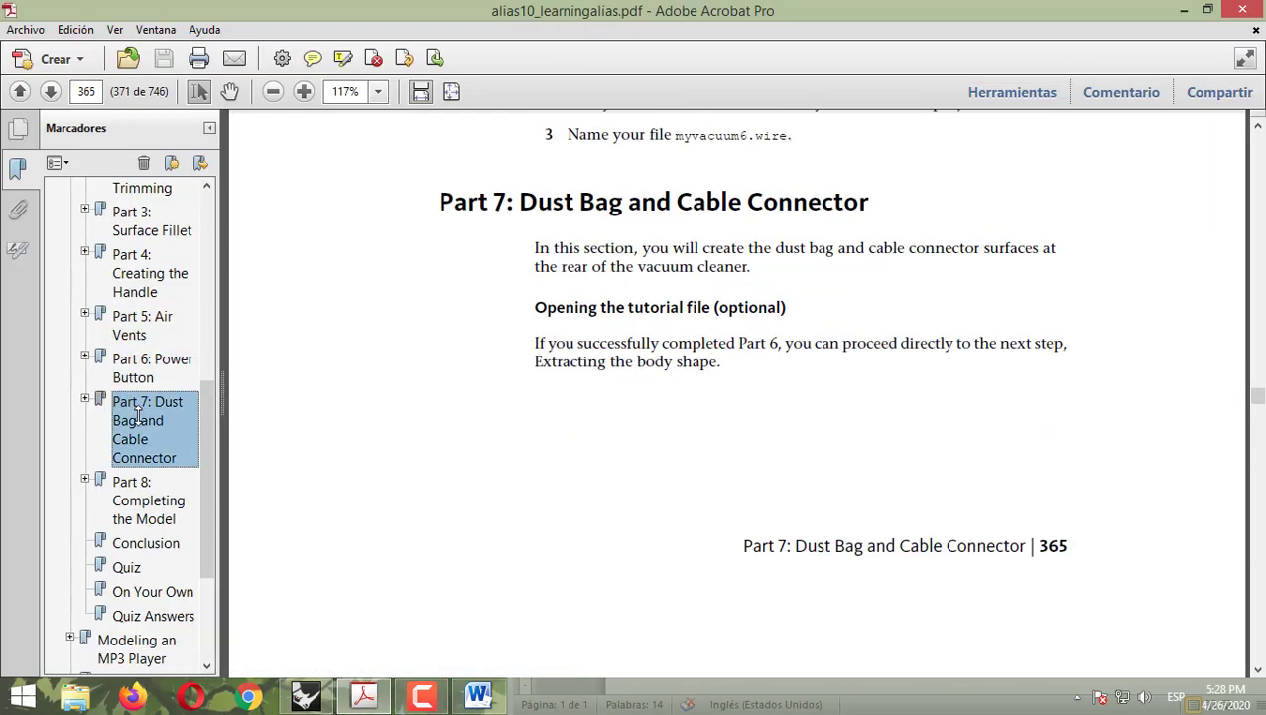
{"action": "scroll", "coordinate": [576, 462], "scroll_direction": "down", "scroll_amount": 12}
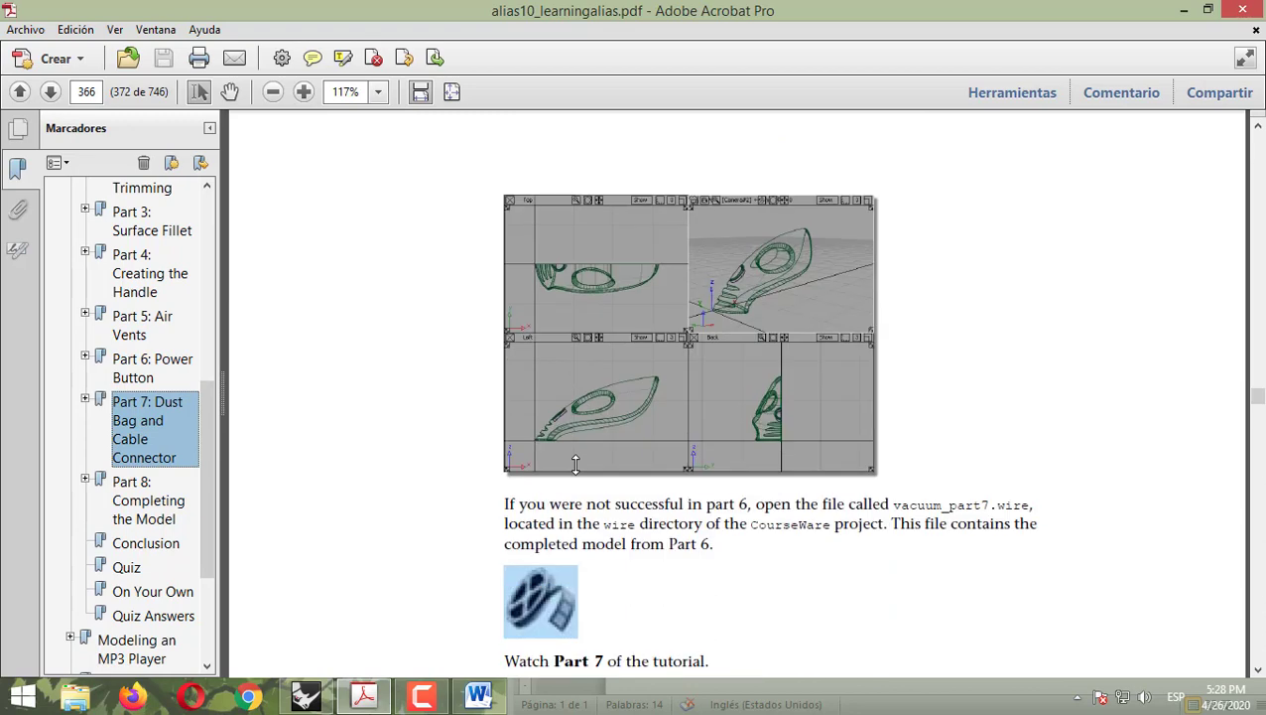
{"action": "scroll", "coordinate": [576, 463], "scroll_direction": "down", "scroll_amount": 3}
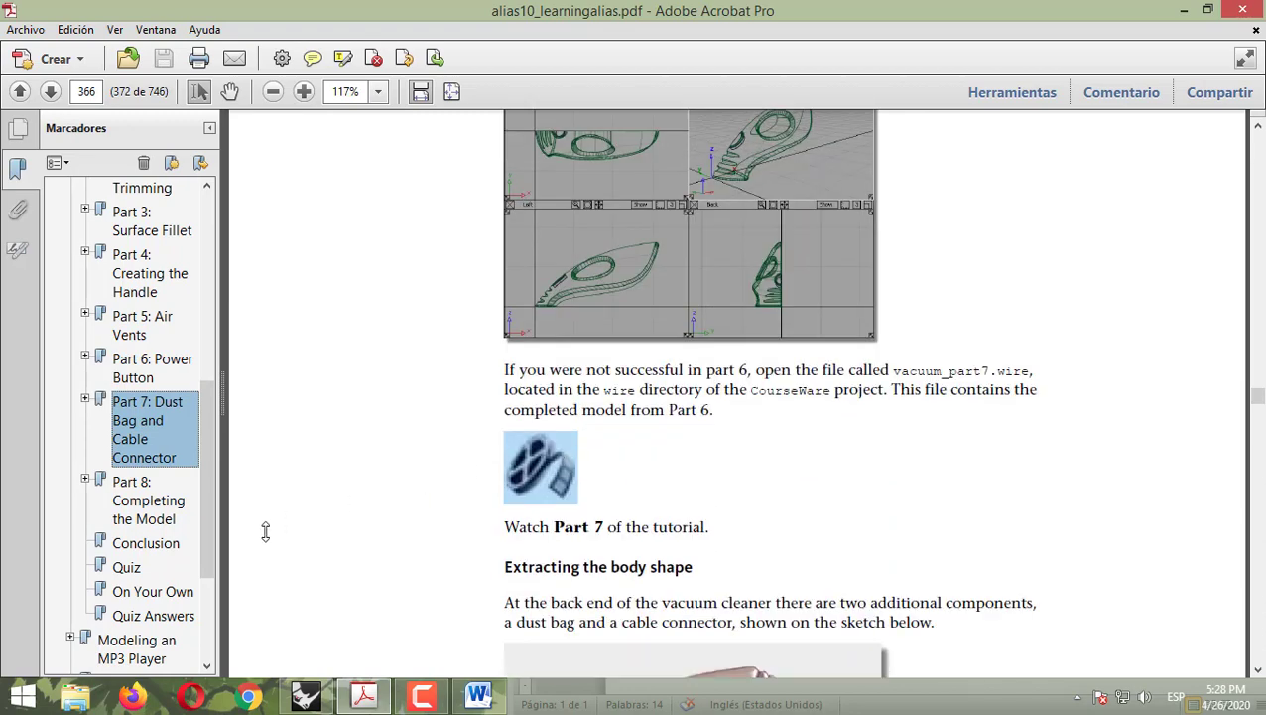
- Look through "Part 8: Completing the Model" in the PDF tutorial up to "Mirroring the surfaces", and return to Rhino
{"action": "left_click", "coordinate": [149, 501]}
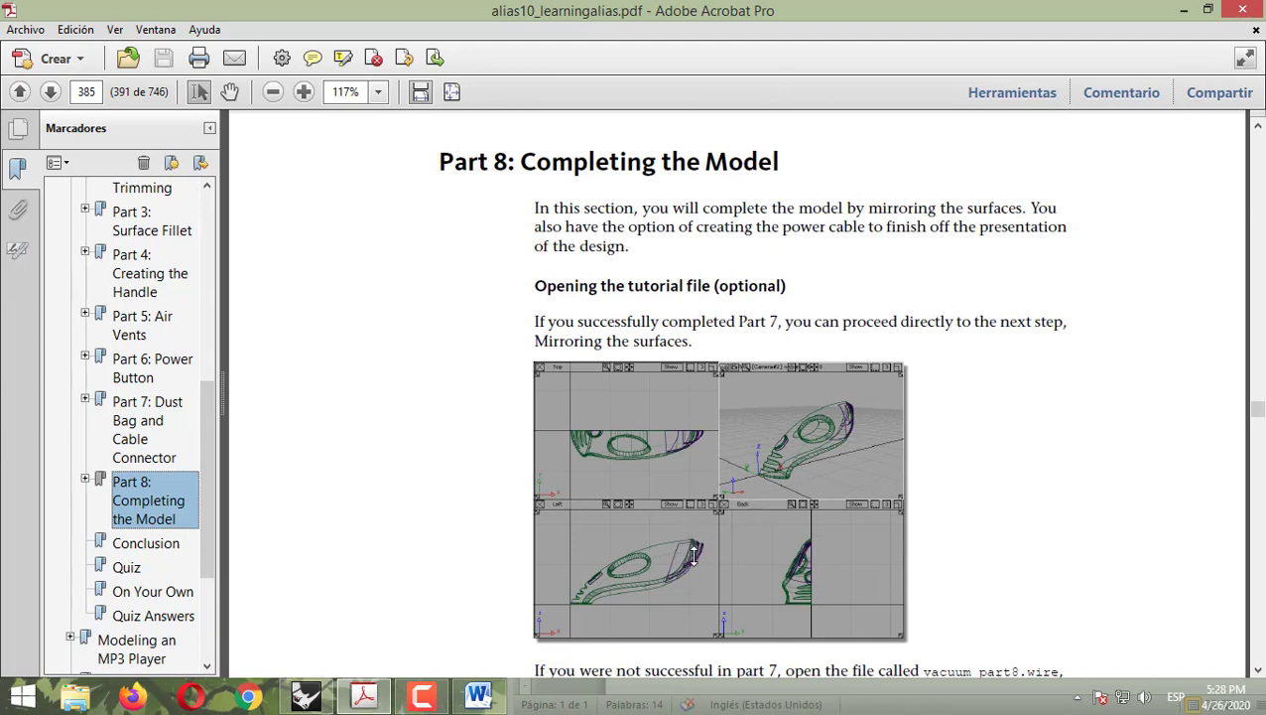
{"action": "scroll", "coordinate": [693, 556], "scroll_direction": "down", "scroll_amount": 10}
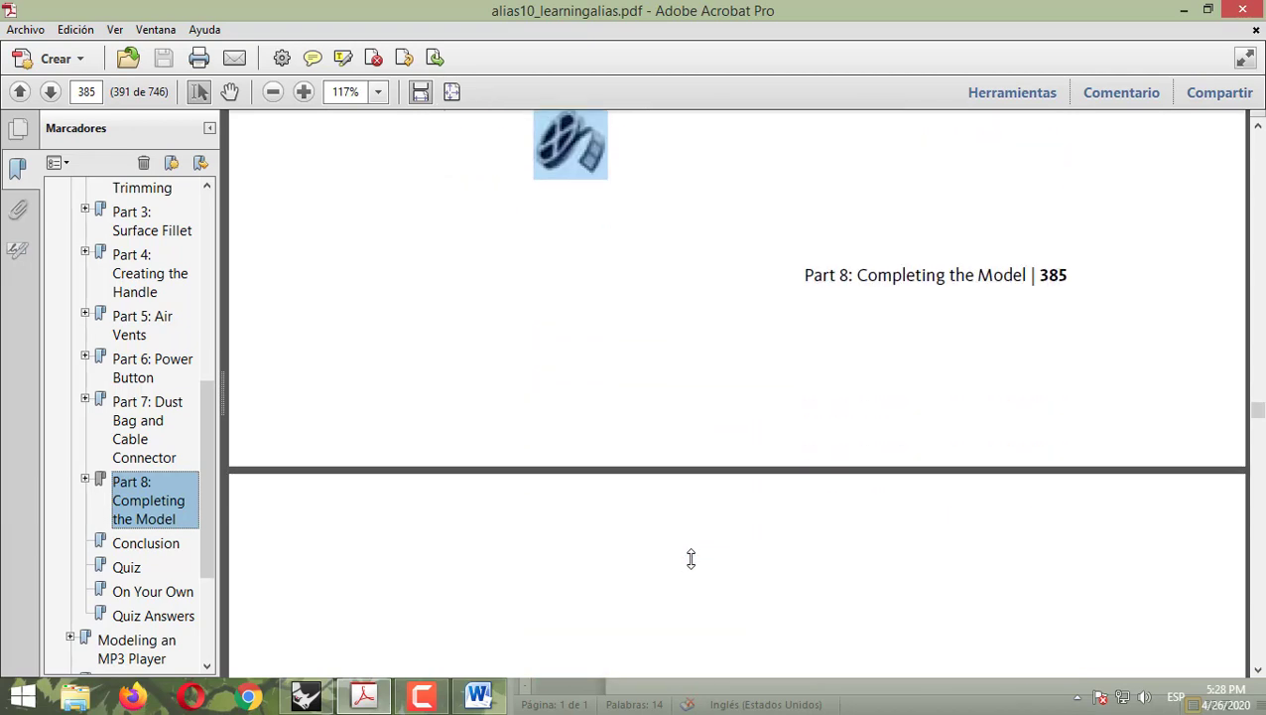
{"action": "scroll", "coordinate": [692, 559], "scroll_direction": "down", "scroll_amount": 5}
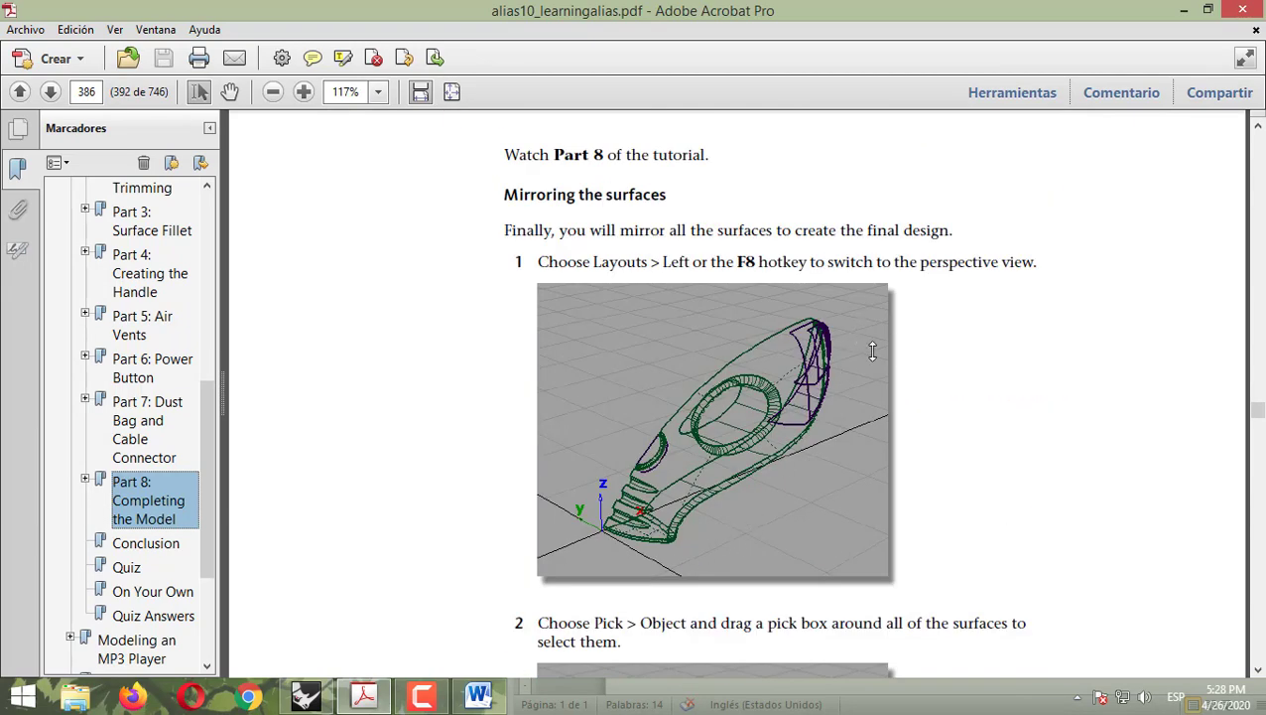
{"action": "scroll", "coordinate": [824, 388], "scroll_direction": "up", "scroll_amount": 10}
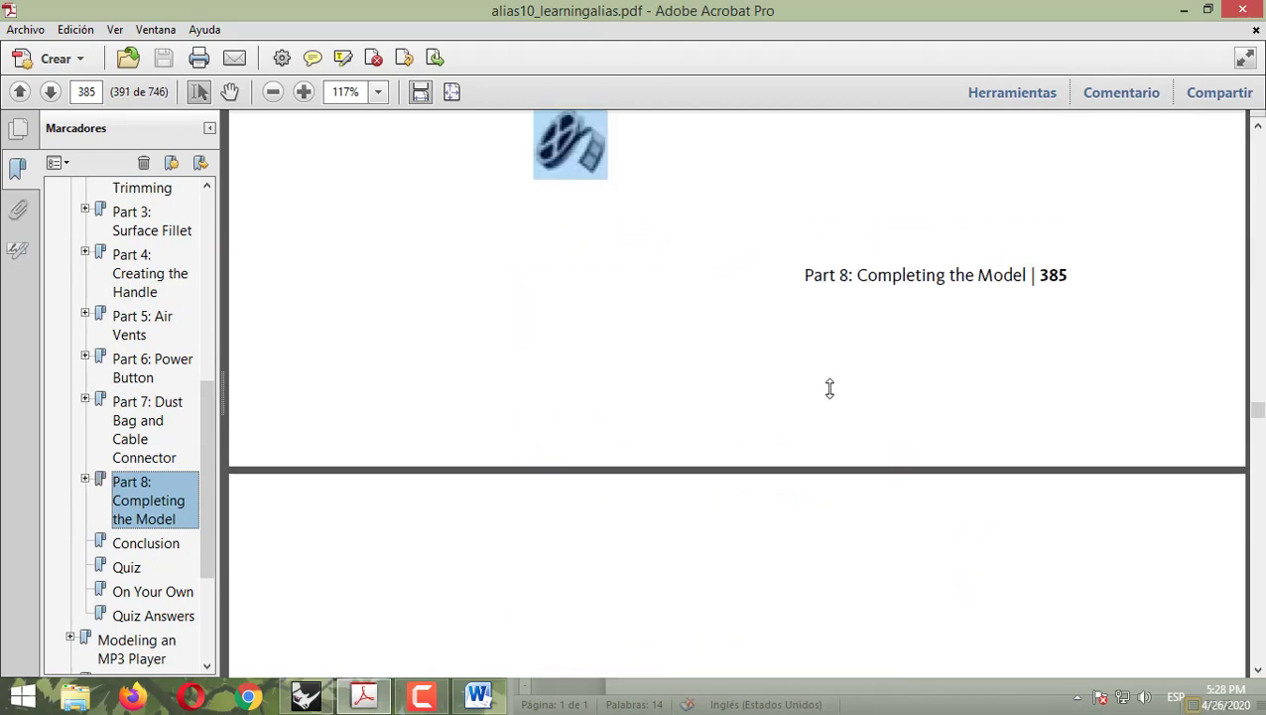
{"action": "left_click", "coordinate": [1184, 10]}
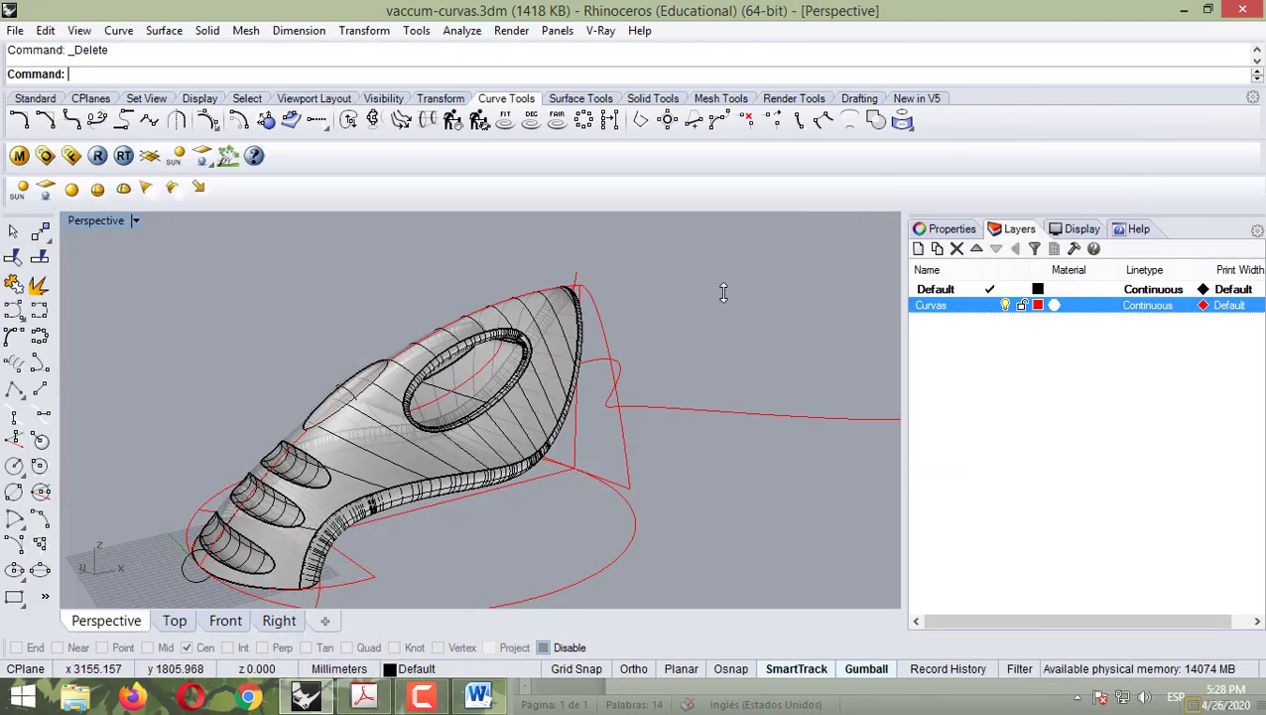
- Show the vacuum in the front view and hide the Curvas layer
{"action": "left_click", "coordinate": [225, 620]}
{"action": "scroll", "coordinate": [645, 377], "scroll_direction": "down", "scroll_amount": 5}
{"action": "scroll", "coordinate": [616, 388], "scroll_direction": "up", "scroll_amount": 3}
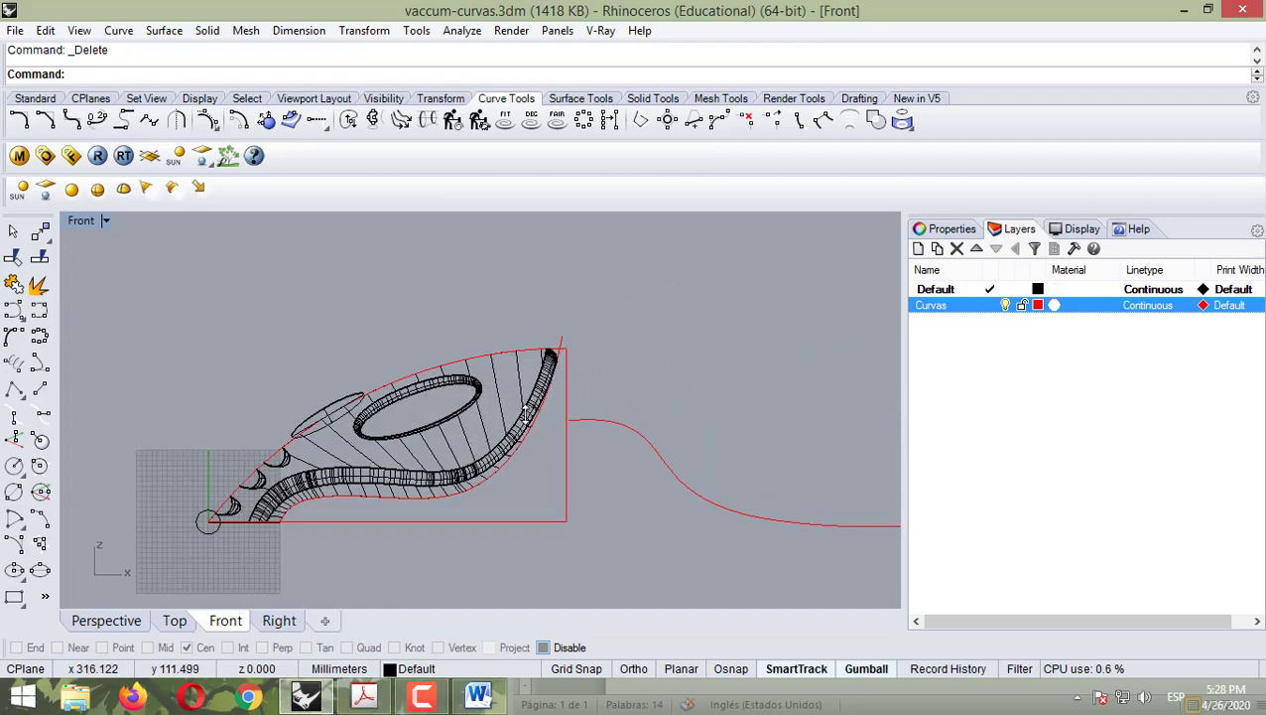
{"action": "scroll", "coordinate": [526, 414], "scroll_direction": "up", "scroll_amount": 5}
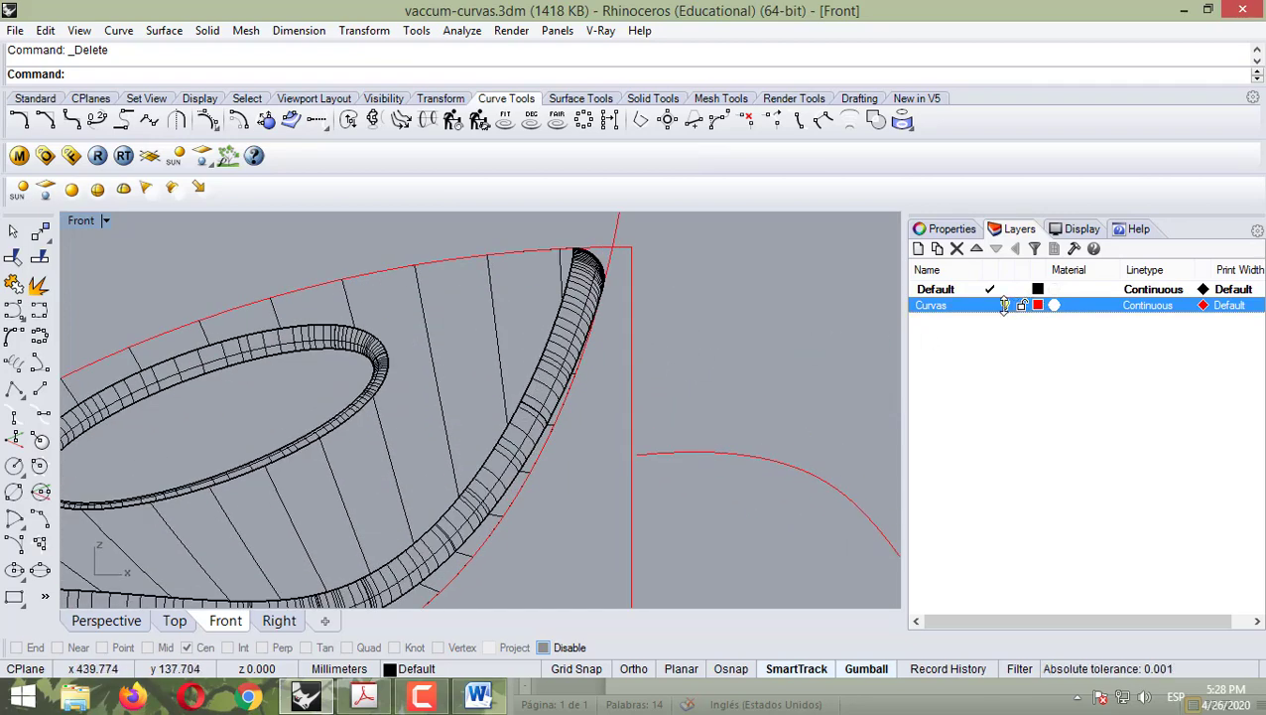
{"action": "left_click", "coordinate": [1004, 305]}
{"action": "scroll", "coordinate": [587, 352], "scroll_direction": "down", "scroll_amount": 2}
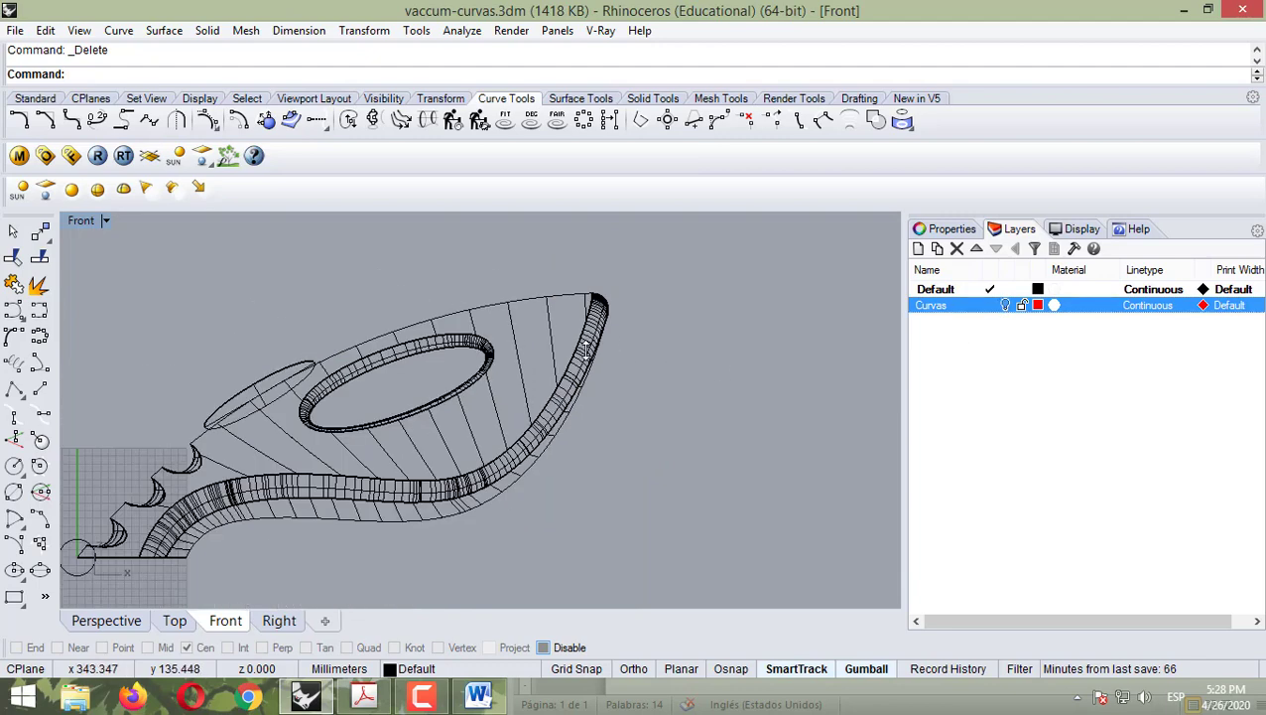
- Copy the three main body surfaces to a free spot about 230 mm away, above the original vacuum
{"action": "left_click_drag", "start_coordinate": [571, 303], "coordinate": [550, 414]}
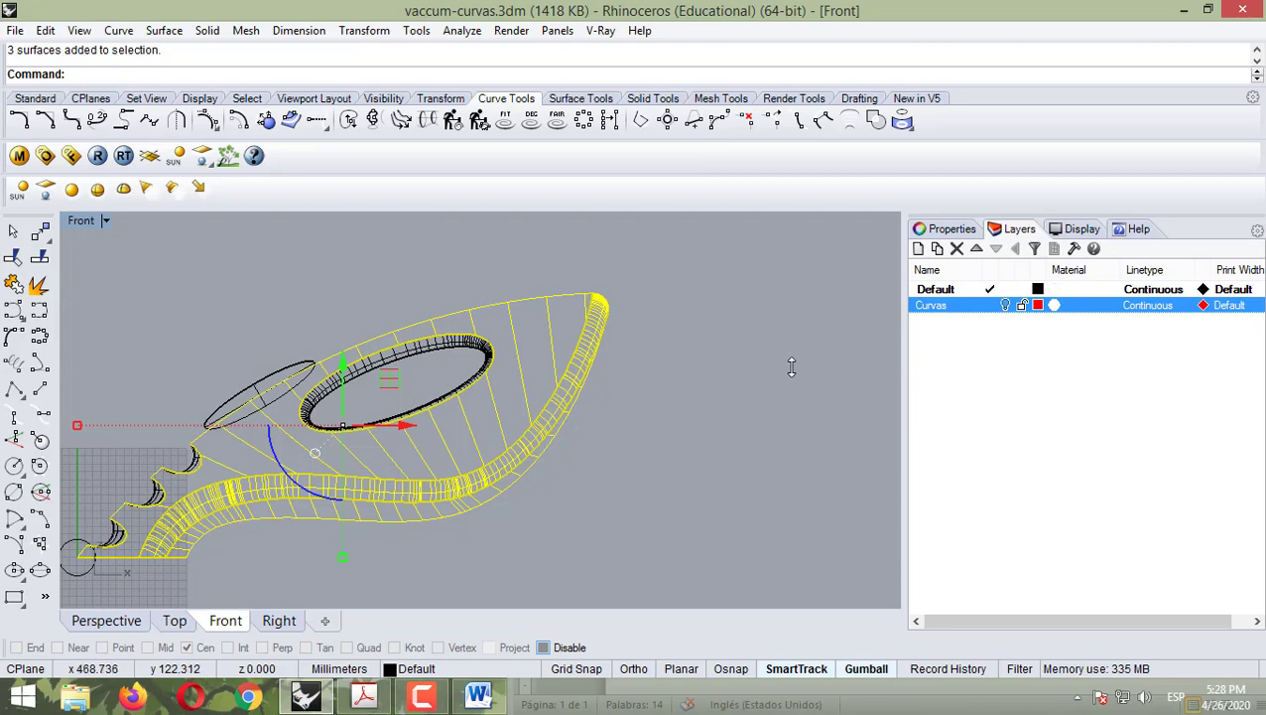
{"action": "scroll", "coordinate": [640, 355], "scroll_direction": "down", "scroll_amount": 3}
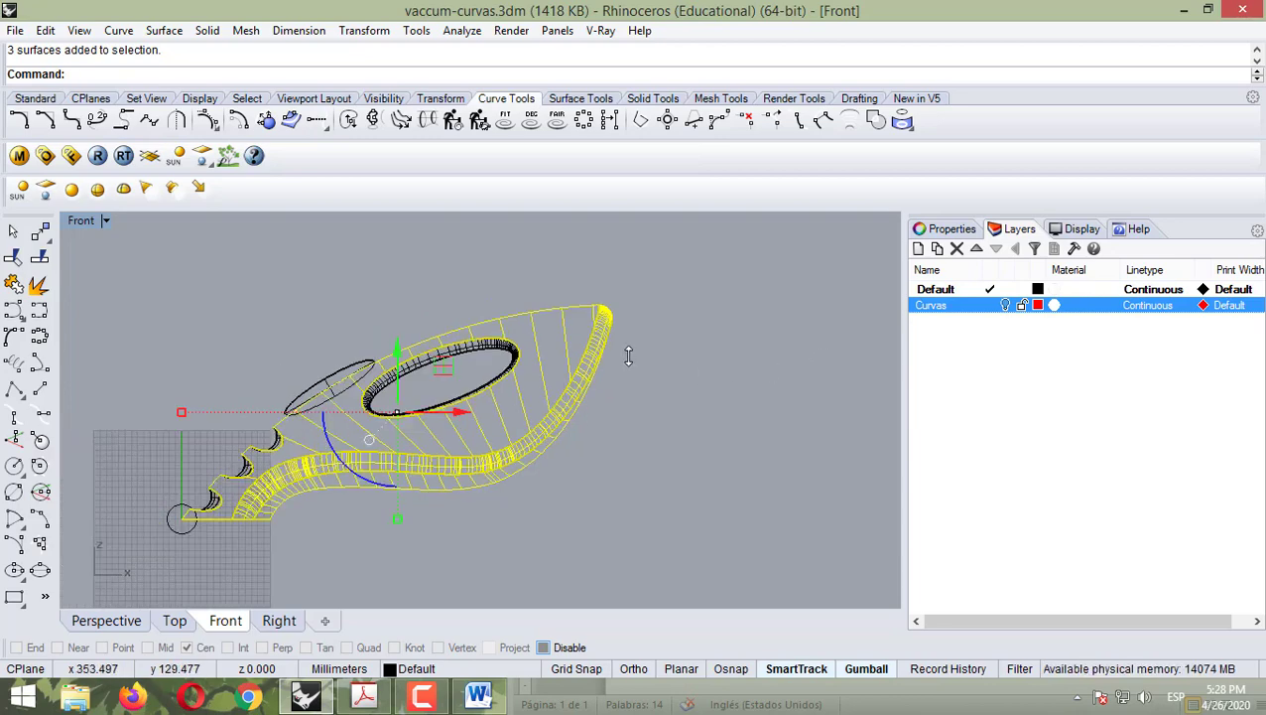
{"action": "scroll", "coordinate": [652, 358], "scroll_direction": "up", "scroll_amount": 2}
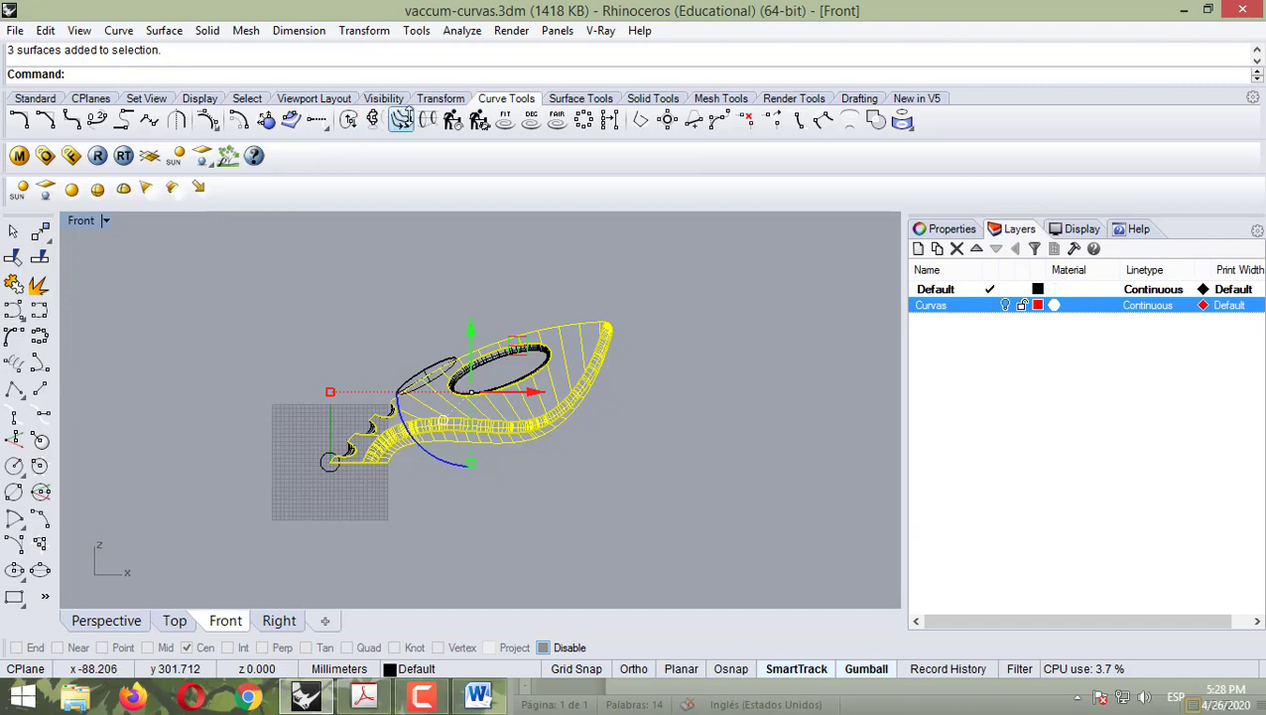
{"action": "left_click", "coordinate": [441, 98]}
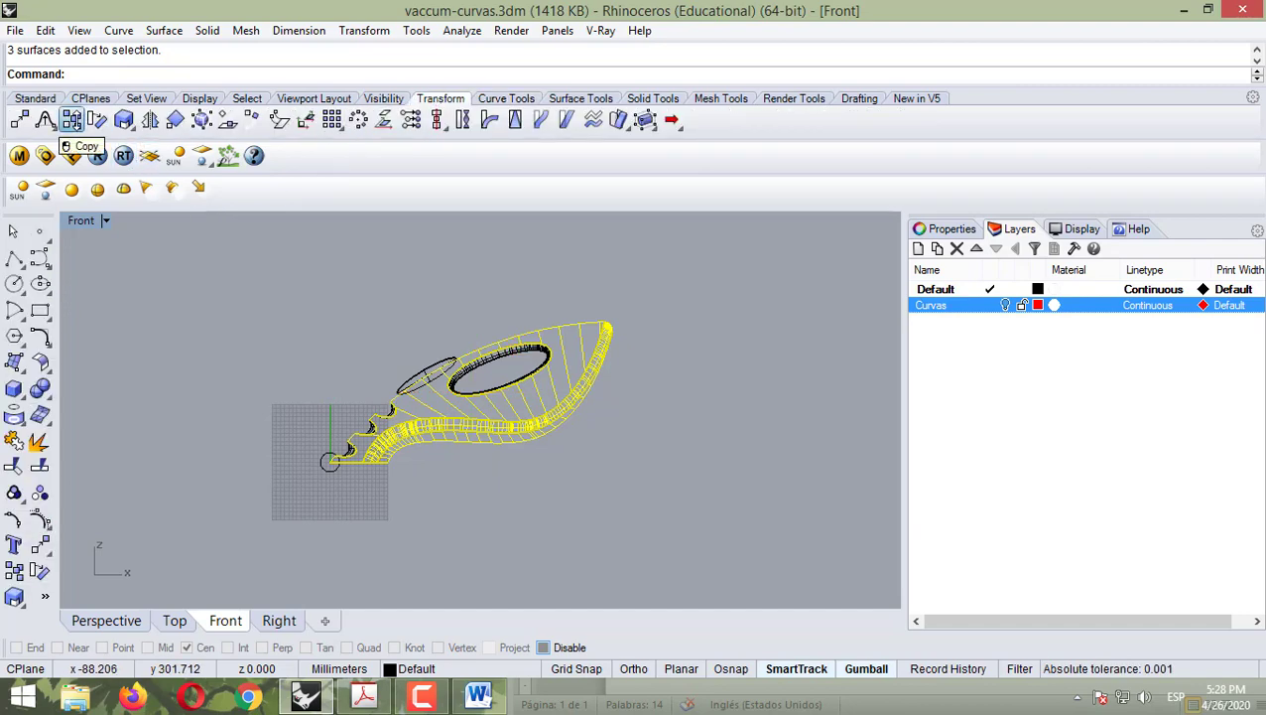
{"action": "left_click", "coordinate": [76, 120]}
{"action": "left_click", "coordinate": [551, 387]}
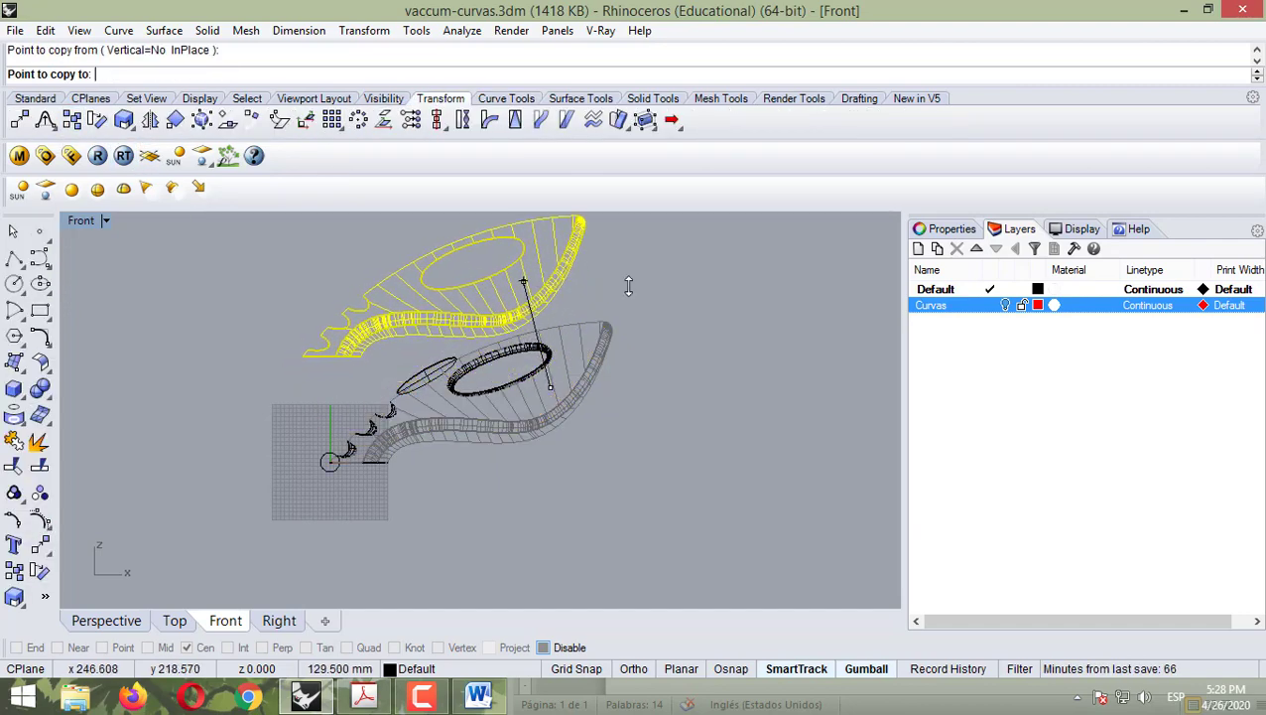
{"action": "scroll", "coordinate": [635, 288], "scroll_direction": "down", "scroll_amount": 4}
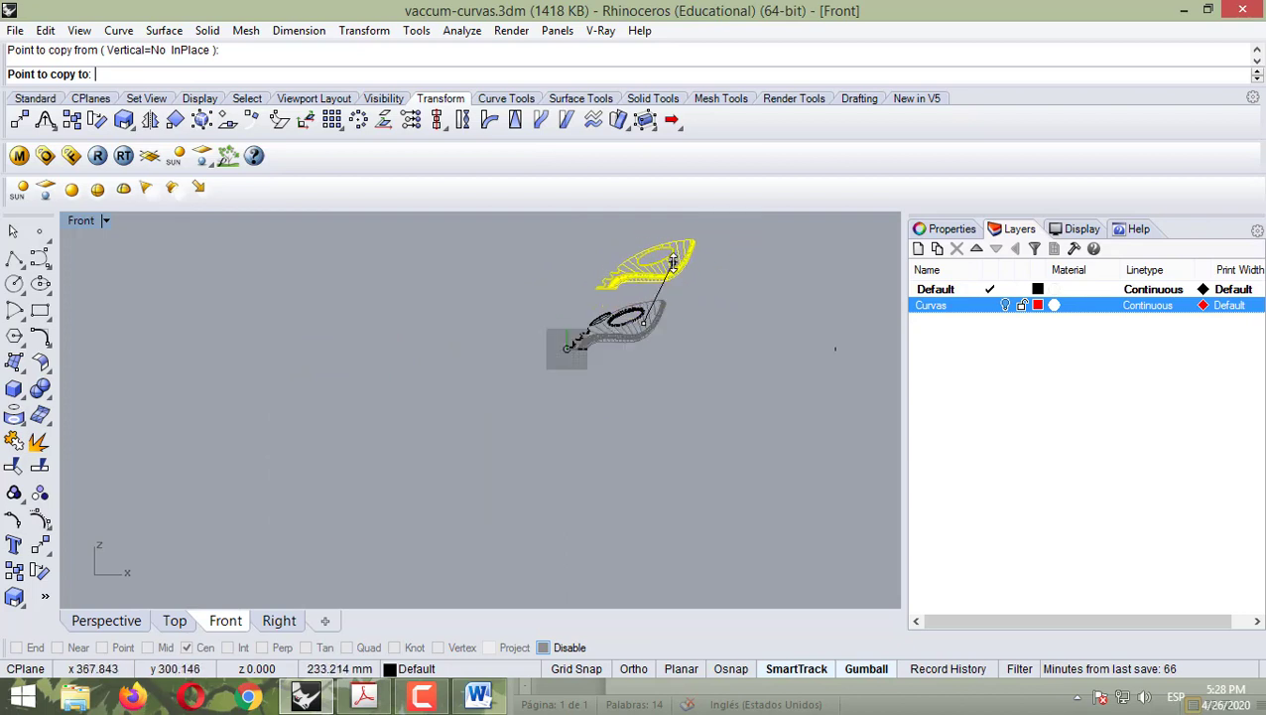
{"action": "left_click", "coordinate": [667, 262]}
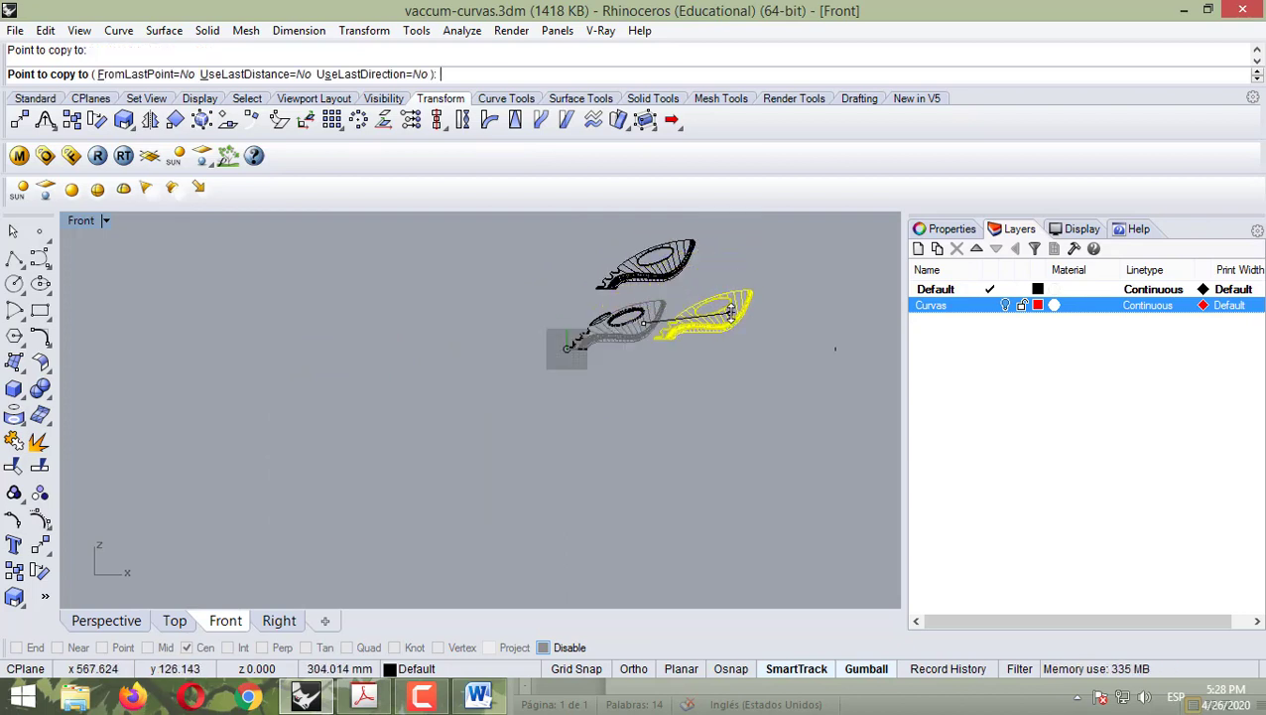
{"action": "key", "text": "Return"}
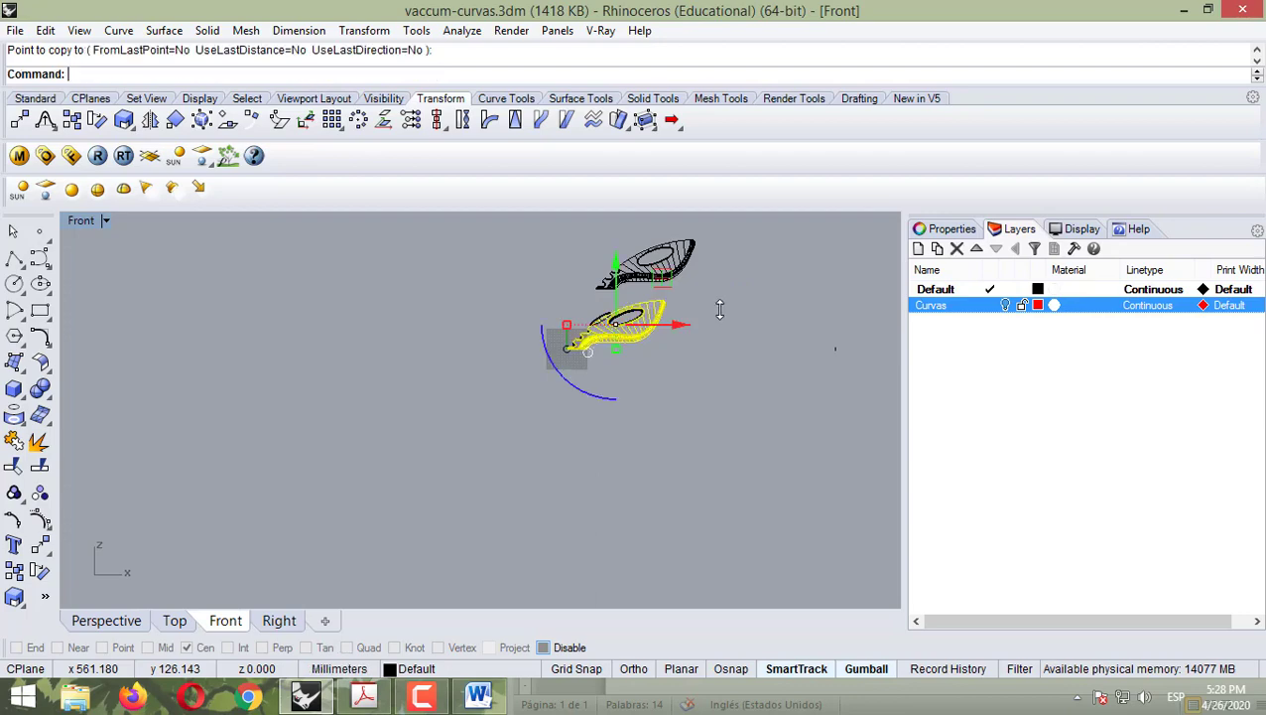
- Examine the copied body and the original from the front and in perspective to compare their placement
{"action": "scroll", "coordinate": [710, 293], "scroll_direction": "down", "scroll_amount": 2}
{"action": "scroll", "coordinate": [701, 288], "scroll_direction": "up", "scroll_amount": 3}
{"action": "scroll", "coordinate": [702, 273], "scroll_direction": "down", "scroll_amount": 3}
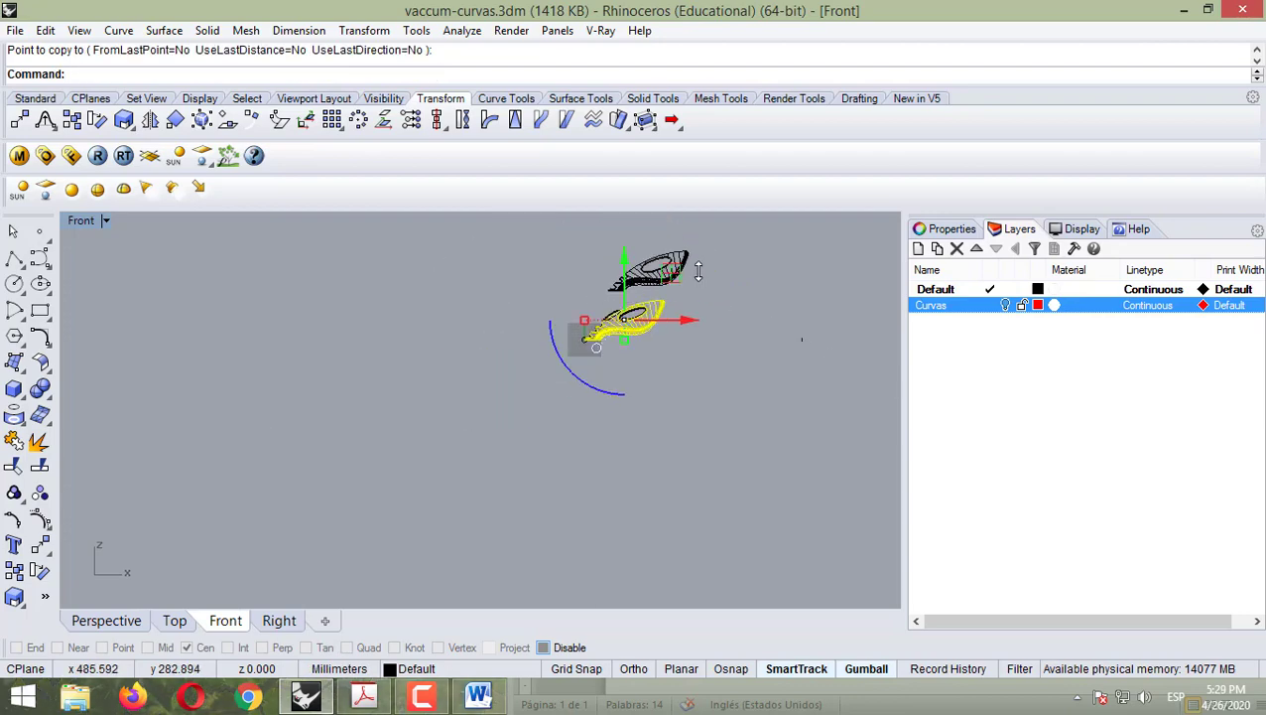
{"action": "scroll", "coordinate": [702, 253], "scroll_direction": "up", "scroll_amount": 2}
{"action": "scroll", "coordinate": [683, 248], "scroll_direction": "up", "scroll_amount": 1}
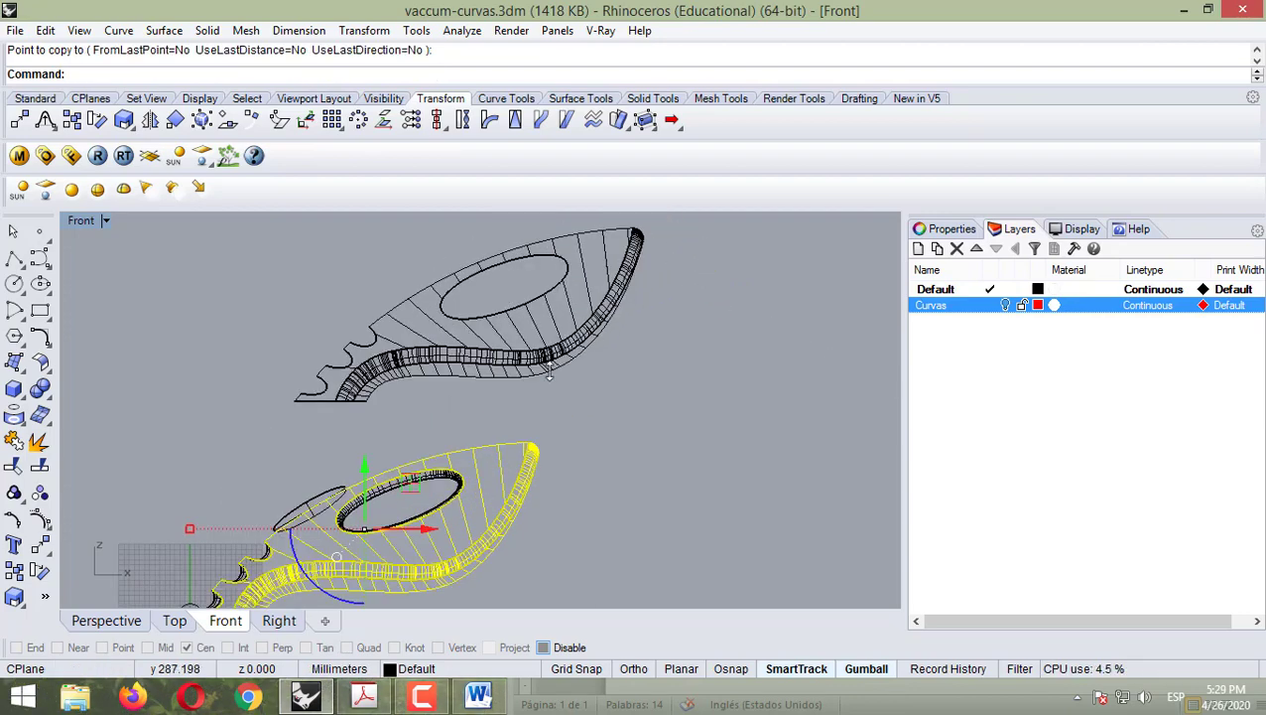
{"action": "left_click", "coordinate": [127, 612]}
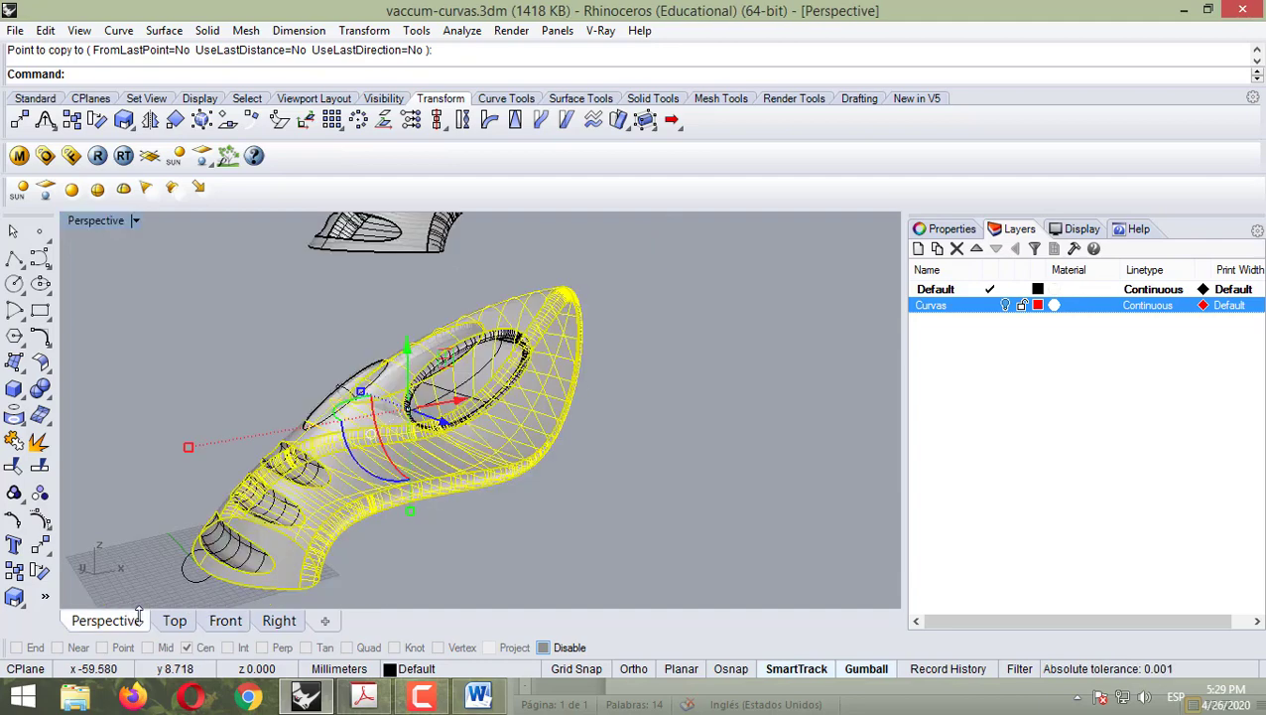
{"action": "left_click", "coordinate": [225, 620]}
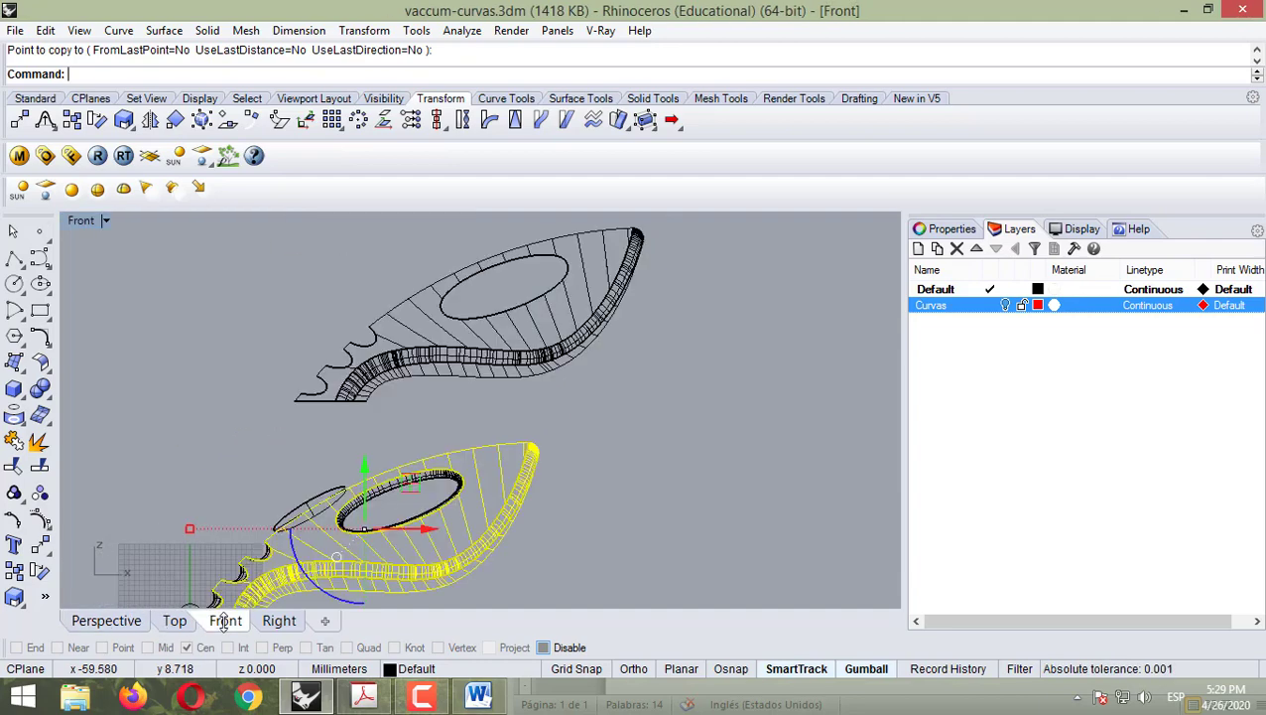
{"action": "left_click", "coordinate": [114, 622]}
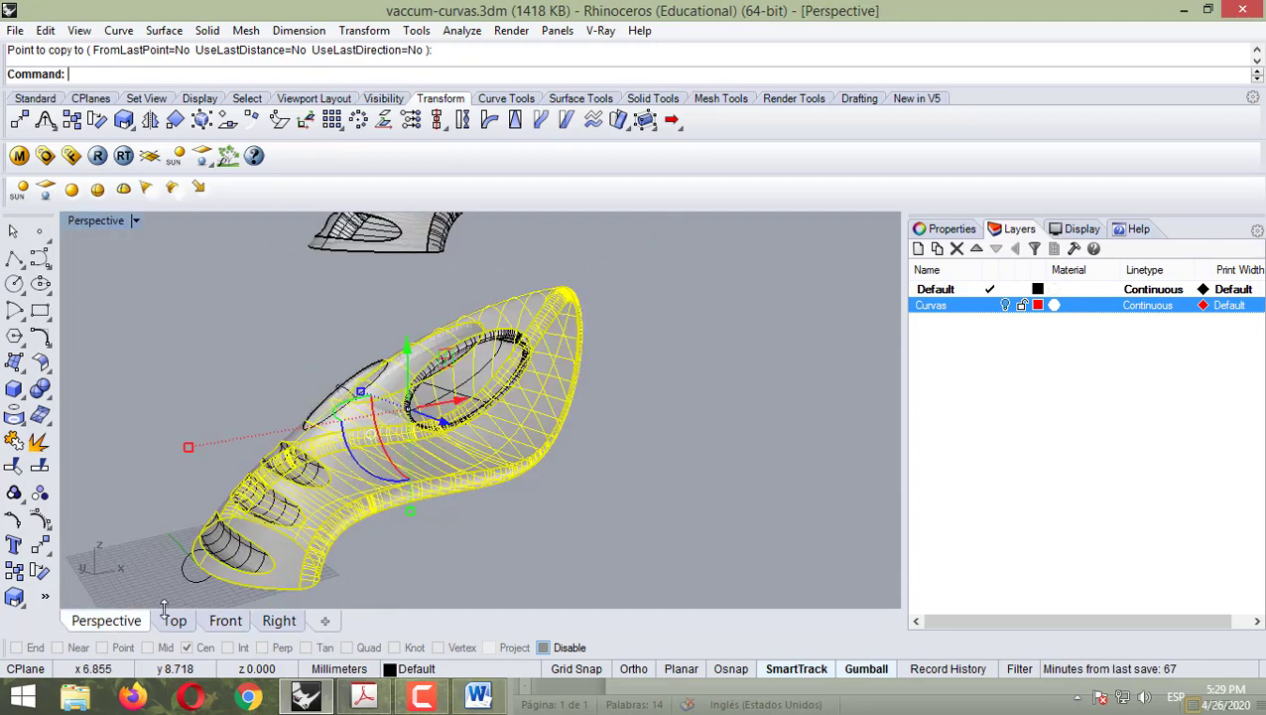
{"action": "right_click_drag", "start_coordinate": [315, 511], "coordinate": [214, 605]}
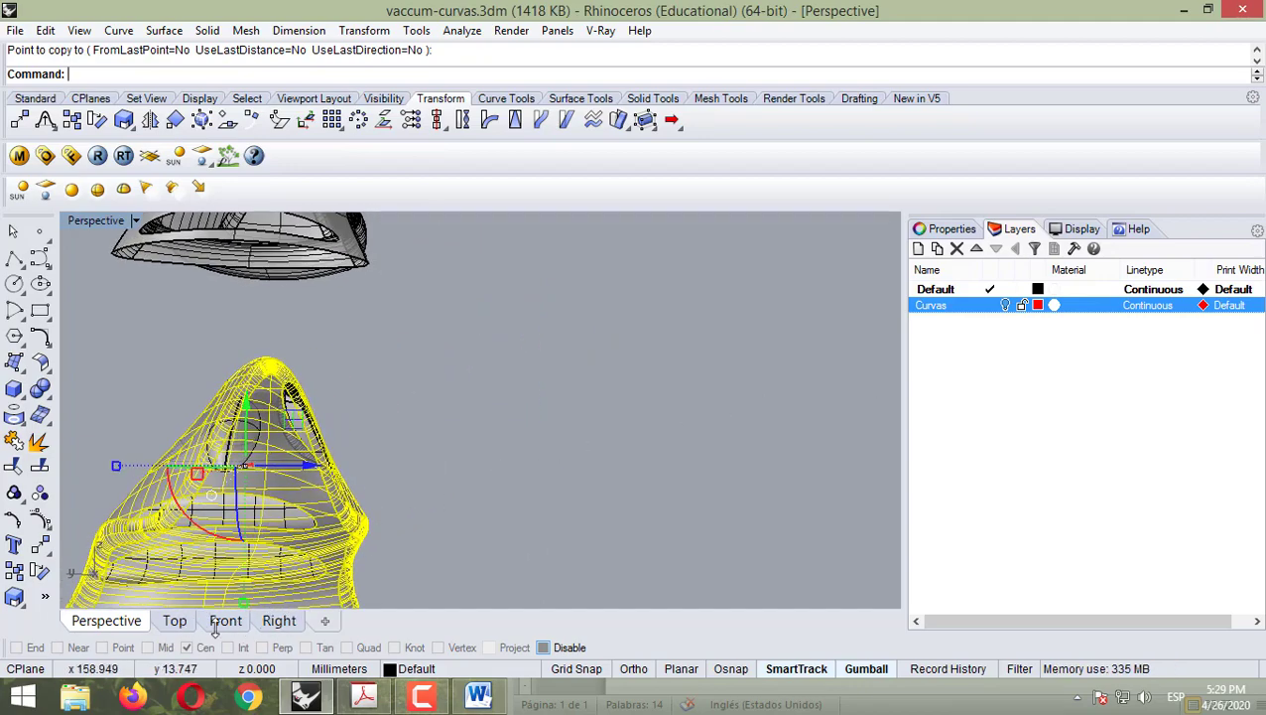
{"action": "scroll", "coordinate": [466, 429], "scroll_direction": "down", "scroll_amount": 6}
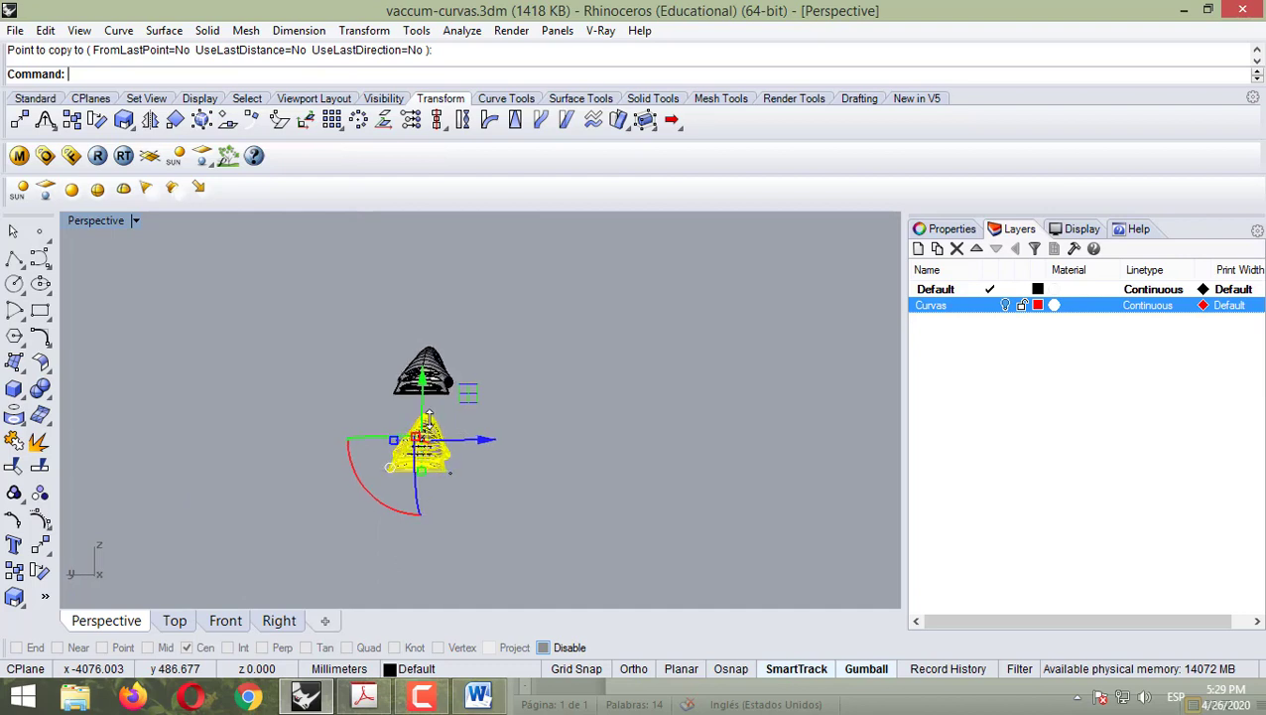
{"action": "right_click_drag", "start_coordinate": [428, 413], "coordinate": [422, 480]}
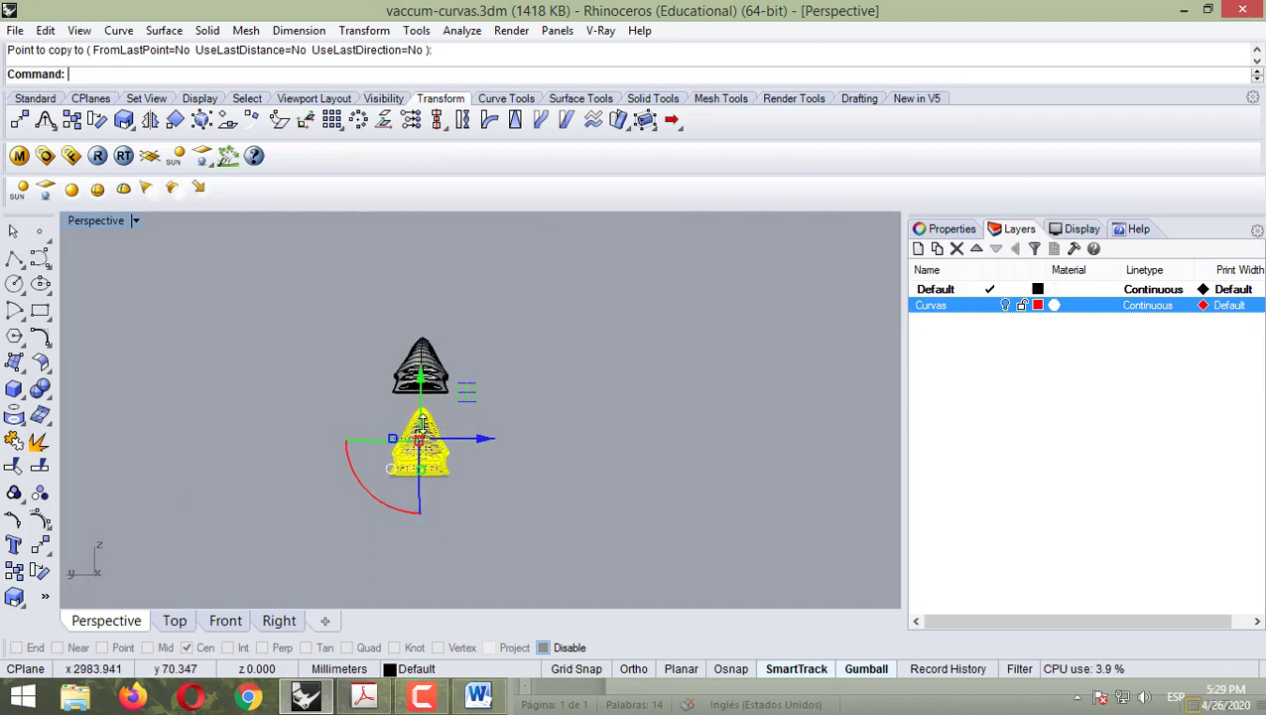
{"action": "right_click_drag", "start_coordinate": [335, 386], "coordinate": [505, 311]}
- Try to move the copied body sideways in the perspective view, and undo that move
{"action": "key", "text": "Escape"}
{"action": "left_click", "coordinate": [451, 328]}
{"action": "left_click_drag", "start_coordinate": [452, 327], "coordinate": [352, 340]}
{"action": "right_click_drag", "start_coordinate": [472, 376], "coordinate": [585, 359]}
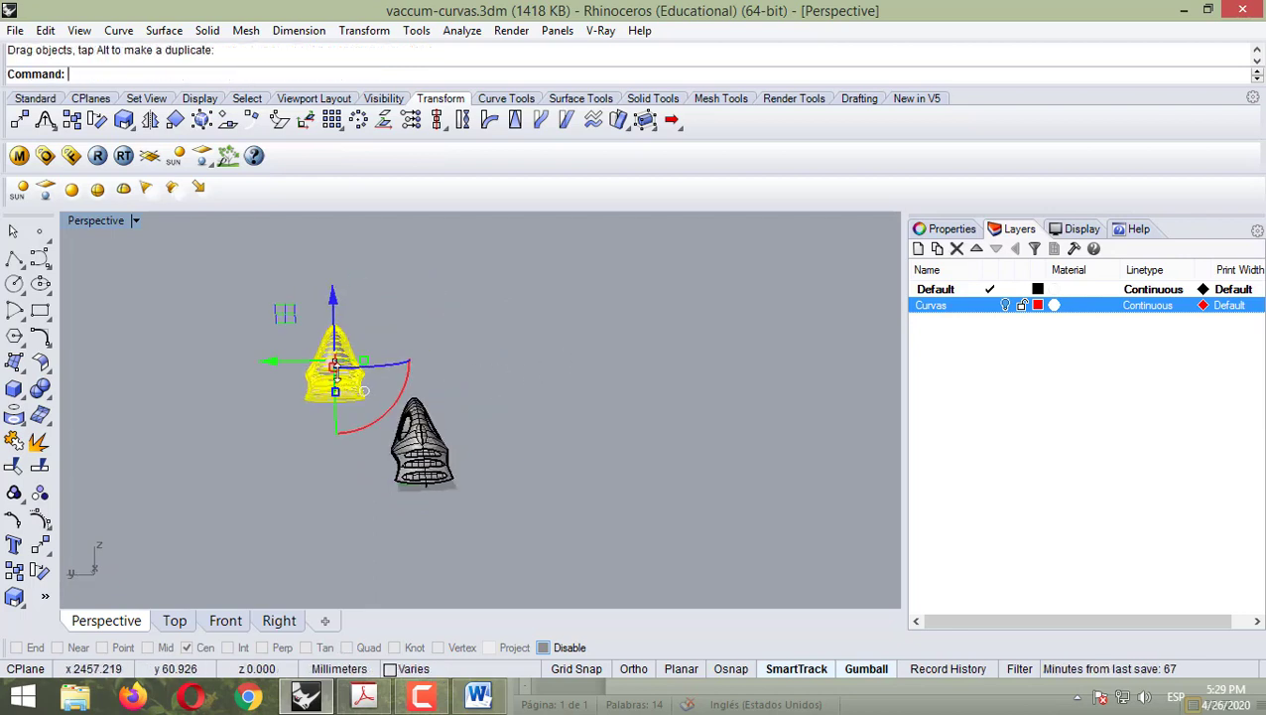
{"action": "left_click", "coordinate": [47, 32]}
{"action": "left_click", "coordinate": [62, 48]}
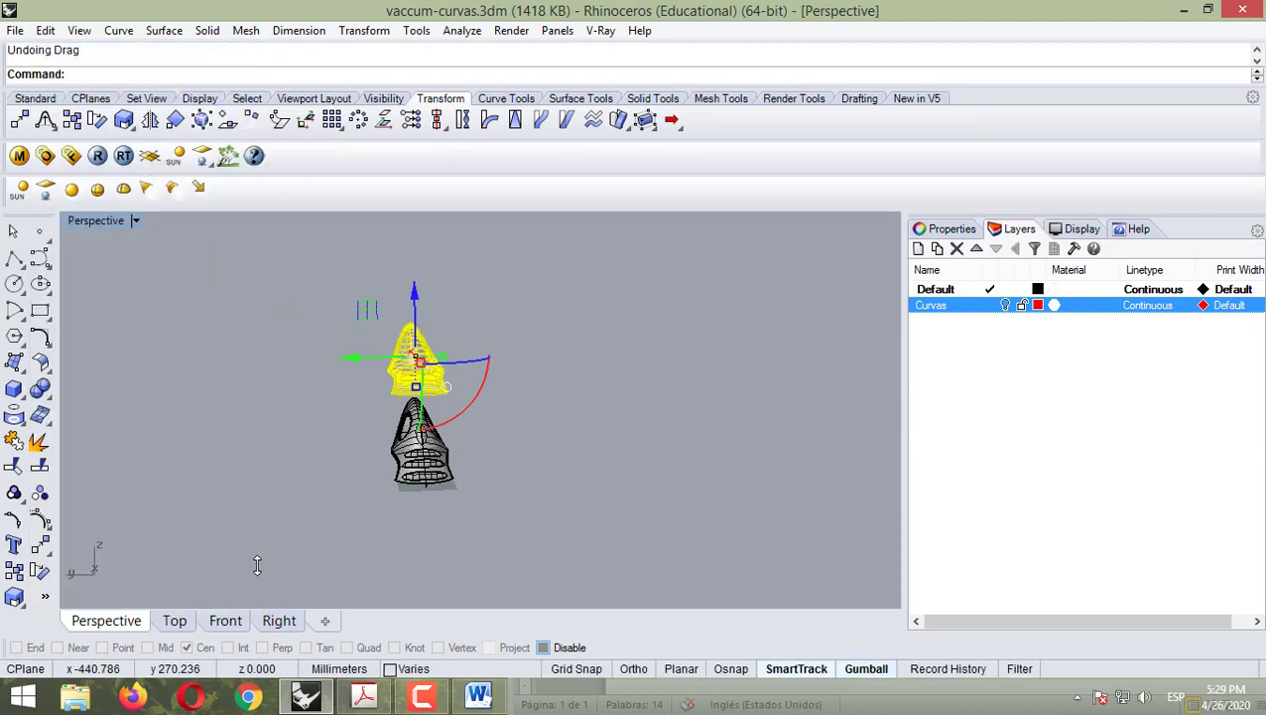
- Scale the copied body surfaces uniformly in 3-D by a factor of .5 in the front view, using their upper rear tip as origin
{"action": "left_click", "coordinate": [221, 619]}
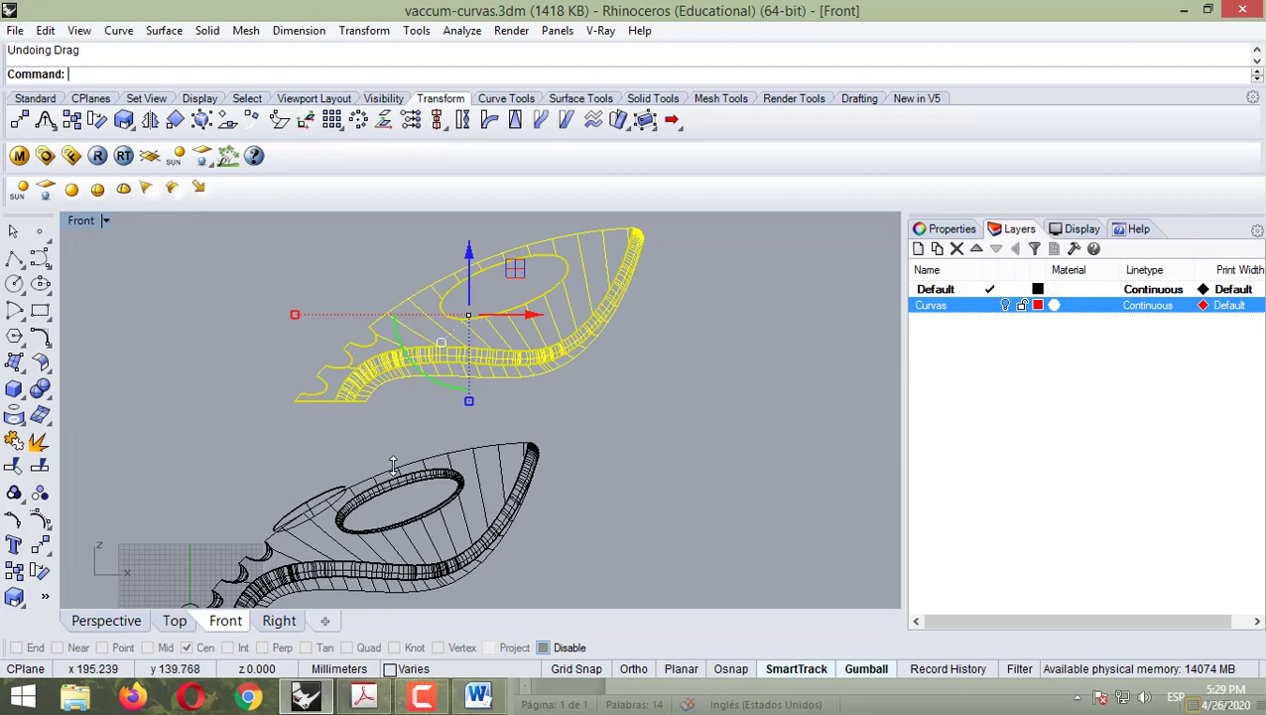
{"action": "scroll", "coordinate": [393, 464], "scroll_direction": "down", "scroll_amount": 6}
{"action": "scroll", "coordinate": [487, 425], "scroll_direction": "up", "scroll_amount": 3}
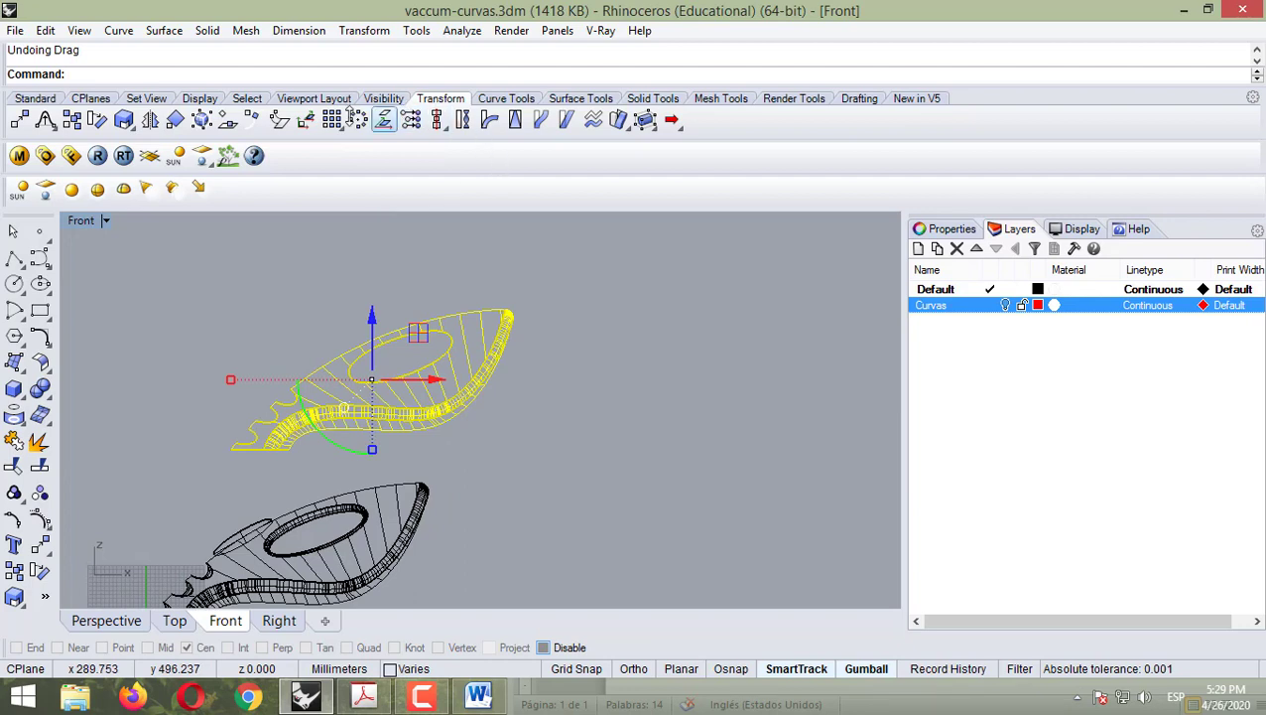
{"action": "left_click", "coordinate": [366, 256]}
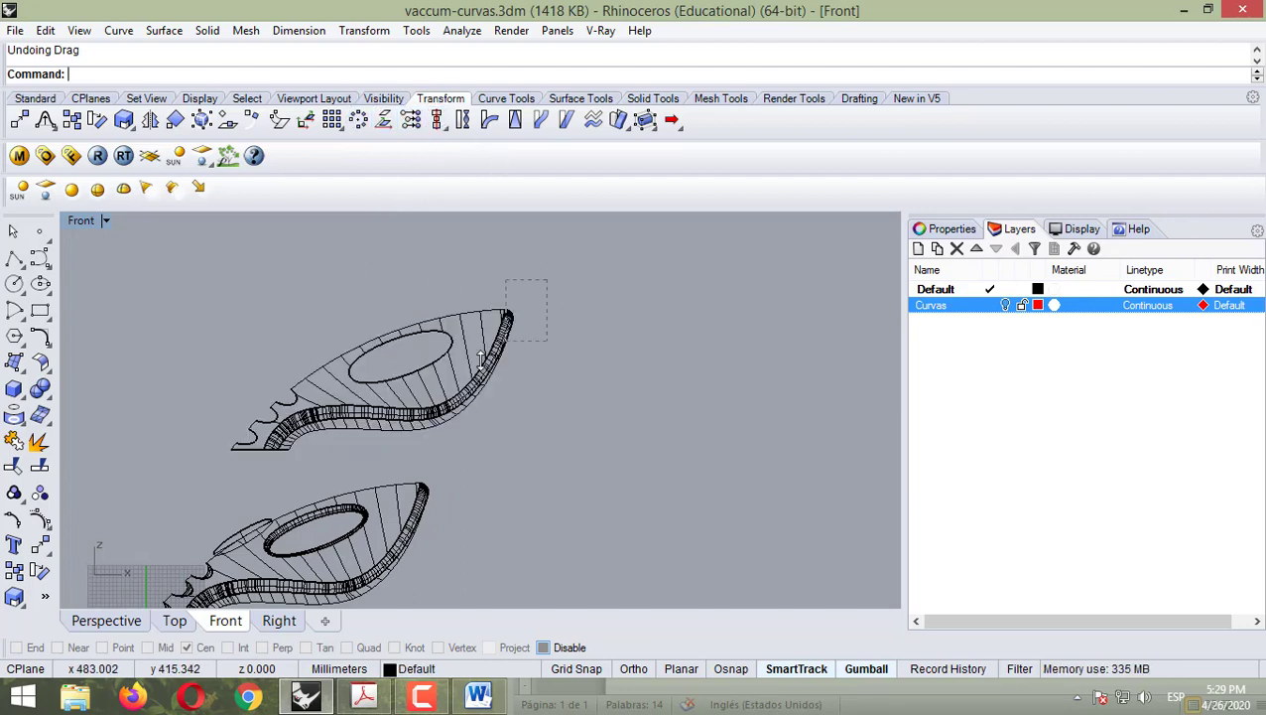
{"action": "left_click_drag", "start_coordinate": [481, 358], "coordinate": [478, 360]}
{"action": "left_click", "coordinate": [596, 329]}
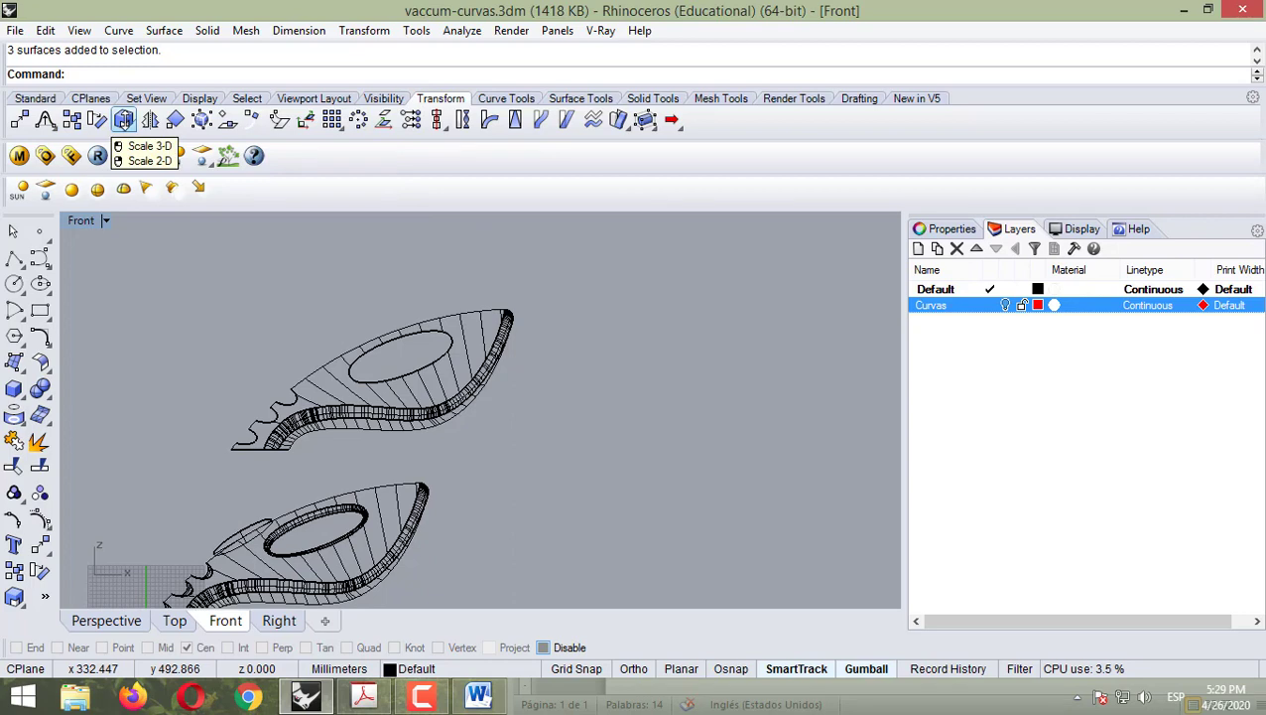
{"action": "left_click", "coordinate": [123, 119]}
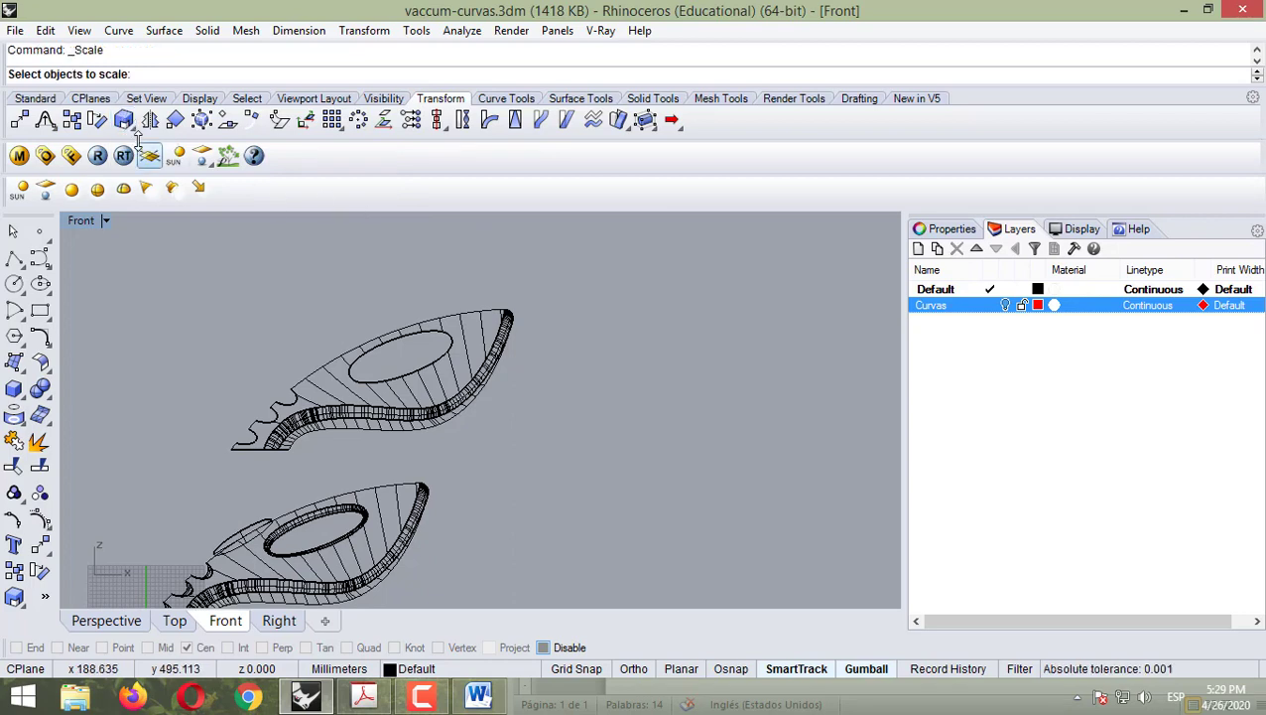
{"action": "left_click_drag", "start_coordinate": [579, 280], "coordinate": [452, 358]}
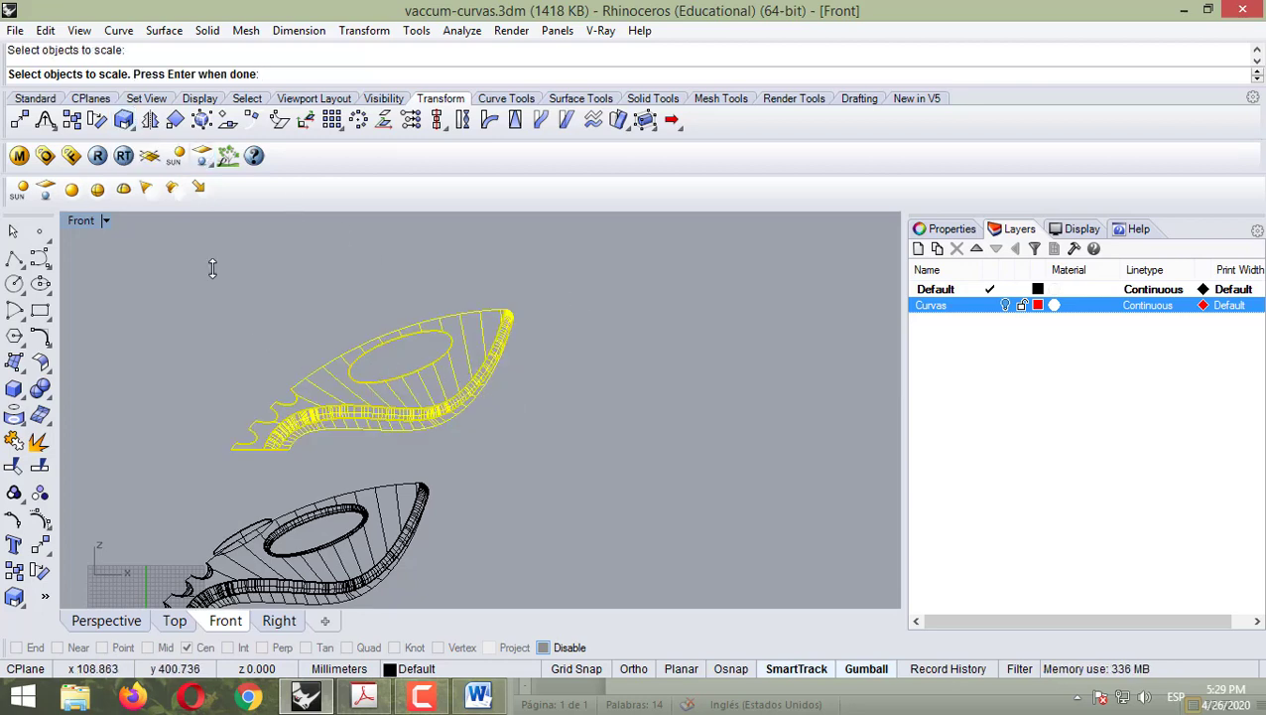
{"action": "key", "text": "Return"}
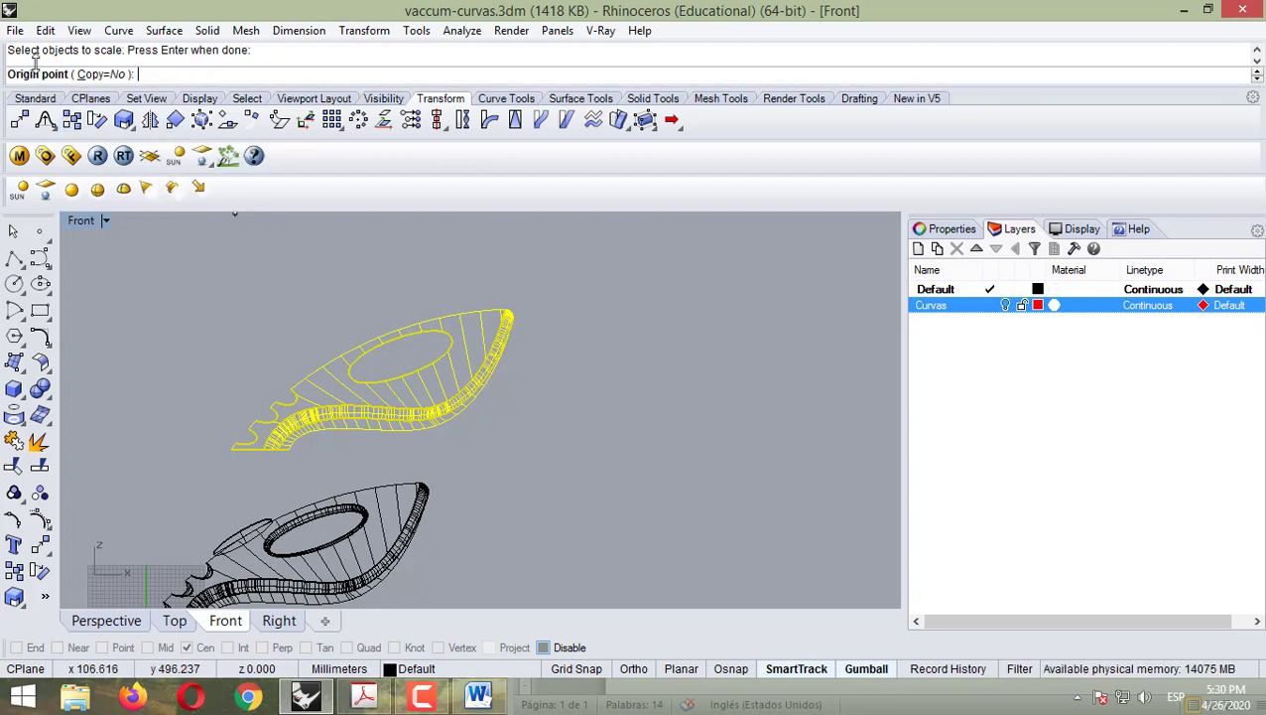
{"action": "left_click", "coordinate": [507, 314]}
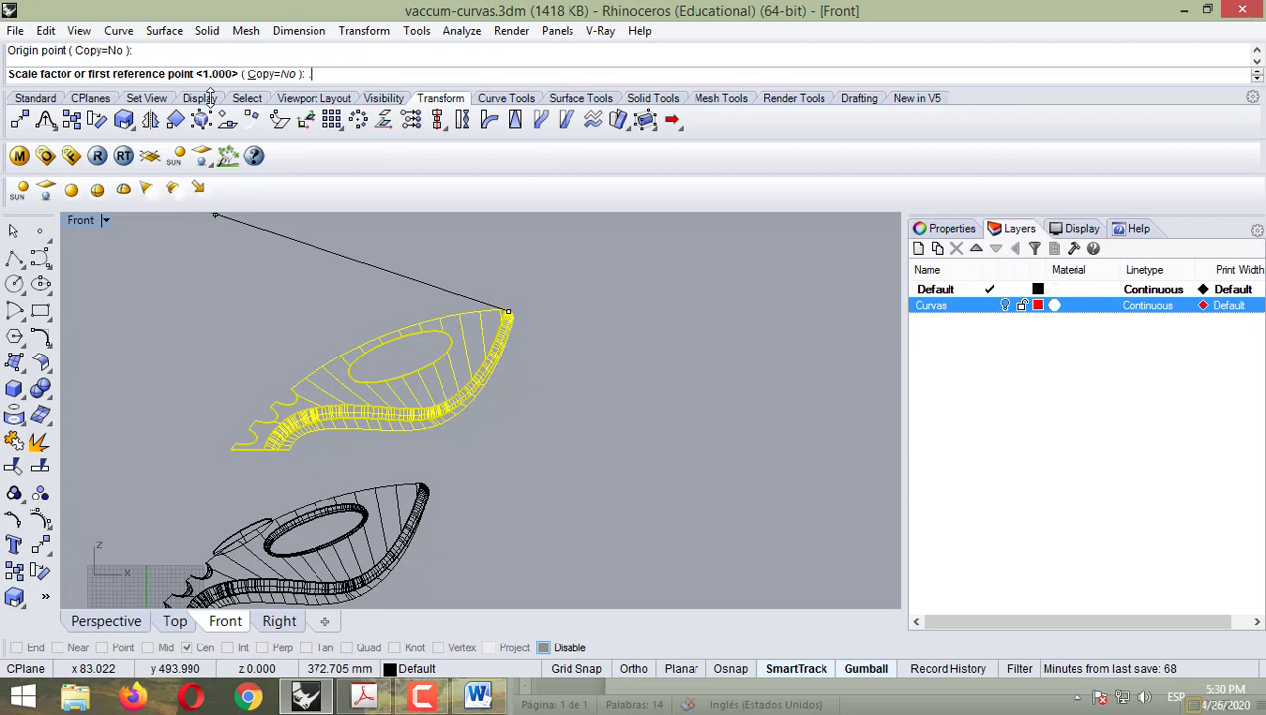
{"action": "type", "text": ".5"}
{"action": "key", "text": "Return"}
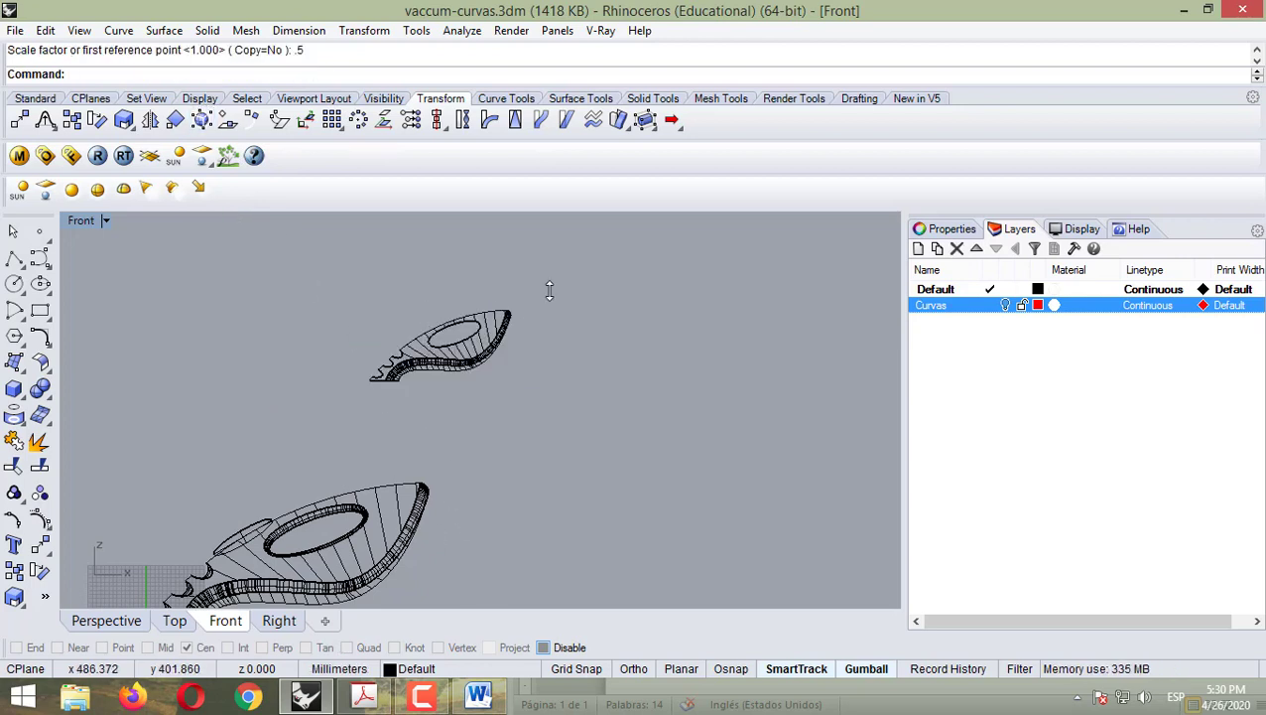
- Move the half-size copy aside in the front view, and copy the three original body surfaces to the free spot above the vacuum
{"action": "left_click_drag", "start_coordinate": [549, 289], "coordinate": [688, 362]}
{"action": "left_click", "coordinate": [490, 392]}
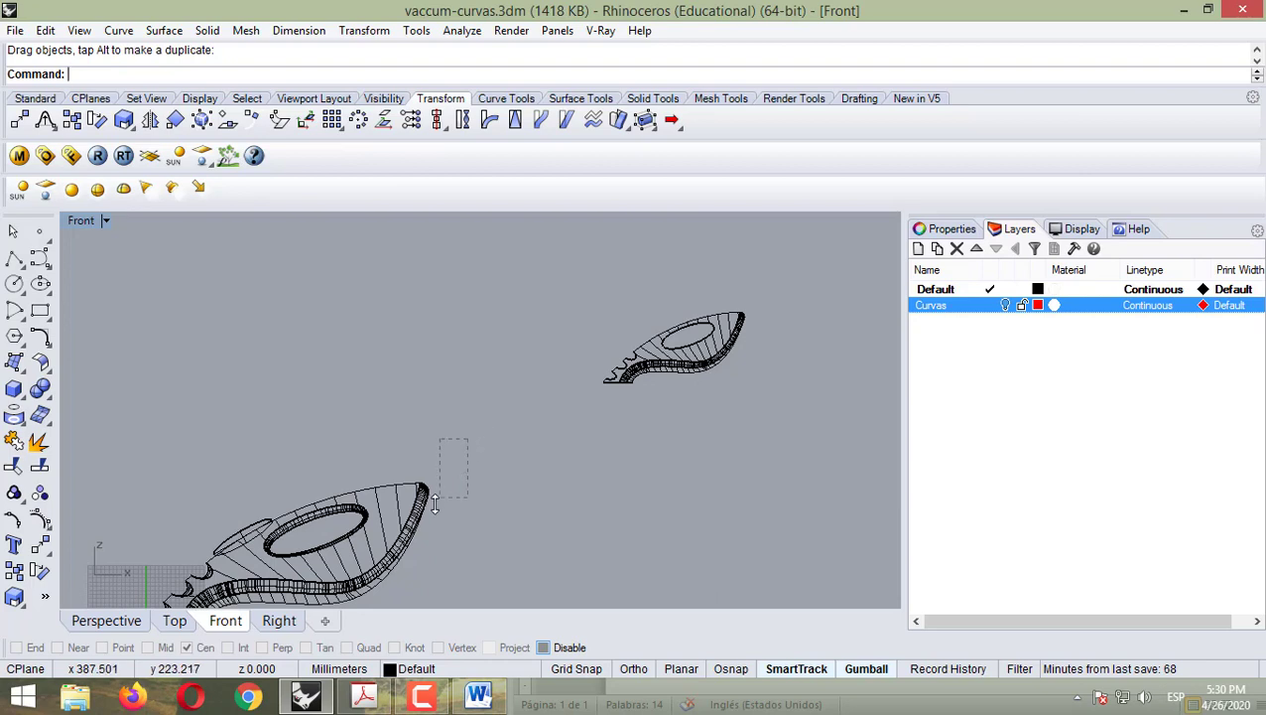
{"action": "left_click_drag", "start_coordinate": [434, 504], "coordinate": [398, 549]}
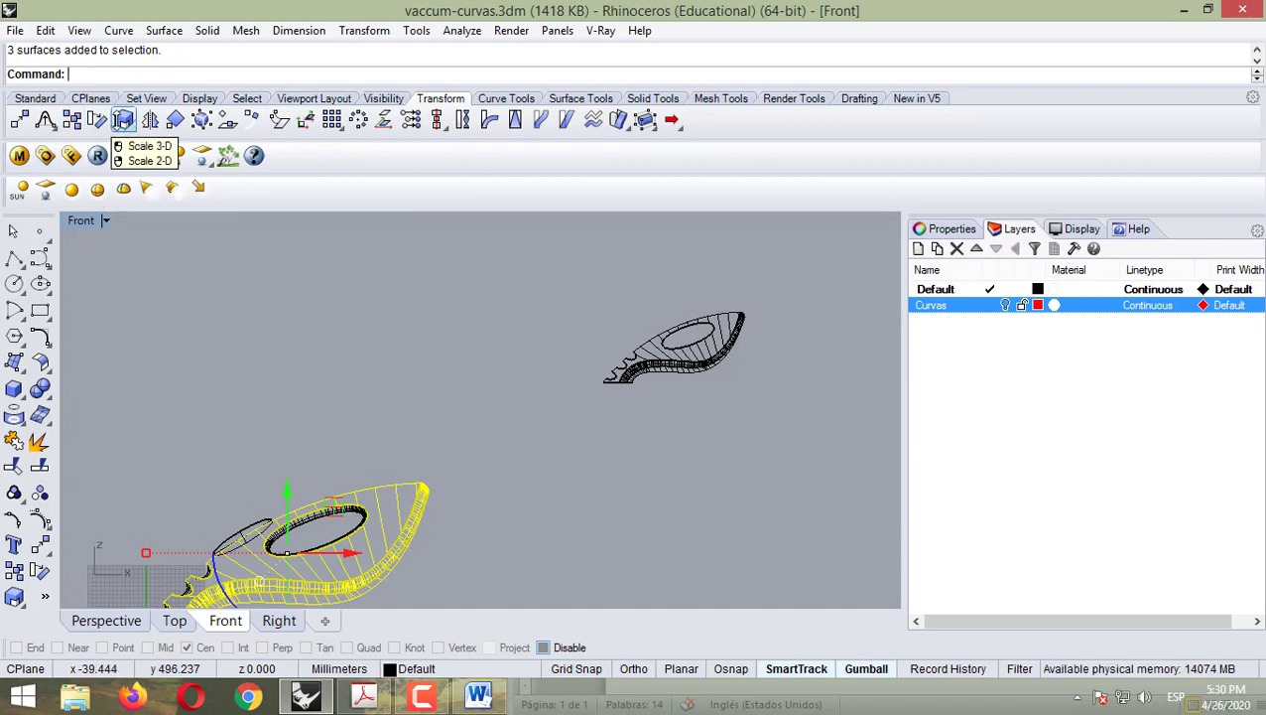
{"action": "left_click", "coordinate": [123, 120]}
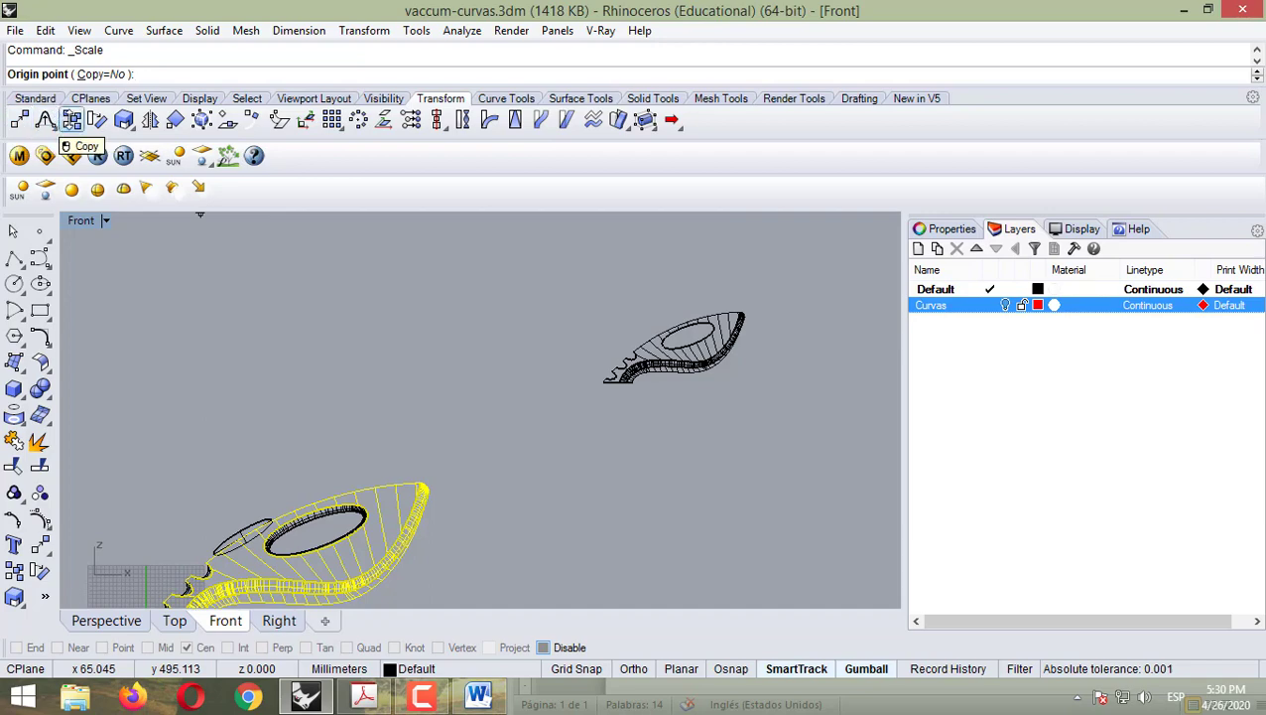
{"action": "left_click", "coordinate": [71, 120]}
{"action": "left_click", "coordinate": [423, 488]}
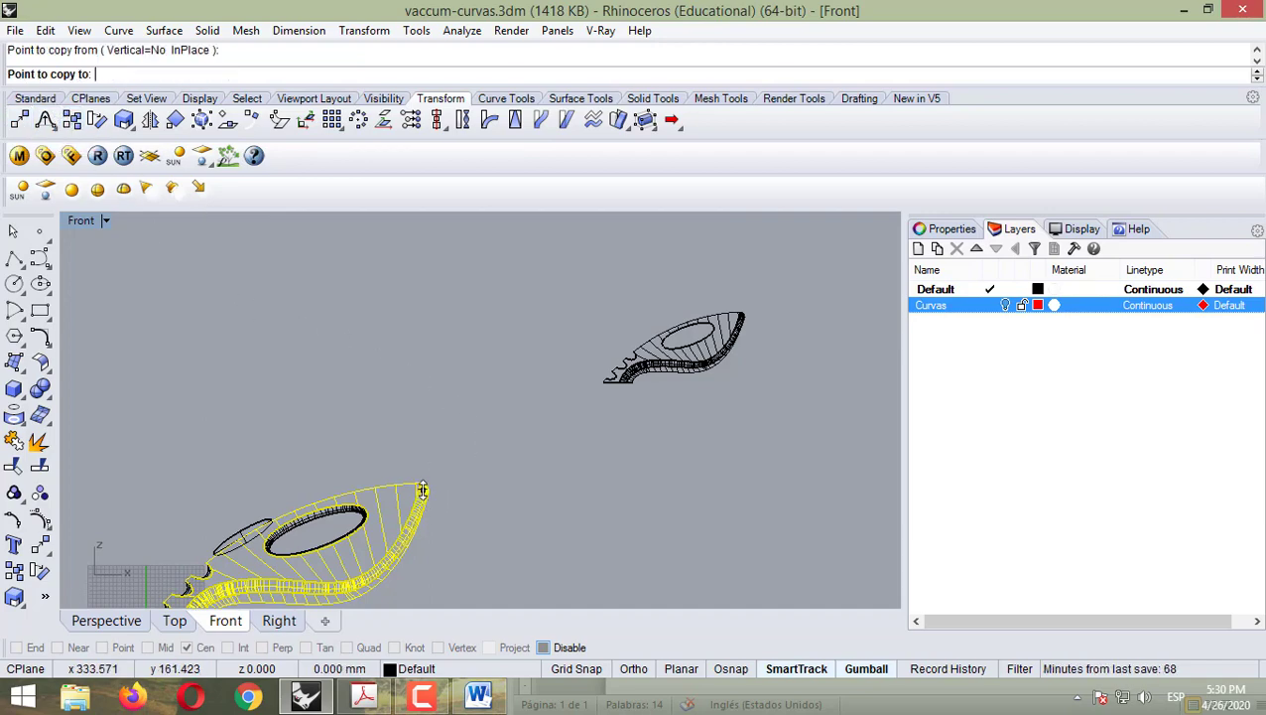
{"action": "left_click", "coordinate": [445, 312]}
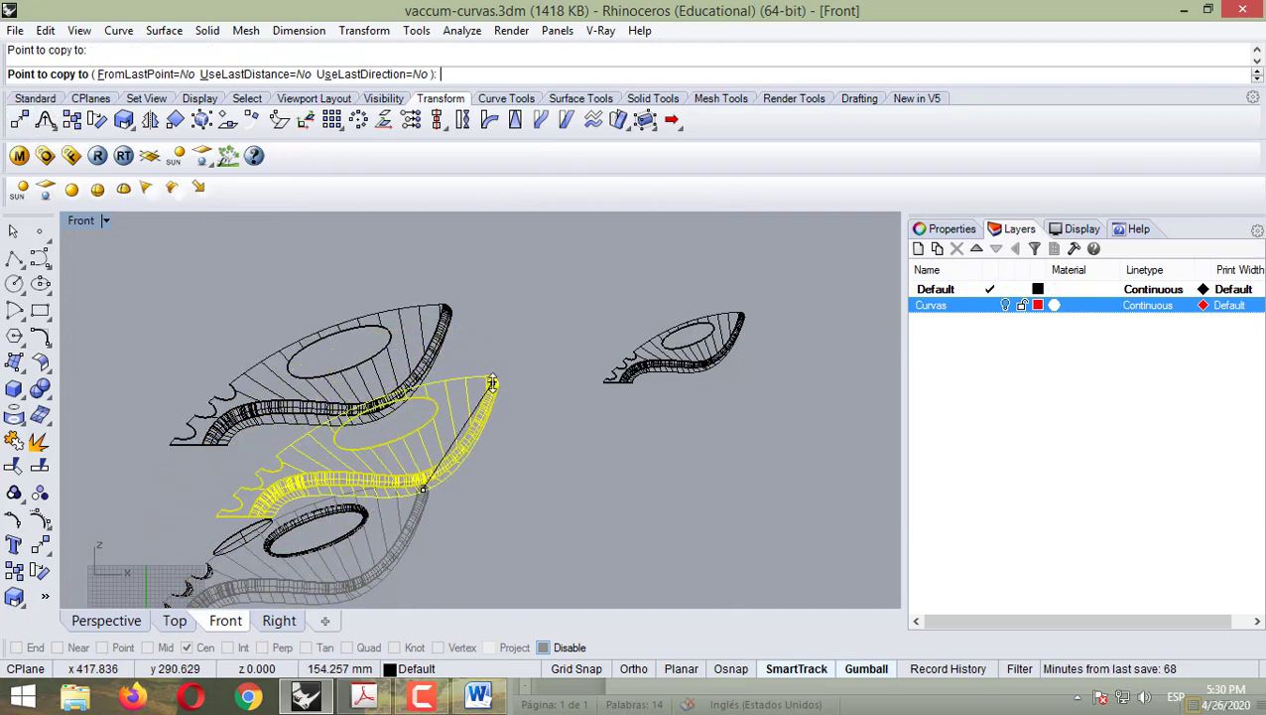
{"action": "key", "text": "Return"}
- Scale the new body copy uniformly in 3-D by a factor of .75, using its upper rear tip as origin
{"action": "left_click", "coordinate": [472, 274]}
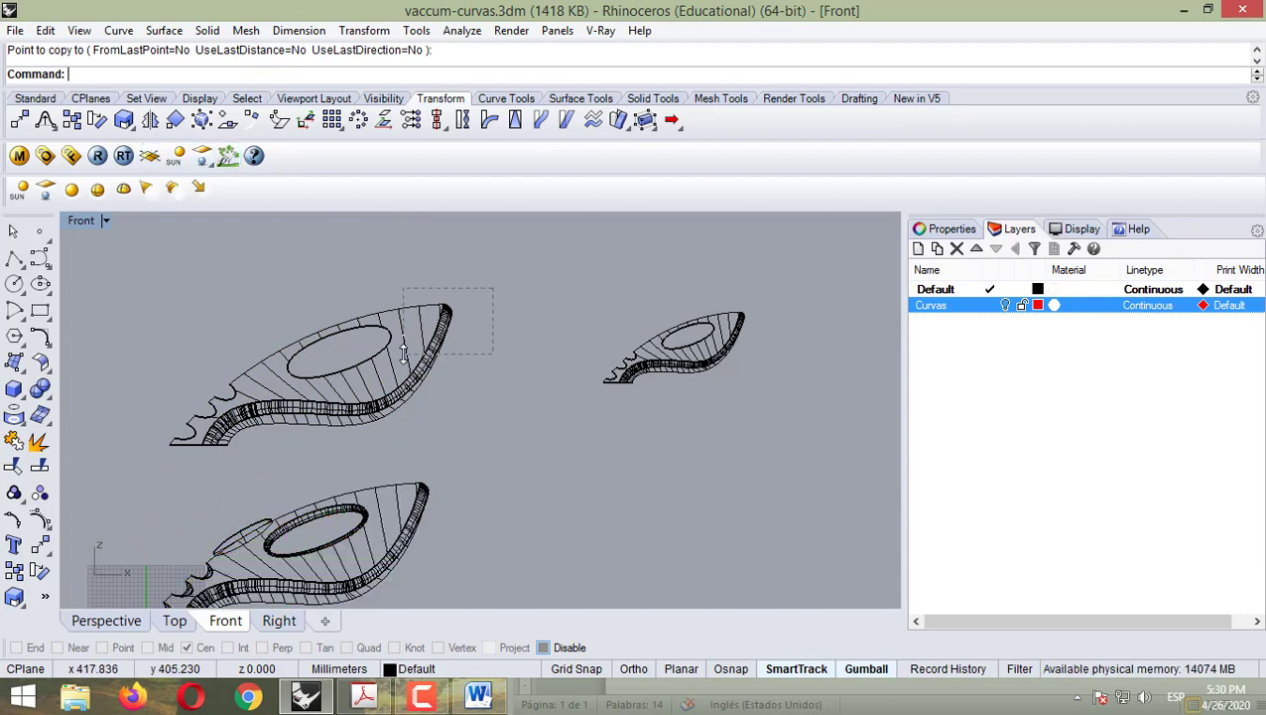
{"action": "left_click_drag", "start_coordinate": [404, 352], "coordinate": [404, 352]}
{"action": "left_click", "coordinate": [124, 119]}
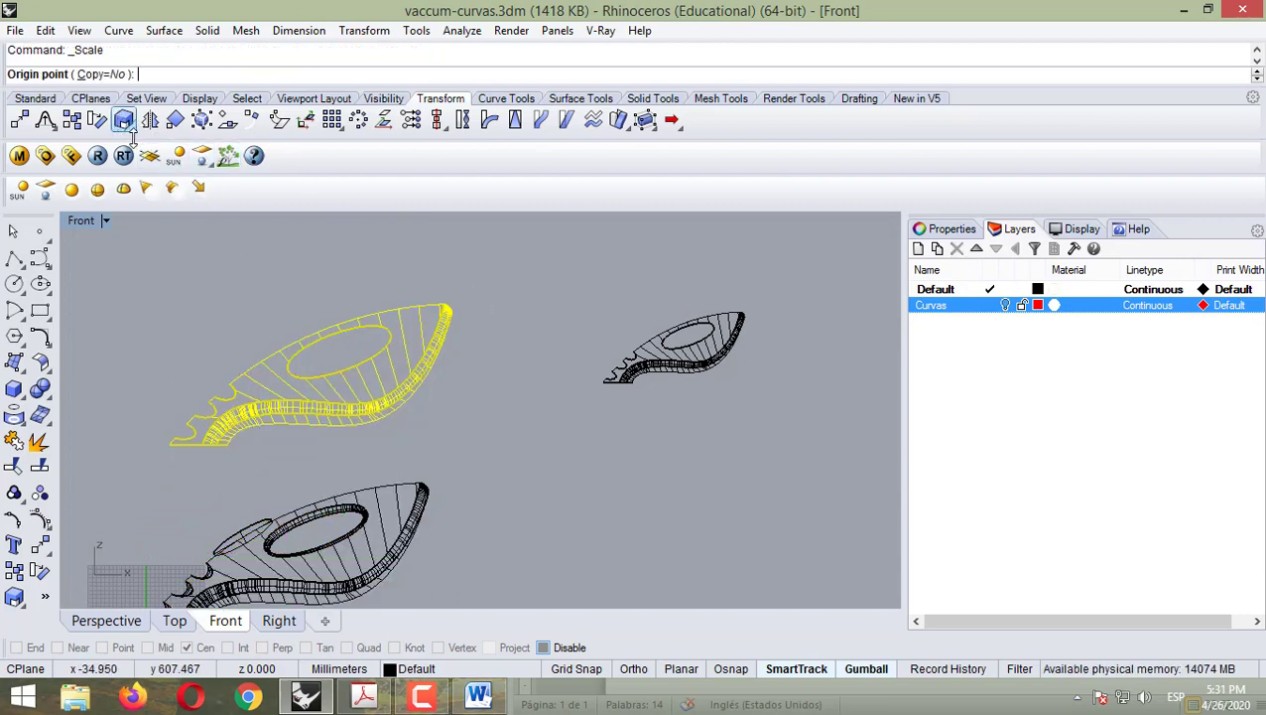
{"action": "left_click", "coordinate": [450, 305]}
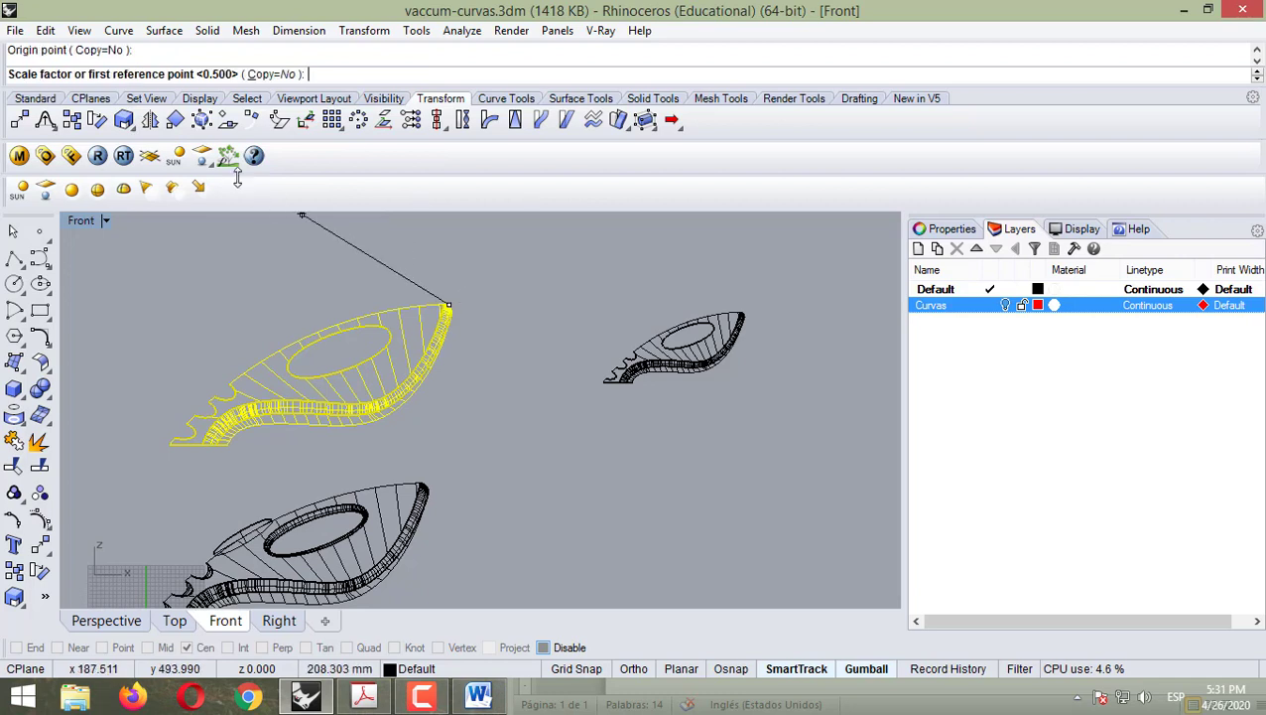
{"action": "type", "text": ".75"}
{"action": "key", "text": "Return"}
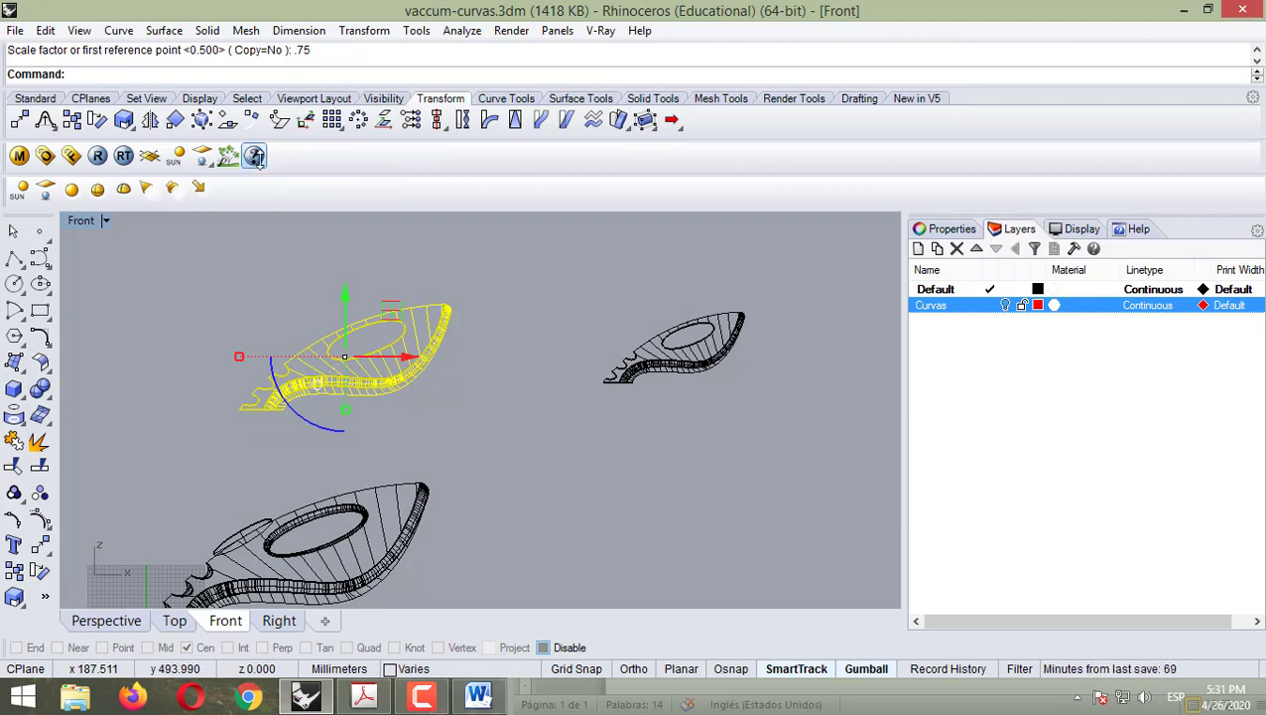
{"action": "left_click", "coordinate": [517, 428]}
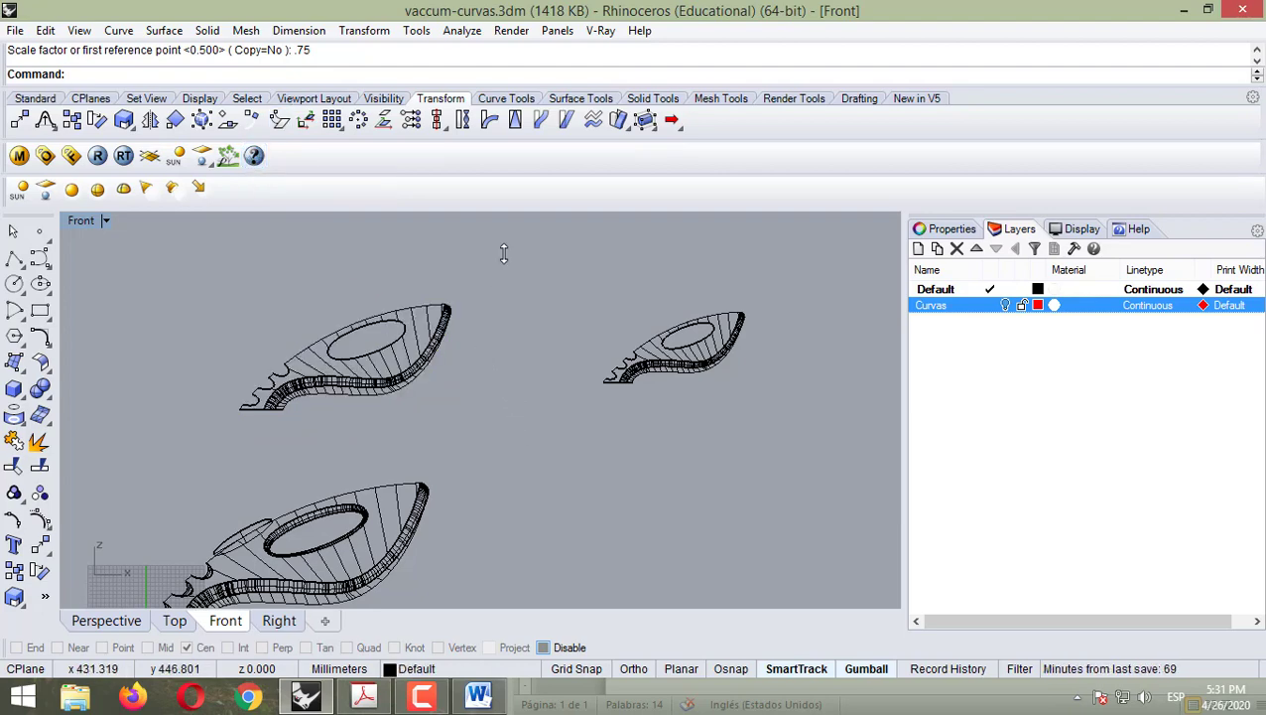
- Move the three-quarter-size copy about 240 mm down and about 15 mm toward the nozzle so that it overlaps the original body's rear
{"action": "left_click_drag", "start_coordinate": [382, 415], "coordinate": [383, 416]}
{"action": "left_click_drag", "start_coordinate": [345, 298], "coordinate": [355, 488]}
{"action": "scroll", "coordinate": [480, 529], "scroll_direction": "up", "scroll_amount": 3}
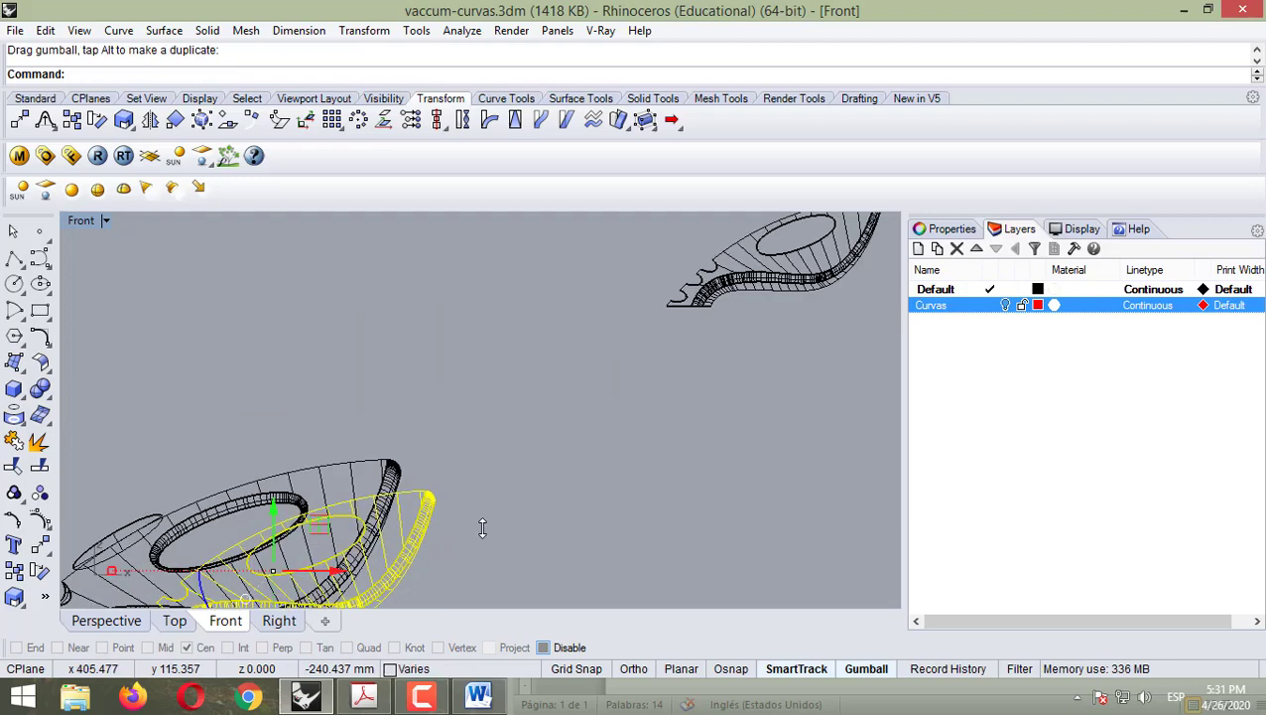
{"action": "scroll", "coordinate": [423, 541], "scroll_direction": "down", "scroll_amount": 5}
{"action": "scroll", "coordinate": [422, 541], "scroll_direction": "down", "scroll_amount": 4}
{"action": "scroll", "coordinate": [365, 560], "scroll_direction": "up", "scroll_amount": 6}
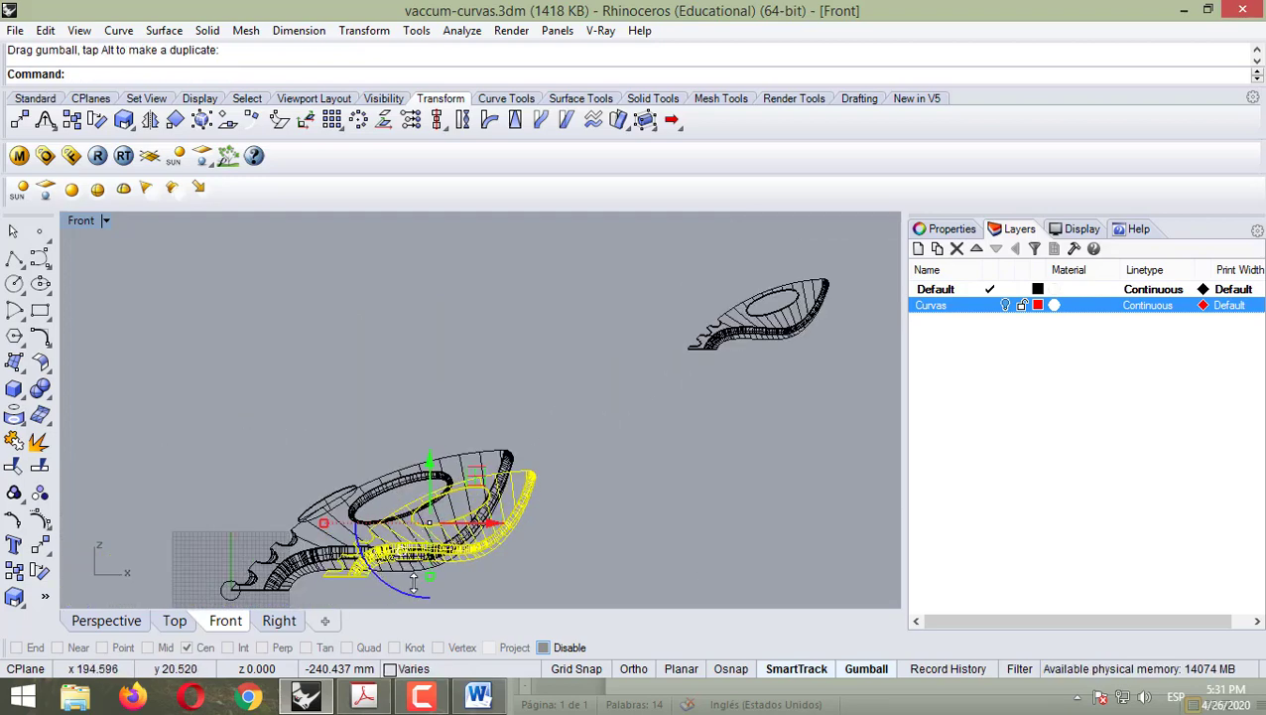
{"action": "left_click_drag", "start_coordinate": [508, 446], "coordinate": [481, 447]}
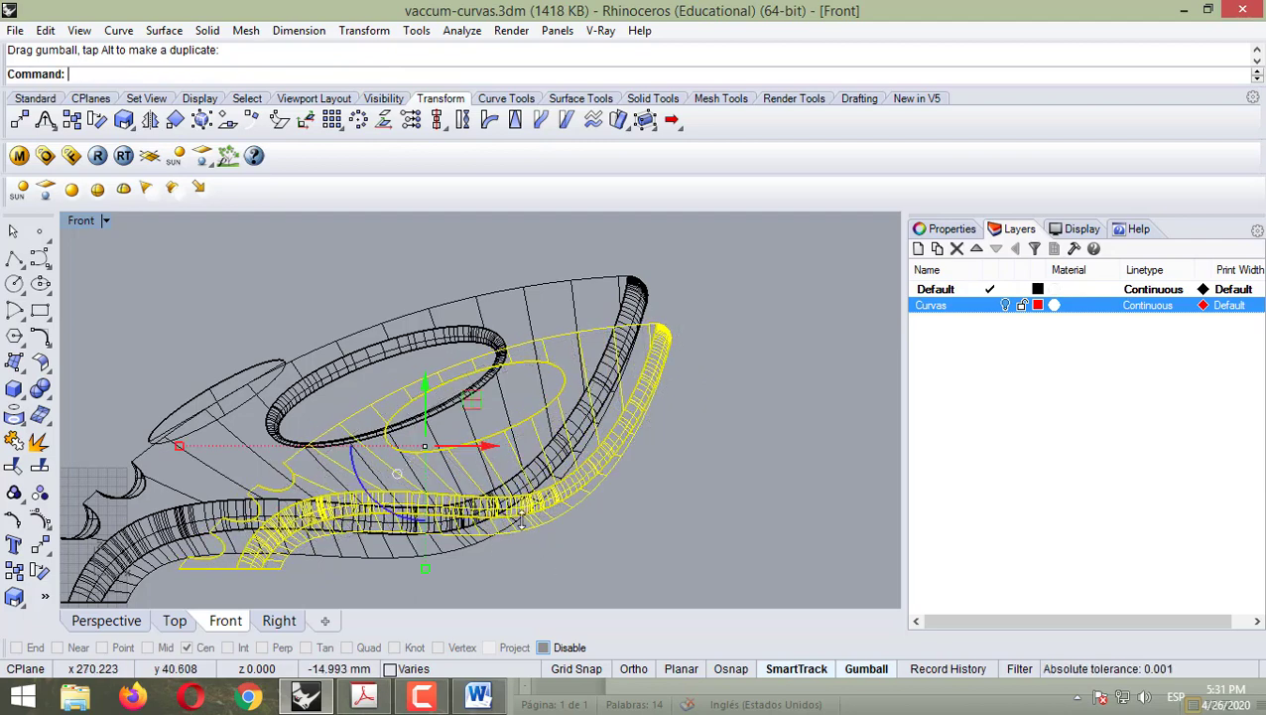
- Examine in perspective how the scaled copy overlaps the original body along its rounded edge
{"action": "left_click", "coordinate": [135, 620]}
{"action": "right_click_drag", "start_coordinate": [512, 452], "coordinate": [390, 454]}
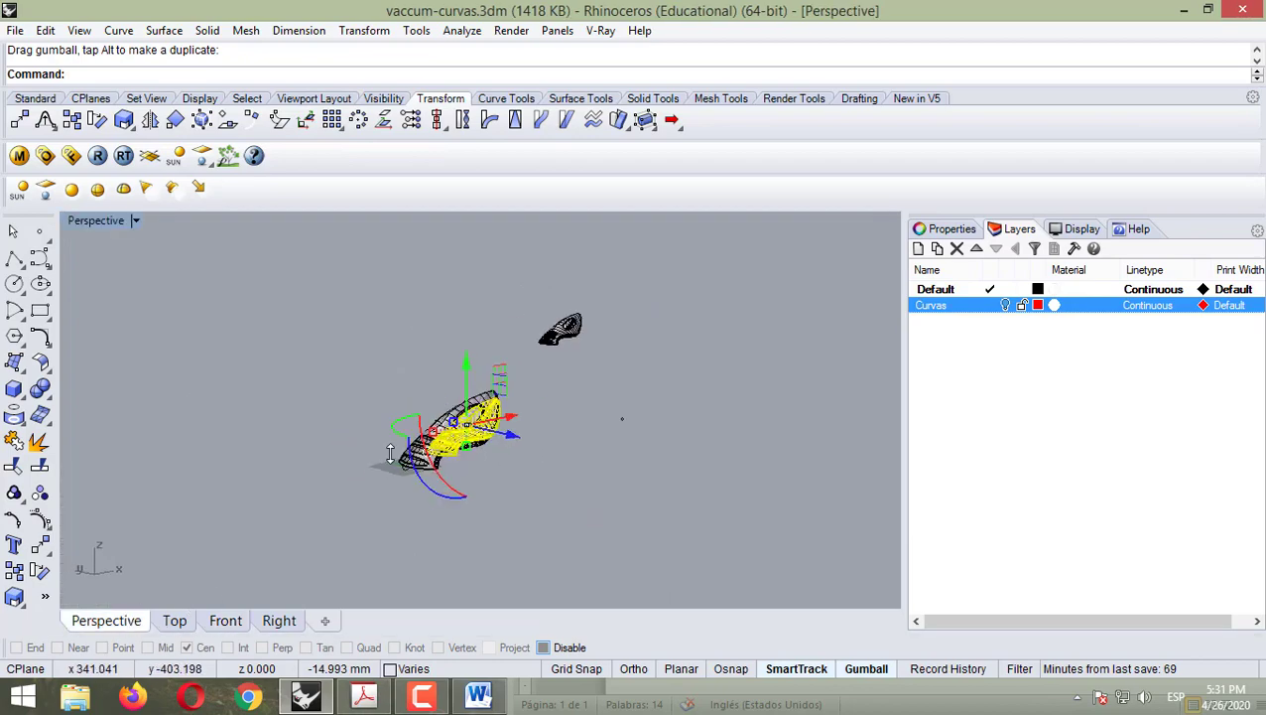
{"action": "scroll", "coordinate": [511, 427], "scroll_direction": "up", "scroll_amount": 5}
{"action": "scroll", "coordinate": [483, 434], "scroll_direction": "down", "scroll_amount": 2}
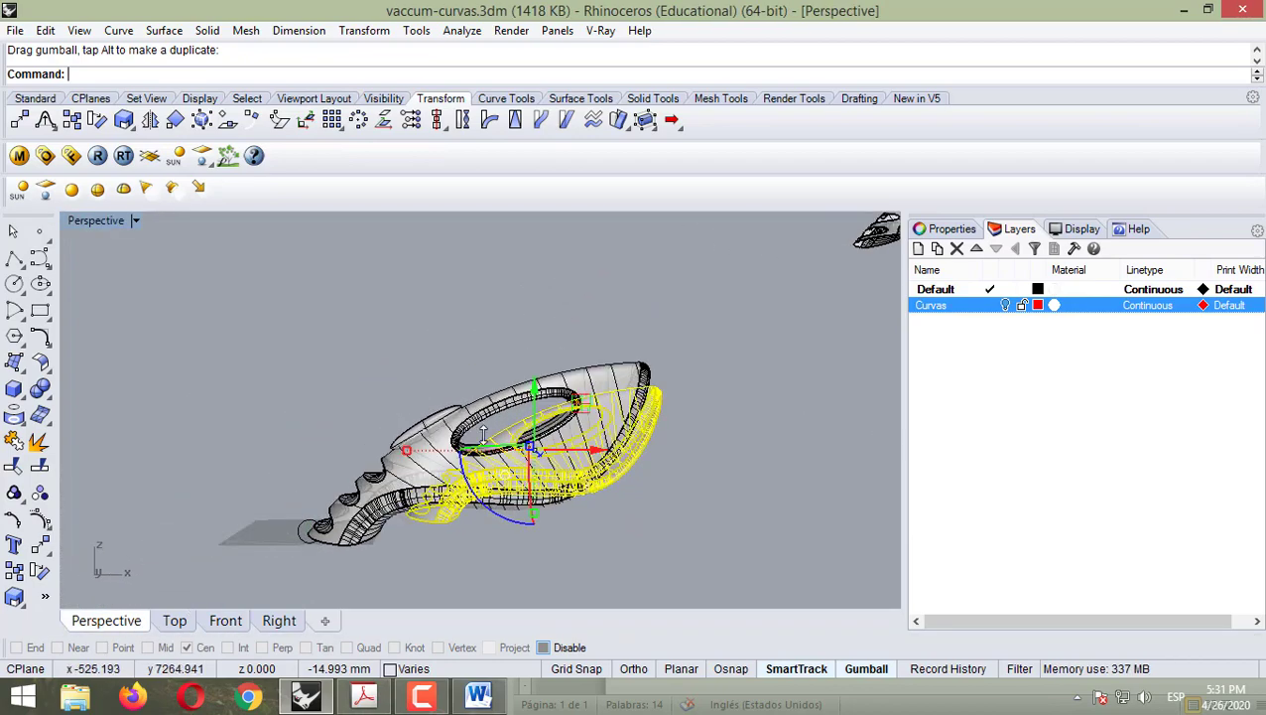
{"action": "right_click_drag", "start_coordinate": [640, 467], "coordinate": [487, 398]}
{"action": "scroll", "coordinate": [486, 404], "scroll_direction": "down", "scroll_amount": 2}
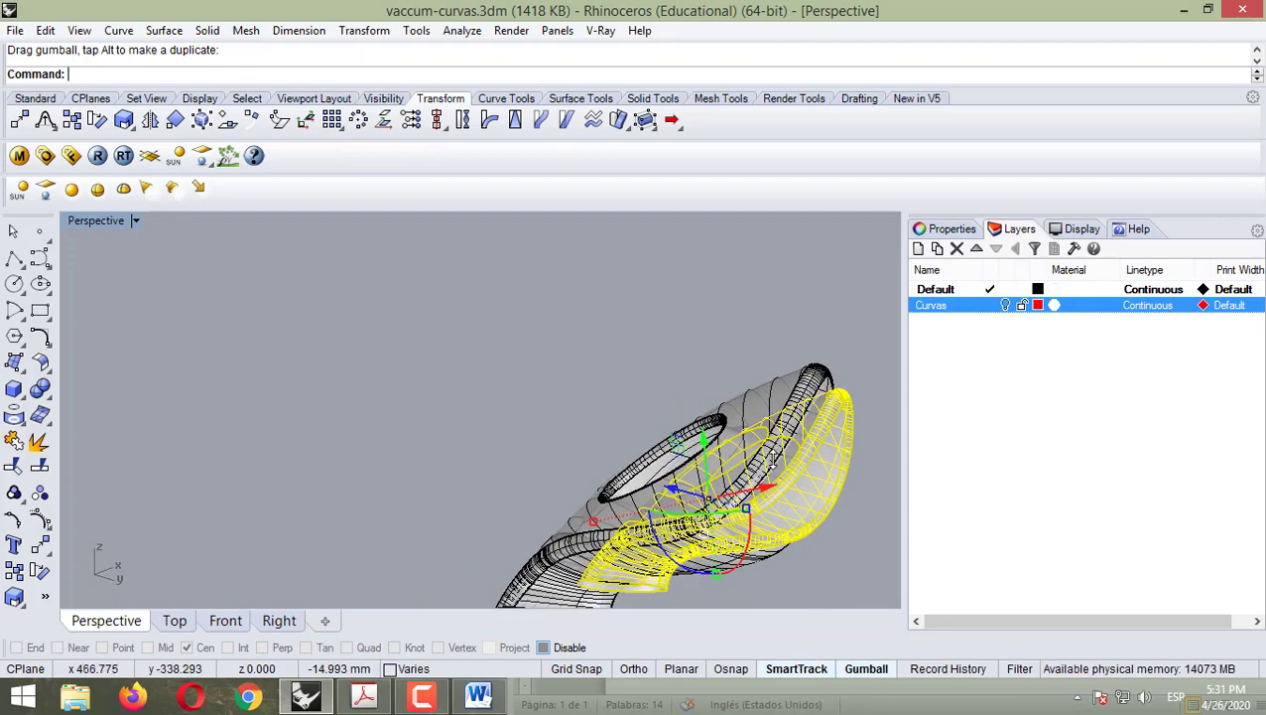
{"action": "scroll", "coordinate": [764, 486], "scroll_direction": "down", "scroll_amount": 2}
{"action": "scroll", "coordinate": [650, 427], "scroll_direction": "up", "scroll_amount": 8}
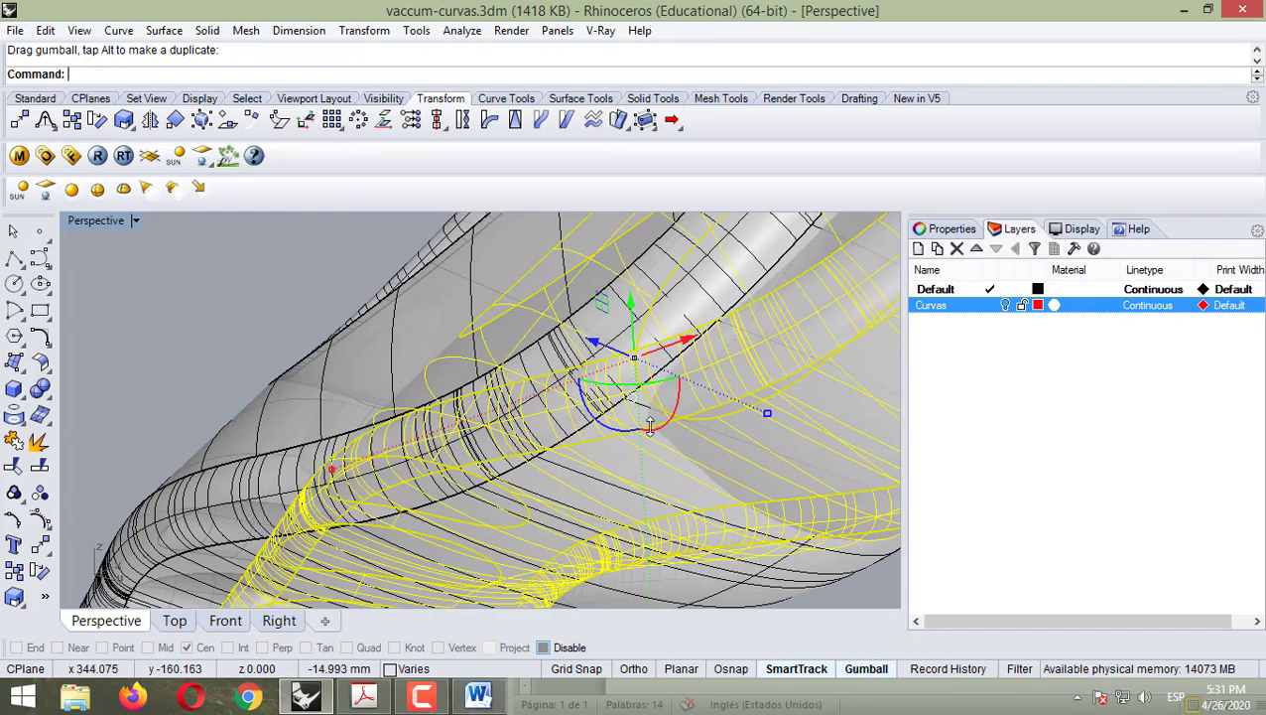
- Set the perspective view to Rendered display and examine the overlap of the scaled copy and body from several angles
{"action": "left_click", "coordinate": [136, 220]}
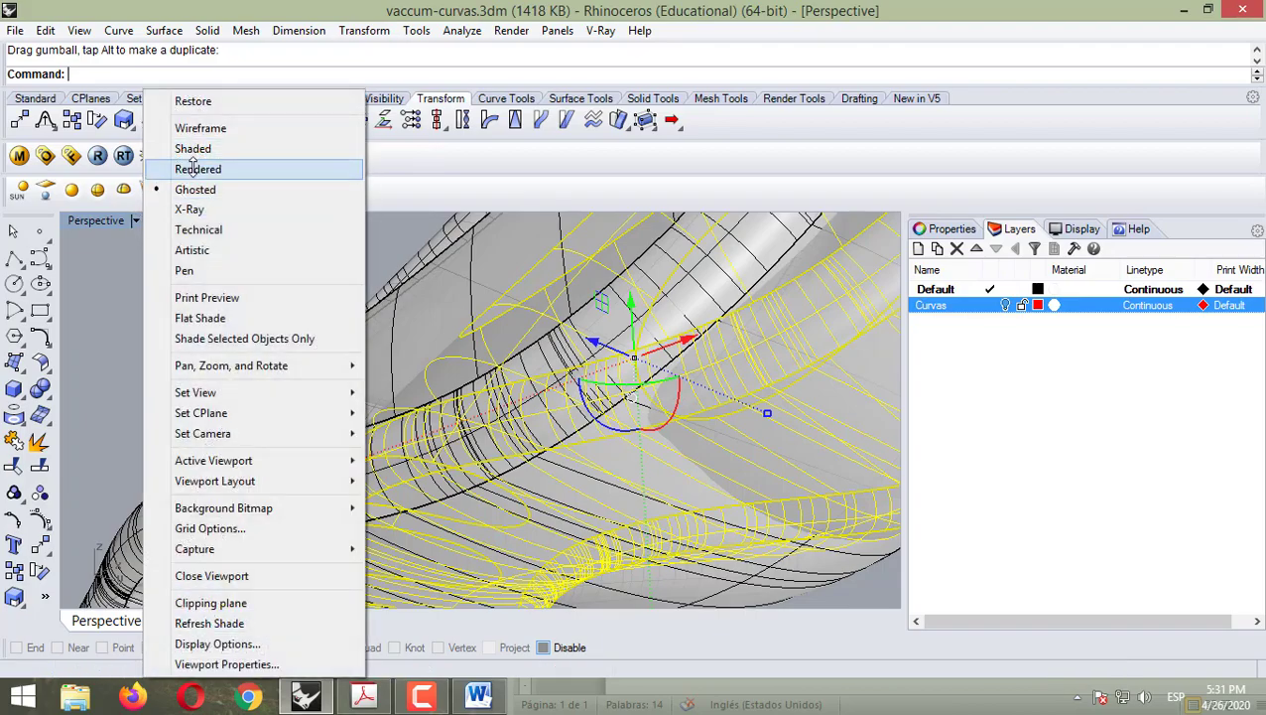
{"action": "left_click", "coordinate": [198, 169]}
{"action": "right_click_drag", "start_coordinate": [470, 362], "coordinate": [633, 452]}
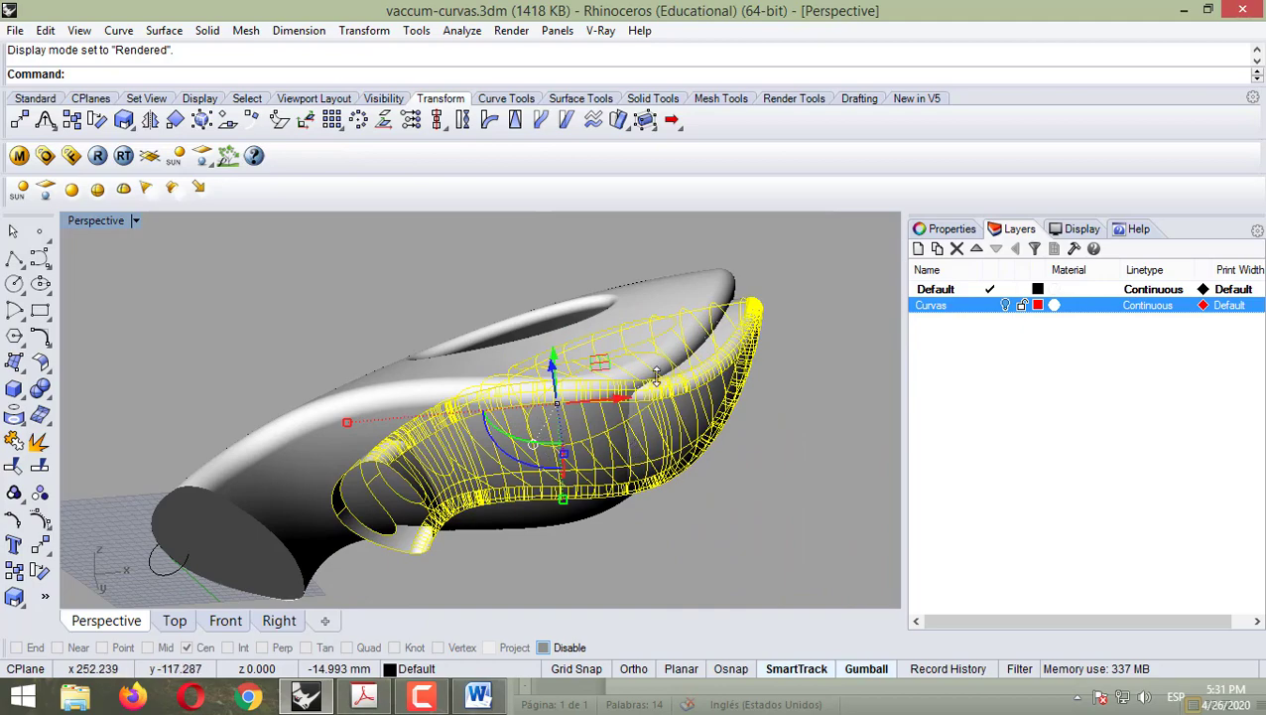
{"action": "right_click_drag", "start_coordinate": [730, 359], "coordinate": [394, 501]}
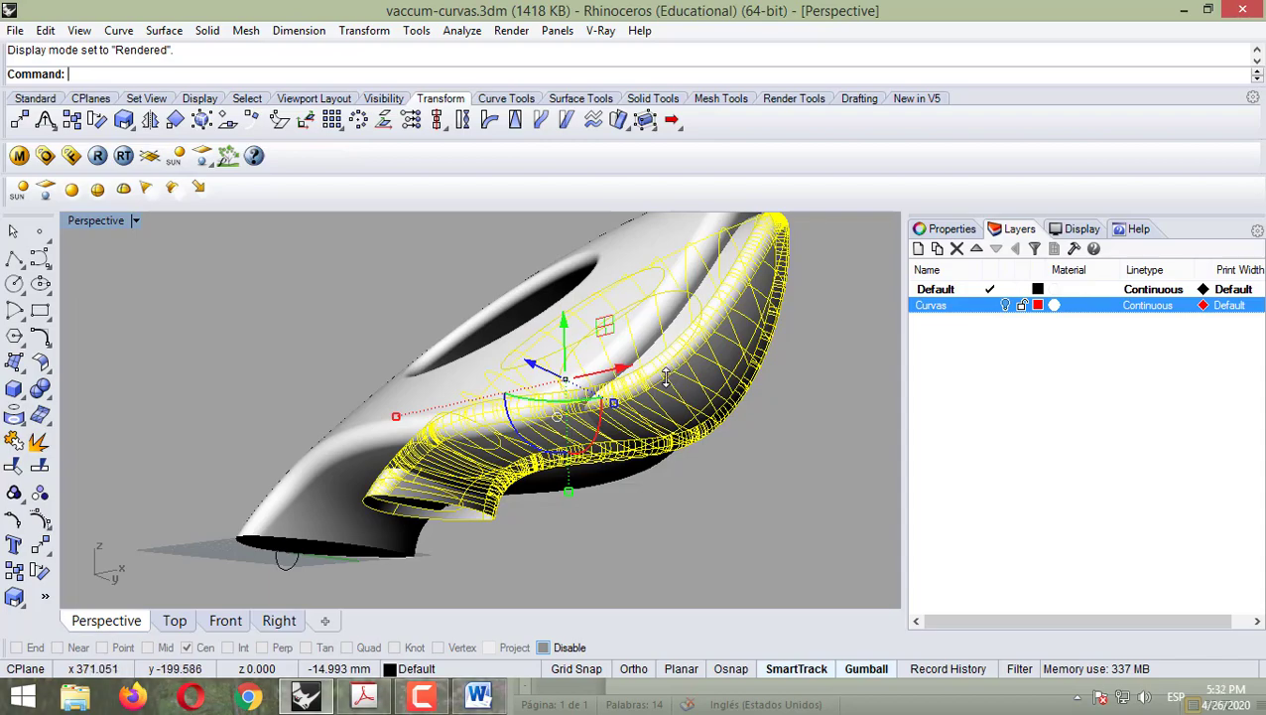
{"action": "right_click_drag", "start_coordinate": [616, 373], "coordinate": [672, 263]}
{"action": "right_click_drag", "start_coordinate": [658, 443], "coordinate": [621, 381]}
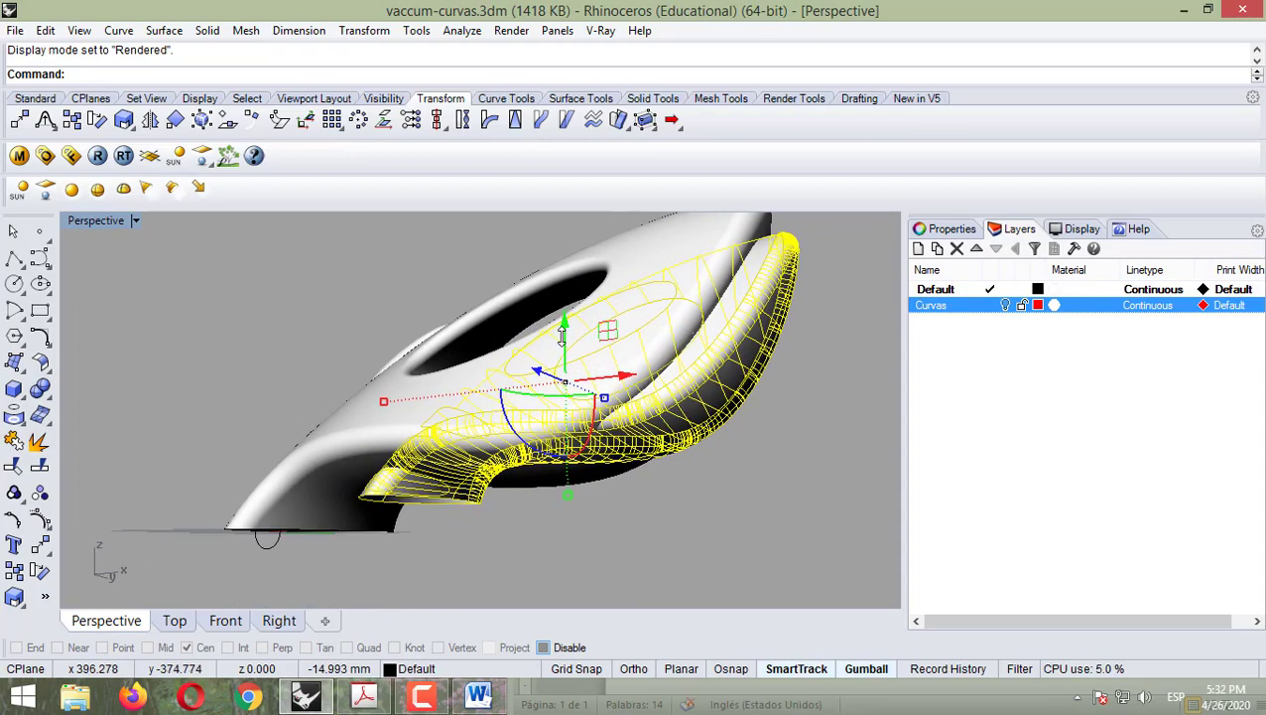
- Raise the scaled copy slightly and shift it about 1.8 mm along the body's length, checking the fit from the nozzle end
{"action": "left_click_drag", "start_coordinate": [562, 337], "coordinate": [566, 306]}
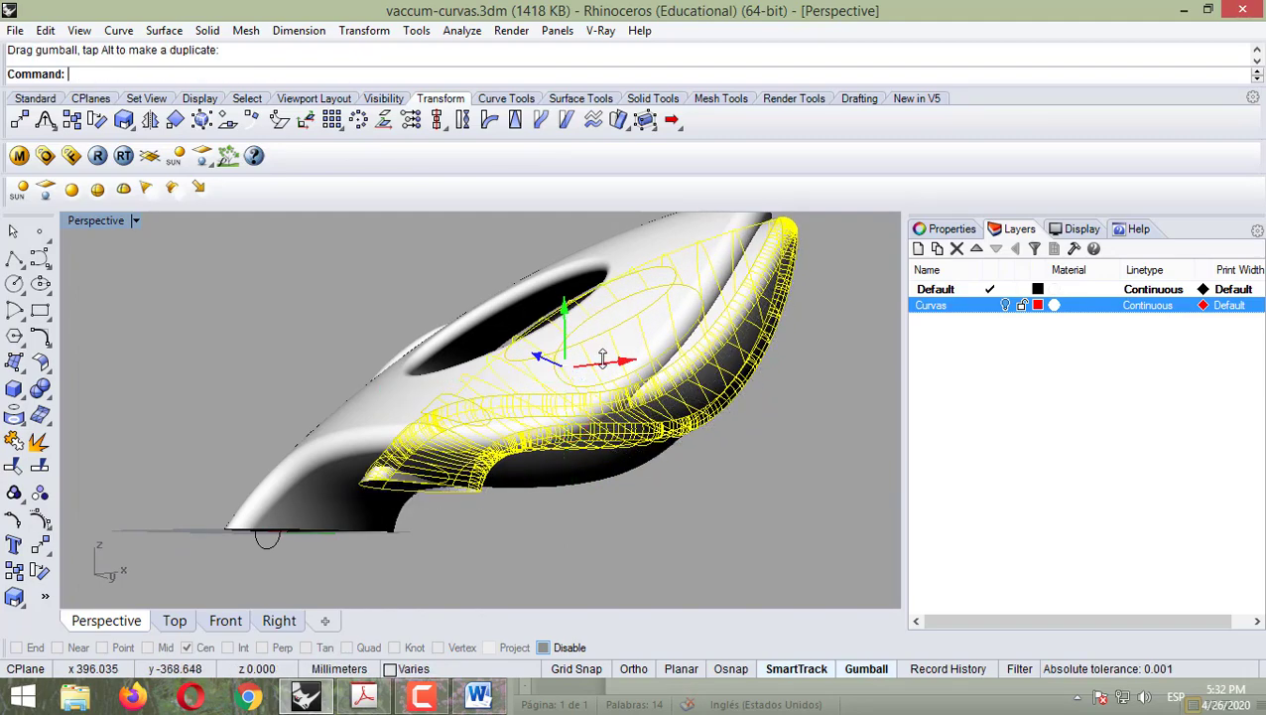
{"action": "left_click_drag", "start_coordinate": [598, 362], "coordinate": [779, 342]}
{"action": "right_click_drag", "start_coordinate": [779, 343], "coordinate": [234, 576]}
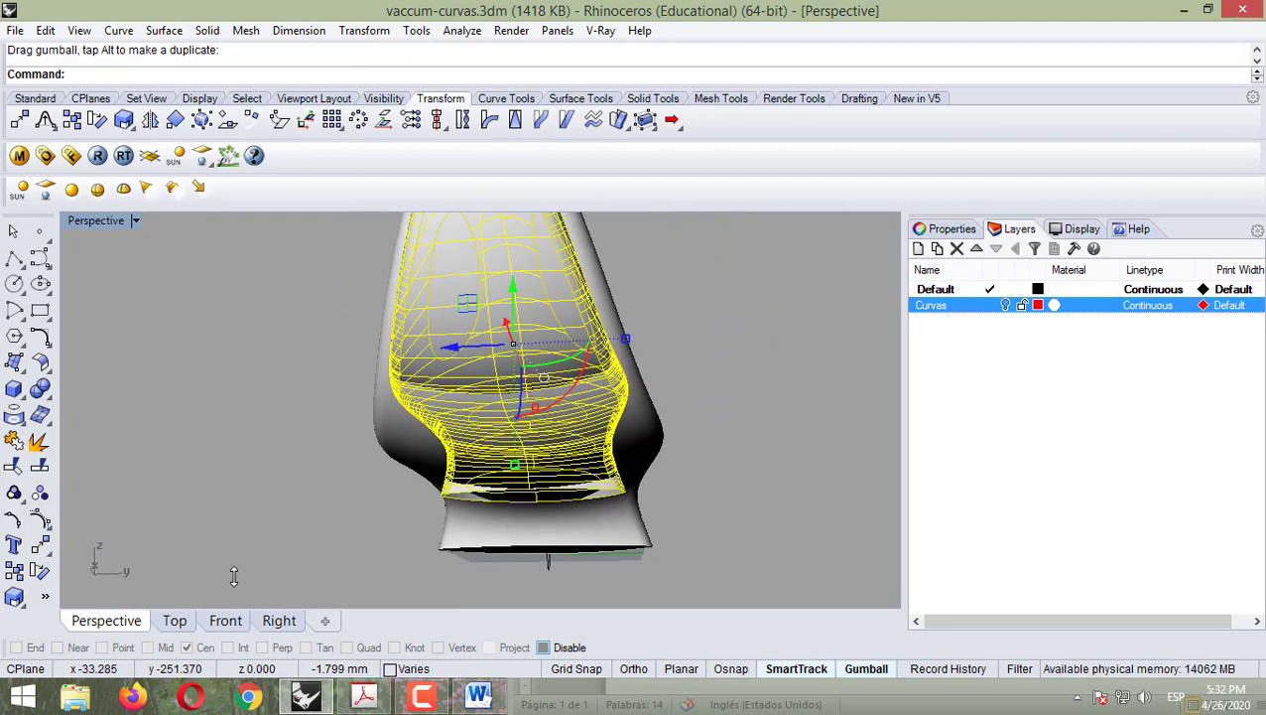
- Return the perspective view to Ghosted display and lower the scaled copy about 12.5 mm against the body
{"action": "left_click", "coordinate": [136, 221]}
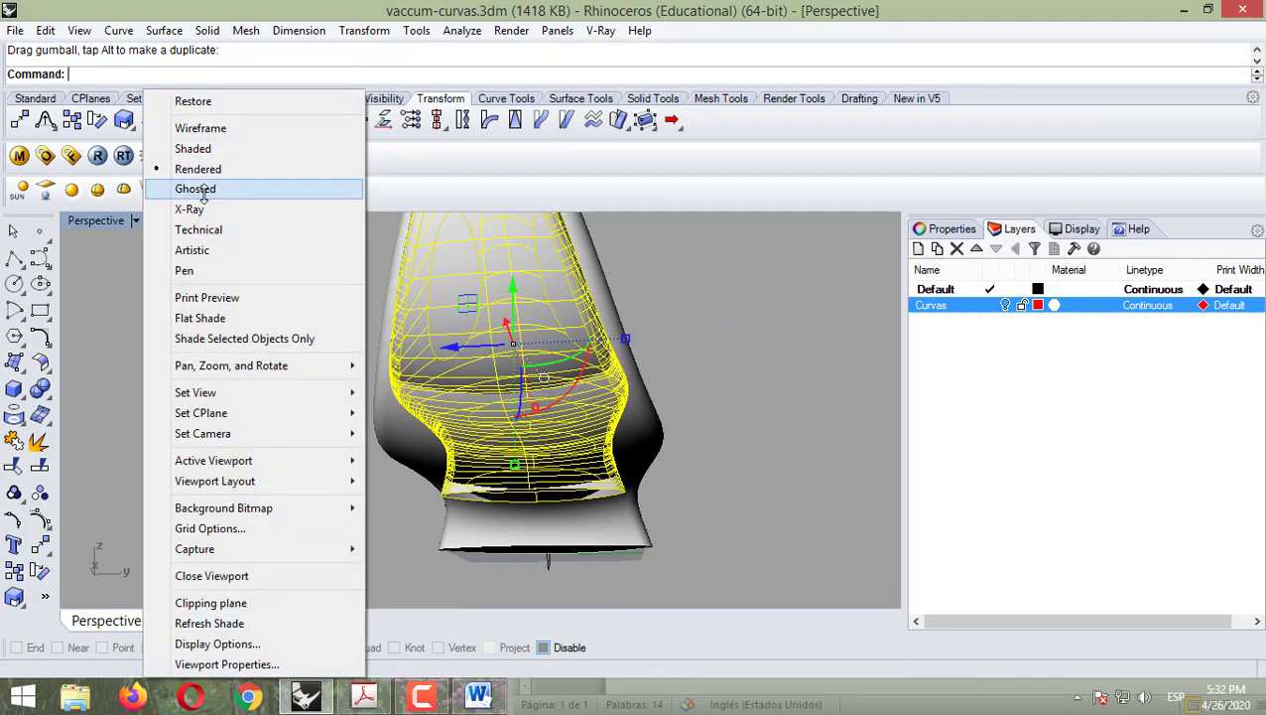
{"action": "left_click", "coordinate": [195, 188]}
{"action": "right_click_drag", "start_coordinate": [263, 334], "coordinate": [558, 326]}
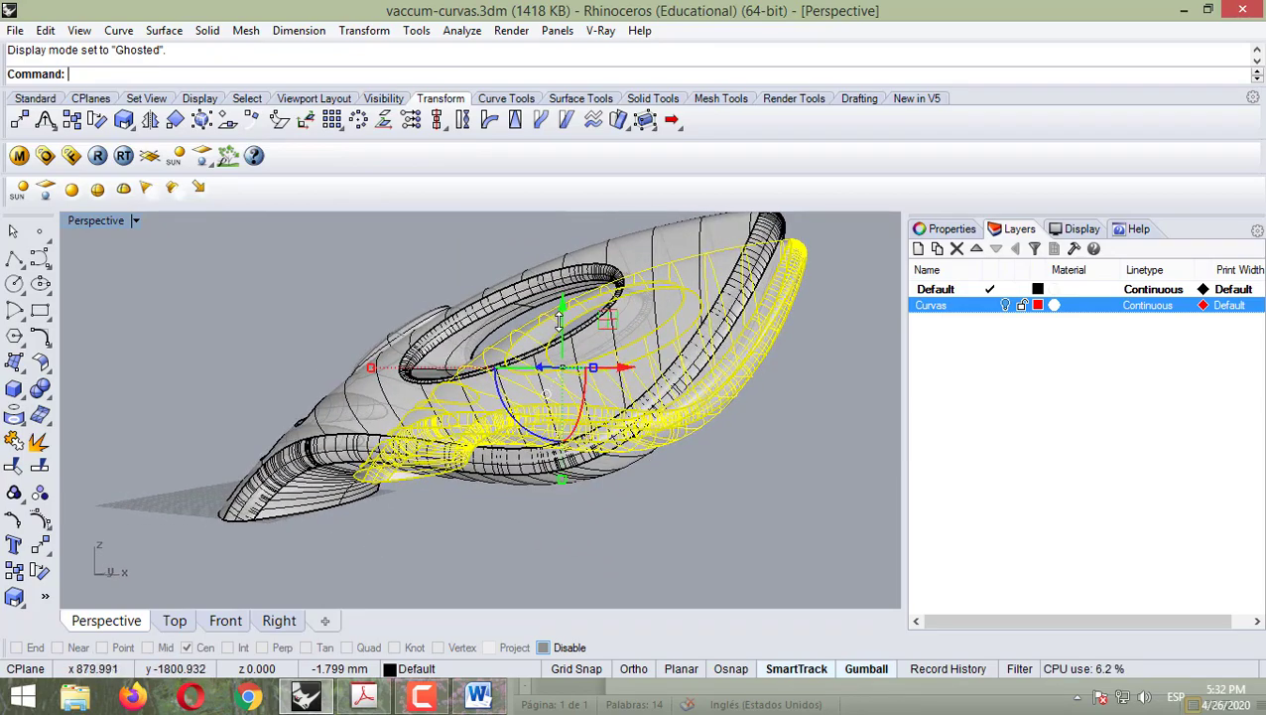
{"action": "left_click_drag", "start_coordinate": [558, 321], "coordinate": [561, 371]}
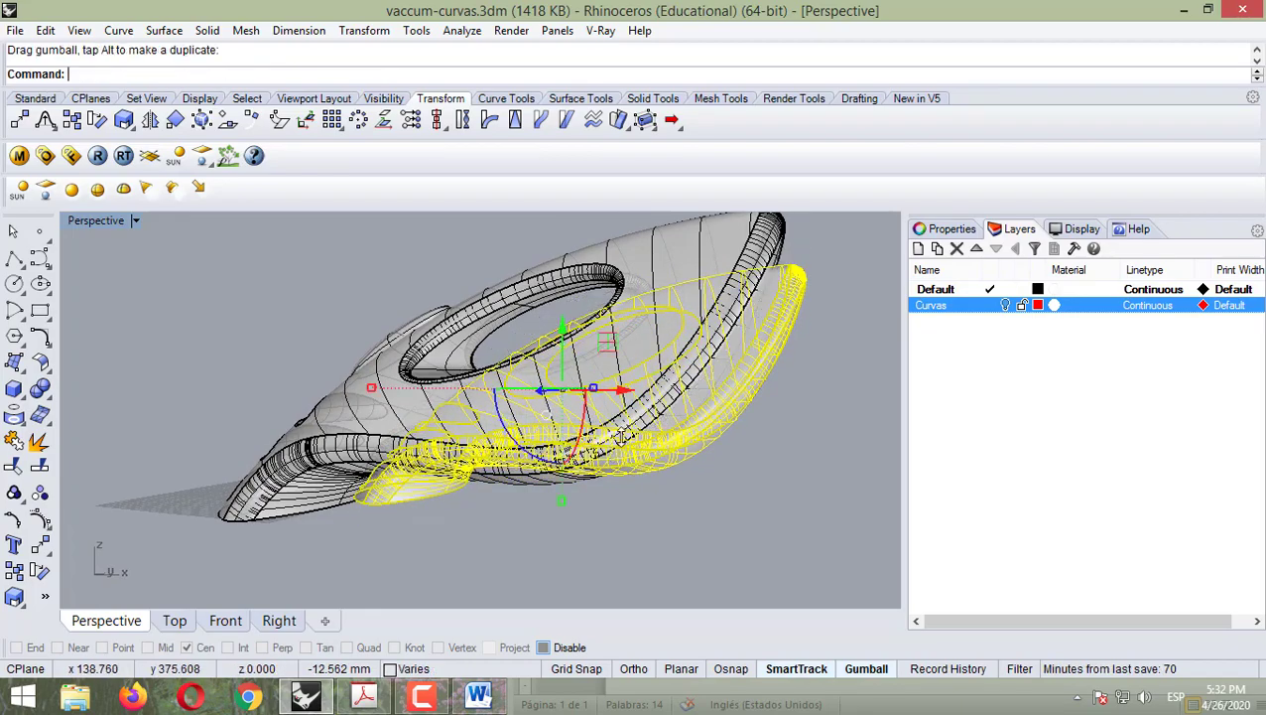
- Examine where the body and scaled copy intersect by selecting their surfaces individually, and bring up the surface editing tools
{"action": "right_click_drag", "start_coordinate": [622, 437], "coordinate": [636, 349]}
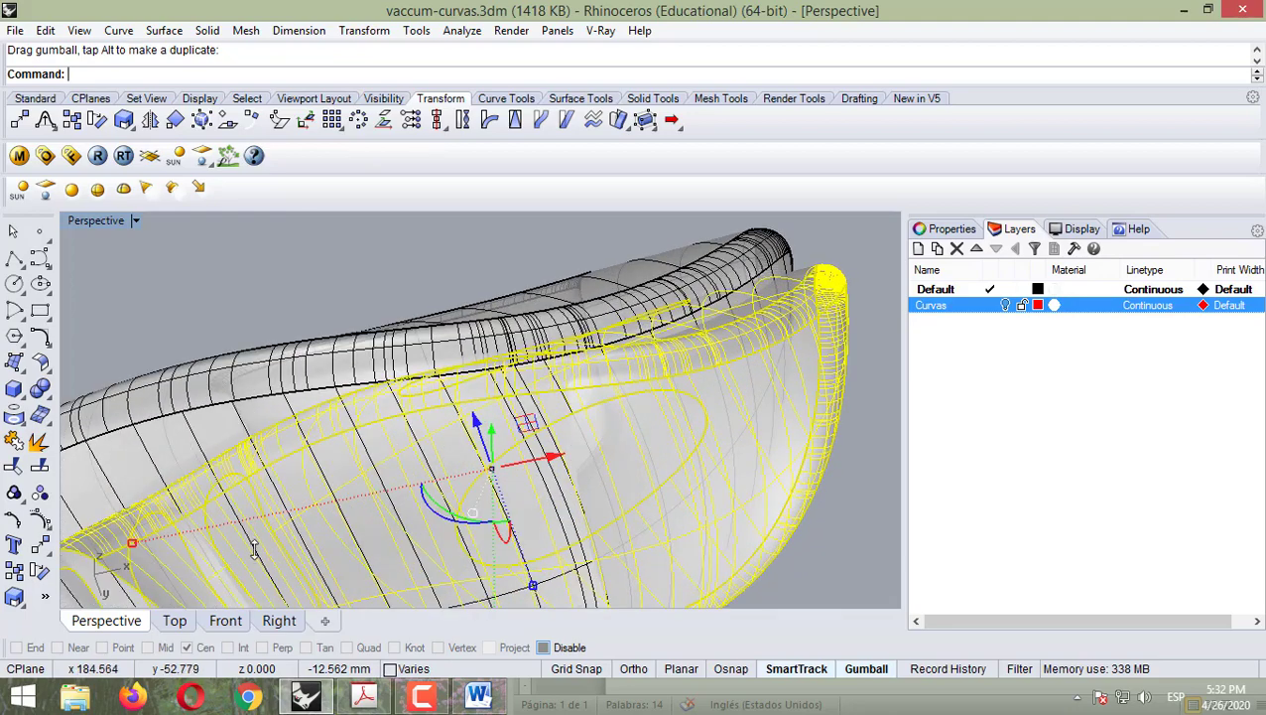
{"action": "key", "text": "Escape"}
{"action": "right_click_drag", "start_coordinate": [539, 453], "coordinate": [488, 489], "text": "ctrl"}
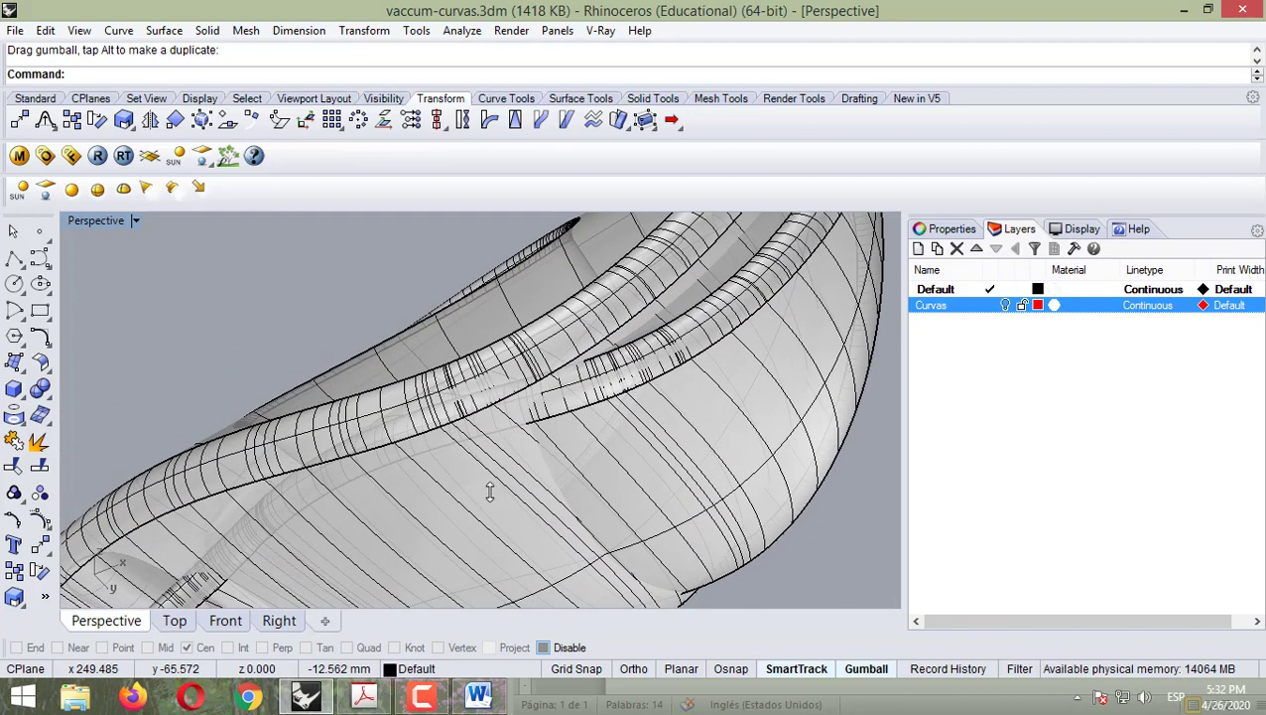
{"action": "left_click", "coordinate": [191, 526]}
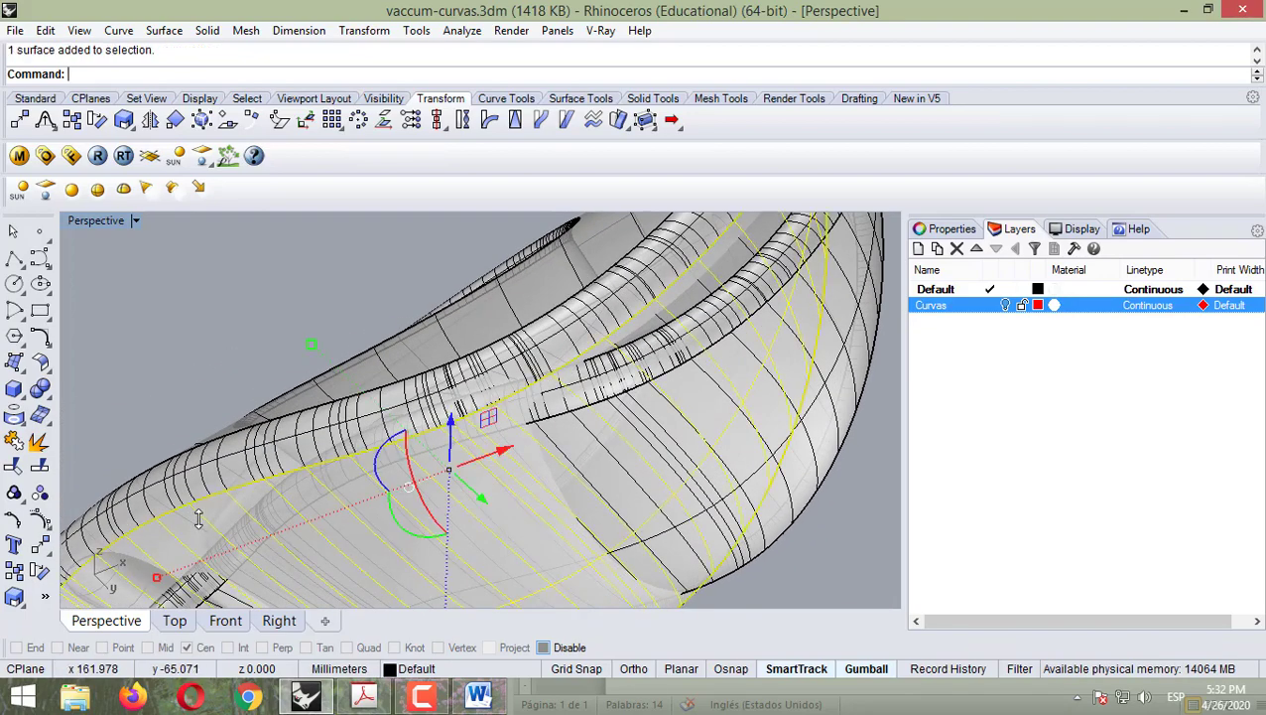
{"action": "right_click_drag", "start_coordinate": [601, 383], "coordinate": [644, 348]}
{"action": "right_click_drag", "start_coordinate": [653, 402], "coordinate": [652, 401]}
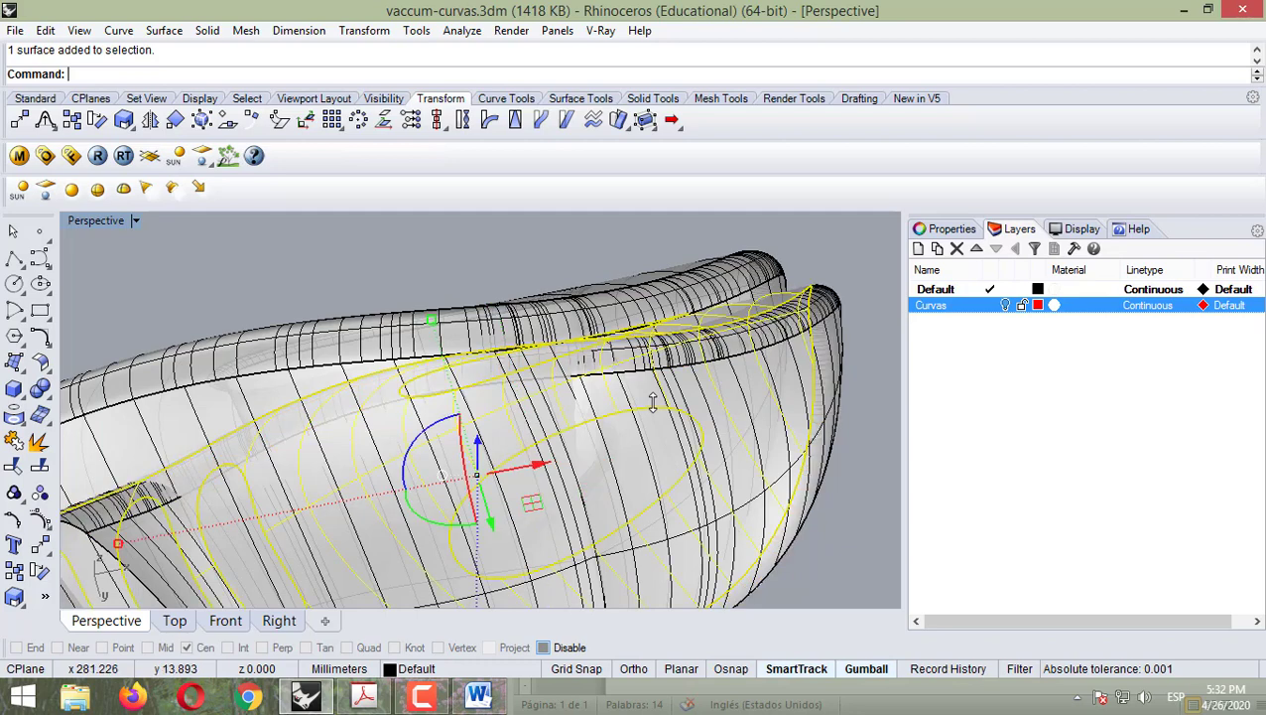
{"action": "right_click_drag", "start_coordinate": [521, 253], "coordinate": [626, 311]}
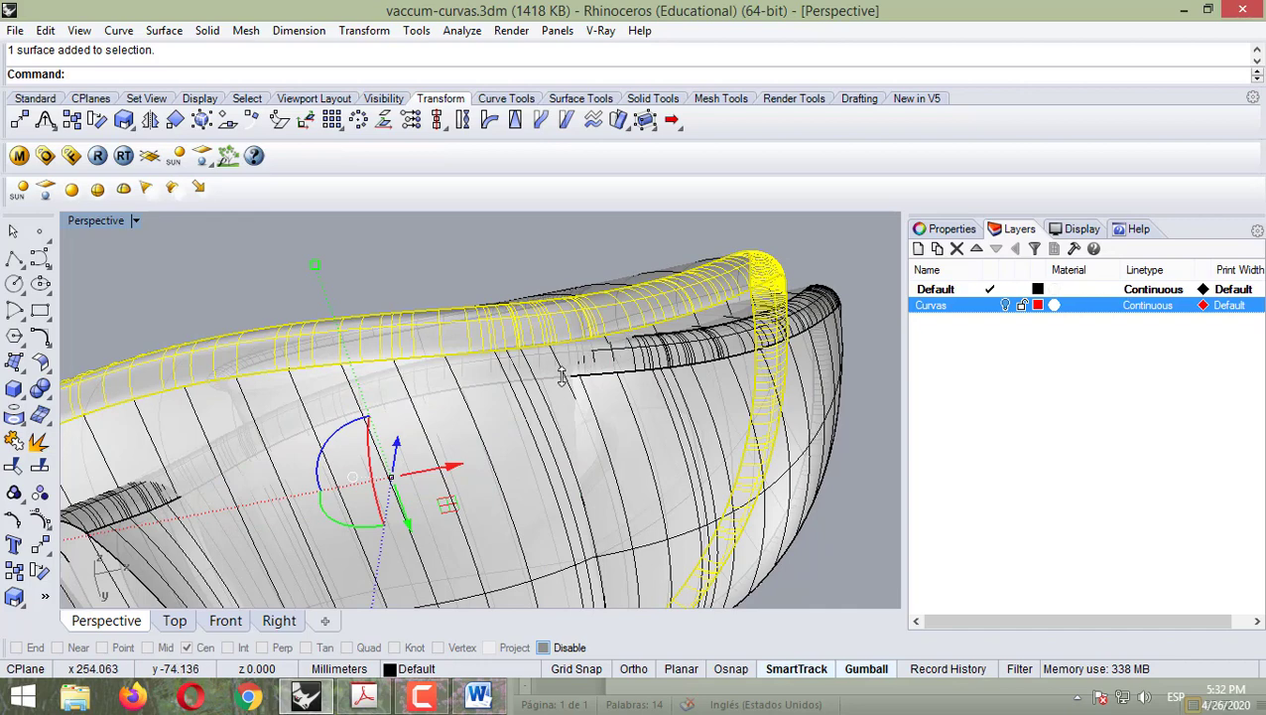
{"action": "key", "text": "Escape"}
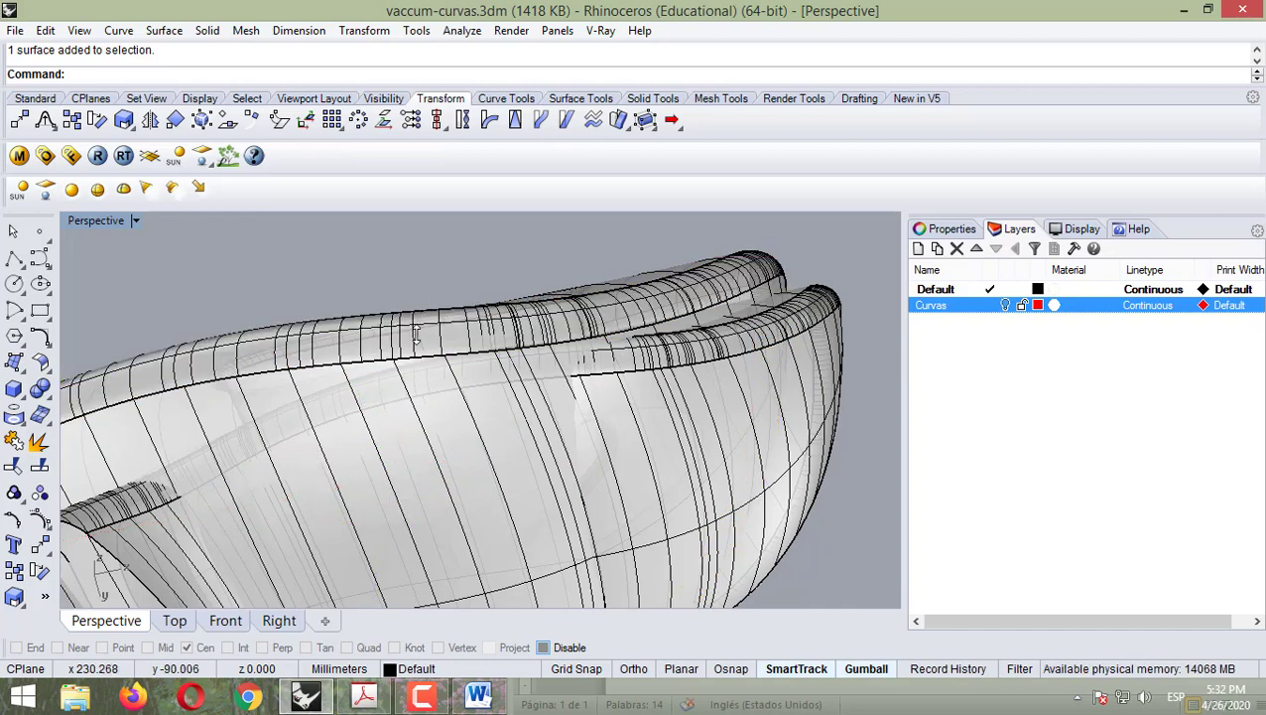
{"action": "left_click", "coordinate": [514, 390]}
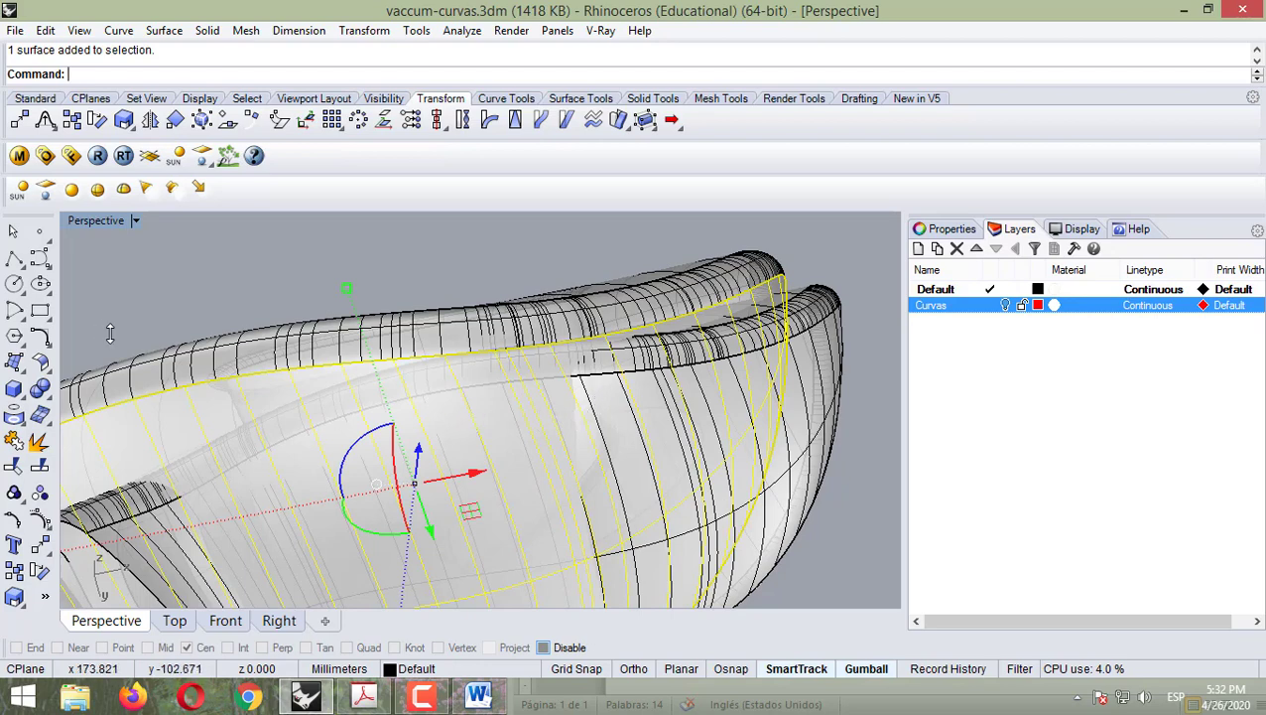
{"action": "key", "text": "Escape"}
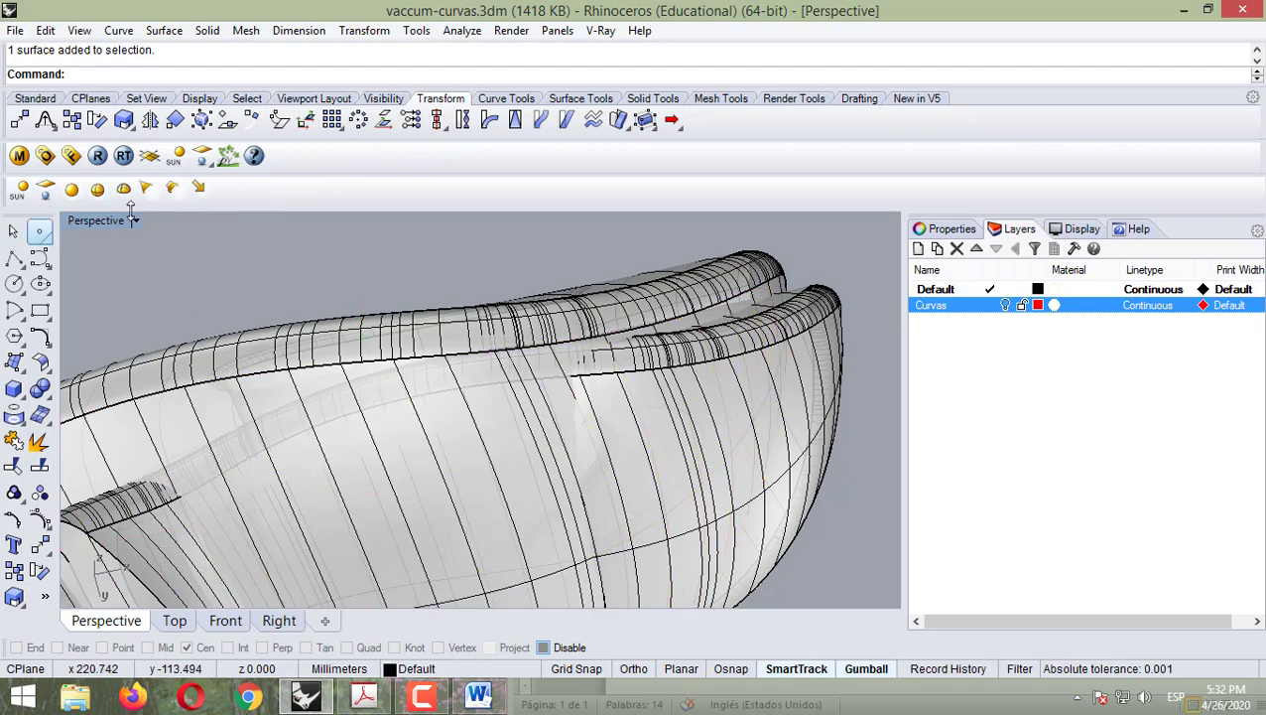
{"action": "left_click", "coordinate": [559, 98]}
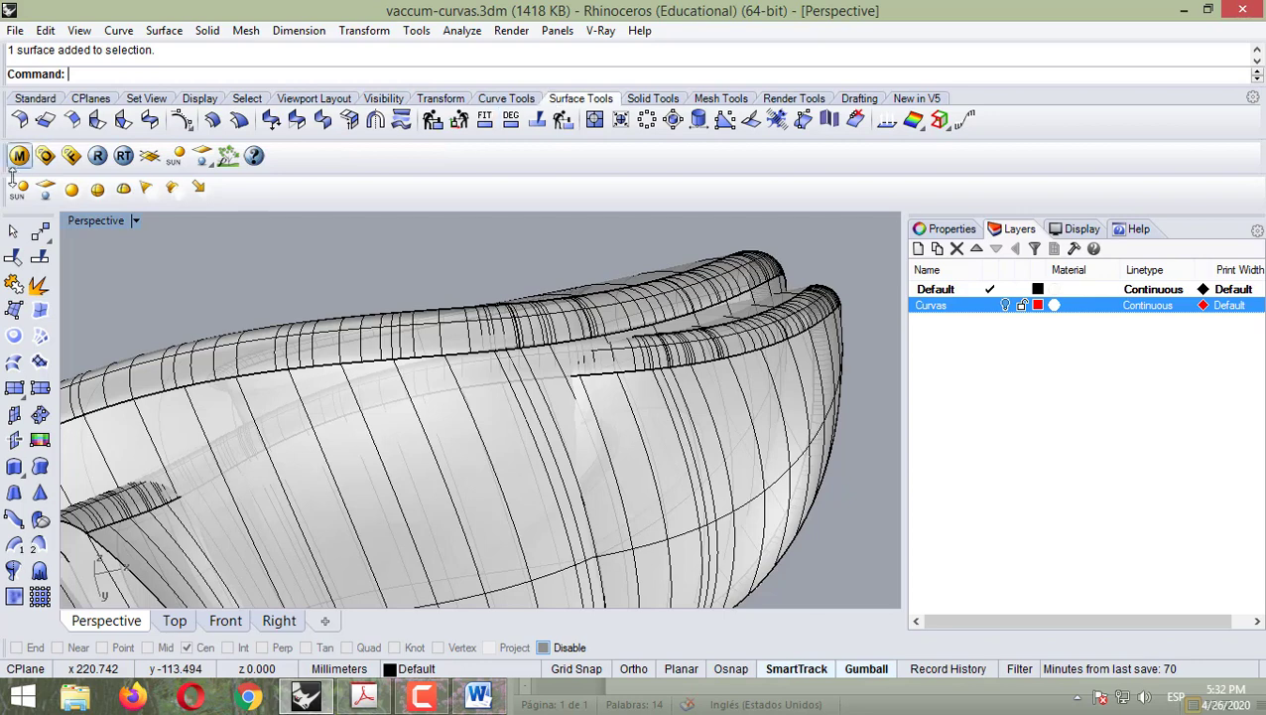
- Using the body's lower side surface as the cutter, trim the scaled copy's lower surface and near-side edge band at the neck inside the body
{"action": "left_click", "coordinate": [13, 258]}
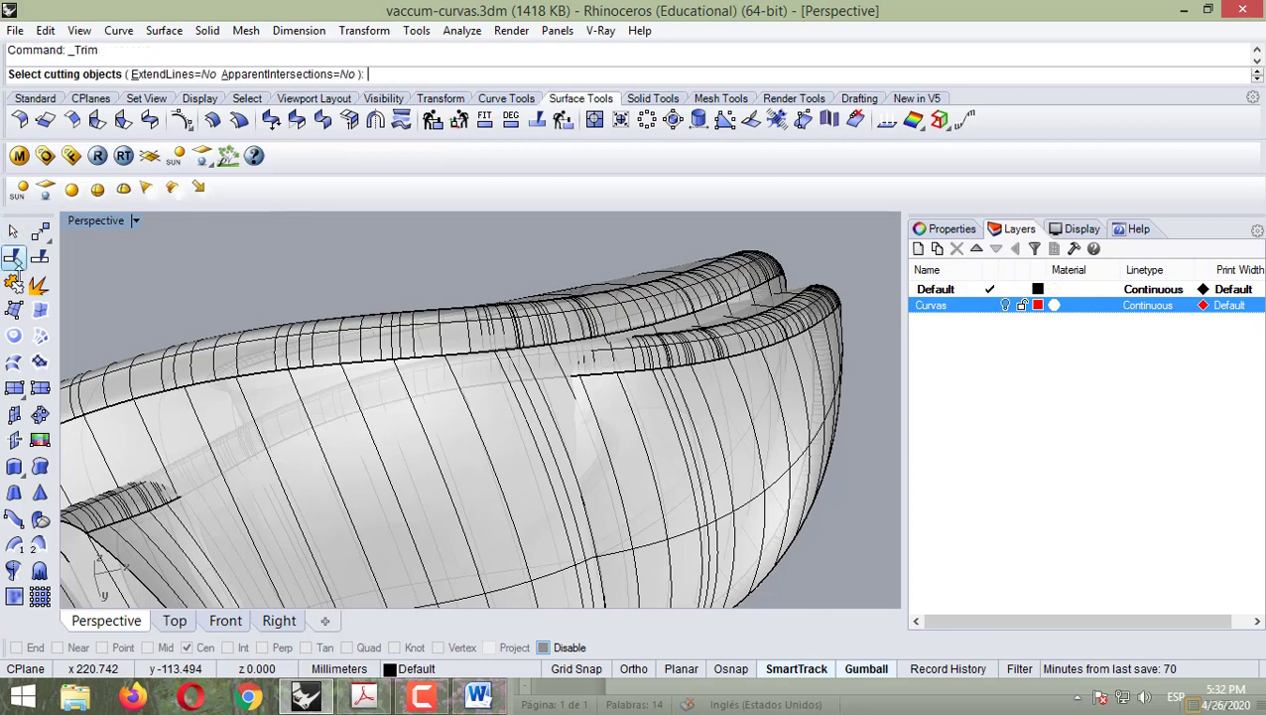
{"action": "left_click", "coordinate": [288, 393]}
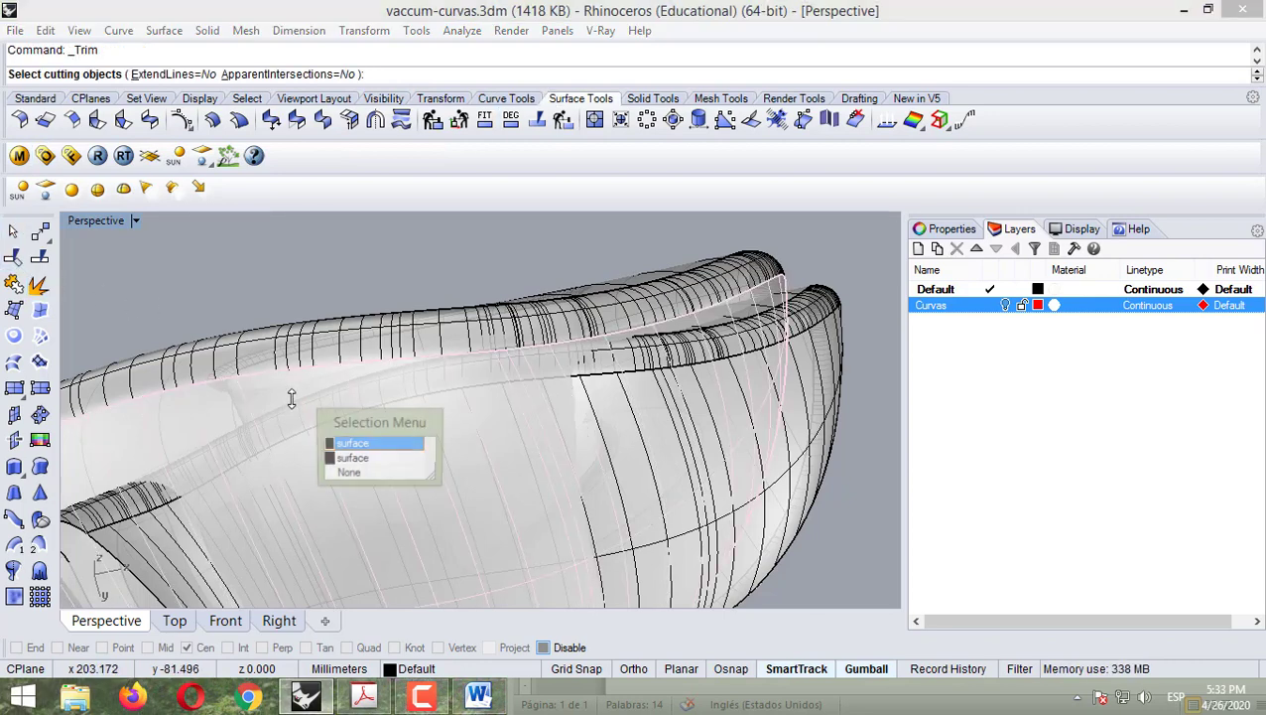
{"action": "left_click", "coordinate": [349, 443]}
{"action": "key", "text": "Return"}
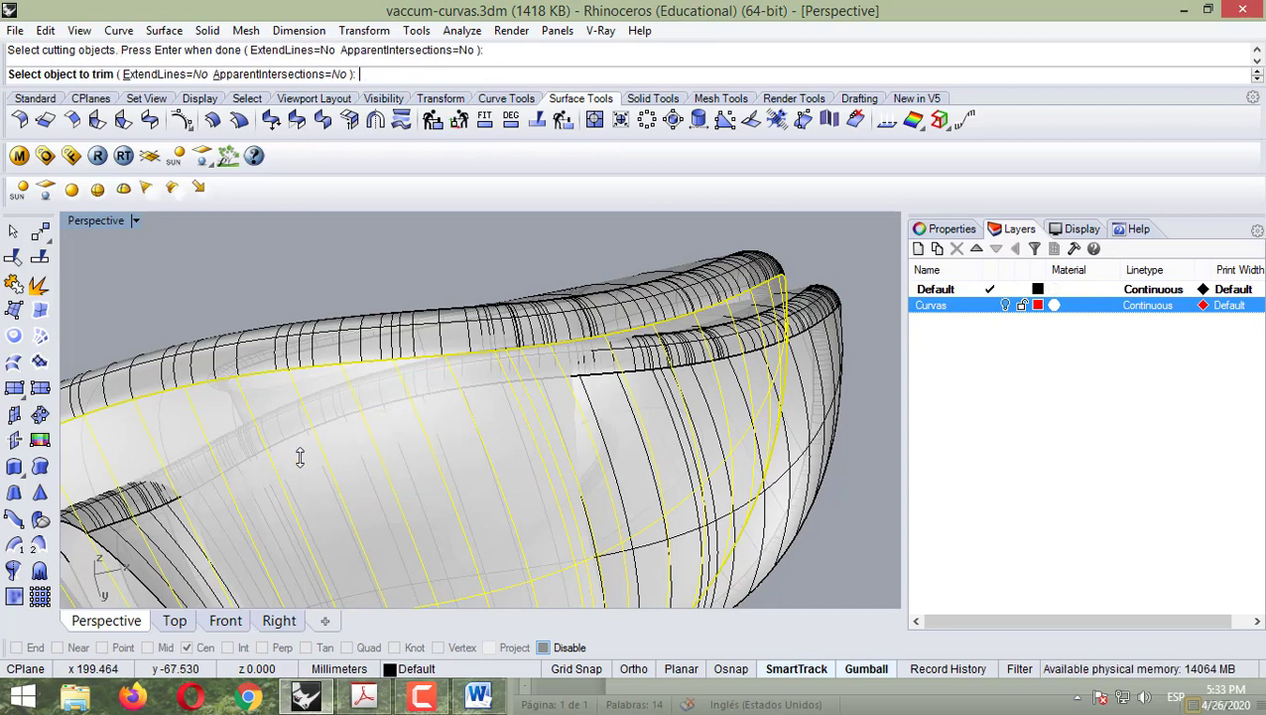
{"action": "left_click", "coordinate": [120, 546]}
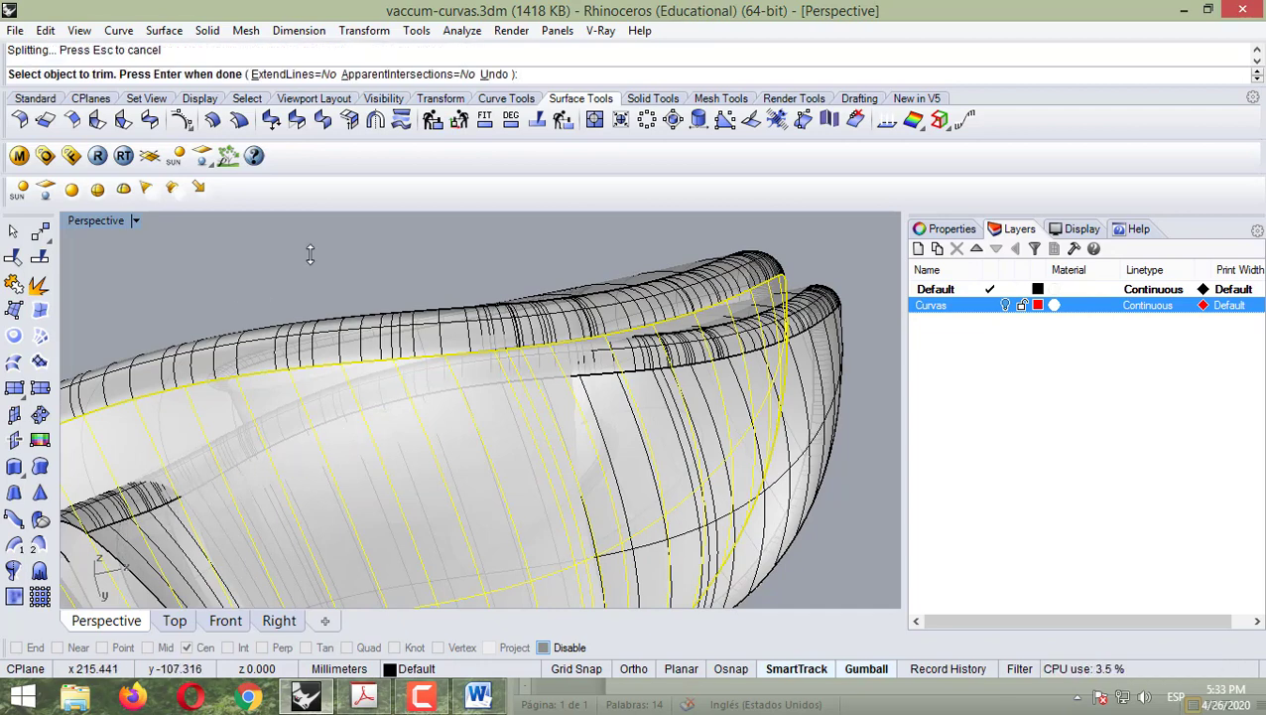
{"action": "left_click", "coordinate": [493, 73]}
{"action": "scroll", "coordinate": [258, 369], "scroll_direction": "down", "scroll_amount": 5}
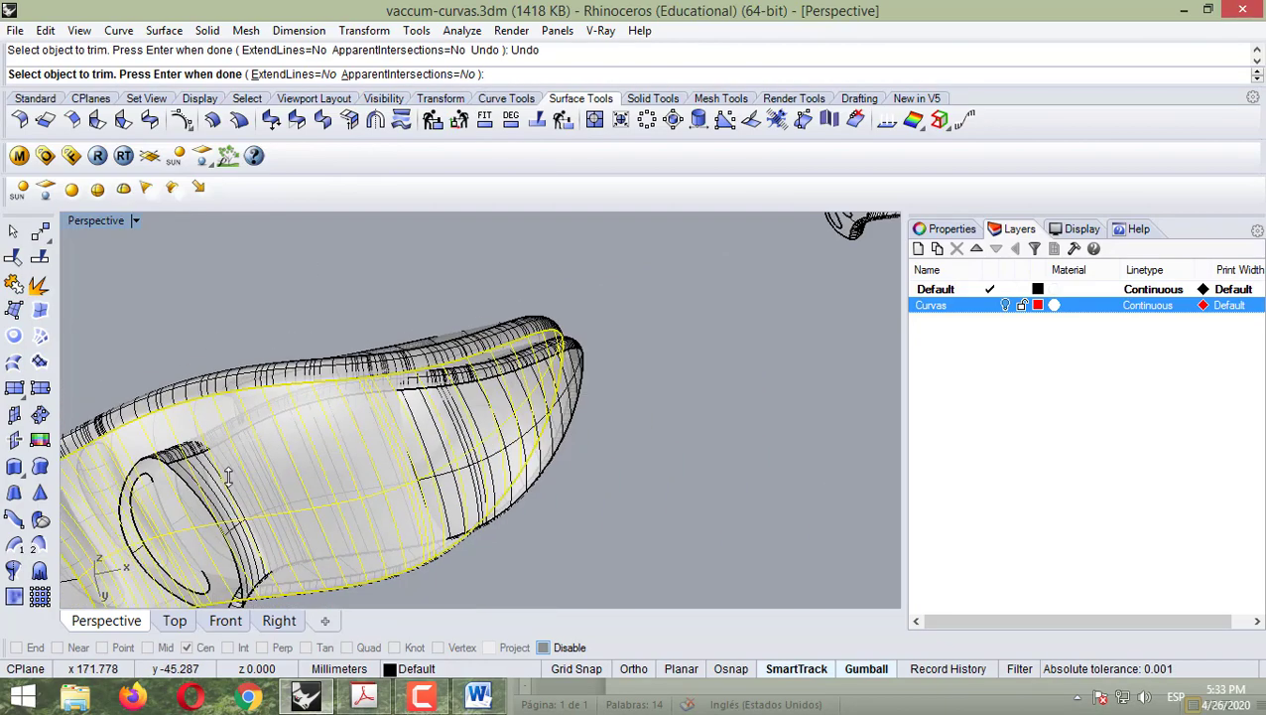
{"action": "scroll", "coordinate": [268, 534], "scroll_direction": "up", "scroll_amount": 3}
{"action": "scroll", "coordinate": [268, 534], "scroll_direction": "up", "scroll_amount": 8}
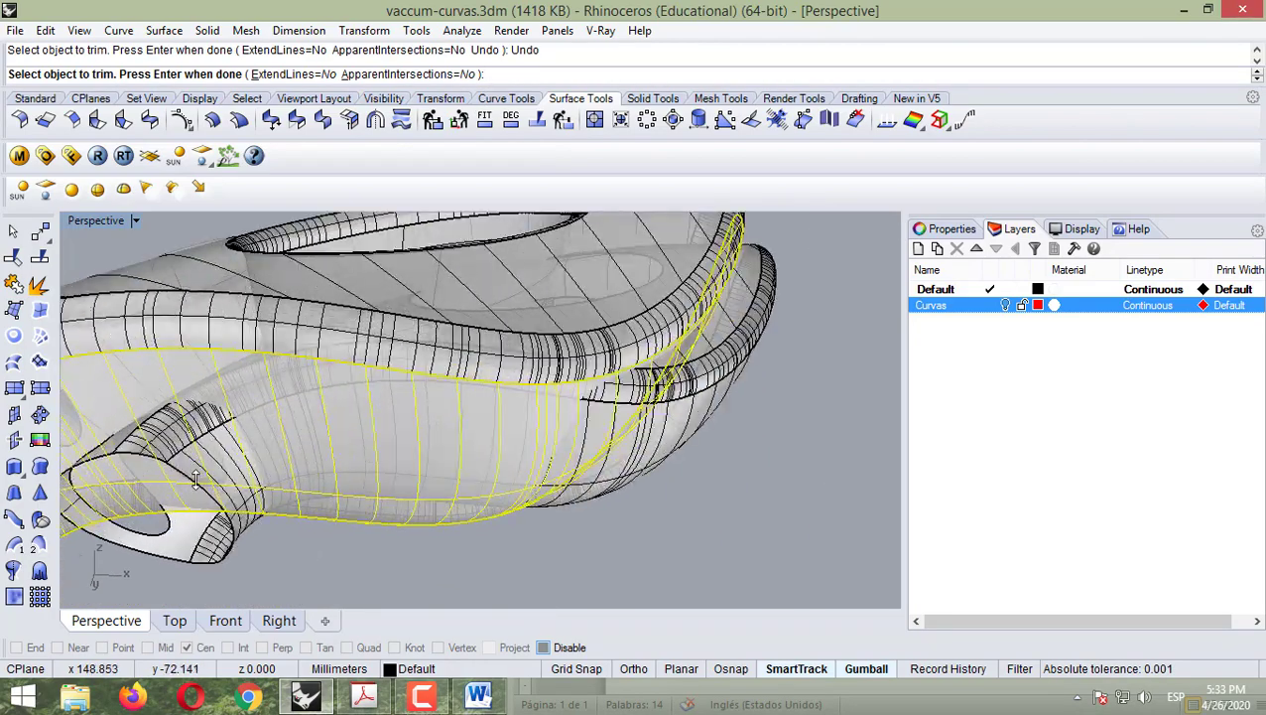
{"action": "left_click", "coordinate": [193, 427]}
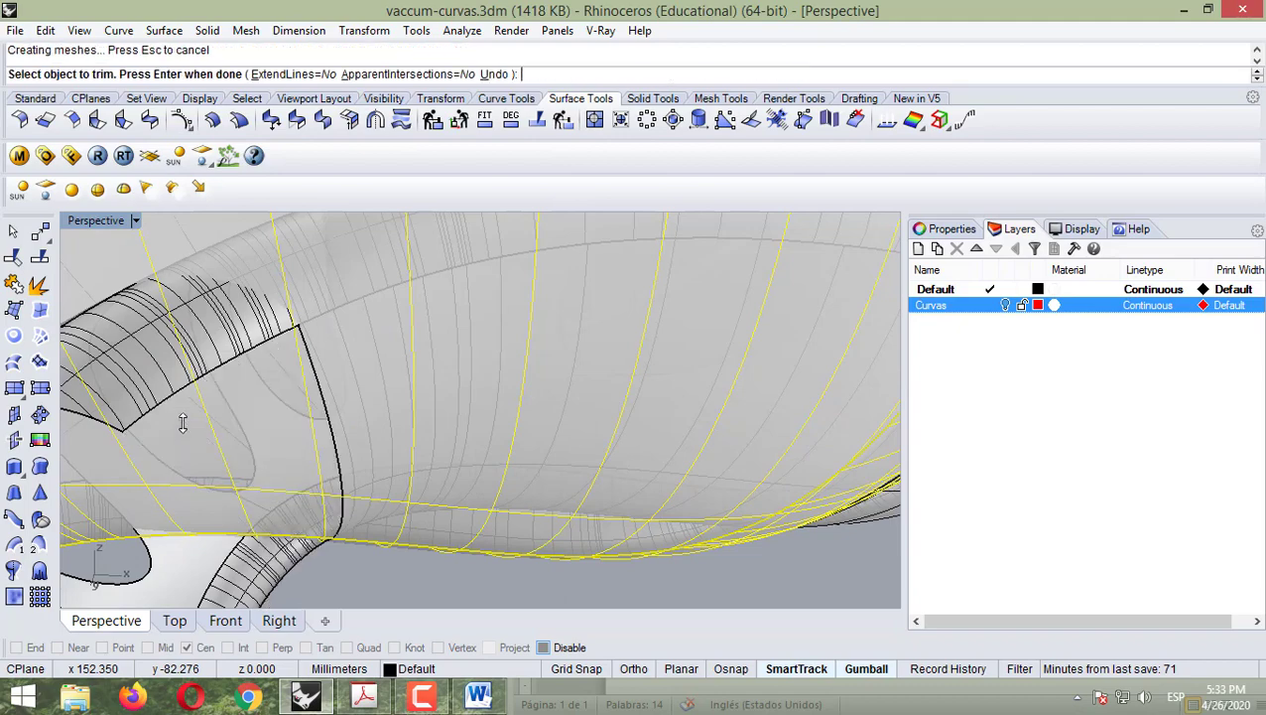
{"action": "left_click", "coordinate": [158, 368]}
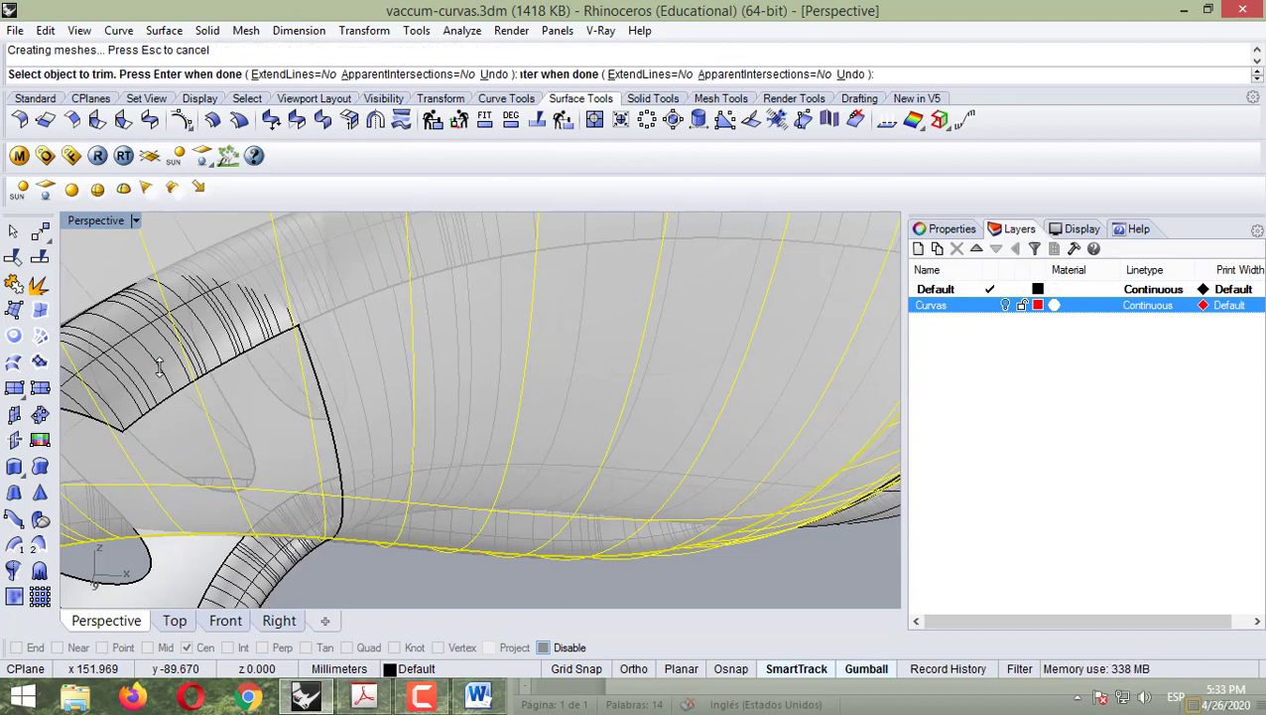
- Trim off the scaled copy's leftover neck piece and its edge band on the opposite side of the body, and finish the trim
{"action": "right_click_drag", "start_coordinate": [278, 595], "coordinate": [302, 588]}
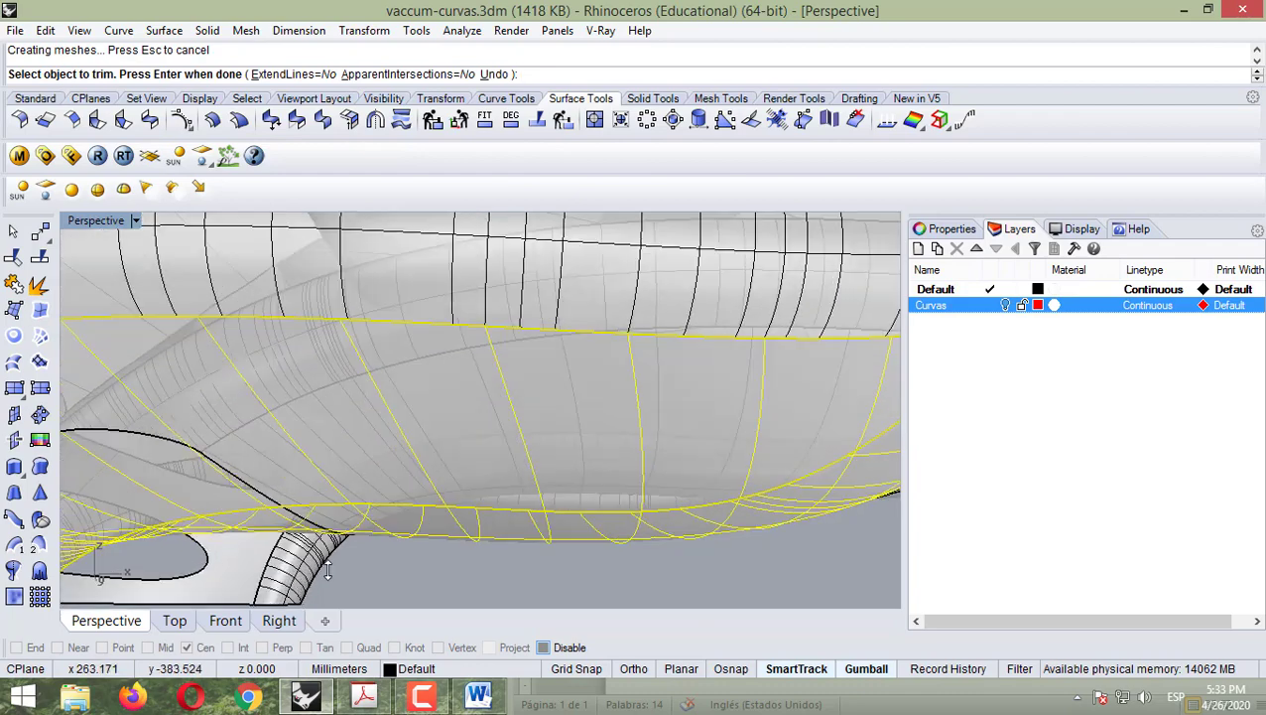
{"action": "left_click", "coordinate": [254, 561]}
{"action": "scroll", "coordinate": [293, 559], "scroll_direction": "down", "scroll_amount": 5}
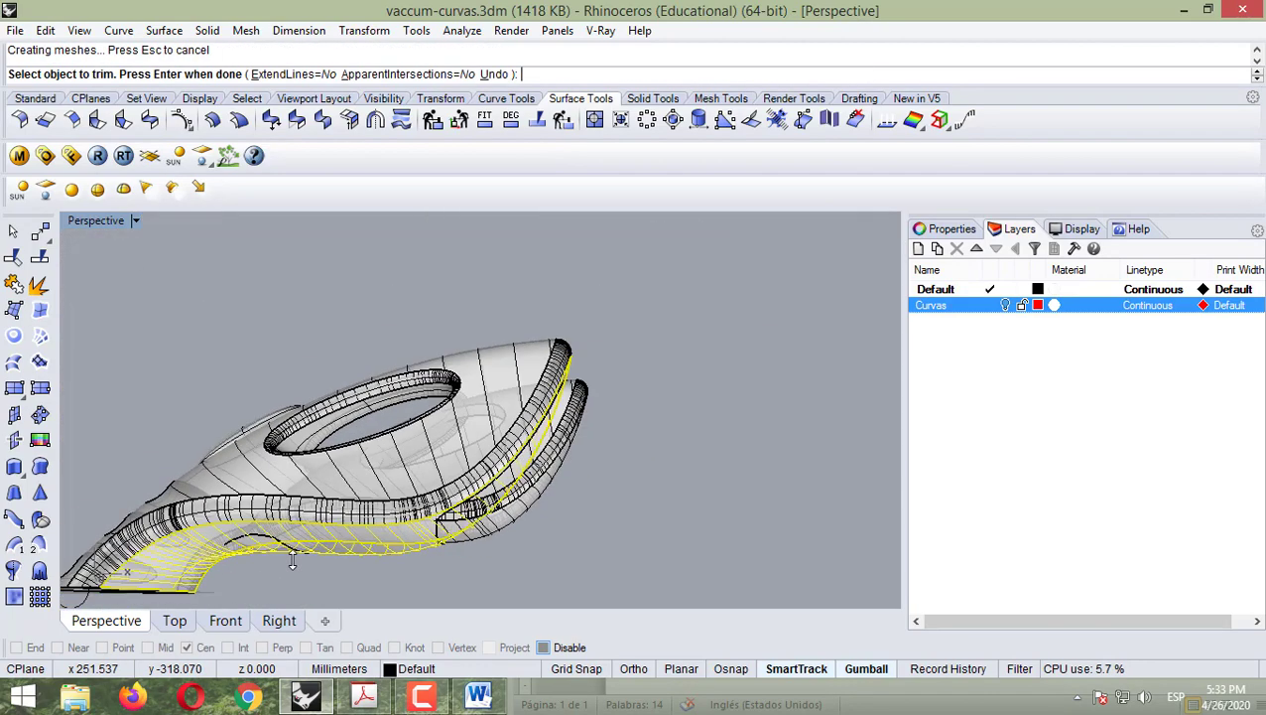
{"action": "scroll", "coordinate": [354, 533], "scroll_direction": "up", "scroll_amount": 6}
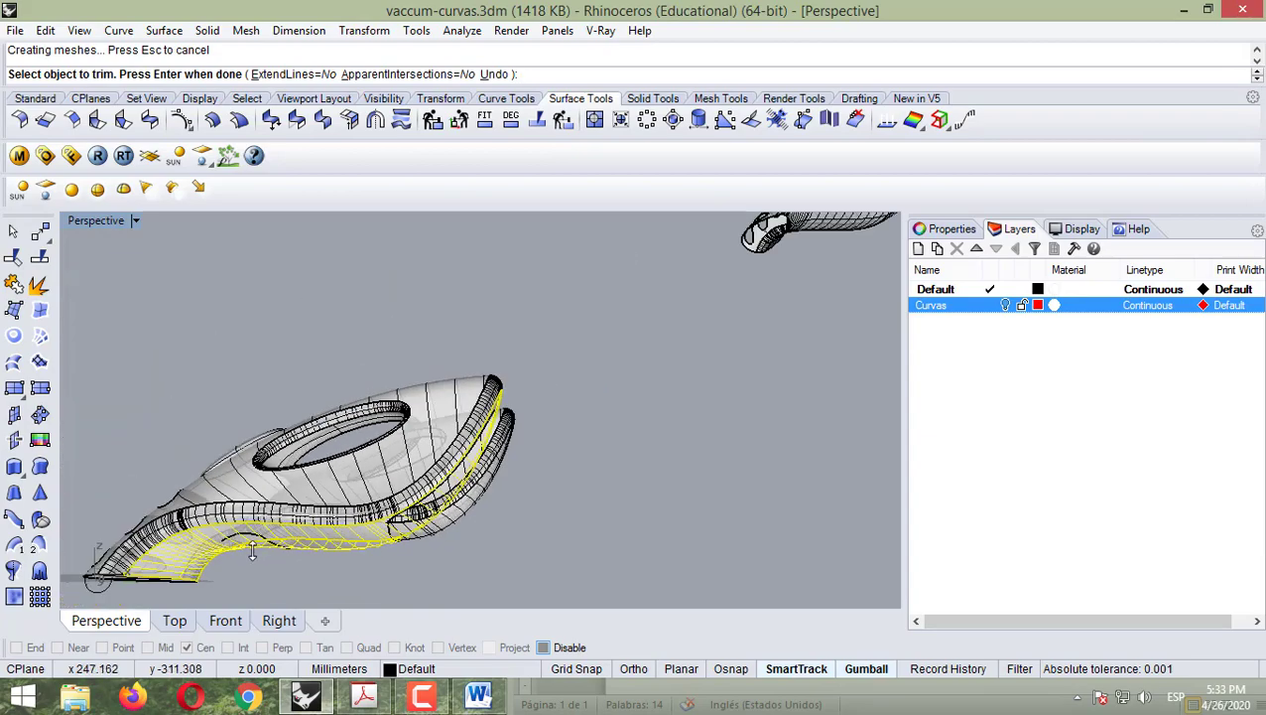
{"action": "right_click_drag", "start_coordinate": [333, 526], "coordinate": [316, 497]}
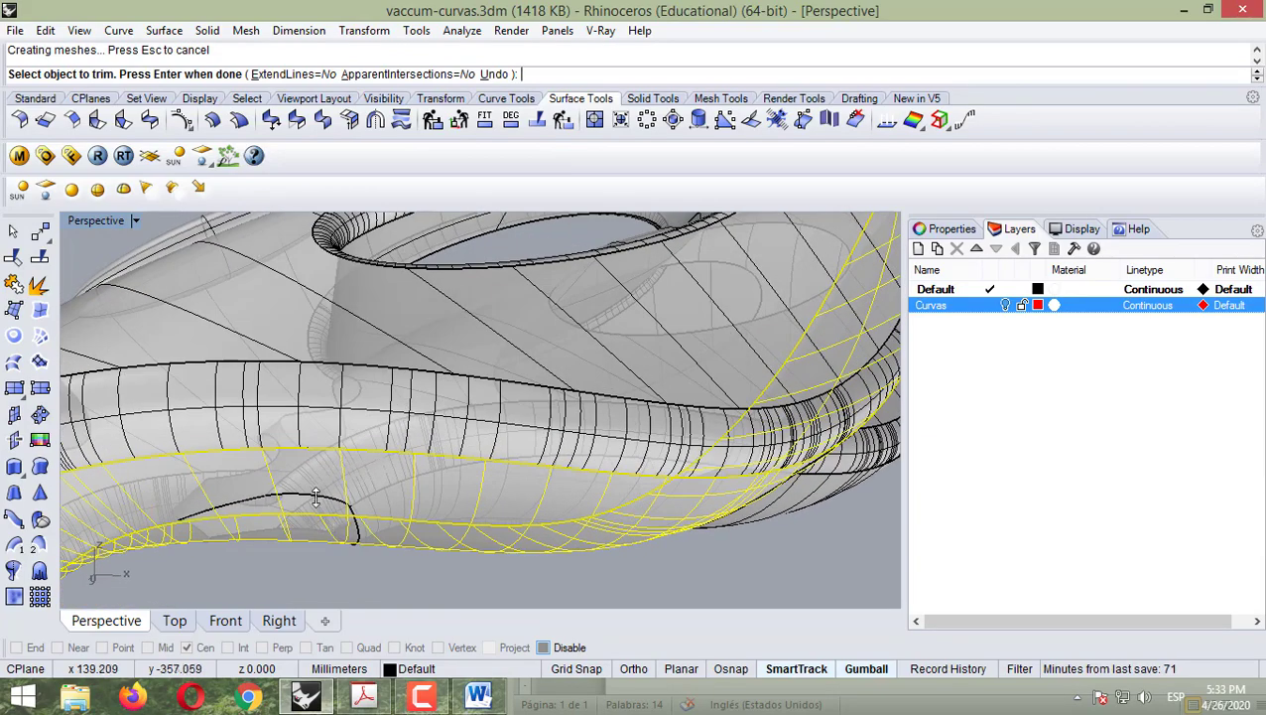
{"action": "scroll", "coordinate": [315, 484], "scroll_direction": "up", "scroll_amount": 5}
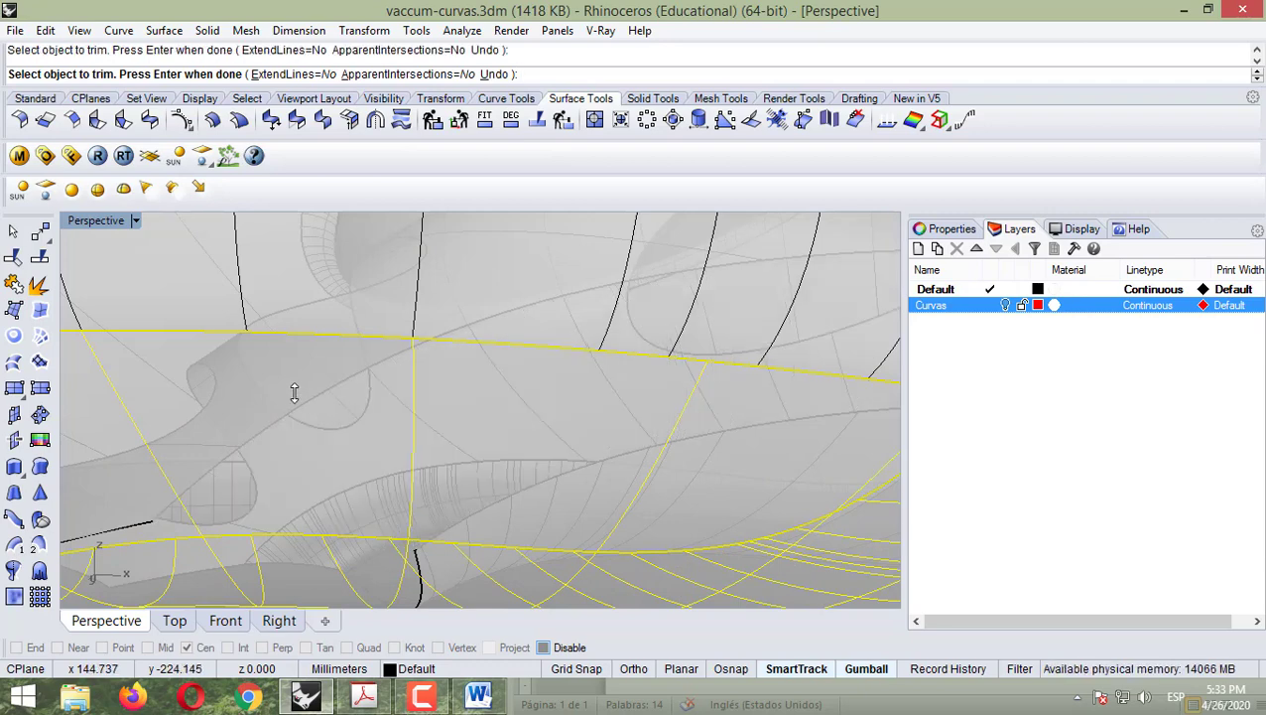
{"action": "right_click_drag", "start_coordinate": [217, 386], "coordinate": [619, 428]}
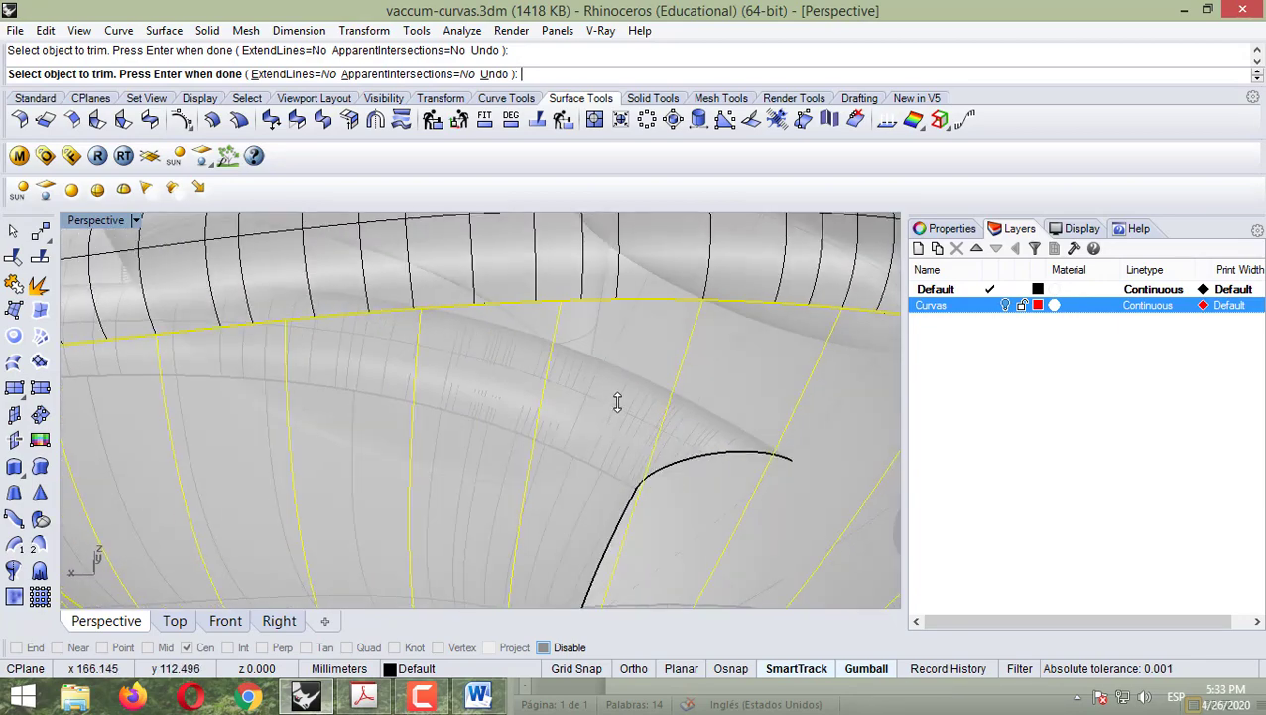
{"action": "left_click", "coordinate": [617, 402]}
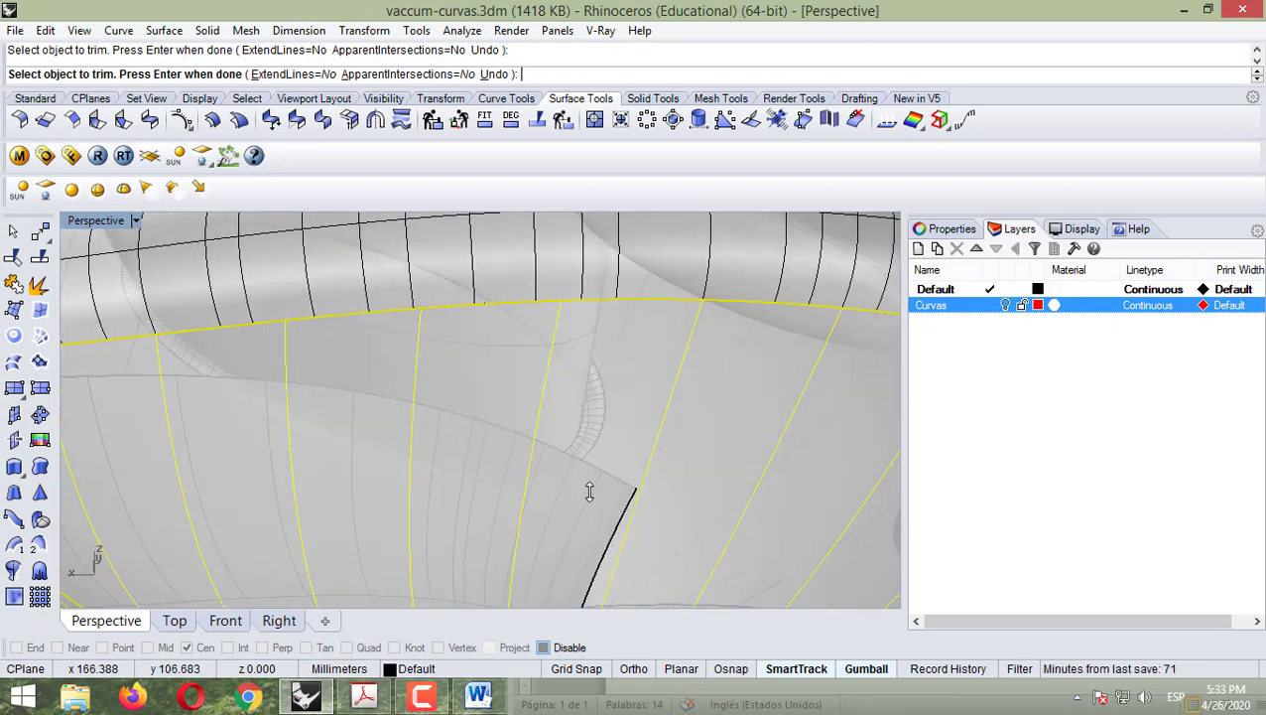
{"action": "scroll", "coordinate": [586, 492], "scroll_direction": "down", "scroll_amount": 6}
{"action": "right_click_drag", "start_coordinate": [409, 454], "coordinate": [742, 539]}
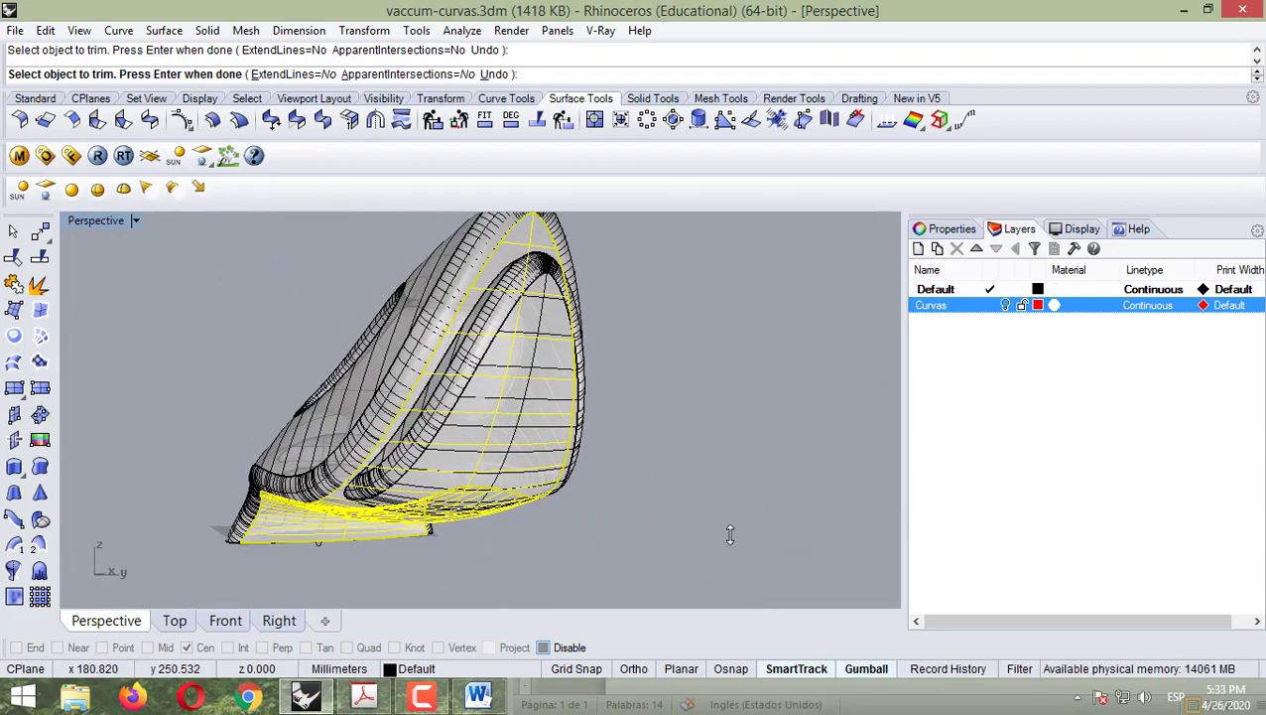
{"action": "key", "text": "Return"}
- In the Front view, move the smaller spare copy of the body surfaces onto the rear underside of the vacuum body
{"action": "right_click_drag", "start_coordinate": [626, 470], "coordinate": [212, 599]}
{"action": "left_click", "coordinate": [226, 619]}
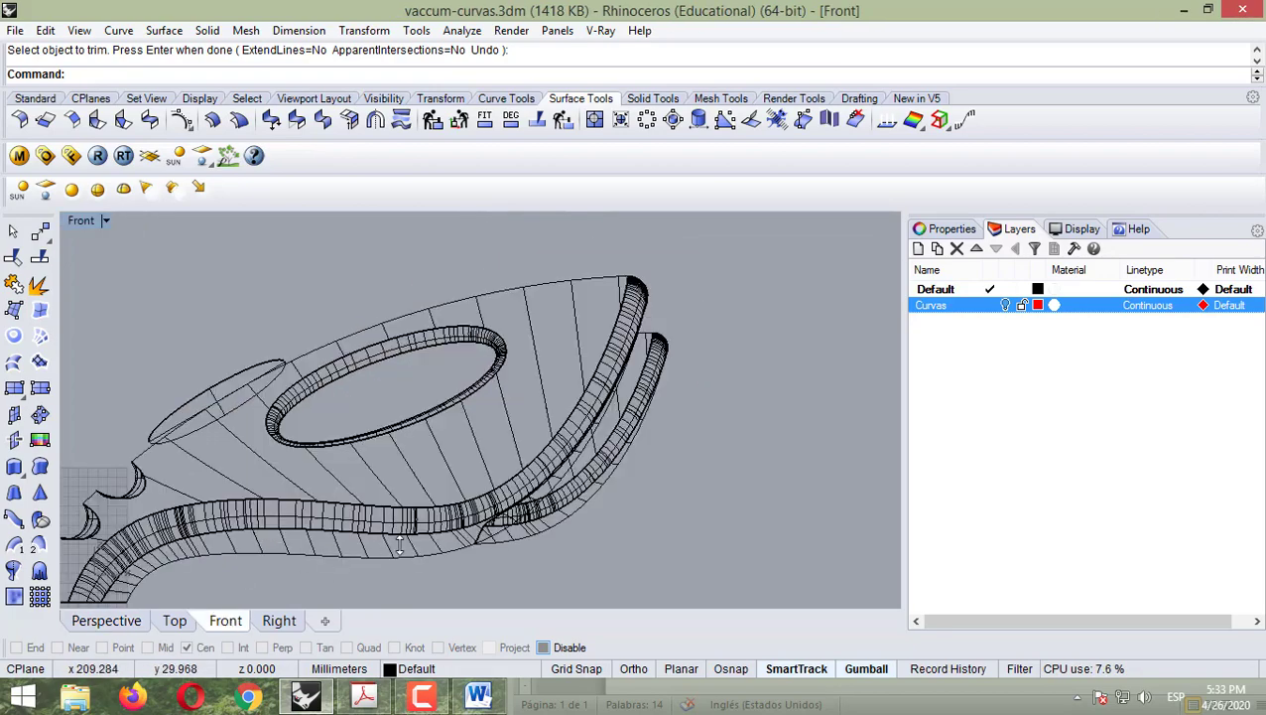
{"action": "scroll", "coordinate": [399, 545], "scroll_direction": "down", "scroll_amount": 5}
{"action": "left_click_drag", "start_coordinate": [678, 378], "coordinate": [676, 381]}
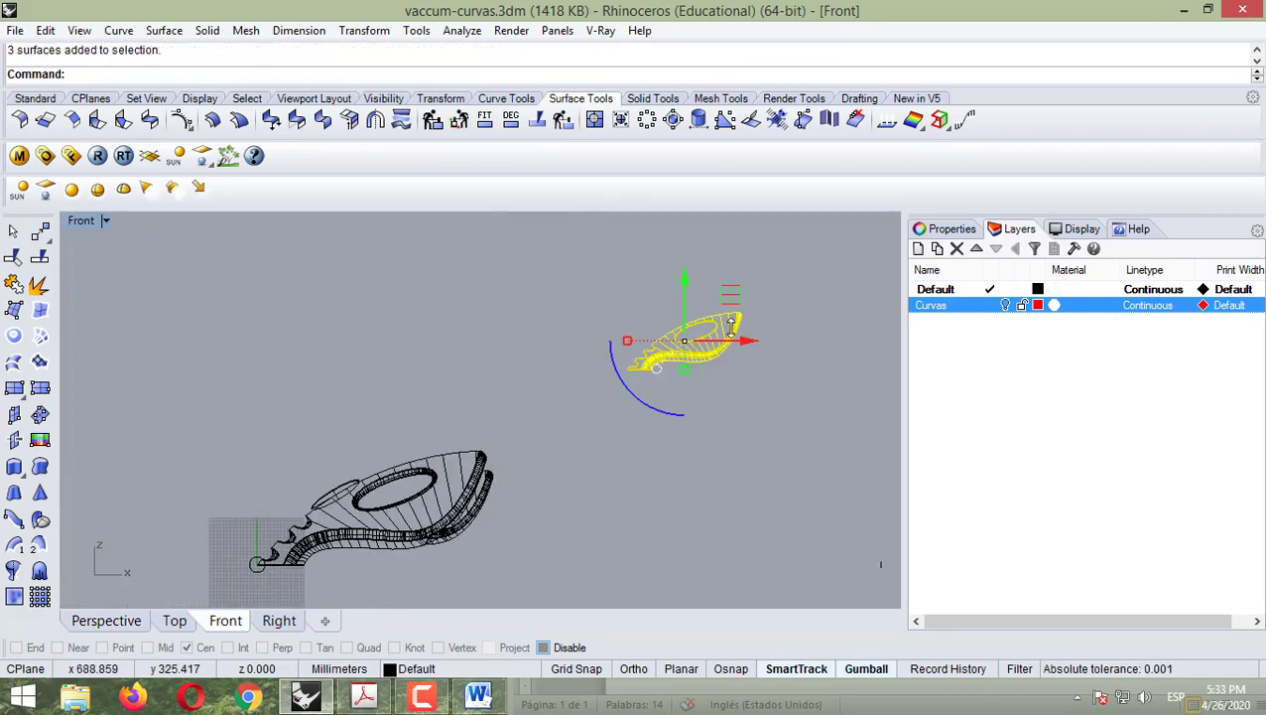
{"action": "left_click_drag", "start_coordinate": [722, 324], "coordinate": [482, 495]}
{"action": "scroll", "coordinate": [482, 492], "scroll_direction": "up", "scroll_amount": 8}
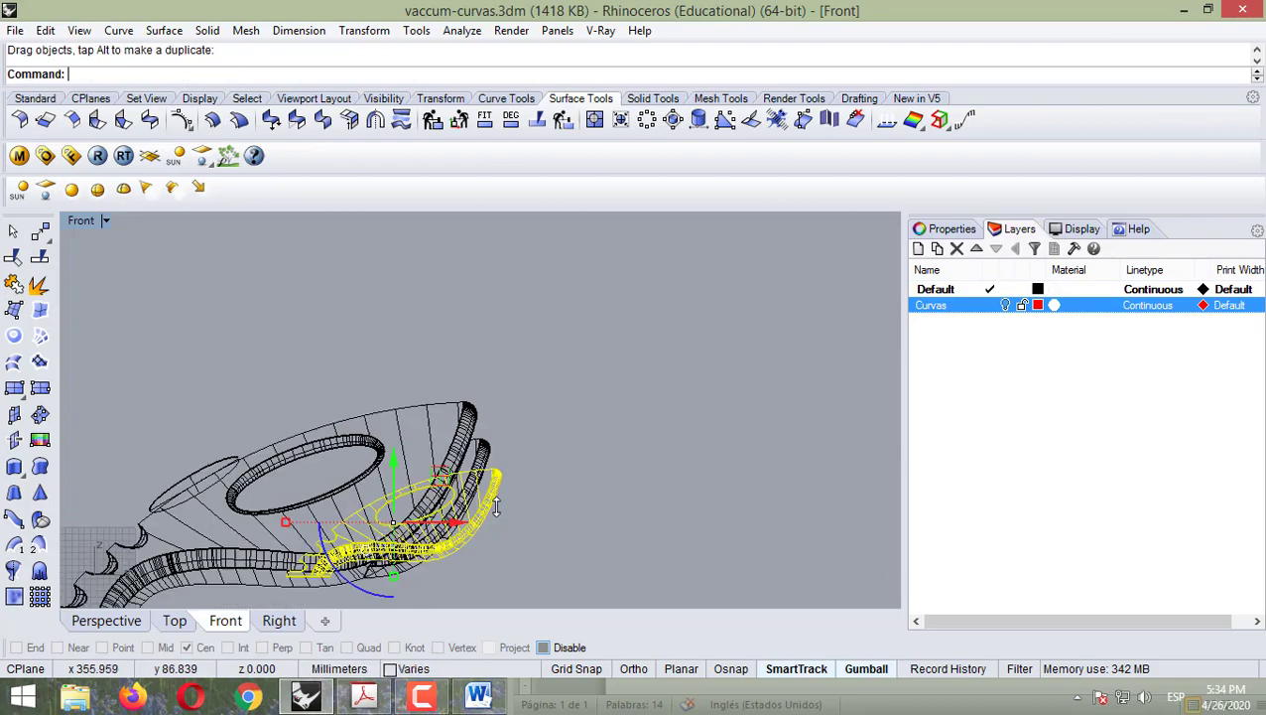
- Shift the smaller copy slightly outward and up past the first scaled copy, and check its overlap with the body in the Perspective view
{"action": "scroll", "coordinate": [489, 477], "scroll_direction": "down", "scroll_amount": 3}
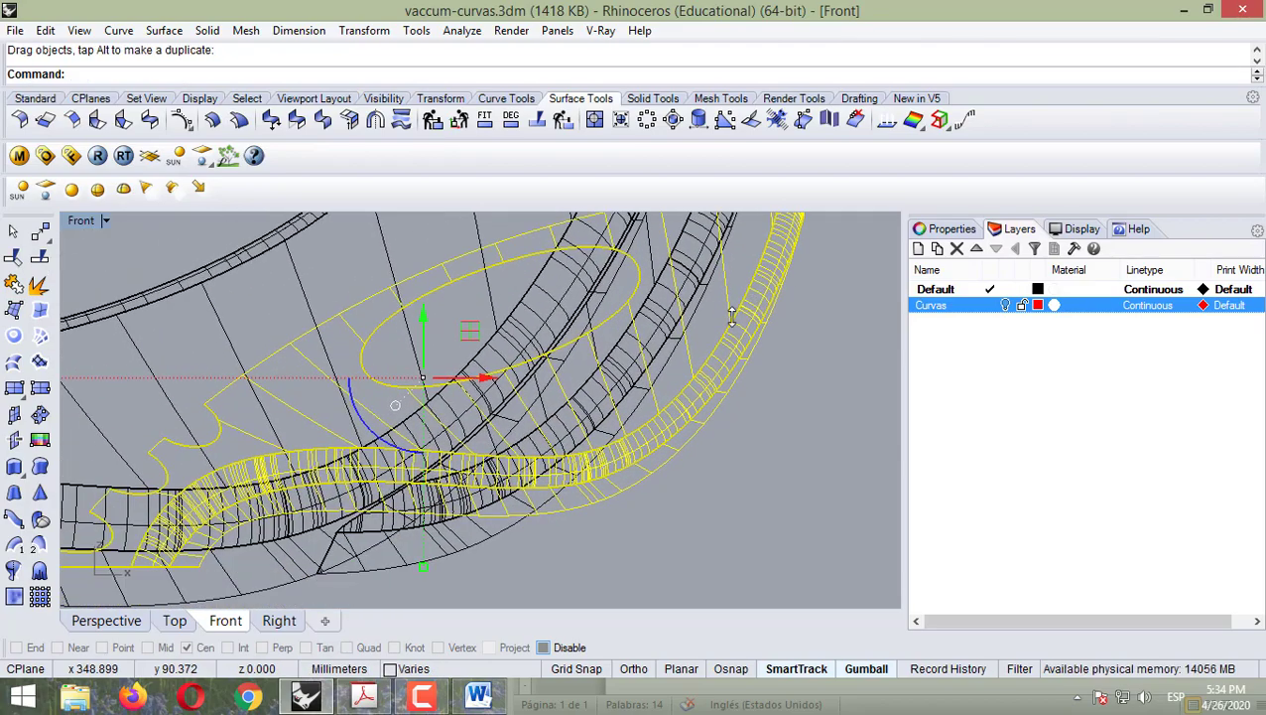
{"action": "left_click_drag", "start_coordinate": [603, 455], "coordinate": [635, 446]}
{"action": "scroll", "coordinate": [596, 453], "scroll_direction": "down", "scroll_amount": 2}
{"action": "scroll", "coordinate": [655, 445], "scroll_direction": "down", "scroll_amount": 4}
{"action": "scroll", "coordinate": [673, 443], "scroll_direction": "up", "scroll_amount": 2}
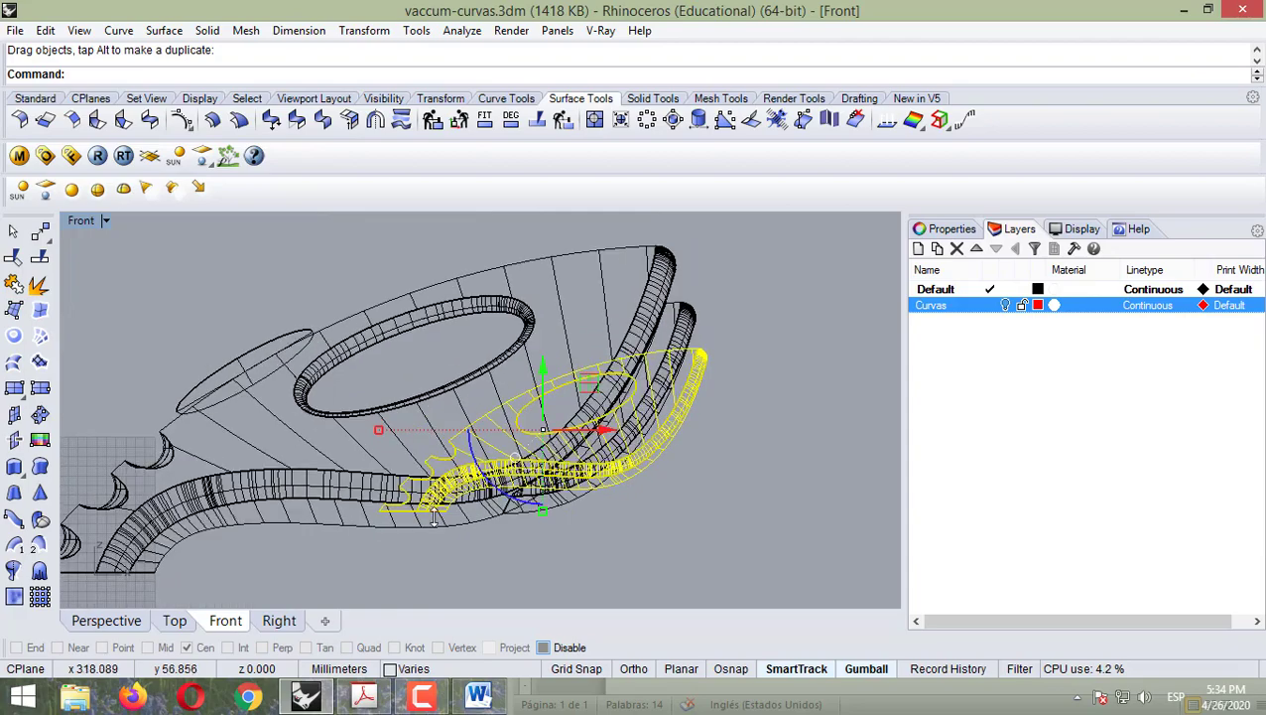
{"action": "left_click", "coordinate": [121, 616]}
{"action": "right_click_drag", "start_coordinate": [486, 531], "coordinate": [297, 519]}
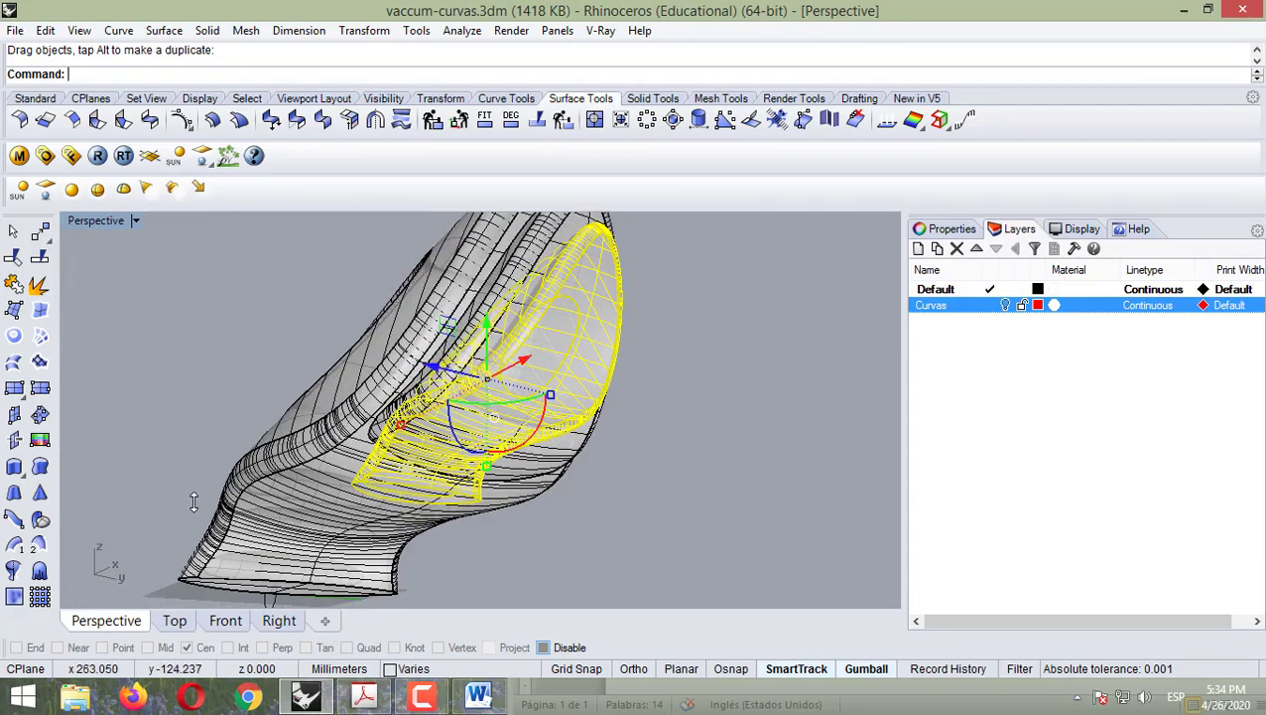
{"action": "key", "text": "Escape"}
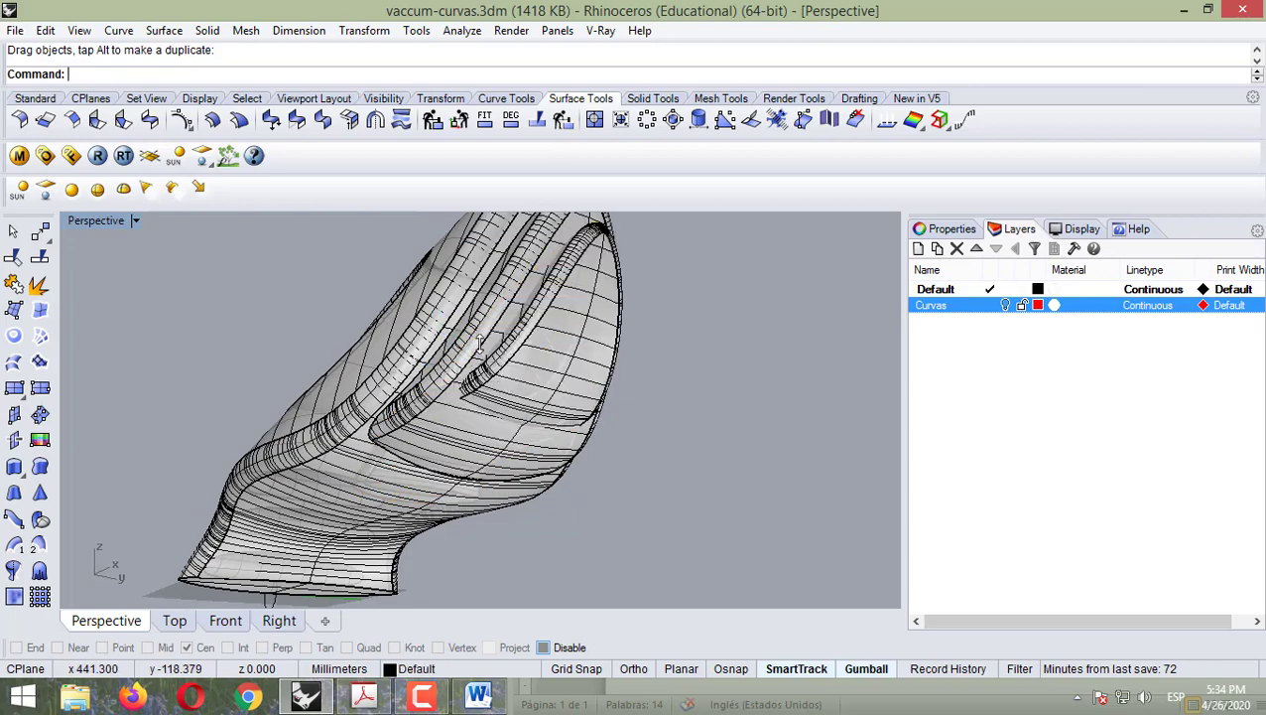
{"action": "right_click_drag", "start_coordinate": [472, 403], "coordinate": [389, 479]}
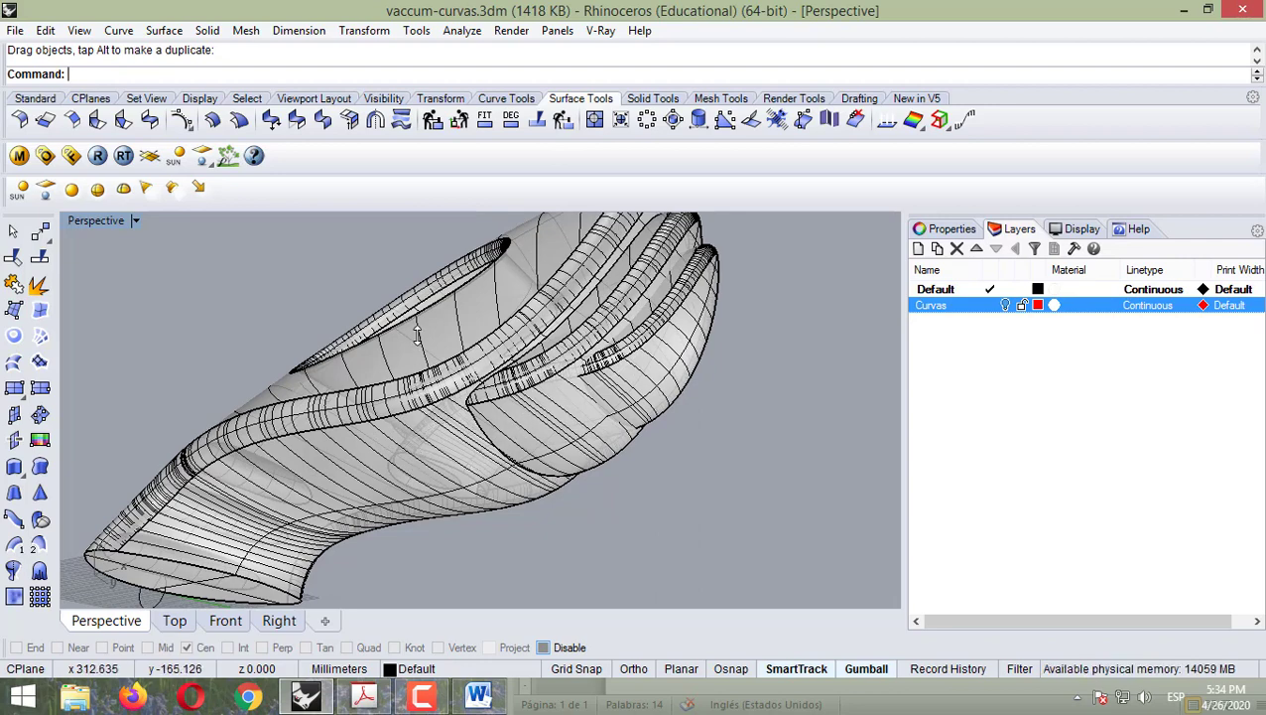
{"action": "left_click", "coordinate": [332, 461]}
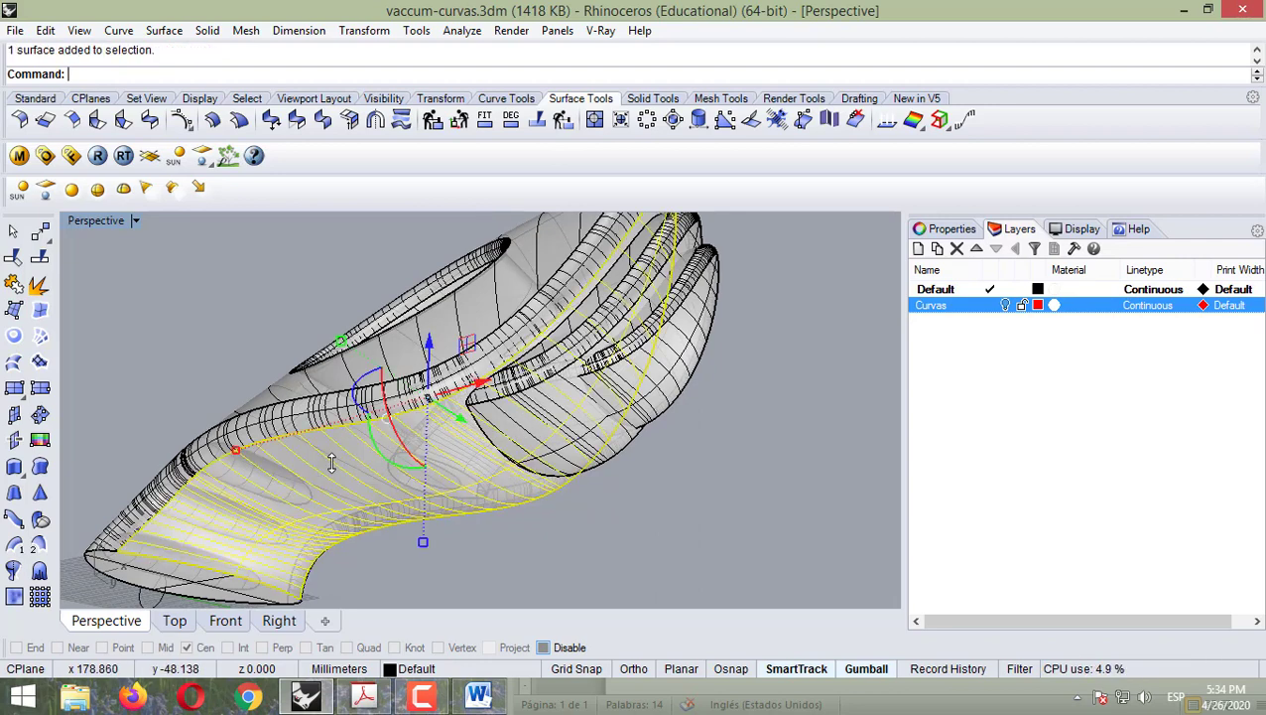
{"action": "left_click", "coordinate": [683, 486]}
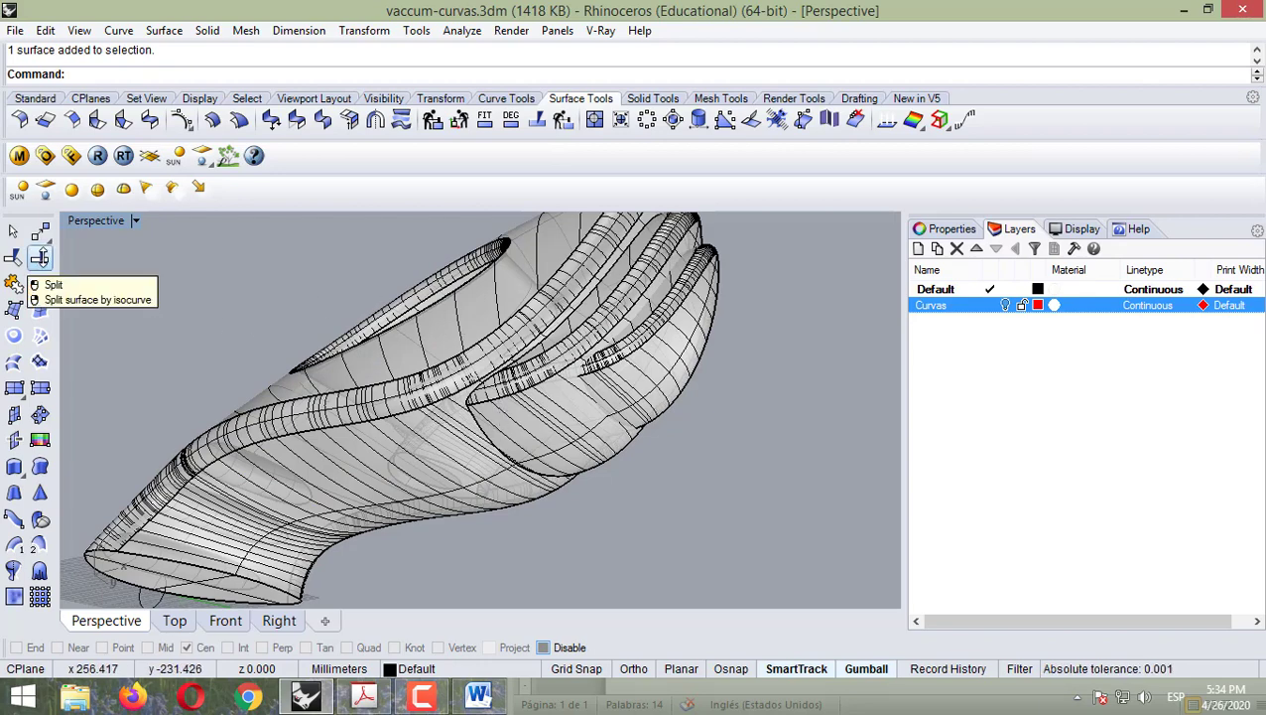
- Using the first scaled copy's side surfaces as cutters, trim away the smaller copy's side surface and near-side edge bands at the neck
{"action": "left_click", "coordinate": [13, 258]}
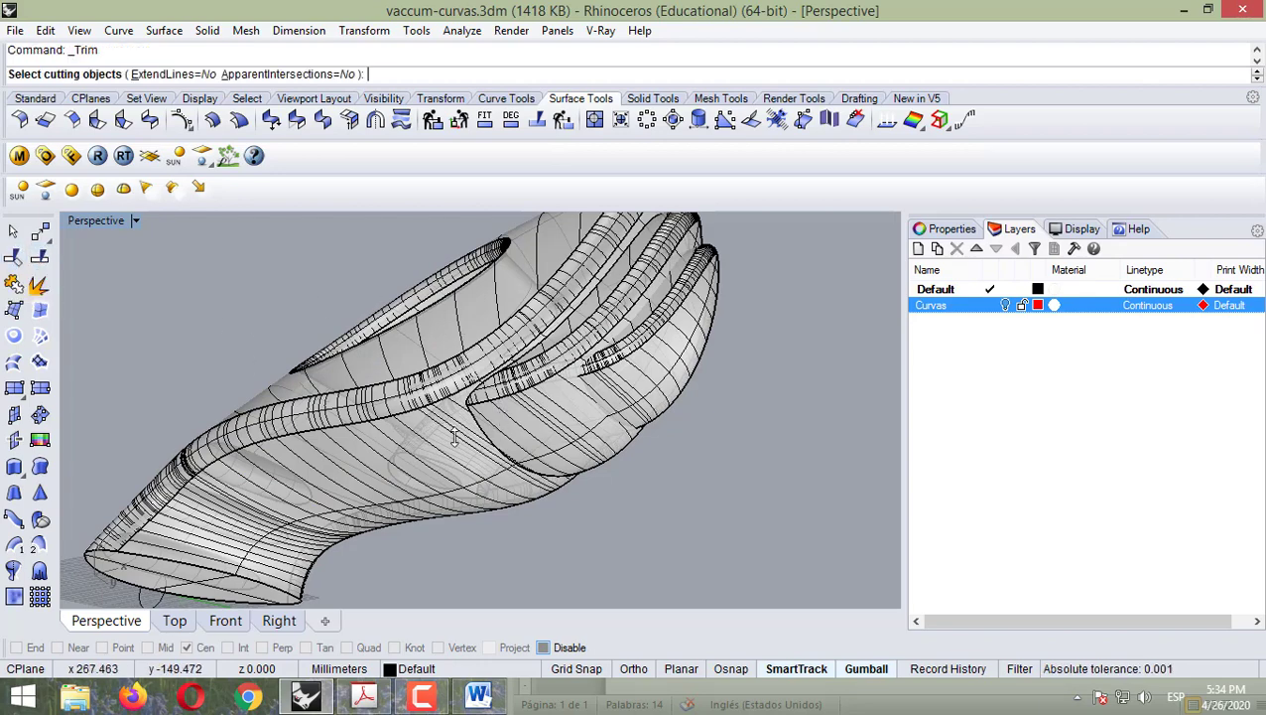
{"action": "left_click", "coordinate": [566, 409]}
{"action": "left_click", "coordinate": [620, 460]}
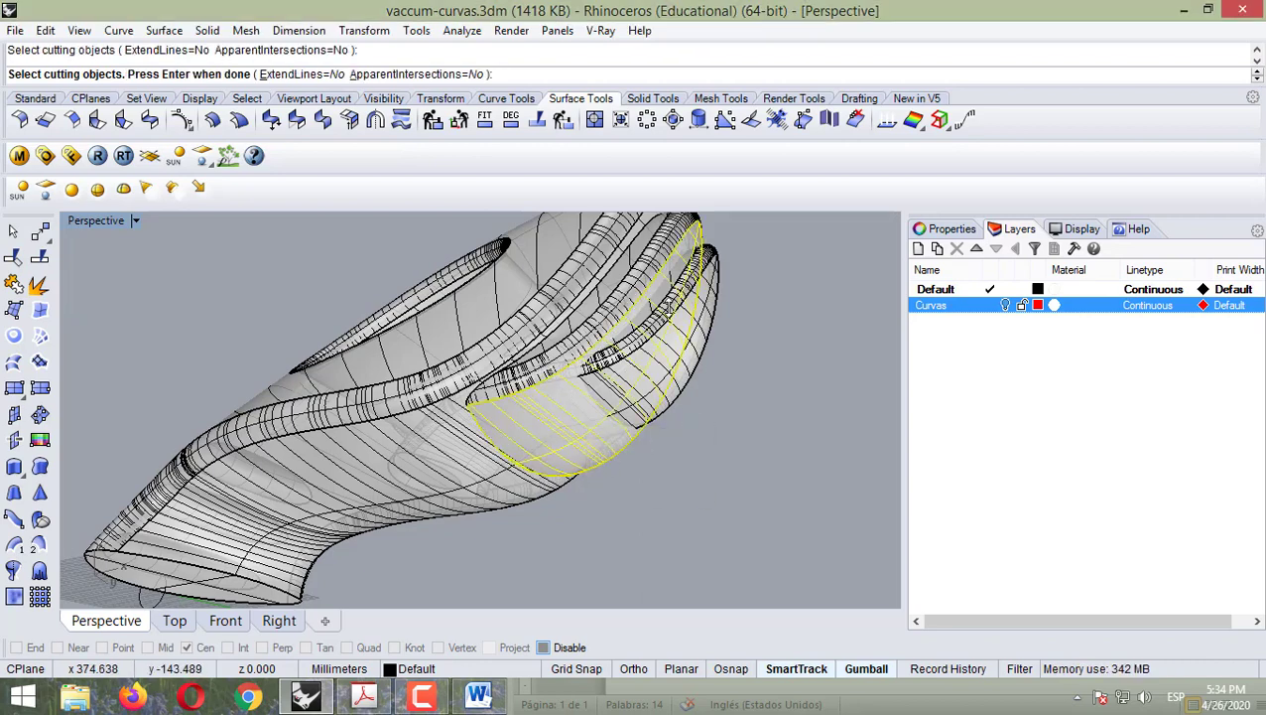
{"action": "key", "text": "Return"}
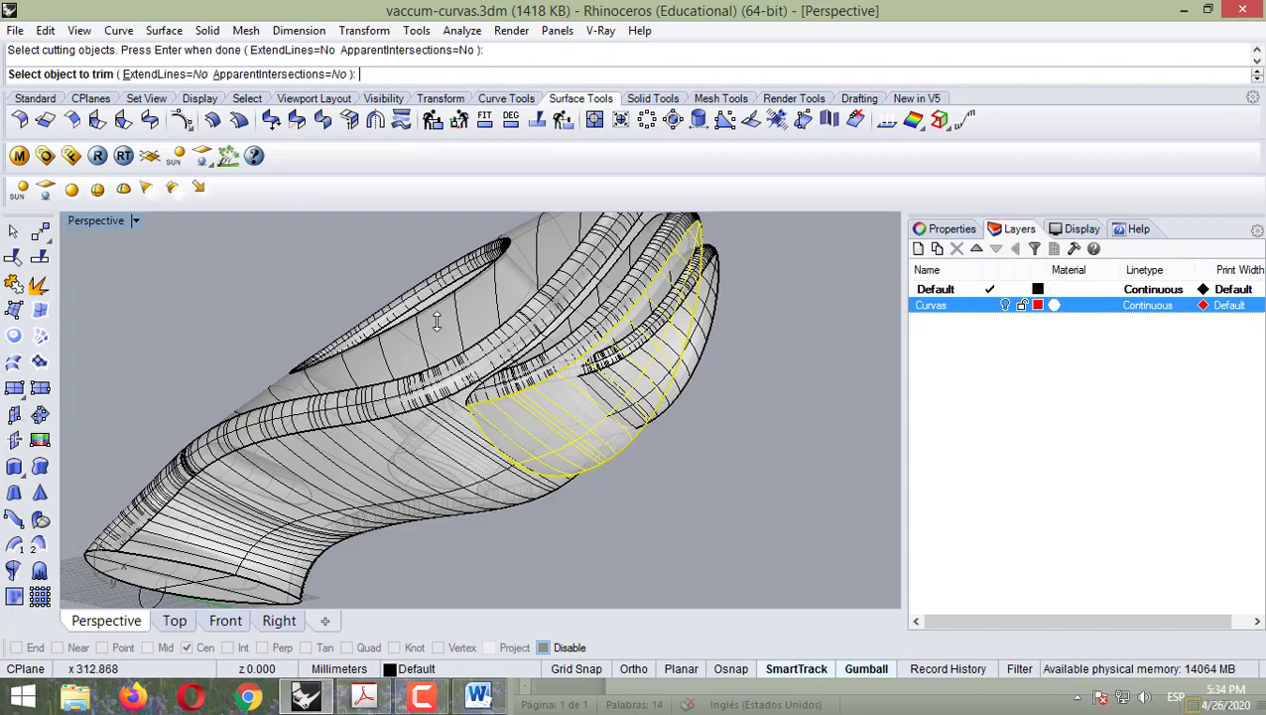
{"action": "scroll", "coordinate": [405, 429], "scroll_direction": "down", "scroll_amount": 2}
{"action": "scroll", "coordinate": [431, 437], "scroll_direction": "up", "scroll_amount": 7}
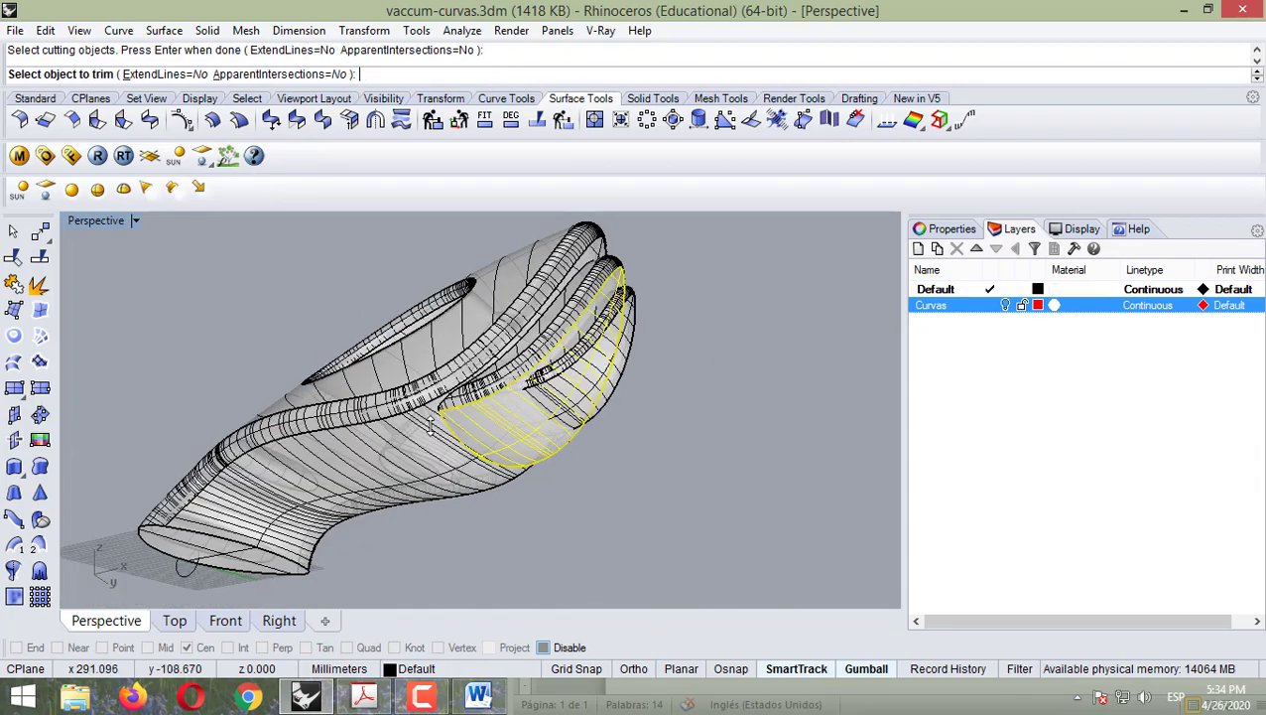
{"action": "scroll", "coordinate": [495, 419], "scroll_direction": "up", "scroll_amount": 6}
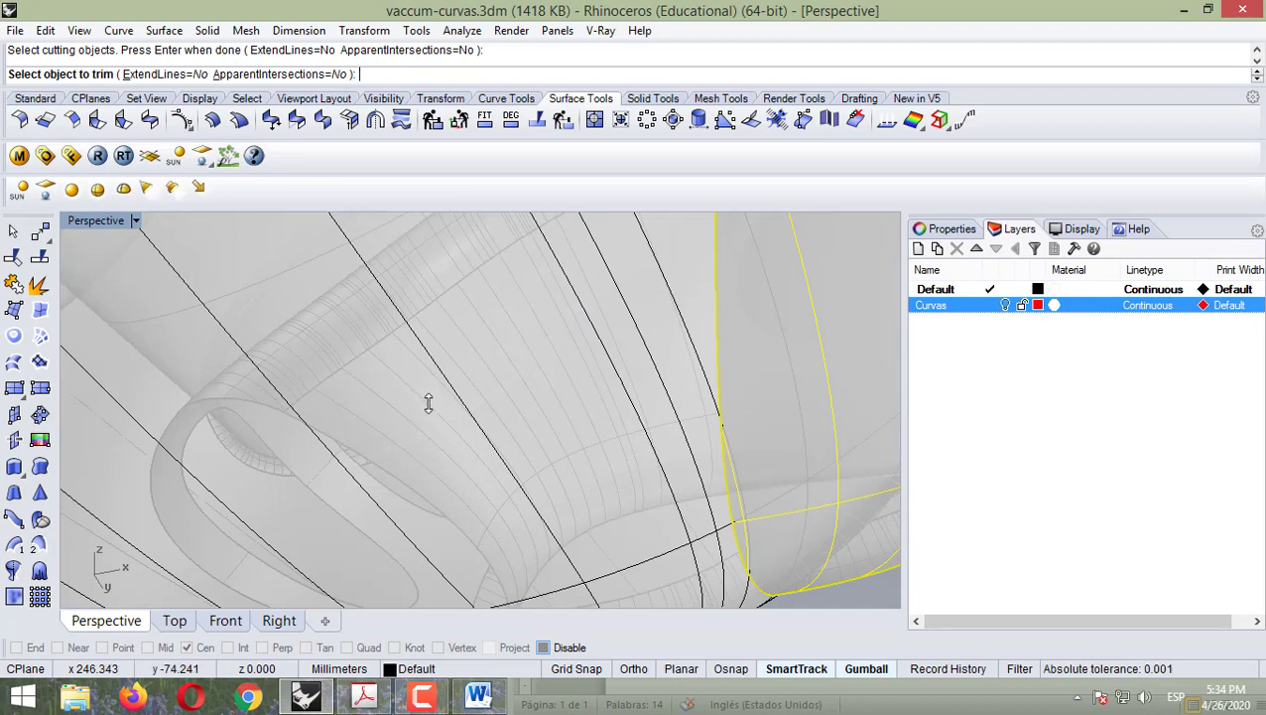
{"action": "left_click", "coordinate": [137, 220]}
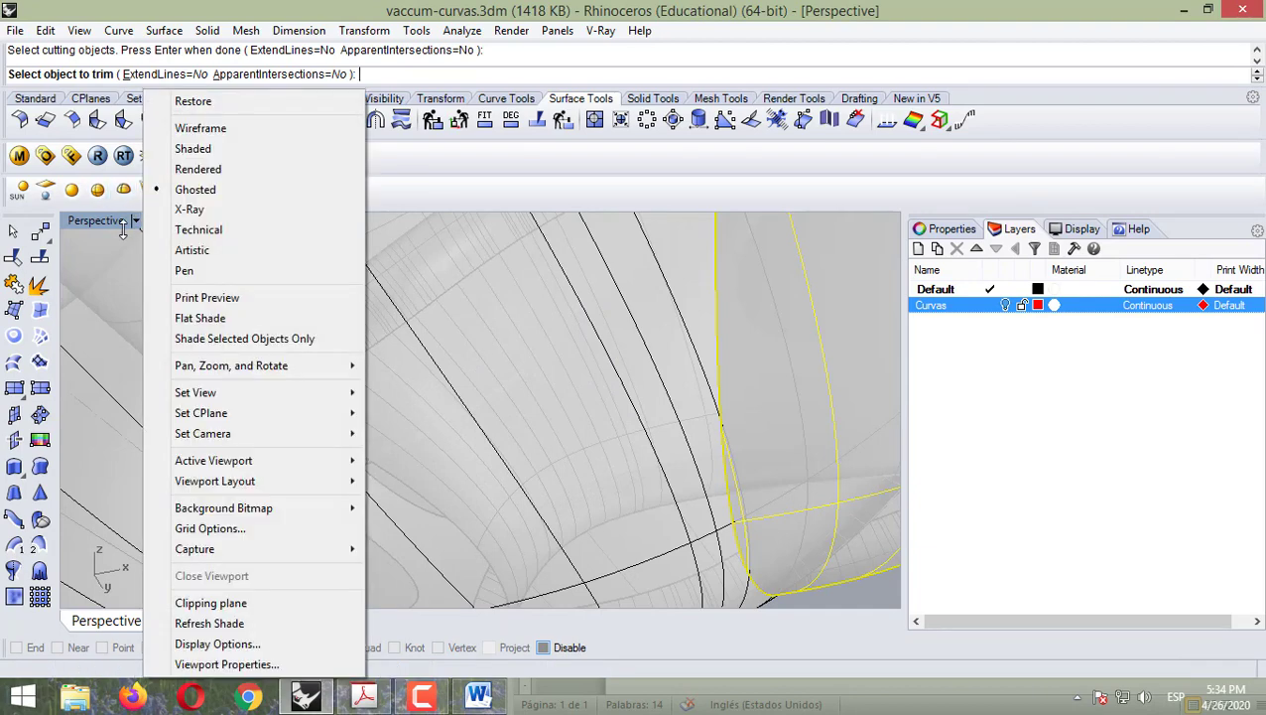
{"action": "left_click", "coordinate": [733, 195]}
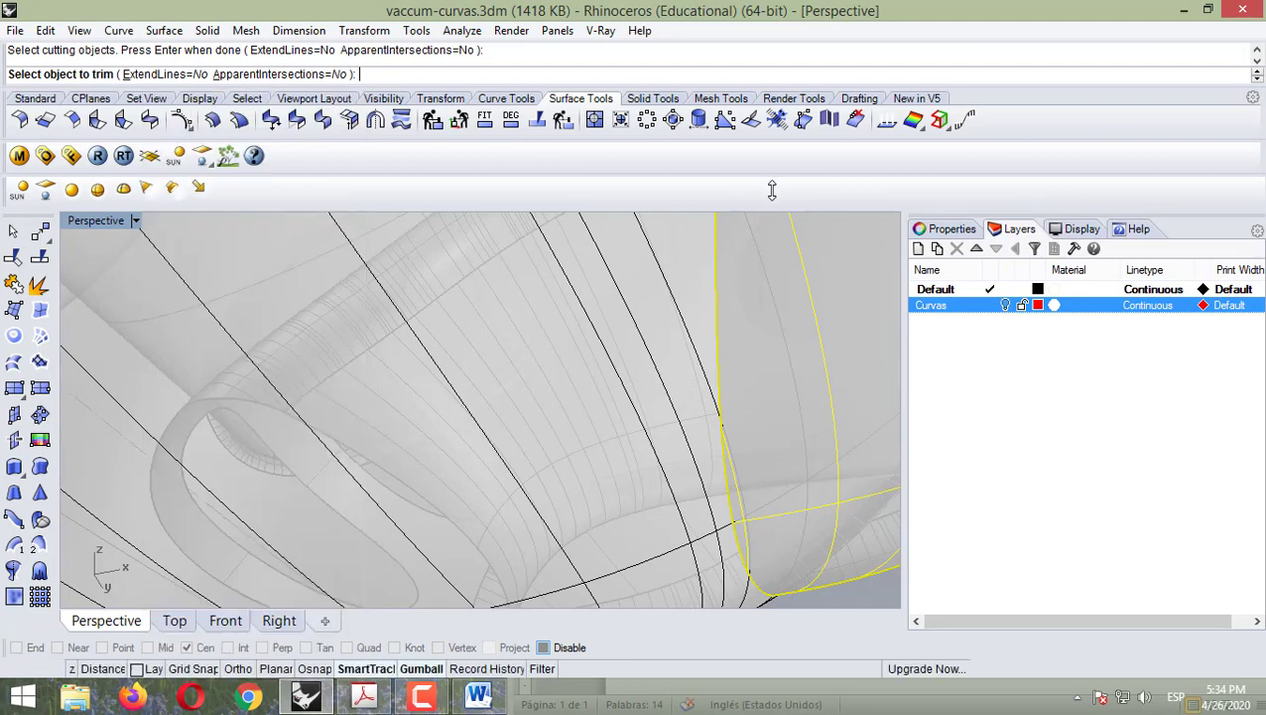
{"action": "left_click", "coordinate": [352, 415]}
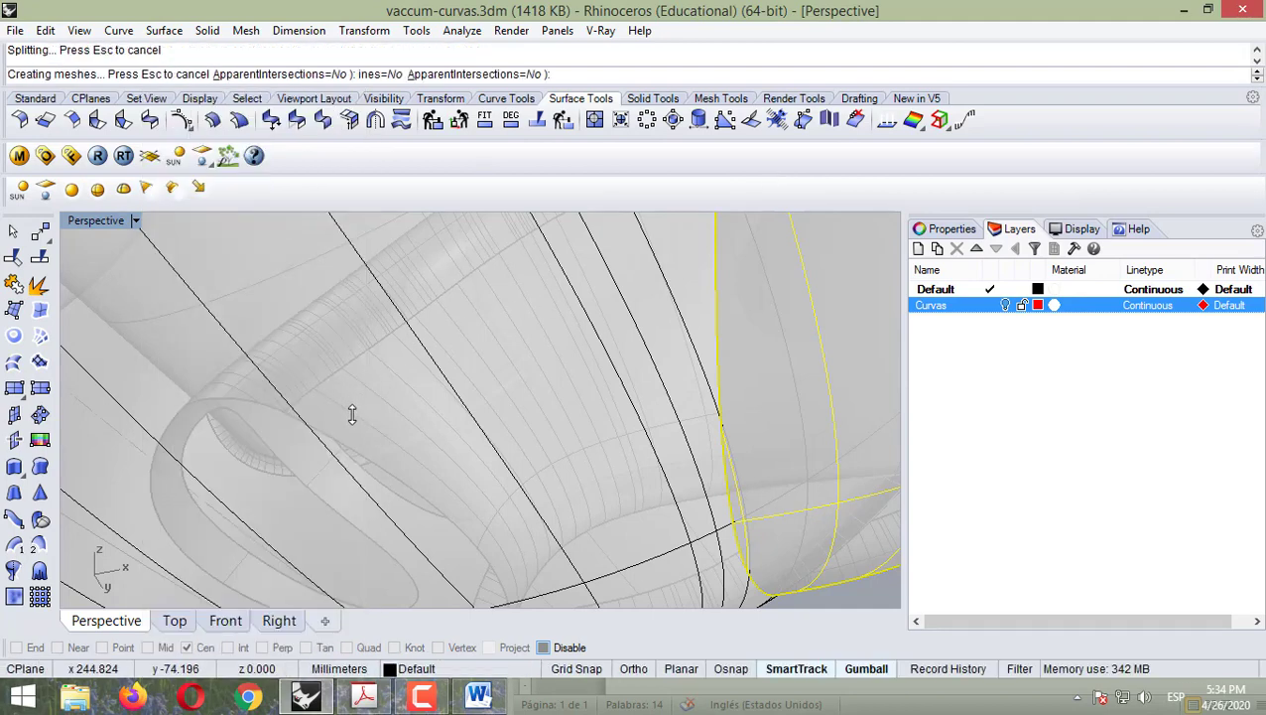
{"action": "left_click", "coordinate": [341, 340]}
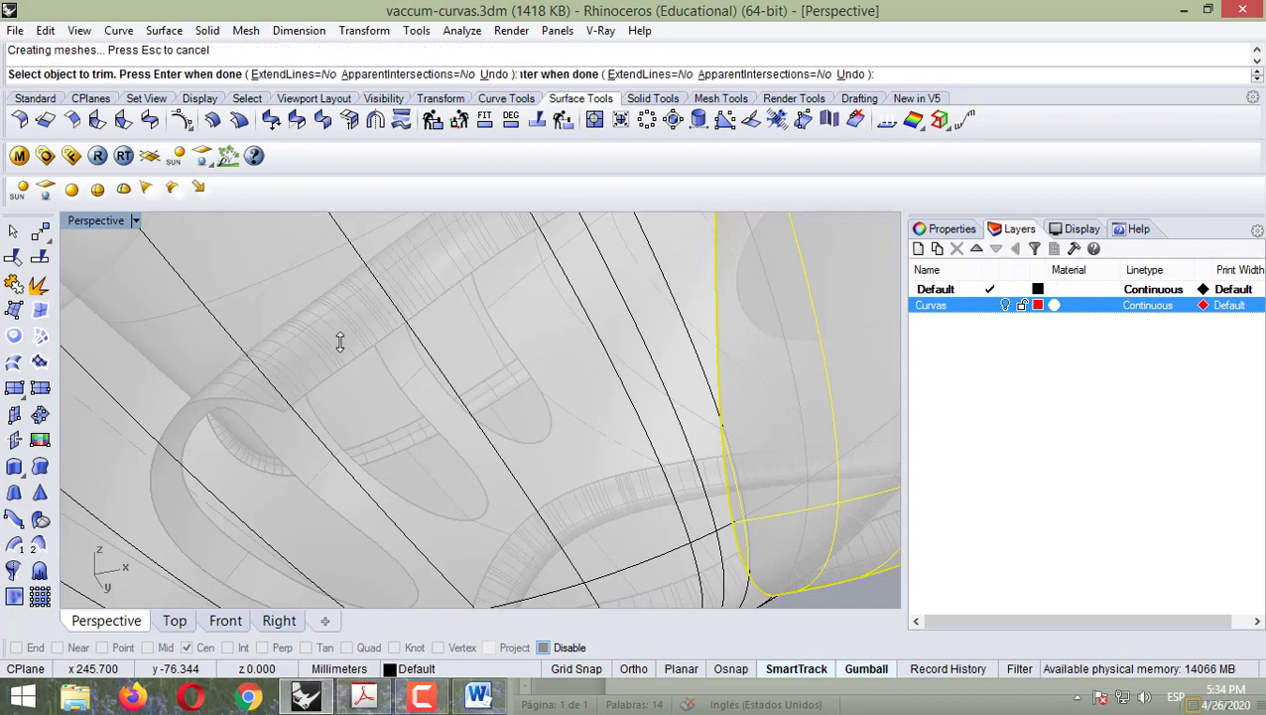
{"action": "left_click", "coordinate": [371, 332]}
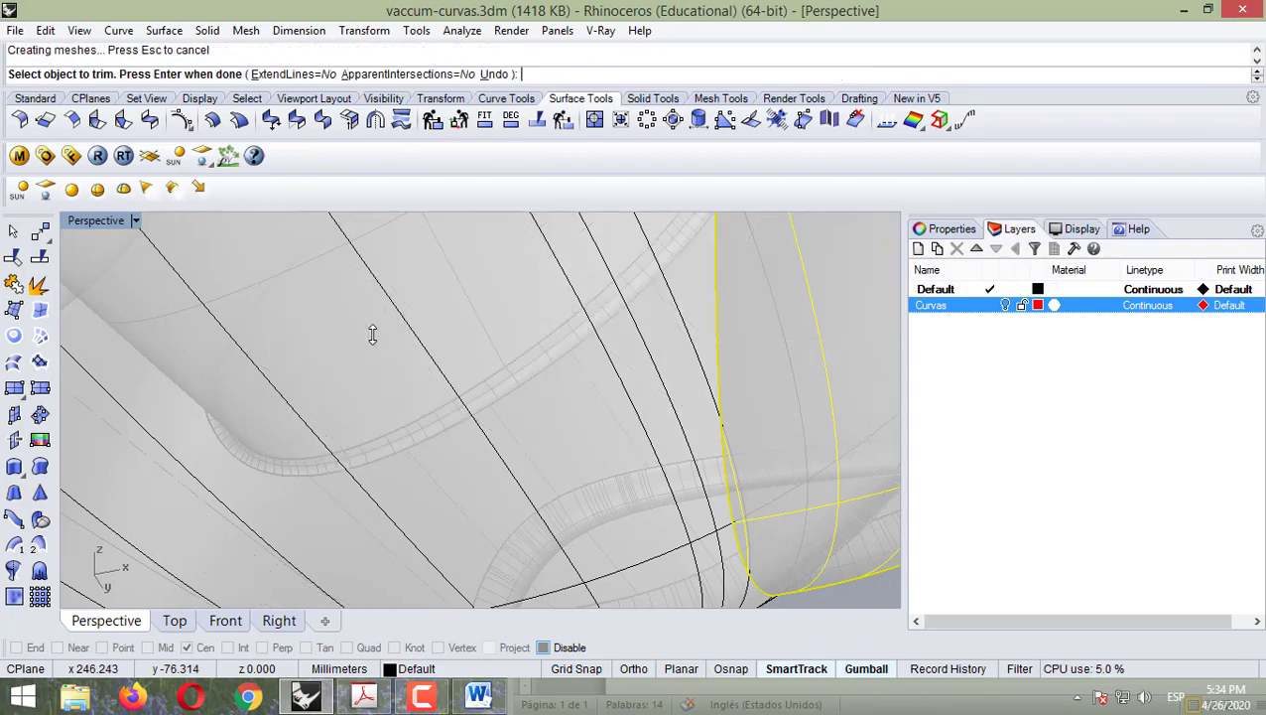
- Trim off the smaller copy's leftover edge band on the opposite side of the body, and finish the trim
{"action": "scroll", "coordinate": [525, 475], "scroll_direction": "down", "scroll_amount": 5}
{"action": "right_click_drag", "start_coordinate": [565, 504], "coordinate": [691, 524]}
{"action": "scroll", "coordinate": [456, 526], "scroll_direction": "up", "scroll_amount": 6}
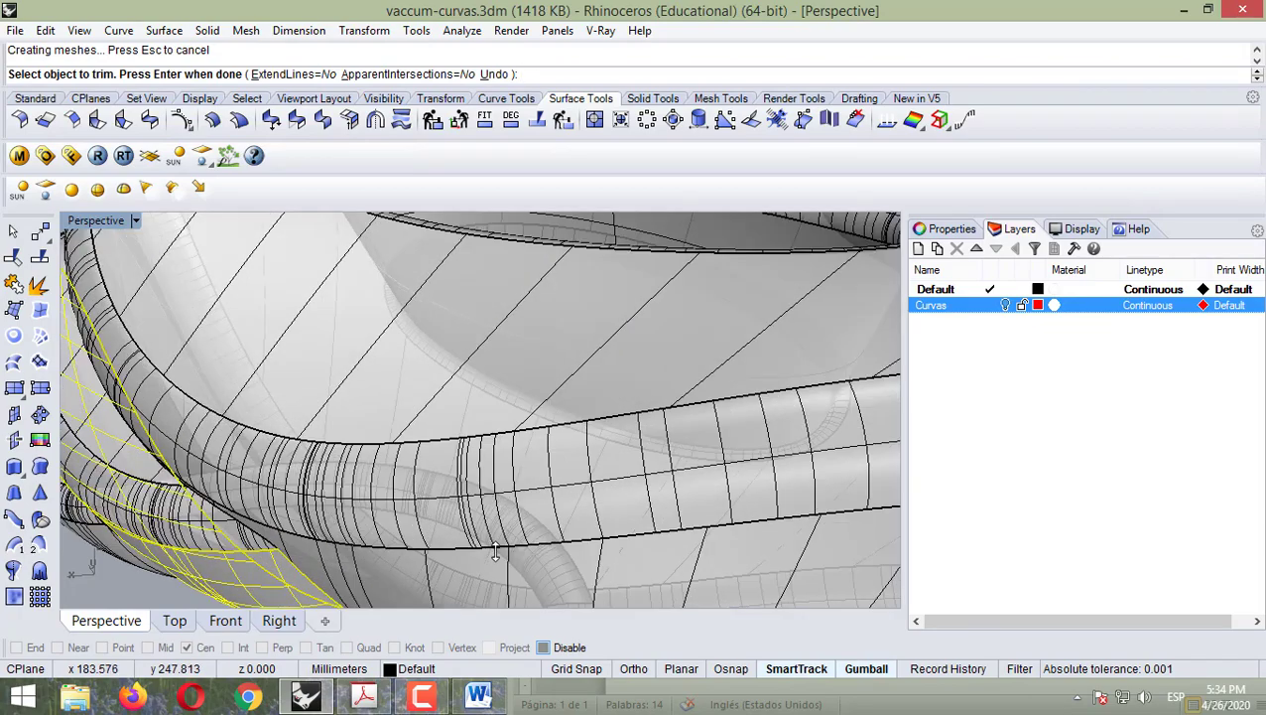
{"action": "scroll", "coordinate": [516, 538], "scroll_direction": "up", "scroll_amount": 6}
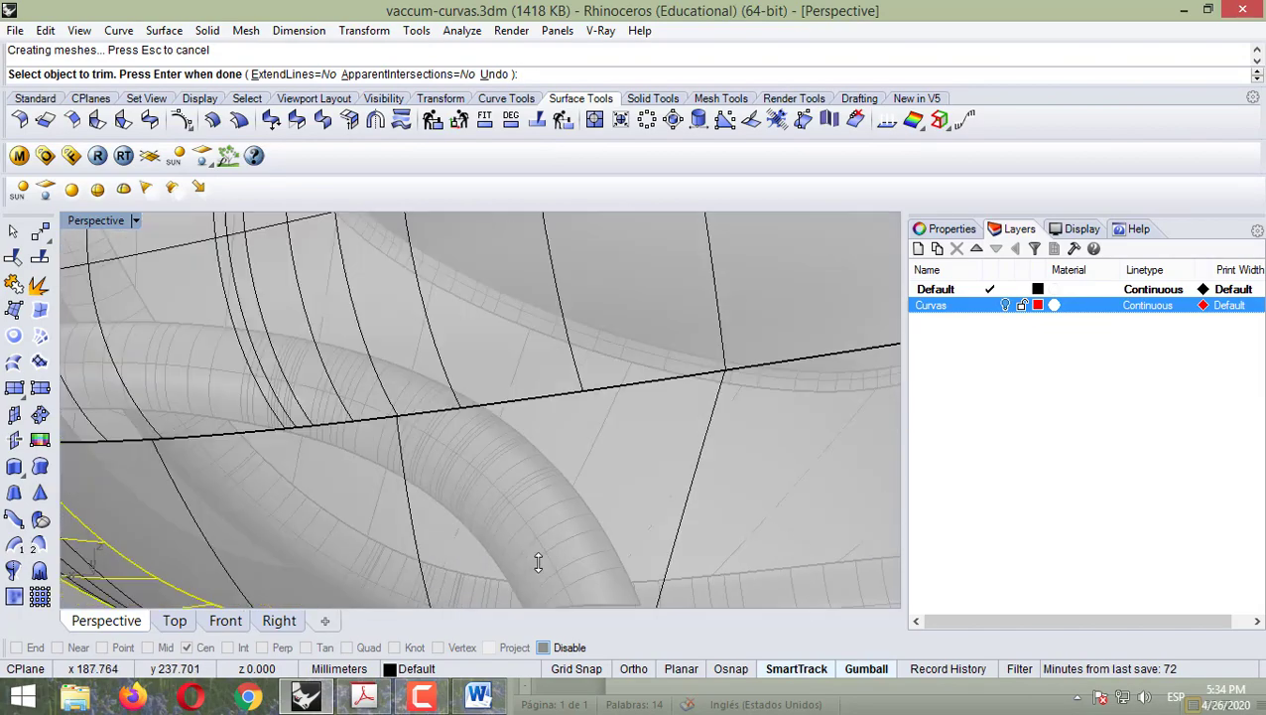
{"action": "scroll", "coordinate": [542, 541], "scroll_direction": "up", "scroll_amount": 2}
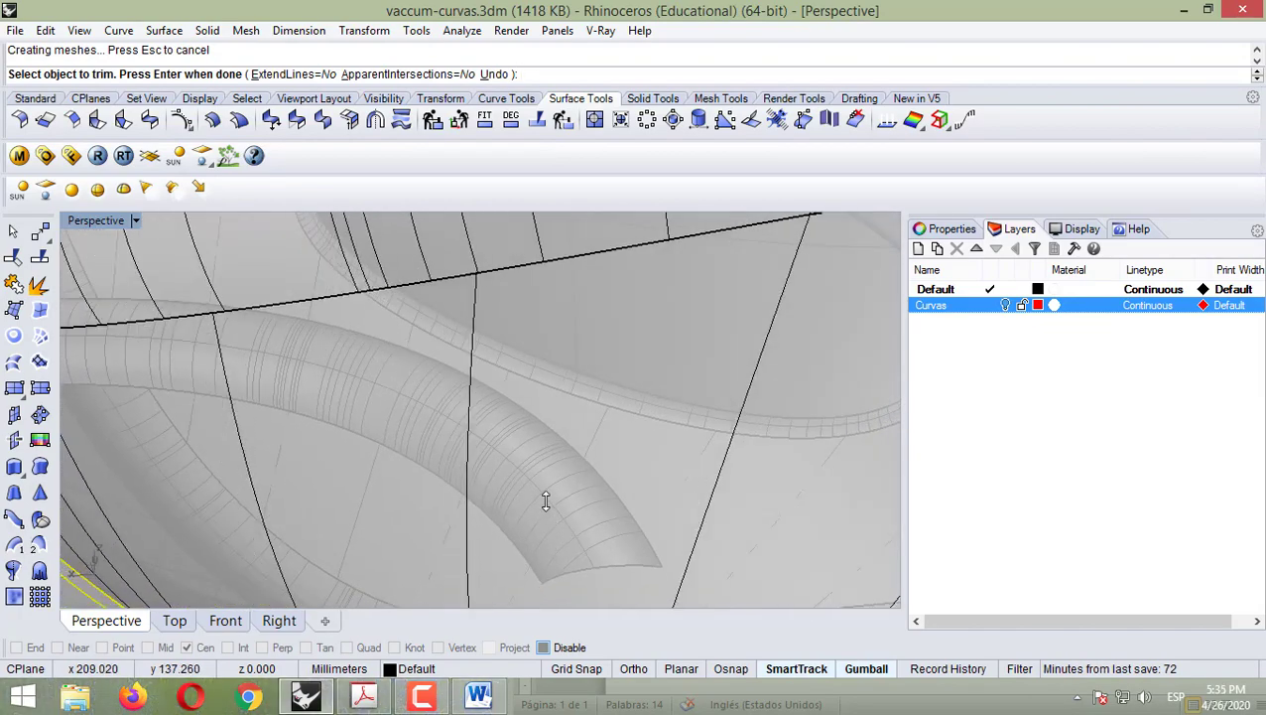
{"action": "scroll", "coordinate": [545, 497], "scroll_direction": "down", "scroll_amount": 10}
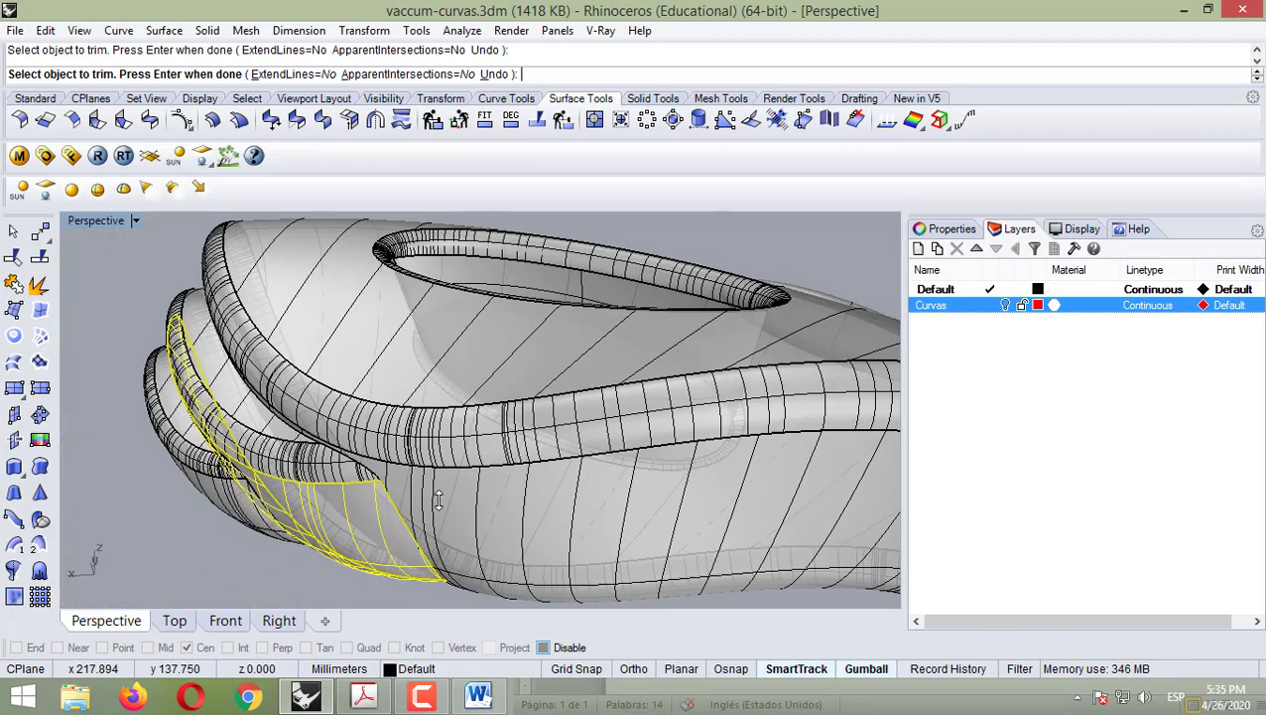
{"action": "mouse_move", "coordinate": [421, 496]}
{"action": "right_mouse_down"}
{"action": "mouse_move", "coordinate": [617, 497]}
{"action": "mouse_move", "coordinate": [537, 533]}
{"action": "mouse_move", "coordinate": [639, 444]}
{"action": "mouse_move", "coordinate": [616, 447]}
{"action": "mouse_move", "coordinate": [635, 402]}
{"action": "mouse_move", "coordinate": [460, 491]}
{"action": "mouse_move", "coordinate": [317, 446]}
{"action": "mouse_move", "coordinate": [692, 565]}
{"action": "mouse_move", "coordinate": [376, 474]}
{"action": "mouse_move", "coordinate": [422, 487]}
{"action": "mouse_move", "coordinate": [423, 501]}
{"action": "mouse_move", "coordinate": [432, 489]}
{"action": "right_mouse_up"}
{"action": "key", "text": "Return"}
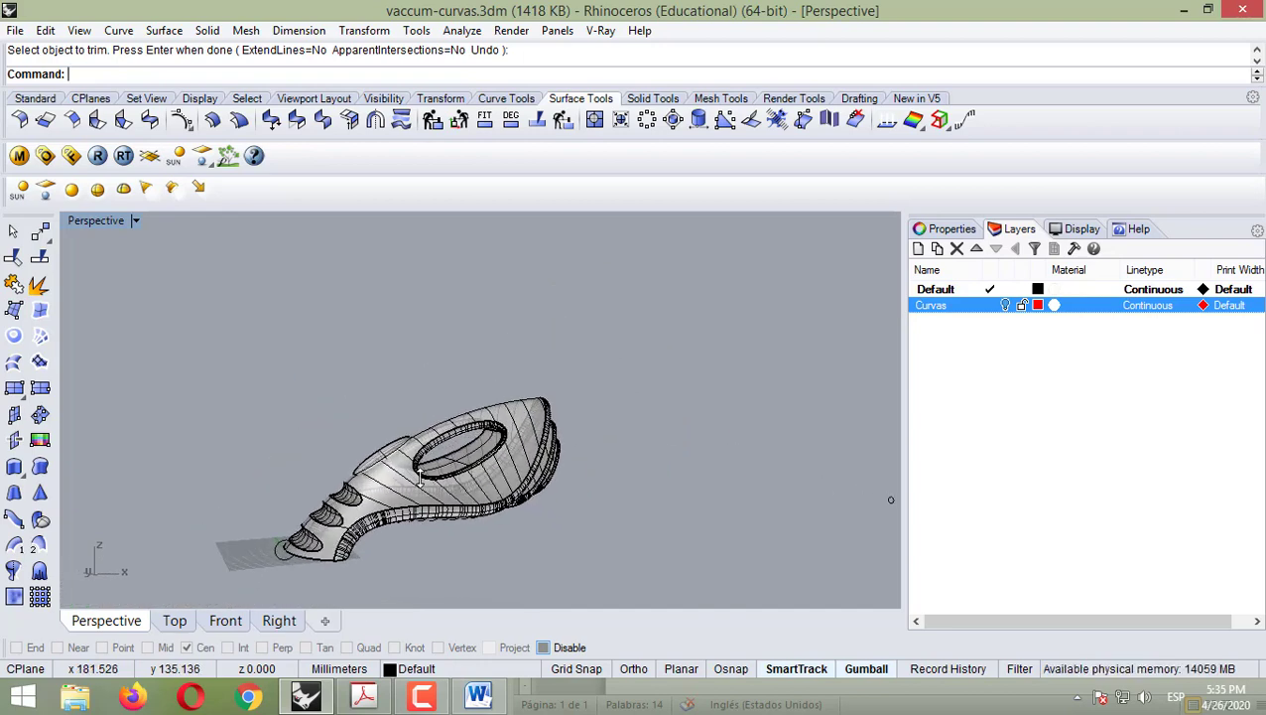
- Turn on the Curvas layer to bring back the cable curve behind the vacuum body
{"action": "left_click", "coordinate": [1004, 304]}
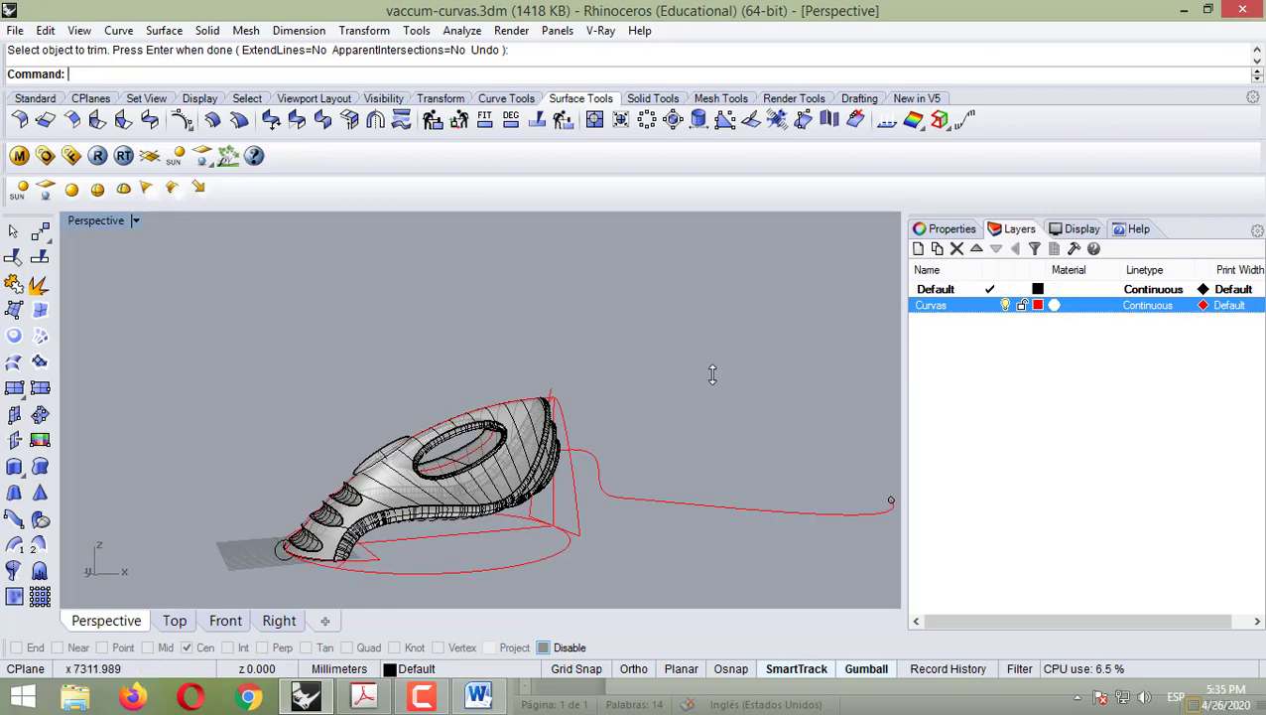
{"action": "right_click_drag", "start_coordinate": [712, 374], "coordinate": [694, 452]}
{"action": "scroll", "coordinate": [659, 461], "scroll_direction": "up", "scroll_amount": 3}
{"action": "scroll", "coordinate": [659, 462], "scroll_direction": "down", "scroll_amount": 5}
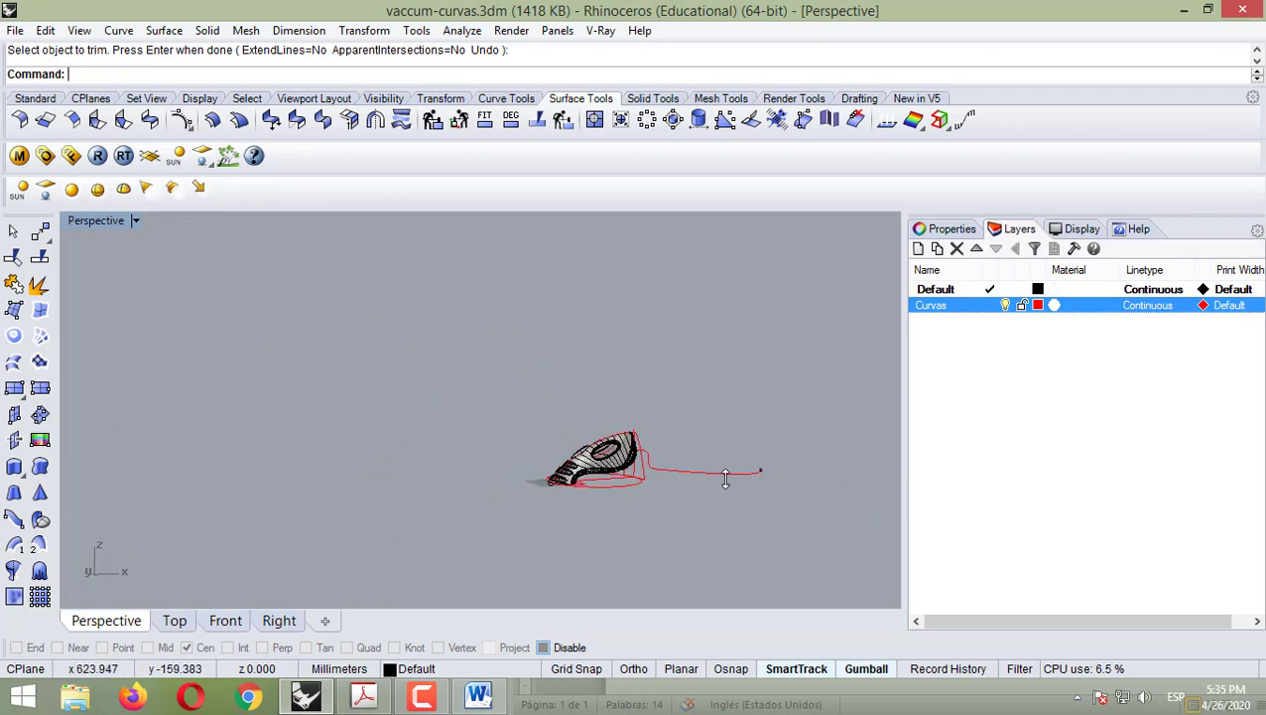
{"action": "scroll", "coordinate": [659, 461], "scroll_direction": "up", "scroll_amount": 3}
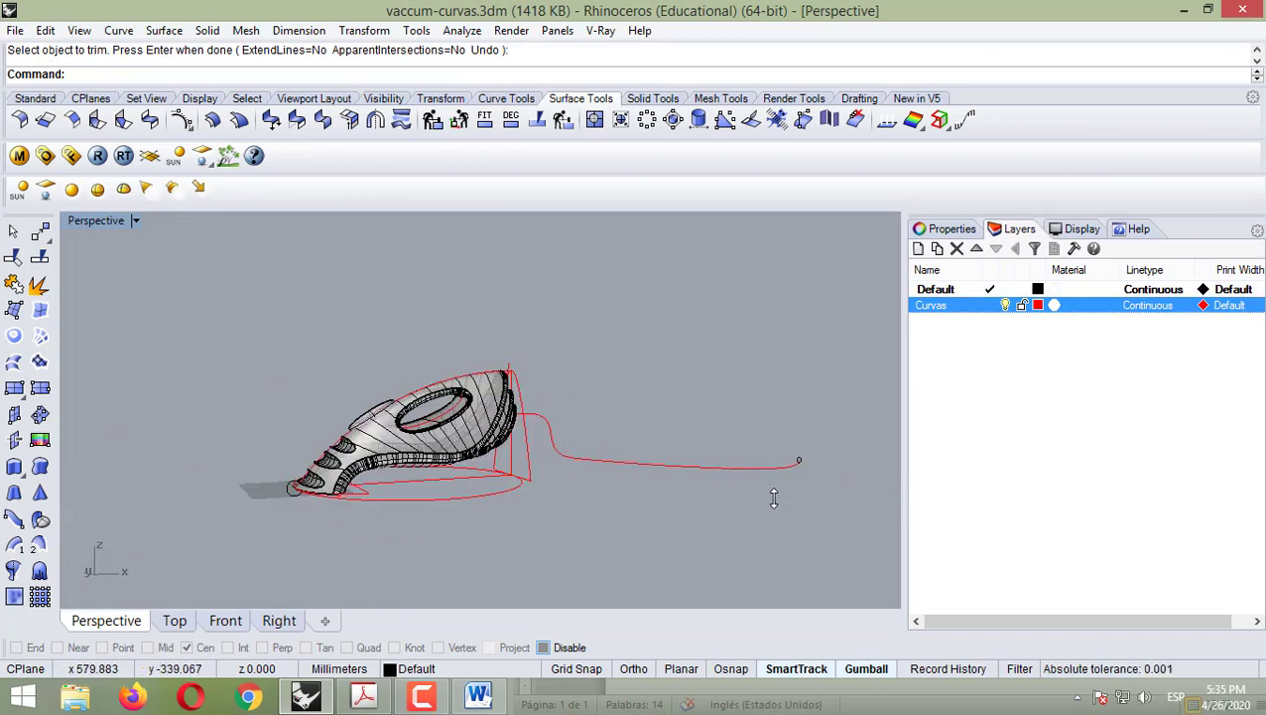
{"action": "right_click_drag", "start_coordinate": [774, 498], "coordinate": [798, 425]}
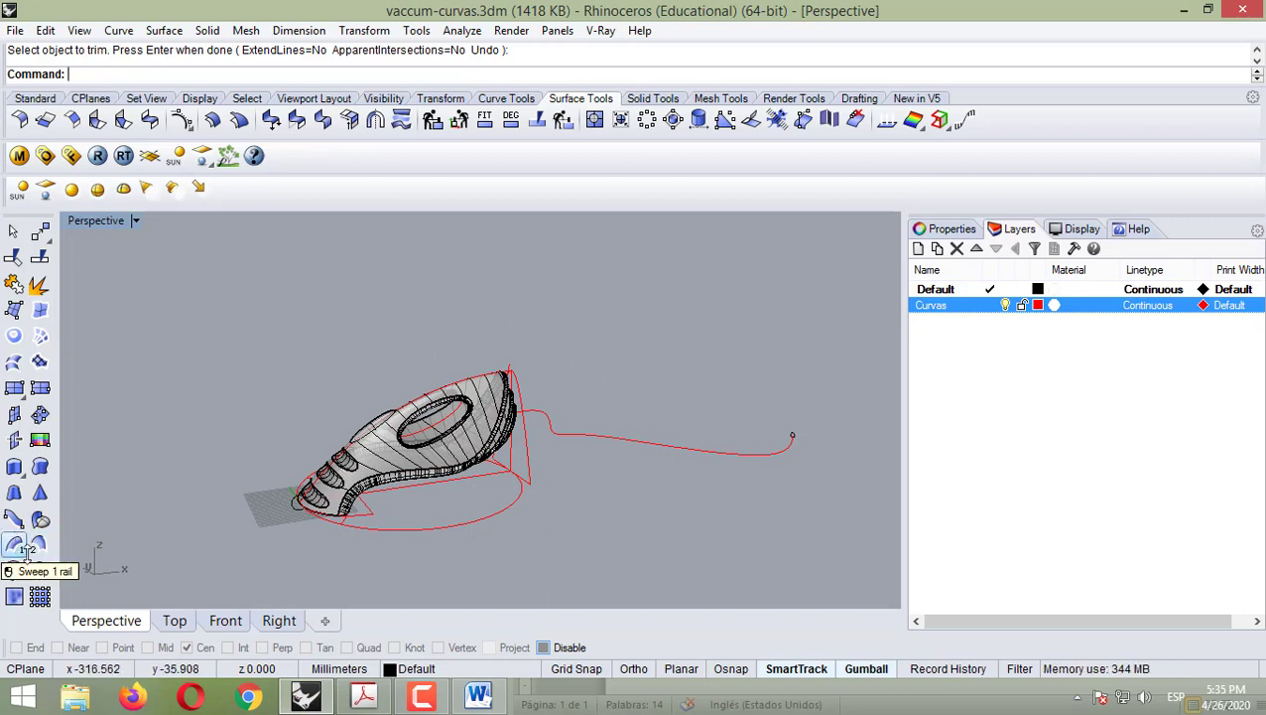
{"action": "left_click", "coordinate": [13, 544]}
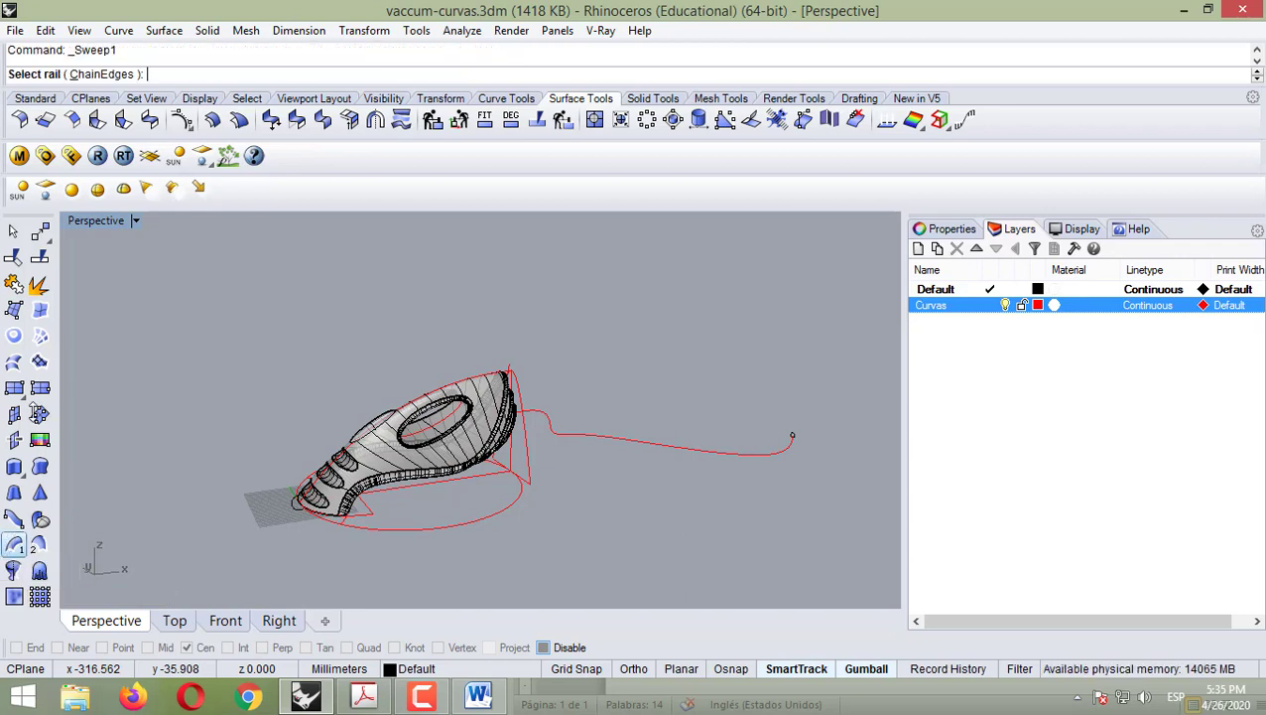
{"action": "left_click", "coordinate": [730, 456]}
{"action": "scroll", "coordinate": [814, 448], "scroll_direction": "down", "scroll_amount": 2}
{"action": "scroll", "coordinate": [809, 446], "scroll_direction": "up", "scroll_amount": 8}
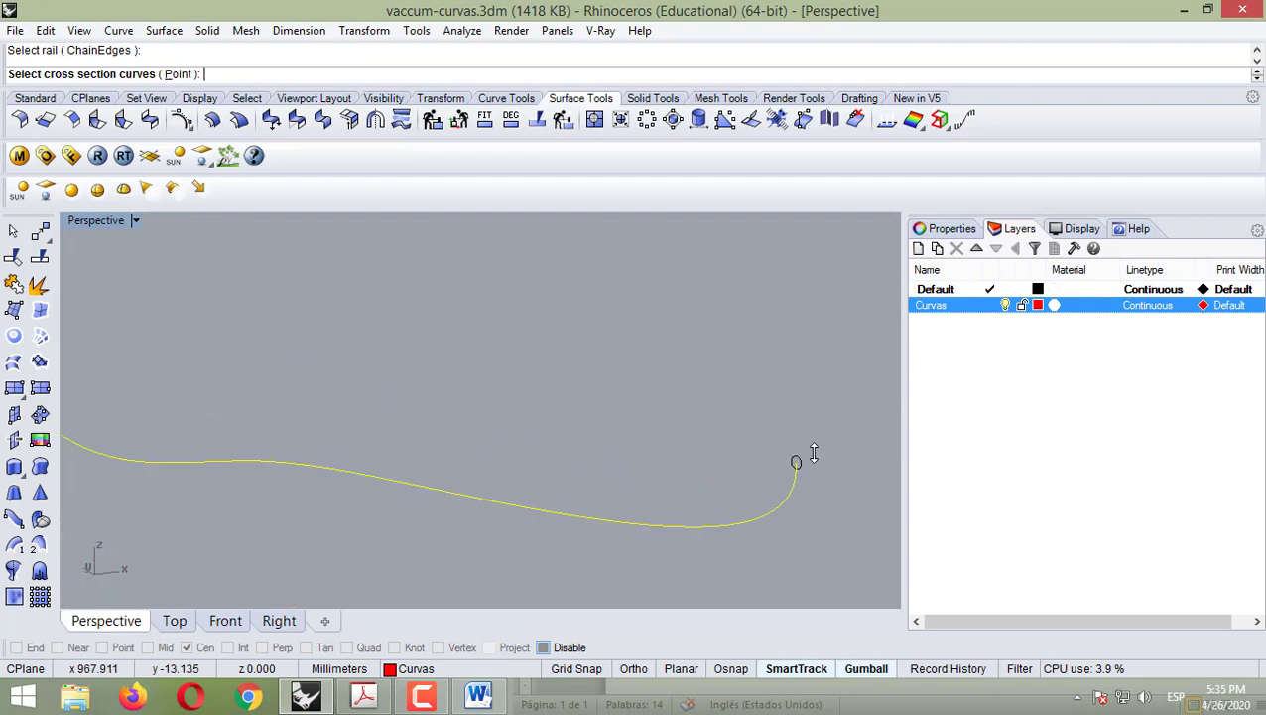
{"action": "left_click", "coordinate": [790, 465]}
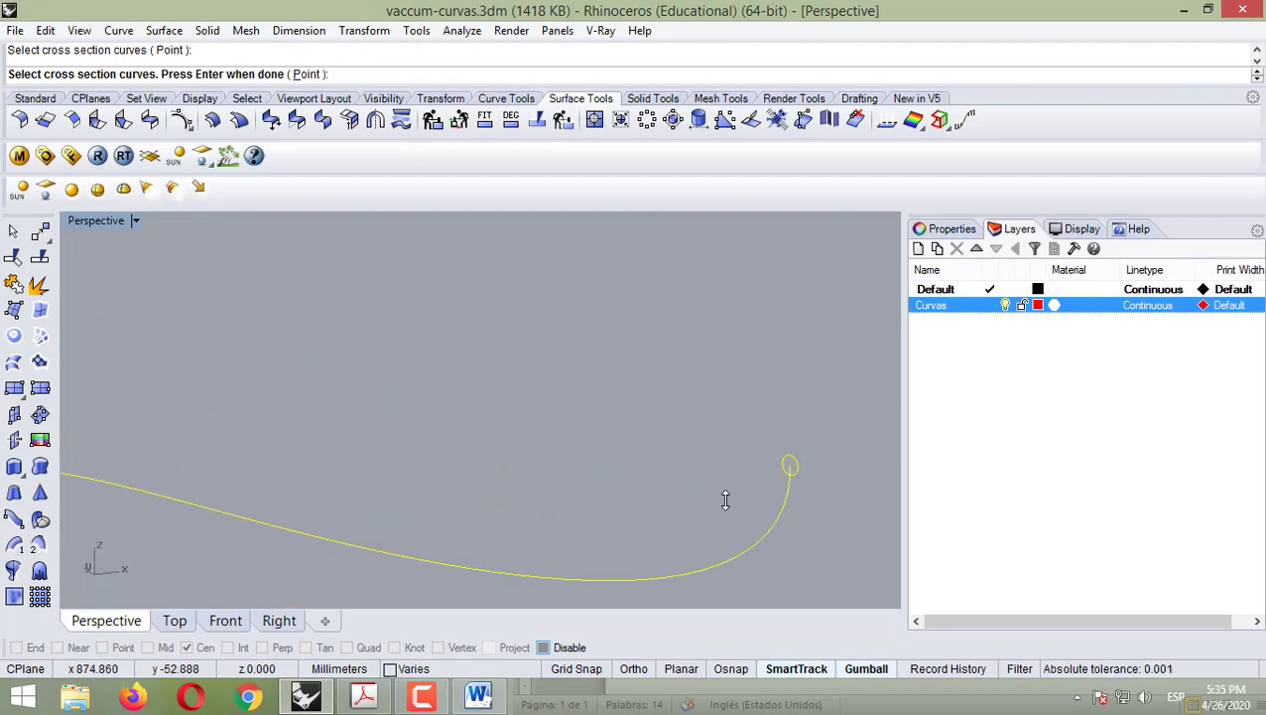
{"action": "key", "text": "Return"}
{"action": "key", "text": "Return"}
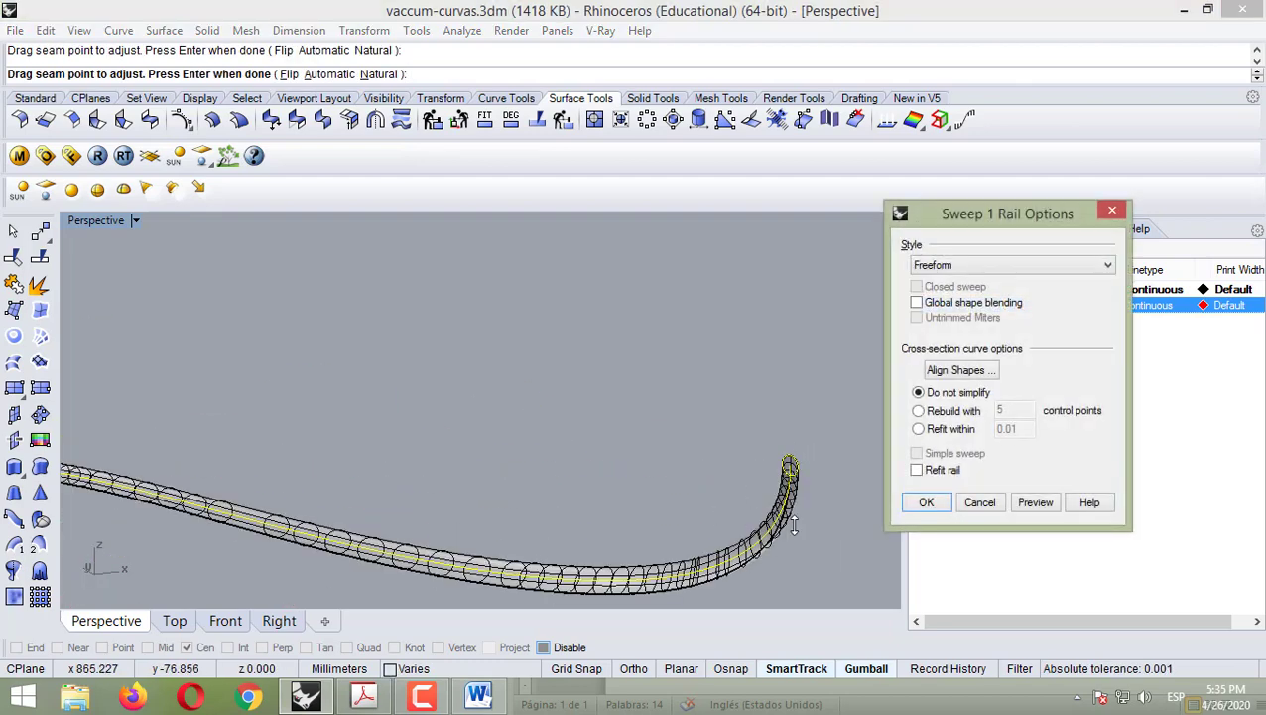
{"action": "right_click_drag", "start_coordinate": [853, 523], "coordinate": [68, 562]}
{"action": "left_click", "coordinate": [174, 620]}
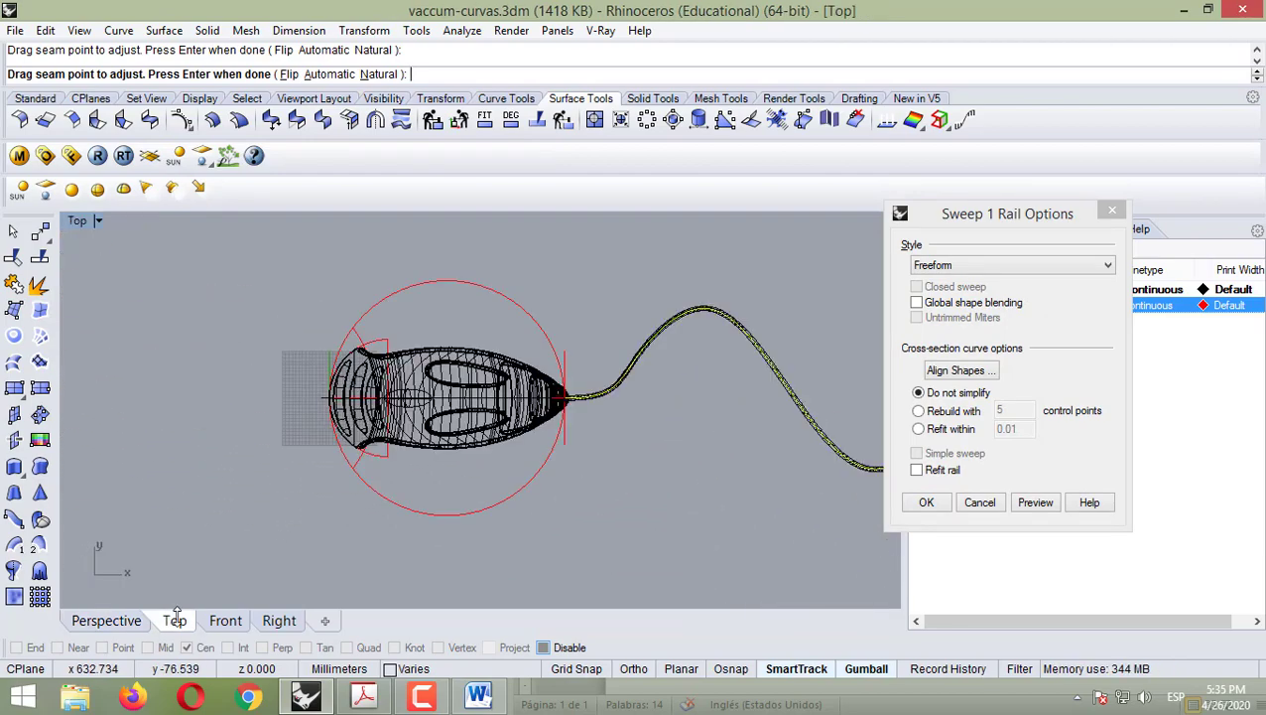
{"action": "scroll", "coordinate": [494, 452], "scroll_direction": "down", "scroll_amount": 5}
{"action": "scroll", "coordinate": [706, 432], "scroll_direction": "up", "scroll_amount": 5}
{"action": "scroll", "coordinate": [680, 496], "scroll_direction": "up", "scroll_amount": 8}
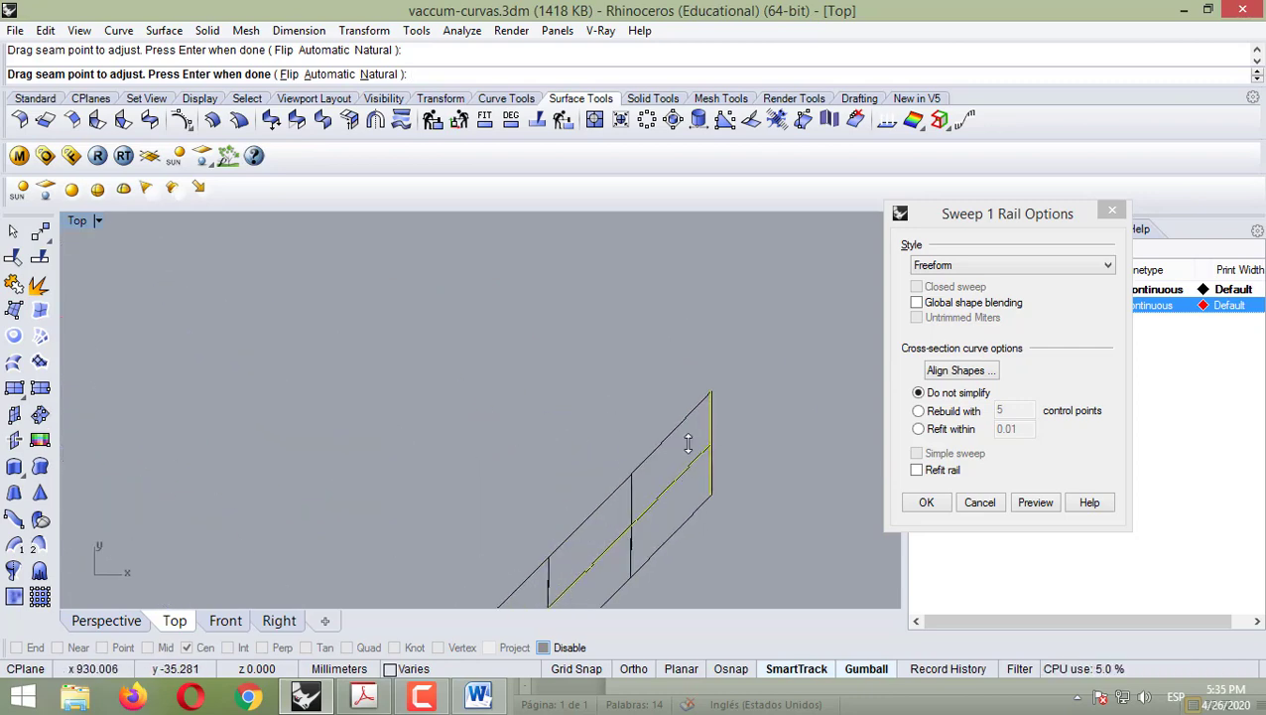
{"action": "left_click", "coordinate": [979, 502]}
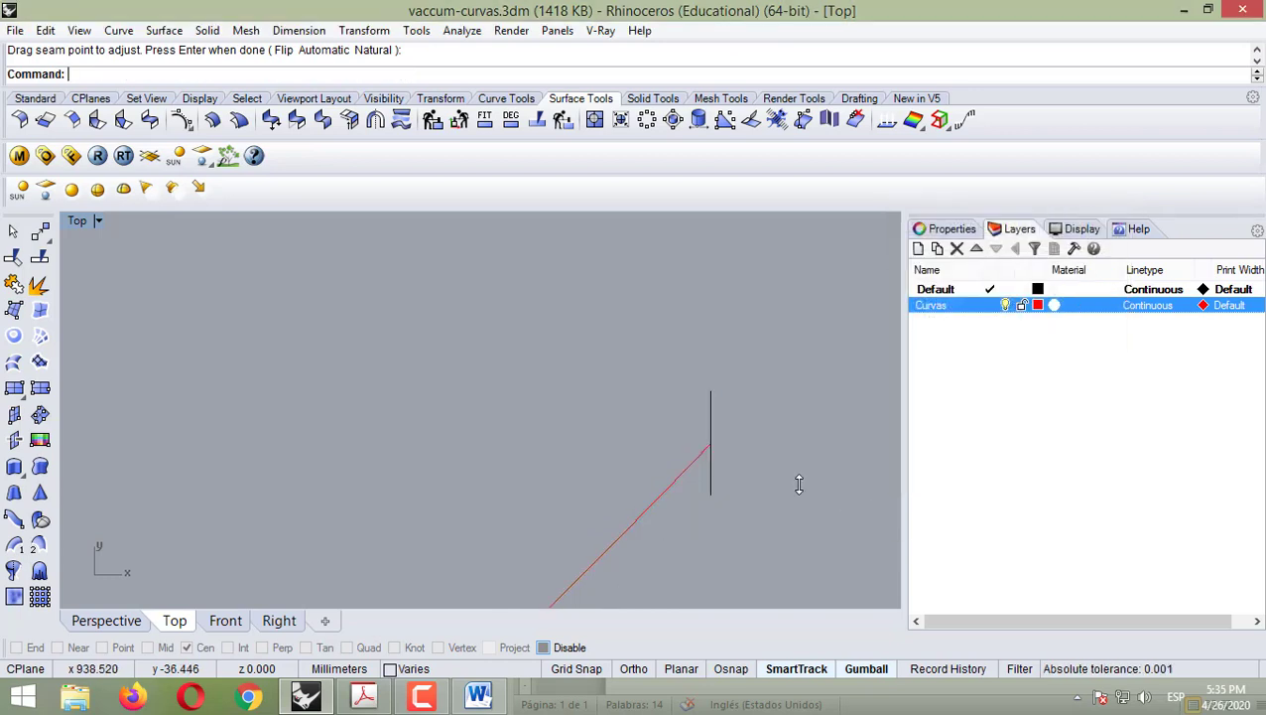
- In the Top view, rotate the circle at the cable curve's free end about 43 degrees plus 8 more, and check it in Front
{"action": "left_click", "coordinate": [711, 422]}
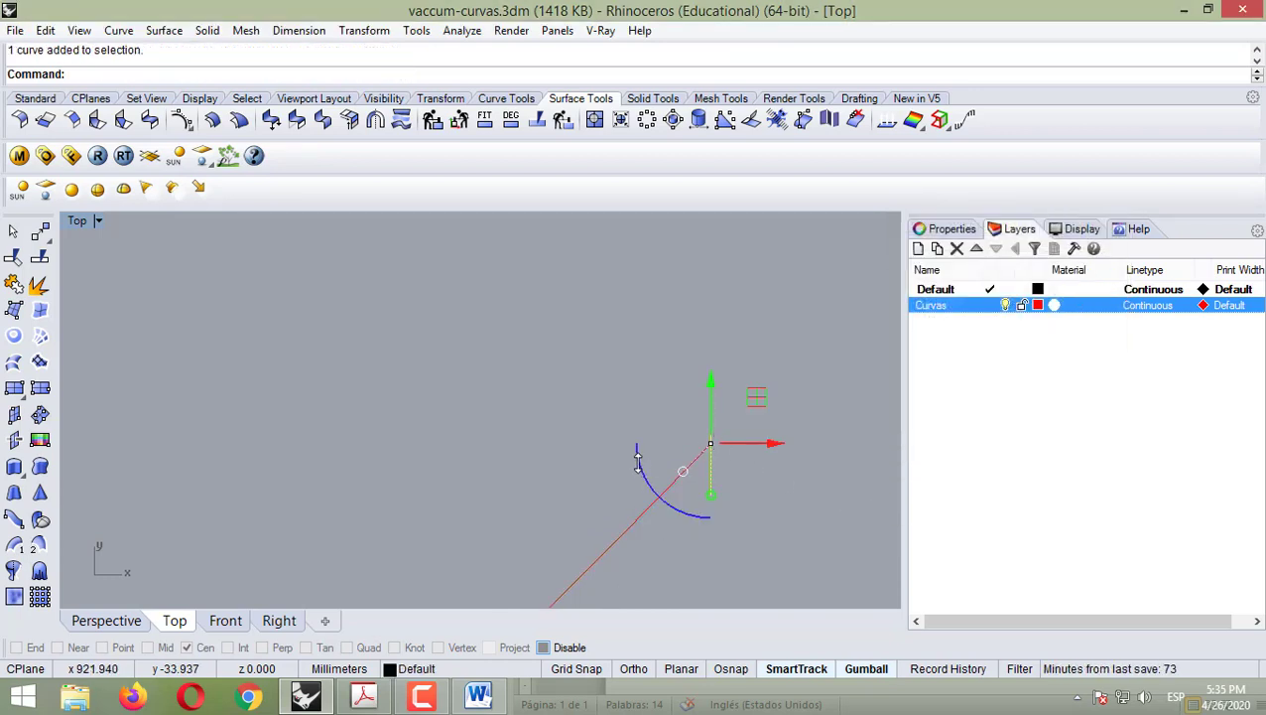
{"action": "mouse_move", "coordinate": [682, 457]}
{"action": "left_mouse_down"}
{"action": "mouse_move", "coordinate": [674, 481]}
{"action": "mouse_move", "coordinate": [684, 476]}
{"action": "left_mouse_up"}
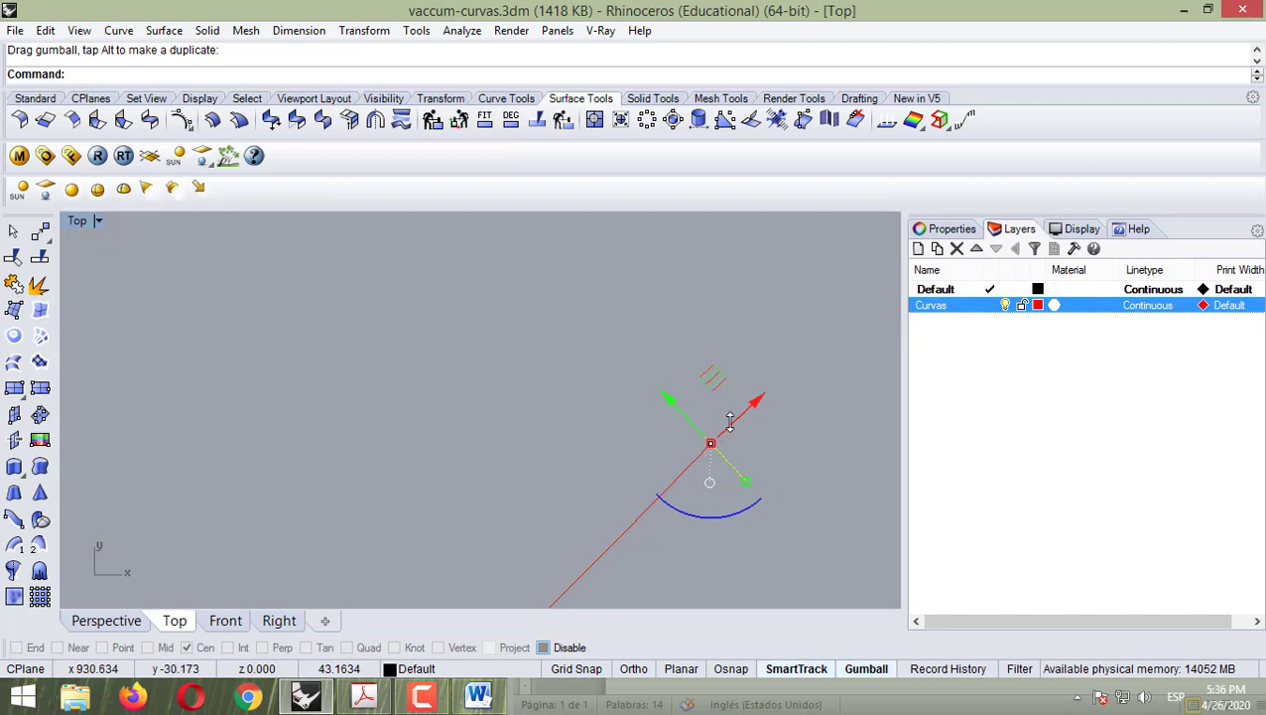
{"action": "left_click", "coordinate": [721, 510]}
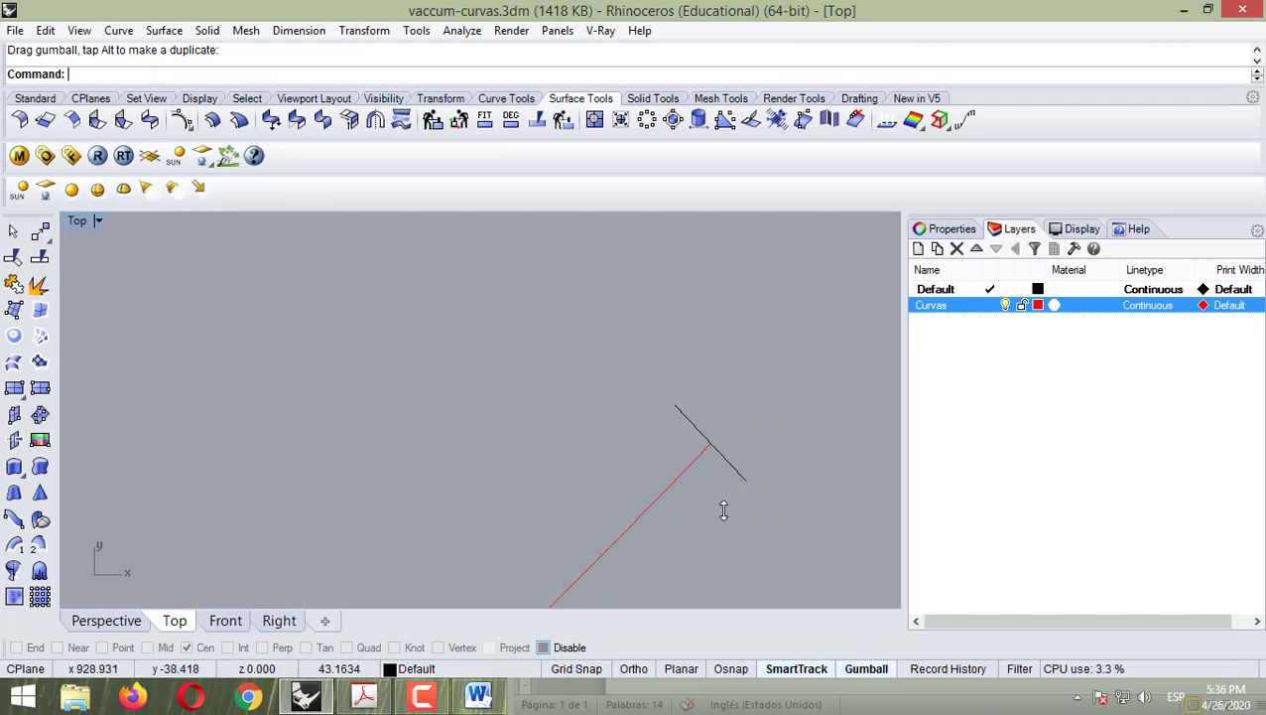
{"action": "left_click", "coordinate": [731, 461]}
{"action": "left_click_drag", "start_coordinate": [687, 508], "coordinate": [684, 512]}
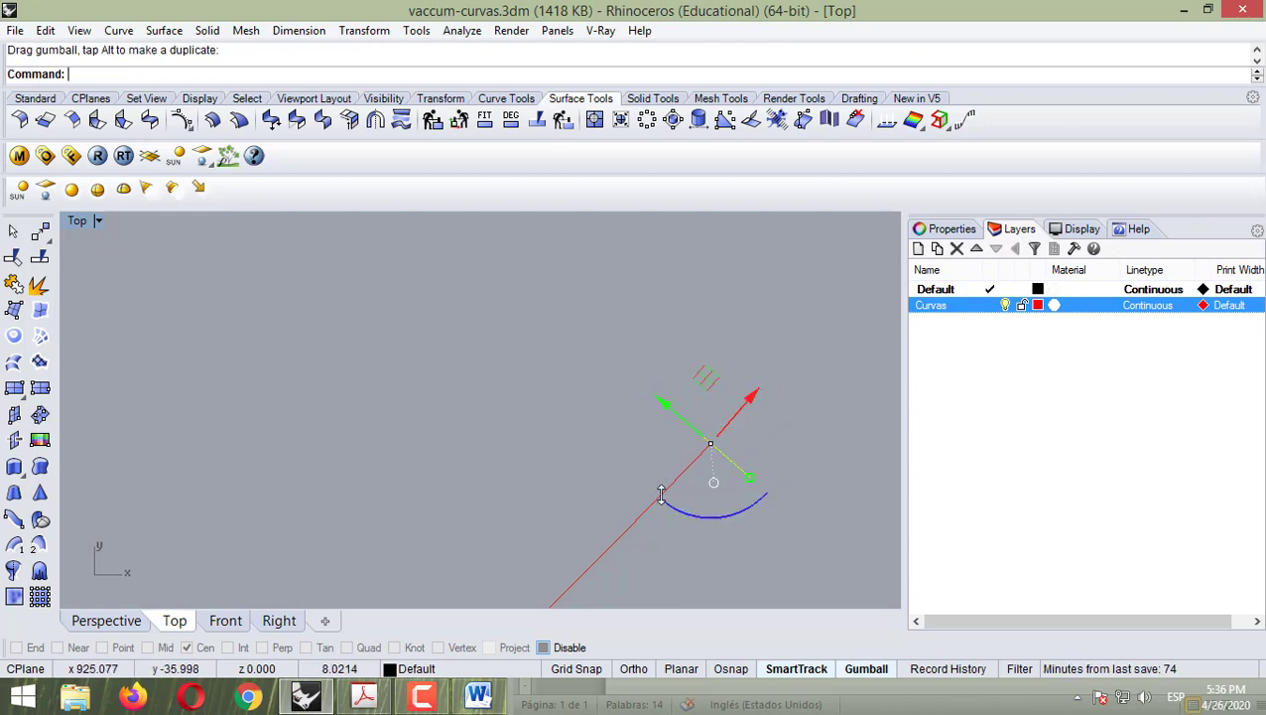
{"action": "left_click", "coordinate": [226, 620]}
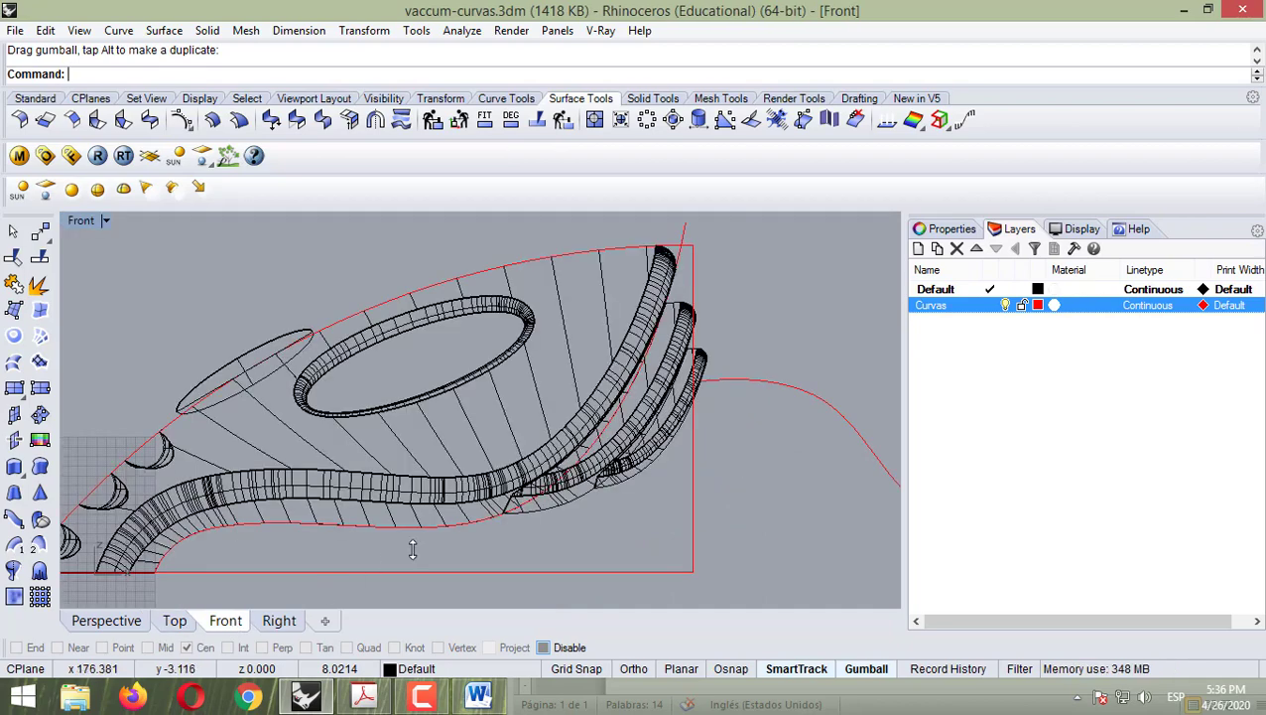
{"action": "scroll", "coordinate": [765, 515], "scroll_direction": "down", "scroll_amount": 5}
{"action": "scroll", "coordinate": [862, 521], "scroll_direction": "up", "scroll_amount": 8}
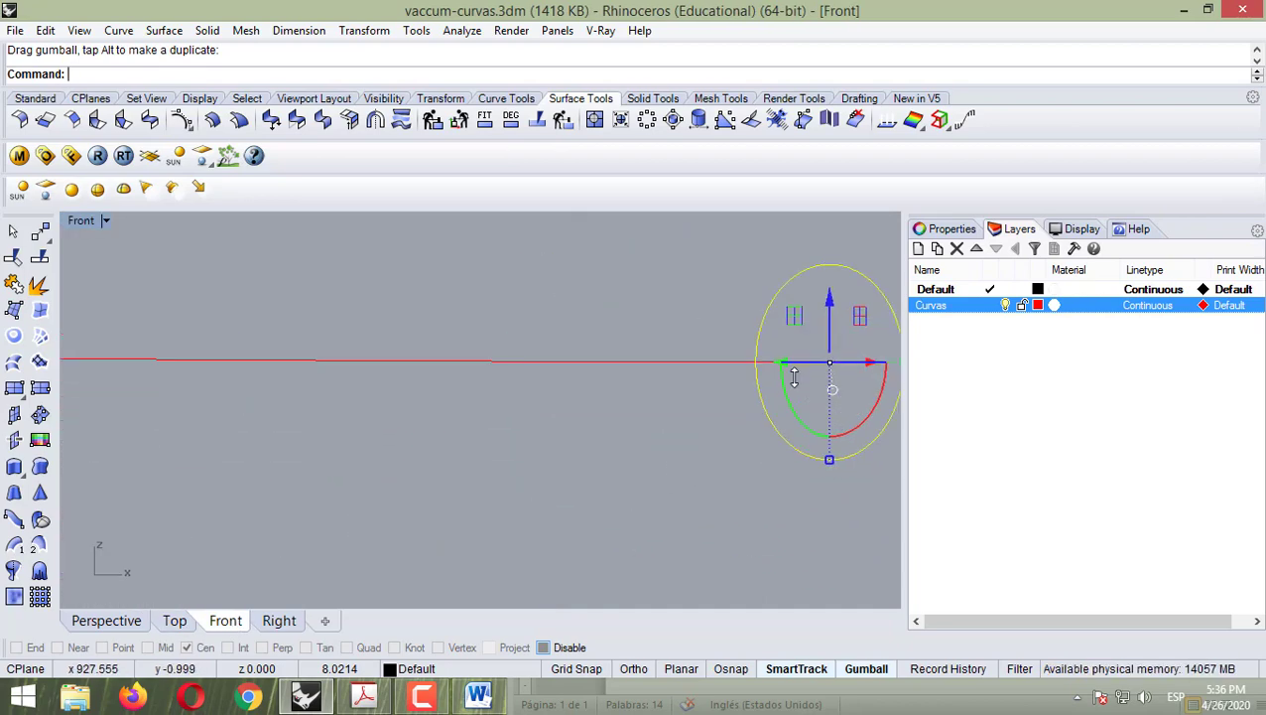
{"action": "scroll", "coordinate": [838, 365], "scroll_direction": "down", "scroll_amount": 2}
{"action": "scroll", "coordinate": [684, 404], "scroll_direction": "down", "scroll_amount": 2}
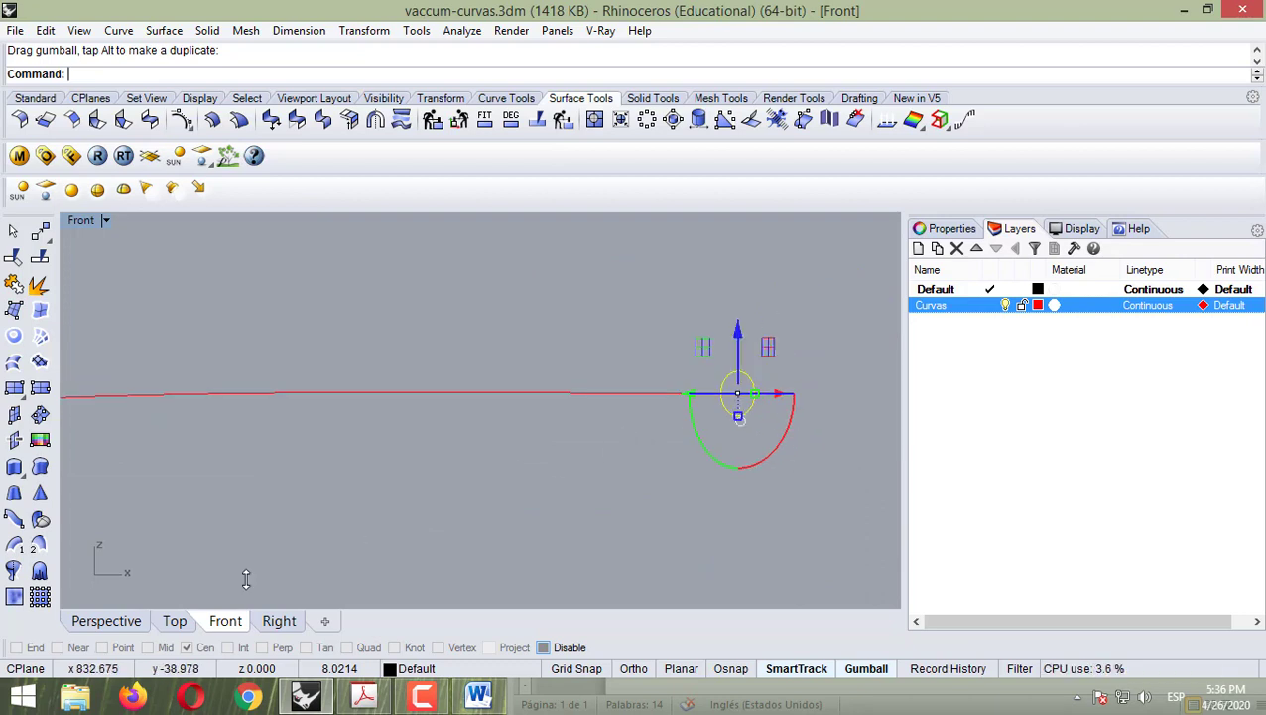
- In the Perspective view, sweep the end circle along the cable curve with Sweep 1 Rail, using Freeform style and Do not simplify
{"action": "left_click", "coordinate": [136, 620]}
{"action": "left_click", "coordinate": [360, 430]}
{"action": "scroll", "coordinate": [400, 444], "scroll_direction": "down", "scroll_amount": 2}
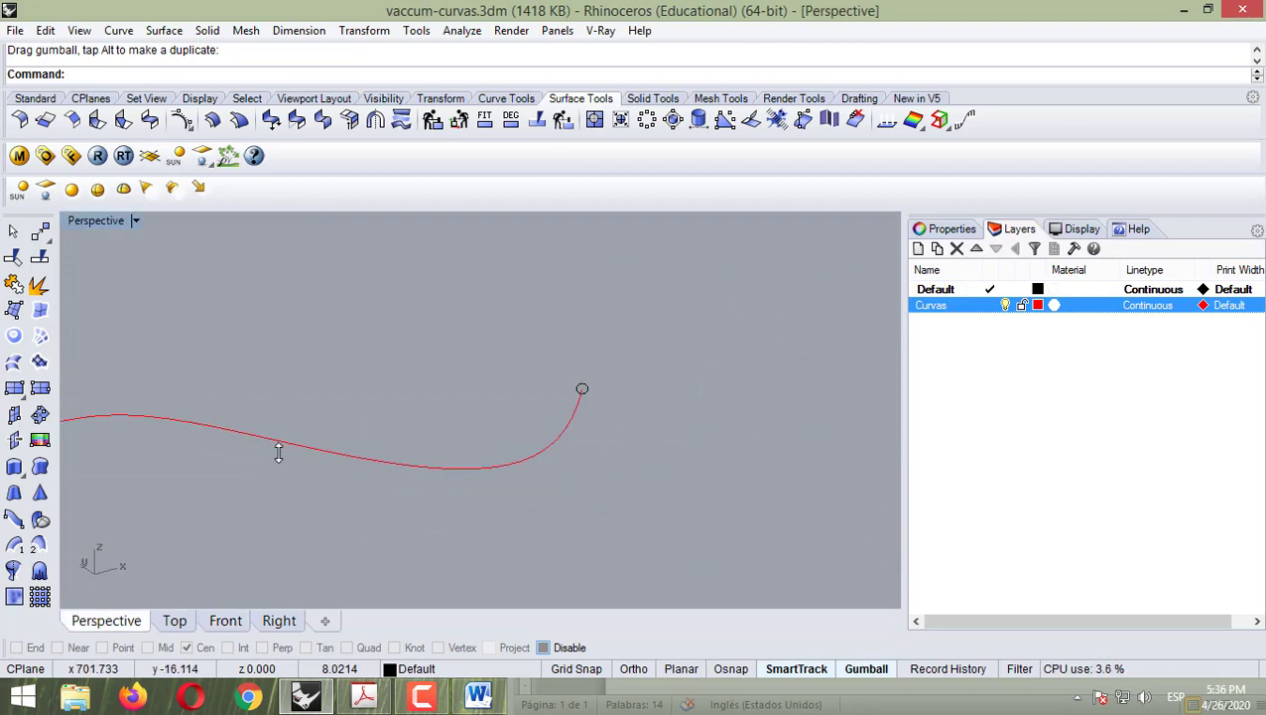
{"action": "scroll", "coordinate": [119, 494], "scroll_direction": "down", "scroll_amount": 3}
{"action": "left_click", "coordinate": [16, 544]}
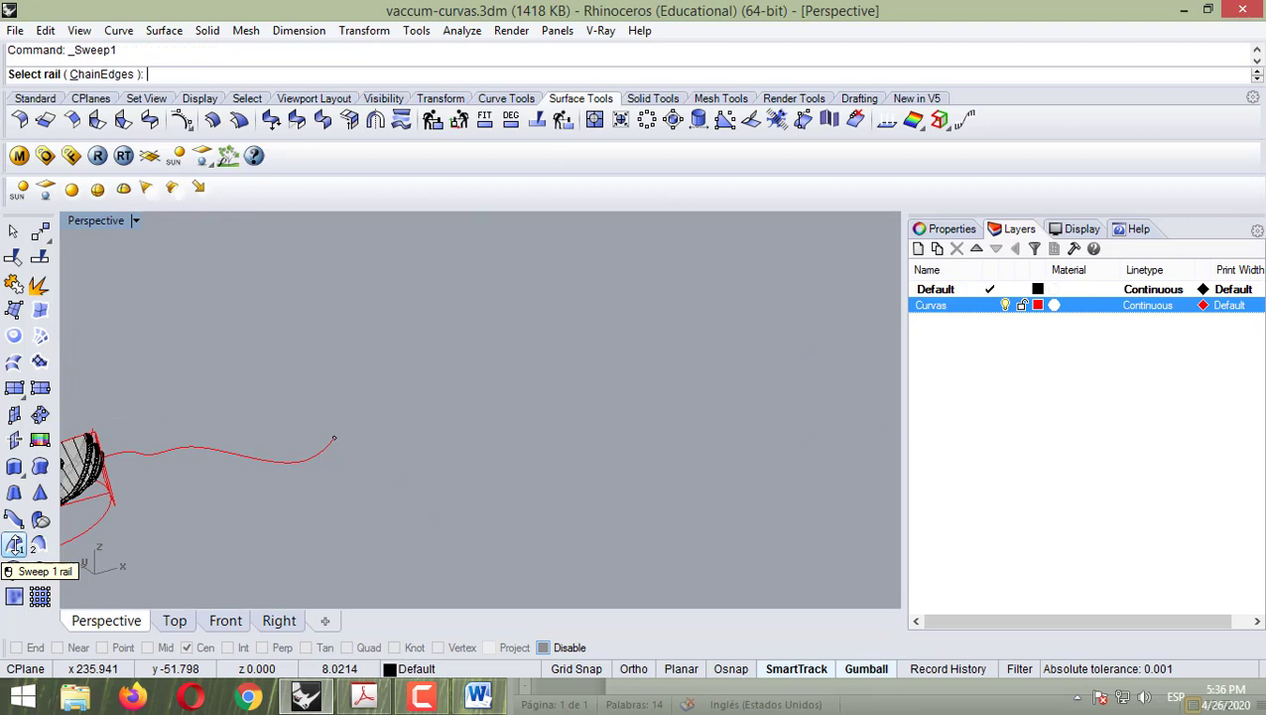
{"action": "right_click_drag", "start_coordinate": [315, 474], "coordinate": [352, 412]}
{"action": "left_click", "coordinate": [274, 444]}
{"action": "left_click", "coordinate": [351, 426]}
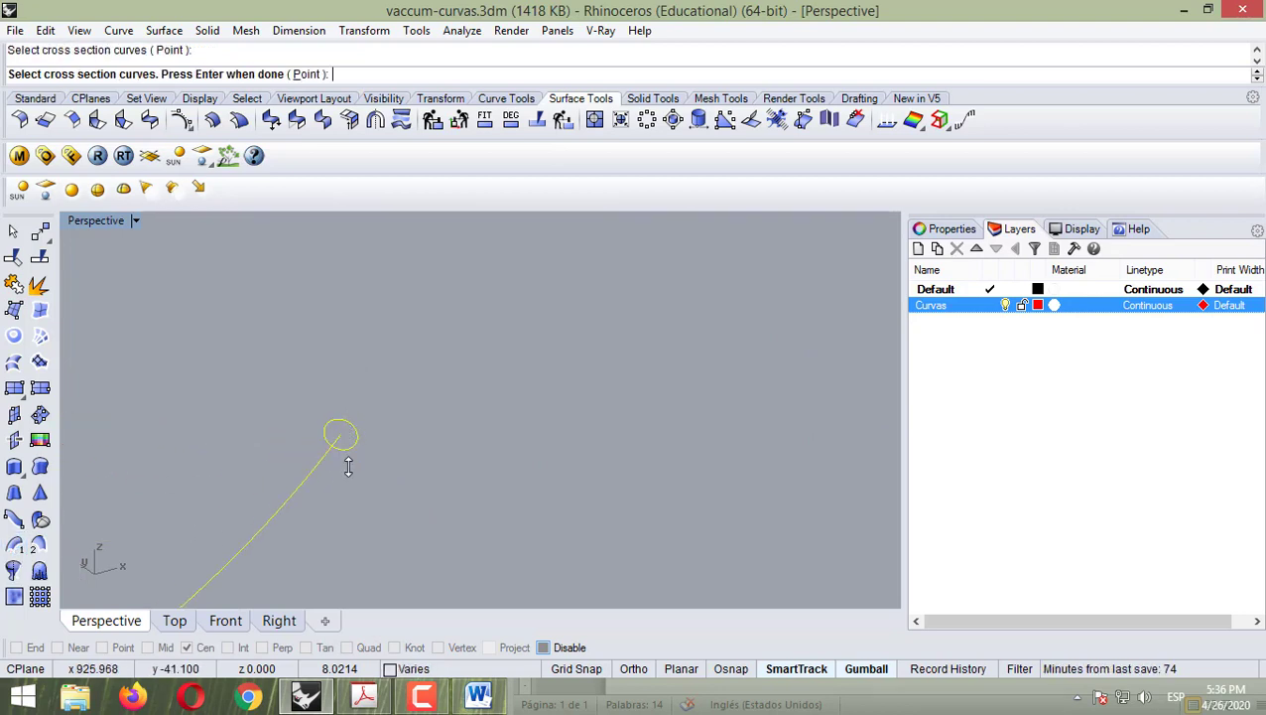
{"action": "key", "text": "Return"}
{"action": "key", "text": "Return"}
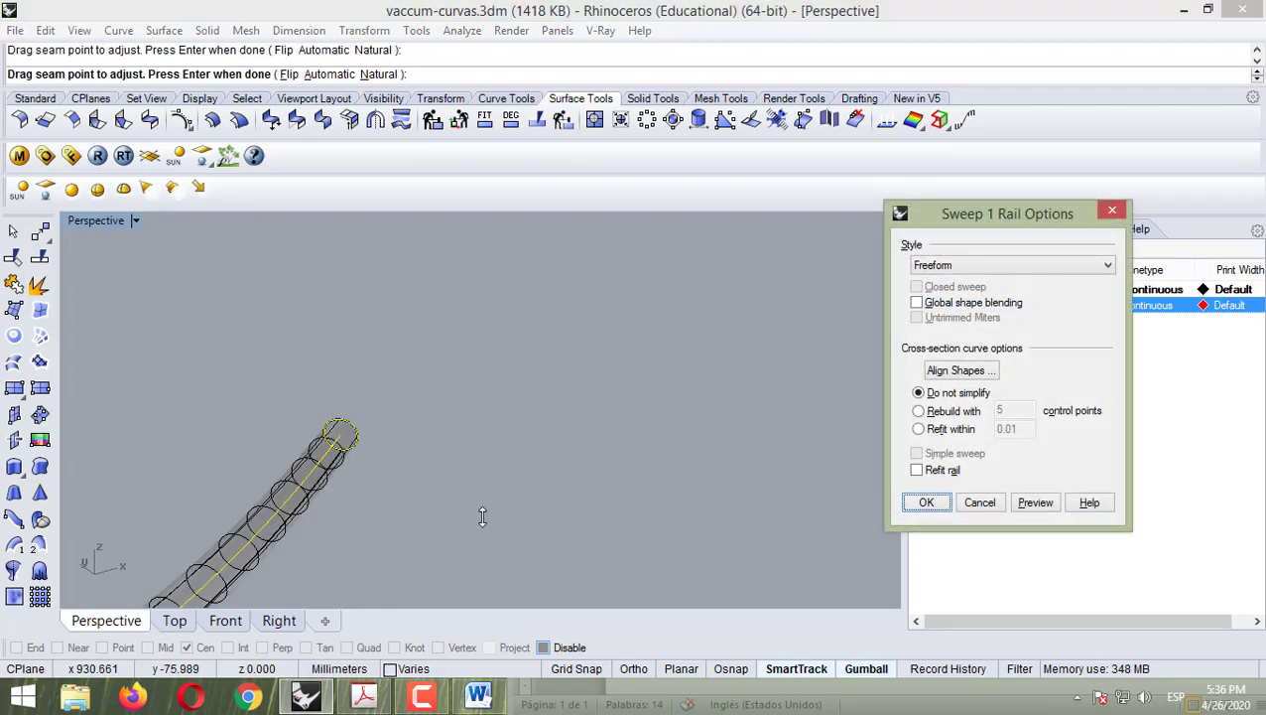
{"action": "left_click", "coordinate": [924, 503]}
- Examine the swept power cable and the complete vacuum body from several angles, with the whole model fitted to the view
{"action": "right_click_drag", "start_coordinate": [715, 511], "coordinate": [339, 418]}
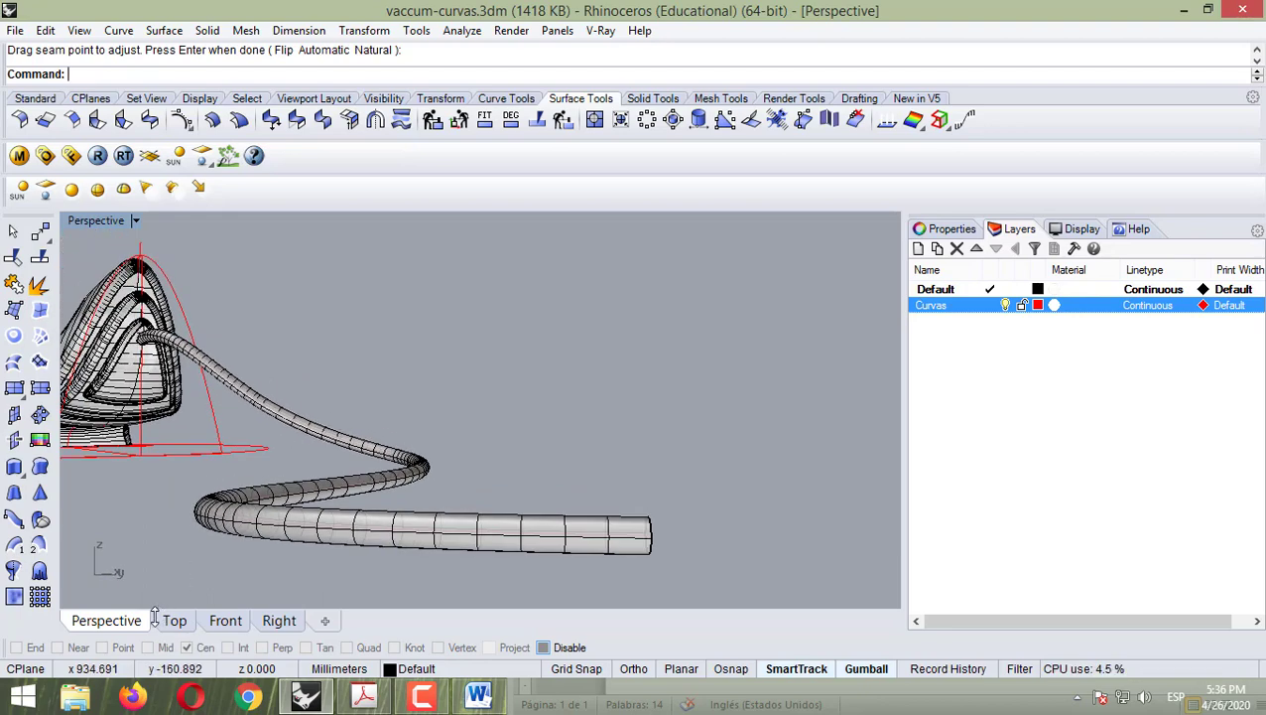
{"action": "scroll", "coordinate": [198, 496], "scroll_direction": "down", "scroll_amount": 10}
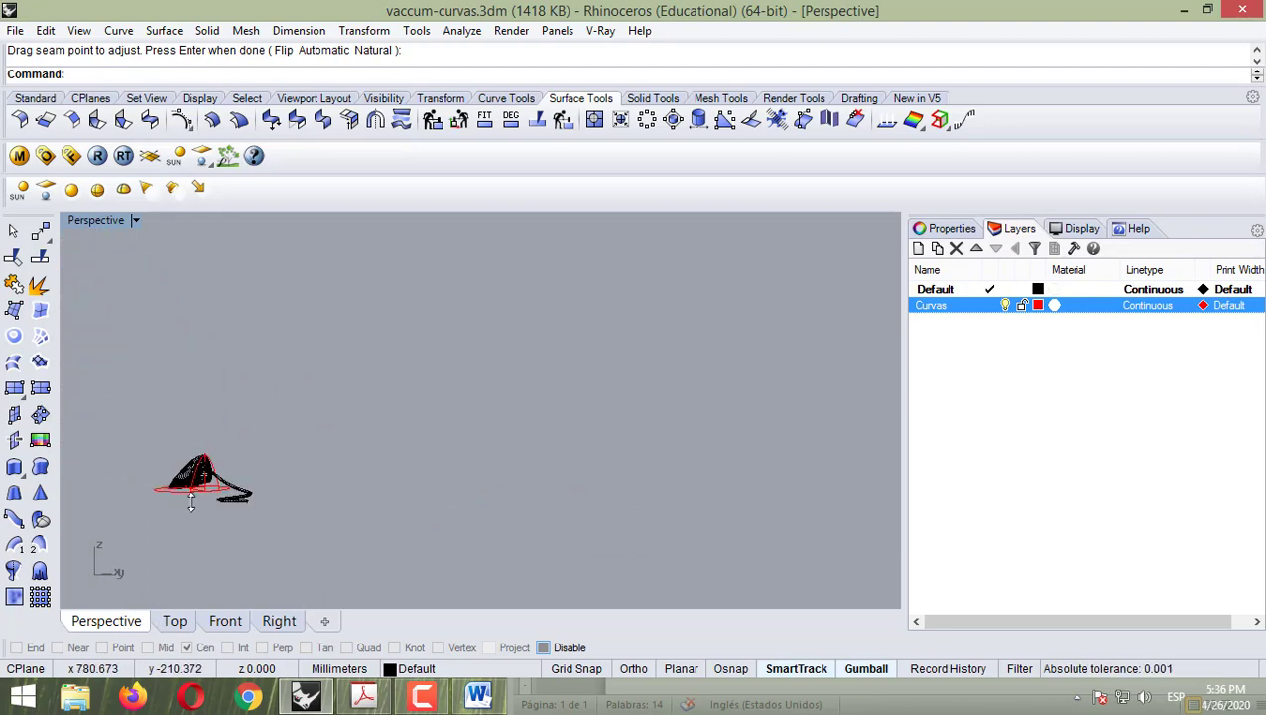
{"action": "scroll", "coordinate": [173, 475], "scroll_direction": "up", "scroll_amount": 10}
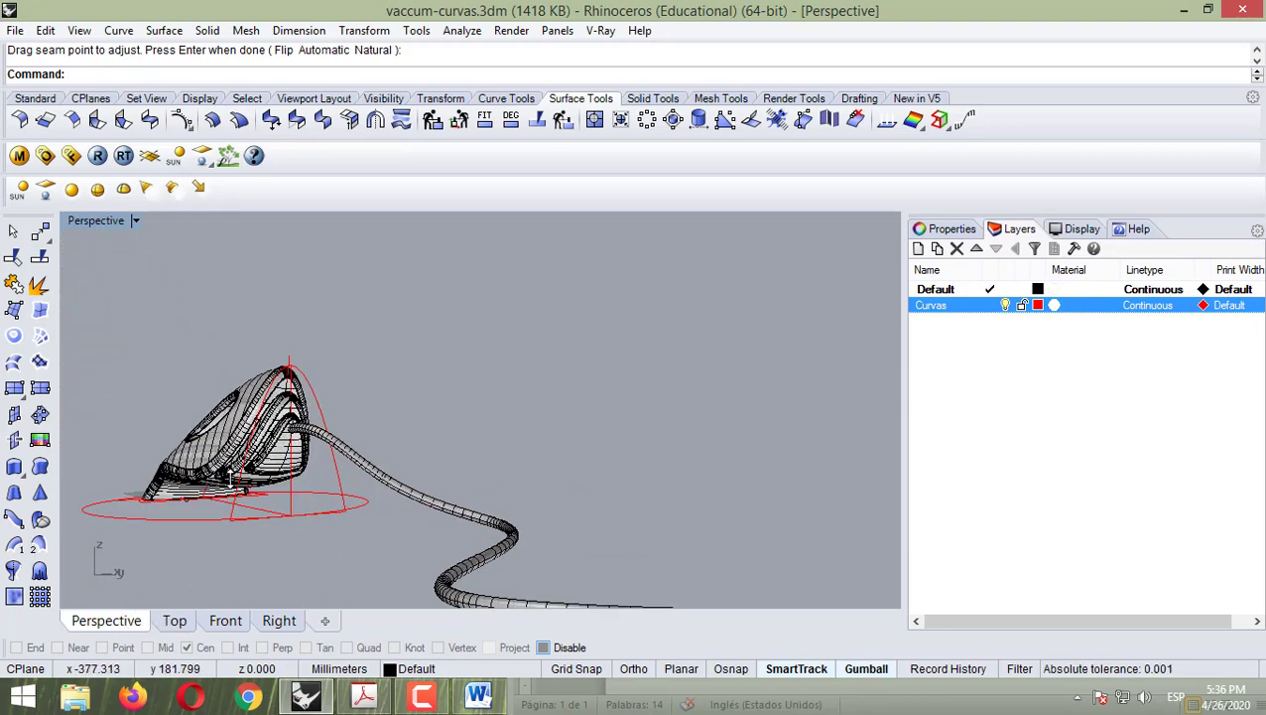
{"action": "middle_click", "coordinate": [348, 495]}
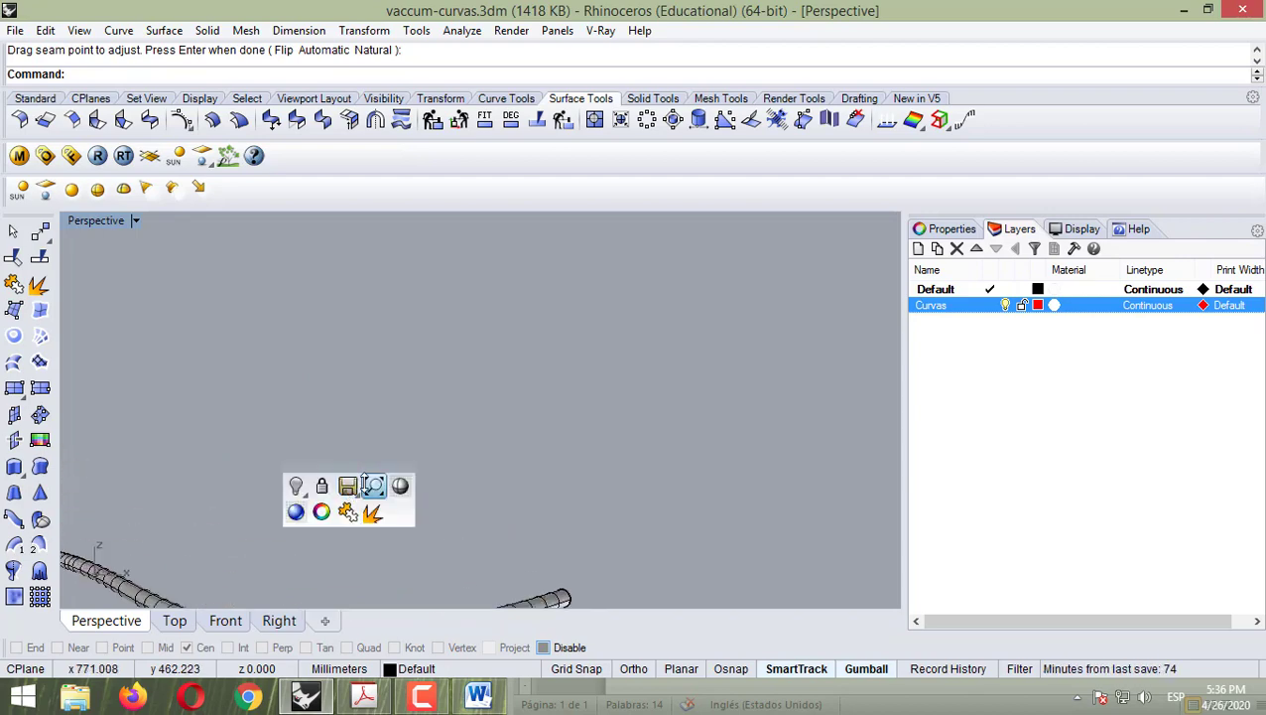
{"action": "left_click", "coordinate": [369, 483]}
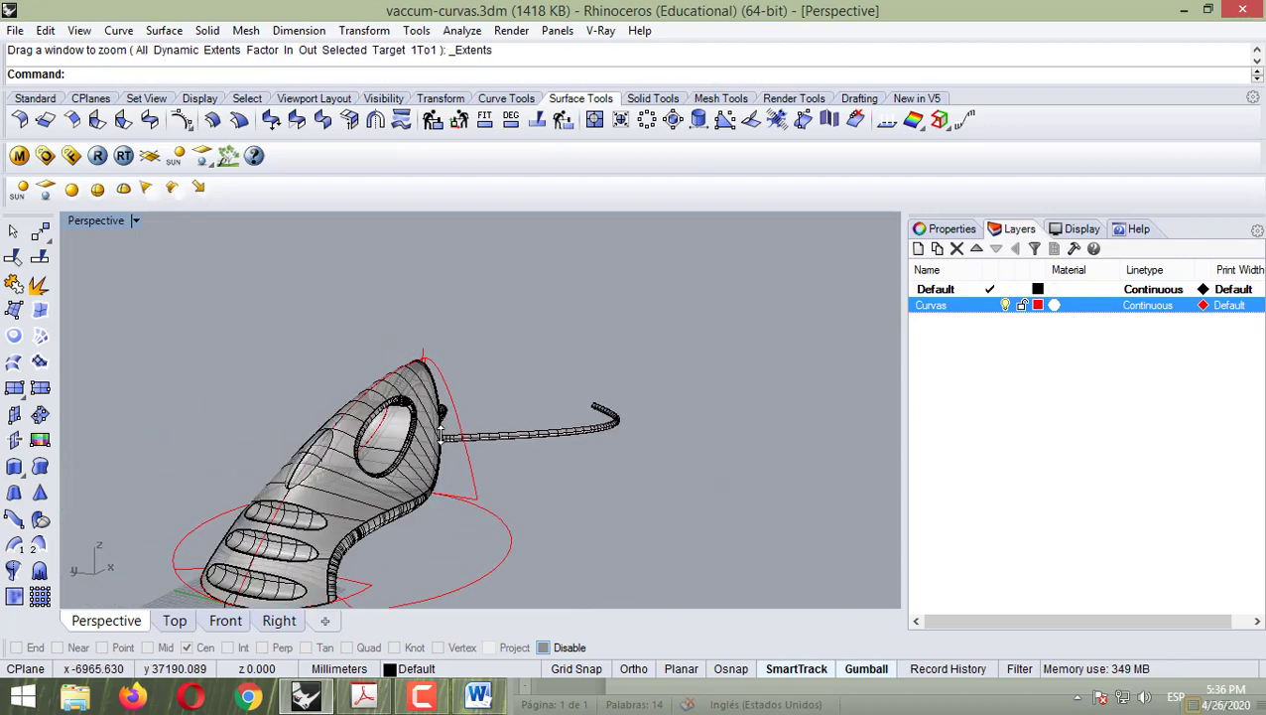
{"action": "right_click_drag", "start_coordinate": [441, 434], "coordinate": [387, 454]}
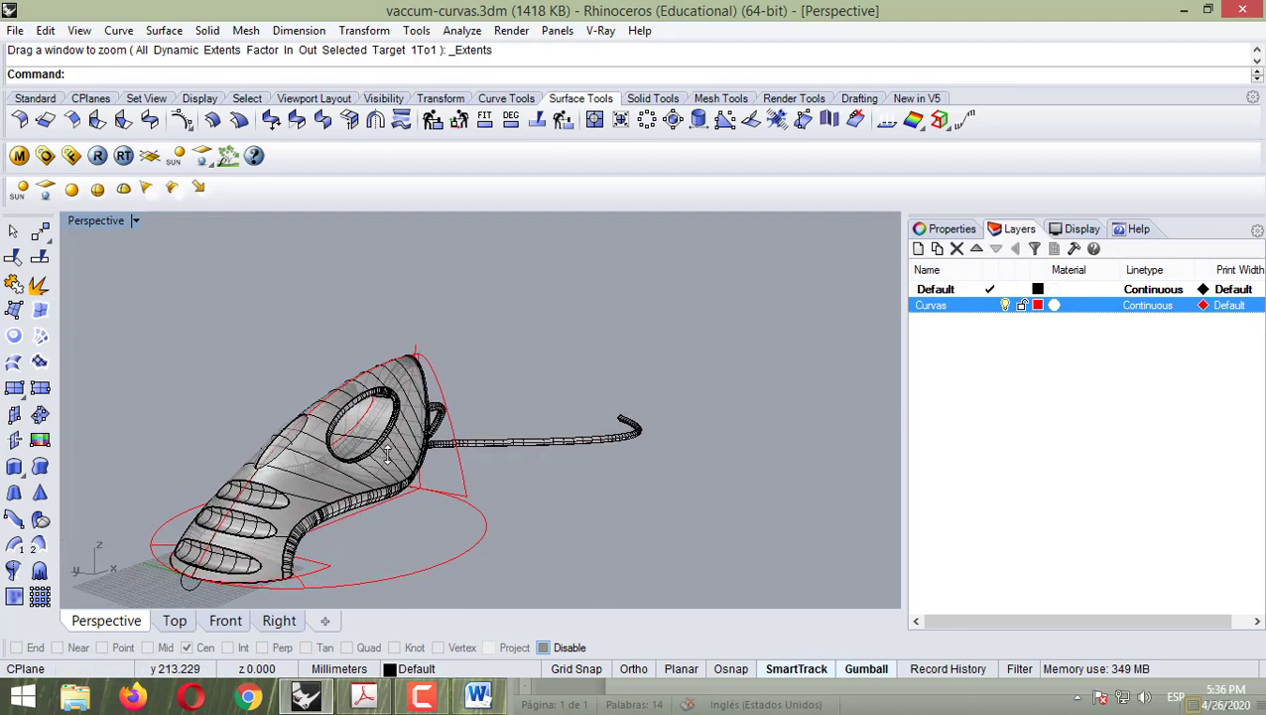
{"action": "scroll", "coordinate": [357, 458], "scroll_direction": "down", "scroll_amount": 5}
{"action": "scroll", "coordinate": [304, 466], "scroll_direction": "up", "scroll_amount": 8}
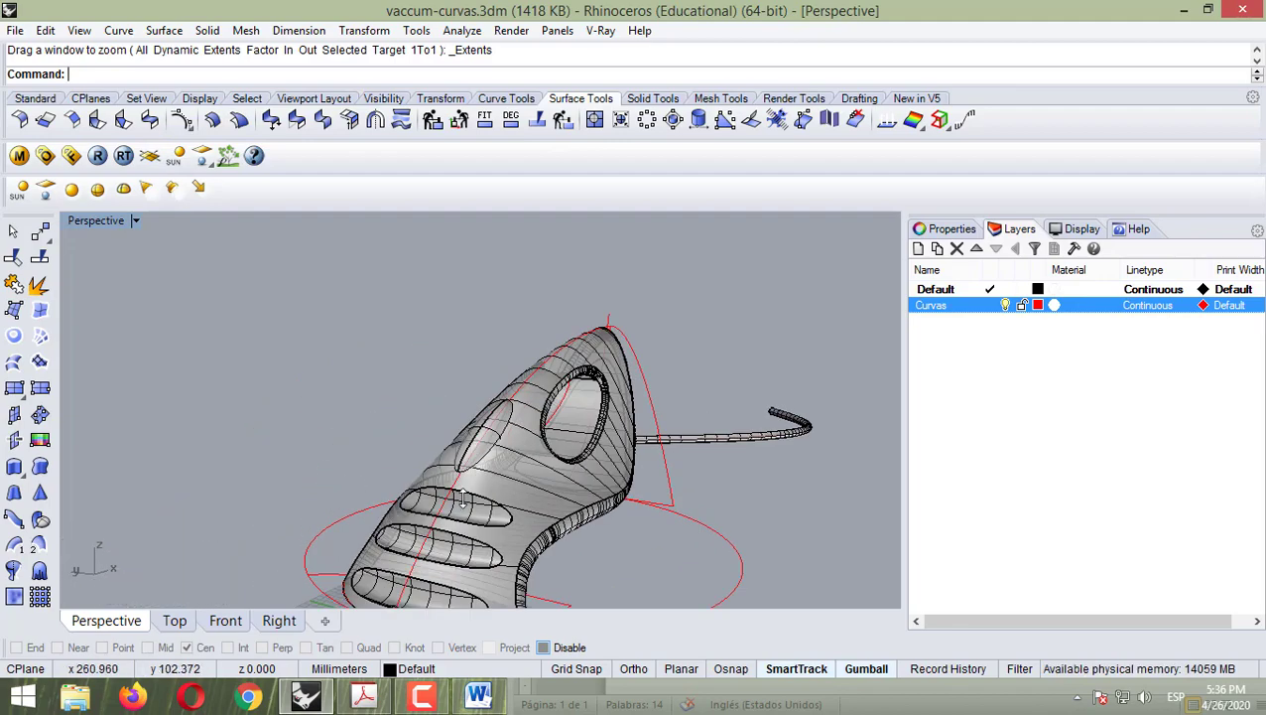
{"action": "scroll", "coordinate": [436, 477], "scroll_direction": "down", "scroll_amount": 5}
{"action": "scroll", "coordinate": [369, 447], "scroll_direction": "up", "scroll_amount": 7}
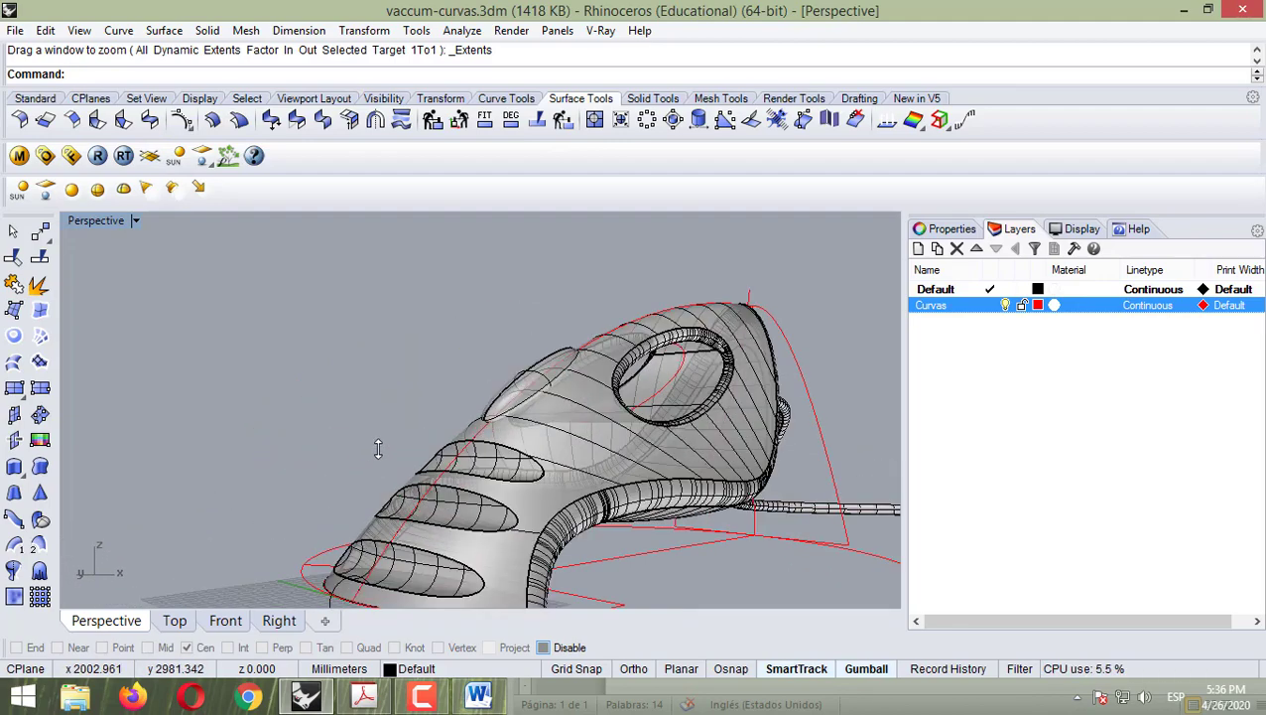
{"action": "scroll", "coordinate": [378, 449], "scroll_direction": "down", "scroll_amount": 5}
{"action": "scroll", "coordinate": [496, 493], "scroll_direction": "up", "scroll_amount": 8}
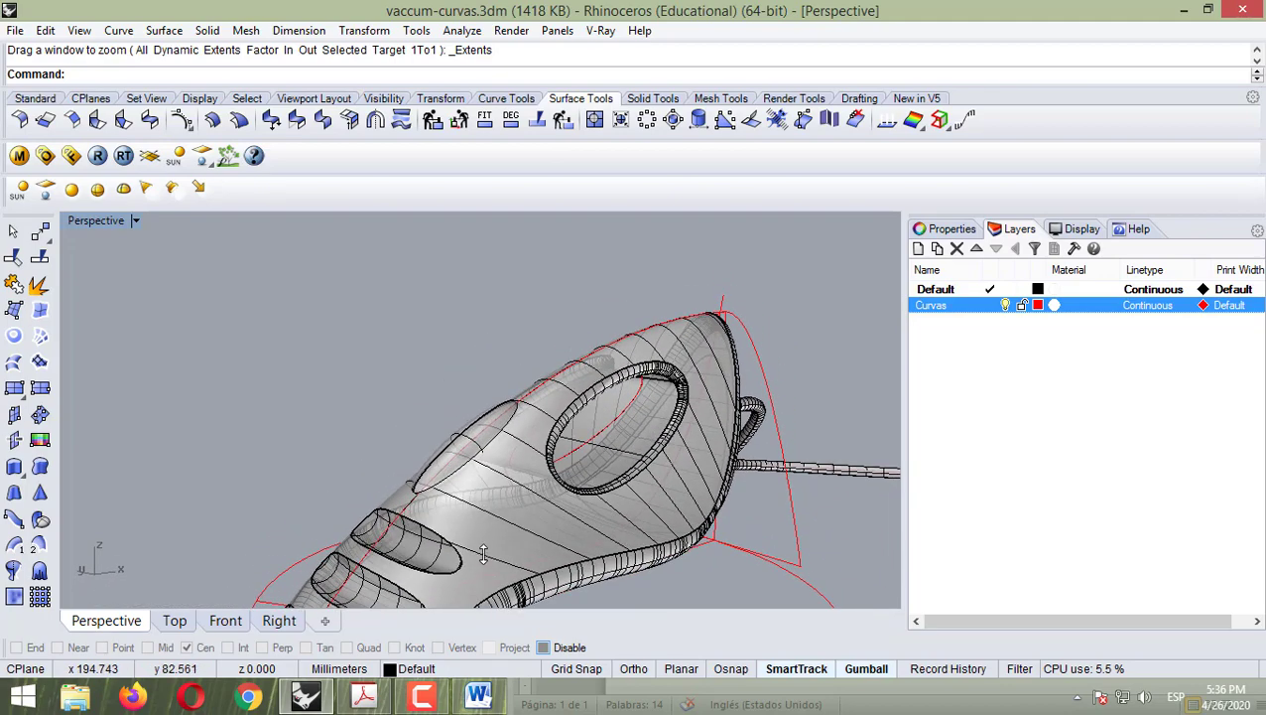
{"action": "scroll", "coordinate": [466, 526], "scroll_direction": "down", "scroll_amount": 5}
{"action": "scroll", "coordinate": [426, 507], "scroll_direction": "up", "scroll_amount": 7}
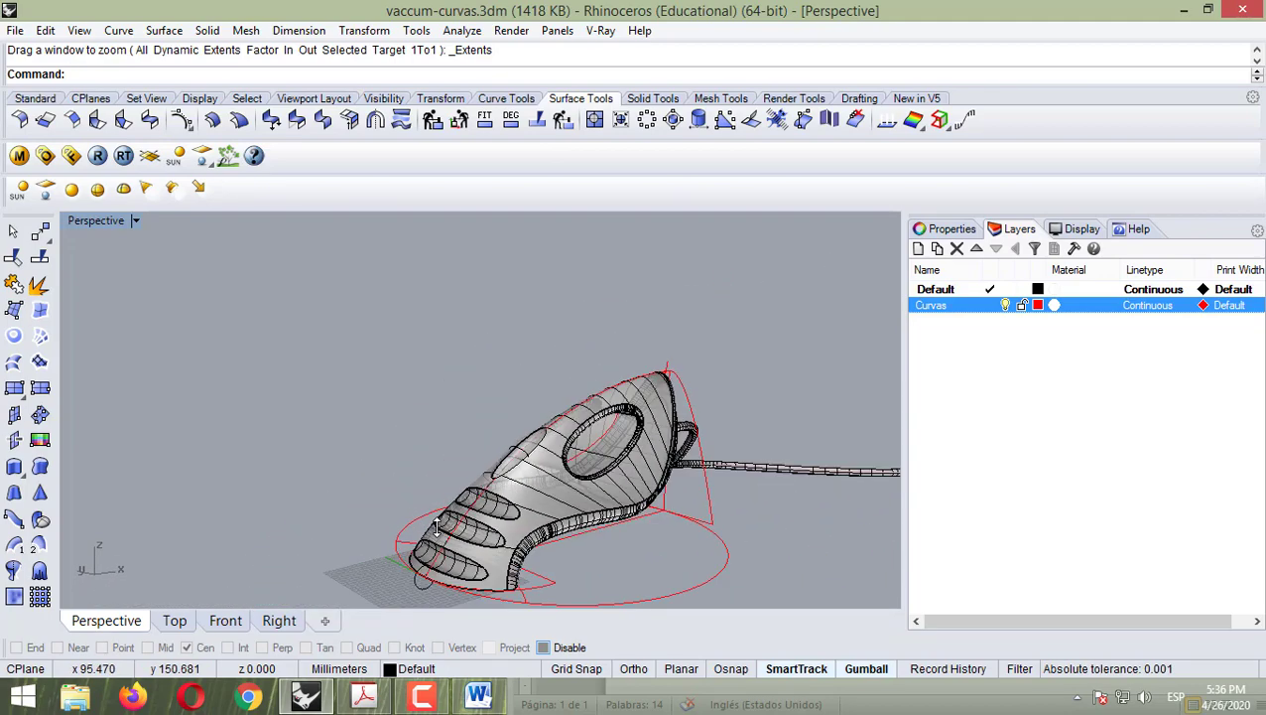
{"action": "scroll", "coordinate": [516, 550], "scroll_direction": "down", "scroll_amount": 2}
{"action": "scroll", "coordinate": [534, 565], "scroll_direction": "up", "scroll_amount": 2}
{"action": "scroll", "coordinate": [534, 565], "scroll_direction": "up", "scroll_amount": 2}
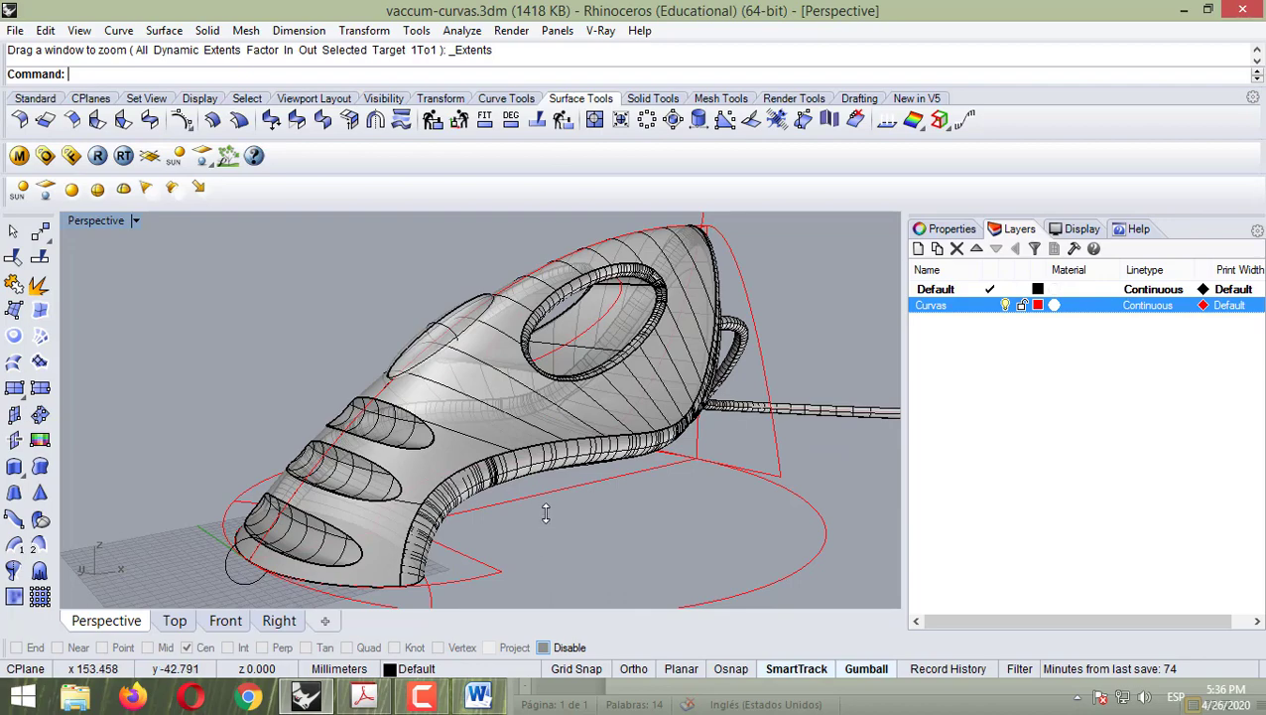
{"action": "right_click_drag", "start_coordinate": [547, 502], "coordinate": [540, 511]}
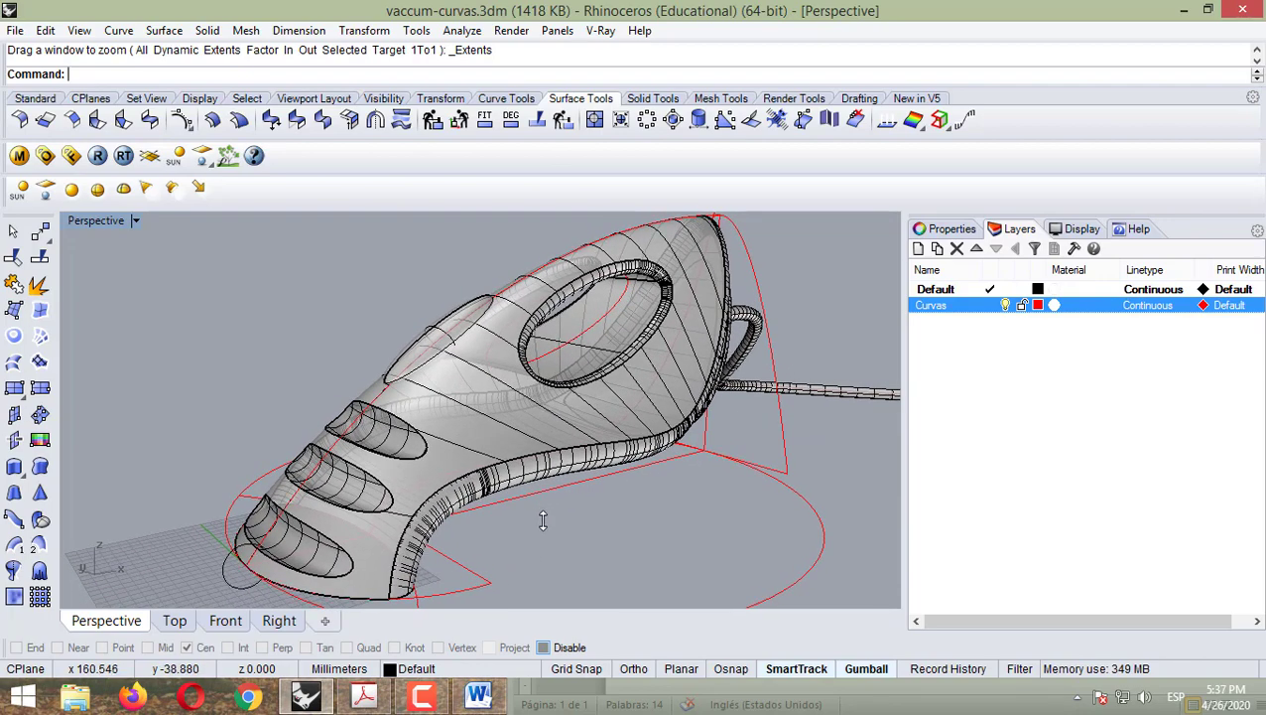
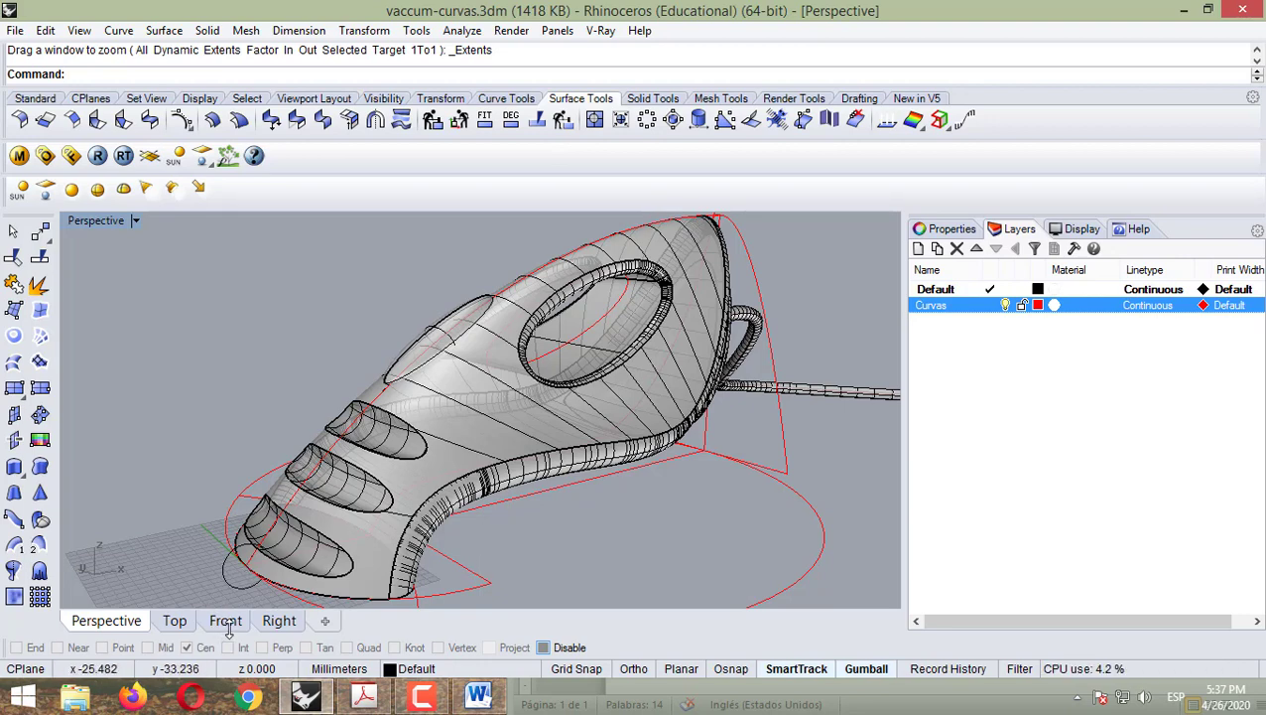
- Switch to Chrome and close the Microsoft Teams and OneDrive tabs, leaving only a new blank tab
{"action": "left_click", "coordinate": [247, 692]}
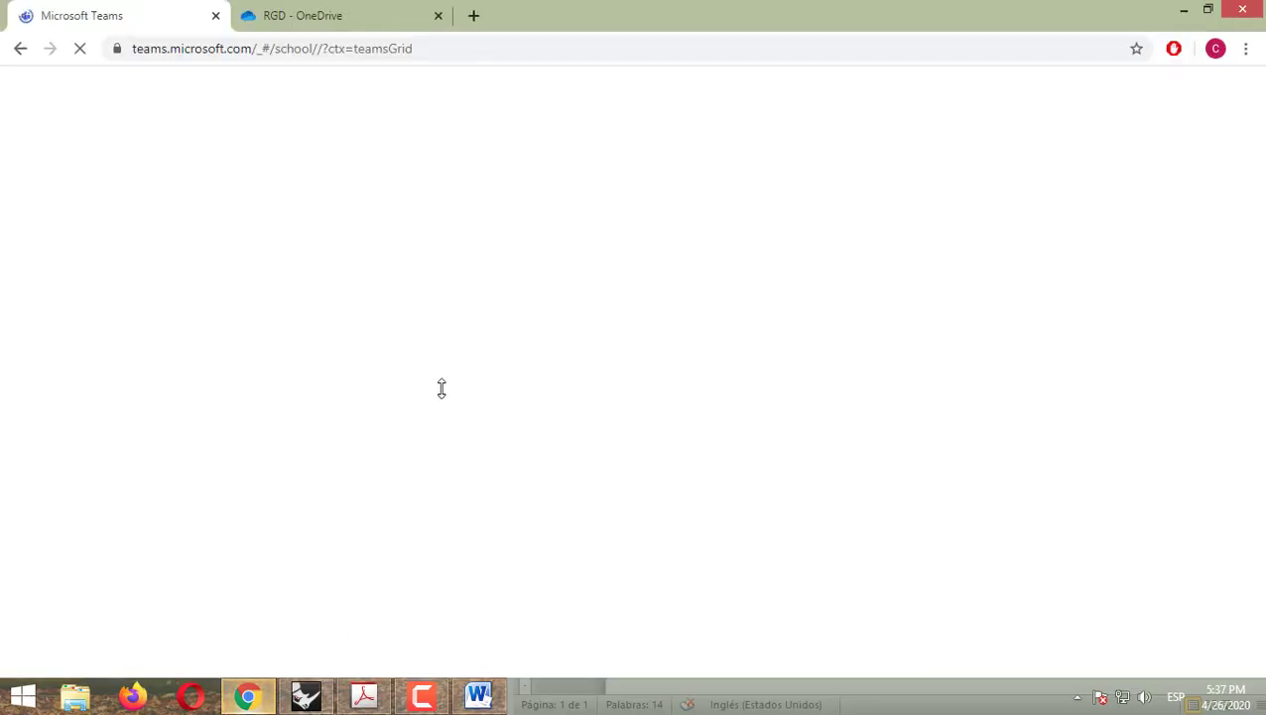
{"action": "left_click", "coordinate": [475, 17]}
{"action": "left_click", "coordinate": [438, 16]}
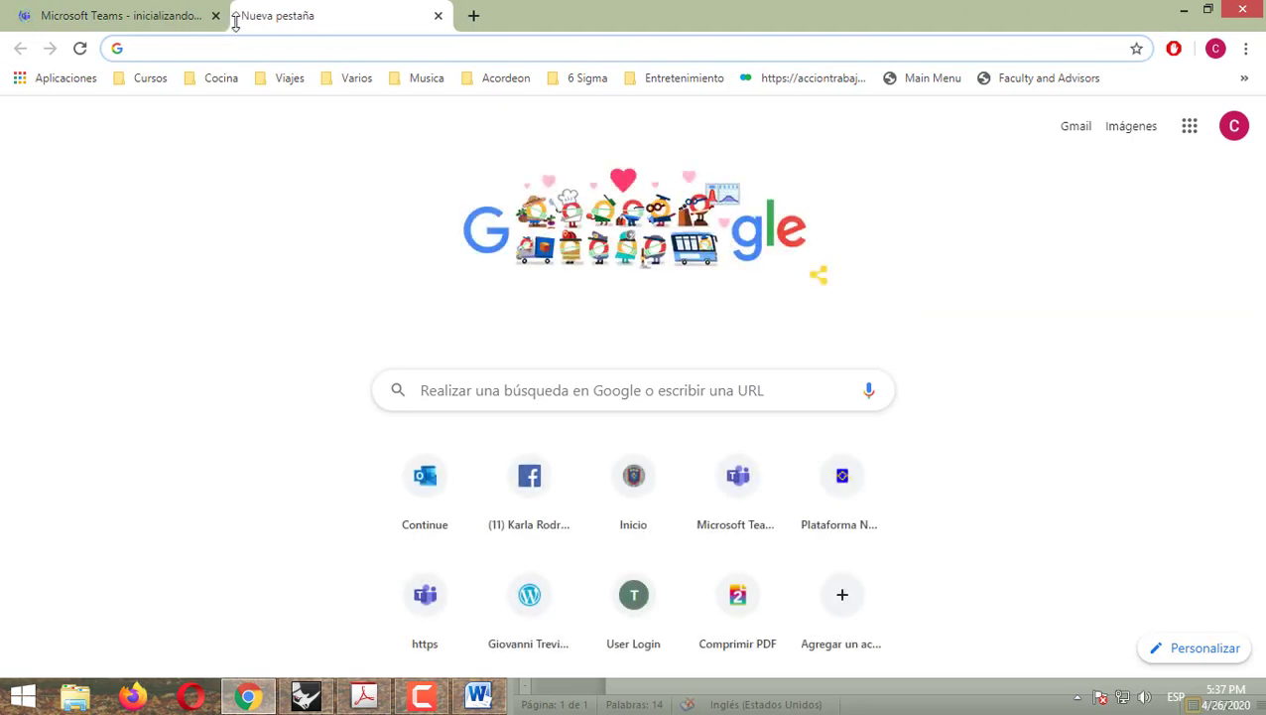
{"action": "left_click", "coordinate": [215, 16]}
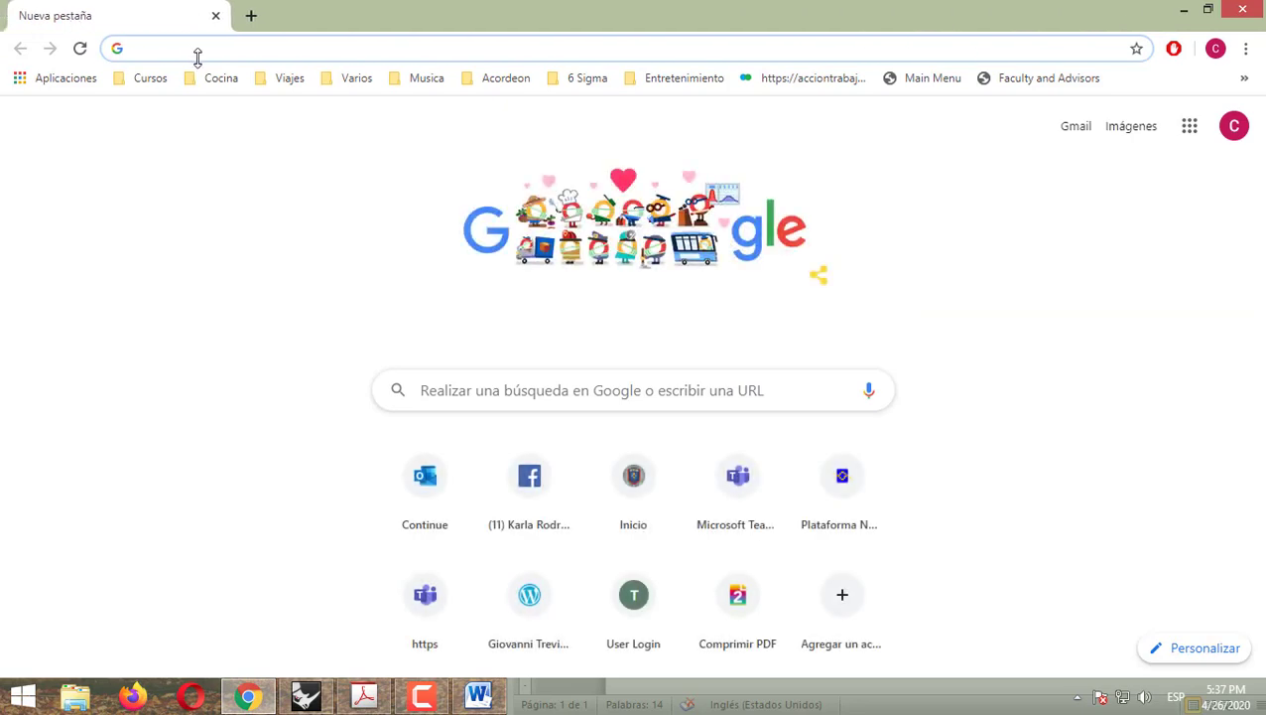
{"action": "type", "text": "vi"}
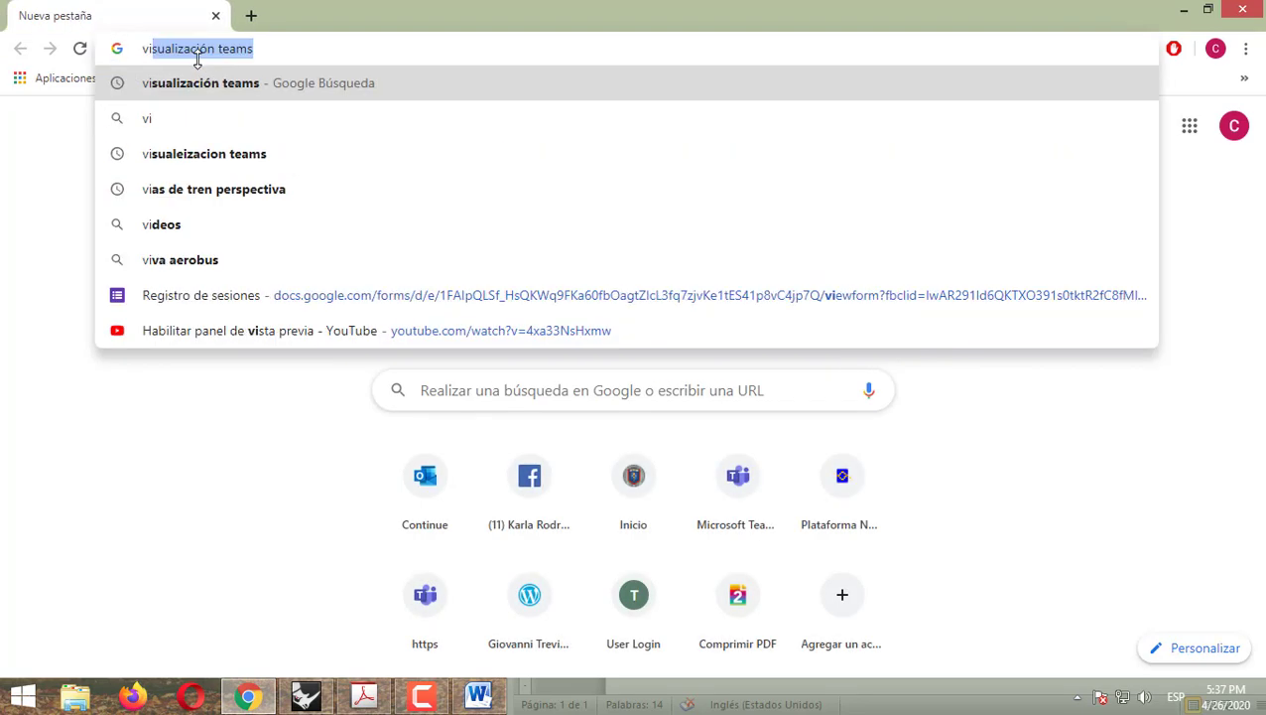
{"action": "key", "text": "BackSpace"}
{"action": "key", "text": "BackSpace"}
{"action": "key", "text": "BackSpace"}
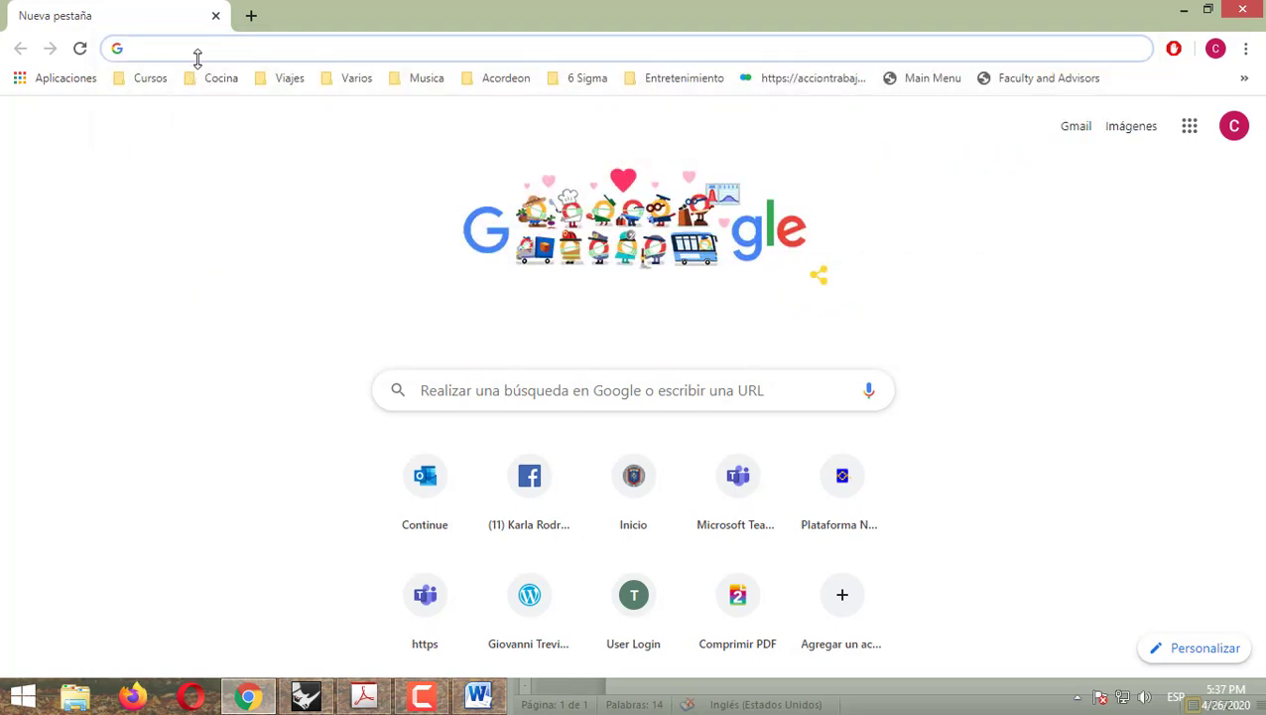
{"action": "type", "text": "vism"}
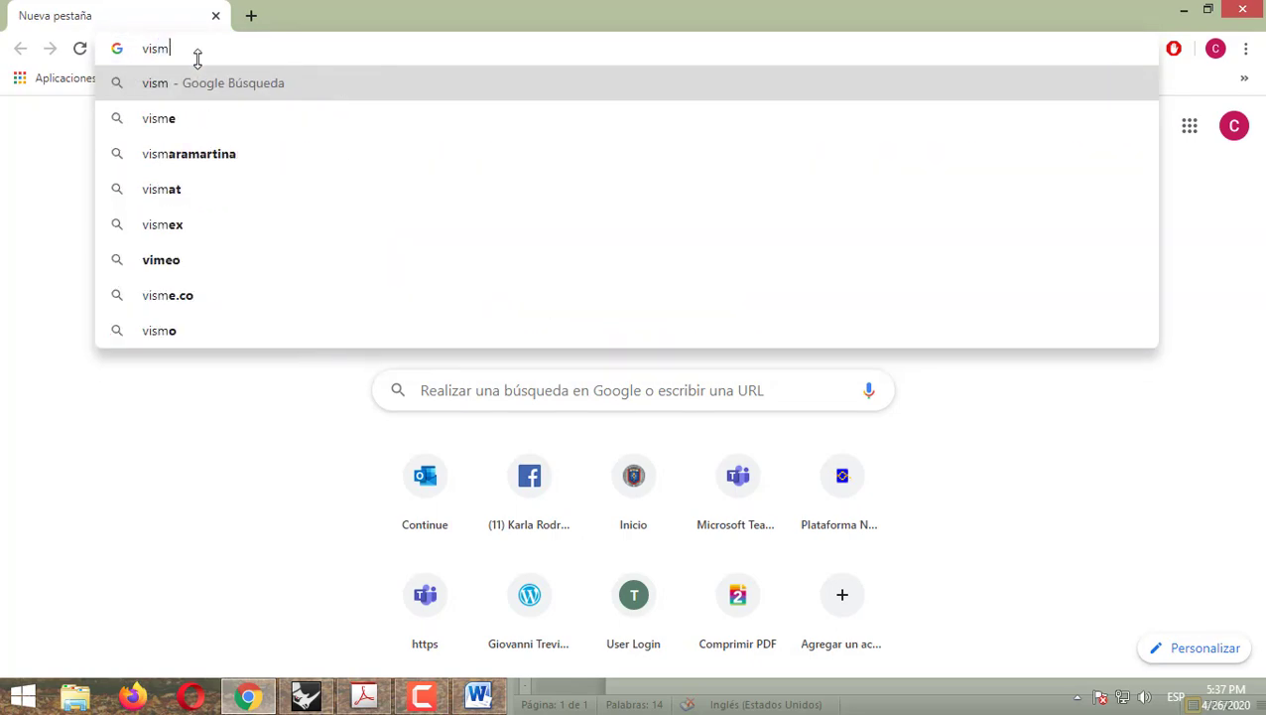
{"action": "type", "text": "ater"}
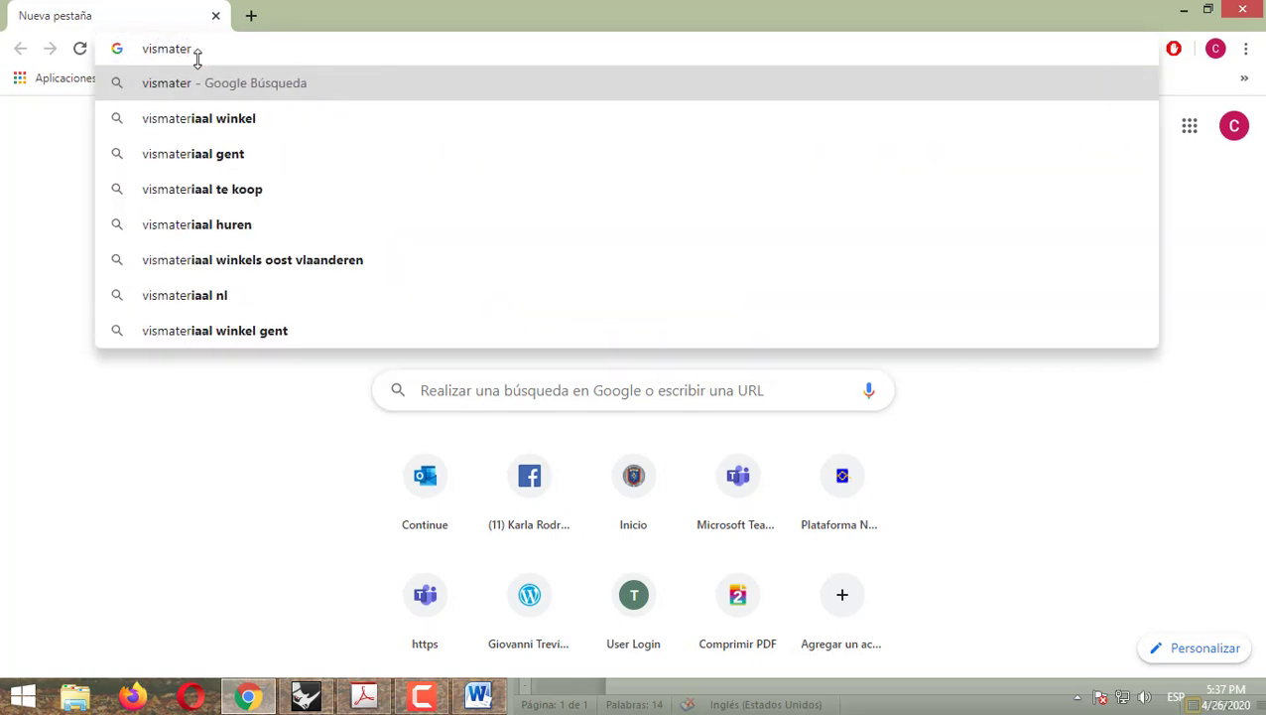
{"action": "key", "text": "BackSpace"}
{"action": "key", "text": "BackSpace"}
{"action": "key", "text": "BackSpace"}
{"action": "key", "text": "BackSpace"}
{"action": "key", "text": "BackSpace"}
{"action": "key", "text": "BackSpace"}
{"action": "key", "text": "BackSpace"}
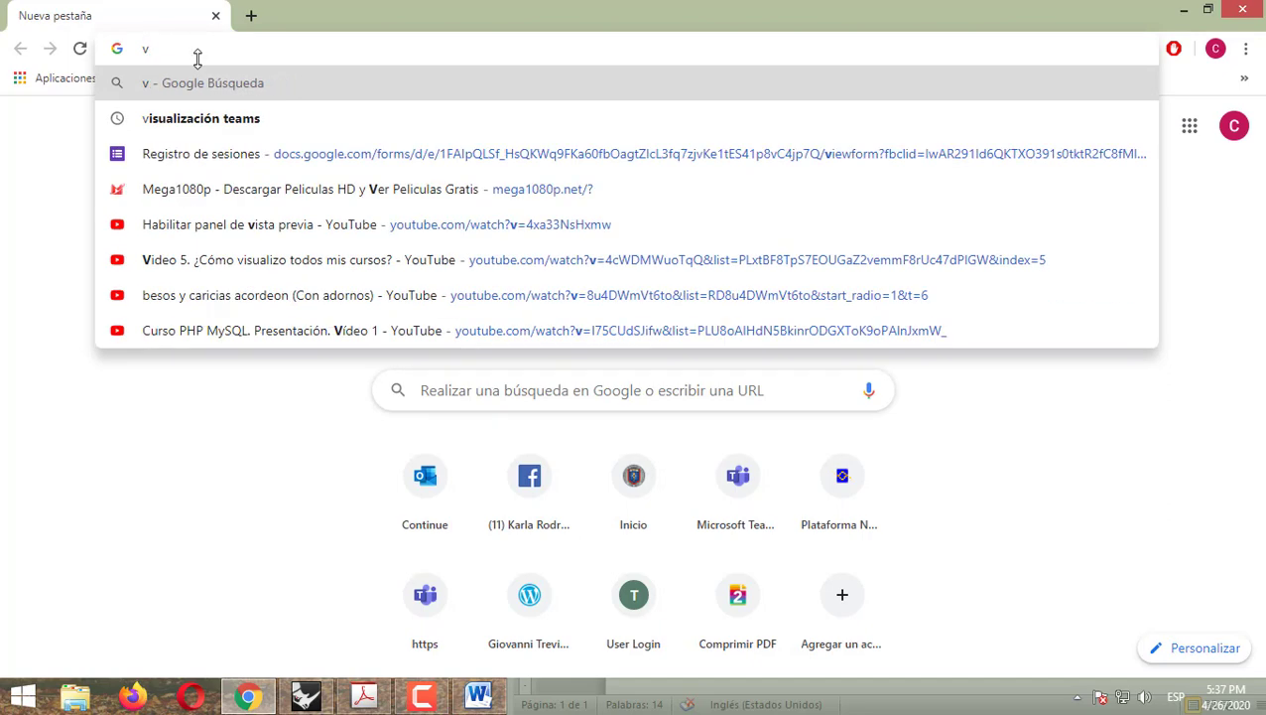
- Search Google for "vray material" and open the Vismats.com site of free .vismat materials
{"action": "type", "text": "rya"}
{"action": "key", "text": "BackSpace"}
{"action": "key", "text": "BackSpace"}
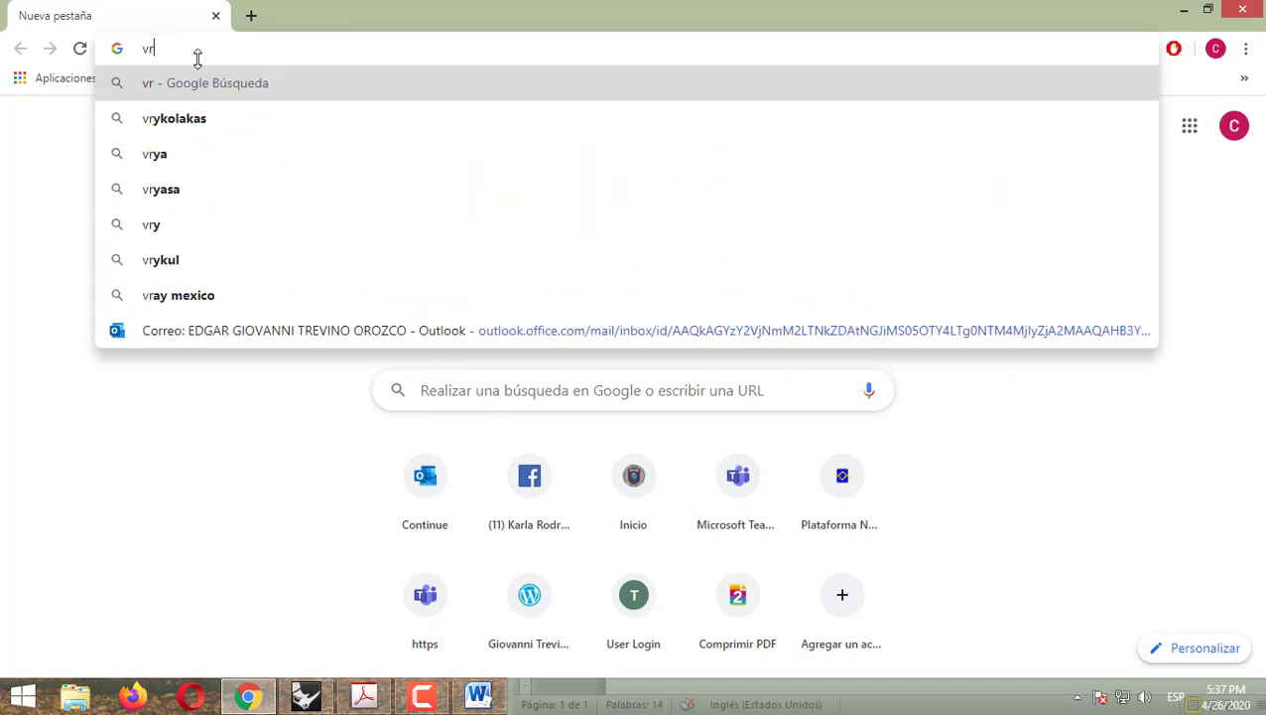
{"action": "type", "text": "ay material"}
{"action": "key", "text": "Return"}
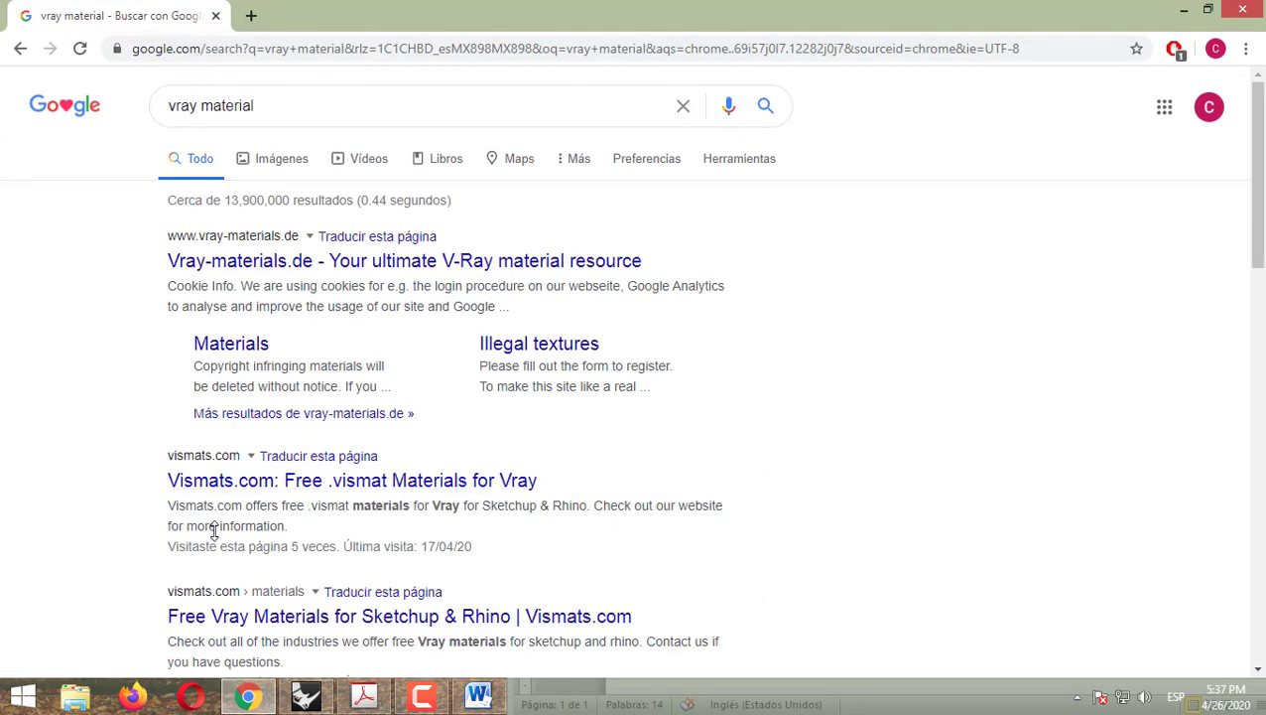
{"action": "left_click", "coordinate": [236, 484]}
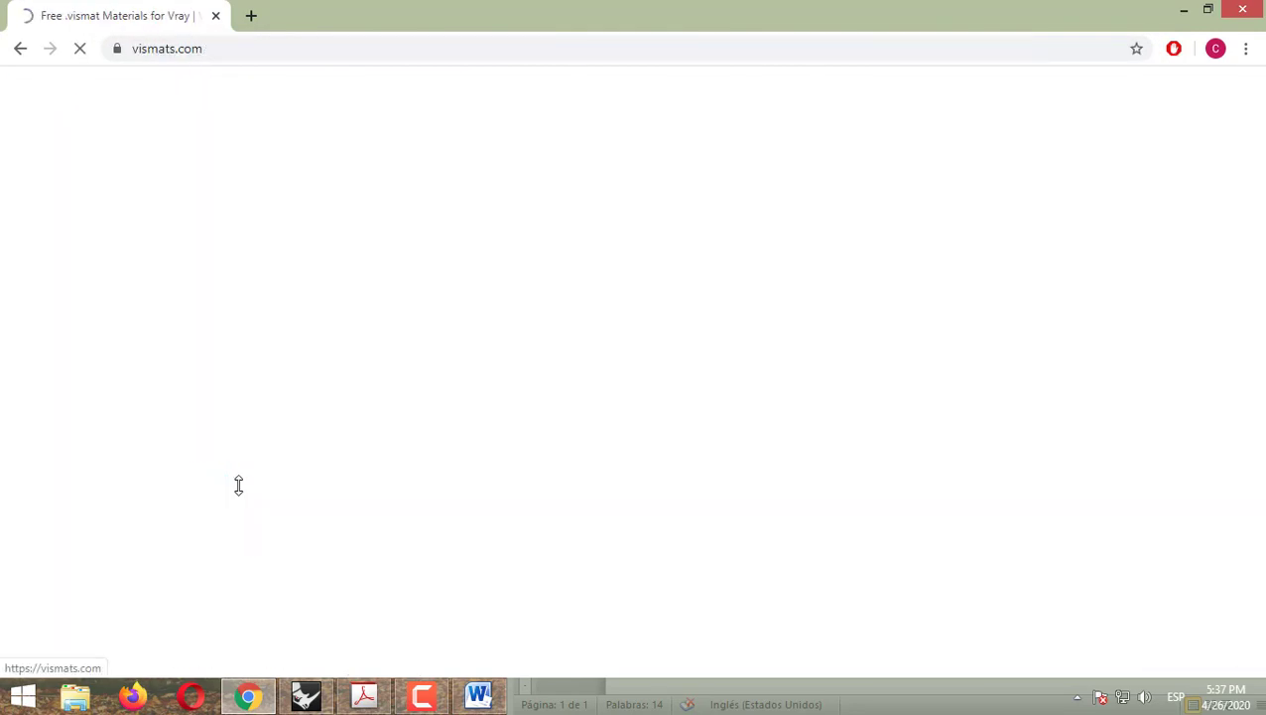
- Look over the Vismats home page and open its Materials page with the category overview
{"action": "scroll", "coordinate": [518, 420], "scroll_direction": "down", "scroll_amount": 5}
{"action": "scroll", "coordinate": [518, 420], "scroll_direction": "up", "scroll_amount": 5}
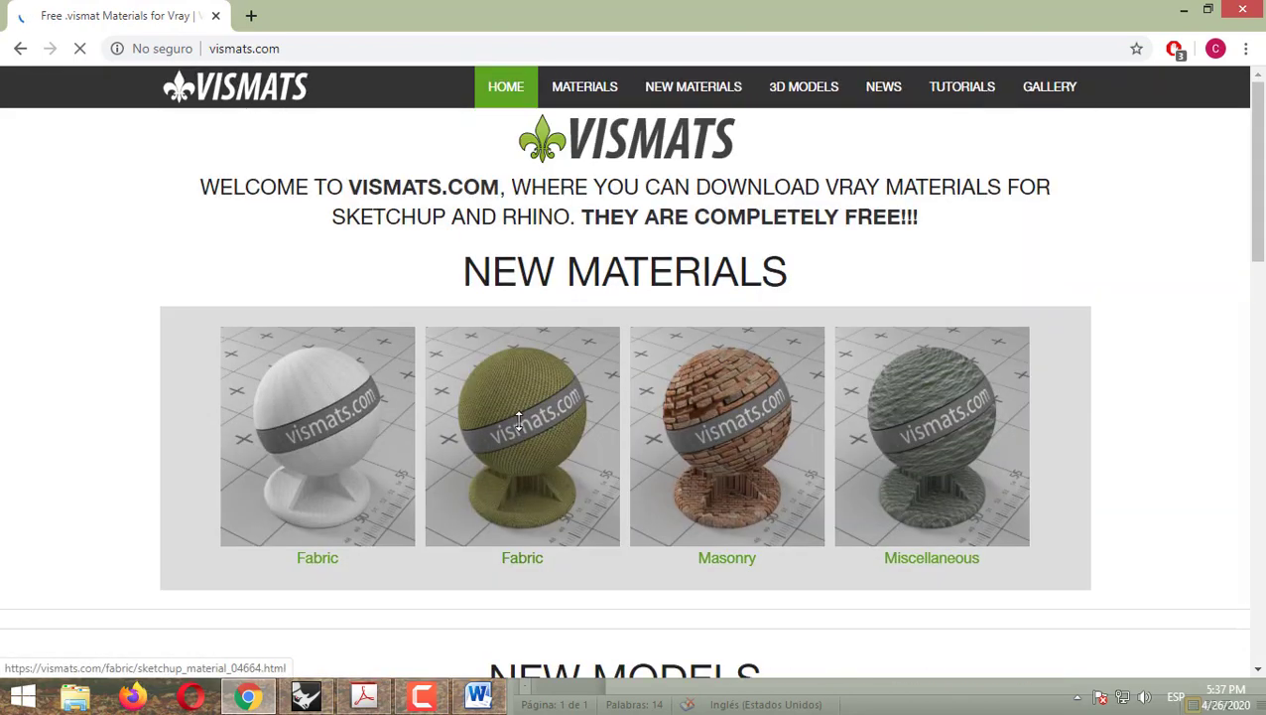
{"action": "scroll", "coordinate": [516, 429], "scroll_direction": "down", "scroll_amount": 1}
{"action": "scroll", "coordinate": [596, 472], "scroll_direction": "up", "scroll_amount": 1}
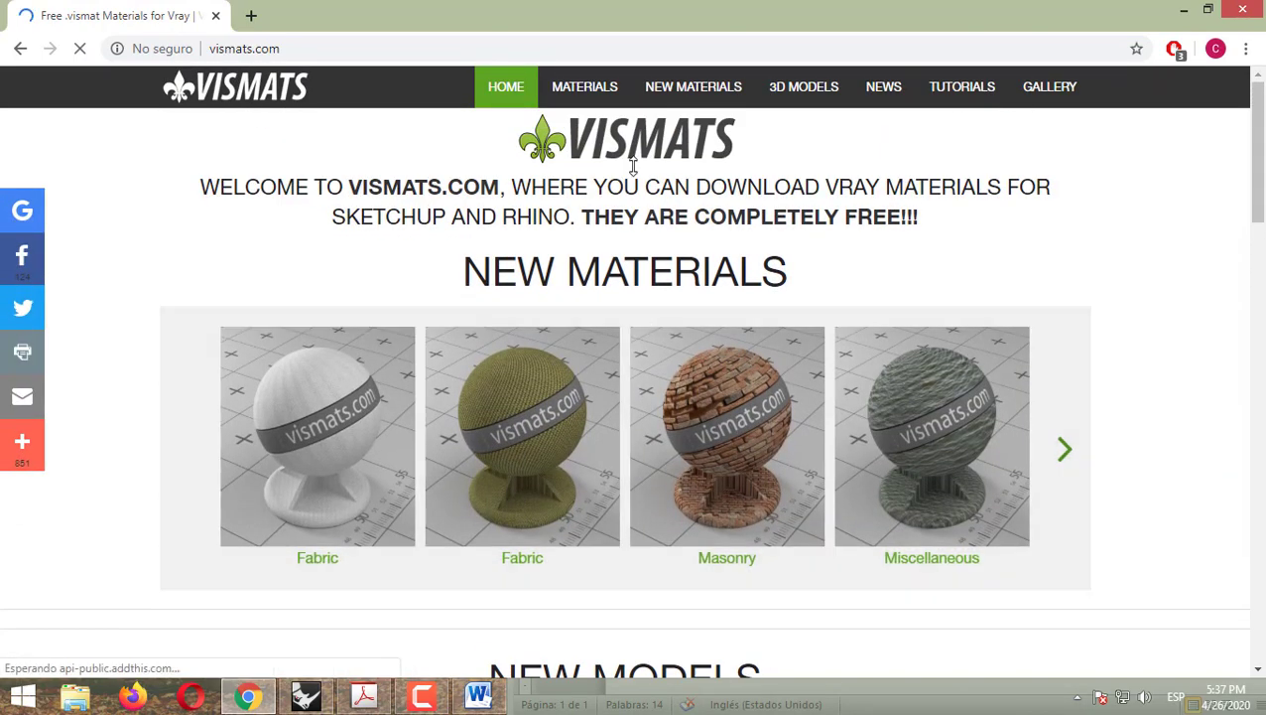
{"action": "left_click", "coordinate": [585, 86]}
{"action": "scroll", "coordinate": [553, 296], "scroll_direction": "down", "scroll_amount": 3}
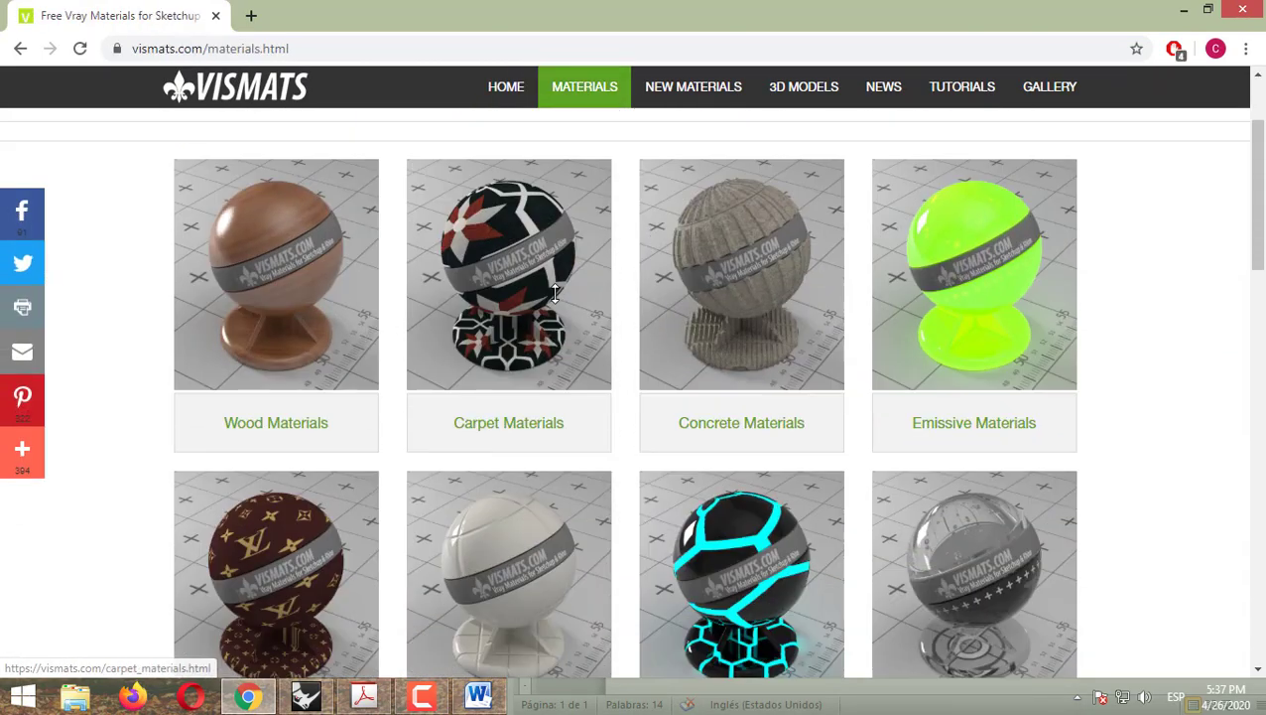
{"action": "scroll", "coordinate": [548, 305], "scroll_direction": "up", "scroll_amount": 1}
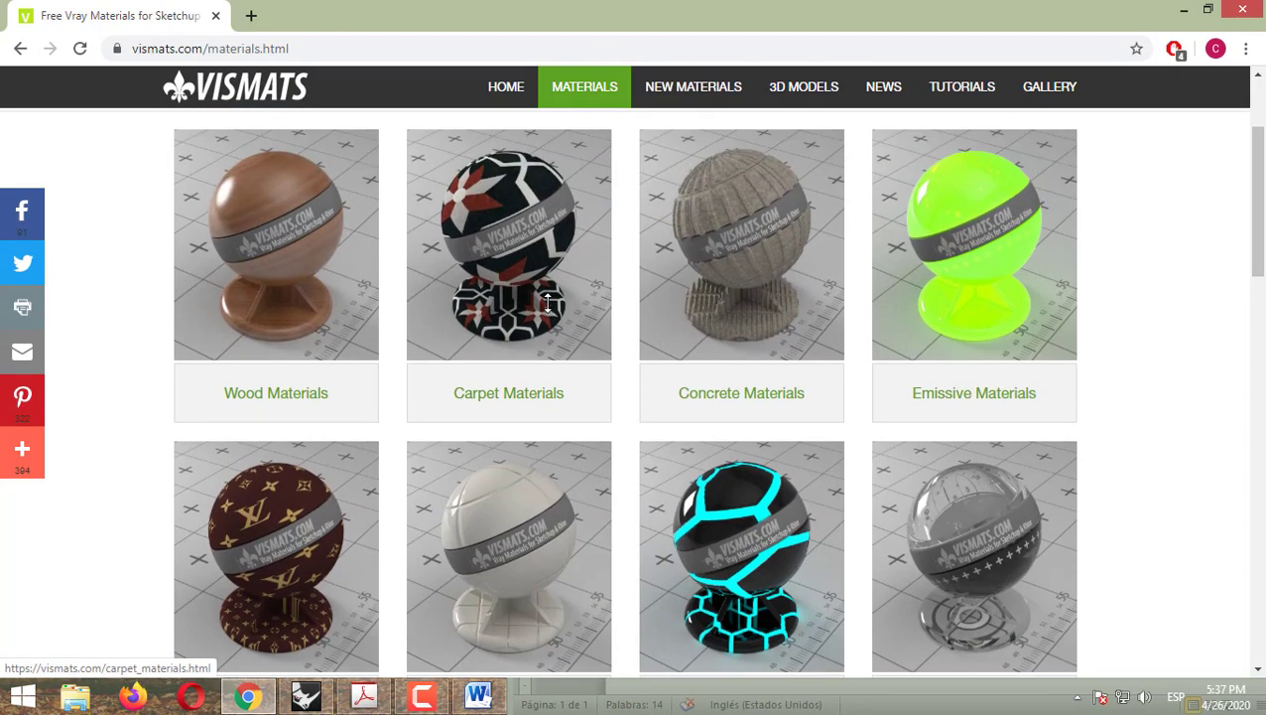
- Open the Emissive Materials category in a new tab and browse the further categories on the Materials page
{"action": "right_click", "coordinate": [998, 310]}
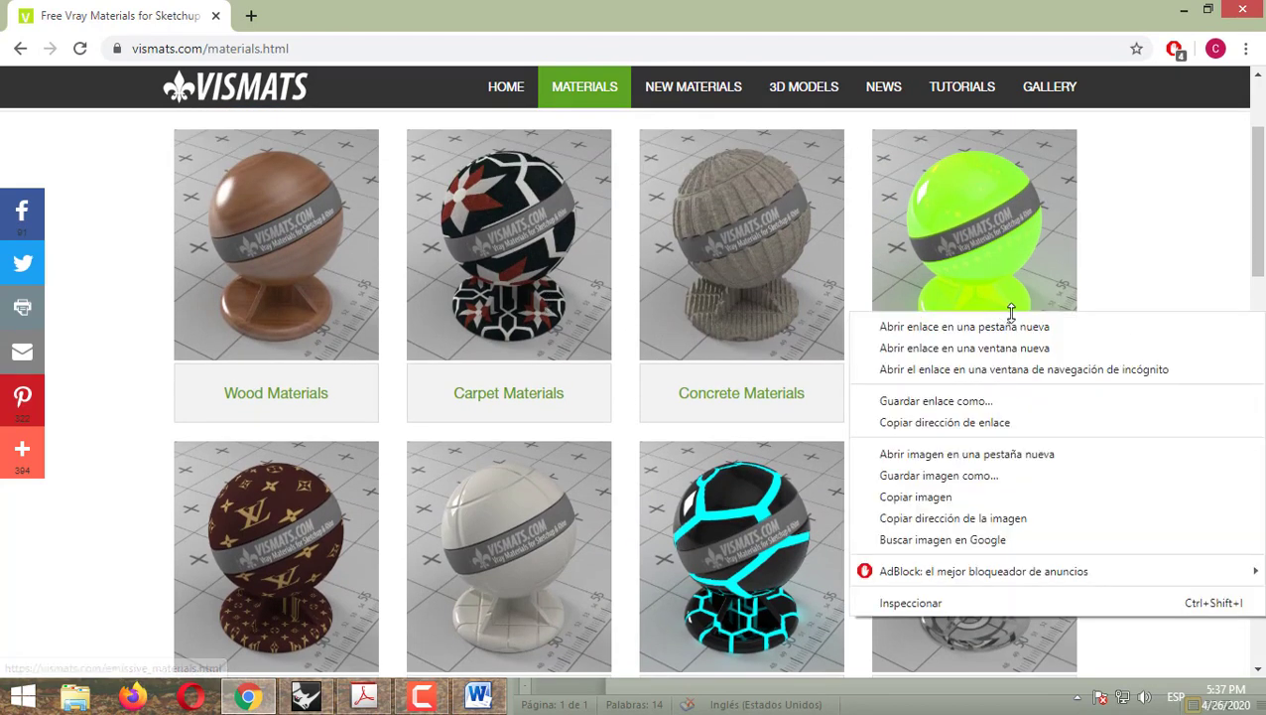
{"action": "left_click", "coordinate": [998, 324]}
{"action": "scroll", "coordinate": [789, 328], "scroll_direction": "down", "scroll_amount": 4}
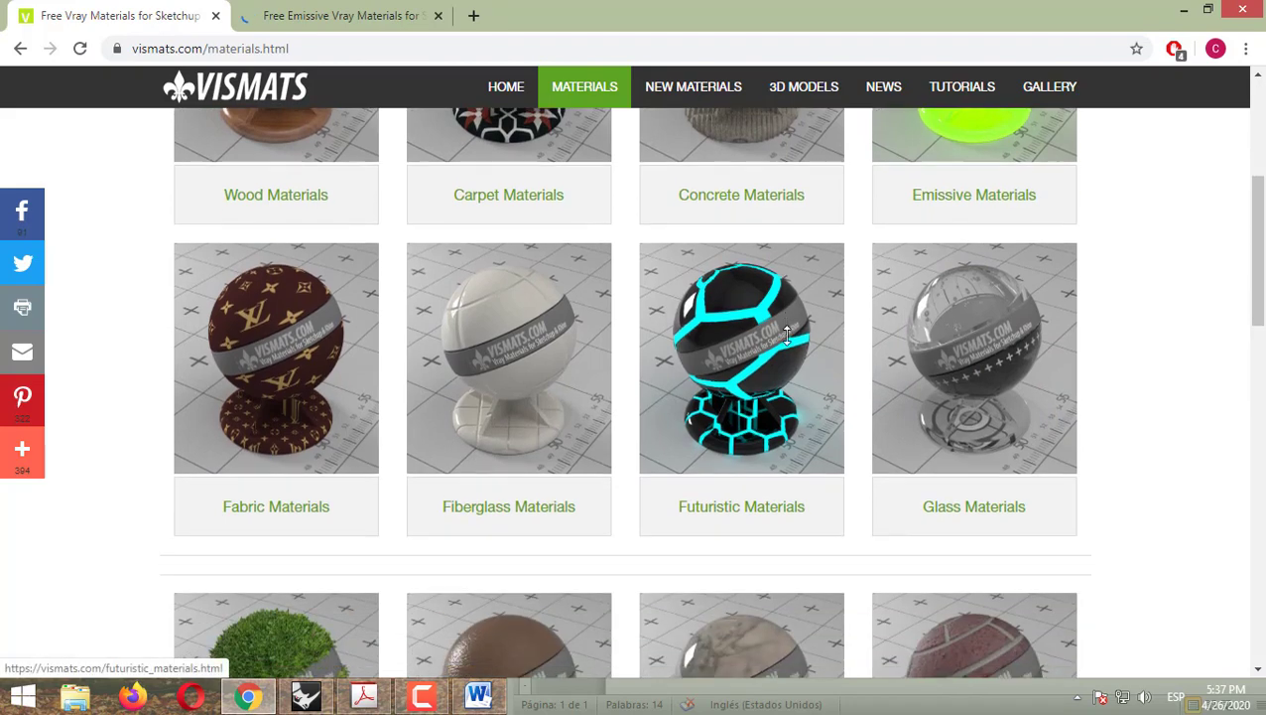
{"action": "scroll", "coordinate": [787, 340], "scroll_direction": "down", "scroll_amount": 3}
{"action": "scroll", "coordinate": [787, 340], "scroll_direction": "down", "scroll_amount": 4}
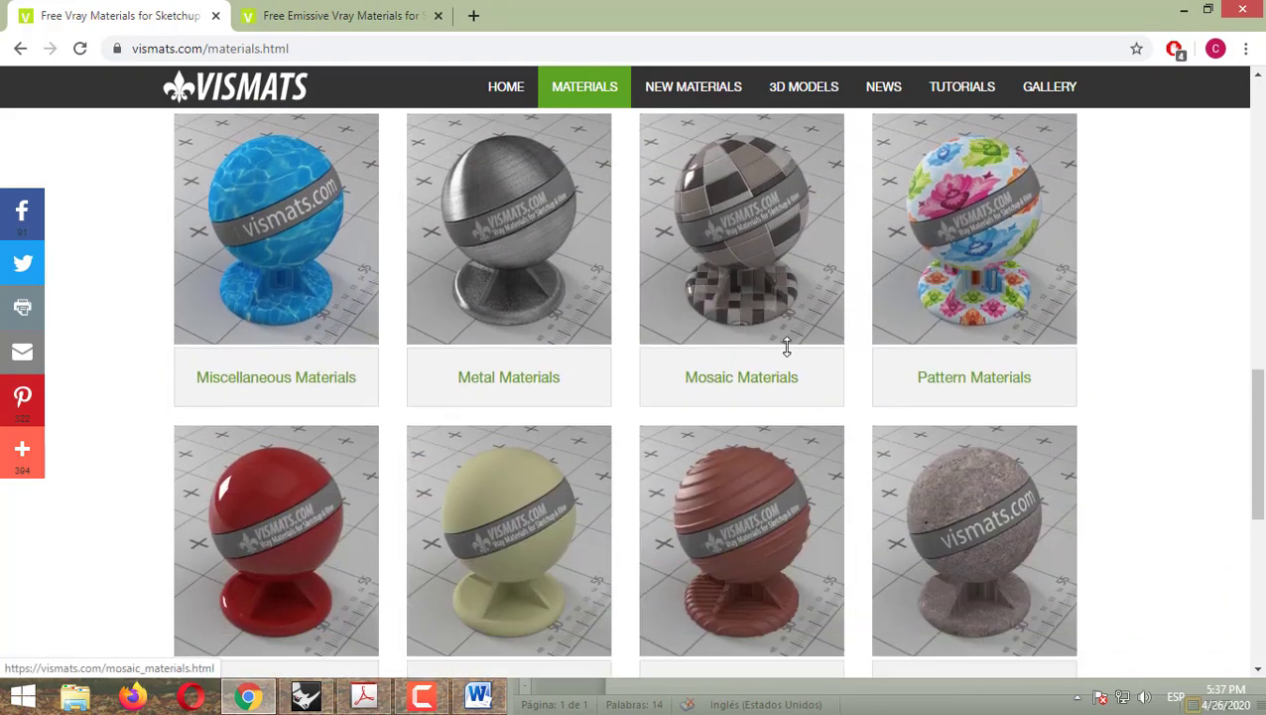
- Open the Miscellaneous, Plastic and Automotive Materials categories, each in its own new tab
{"action": "right_click", "coordinate": [272, 248]}
{"action": "left_click", "coordinate": [300, 270]}
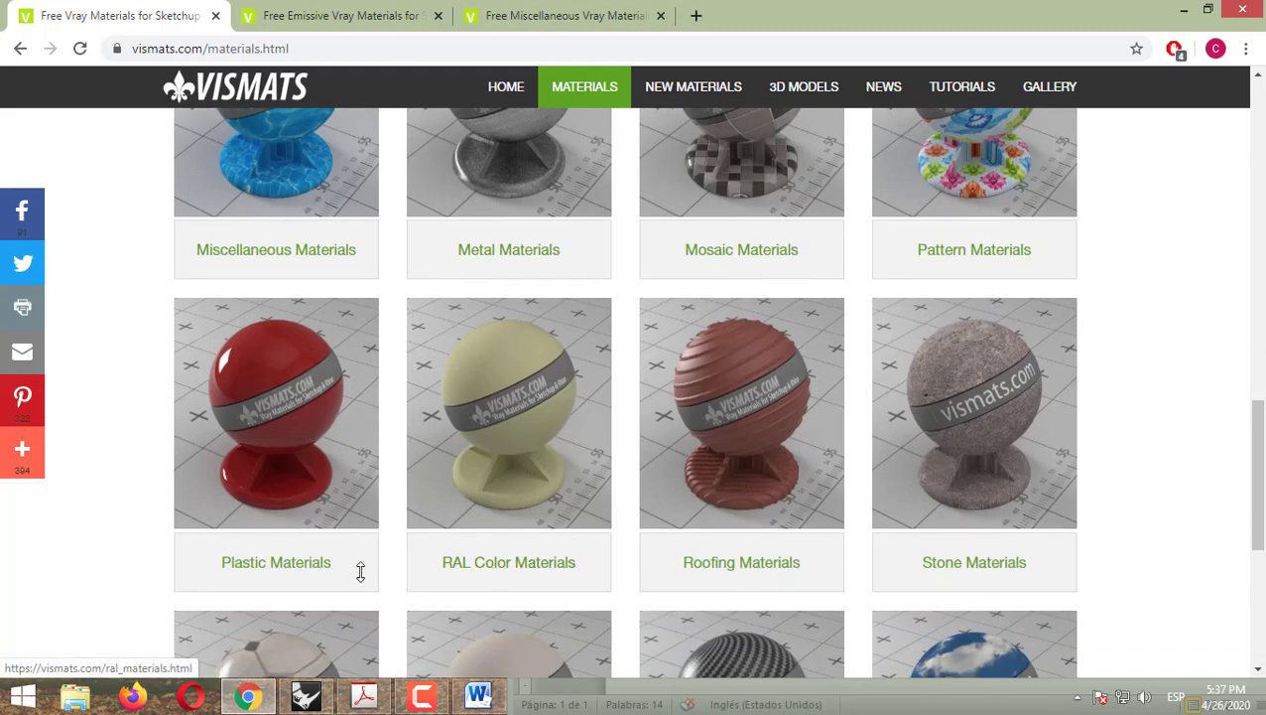
{"action": "right_click", "coordinate": [280, 449]}
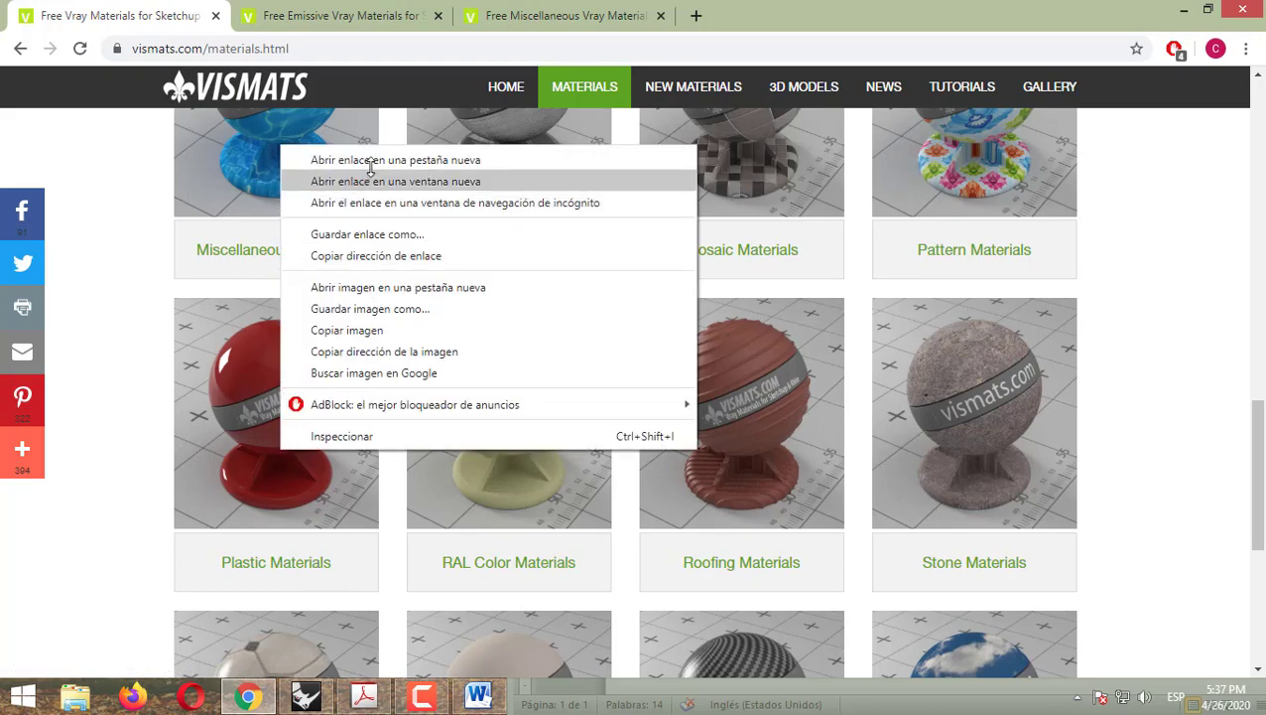
{"action": "left_click", "coordinate": [370, 165]}
{"action": "scroll", "coordinate": [537, 376], "scroll_direction": "down", "scroll_amount": 3}
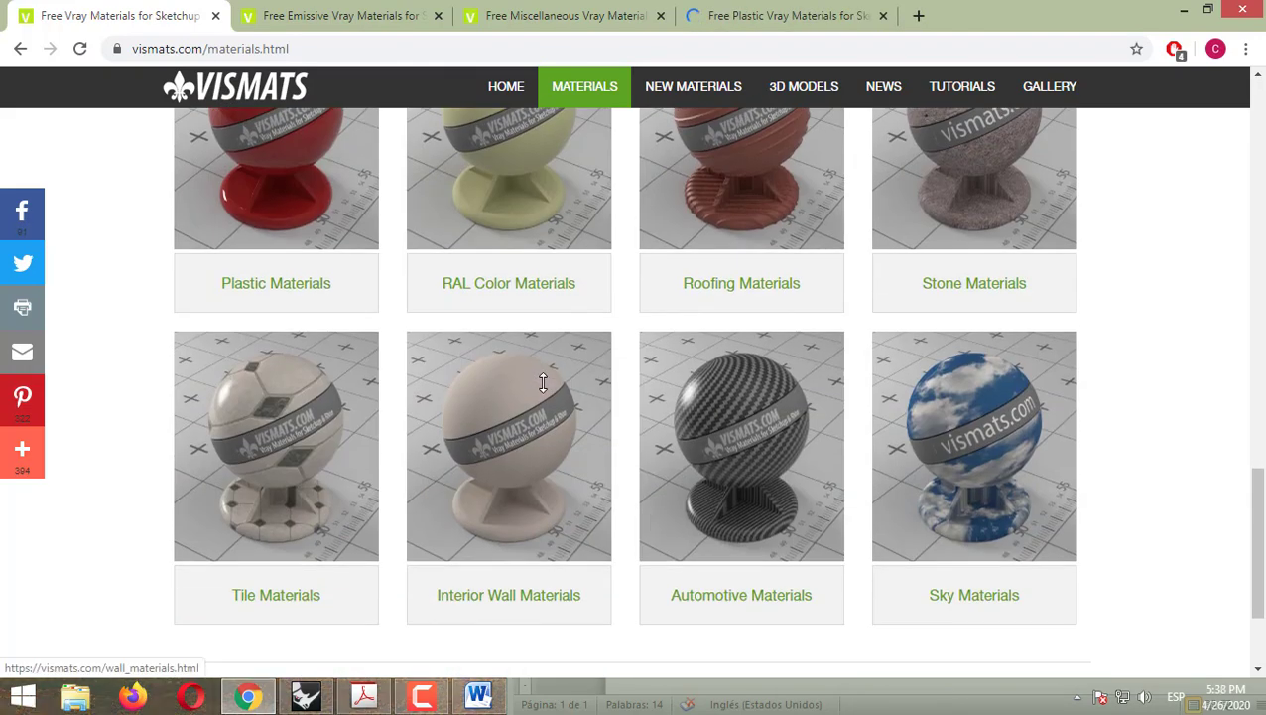
{"action": "right_click", "coordinate": [740, 402]}
{"action": "left_click", "coordinate": [794, 108]}
{"action": "scroll", "coordinate": [921, 248], "scroll_direction": "up", "scroll_amount": 3}
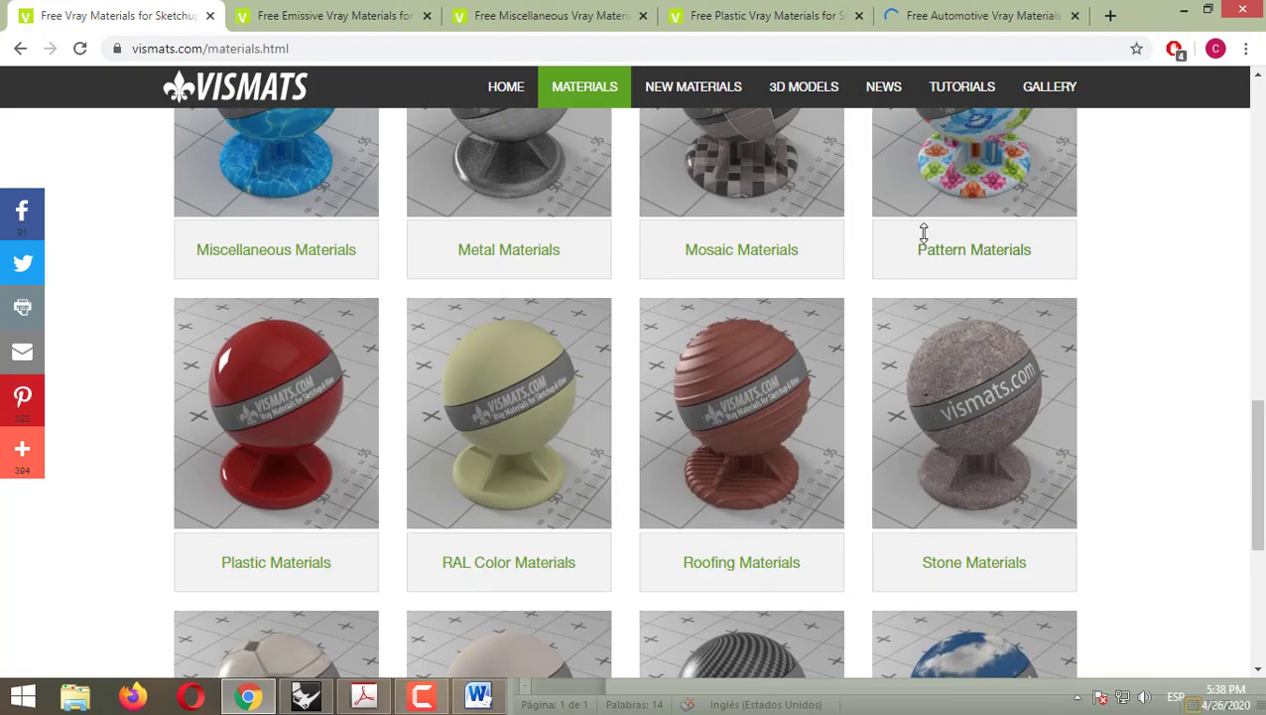
- Look over the materials offered in the Miscellaneous and Emissive categories
{"action": "left_click", "coordinate": [517, 14]}
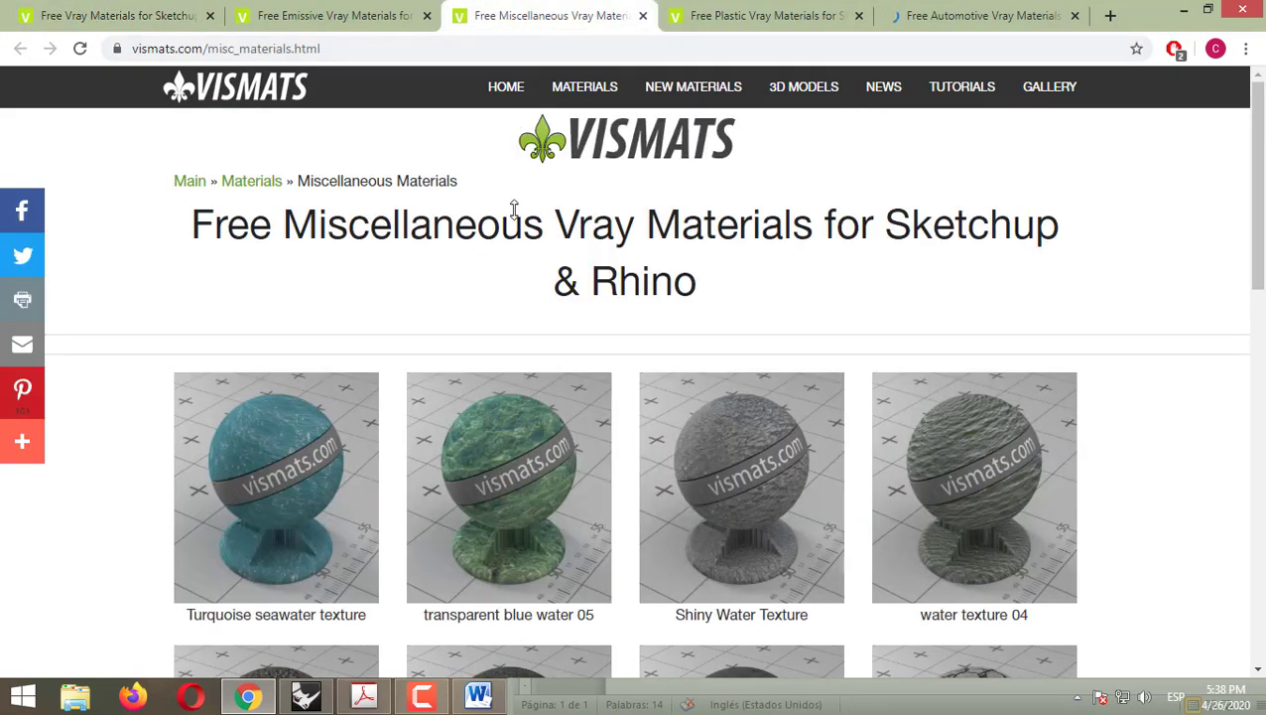
{"action": "scroll", "coordinate": [600, 334], "scroll_direction": "down", "scroll_amount": 4}
{"action": "scroll", "coordinate": [599, 333], "scroll_direction": "down", "scroll_amount": 5}
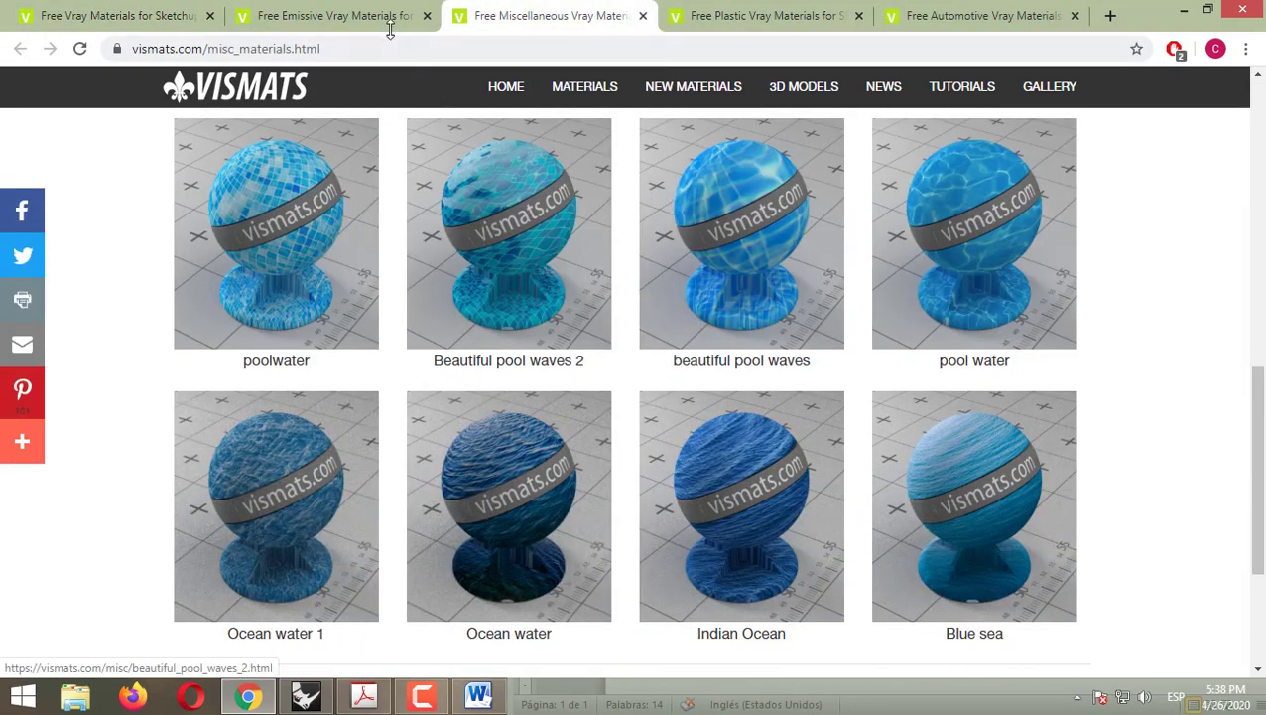
{"action": "scroll", "coordinate": [462, 248], "scroll_direction": "down", "scroll_amount": 3}
{"action": "left_click", "coordinate": [354, 14]}
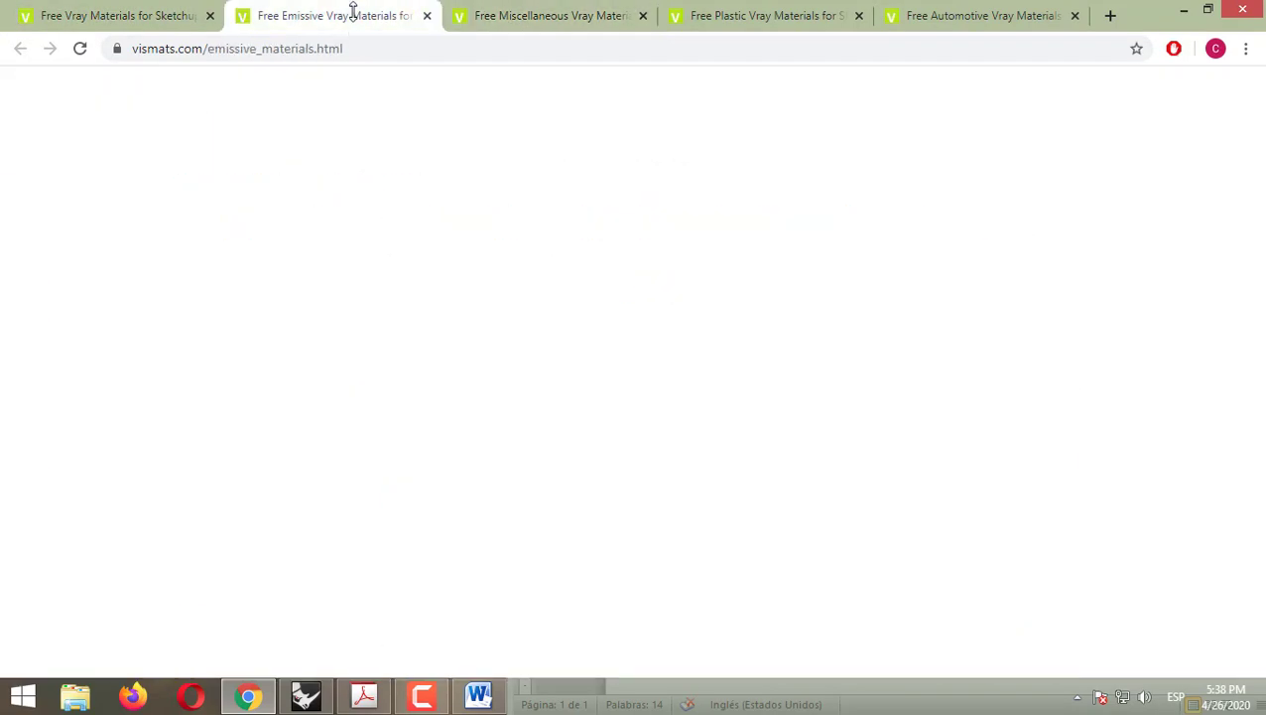
{"action": "scroll", "coordinate": [732, 367], "scroll_direction": "down", "scroll_amount": 3}
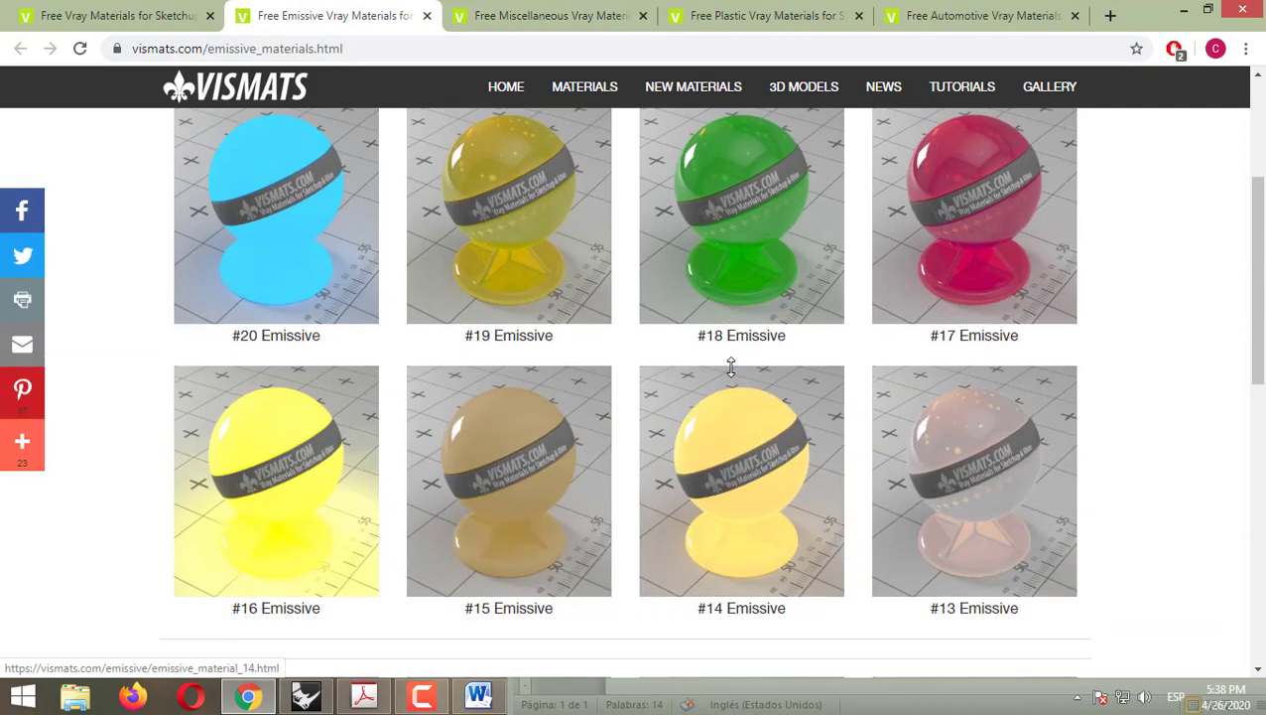
{"action": "scroll", "coordinate": [732, 367], "scroll_direction": "down", "scroll_amount": 7}
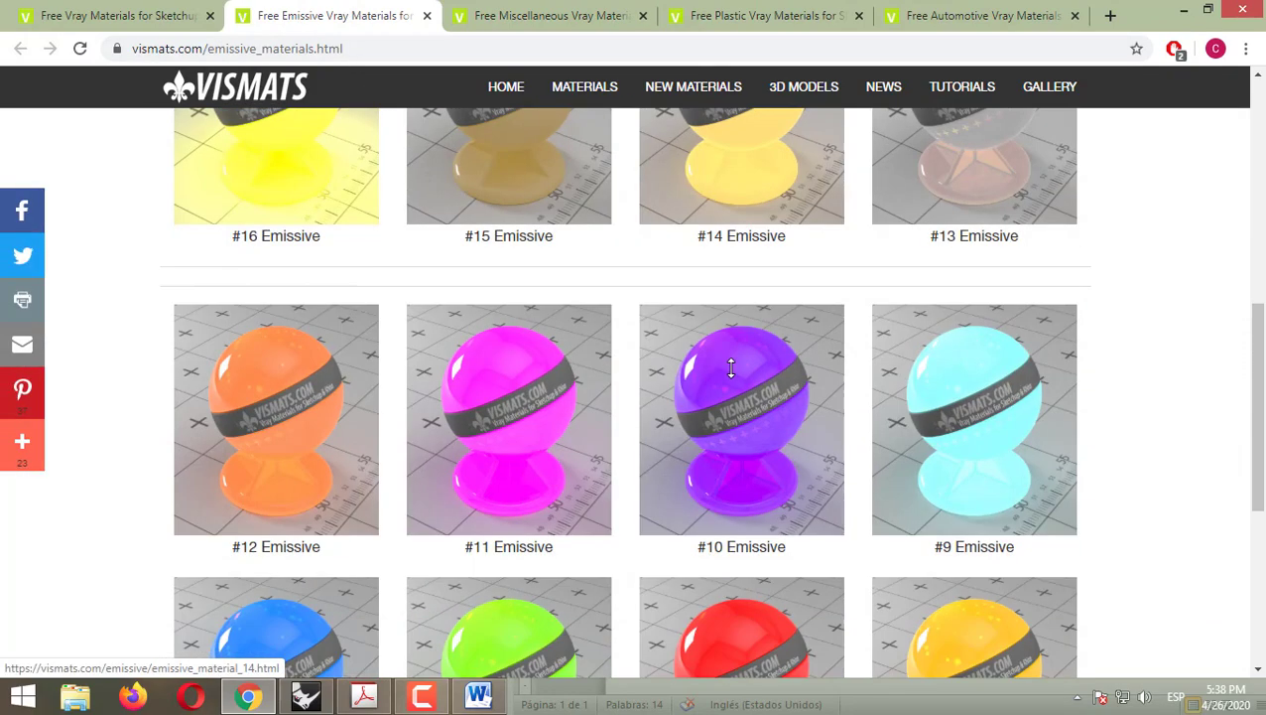
{"action": "scroll", "coordinate": [731, 368], "scroll_direction": "up", "scroll_amount": 2}
{"action": "scroll", "coordinate": [731, 368], "scroll_direction": "up", "scroll_amount": 2}
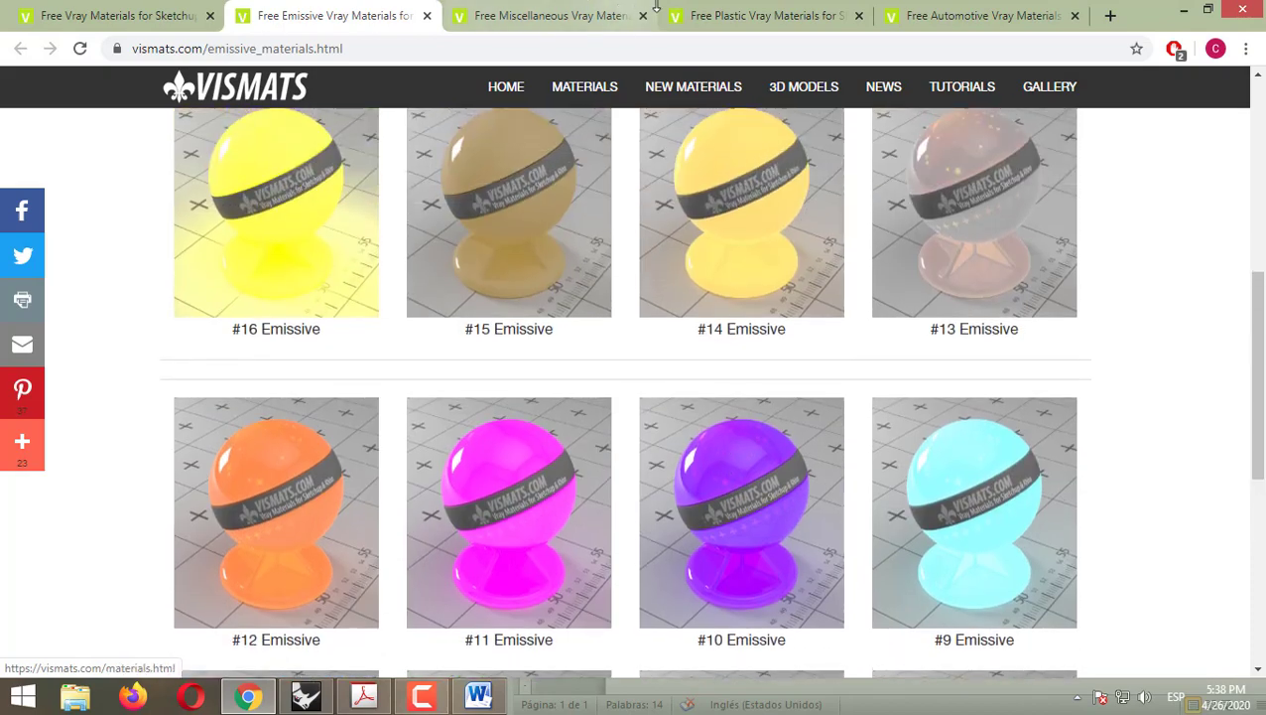
- Look through the first two pages of Plastic Materials and go on to page 3
{"action": "left_click", "coordinate": [766, 15]}
{"action": "scroll", "coordinate": [751, 327], "scroll_direction": "down", "scroll_amount": 2}
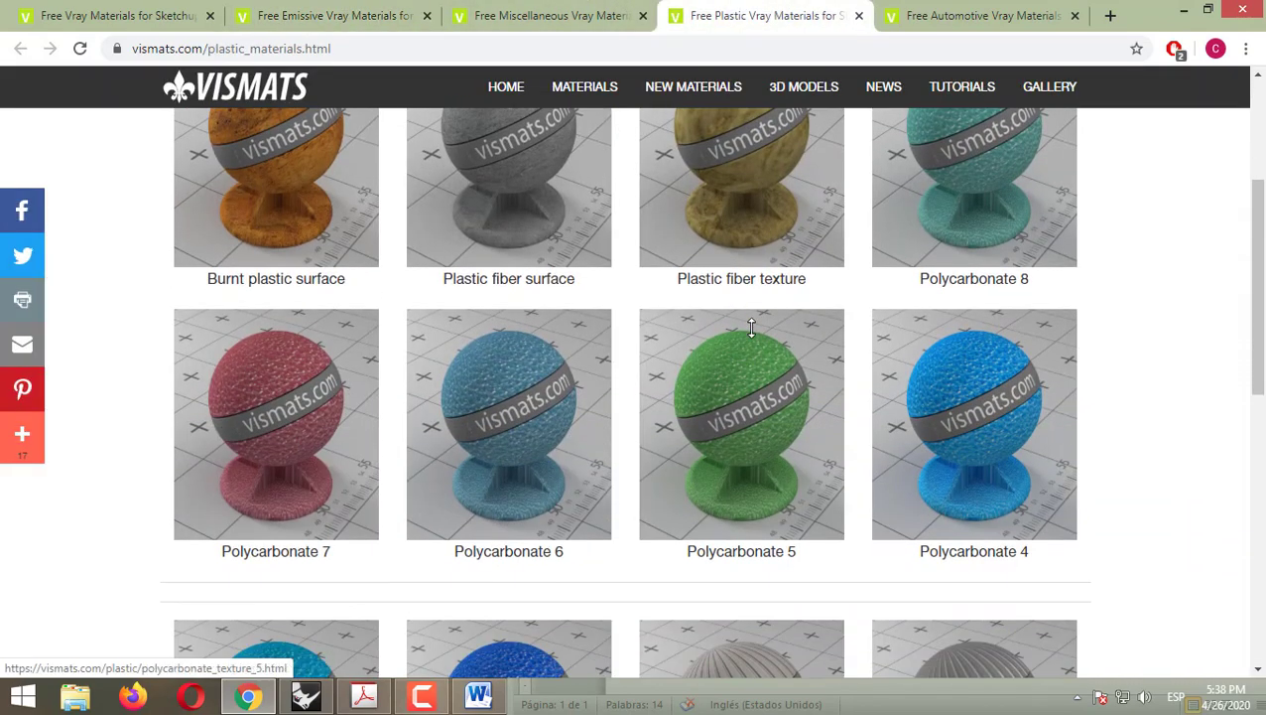
{"action": "scroll", "coordinate": [751, 327], "scroll_direction": "up", "scroll_amount": 3}
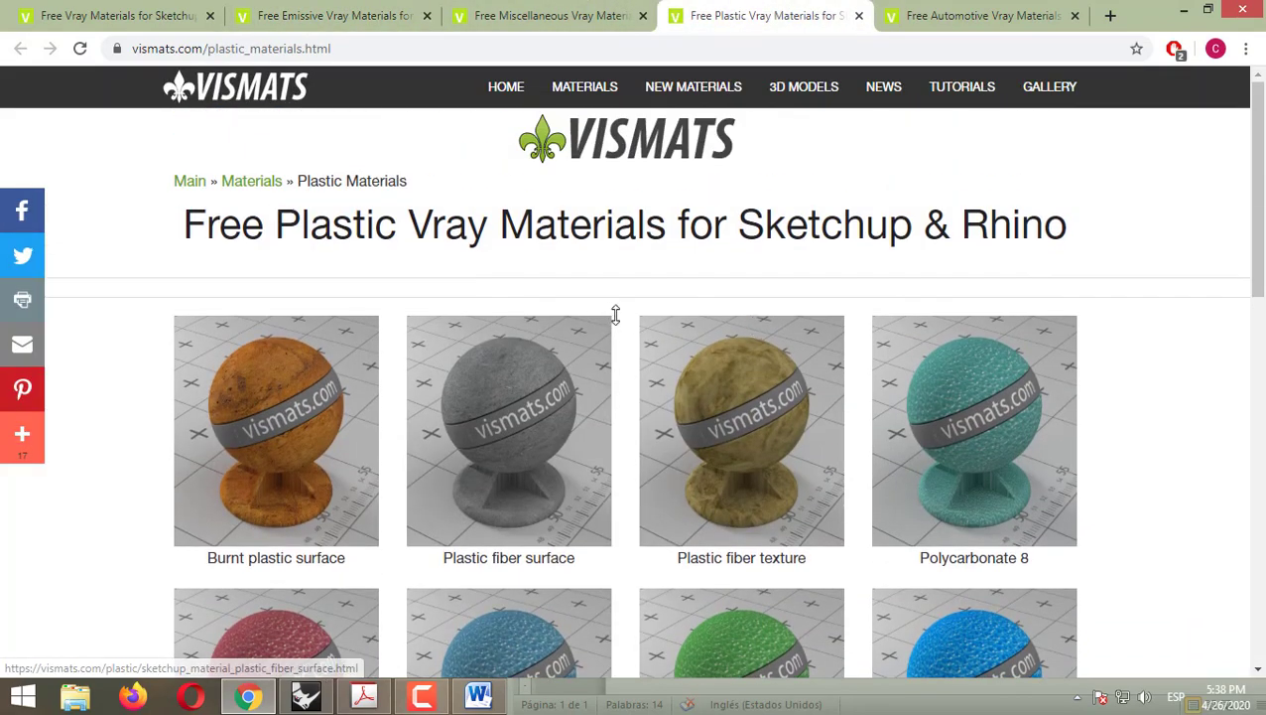
{"action": "scroll", "coordinate": [621, 320], "scroll_direction": "down", "scroll_amount": 9}
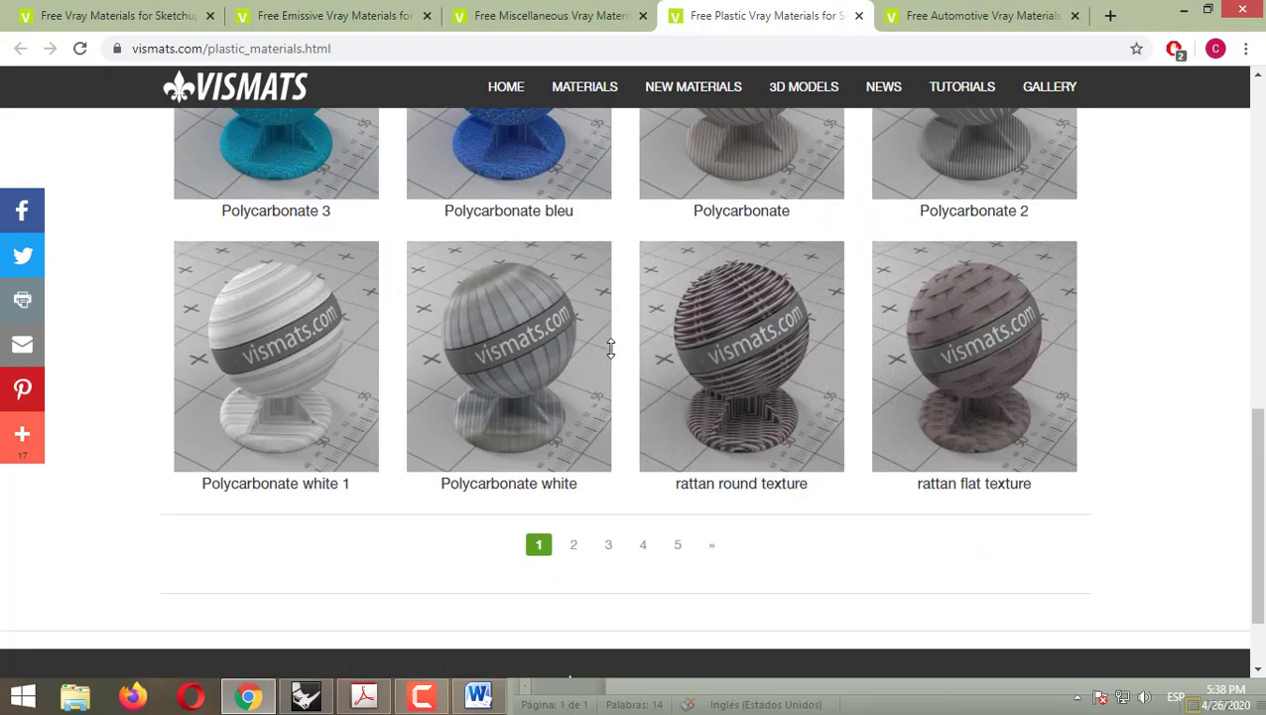
{"action": "left_click", "coordinate": [576, 544]}
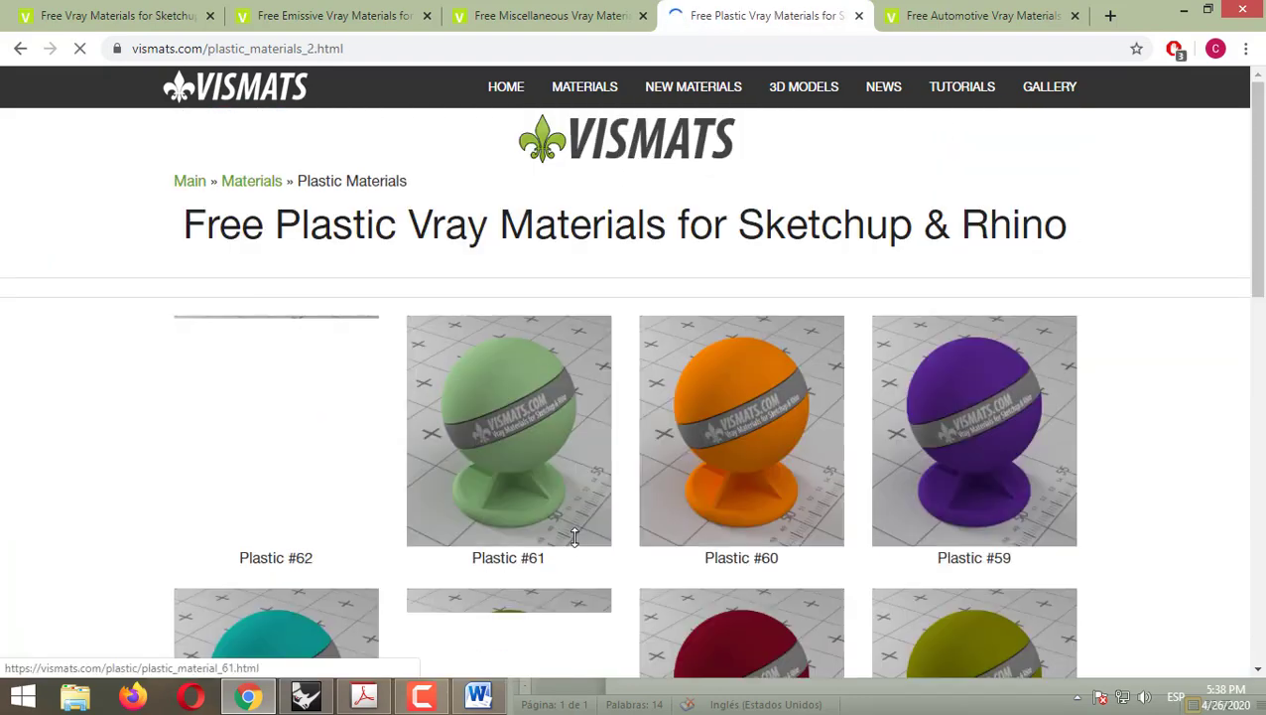
{"action": "scroll", "coordinate": [575, 536], "scroll_direction": "down", "scroll_amount": 5}
{"action": "scroll", "coordinate": [572, 533], "scroll_direction": "down", "scroll_amount": 5}
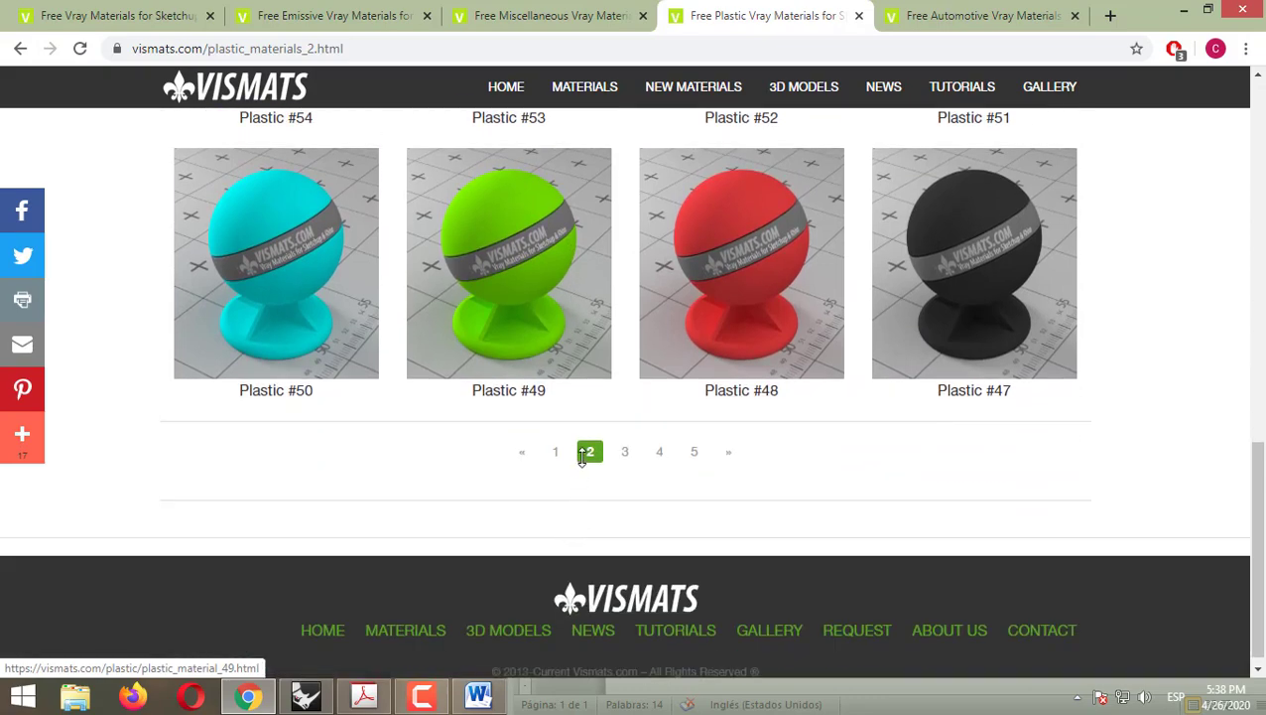
{"action": "left_click", "coordinate": [623, 452]}
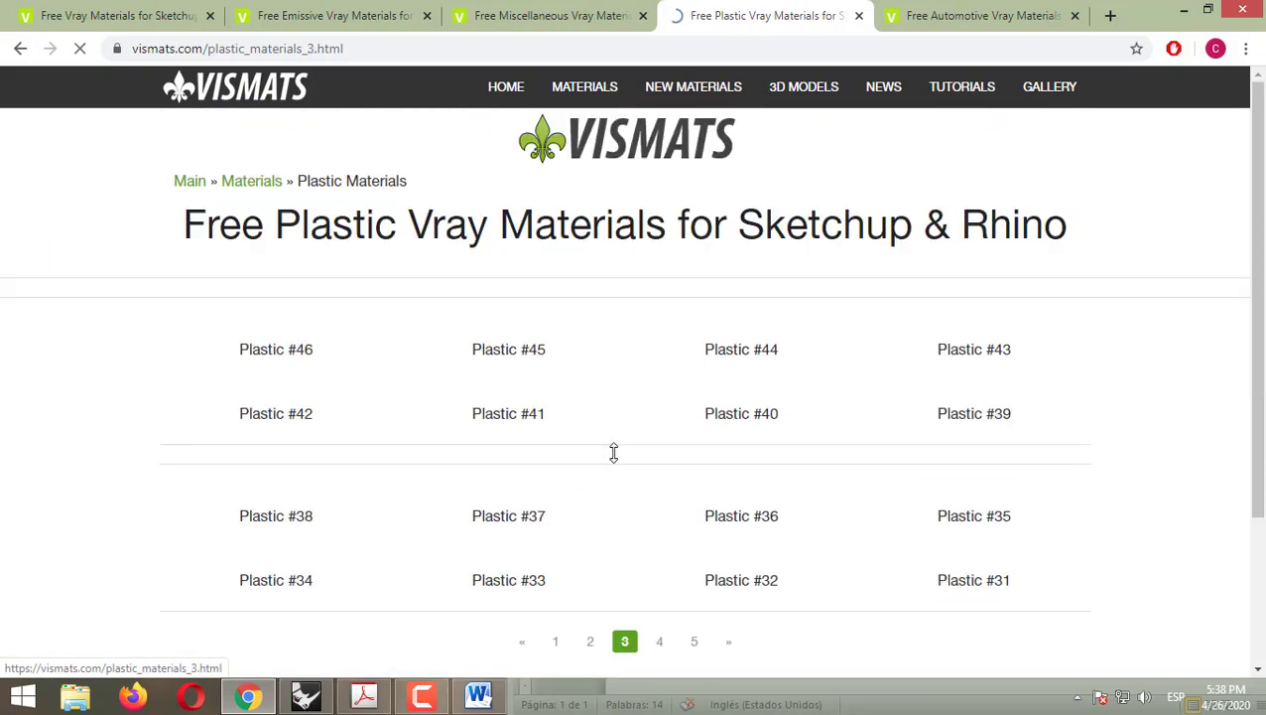
- Compare the plastics on page 3 and open the Plastic #41 material's page
{"action": "scroll", "coordinate": [583, 456], "scroll_direction": "down", "scroll_amount": 5}
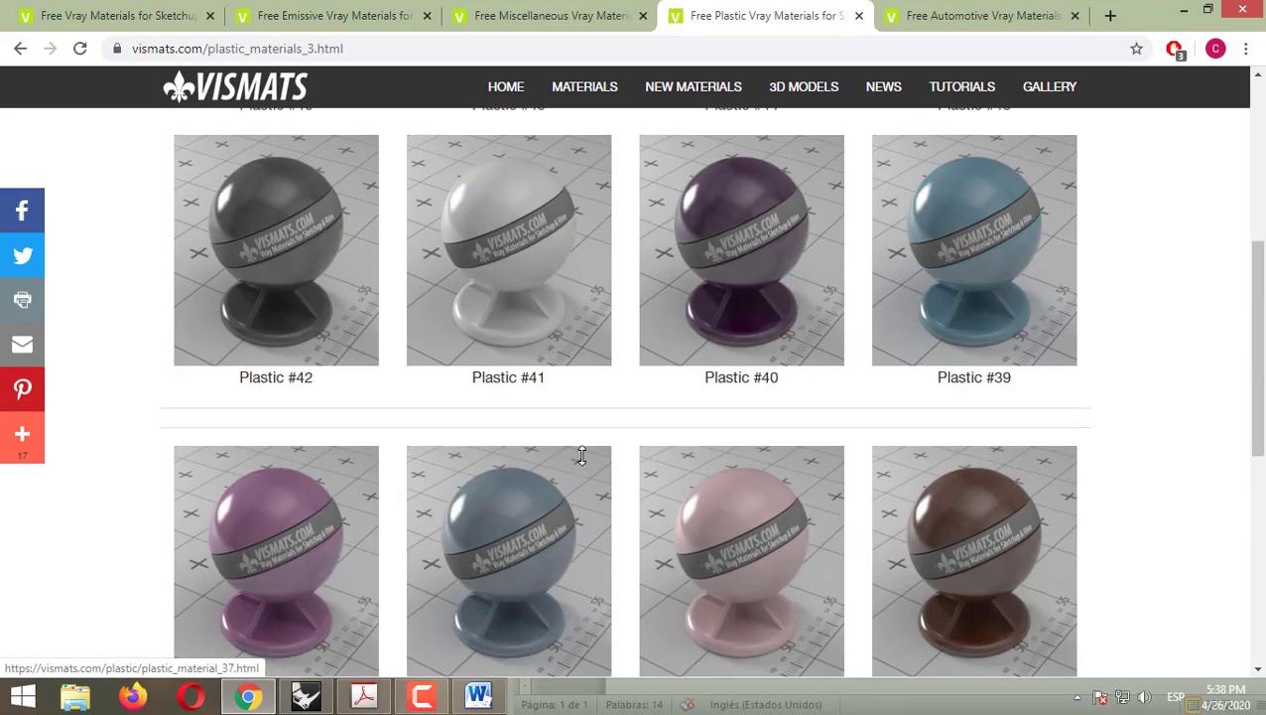
{"action": "scroll", "coordinate": [583, 456], "scroll_direction": "up", "scroll_amount": 4}
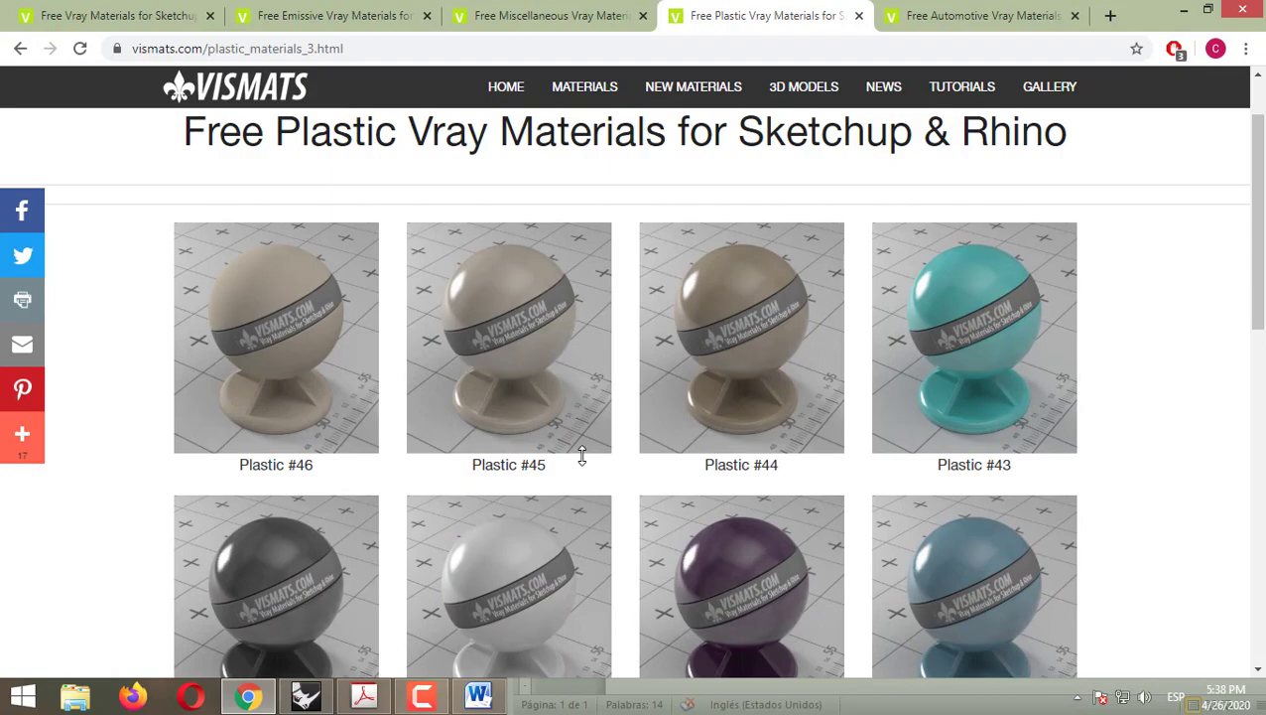
{"action": "scroll", "coordinate": [583, 456], "scroll_direction": "down", "scroll_amount": 5}
{"action": "scroll", "coordinate": [583, 456], "scroll_direction": "down", "scroll_amount": 4}
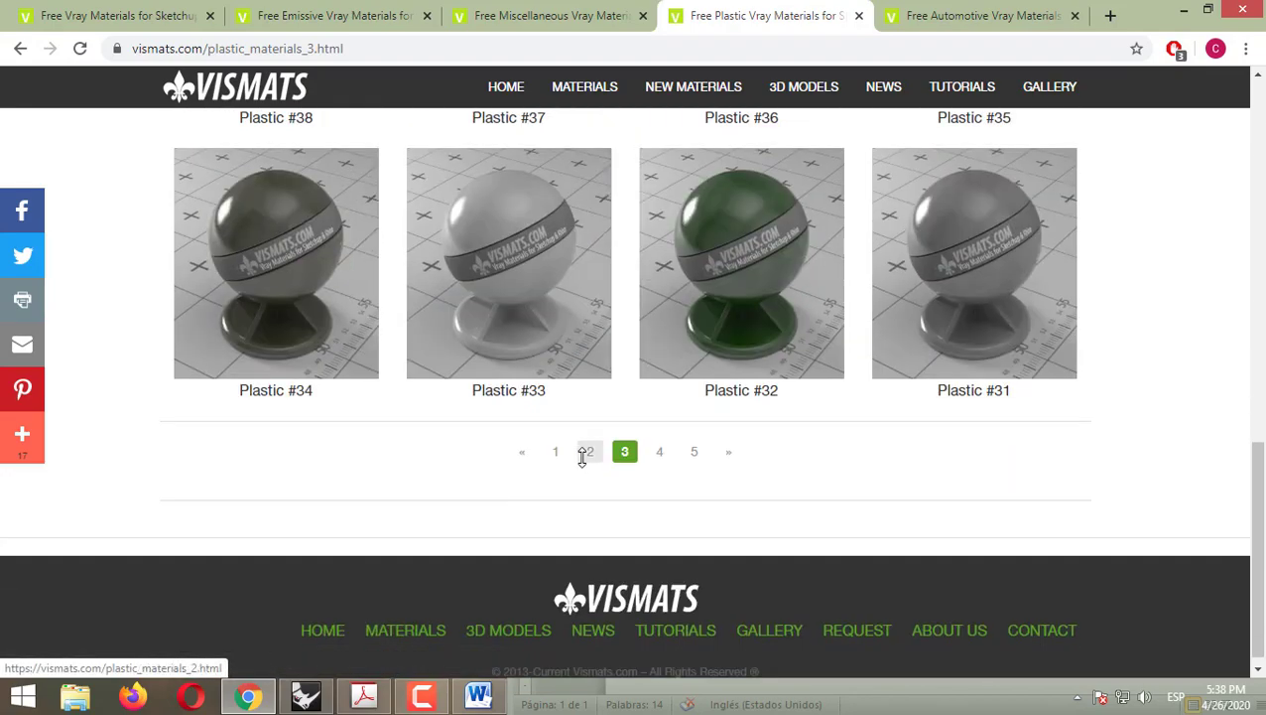
{"action": "scroll", "coordinate": [583, 456], "scroll_direction": "up", "scroll_amount": 10}
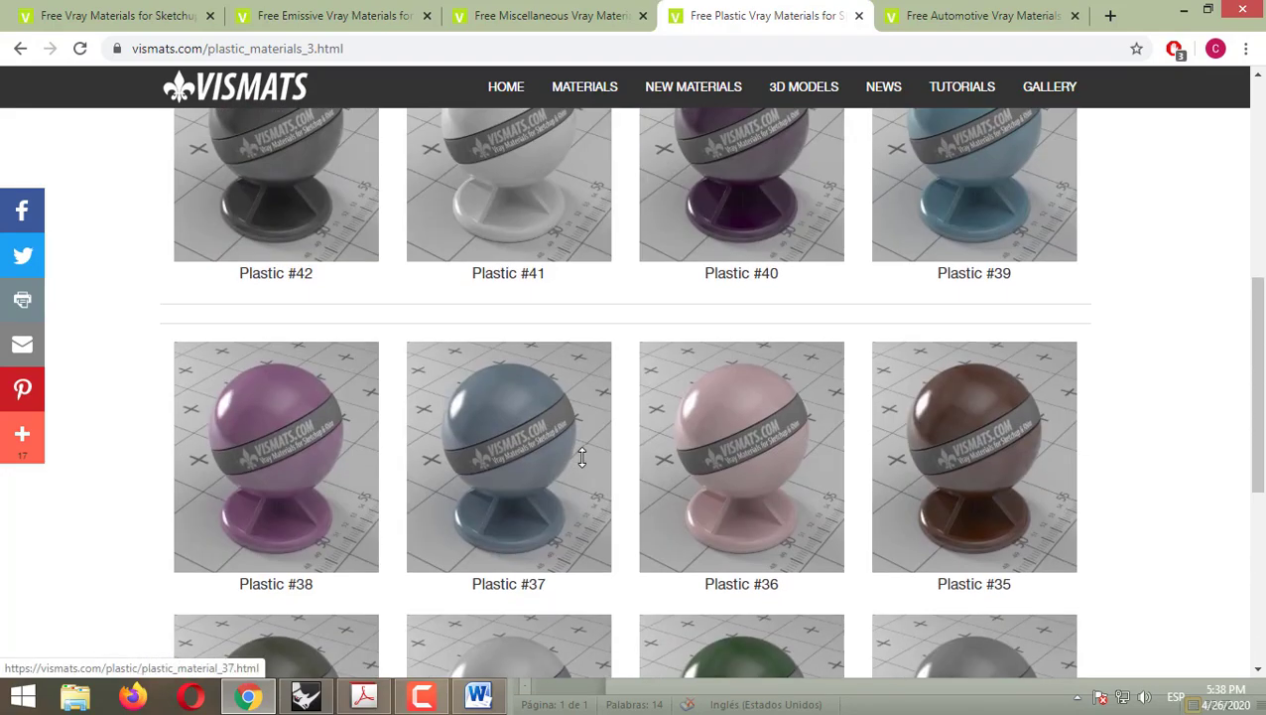
{"action": "scroll", "coordinate": [391, 381], "scroll_direction": "down", "scroll_amount": 5}
{"action": "scroll", "coordinate": [394, 379], "scroll_direction": "up", "scroll_amount": 4}
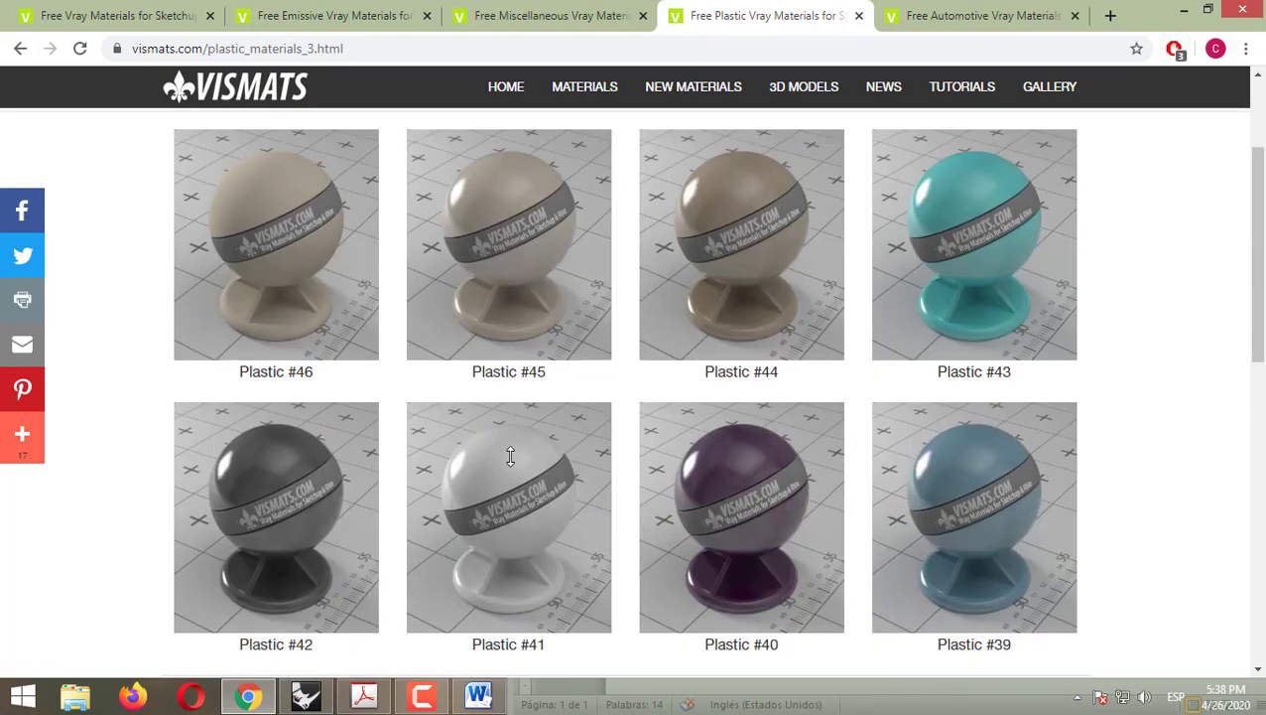
{"action": "left_click", "coordinate": [510, 456]}
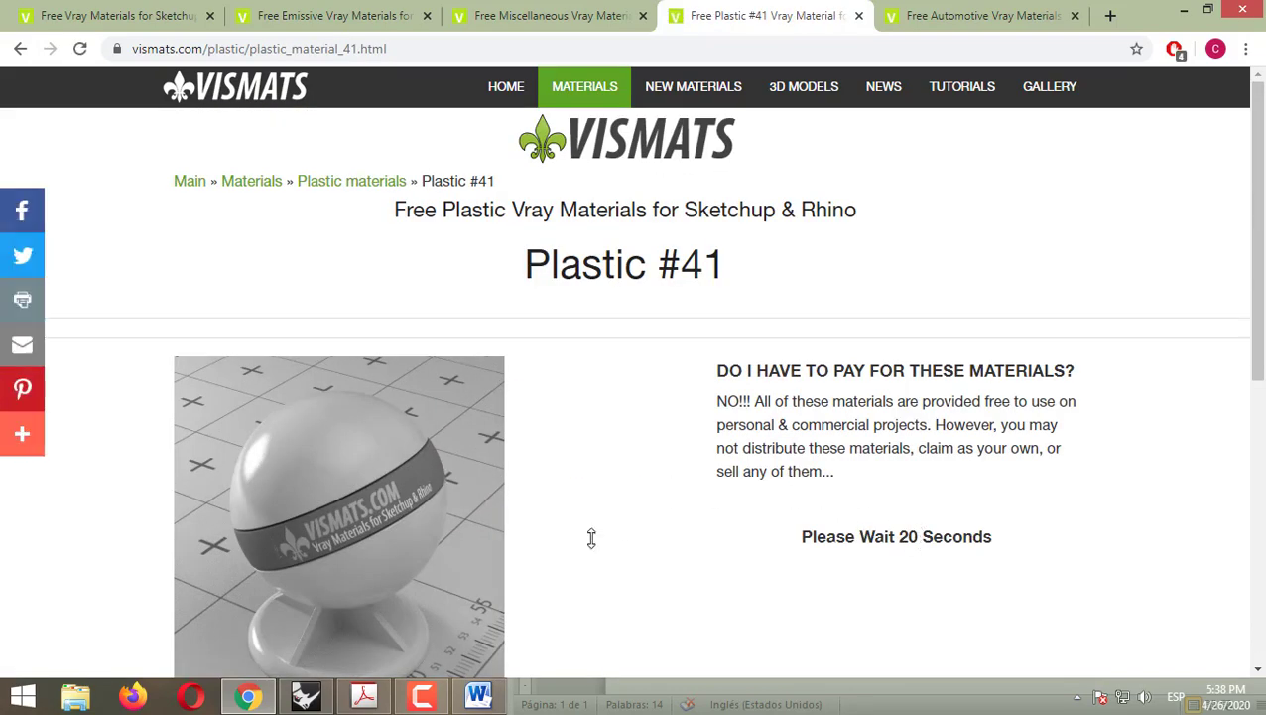
- Close the Miscellaneous Materials tab and look over the first page of Emissive Materials
{"action": "left_click", "coordinate": [545, 16]}
{"action": "left_click", "coordinate": [641, 16]}
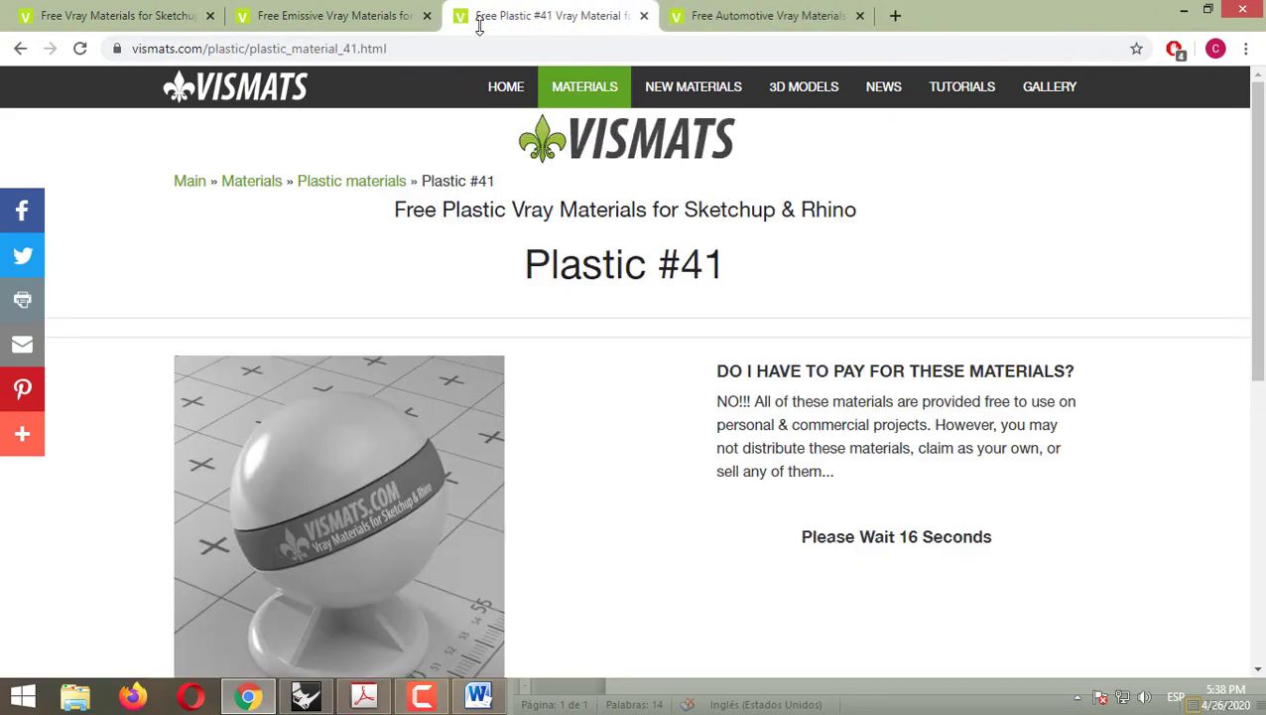
{"action": "left_click", "coordinate": [337, 12]}
{"action": "scroll", "coordinate": [600, 288], "scroll_direction": "up", "scroll_amount": 5}
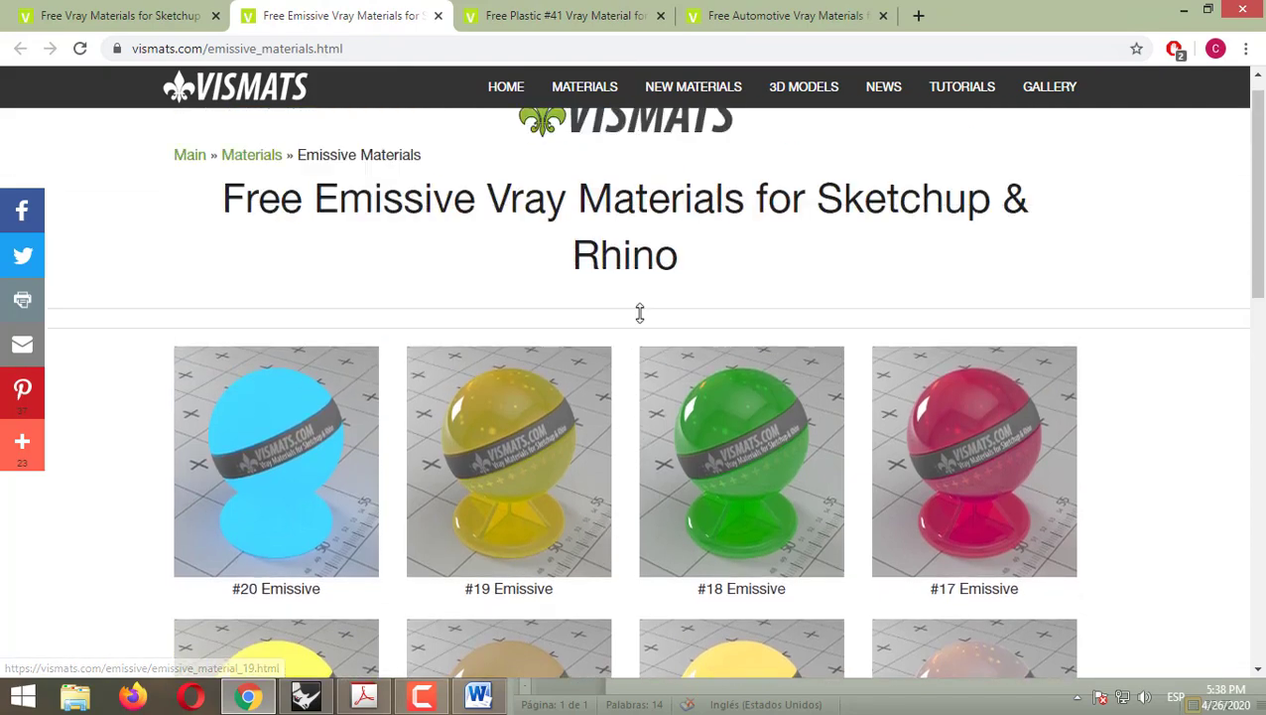
{"action": "scroll", "coordinate": [639, 314], "scroll_direction": "down", "scroll_amount": 4}
{"action": "scroll", "coordinate": [642, 337], "scroll_direction": "down", "scroll_amount": 3}
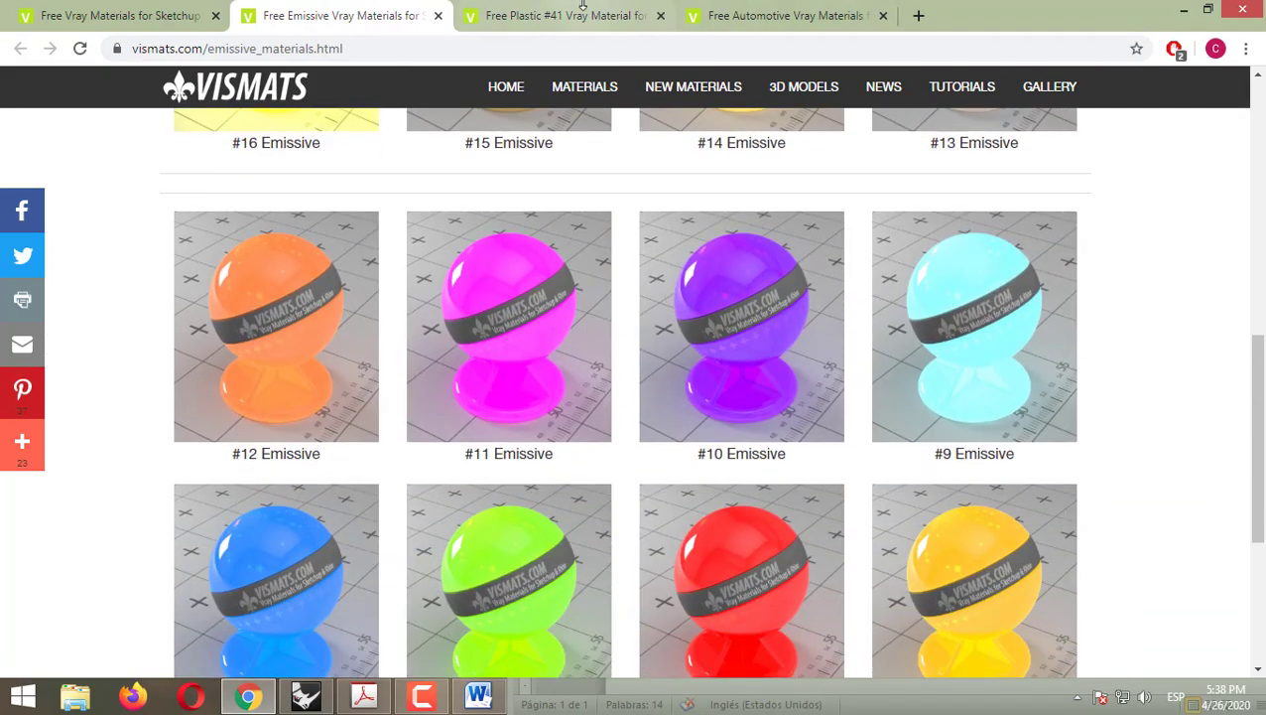
{"action": "left_click", "coordinate": [583, 9]}
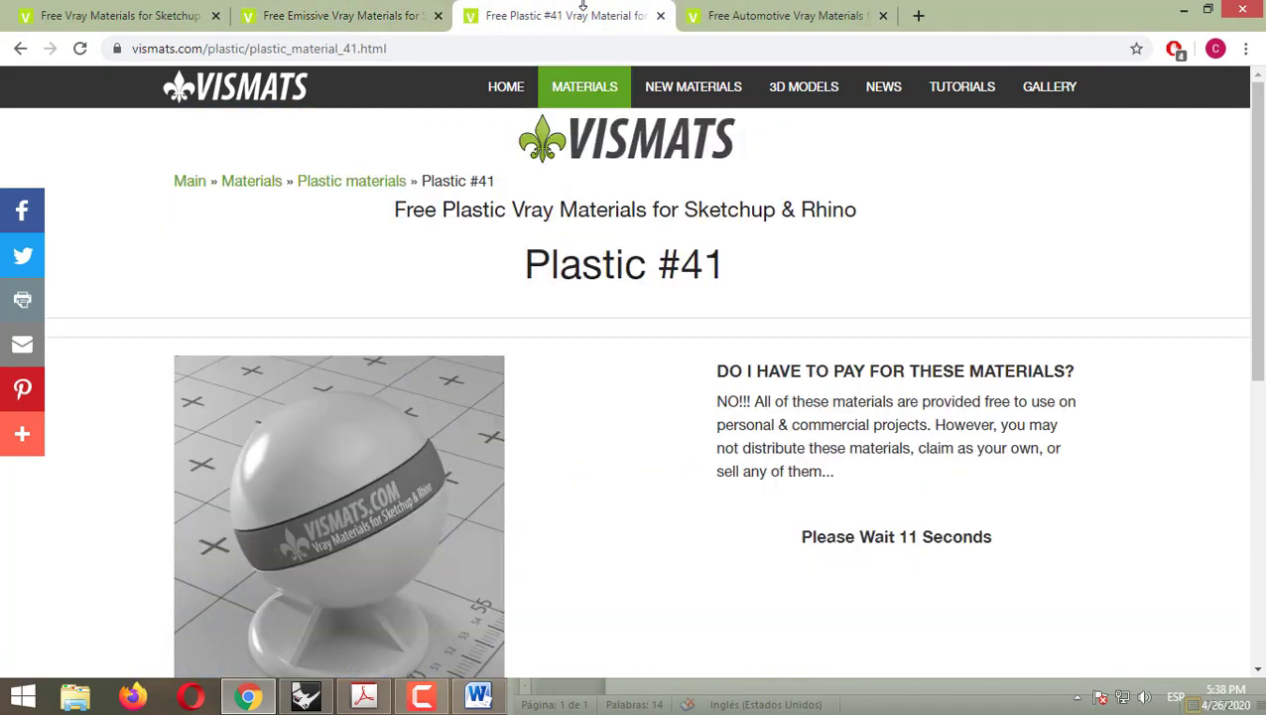
- Check the second page of Emissive Materials and open the #7 Emissive material from the first page
{"action": "left_click", "coordinate": [369, 12]}
{"action": "scroll", "coordinate": [580, 531], "scroll_direction": "down", "scroll_amount": 1}
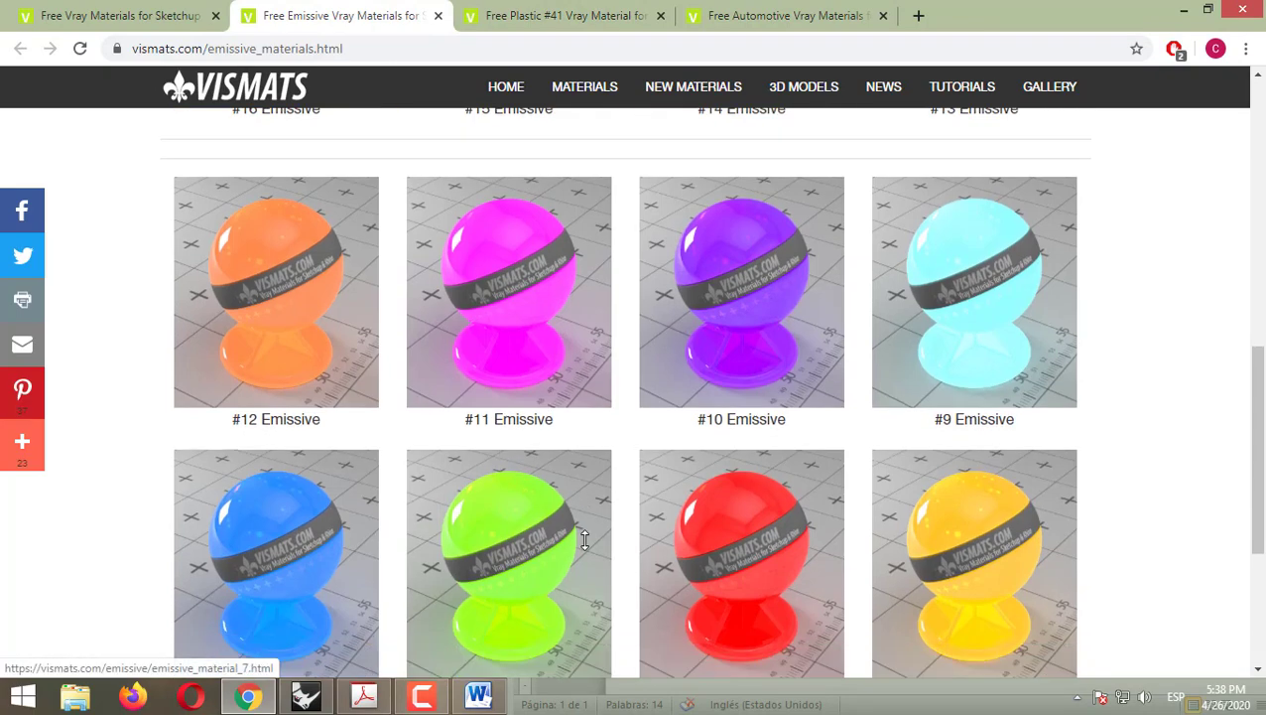
{"action": "scroll", "coordinate": [995, 523], "scroll_direction": "down", "scroll_amount": 2}
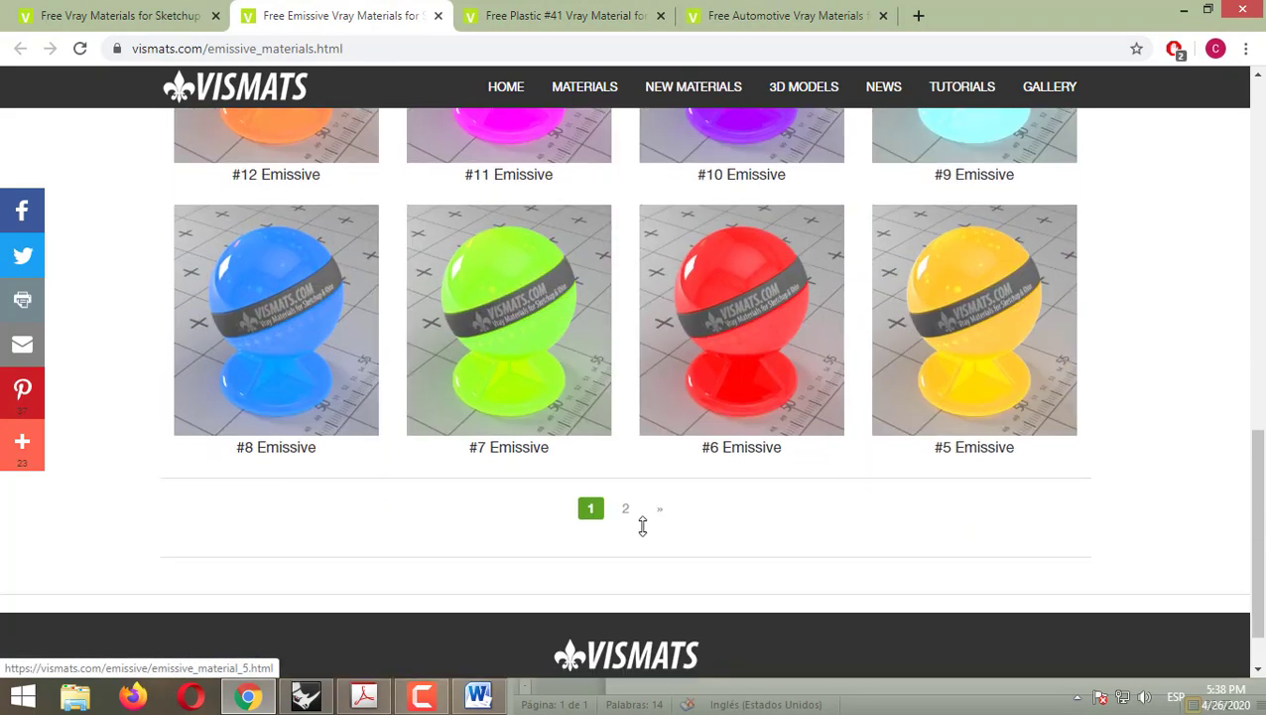
{"action": "left_click", "coordinate": [623, 508]}
{"action": "scroll", "coordinate": [621, 509], "scroll_direction": "down", "scroll_amount": 1}
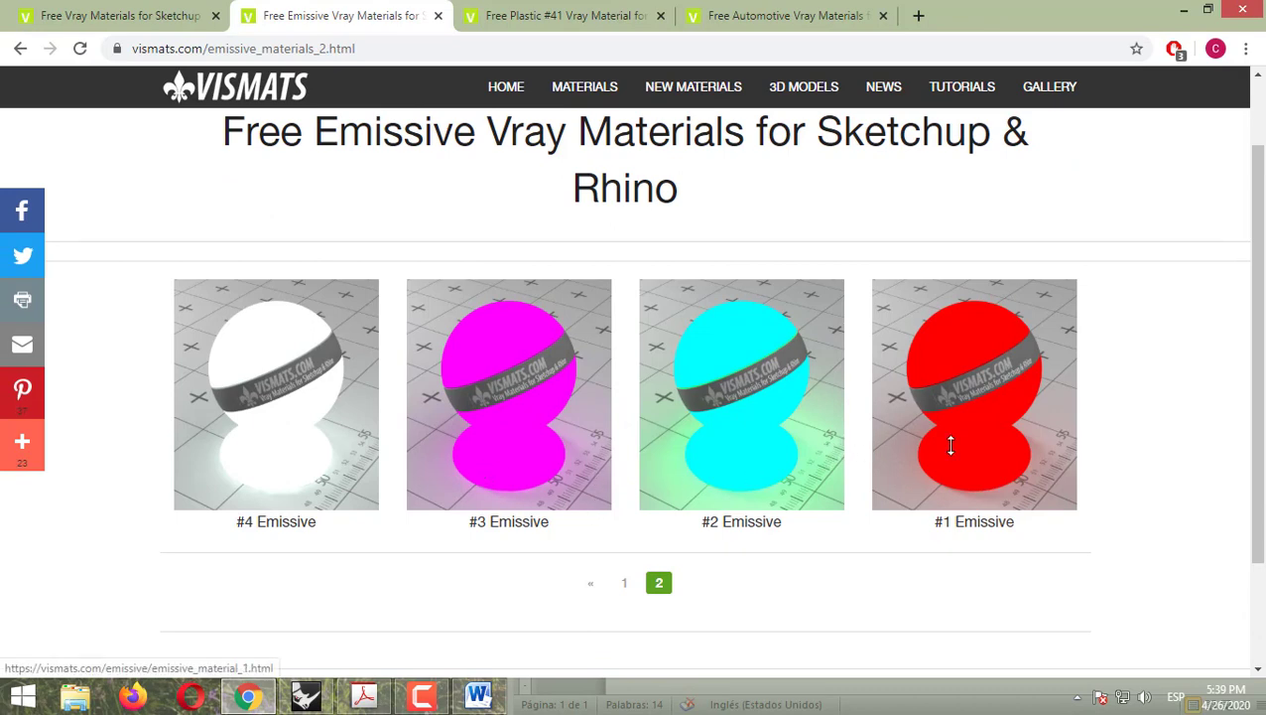
{"action": "left_click", "coordinate": [22, 48]}
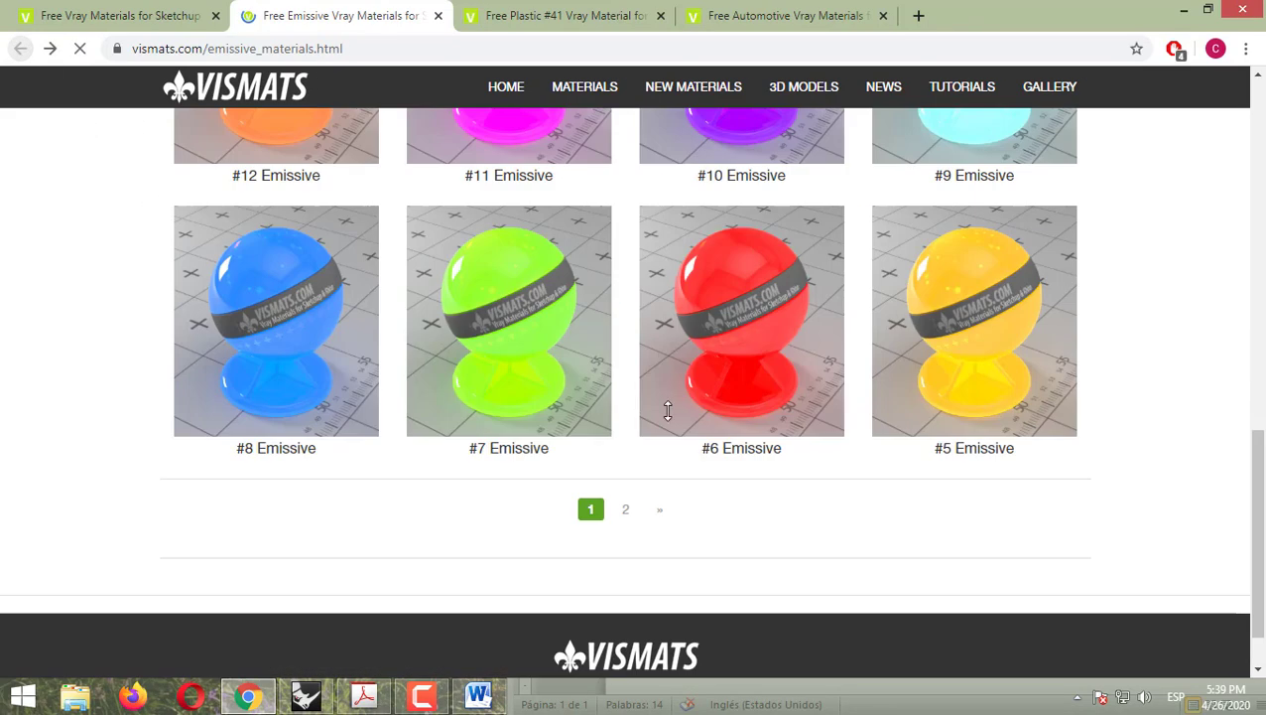
{"action": "scroll", "coordinate": [685, 427], "scroll_direction": "up", "scroll_amount": 4}
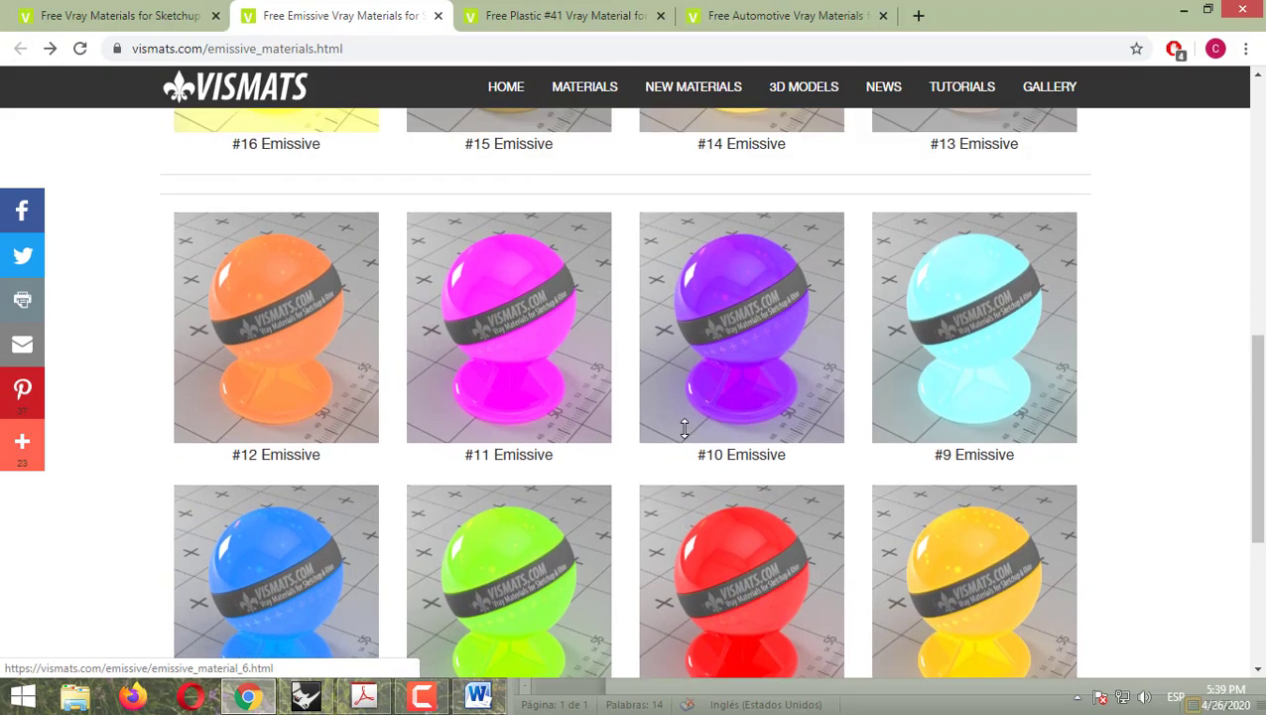
{"action": "scroll", "coordinate": [685, 427], "scroll_direction": "down", "scroll_amount": 3}
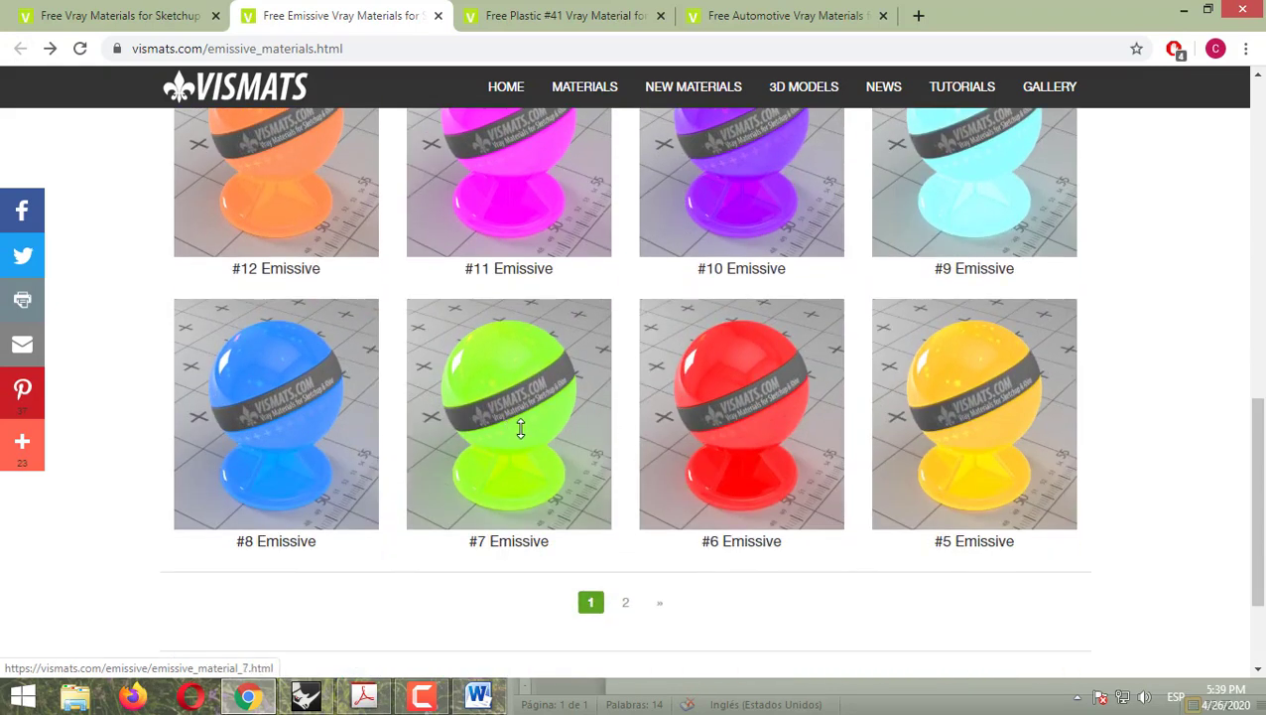
{"action": "left_click", "coordinate": [531, 418]}
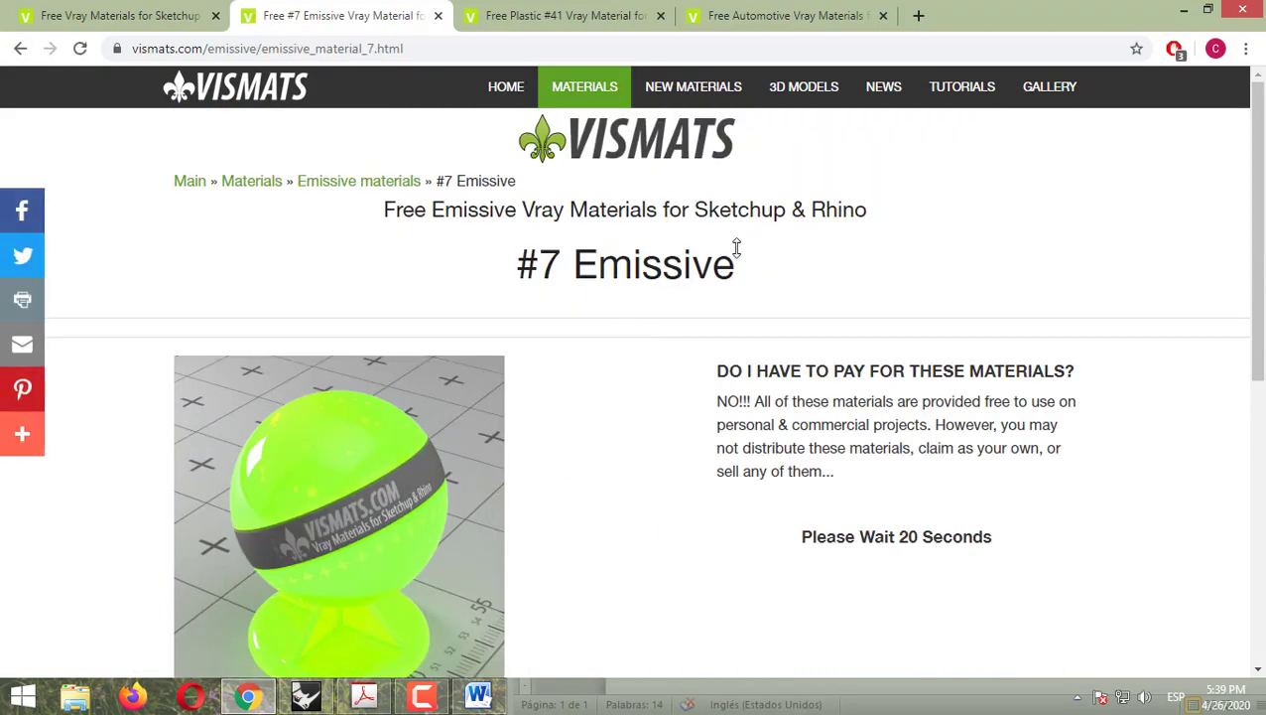
- Look over the first page of Automotive Materials, then download the Plastic #41 material from its own page
{"action": "left_click", "coordinate": [761, 18]}
{"action": "scroll", "coordinate": [713, 314], "scroll_direction": "down", "scroll_amount": 3}
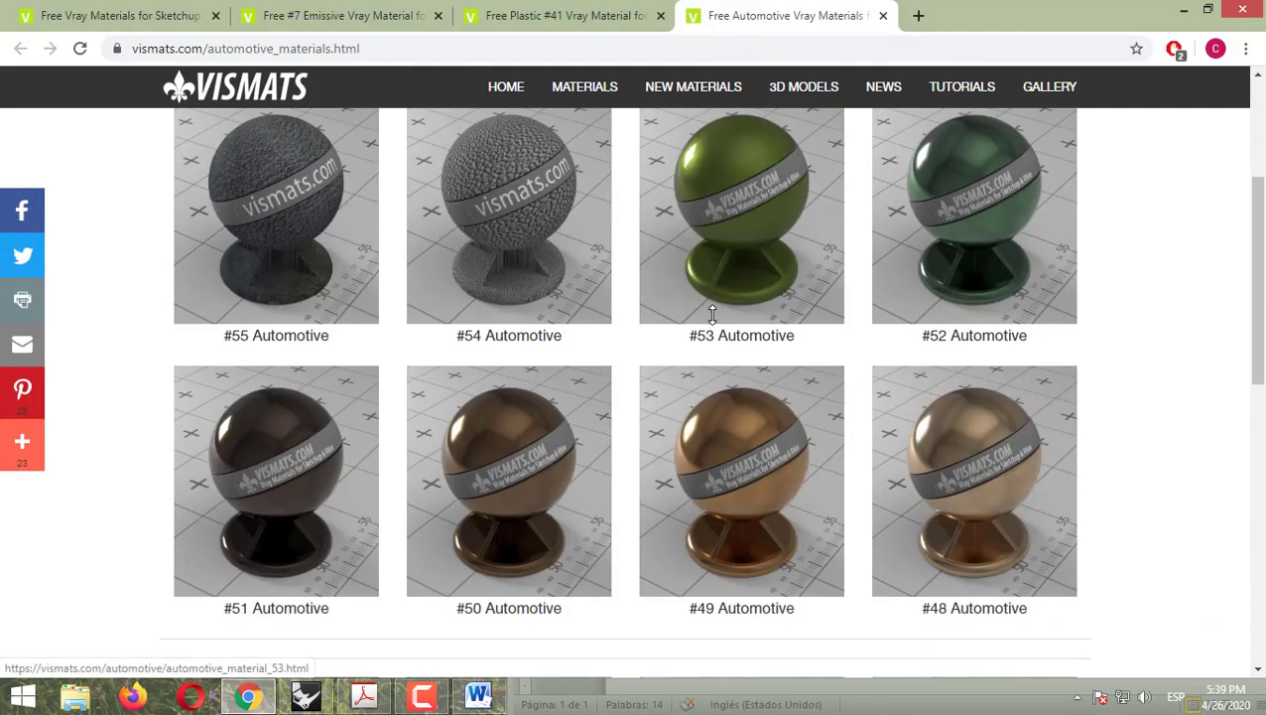
{"action": "scroll", "coordinate": [712, 314], "scroll_direction": "down", "scroll_amount": 6}
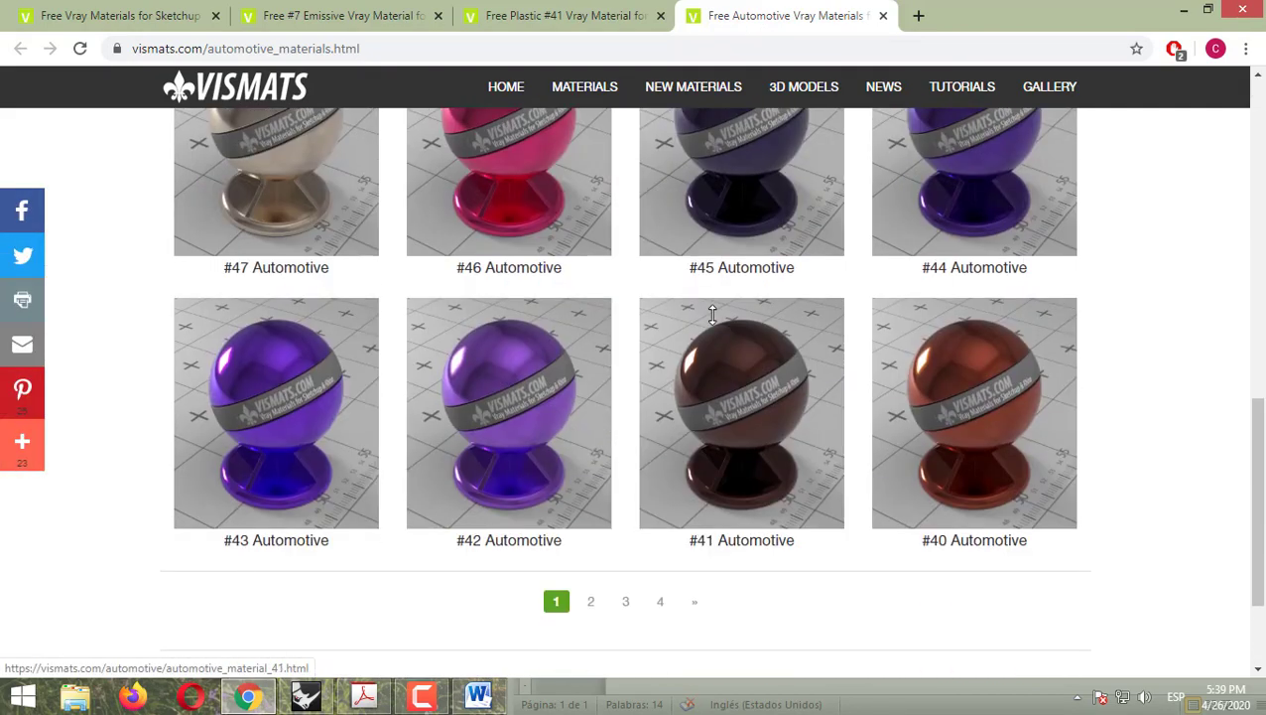
{"action": "scroll", "coordinate": [712, 314], "scroll_direction": "up", "scroll_amount": 1}
{"action": "left_click", "coordinate": [555, 15]}
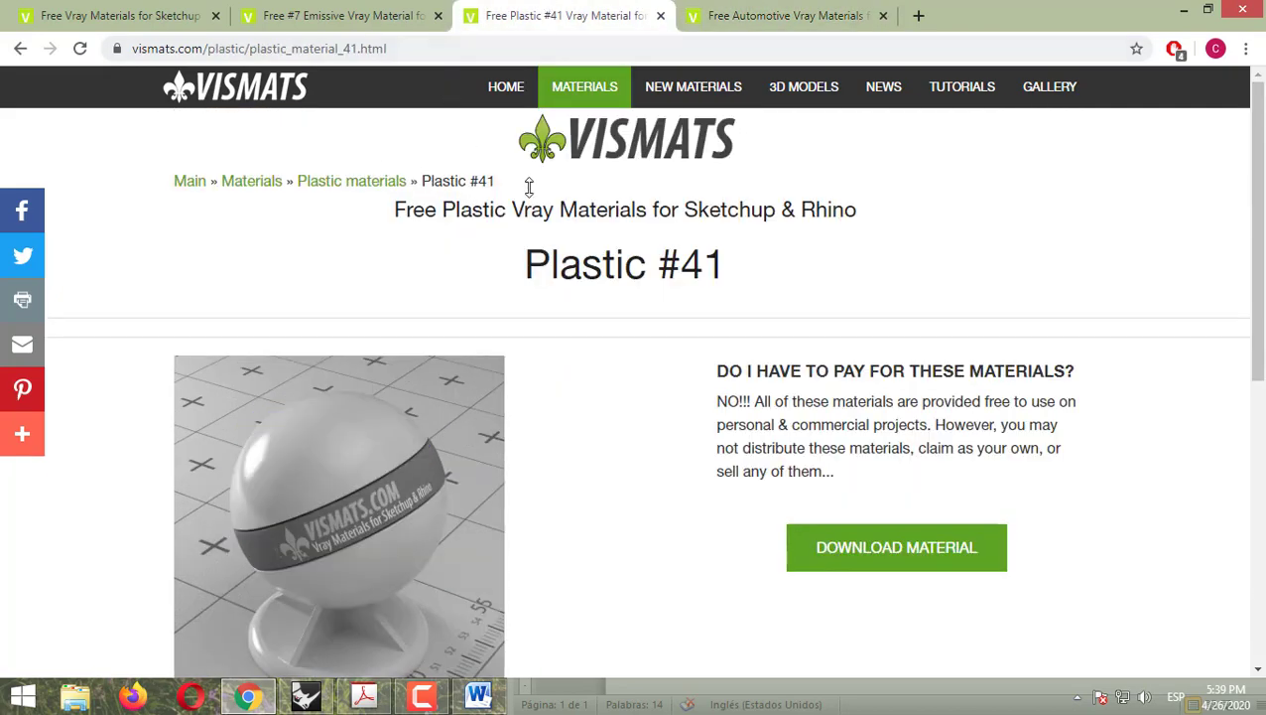
{"action": "left_click", "coordinate": [860, 528]}
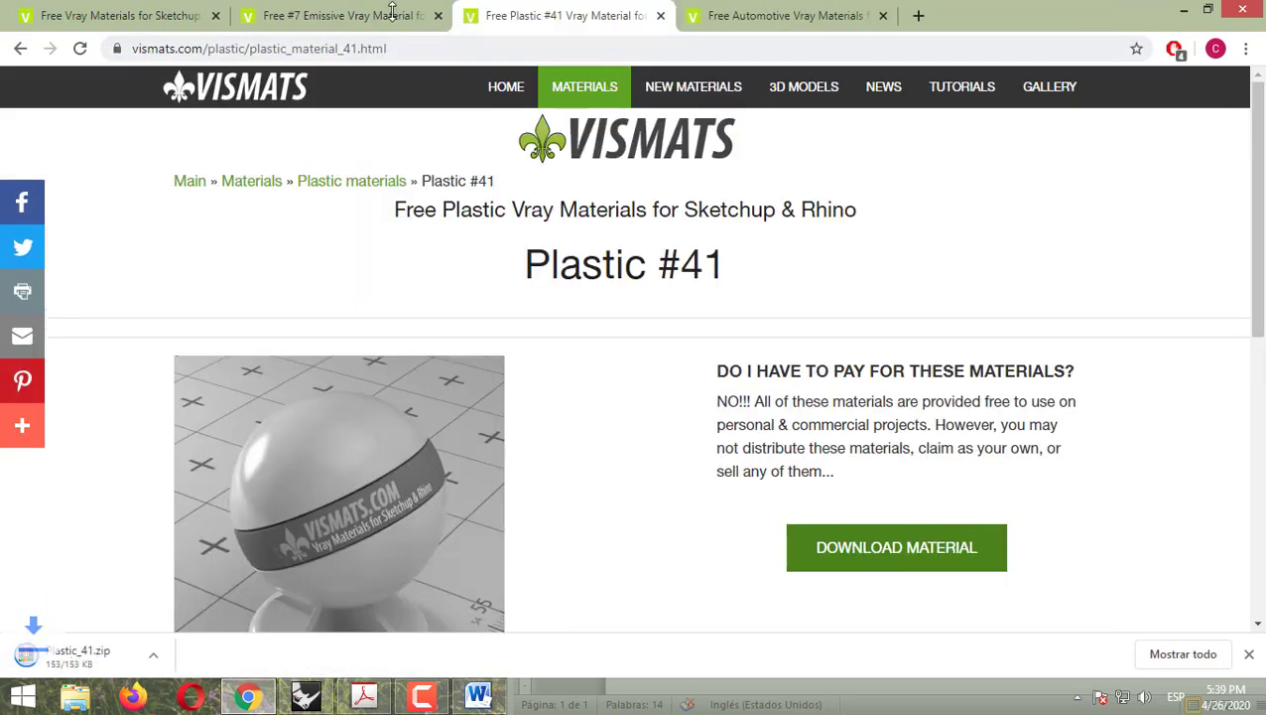
{"action": "key", "text": "ctrl+Page_Up"}
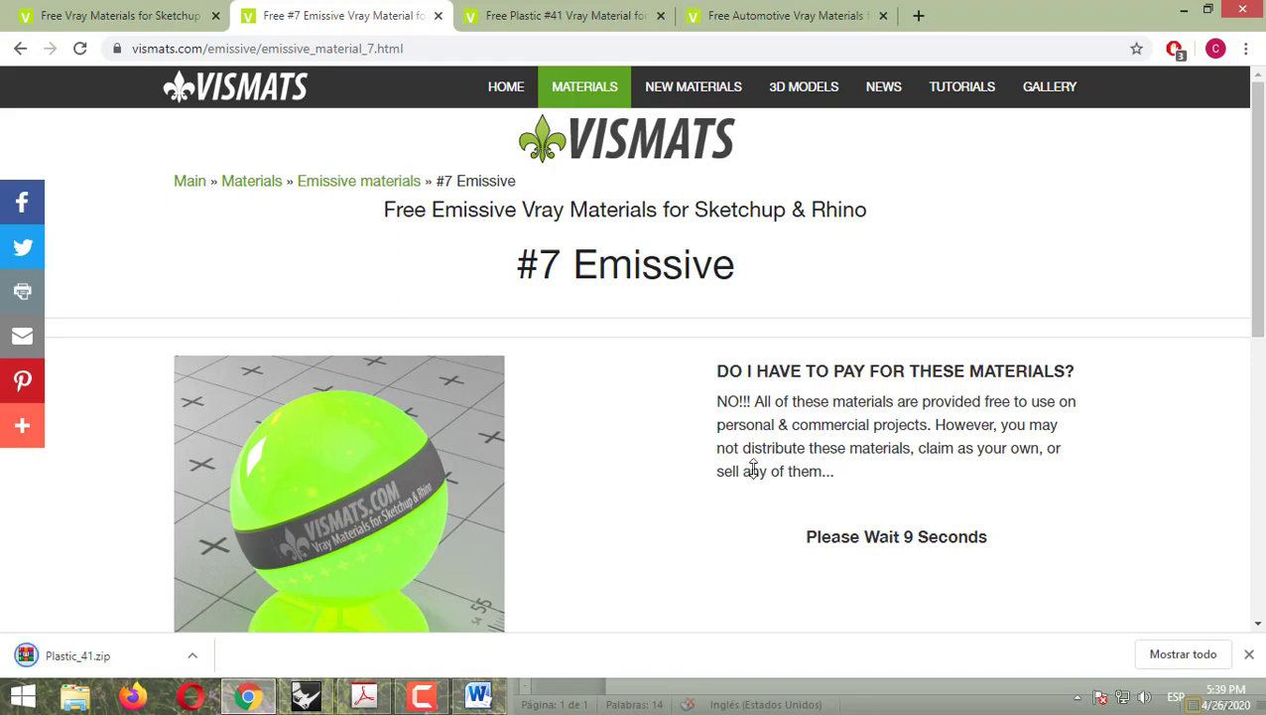
- Open the downloaded Plastic_41.zip, start extracting it and copy the \Plastic_41 part of the destination path
{"action": "left_click", "coordinate": [133, 649]}
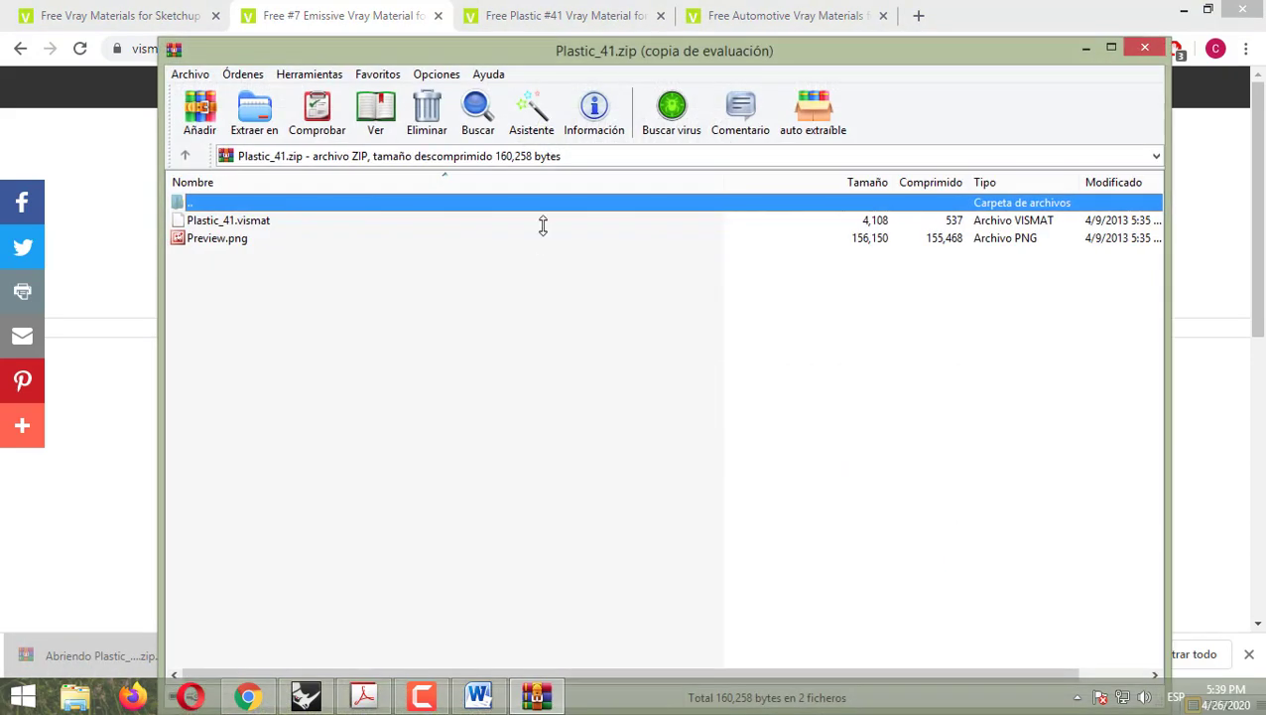
{"action": "left_click", "coordinate": [254, 111]}
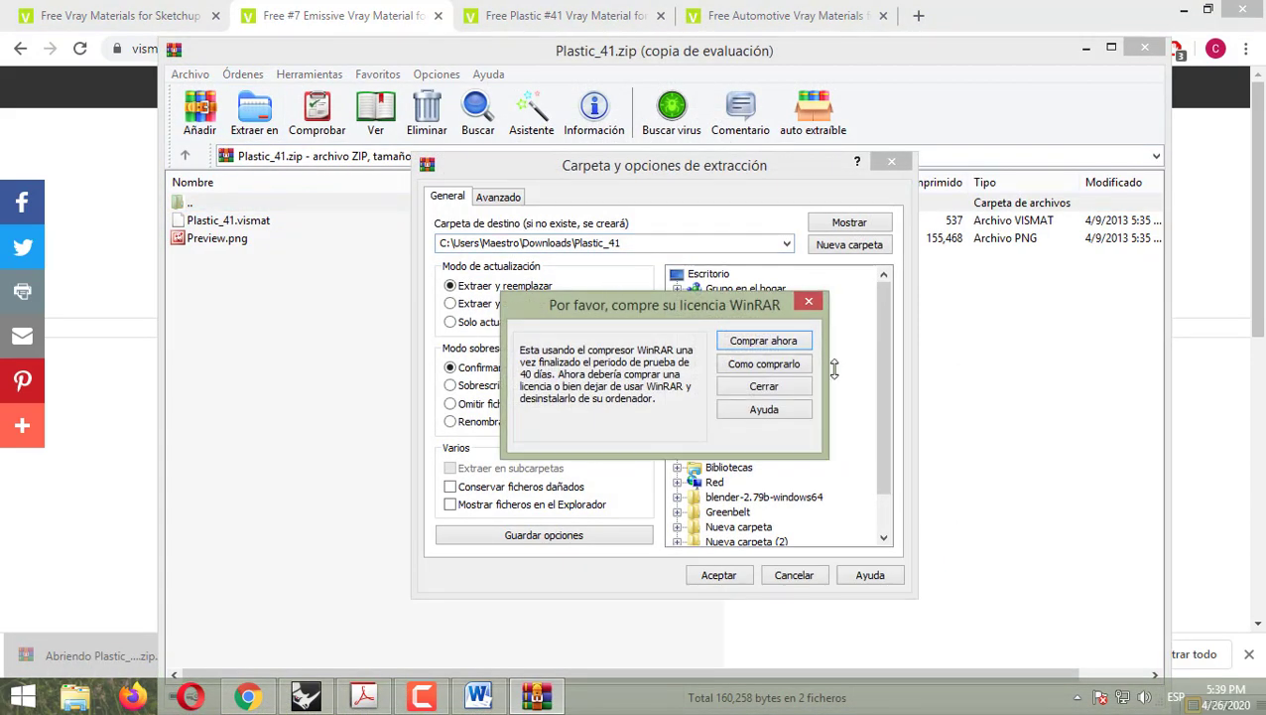
{"action": "left_click", "coordinate": [810, 302]}
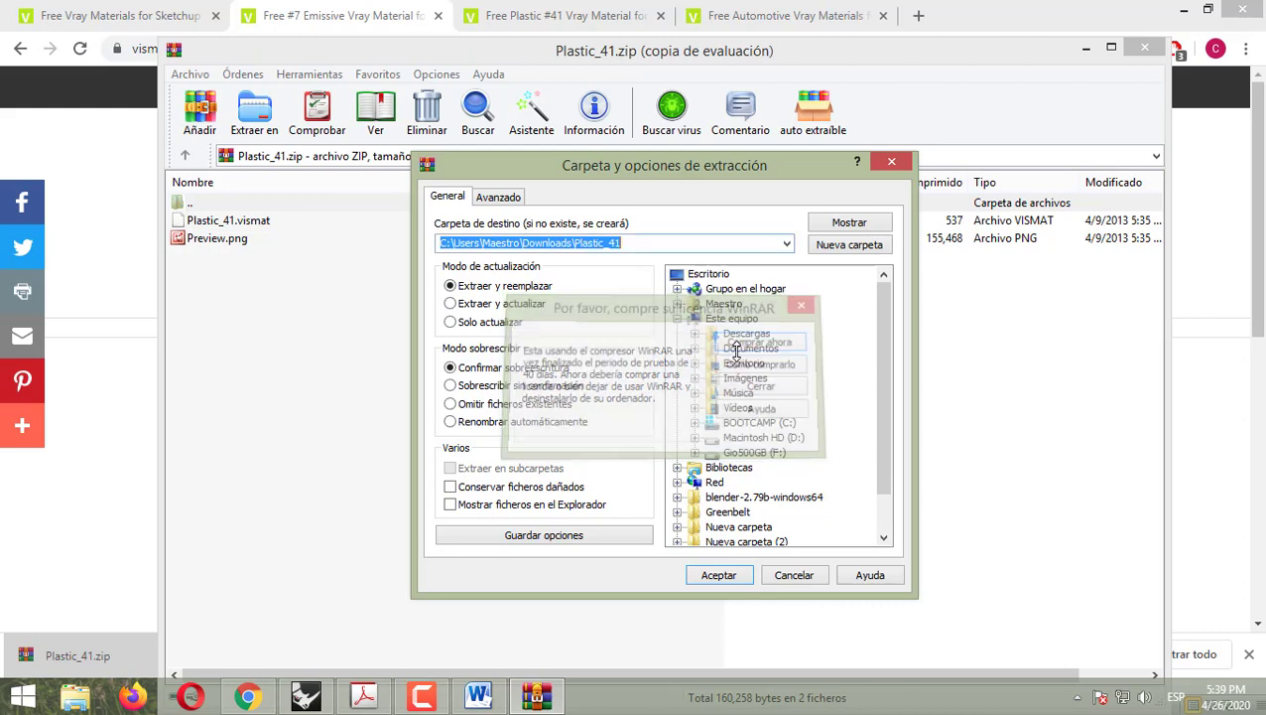
{"action": "left_click", "coordinate": [591, 243]}
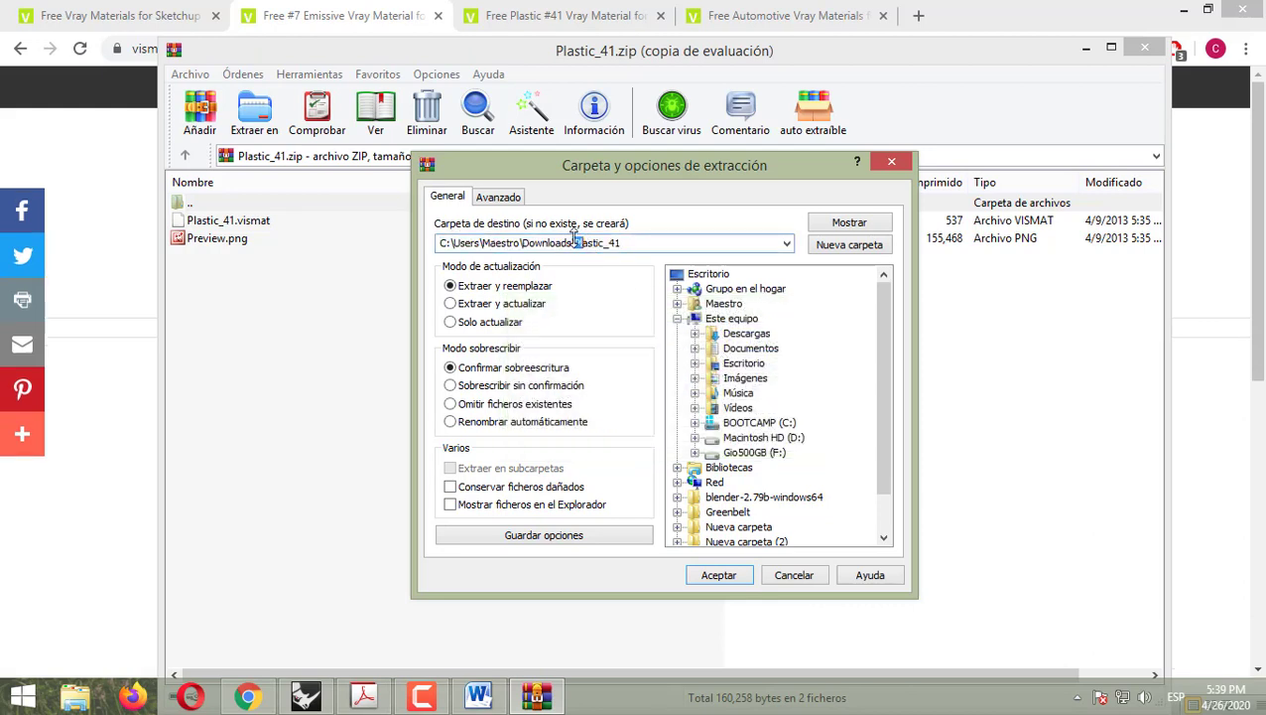
{"action": "right_click", "coordinate": [613, 245]}
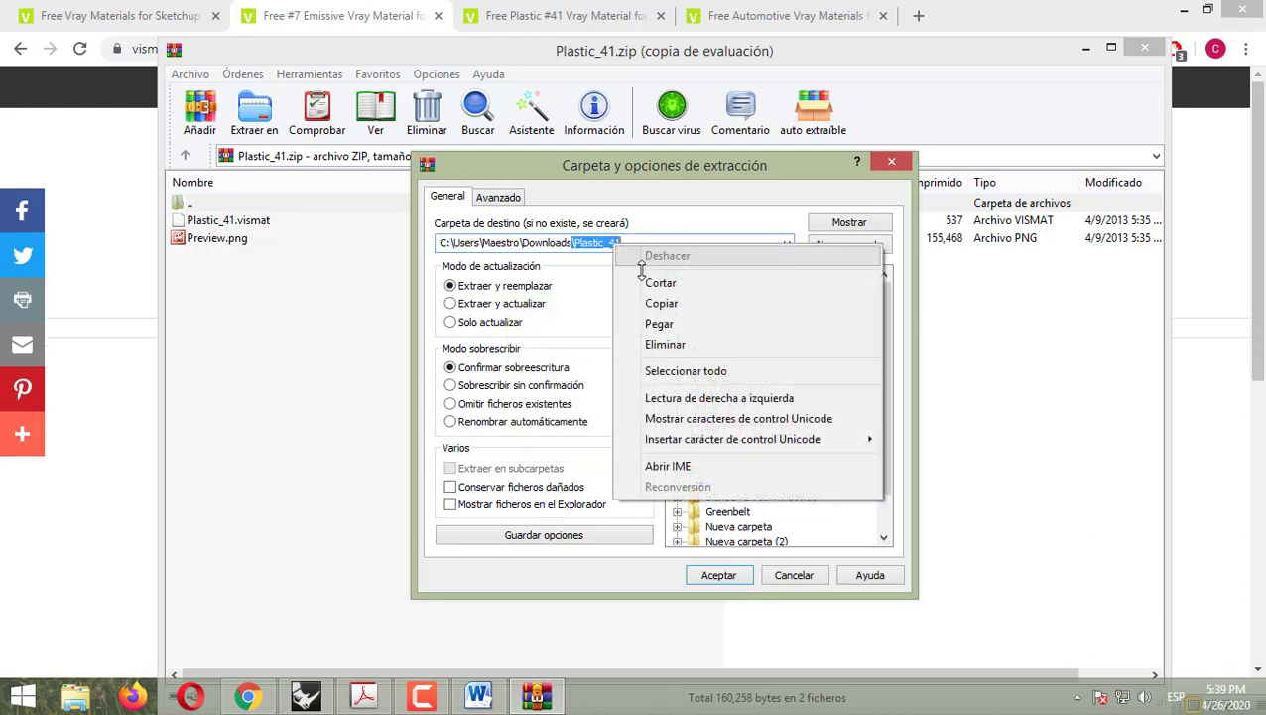
{"action": "left_click", "coordinate": [676, 301]}
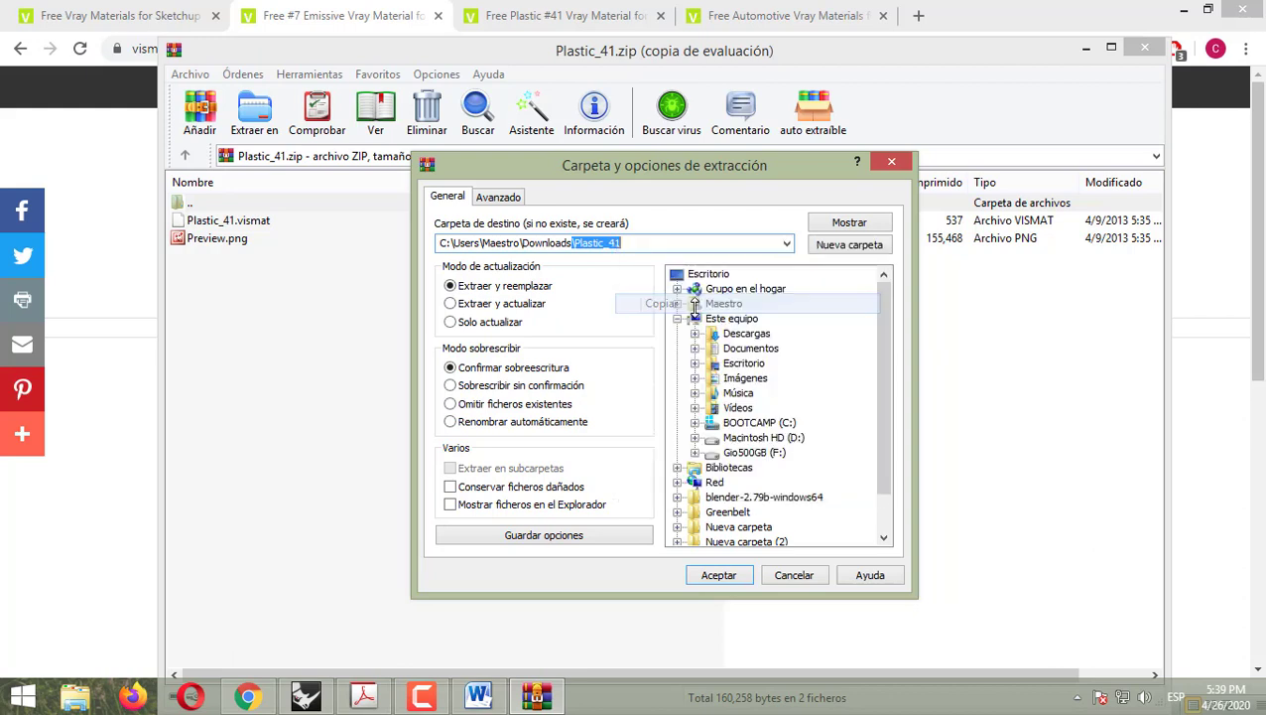
- Extract the archive into a Plastic_41 folder on the Desktop and close the archive window
{"action": "left_click", "coordinate": [743, 363]}
{"action": "left_click", "coordinate": [617, 243]}
{"action": "left_click", "coordinate": [607, 244]}
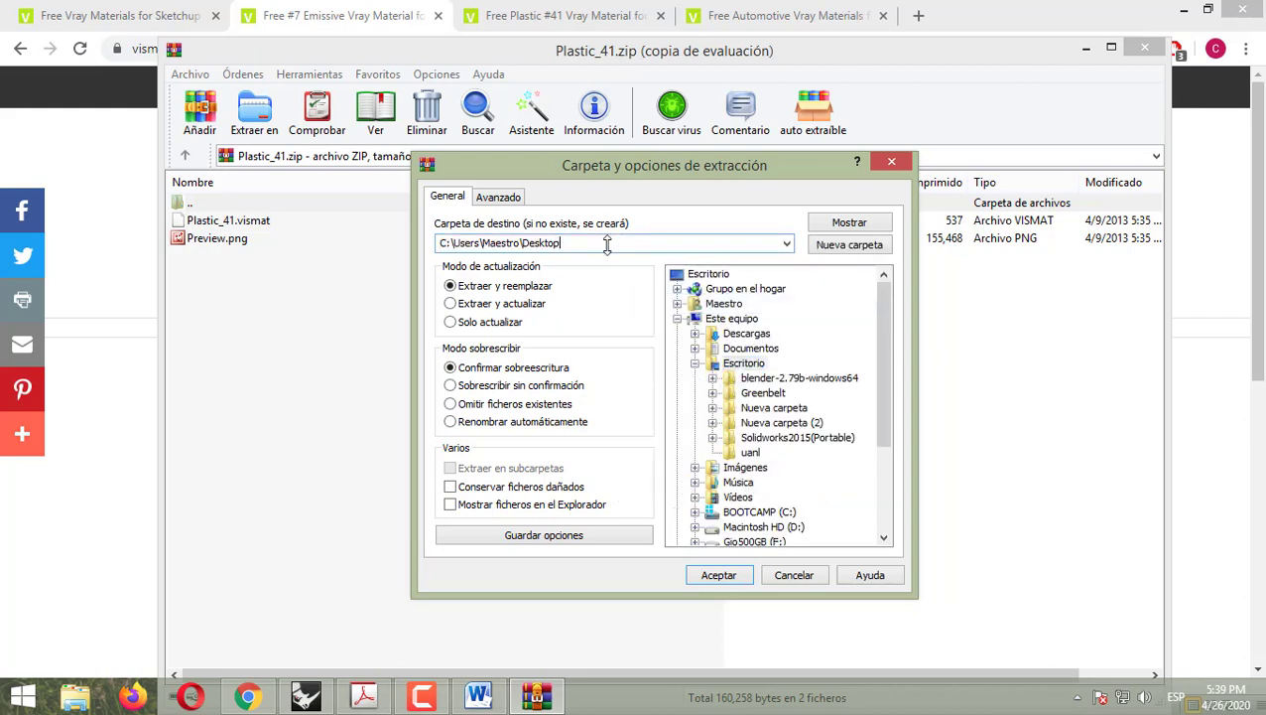
{"action": "right_click", "coordinate": [608, 244]}
{"action": "left_click", "coordinate": [678, 324]}
{"action": "left_click", "coordinate": [839, 221]}
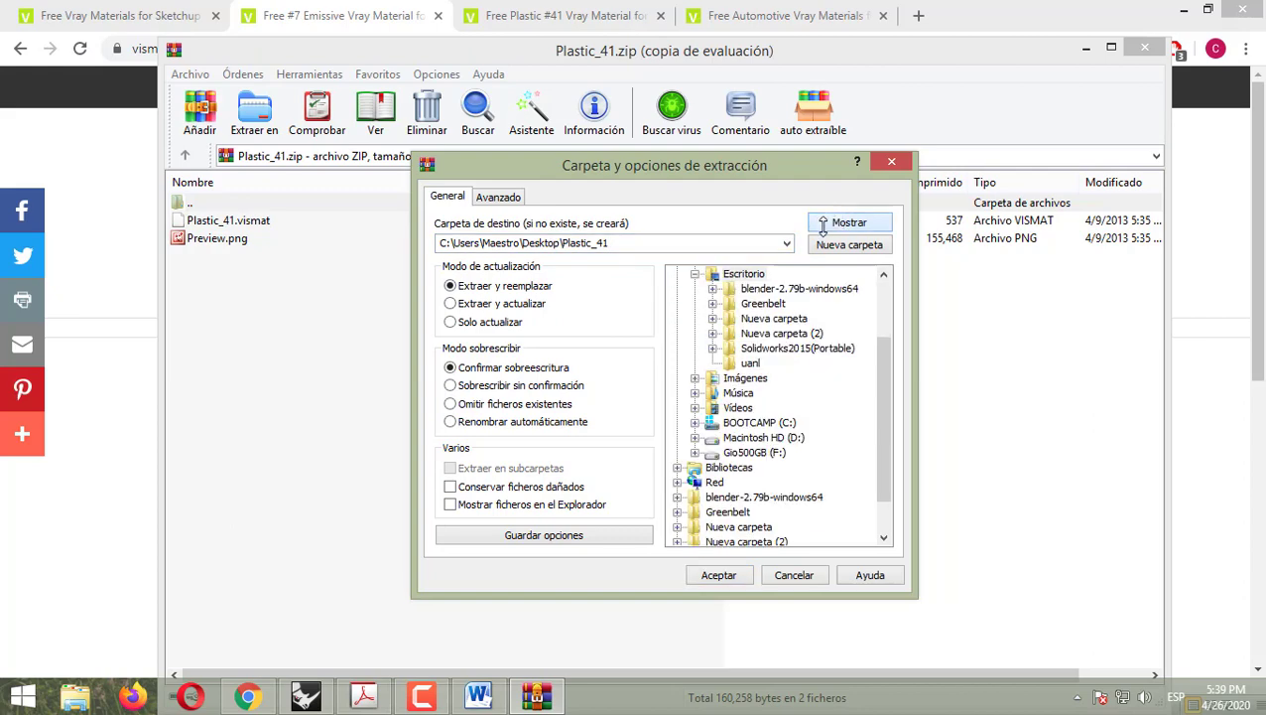
{"action": "left_click", "coordinate": [720, 574]}
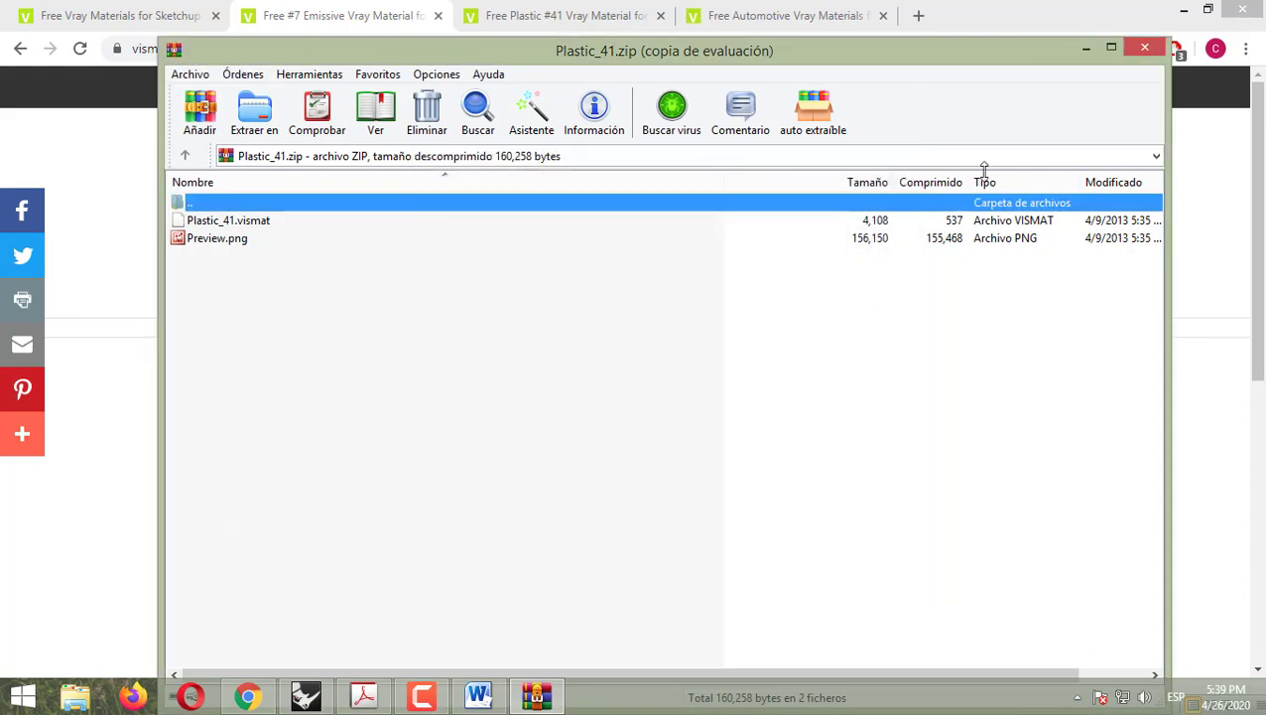
{"action": "left_click", "coordinate": [1141, 48]}
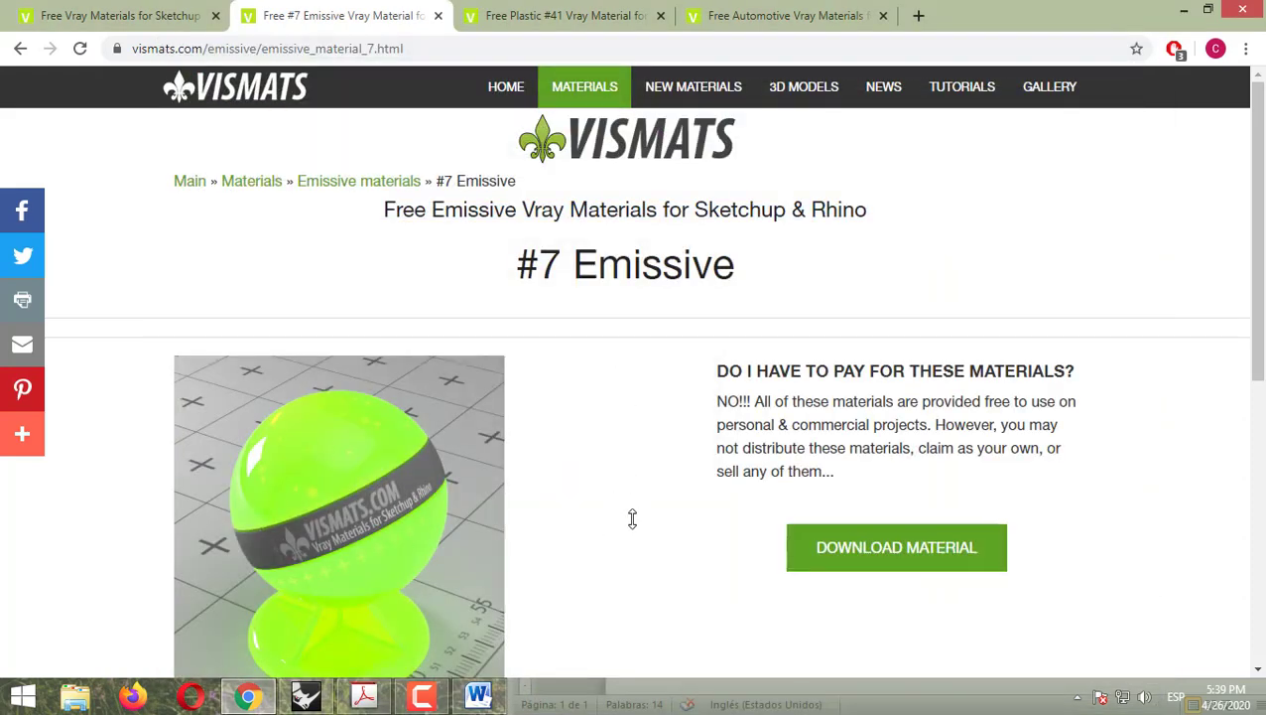
{"action": "double_click", "coordinate": [971, 12]}
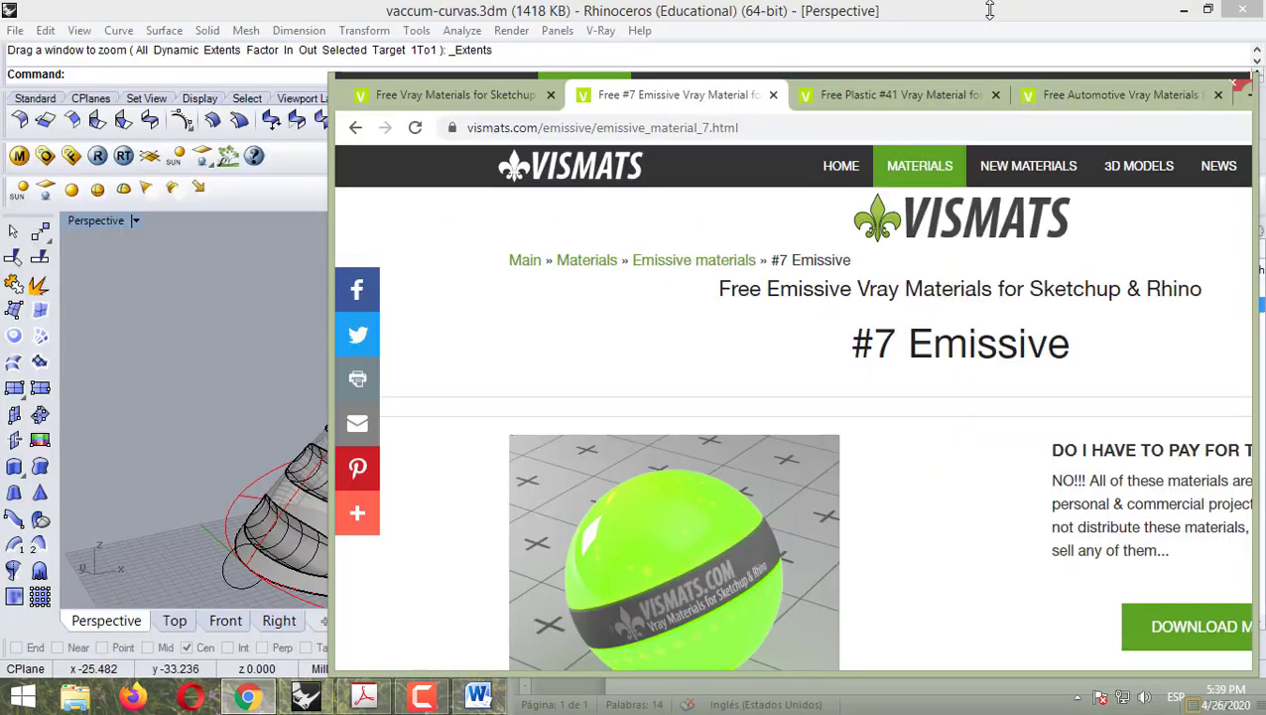
{"action": "left_click_drag", "start_coordinate": [1139, 90], "coordinate": [996, 44]}
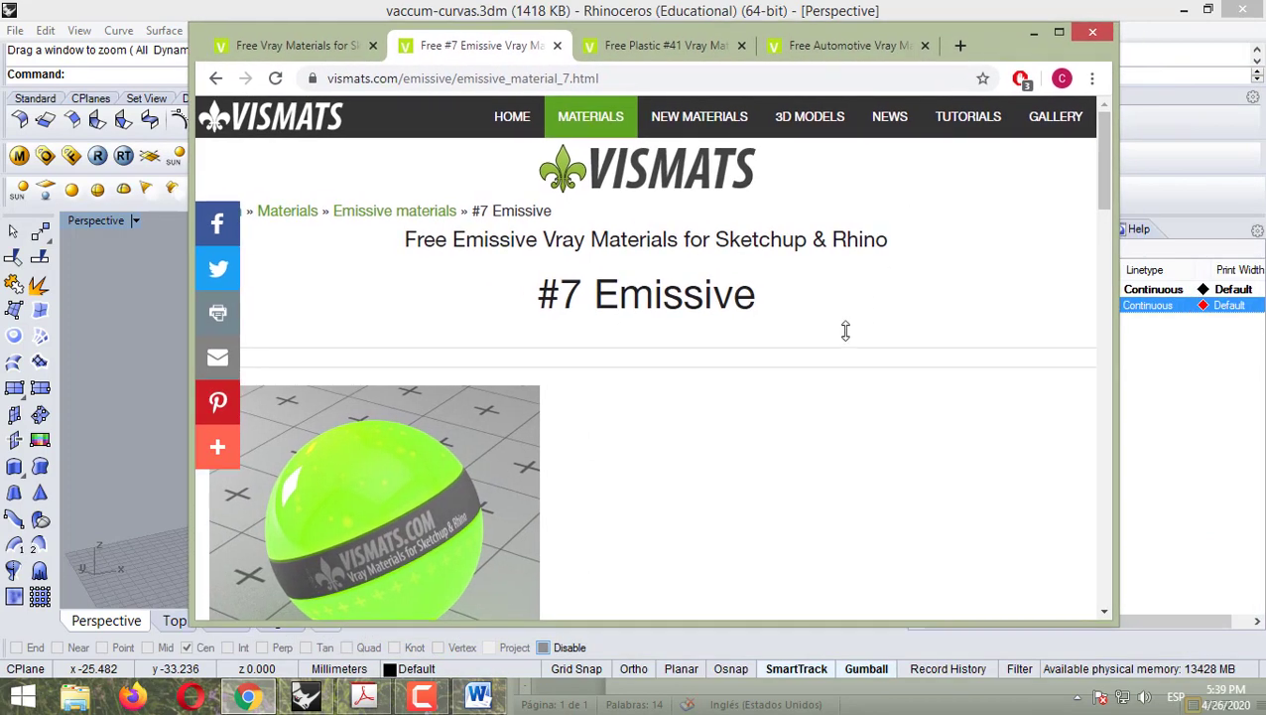
{"action": "scroll", "coordinate": [757, 440], "scroll_direction": "down", "scroll_amount": 12}
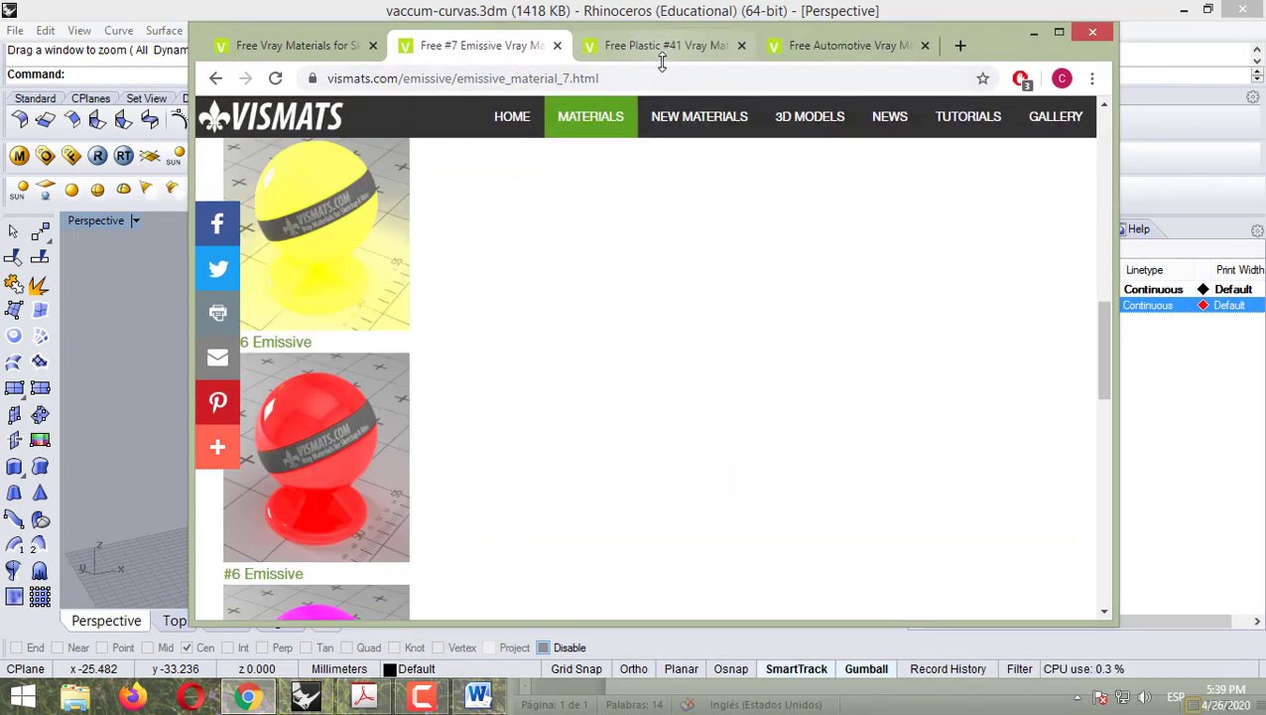
{"action": "left_click", "coordinate": [668, 45]}
{"action": "left_click", "coordinate": [850, 50]}
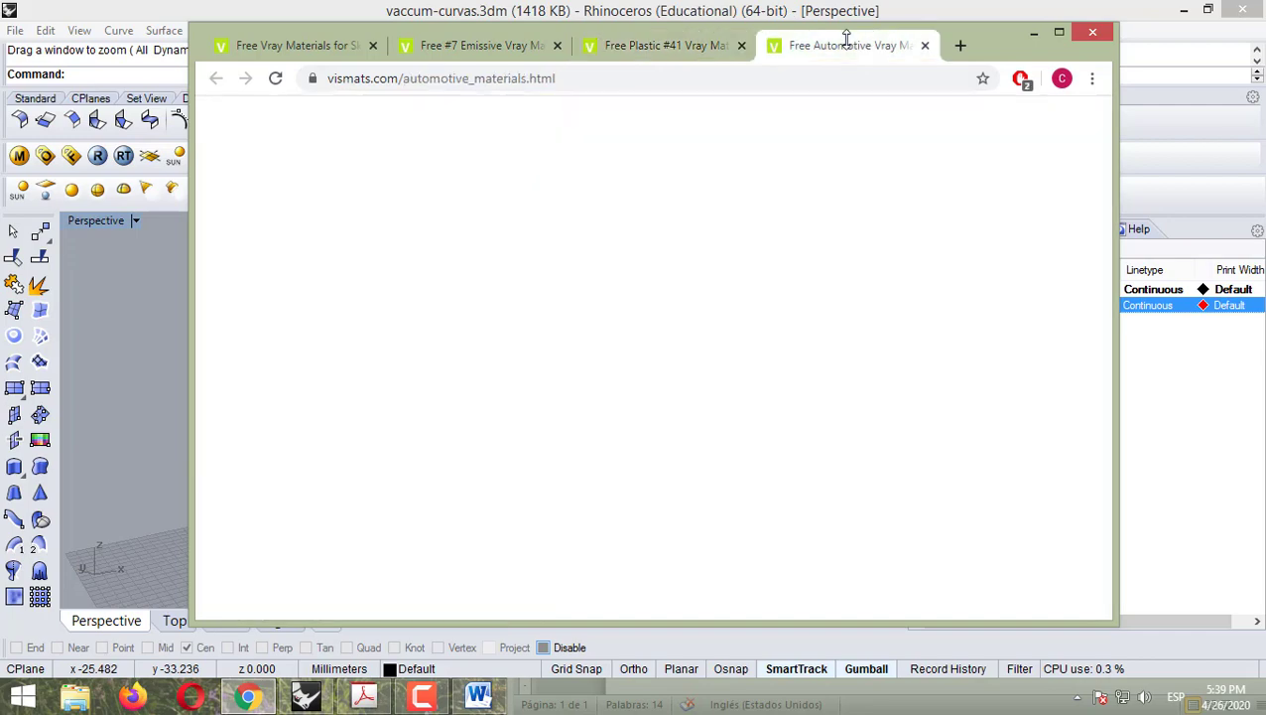
{"action": "left_click", "coordinate": [699, 45]}
{"action": "double_click", "coordinate": [989, 40]}
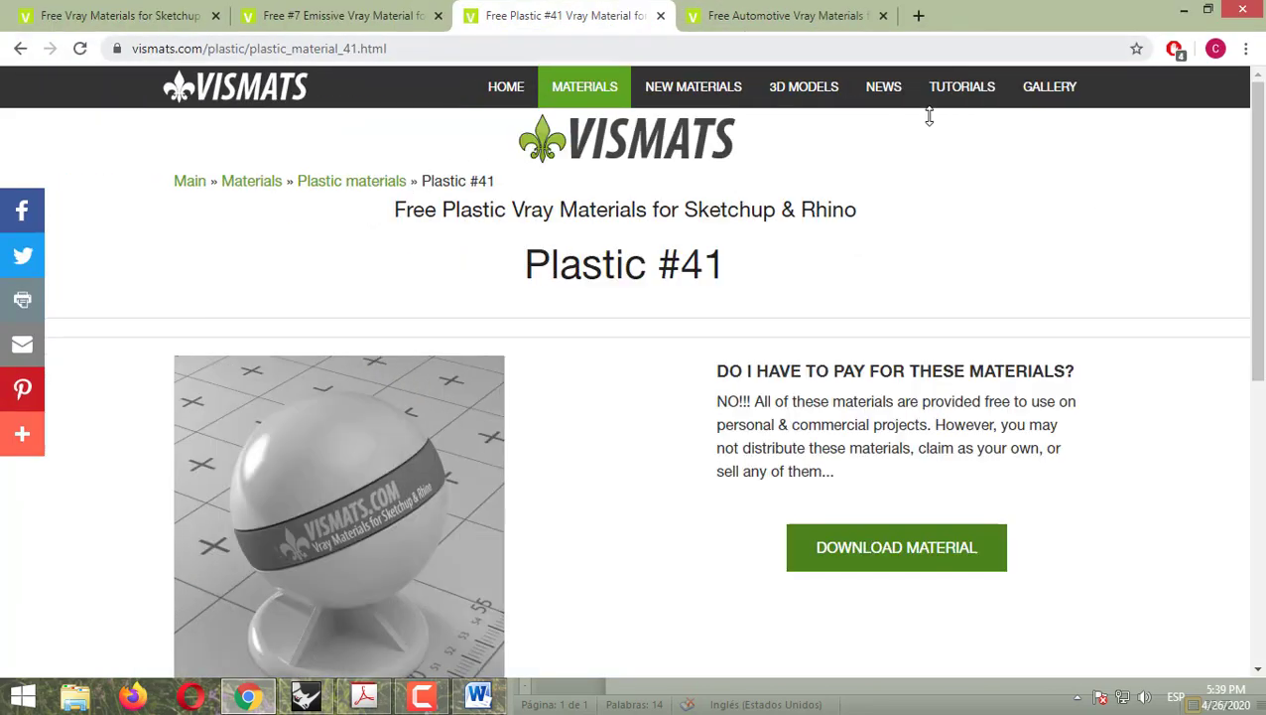
{"action": "scroll", "coordinate": [734, 330], "scroll_direction": "down", "scroll_amount": 4}
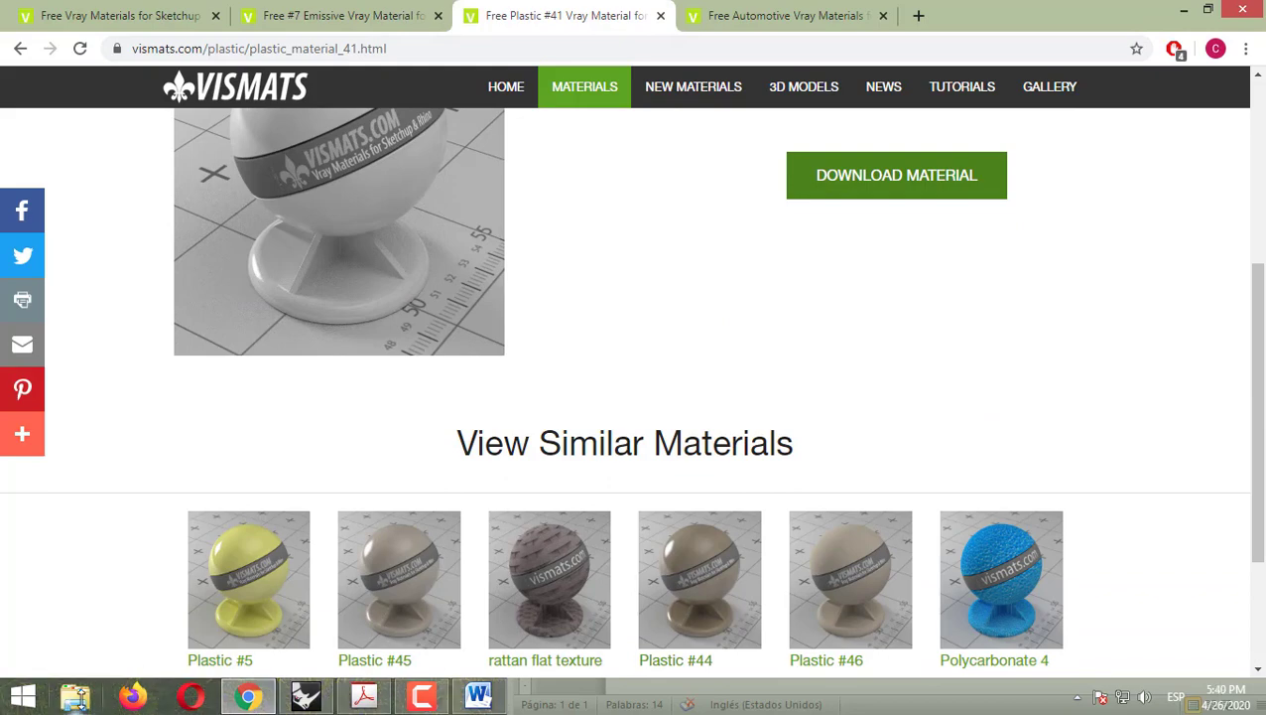
- Open the Downloads folder in File Explorer and locate Plastic_41.zip
{"action": "left_click", "coordinate": [75, 695]}
{"action": "left_click", "coordinate": [376, 373]}
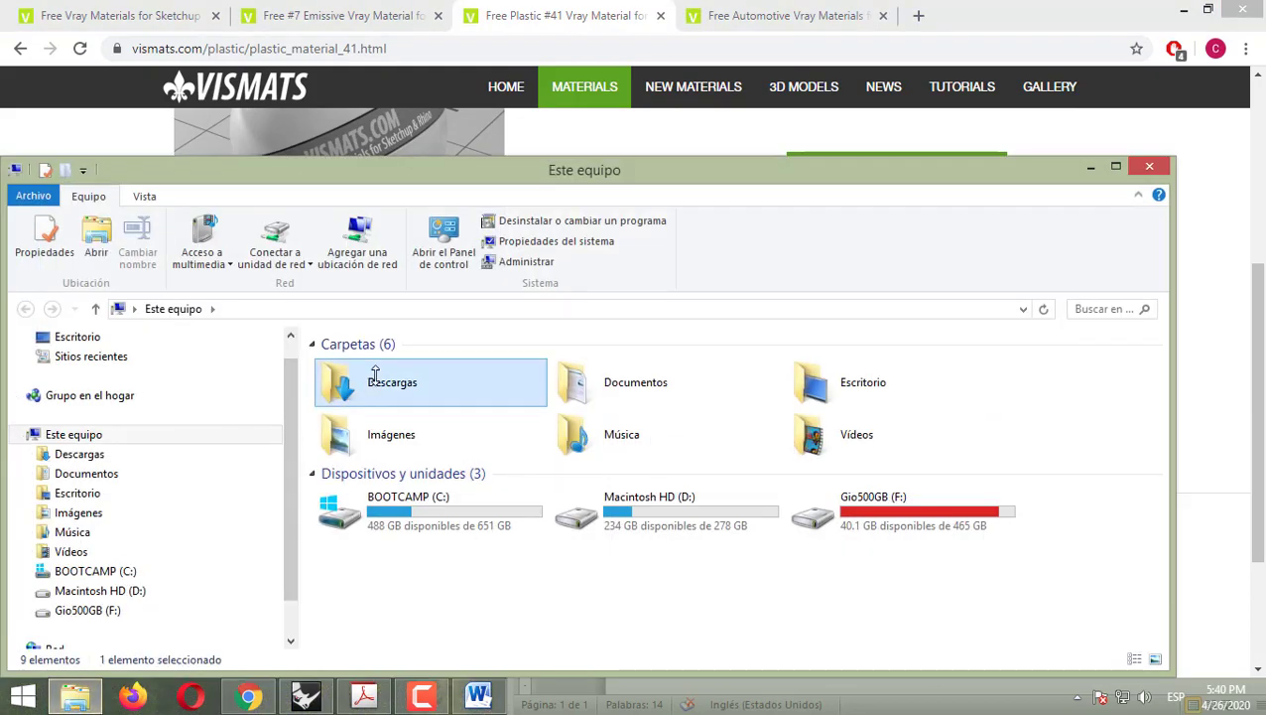
{"action": "double_click", "coordinate": [374, 377]}
{"action": "left_click", "coordinate": [380, 447]}
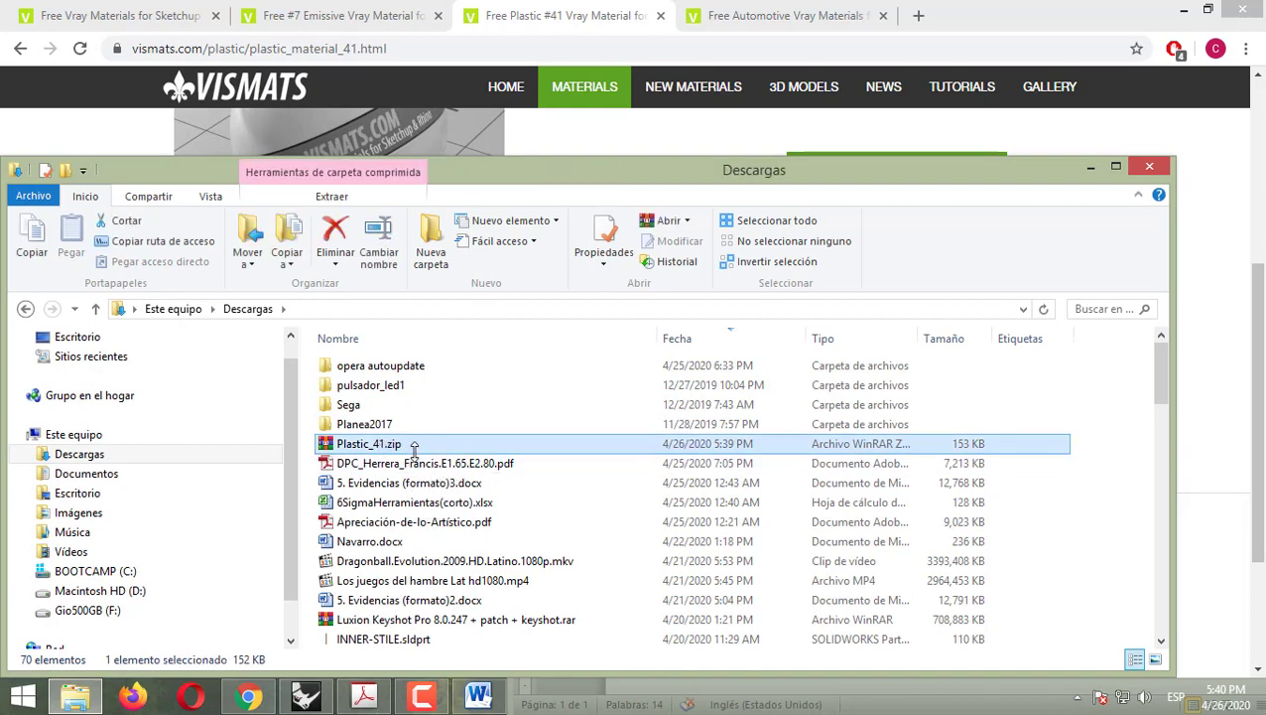
- Return to the browser and download the #7 Emissive material from its page
{"action": "left_click", "coordinate": [725, 18]}
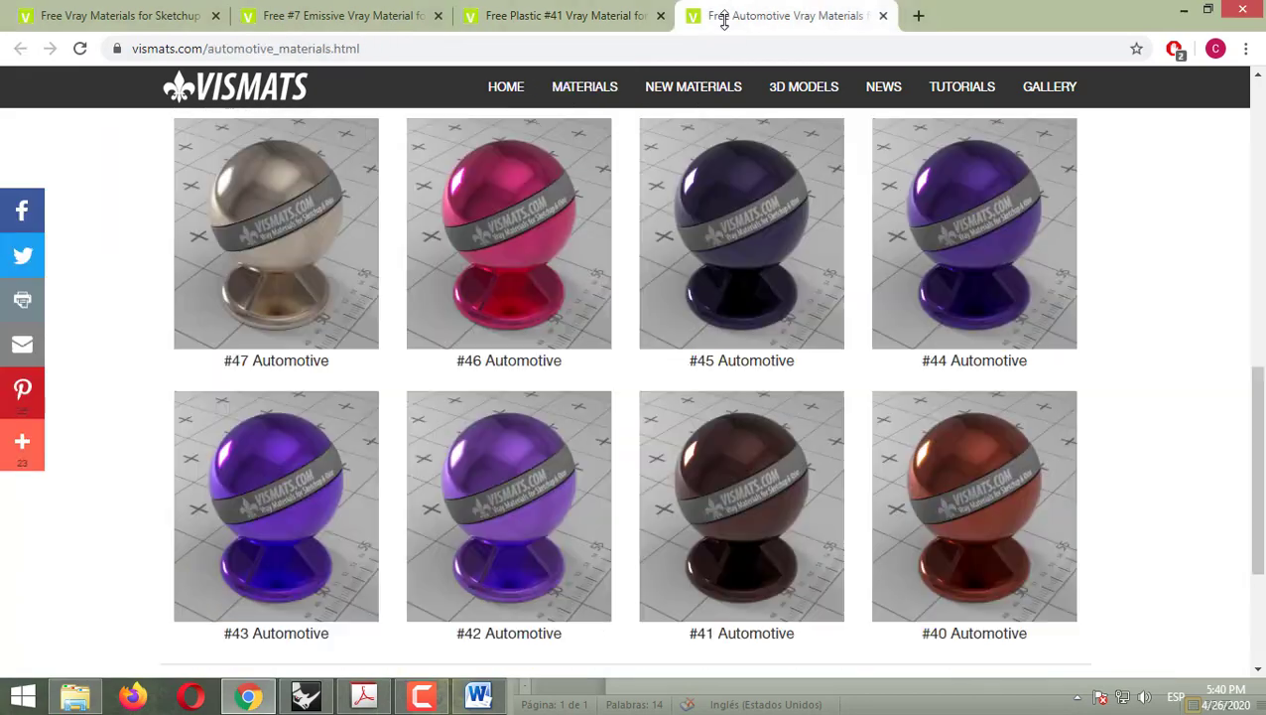
{"action": "left_click", "coordinate": [533, 12]}
{"action": "scroll", "coordinate": [615, 197], "scroll_direction": "up", "scroll_amount": 3}
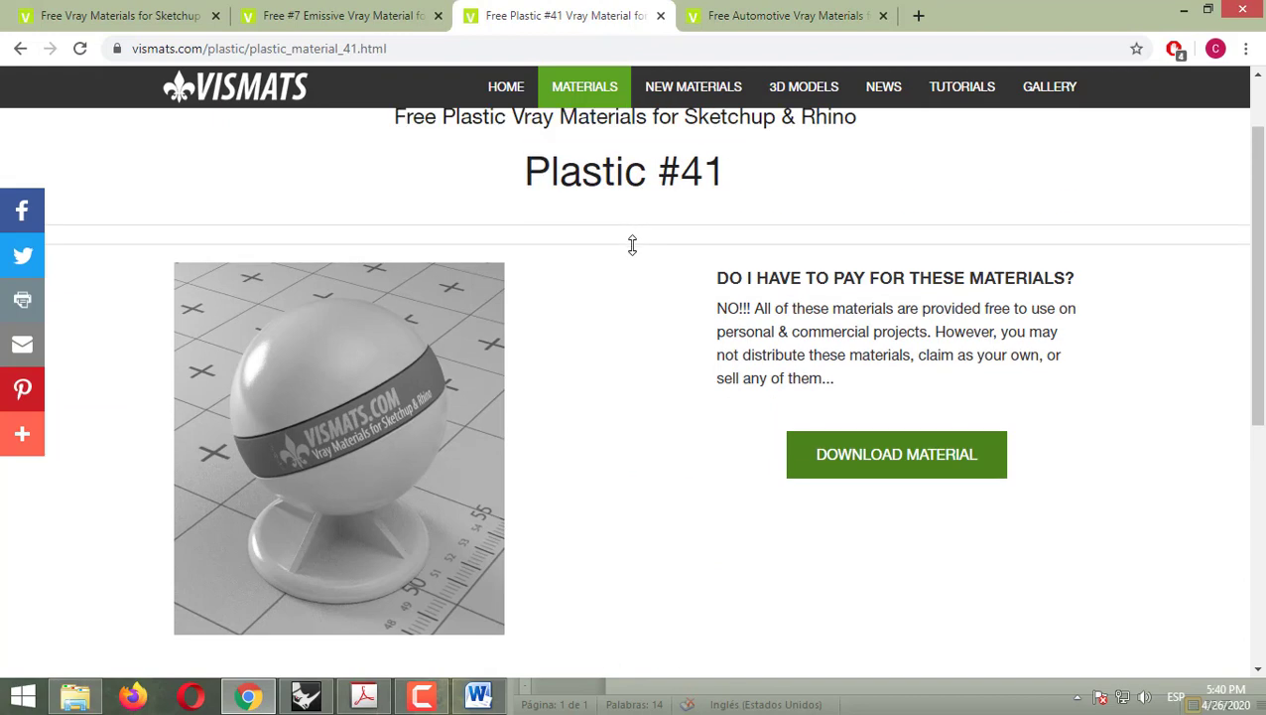
{"action": "left_click", "coordinate": [364, 20]}
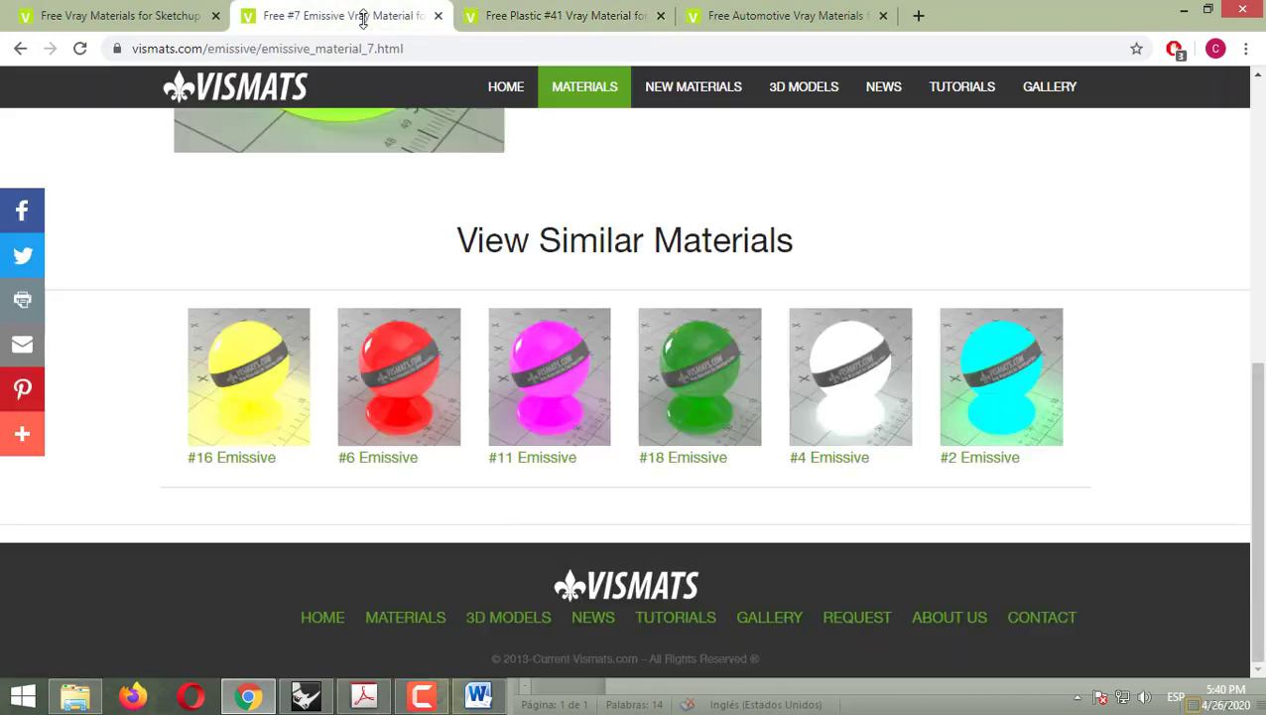
{"action": "scroll", "coordinate": [520, 129], "scroll_direction": "up", "scroll_amount": 4}
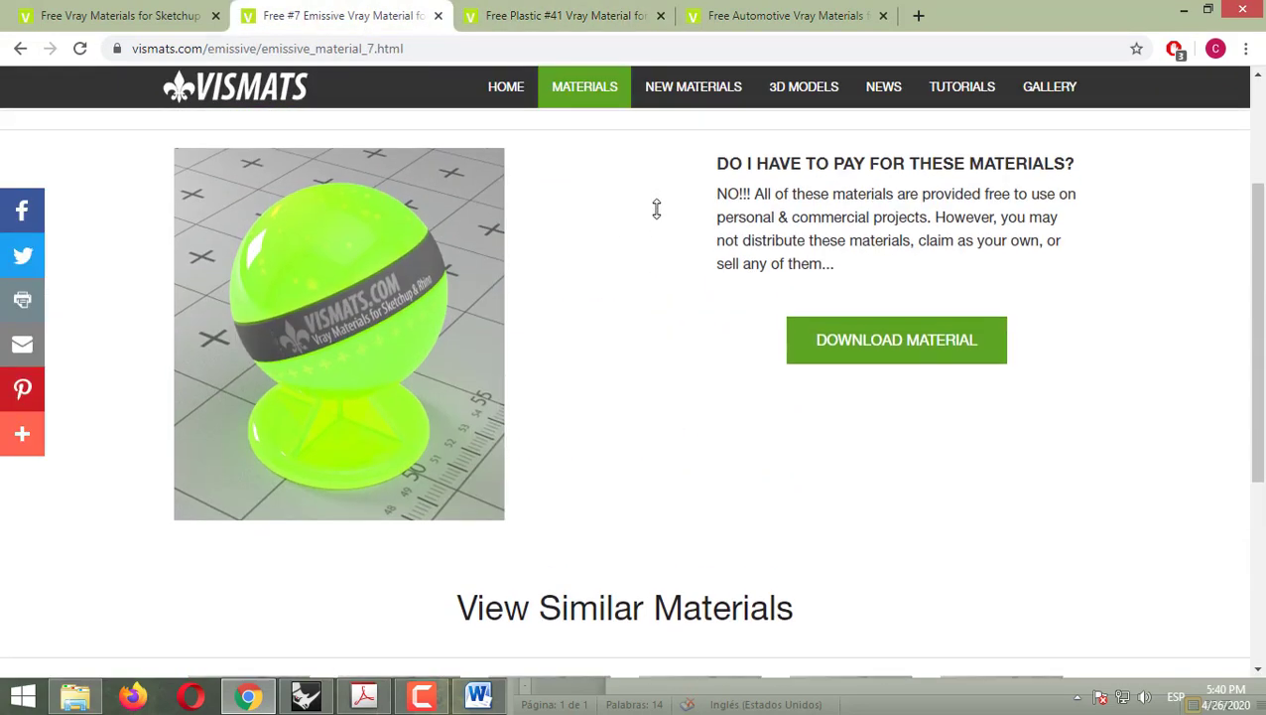
{"action": "left_click", "coordinate": [875, 337]}
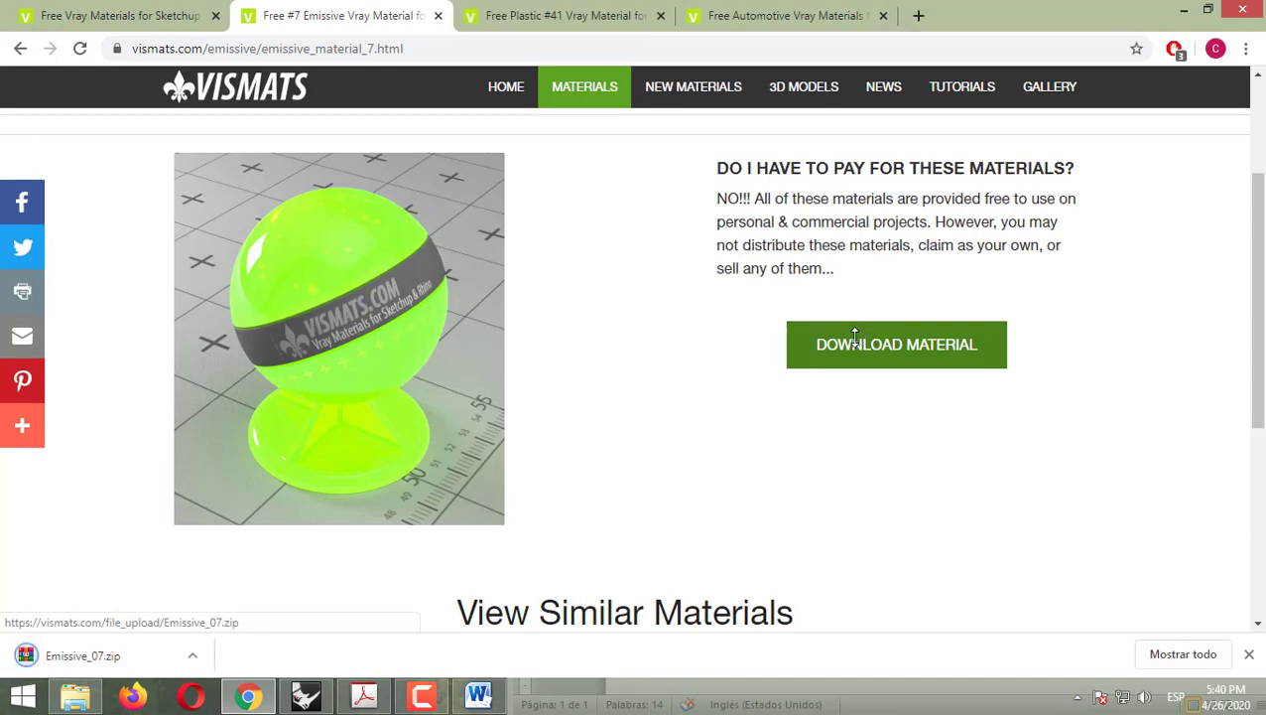
- Open the downloaded Emissive_07.zip, start extracting it and copy the \Emissive_07 part of the destination path
{"action": "left_click", "coordinate": [116, 650]}
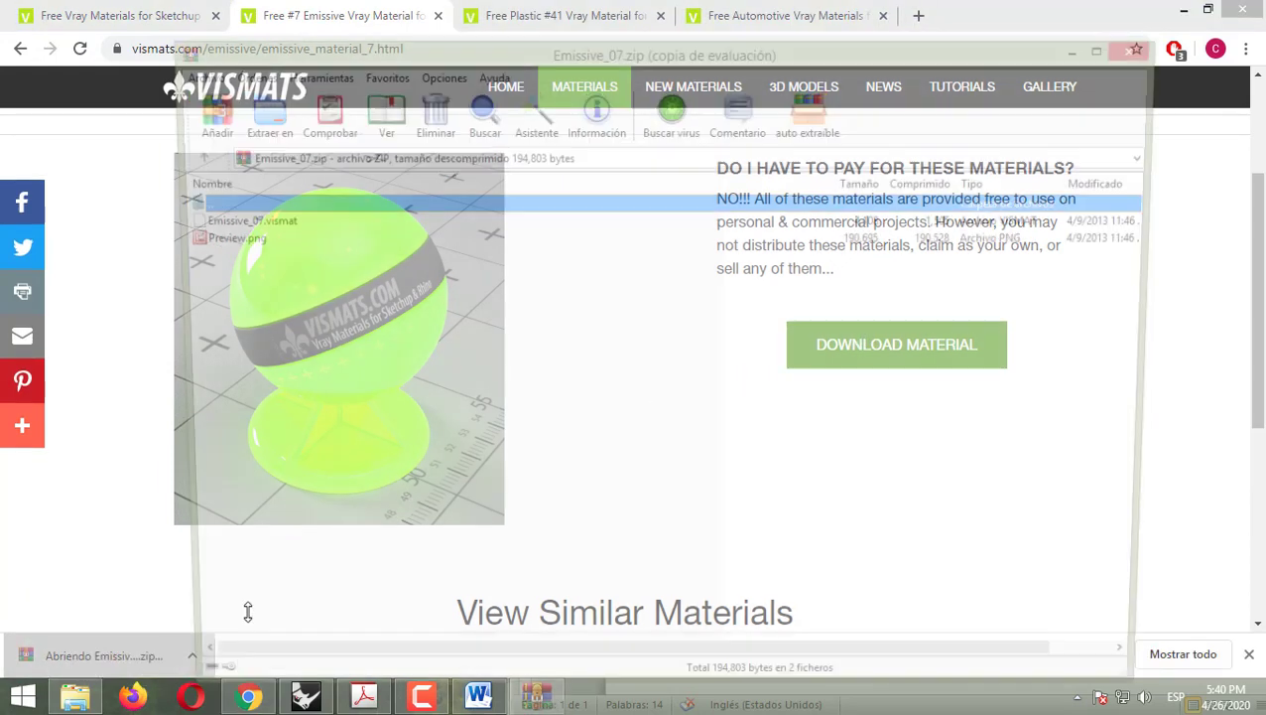
{"action": "left_click", "coordinate": [238, 117]}
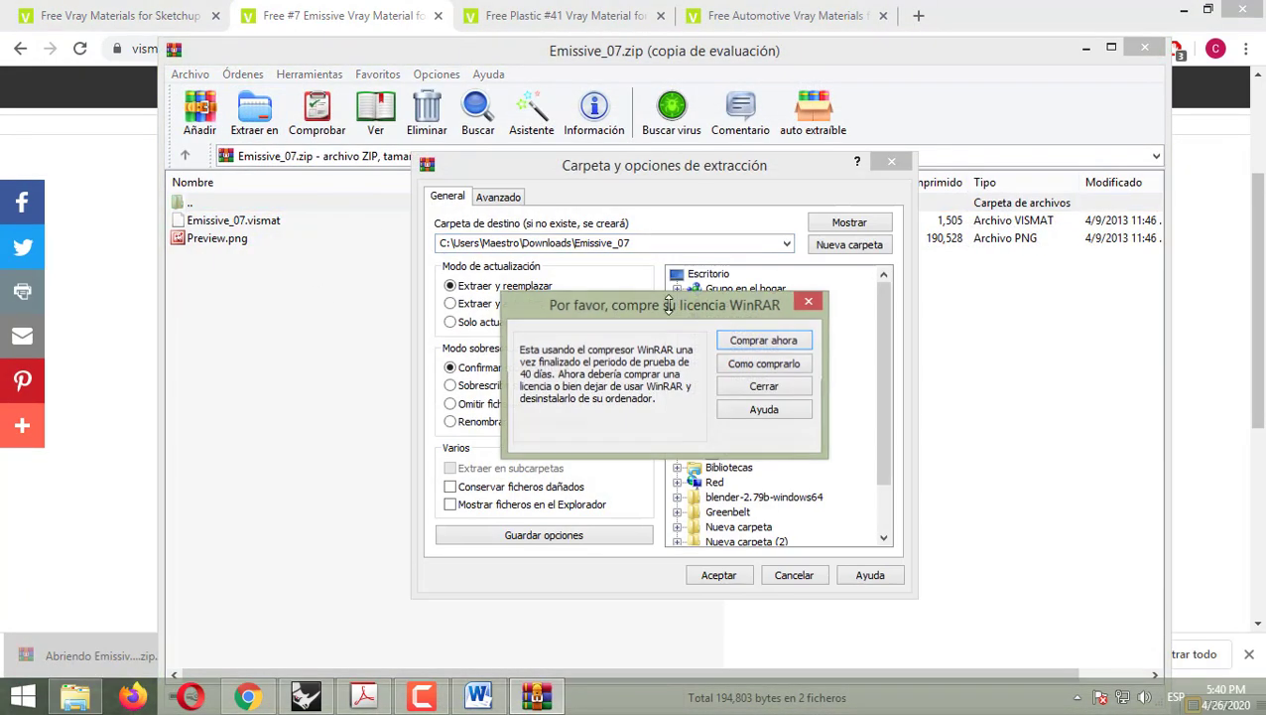
{"action": "left_click", "coordinate": [808, 300]}
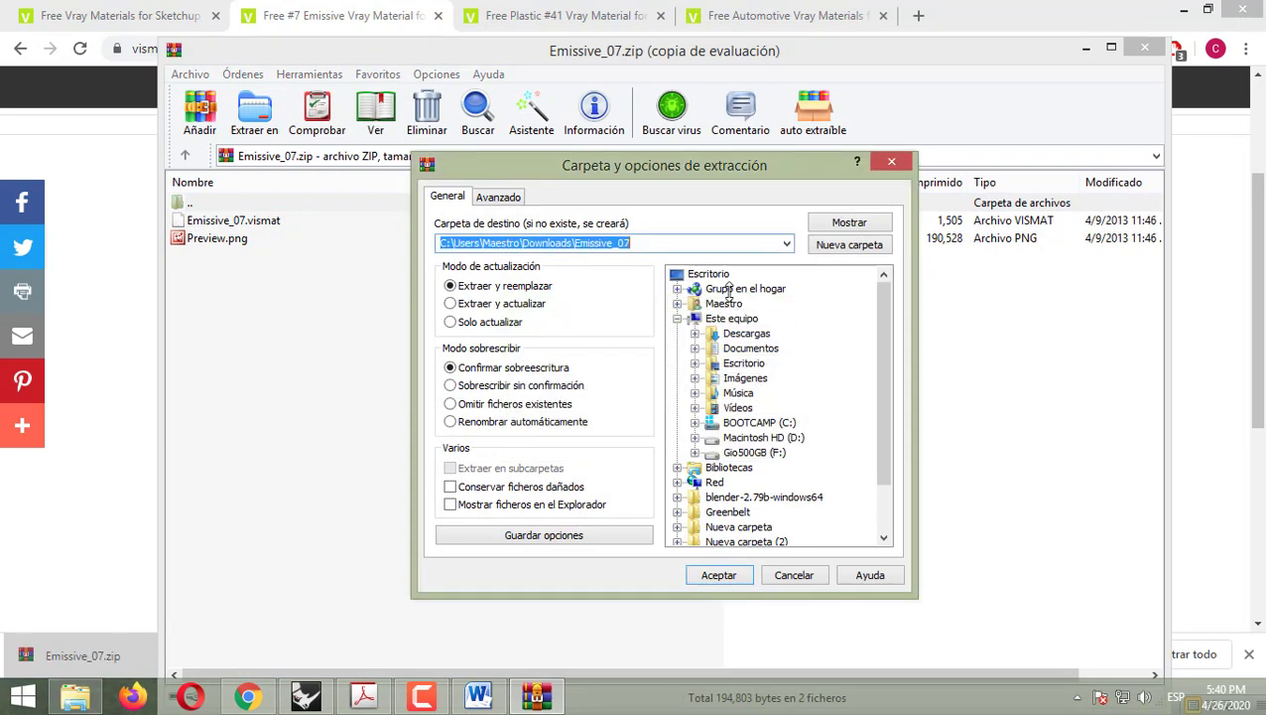
{"action": "left_click", "coordinate": [575, 242]}
{"action": "double_click", "coordinate": [602, 242]}
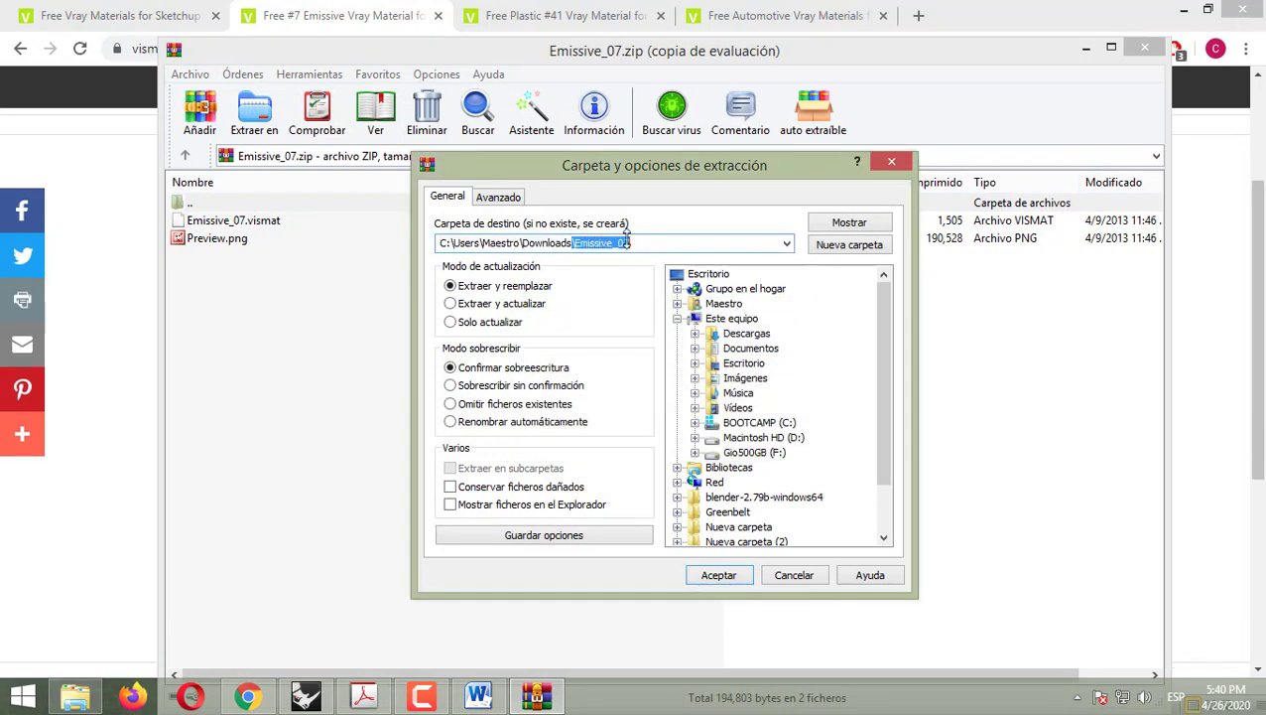
{"action": "right_click", "coordinate": [606, 243]}
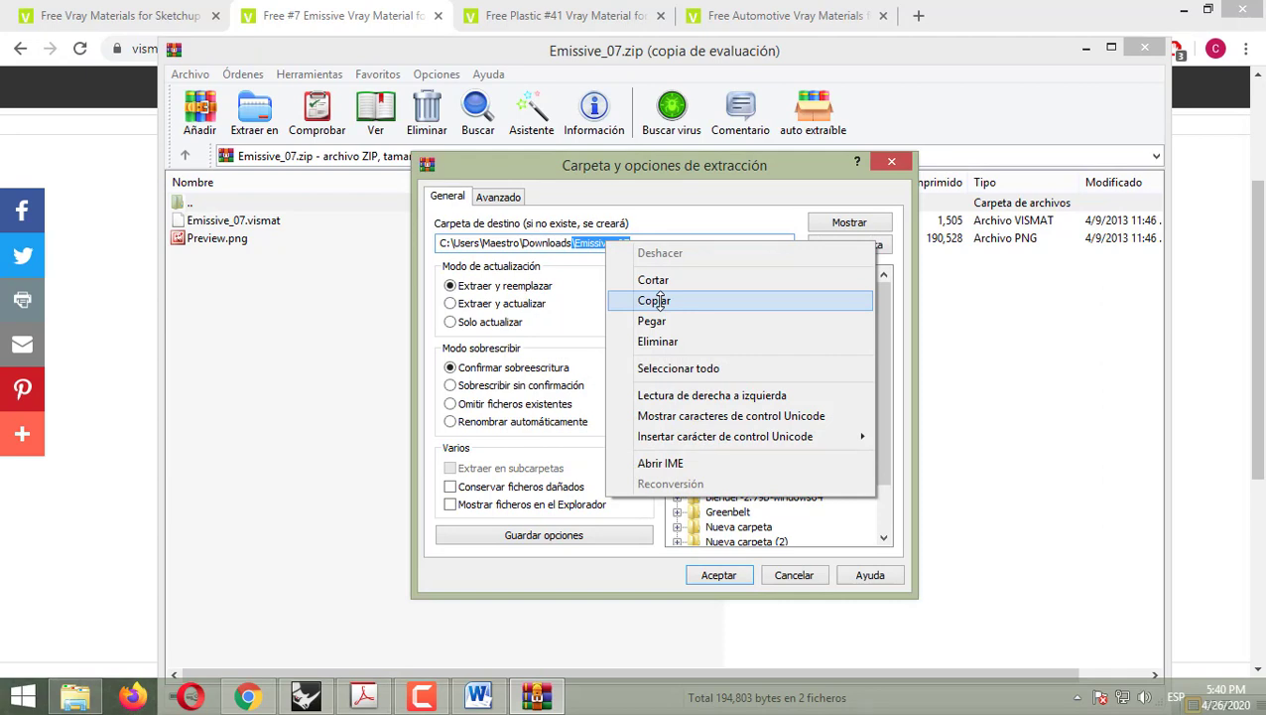
{"action": "left_click", "coordinate": [671, 301]}
- Extract the archive into an Emissive_07 folder on the Desktop and close the archive window
{"action": "double_click", "coordinate": [743, 363]}
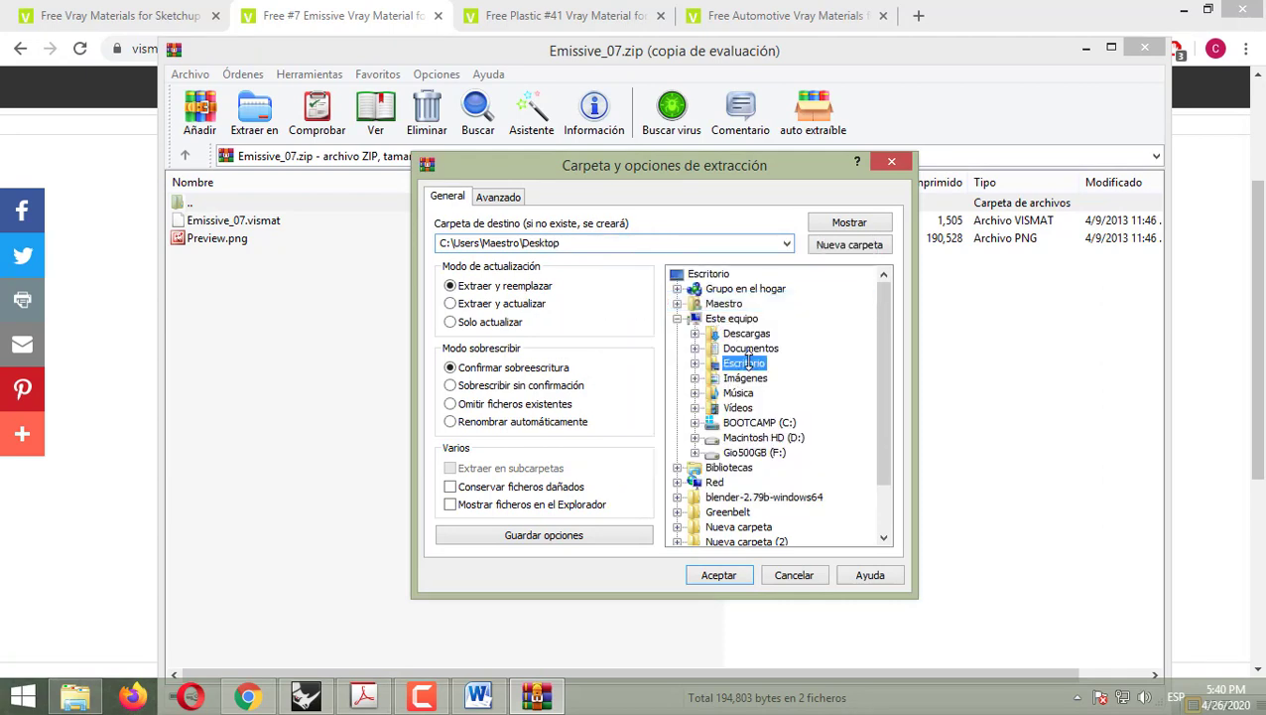
{"action": "double_click", "coordinate": [637, 244]}
{"action": "right_click", "coordinate": [638, 244]}
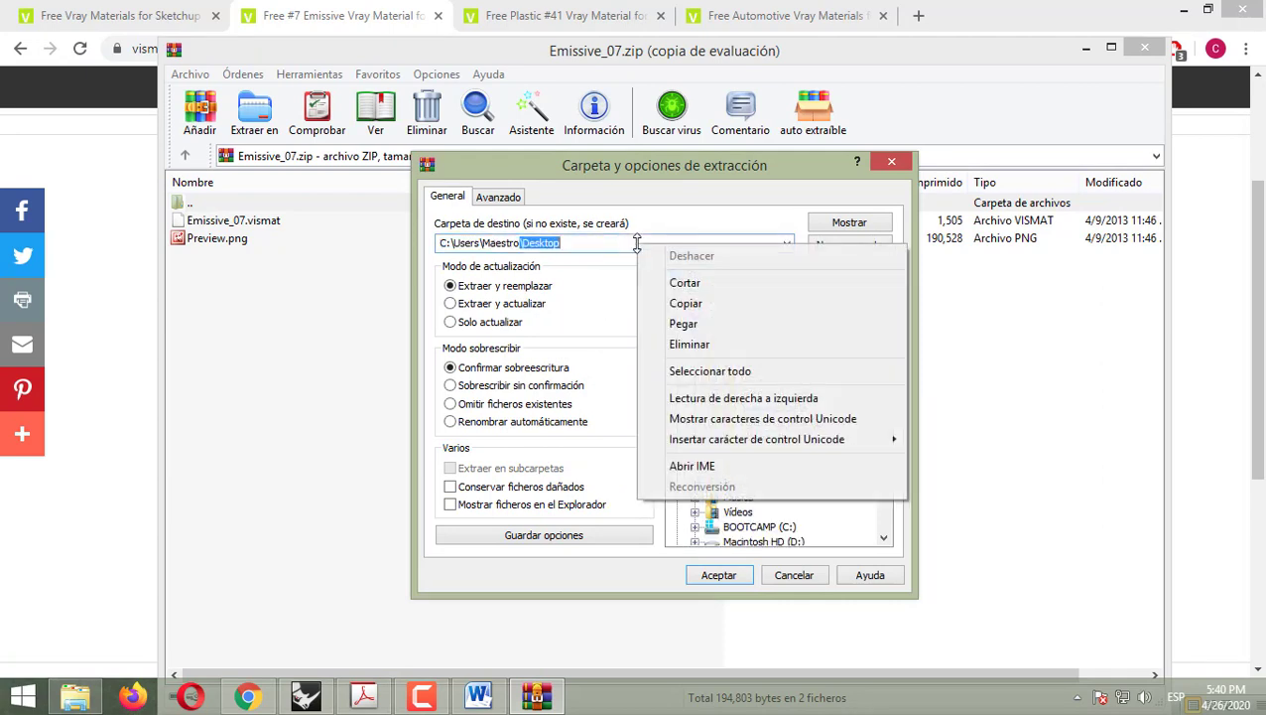
{"action": "left_click", "coordinate": [596, 244]}
{"action": "right_click", "coordinate": [594, 244]}
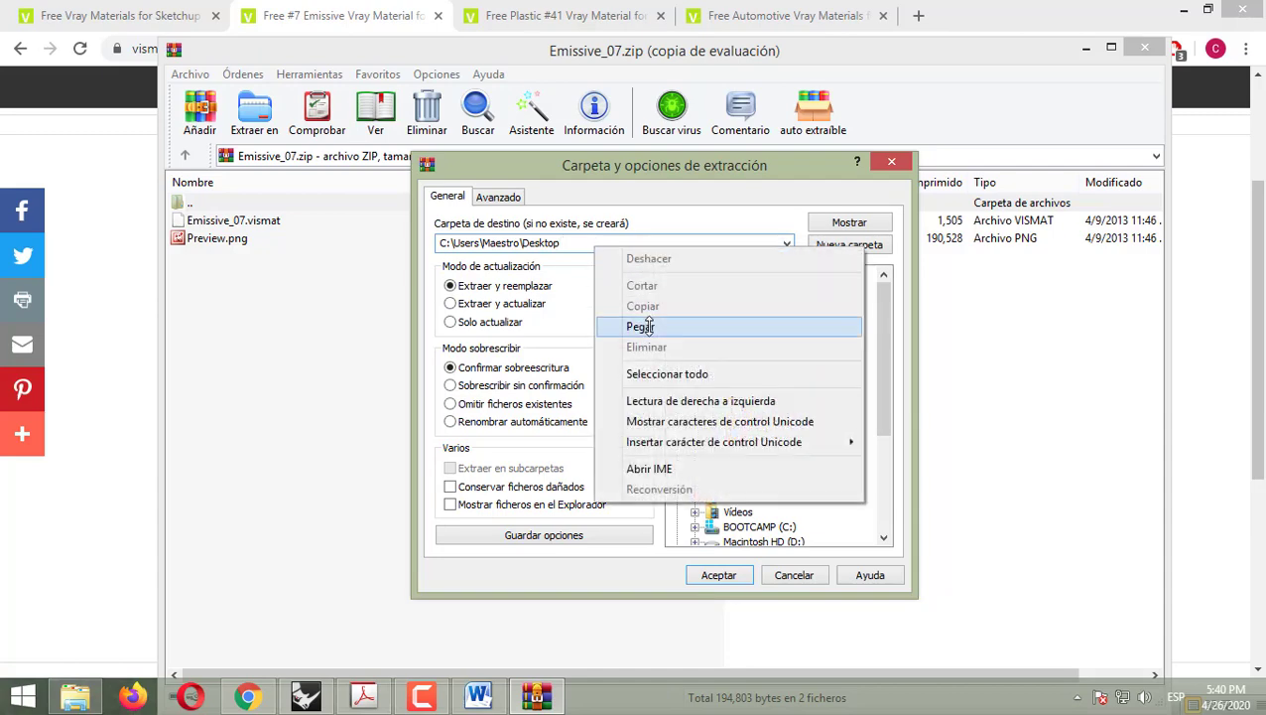
{"action": "left_click", "coordinate": [637, 324]}
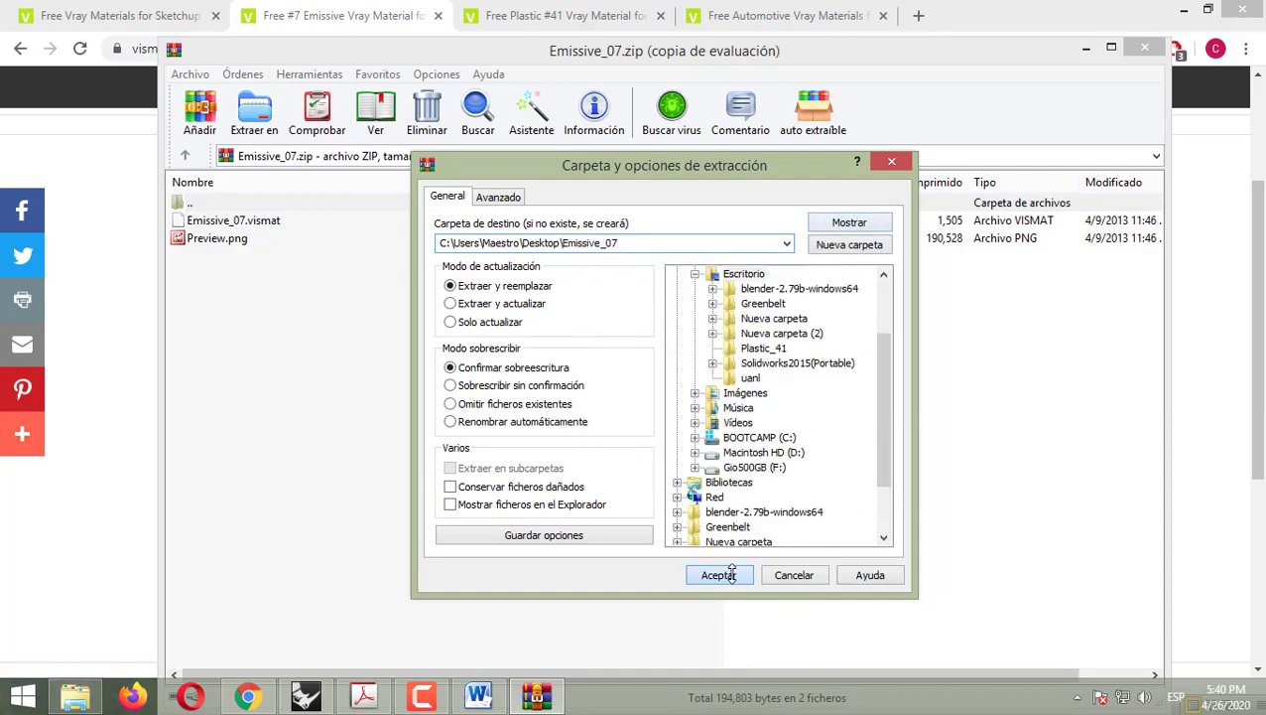
{"action": "left_click", "coordinate": [727, 575]}
{"action": "left_click", "coordinate": [1145, 49]}
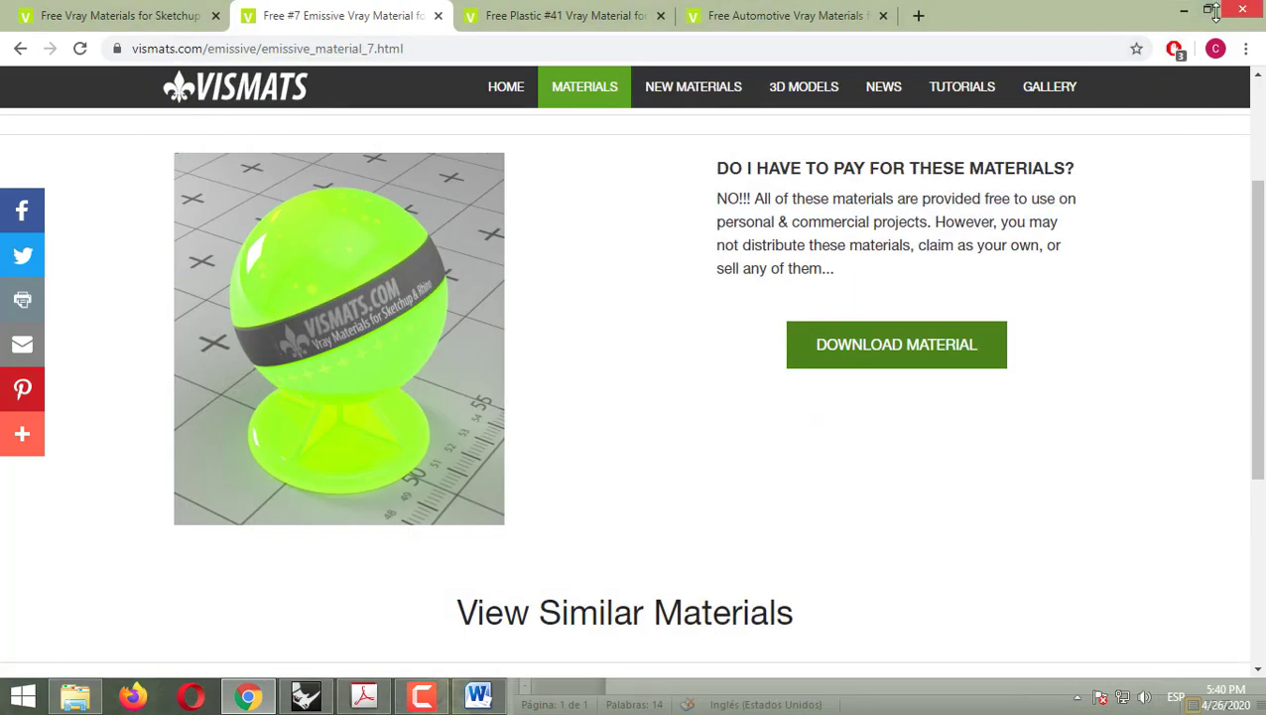
- Switch from the browser to Rhino and bring the vacuum cleaner model into view in the Perspective viewport
{"action": "left_click", "coordinate": [1184, 12]}
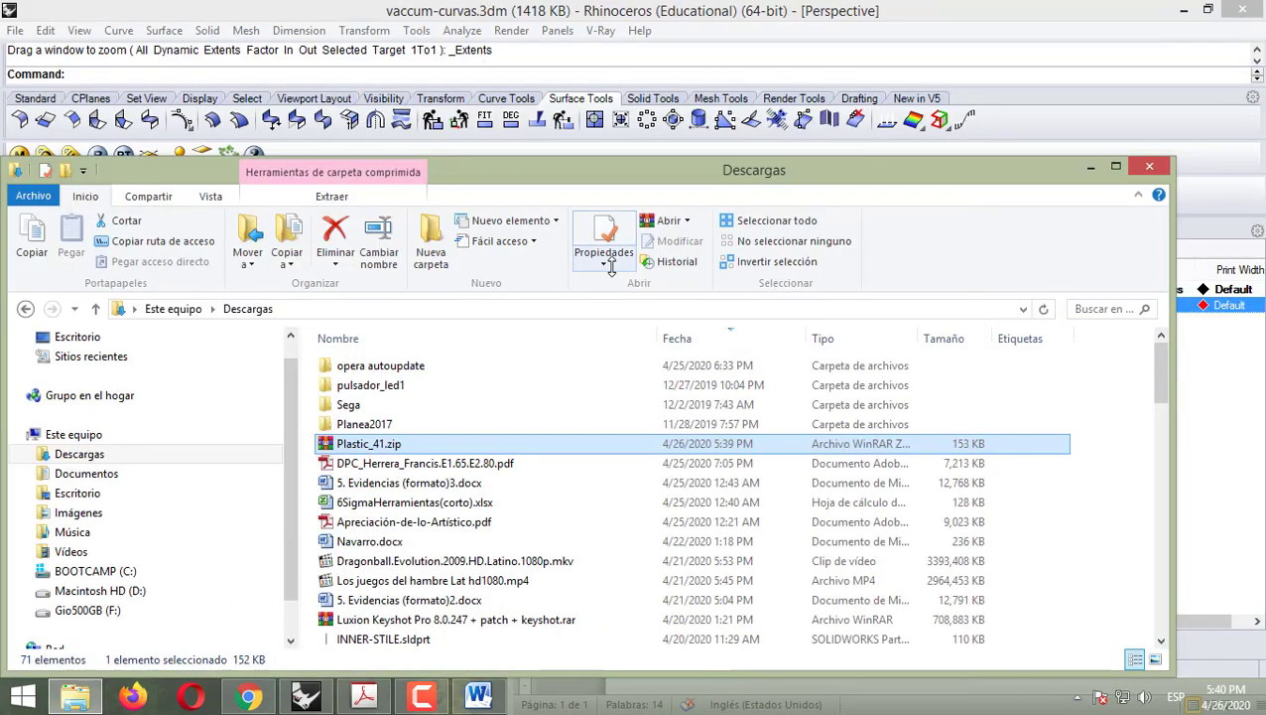
{"action": "left_click", "coordinate": [865, 14]}
{"action": "scroll", "coordinate": [387, 288], "scroll_direction": "down", "scroll_amount": 5}
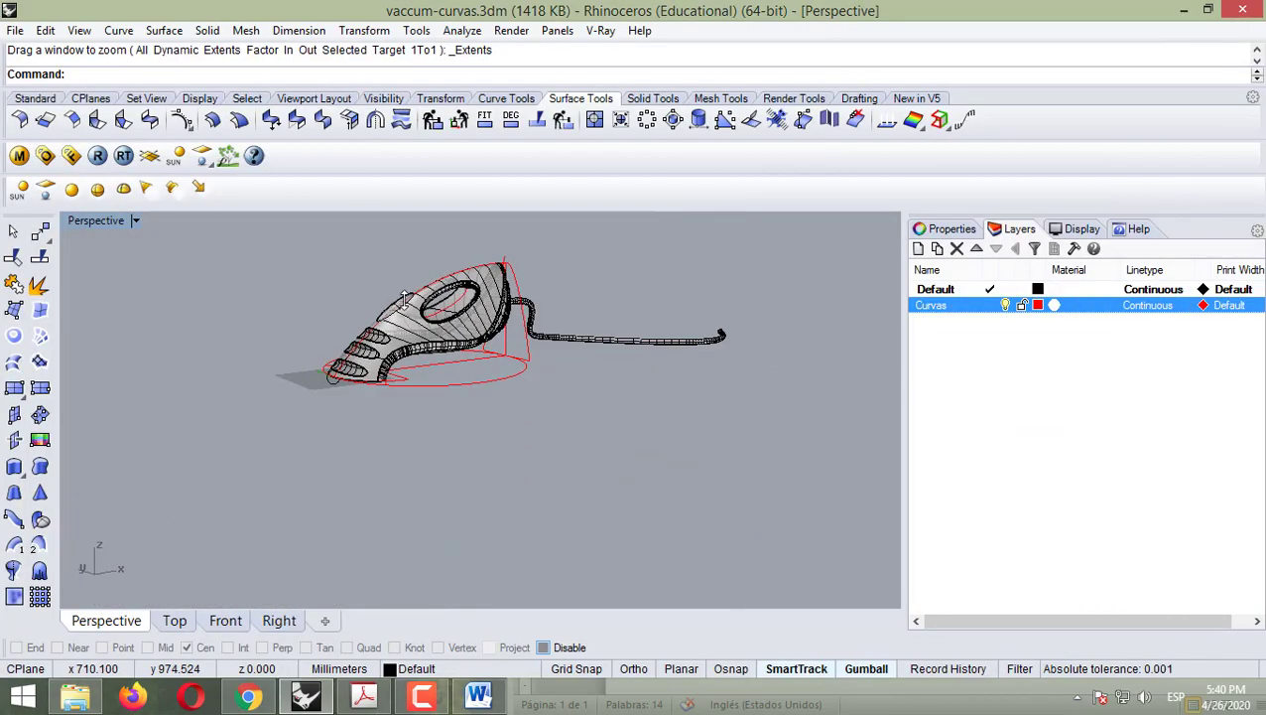
{"action": "scroll", "coordinate": [401, 310], "scroll_direction": "up", "scroll_amount": 5}
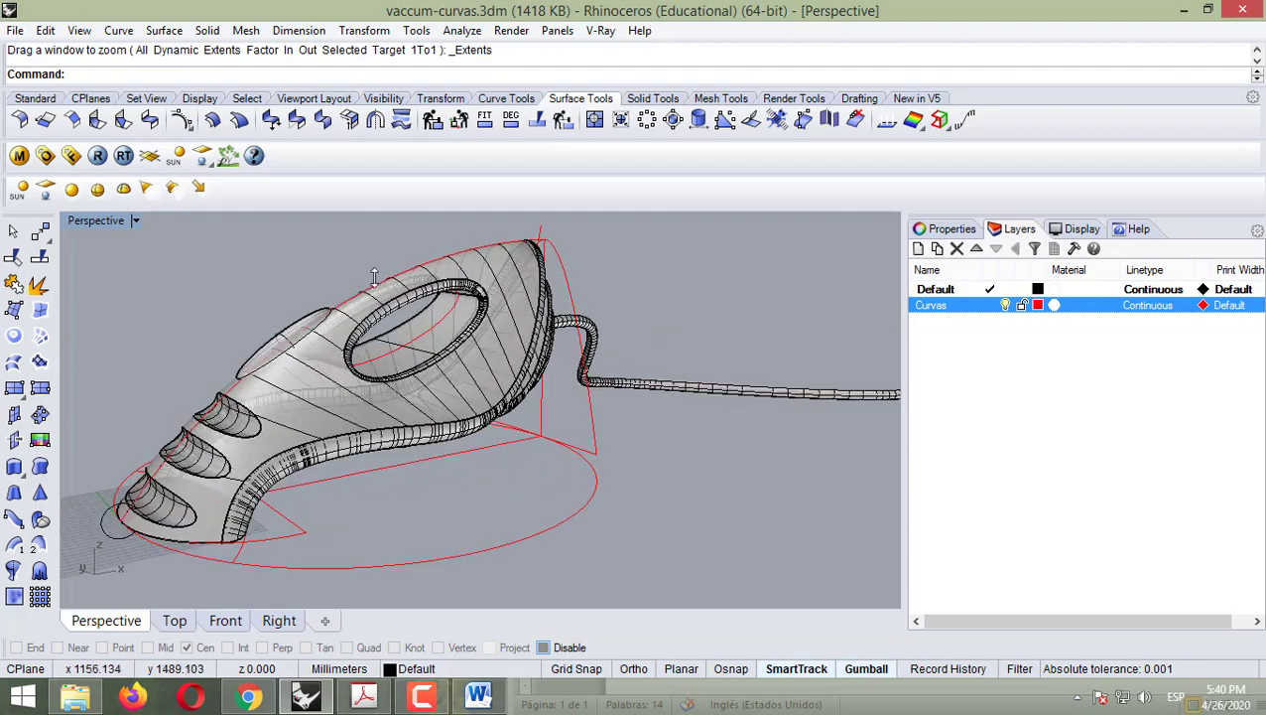
{"action": "scroll", "coordinate": [248, 270], "scroll_direction": "down", "scroll_amount": 5}
{"action": "scroll", "coordinate": [248, 270], "scroll_direction": "up", "scroll_amount": 5}
{"action": "scroll", "coordinate": [311, 317], "scroll_direction": "down", "scroll_amount": 3}
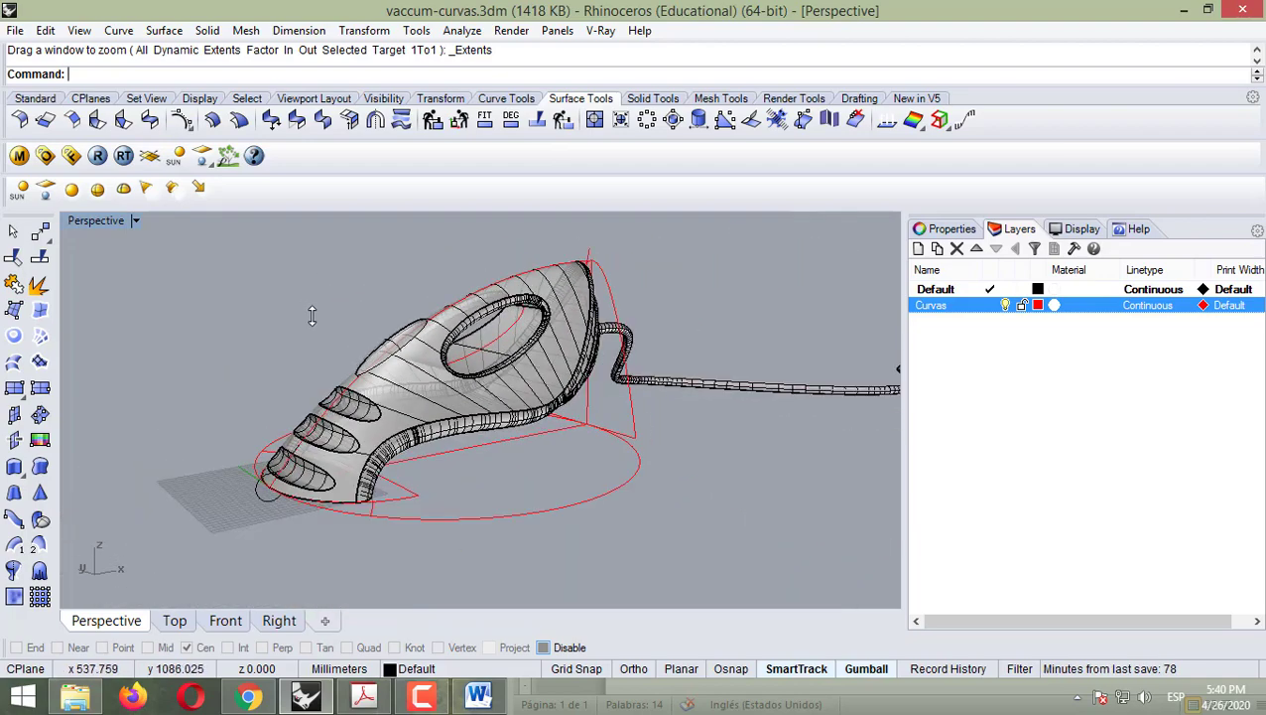
{"action": "scroll", "coordinate": [293, 319], "scroll_direction": "up", "scroll_amount": 1}
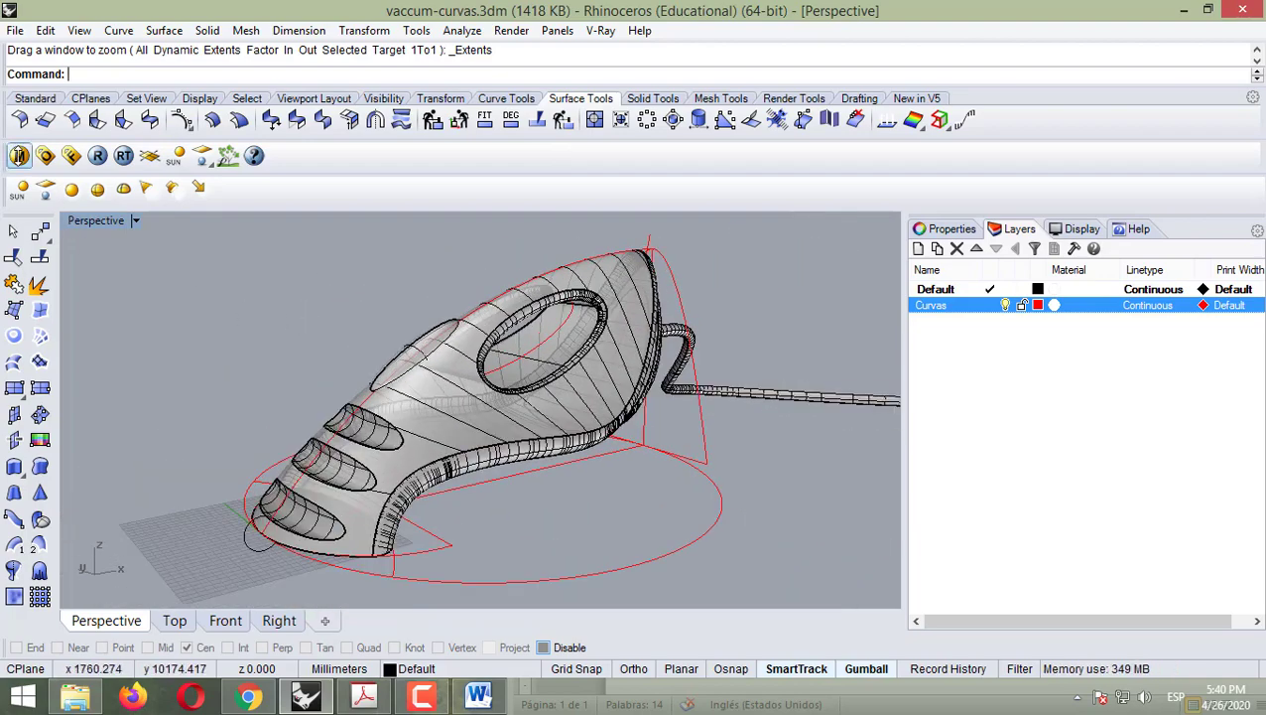
- Open the V-Ray material editor and review the existing car paint, Ceramic White and LuzBombillo scene materials
{"action": "left_click", "coordinate": [19, 156]}
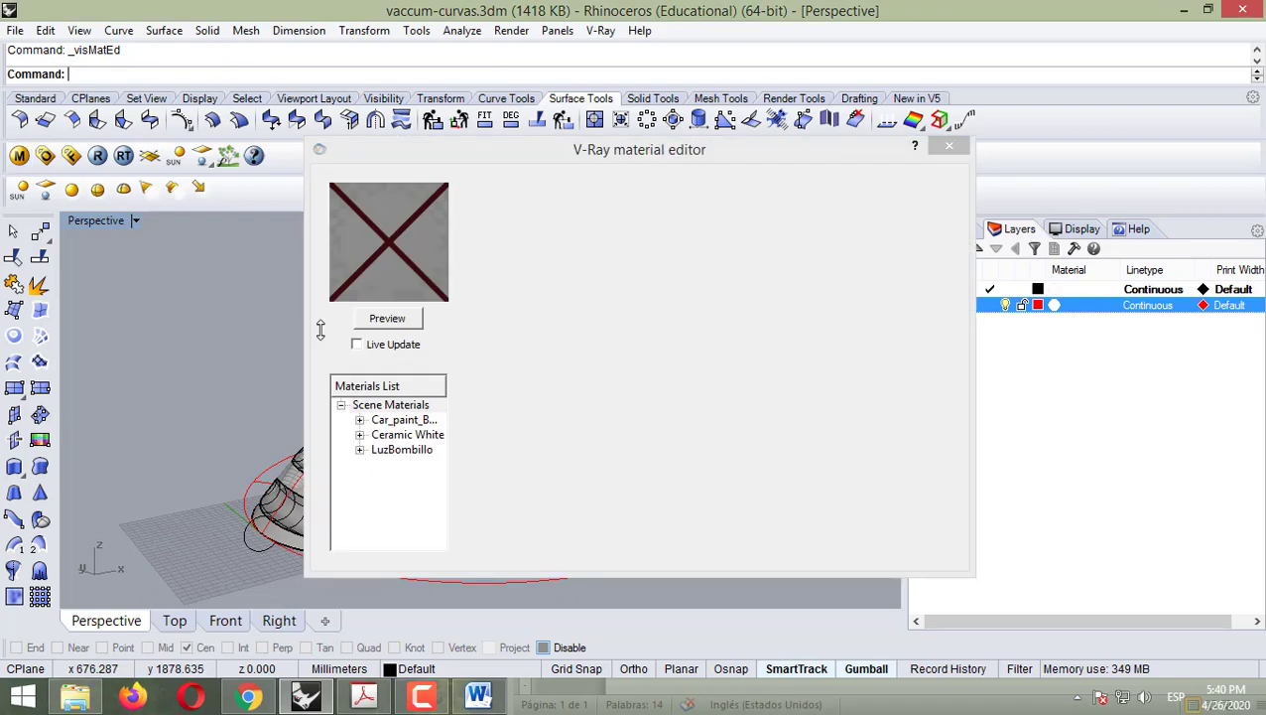
{"action": "left_click", "coordinate": [404, 420]}
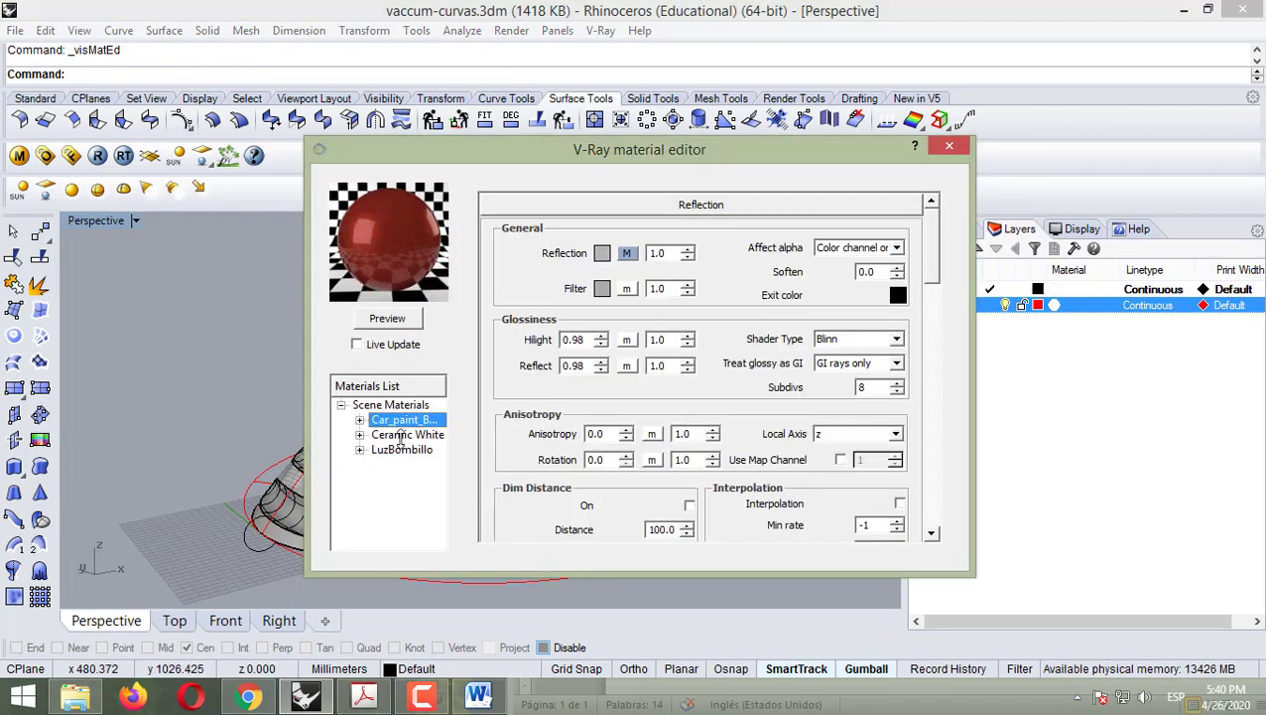
{"action": "left_click", "coordinate": [399, 436]}
{"action": "left_click", "coordinate": [398, 449]}
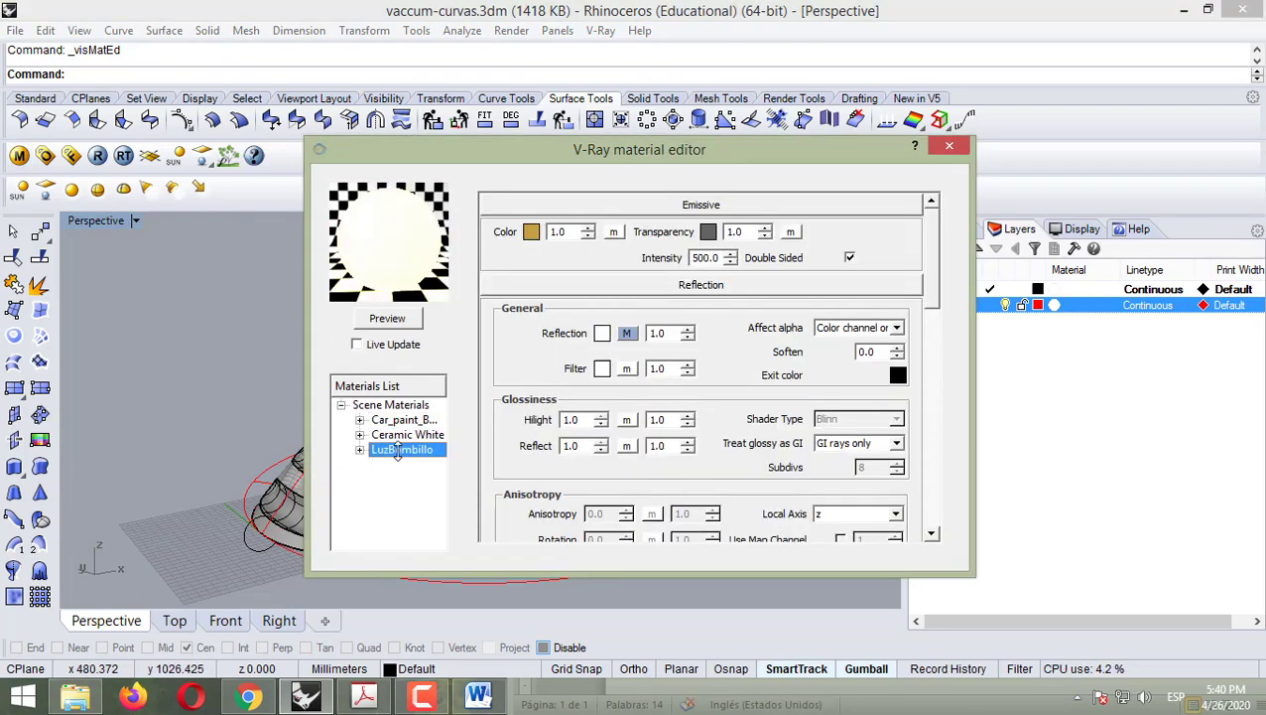
{"action": "left_click", "coordinate": [400, 435]}
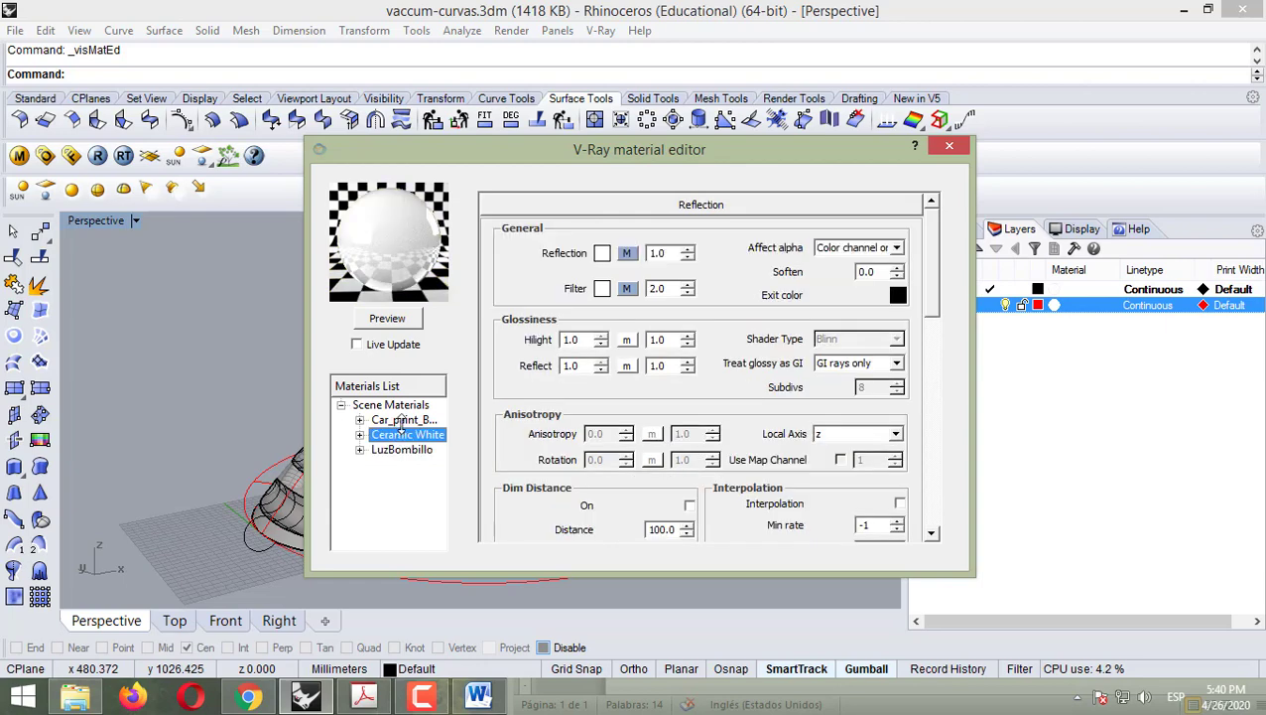
{"action": "left_click", "coordinate": [401, 421]}
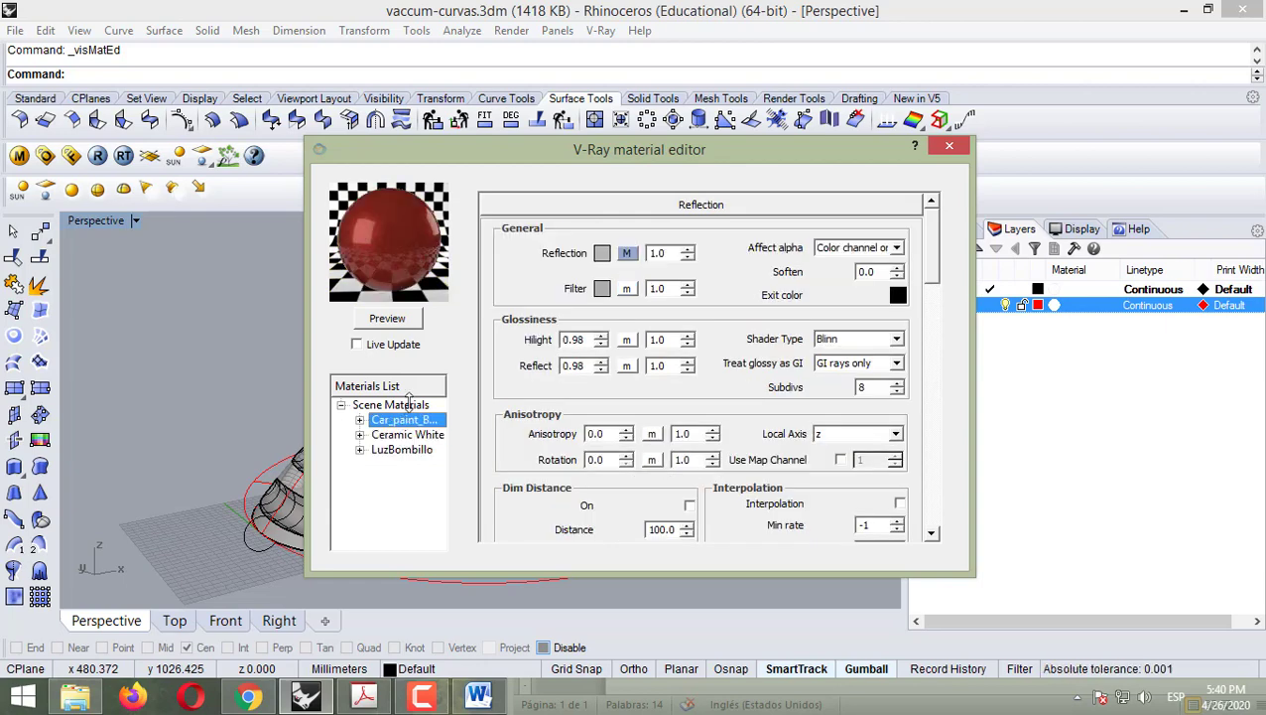
- Load Emissive_07.vismat from the Emissive_07 folder on the Desktop into the scene materials and generate its preview
{"action": "left_click", "coordinate": [409, 405]}
{"action": "right_click", "coordinate": [409, 406]}
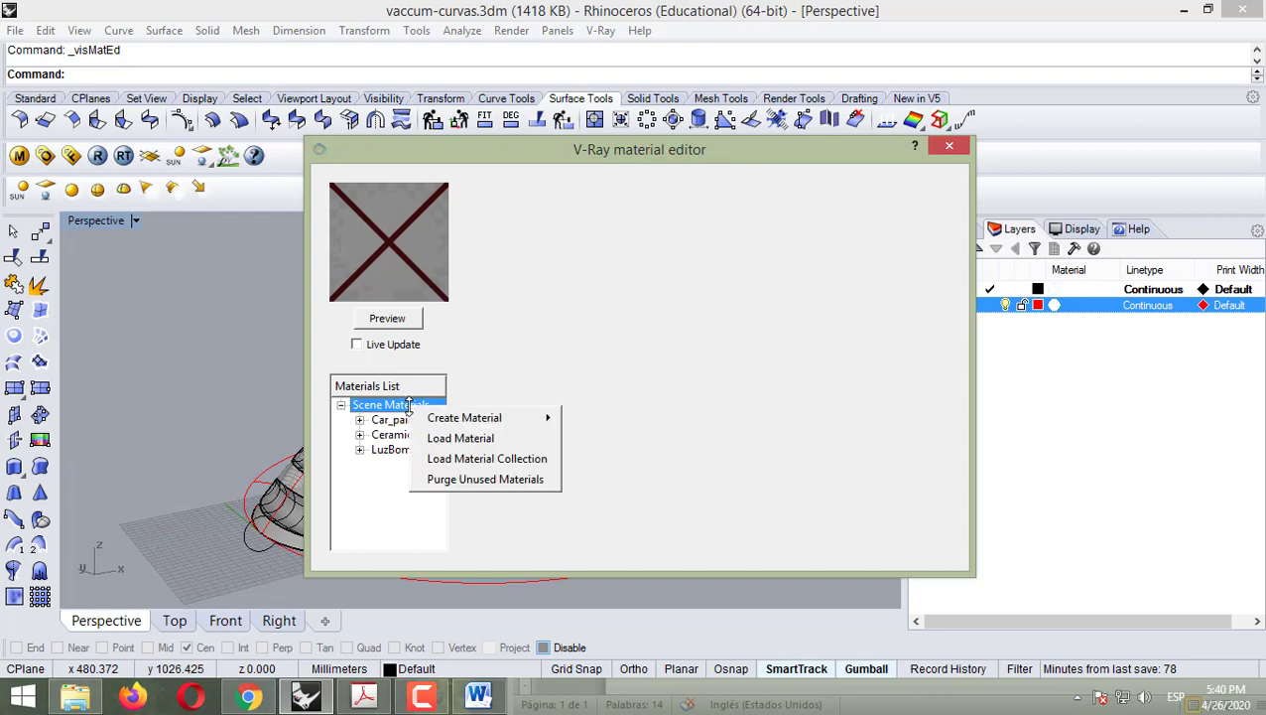
{"action": "left_click", "coordinate": [463, 438]}
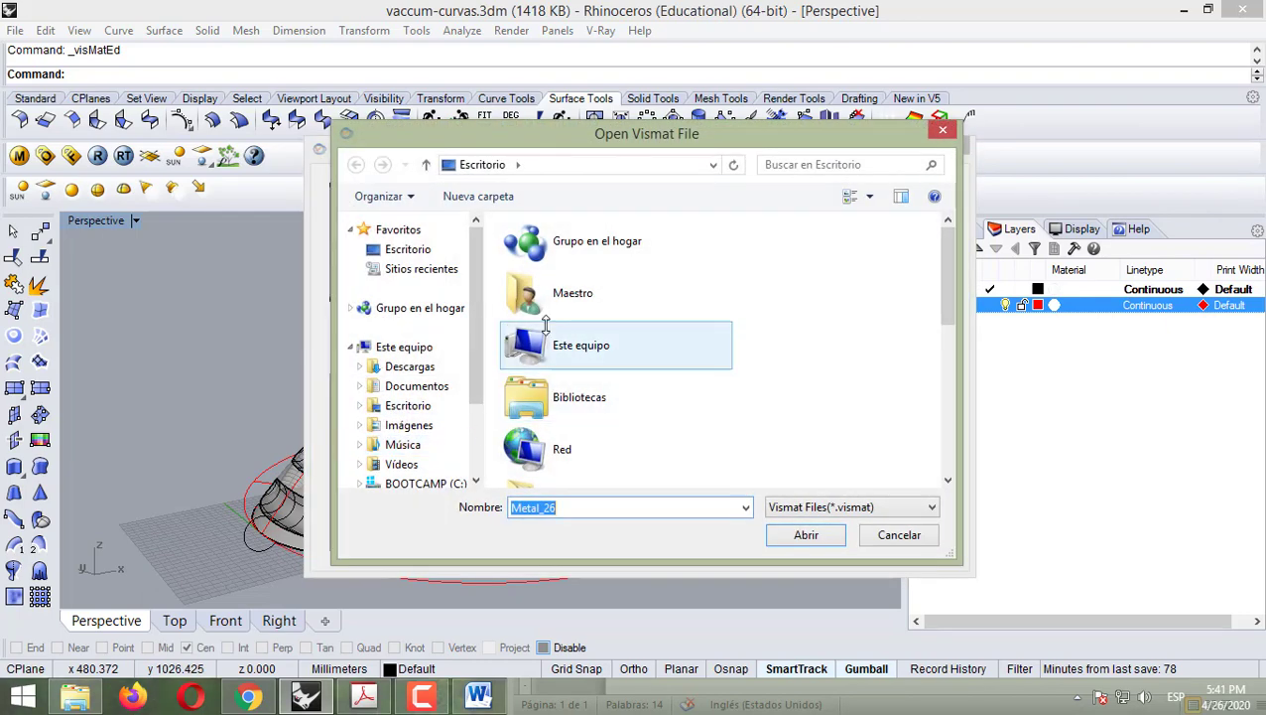
{"action": "left_click_drag", "start_coordinate": [509, 144], "coordinate": [749, 188]}
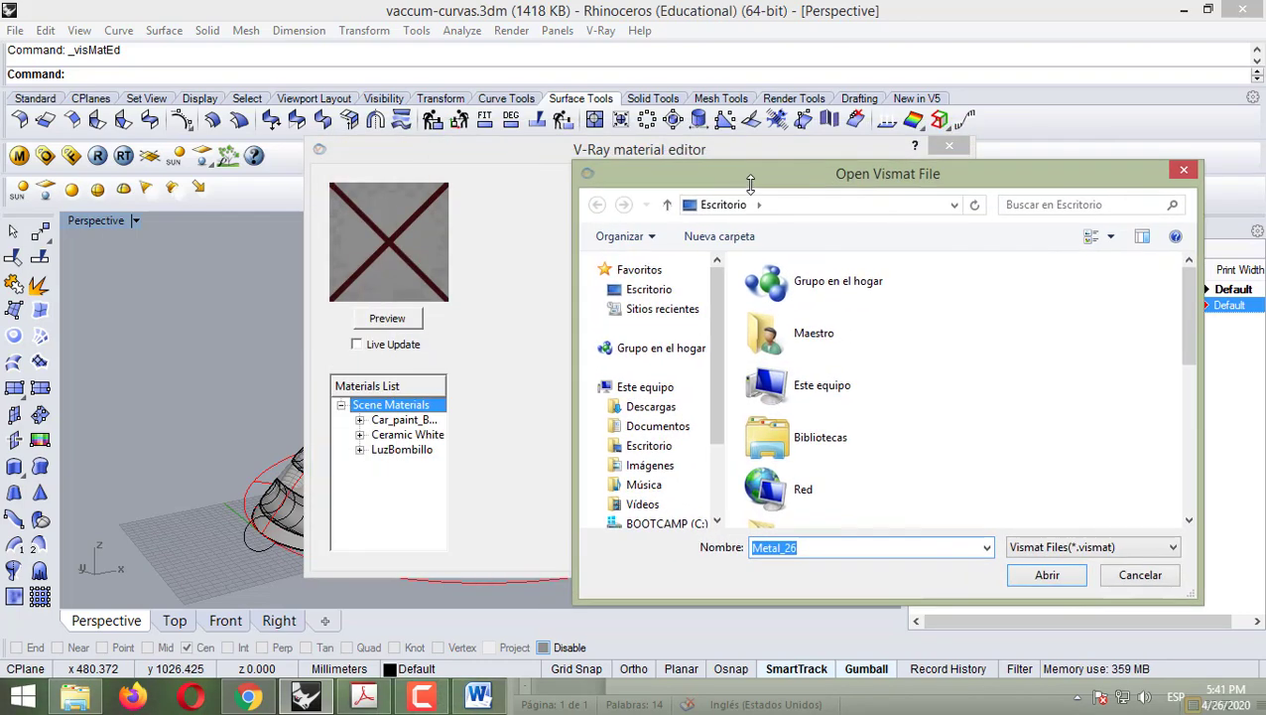
{"action": "scroll", "coordinate": [842, 433], "scroll_direction": "down", "scroll_amount": 5}
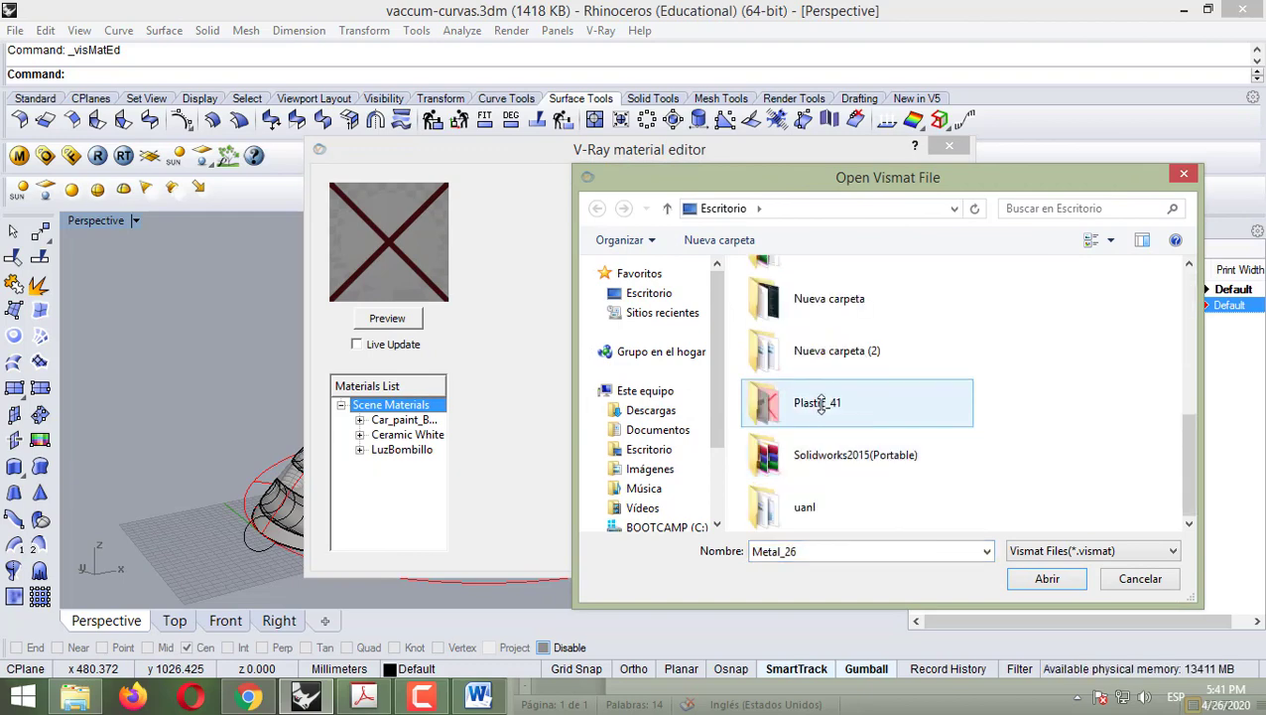
{"action": "left_click", "coordinate": [820, 403]}
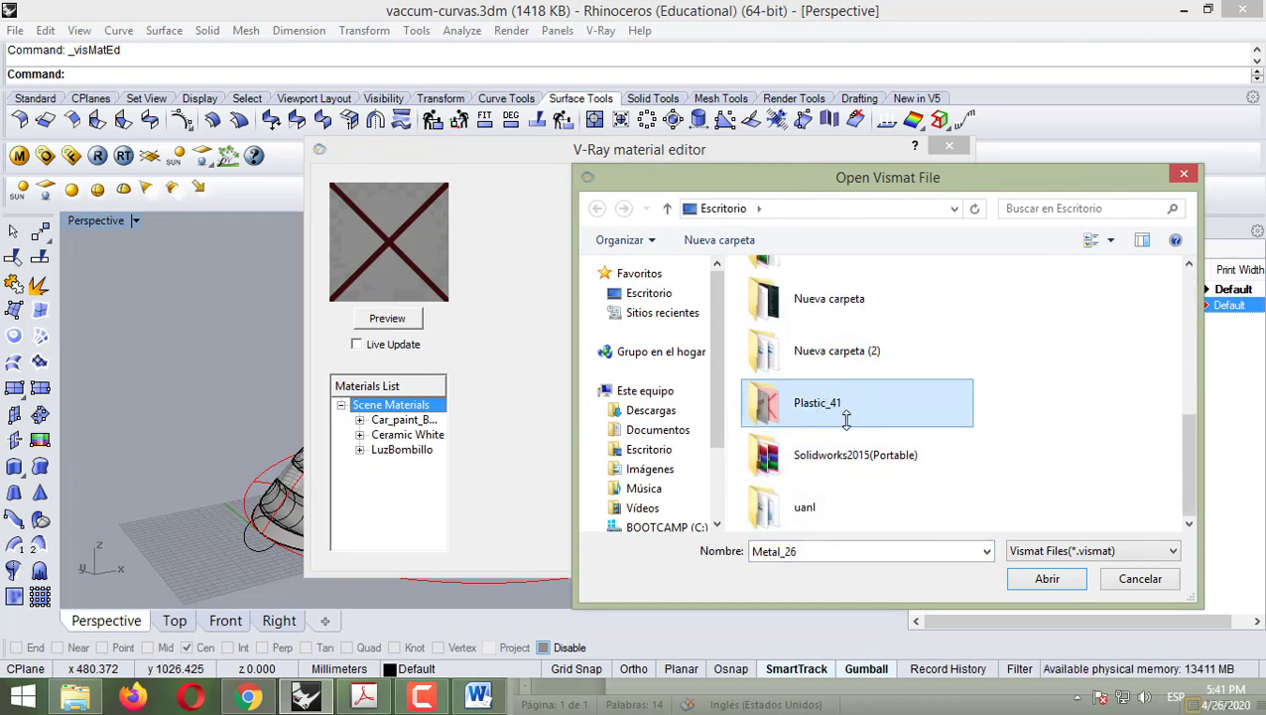
{"action": "scroll", "coordinate": [846, 420], "scroll_direction": "up", "scroll_amount": 3}
{"action": "double_click", "coordinate": [814, 485]}
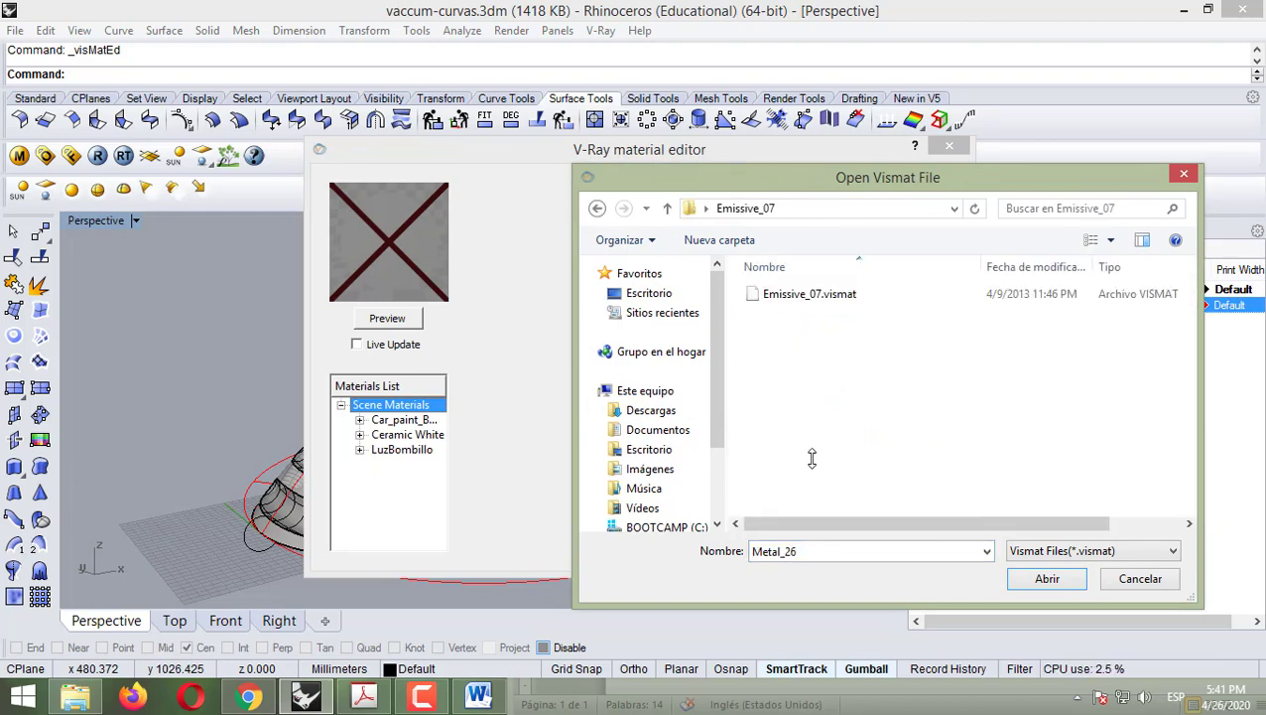
{"action": "double_click", "coordinate": [799, 297]}
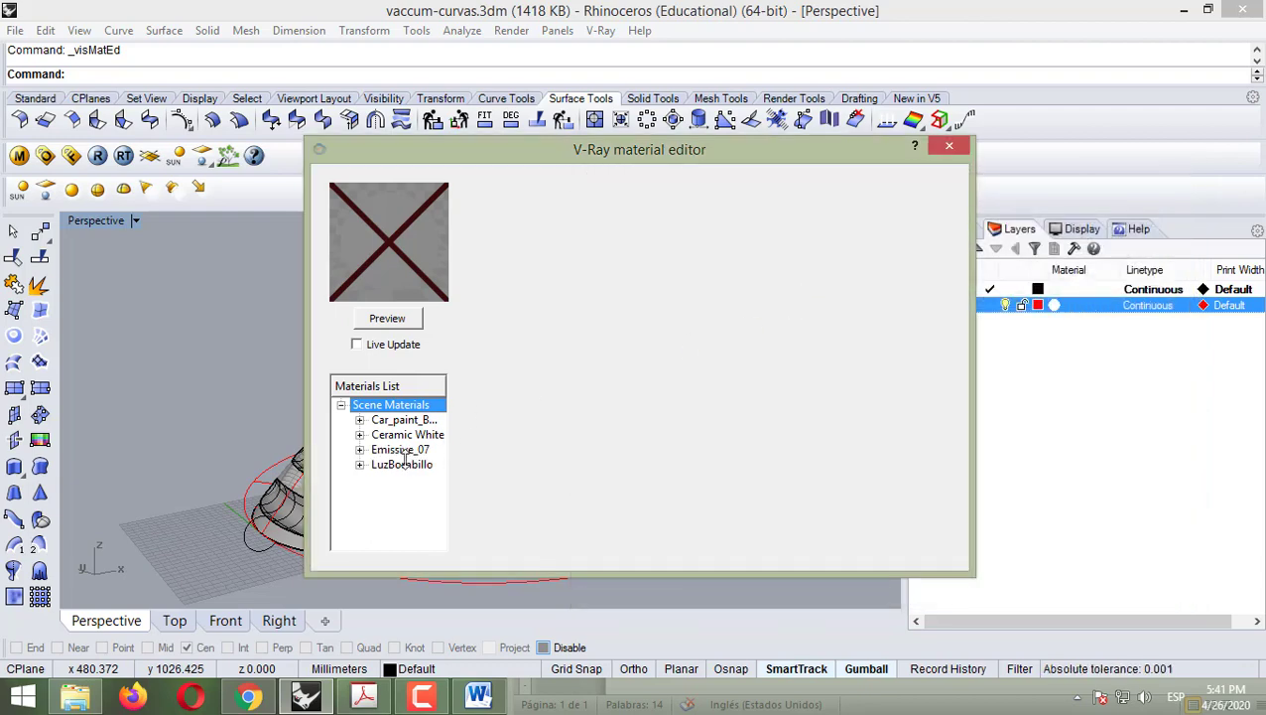
{"action": "left_click", "coordinate": [403, 448]}
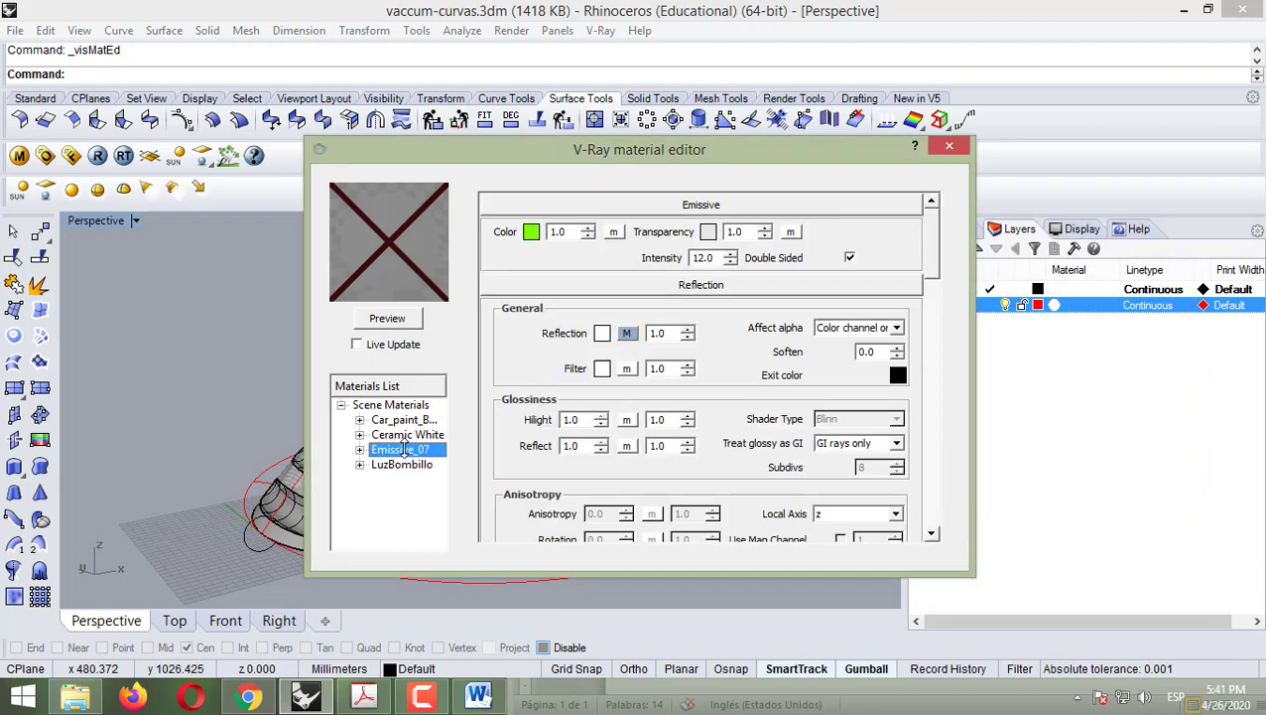
{"action": "left_click", "coordinate": [387, 317]}
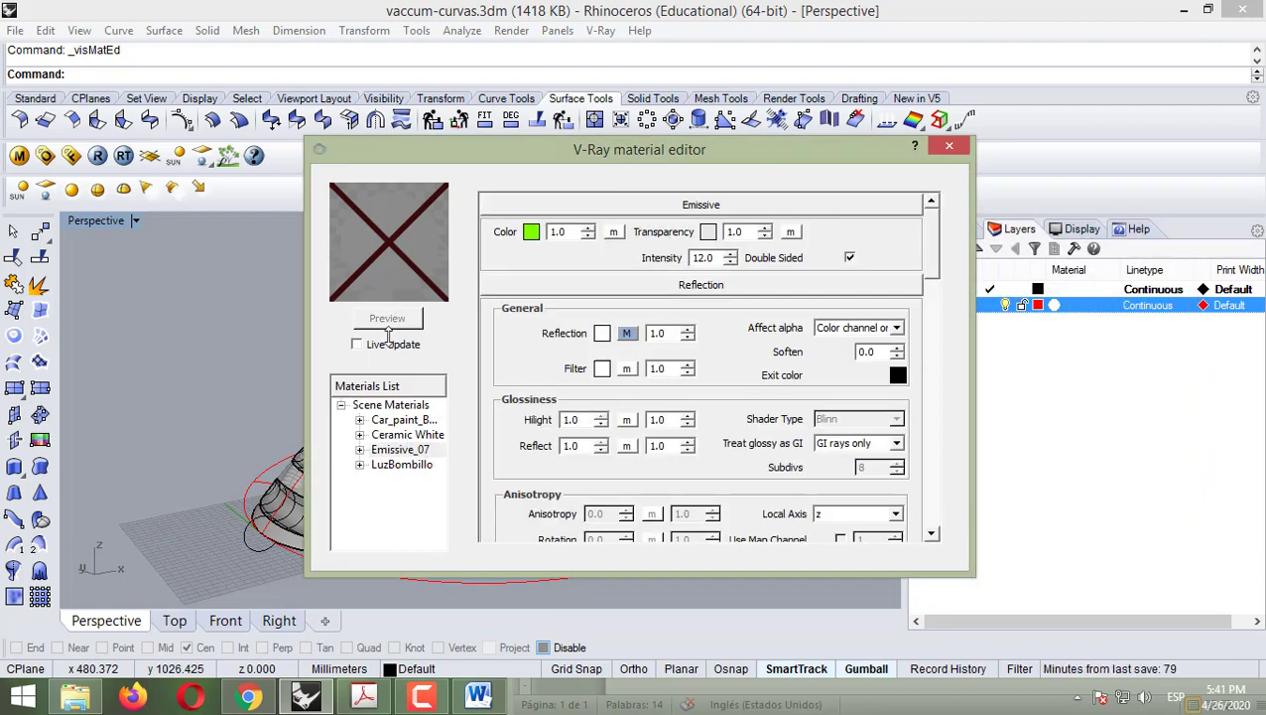
- Load the Plastic_41 material from the Plastic_41 folder on the Desktop into the scene materials and generate its preview
{"action": "left_click", "coordinate": [385, 404]}
{"action": "right_click", "coordinate": [387, 404]}
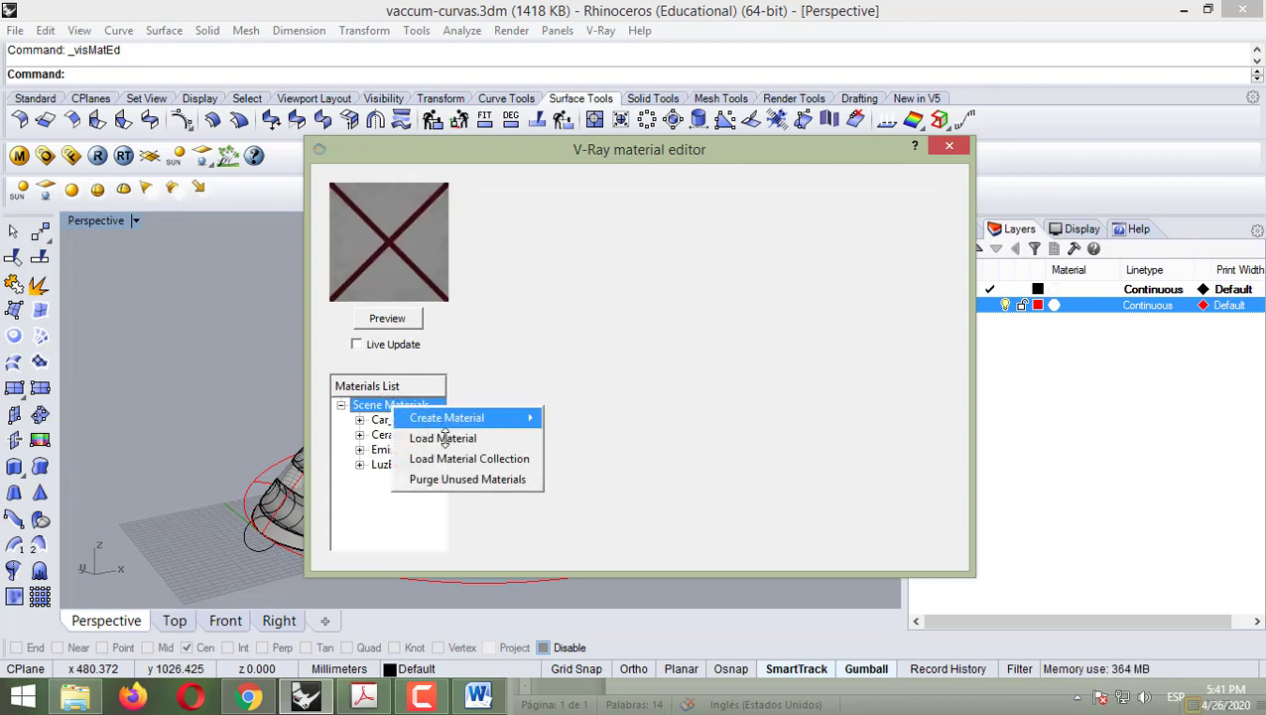
{"action": "left_click", "coordinate": [442, 438]}
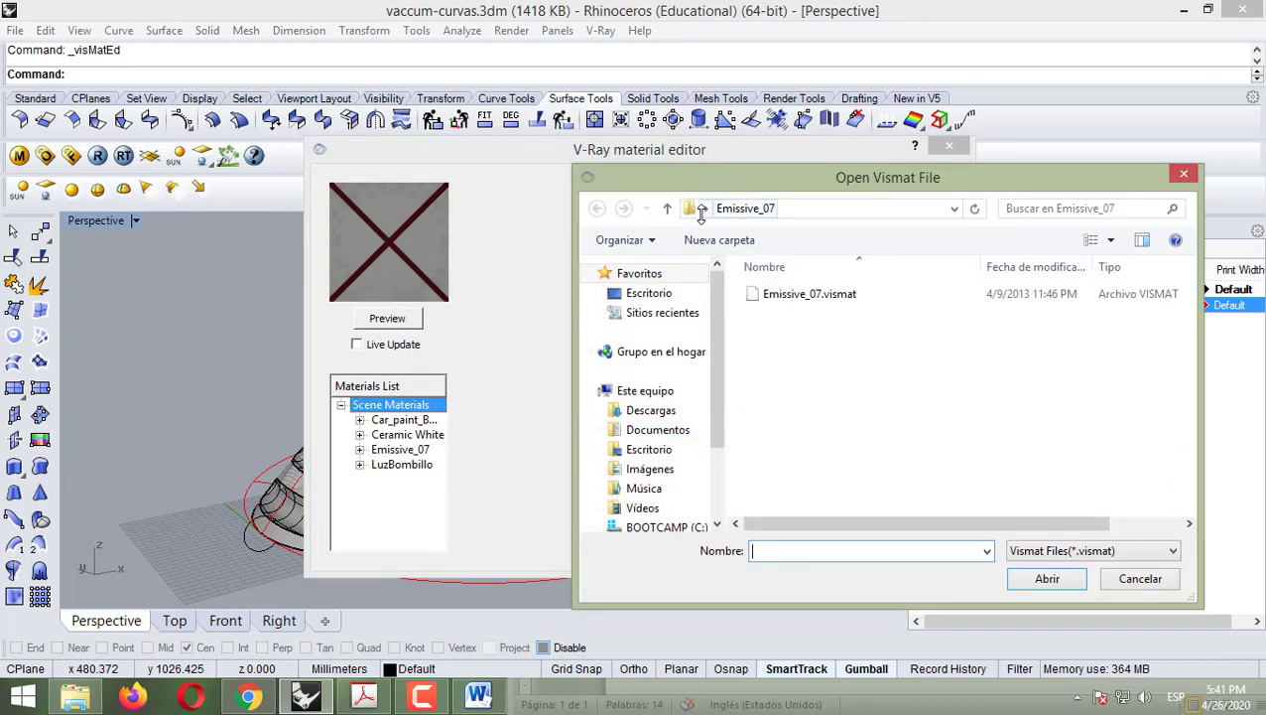
{"action": "left_click", "coordinate": [744, 211]}
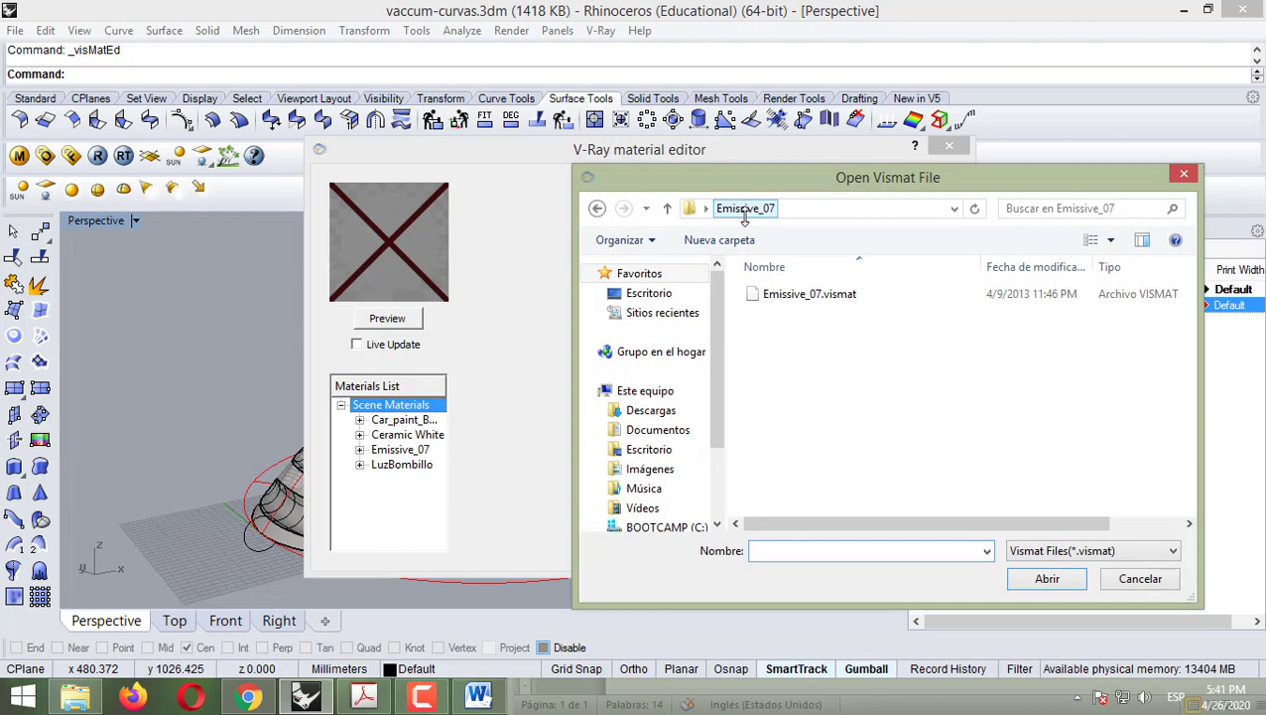
{"action": "left_click", "coordinate": [668, 212]}
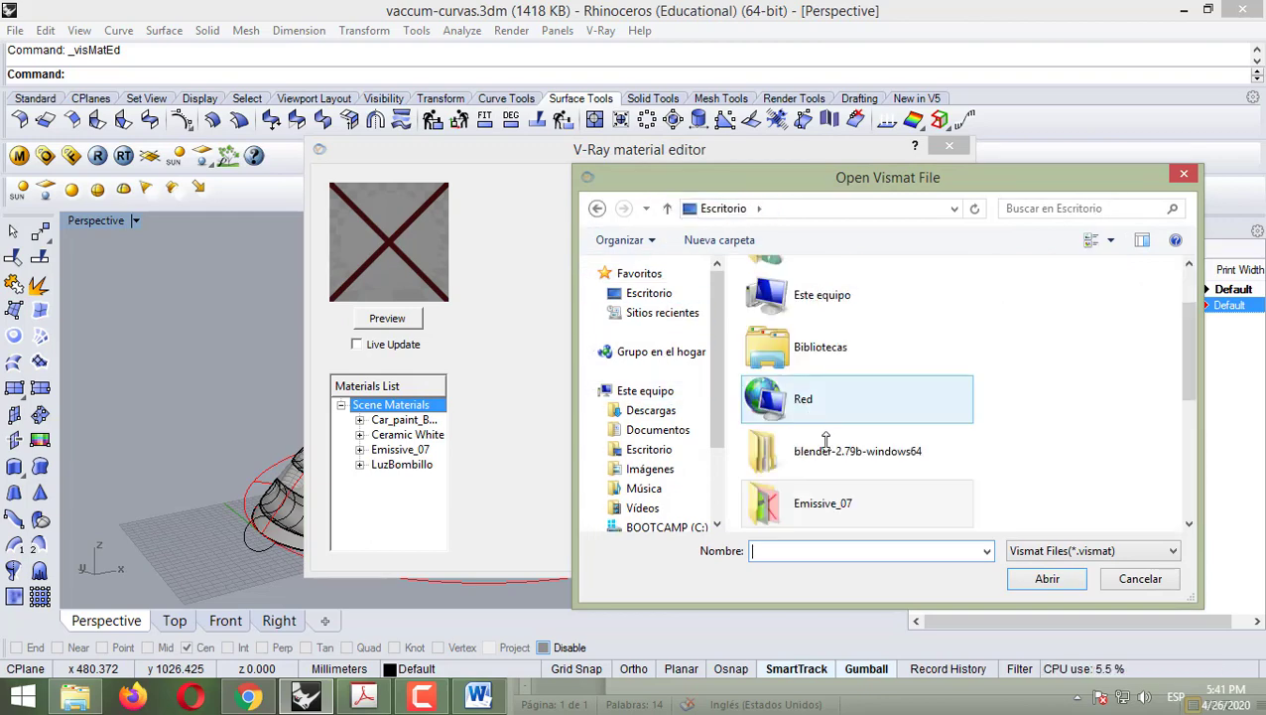
{"action": "scroll", "coordinate": [831, 443], "scroll_direction": "down", "scroll_amount": 3}
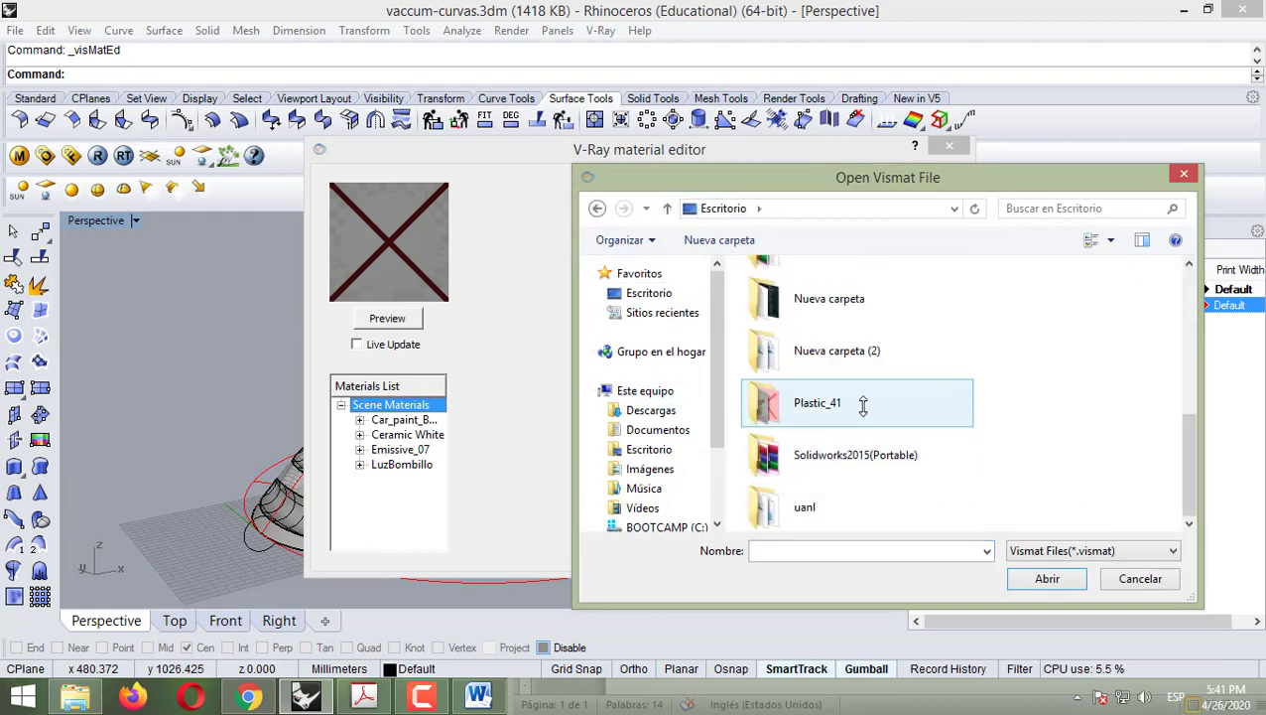
{"action": "double_click", "coordinate": [859, 403]}
{"action": "double_click", "coordinate": [794, 295]}
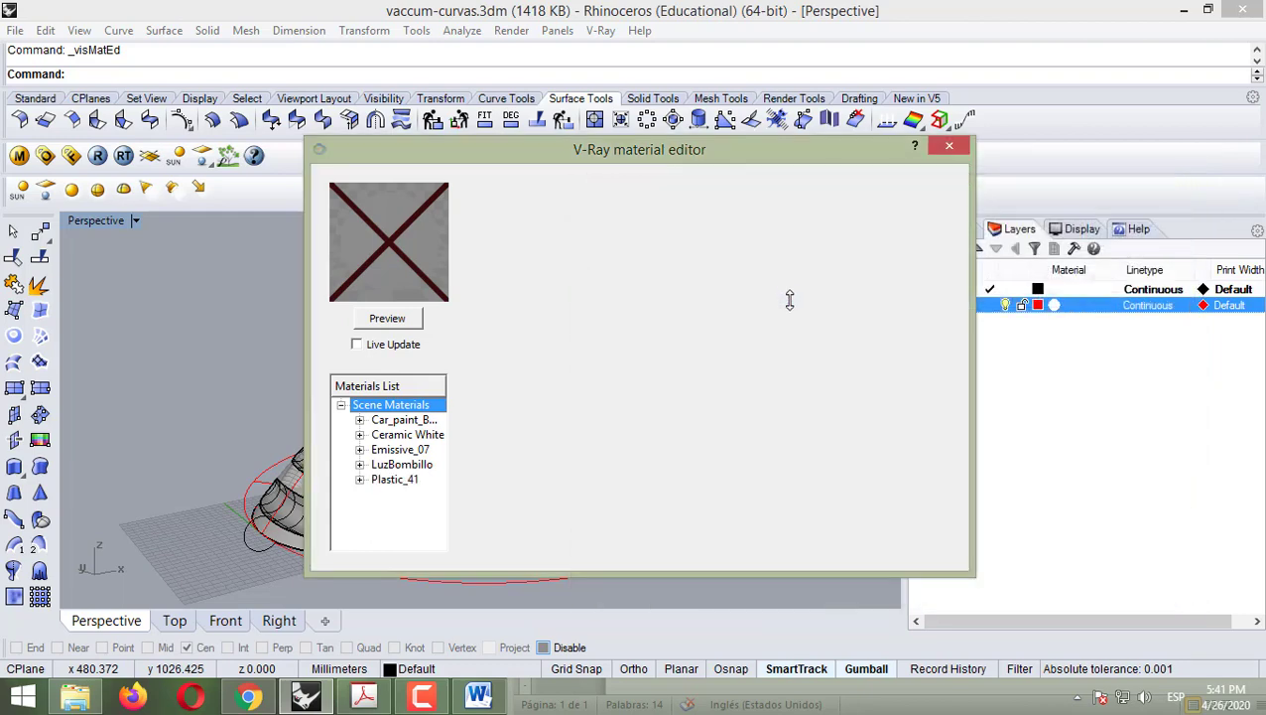
{"action": "left_click", "coordinate": [402, 480]}
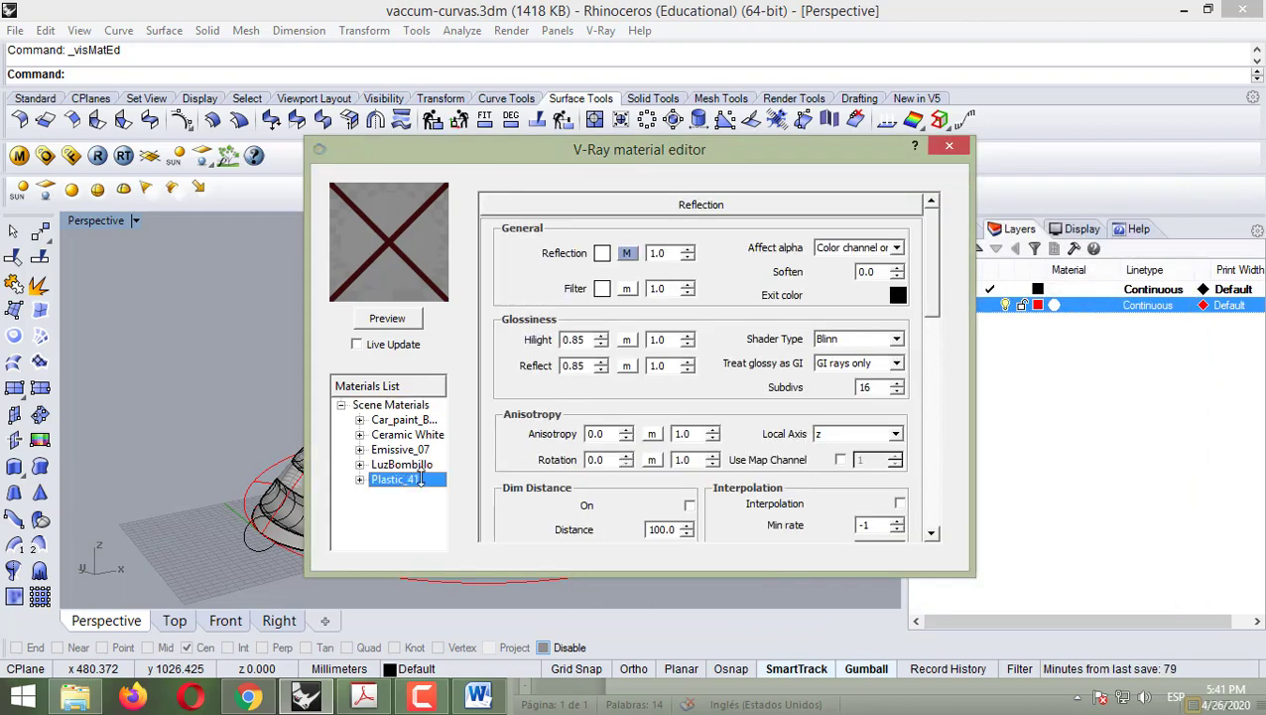
{"action": "left_click", "coordinate": [388, 320]}
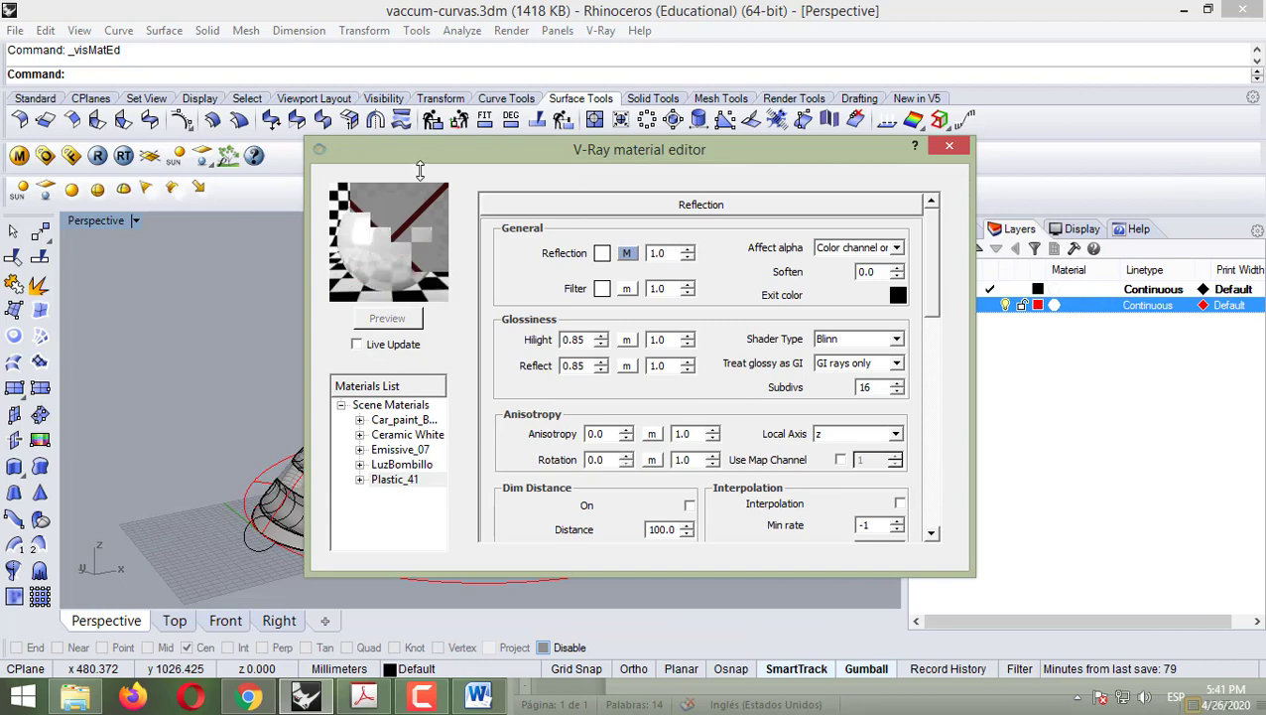
- Apply the Plastic_41 material to all objects of the vacuum cleaner model and clear the selection
{"action": "left_click_drag", "start_coordinate": [427, 156], "coordinate": [908, 182]}
{"action": "left_click", "coordinate": [674, 296]}
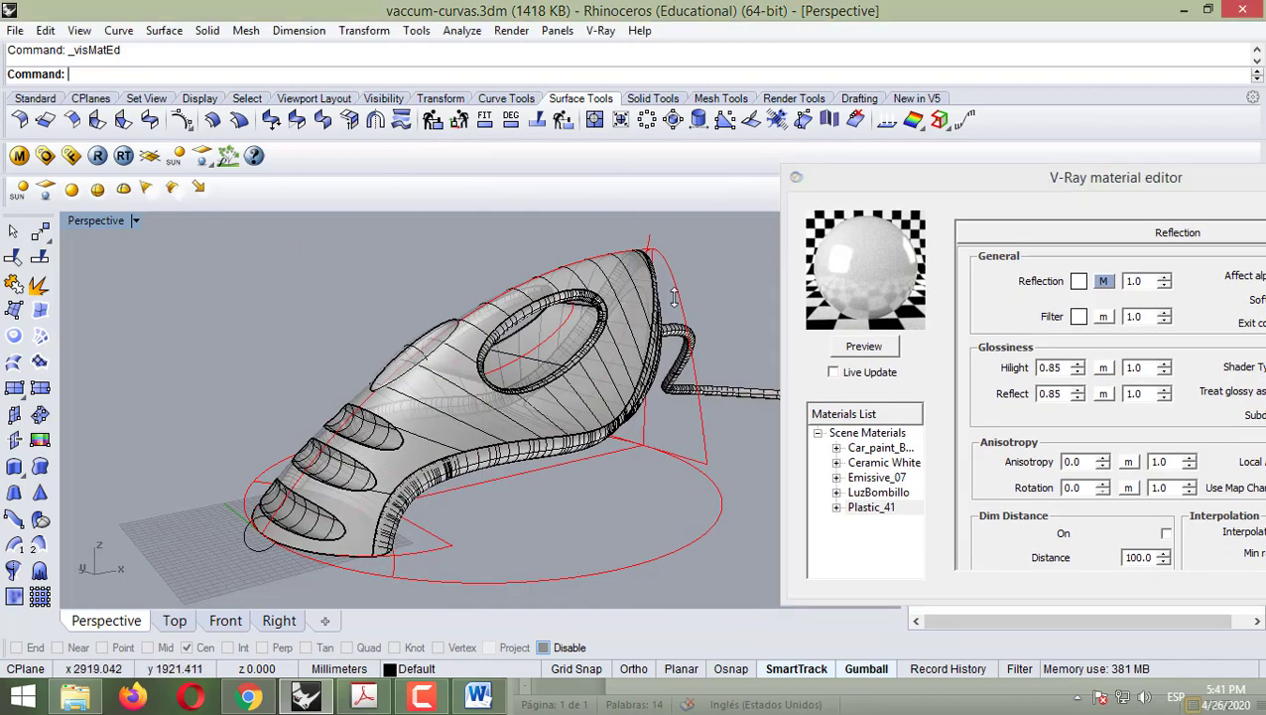
{"action": "key", "text": "ctrl+a"}
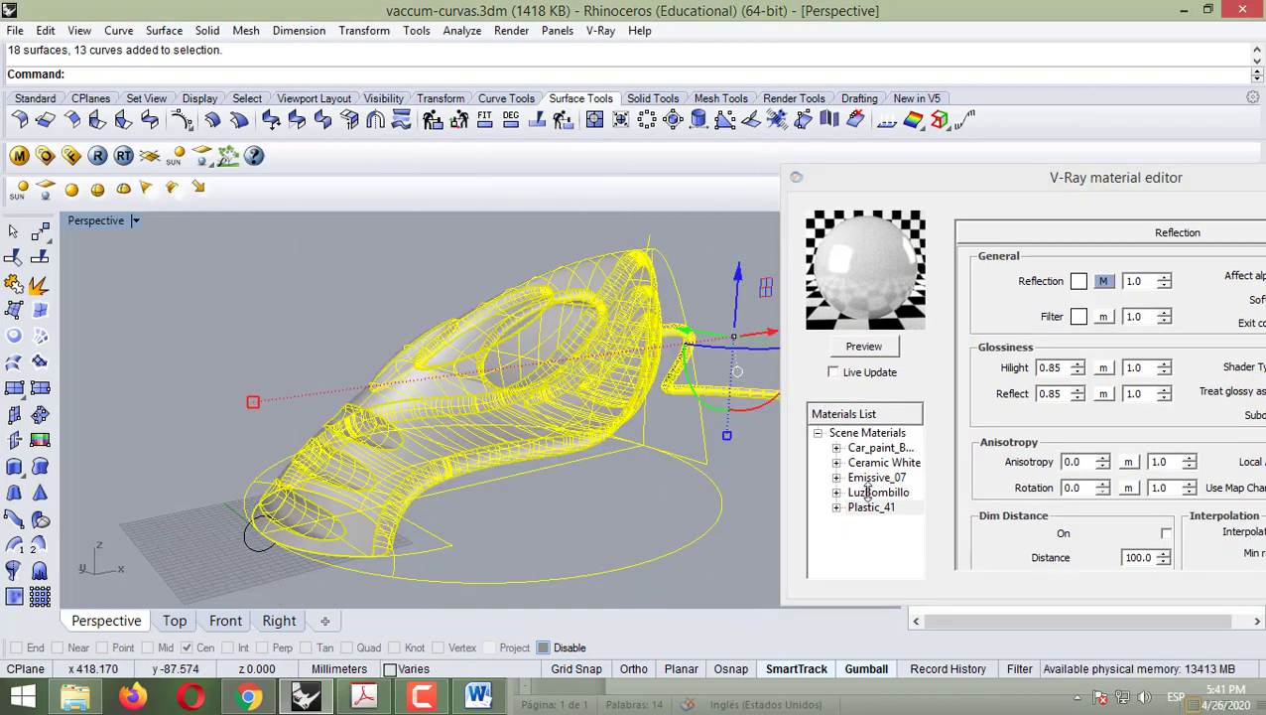
{"action": "right_click", "coordinate": [879, 510]}
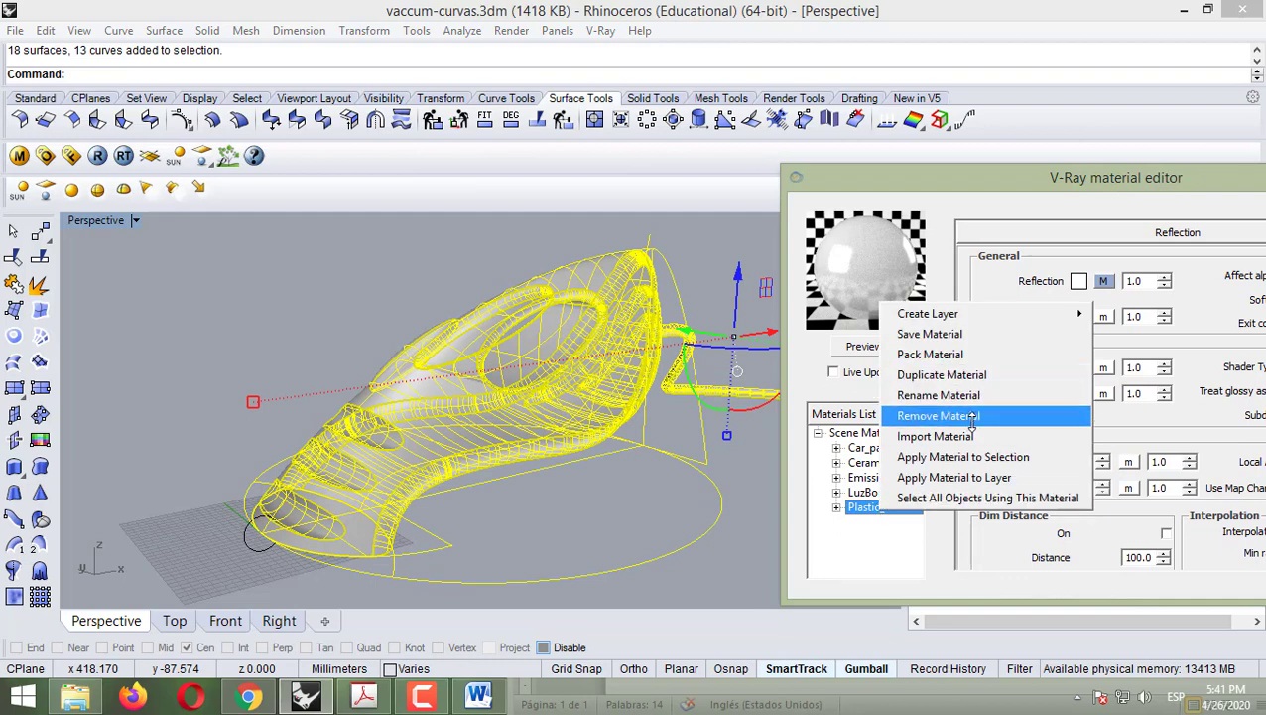
{"action": "left_click", "coordinate": [1005, 459]}
{"action": "key", "text": "Escape"}
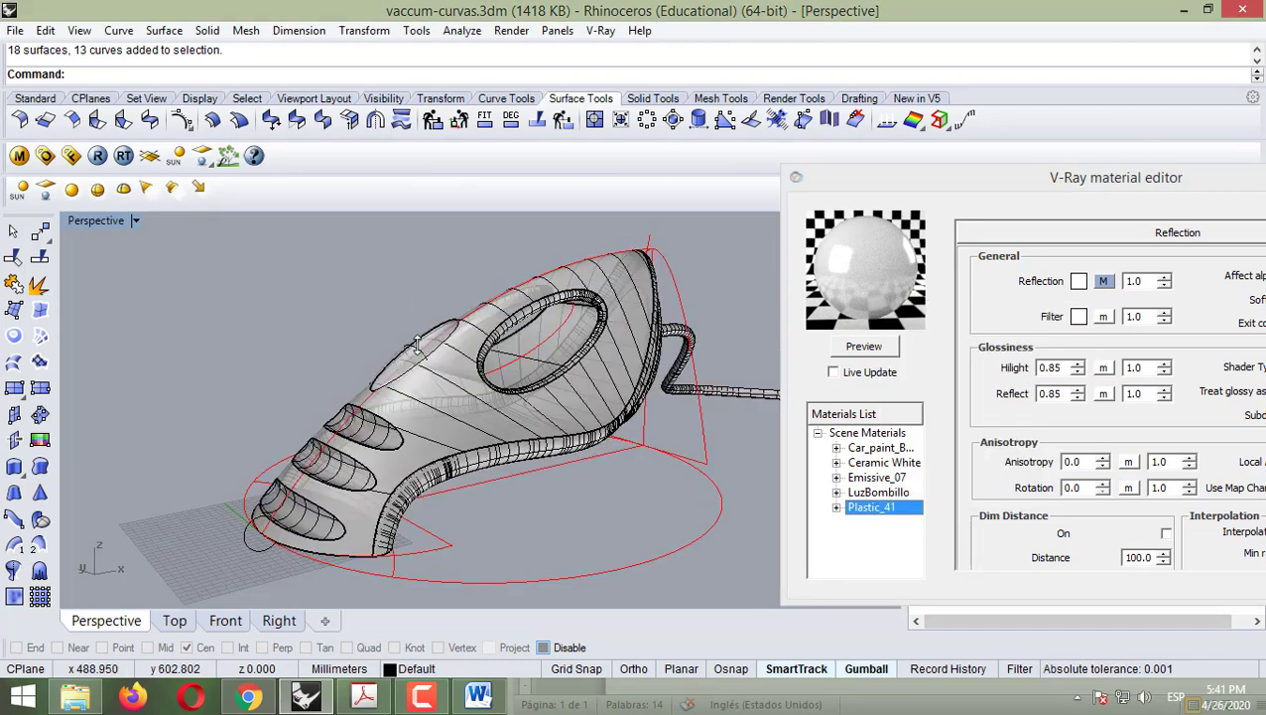
- Apply the Emissive_07 material to the narrow oval surface on top of the body, ahead of the handle opening
{"action": "left_click", "coordinate": [415, 355]}
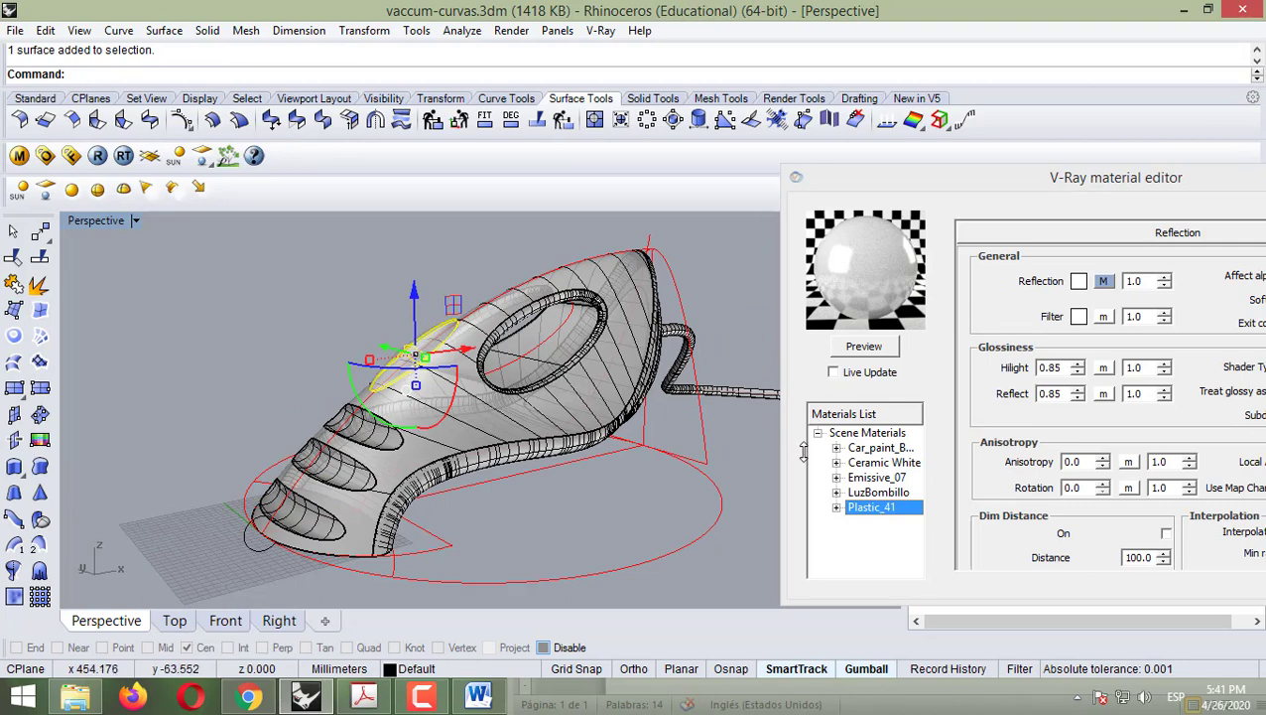
{"action": "left_click", "coordinate": [867, 481]}
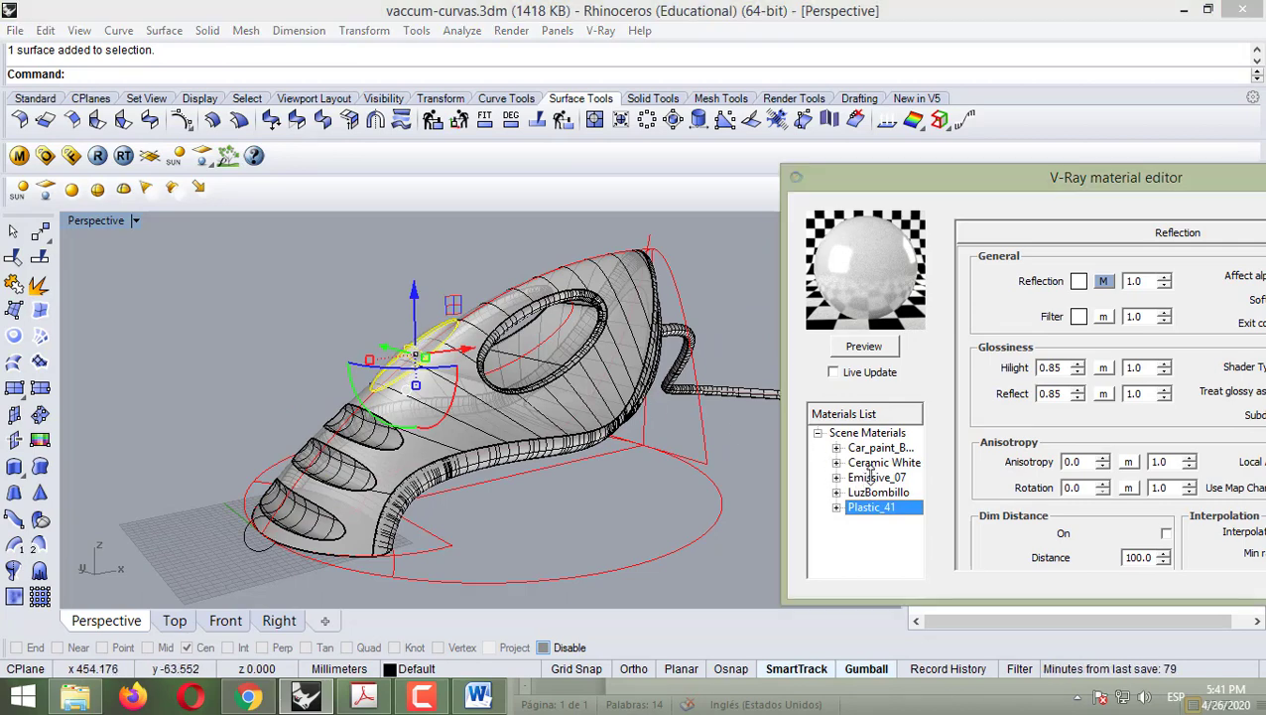
{"action": "left_click", "coordinate": [871, 477]}
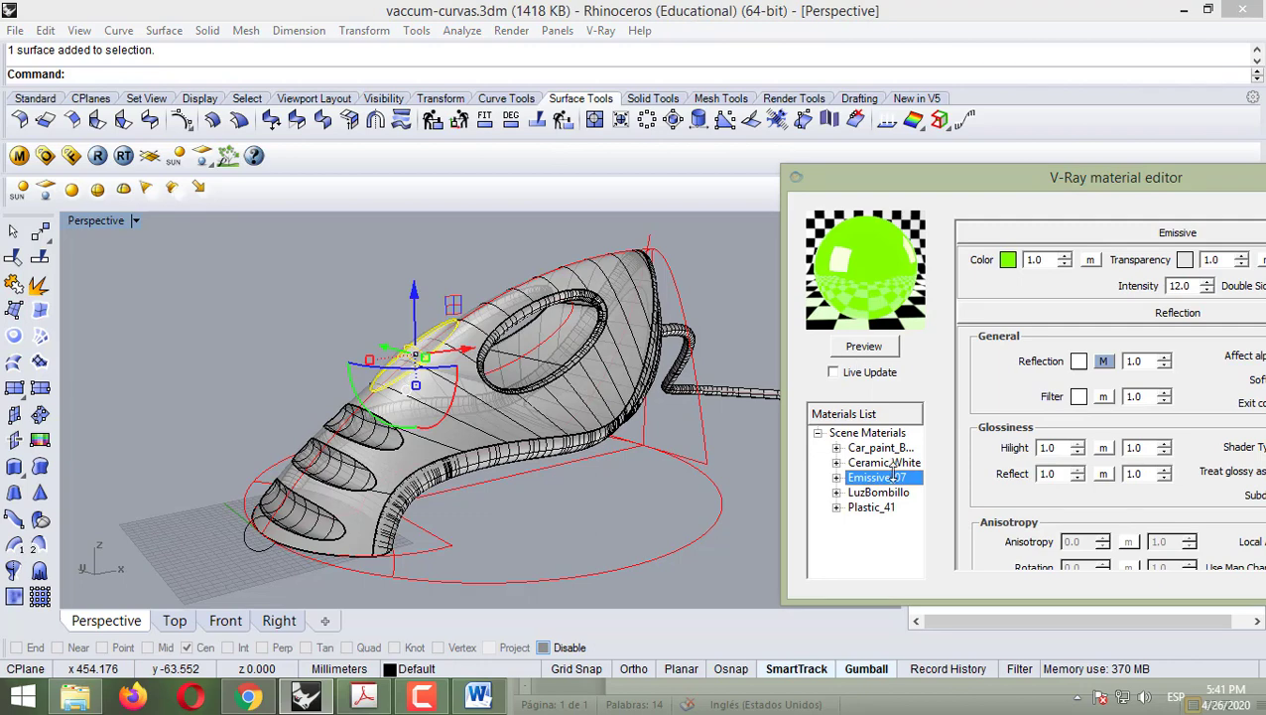
{"action": "right_click", "coordinate": [894, 475]}
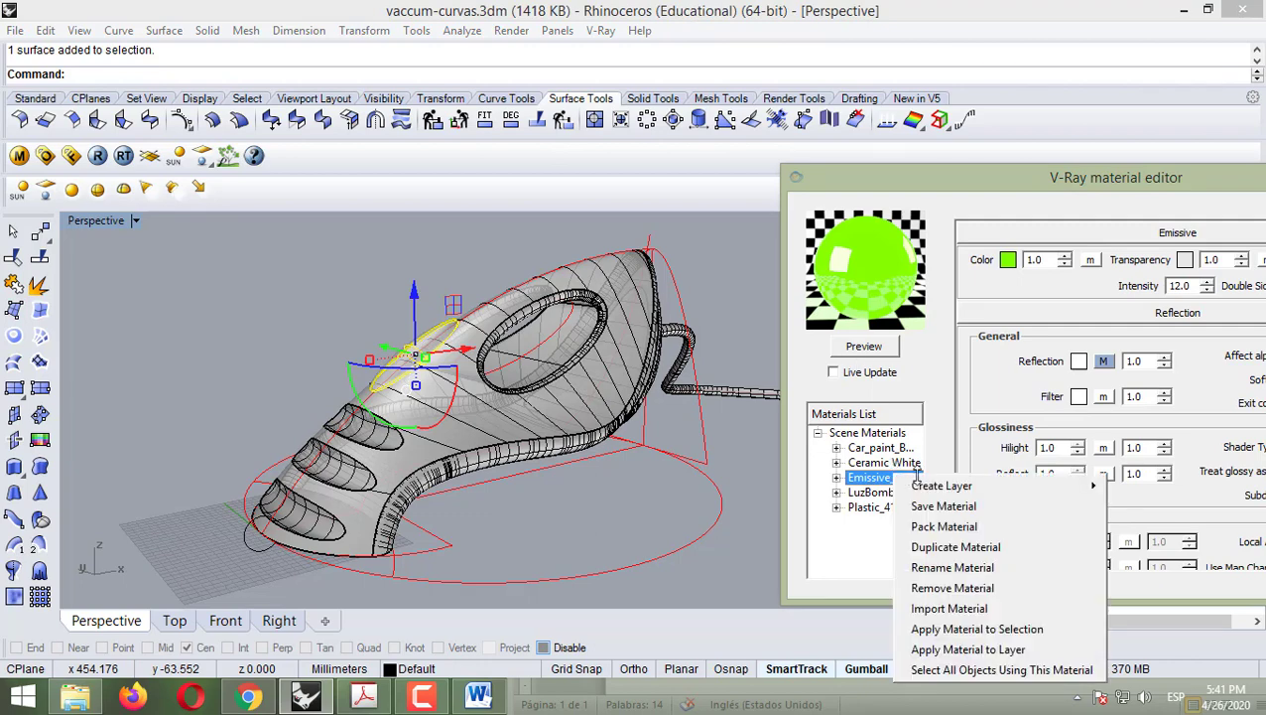
{"action": "left_click", "coordinate": [974, 627]}
{"action": "left_click", "coordinate": [367, 429]}
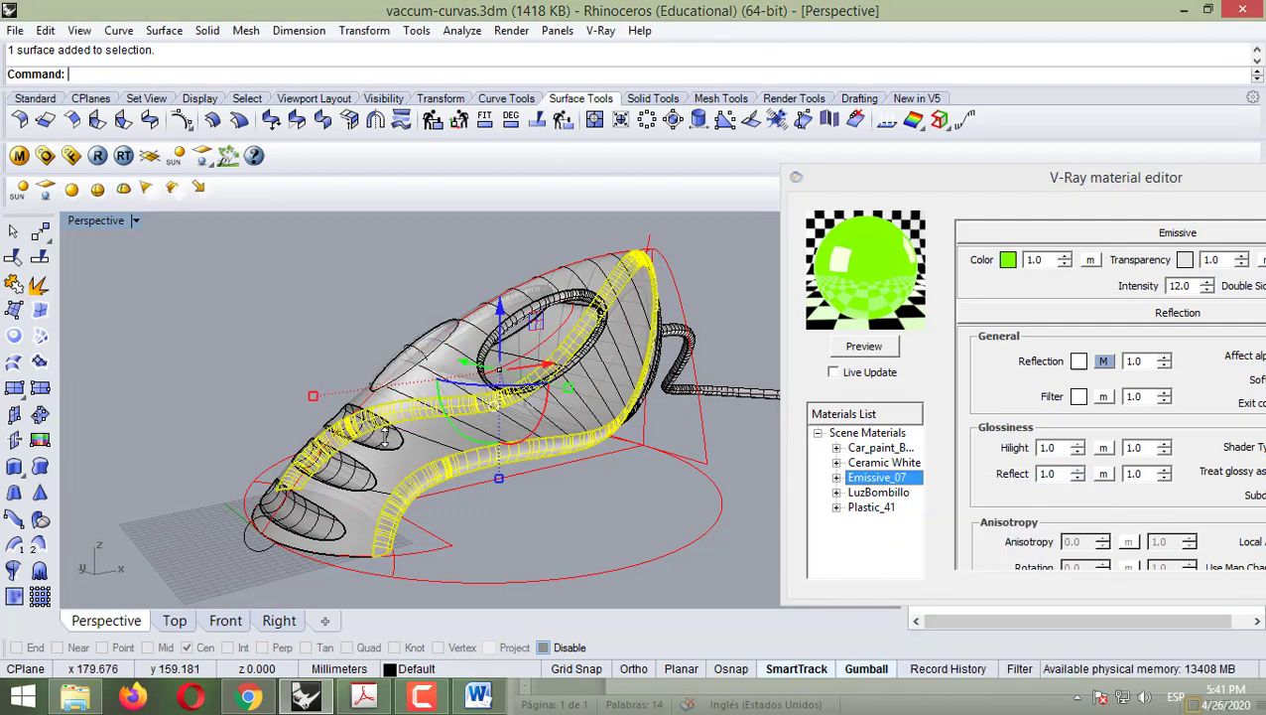
{"action": "left_click", "coordinate": [395, 457]}
{"action": "left_click", "coordinate": [452, 485]}
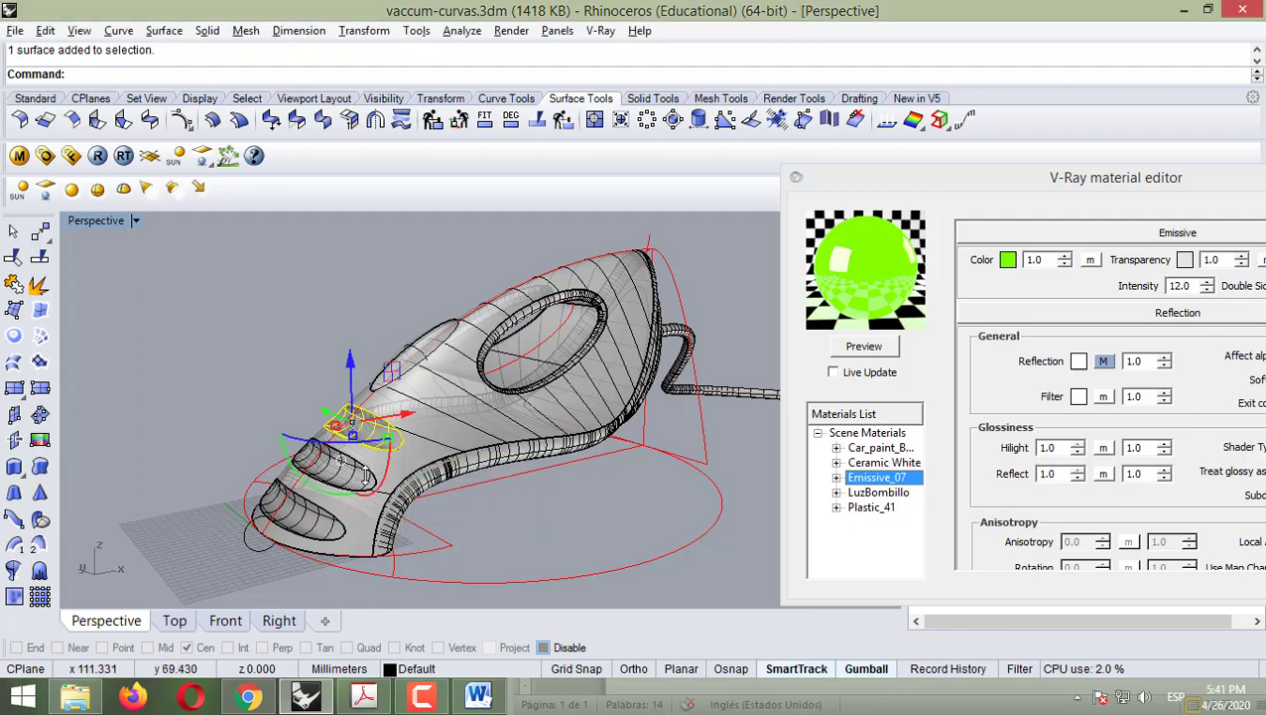
{"action": "key", "text": "Escape"}
{"action": "left_click", "coordinate": [355, 474]}
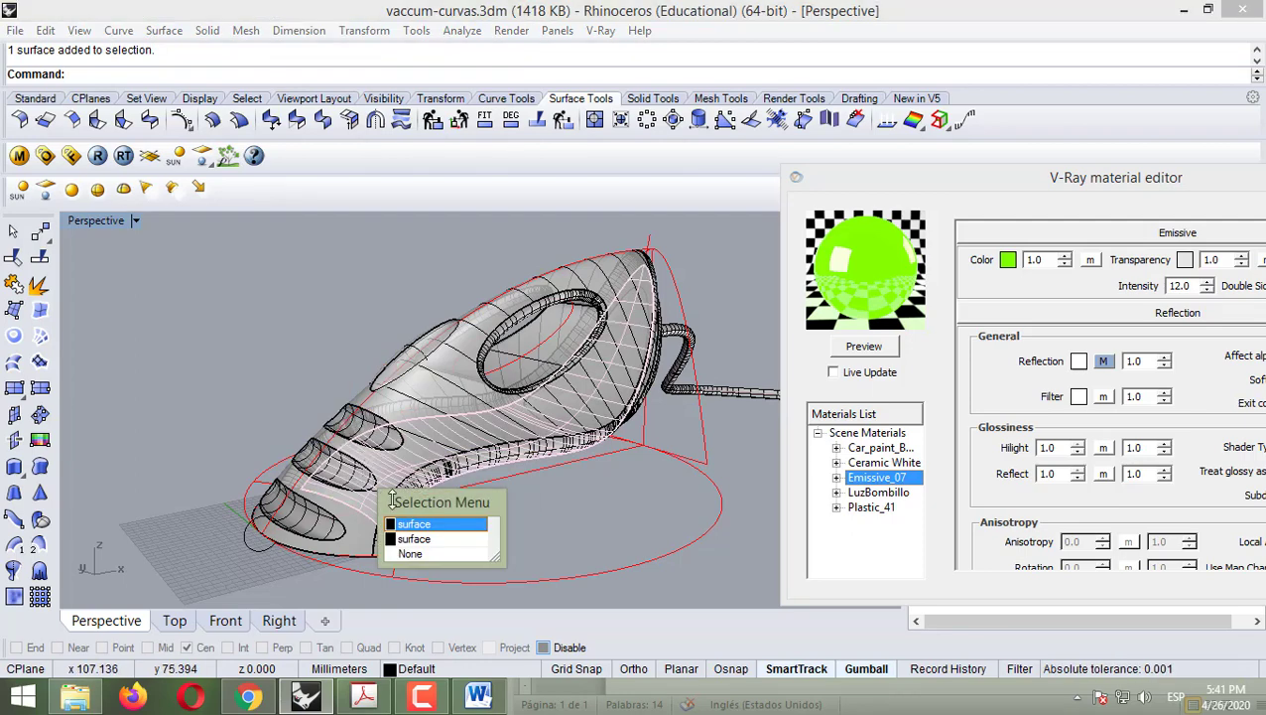
{"action": "left_click", "coordinate": [415, 539]}
{"action": "left_click", "coordinate": [390, 438]}
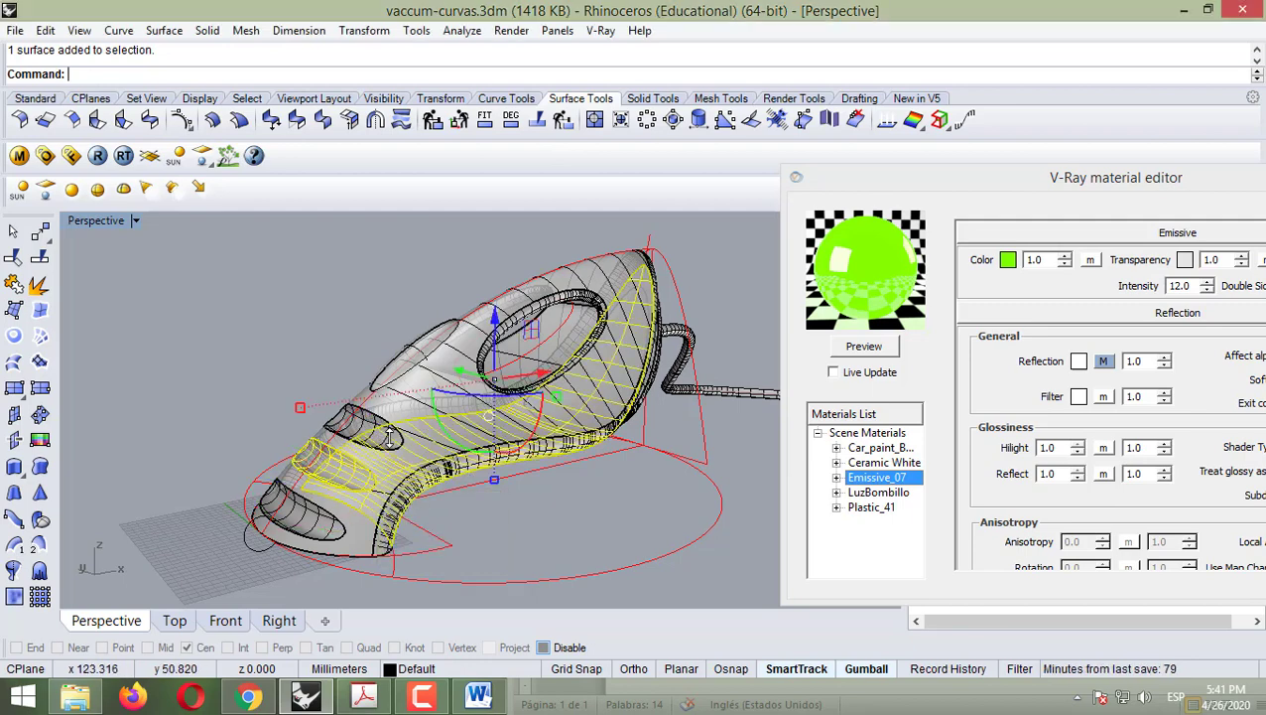
{"action": "left_click", "coordinate": [385, 436], "text": "shift"}
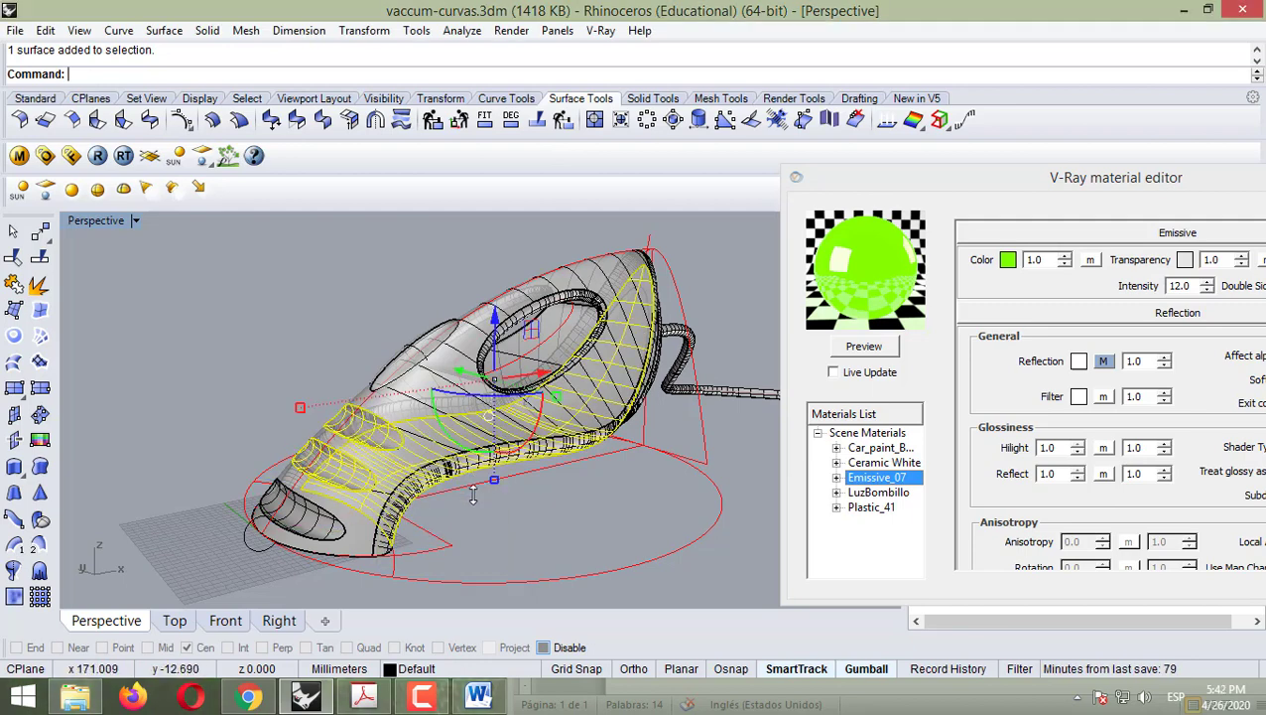
{"action": "left_click", "coordinate": [354, 502], "text": "shift"}
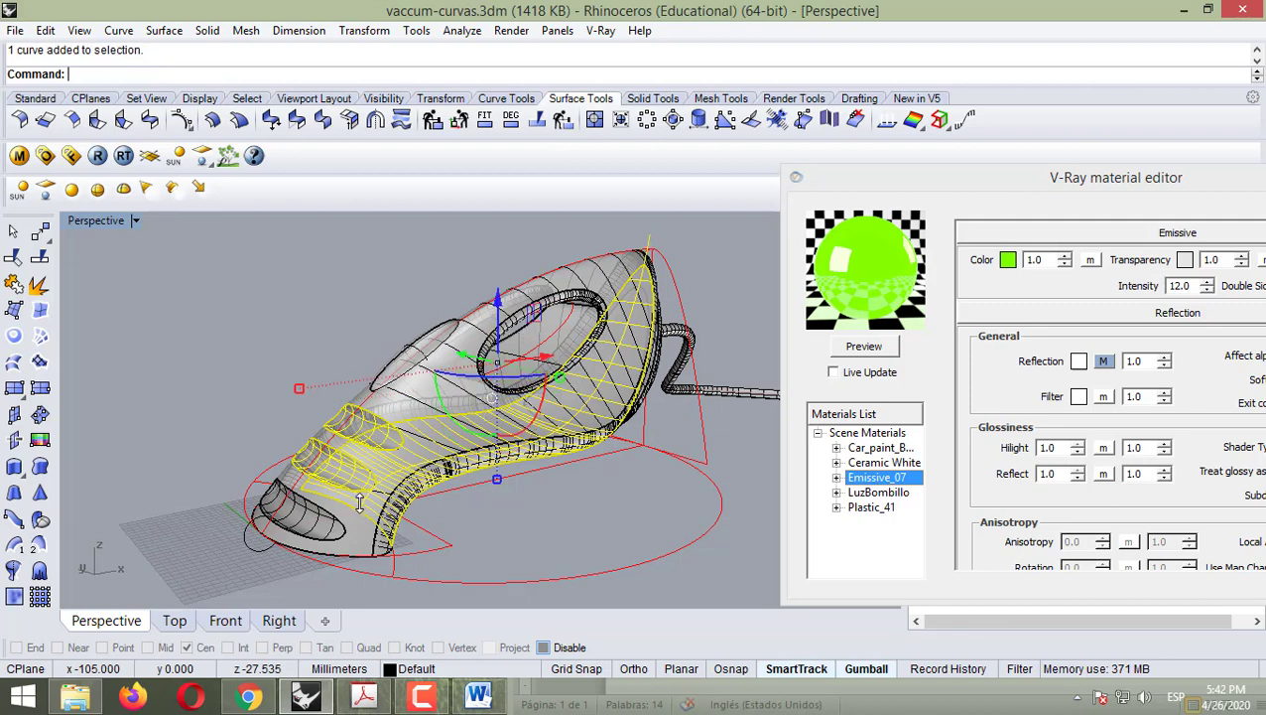
{"action": "left_click", "coordinate": [355, 502]}
{"action": "key", "text": "Escape"}
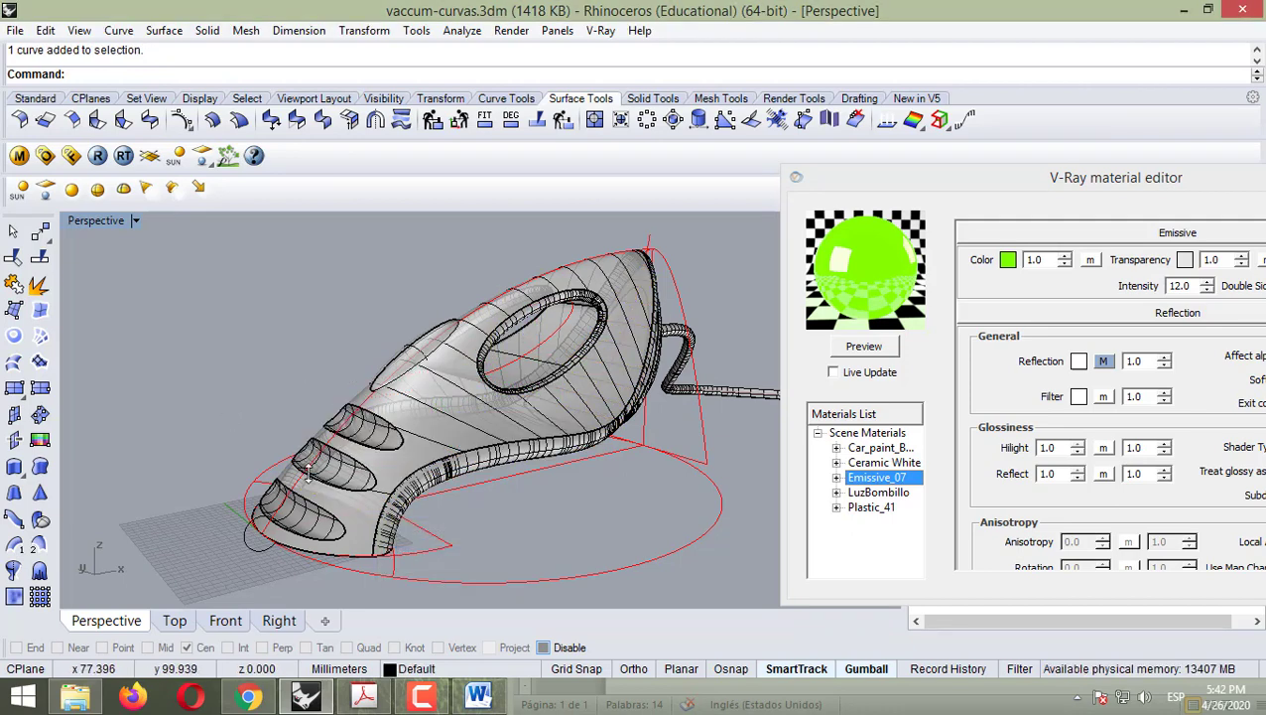
- Select the three curved groove surfaces at the front of the body and apply the Emissive_07 material to them
{"action": "left_click", "coordinate": [319, 513]}
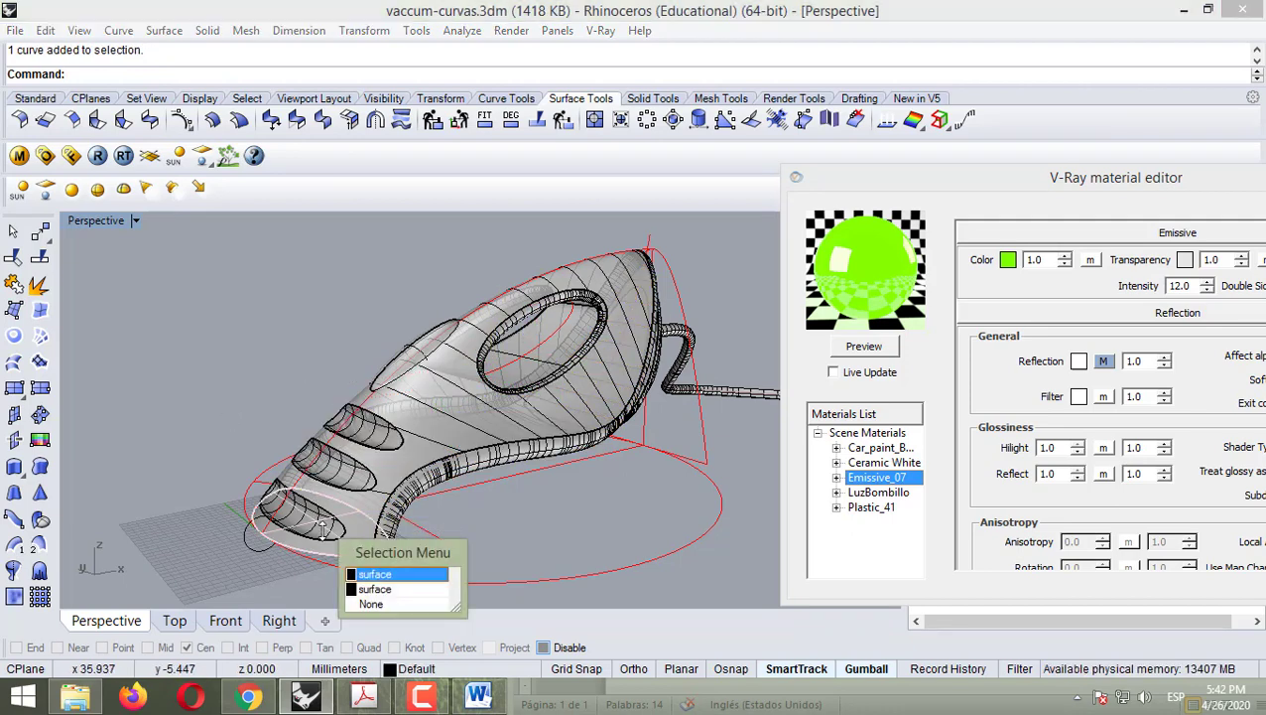
{"action": "left_click", "coordinate": [382, 589]}
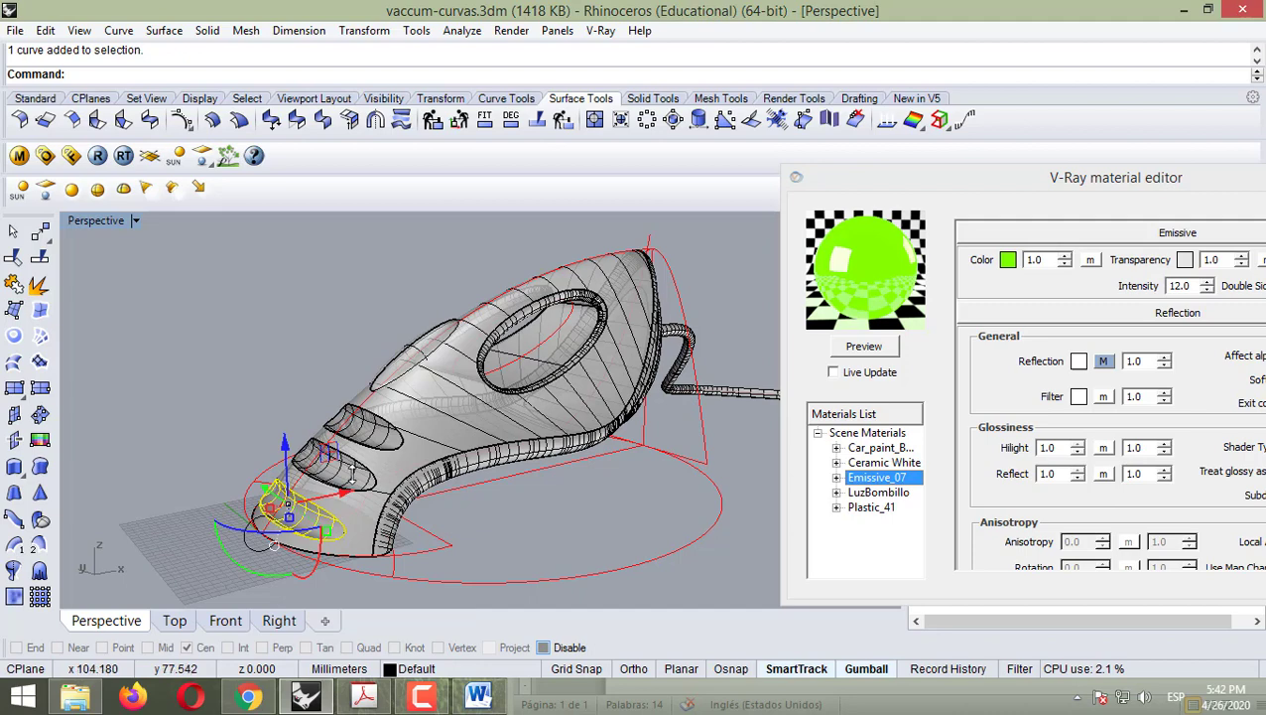
{"action": "left_click", "coordinate": [352, 475]}
{"action": "right_click_drag", "start_coordinate": [397, 518], "coordinate": [374, 437]}
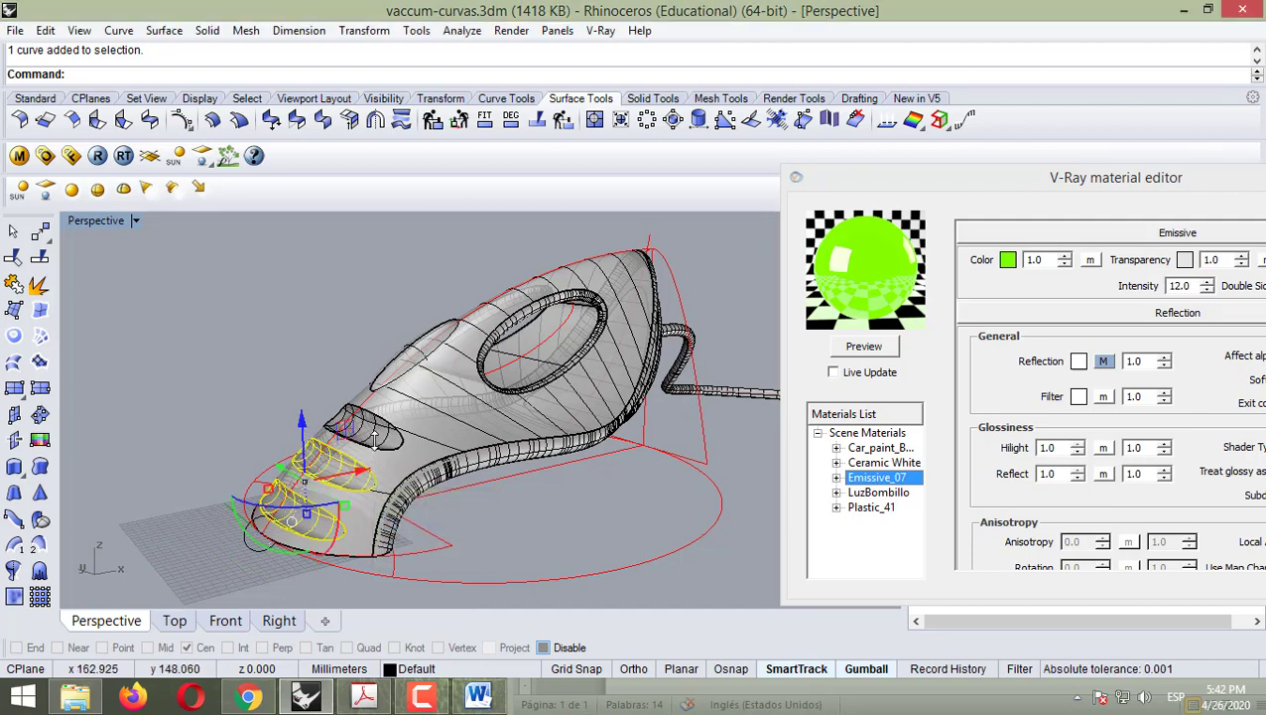
{"action": "left_click", "coordinate": [385, 433]}
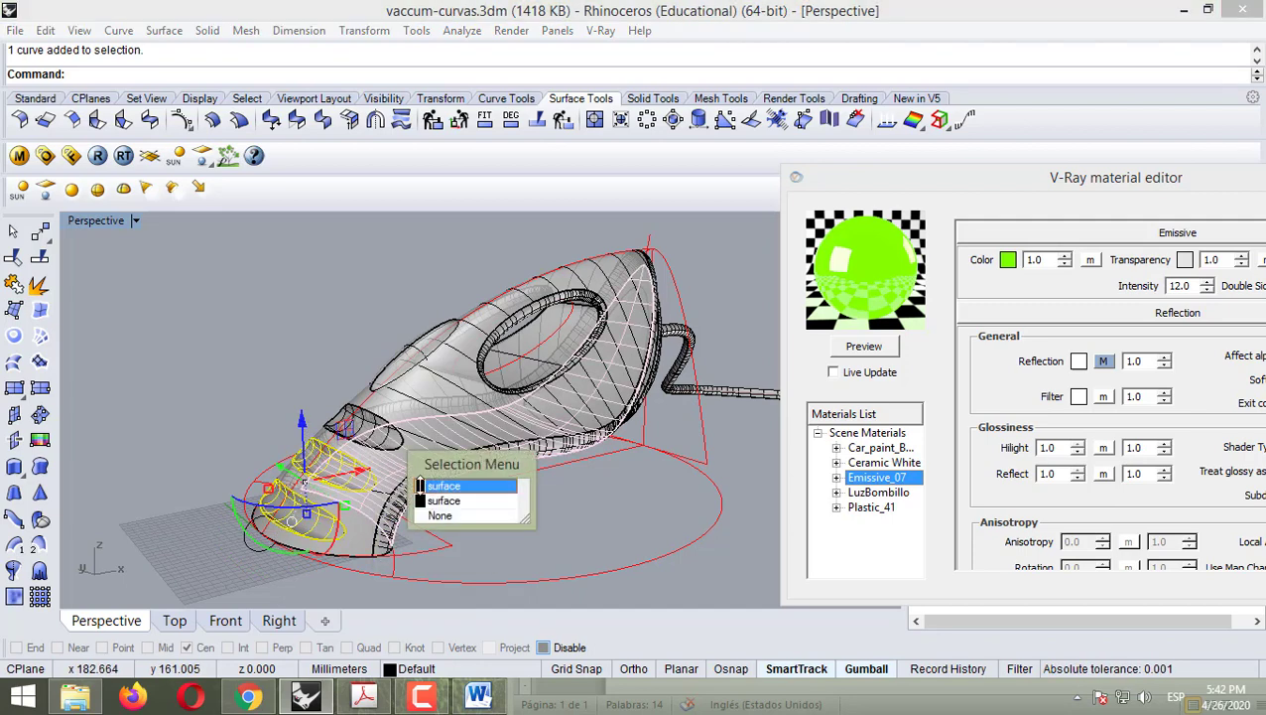
{"action": "right_click_drag", "start_coordinate": [420, 486], "coordinate": [447, 474]}
{"action": "right_click", "coordinate": [855, 481]}
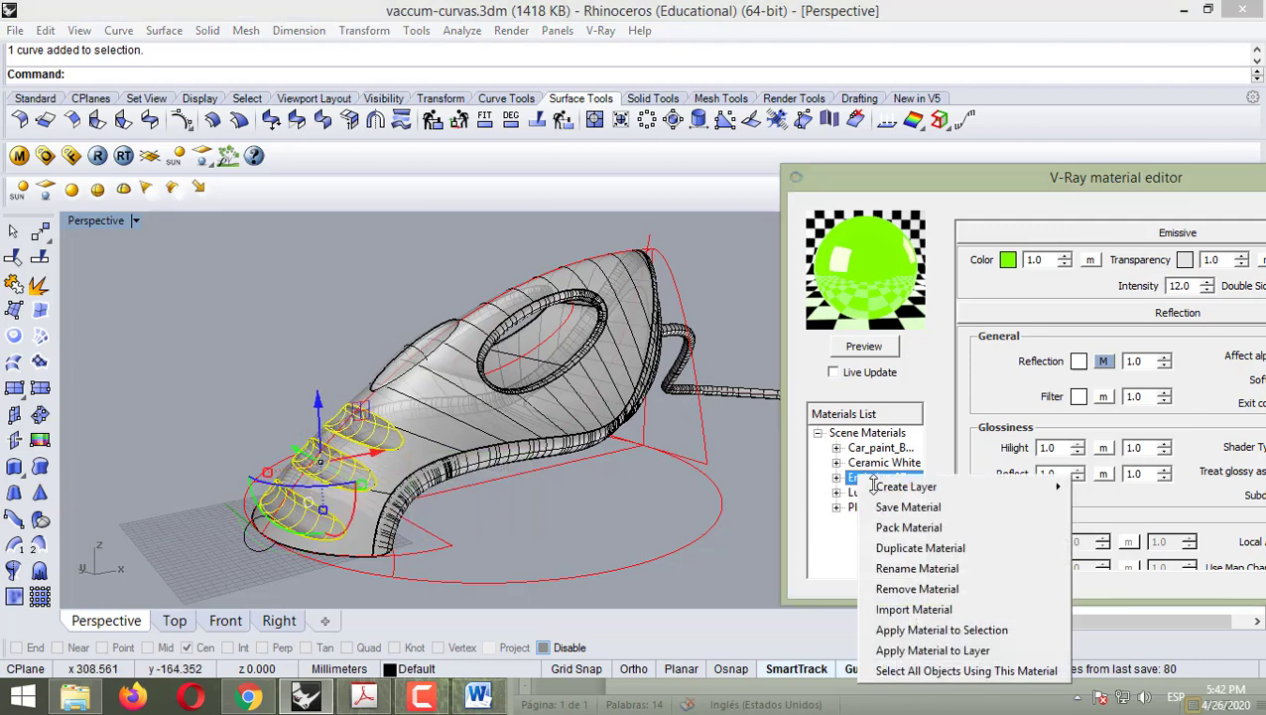
{"action": "left_click", "coordinate": [943, 625]}
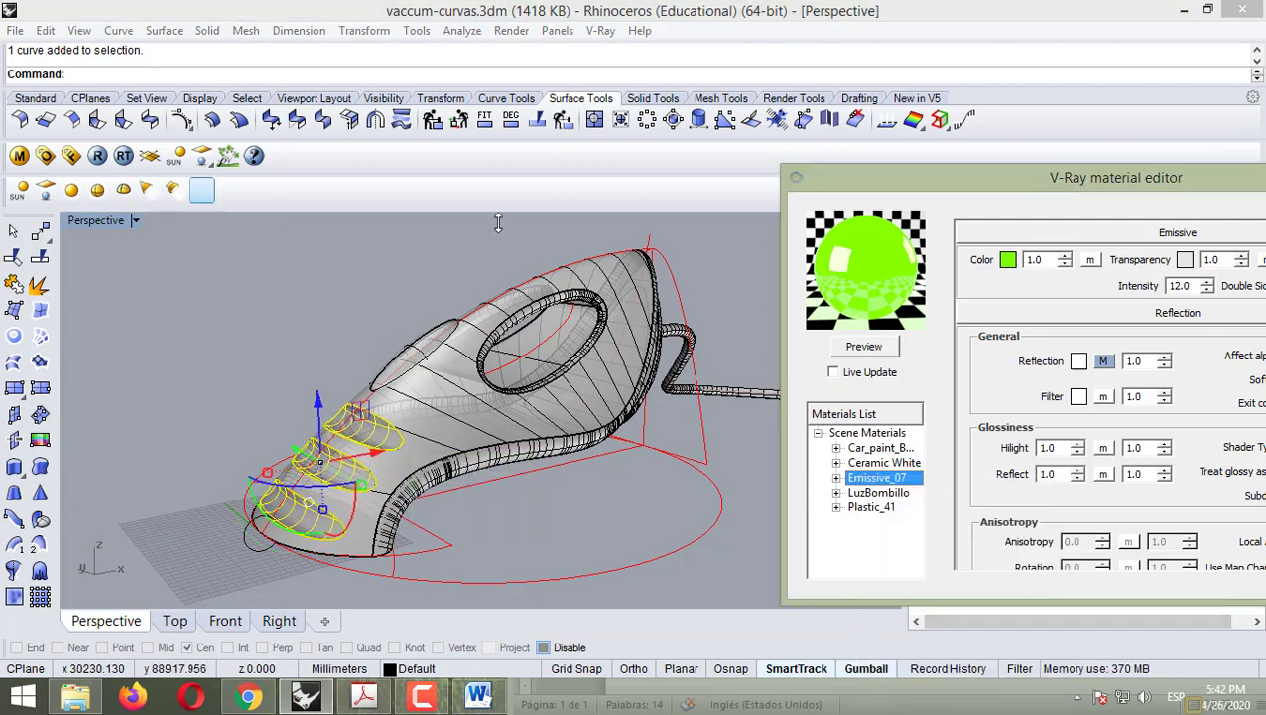
- Set the V-Ray environment's GI skylight and reflection/refraction background colours to White and run a test render
{"action": "left_click", "coordinate": [59, 150]}
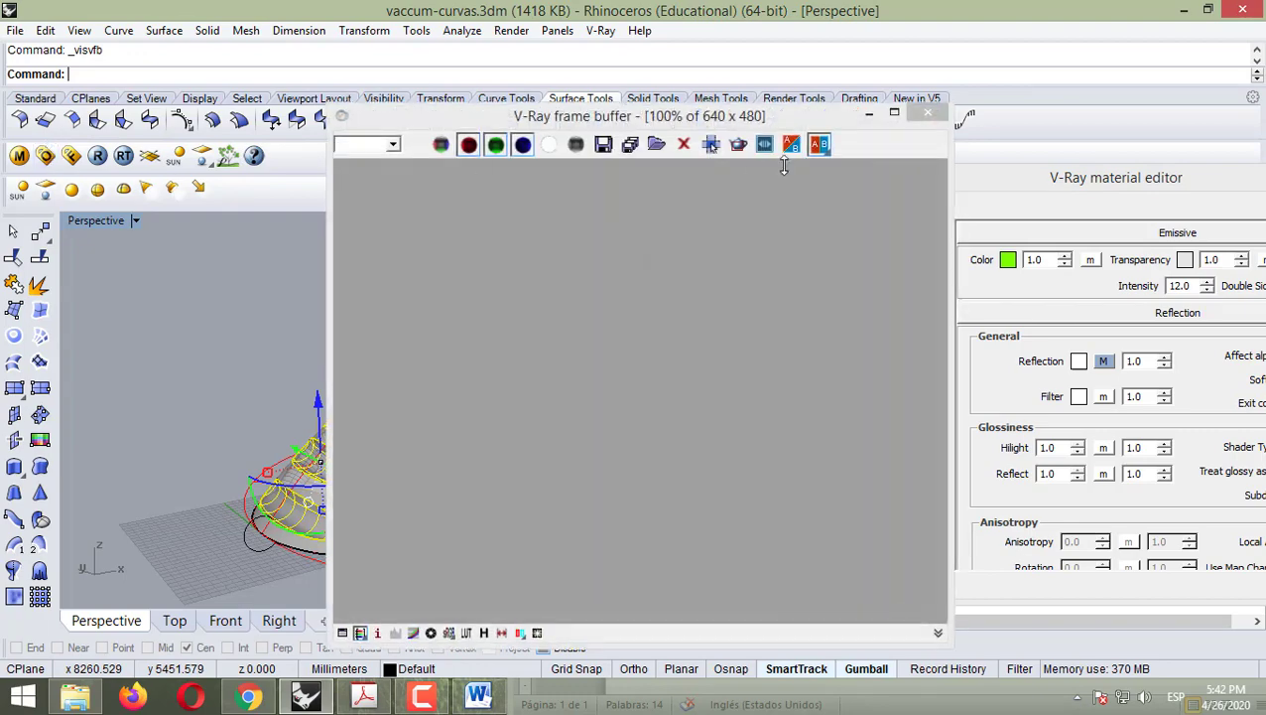
{"action": "left_click", "coordinate": [44, 150]}
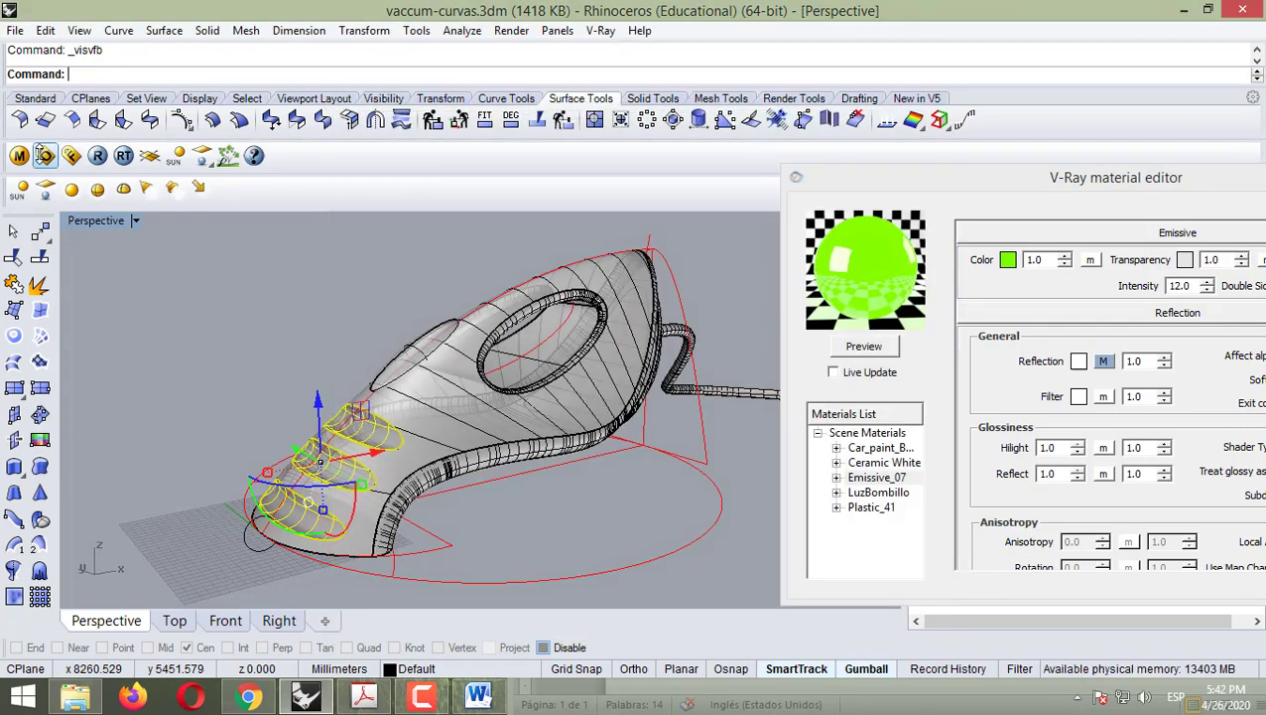
{"action": "left_click", "coordinate": [44, 154]}
{"action": "left_click", "coordinate": [629, 314]}
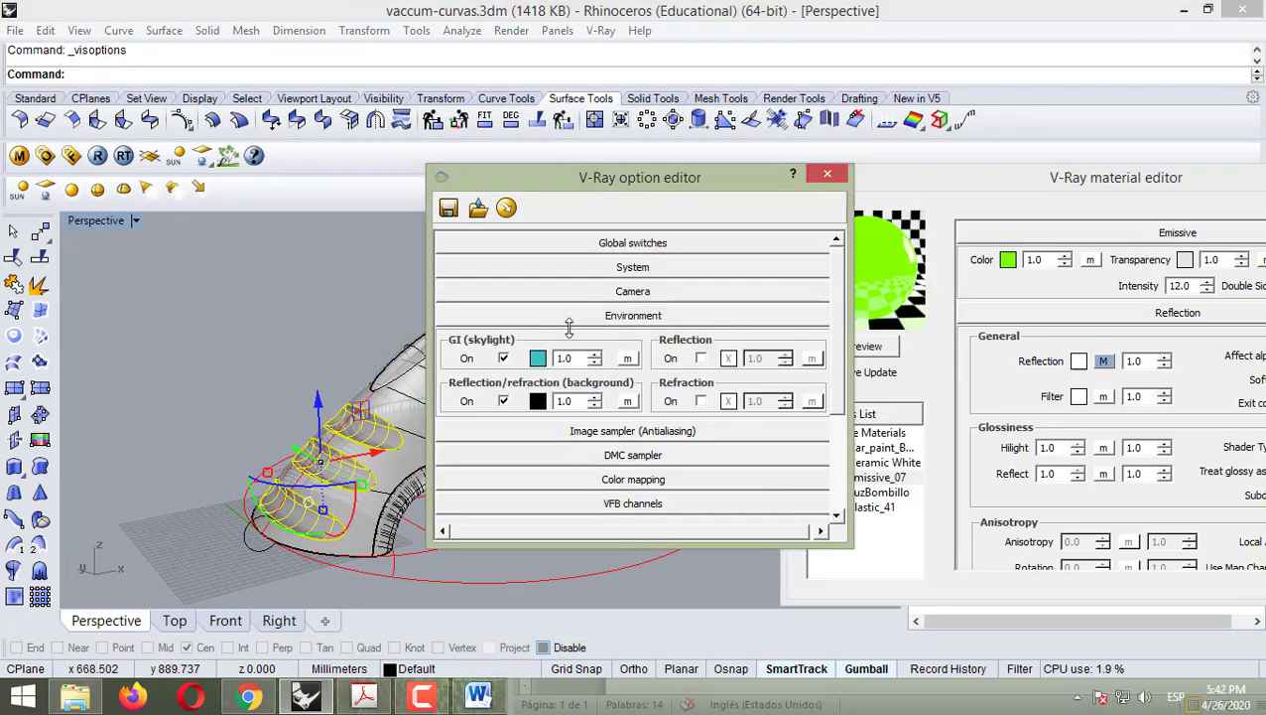
{"action": "left_click", "coordinate": [537, 357]}
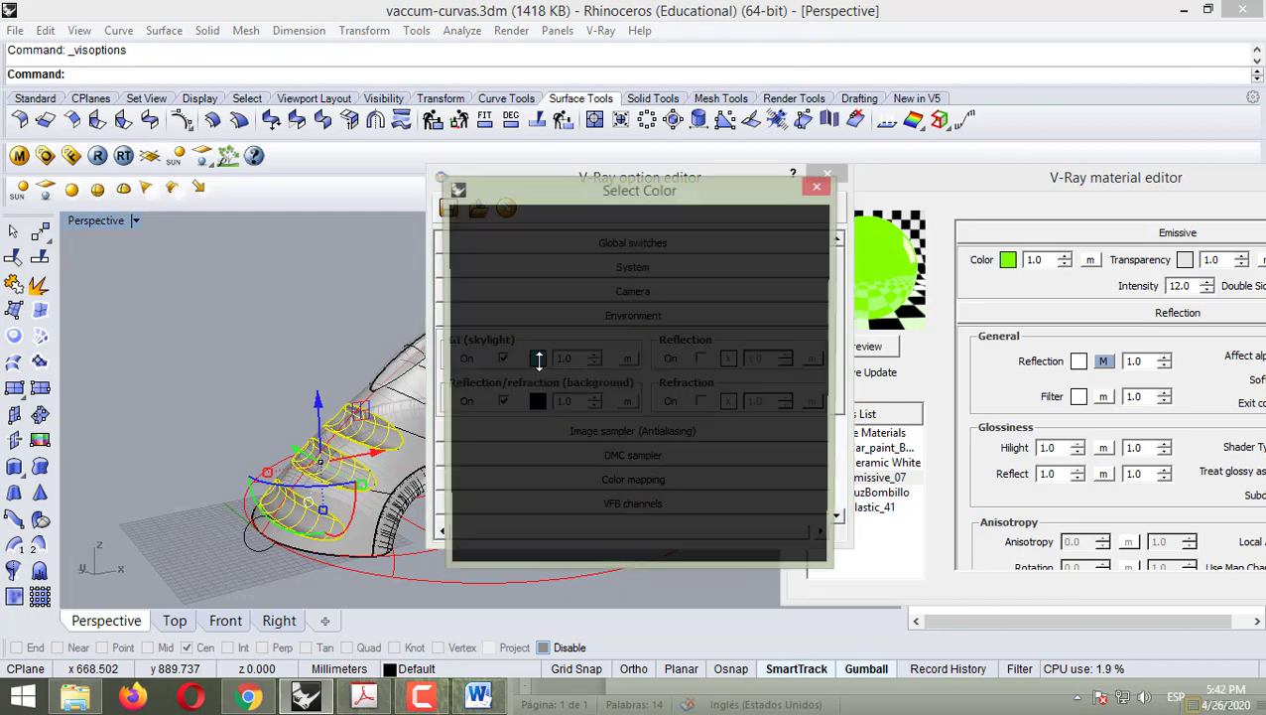
{"action": "left_click", "coordinate": [484, 224]}
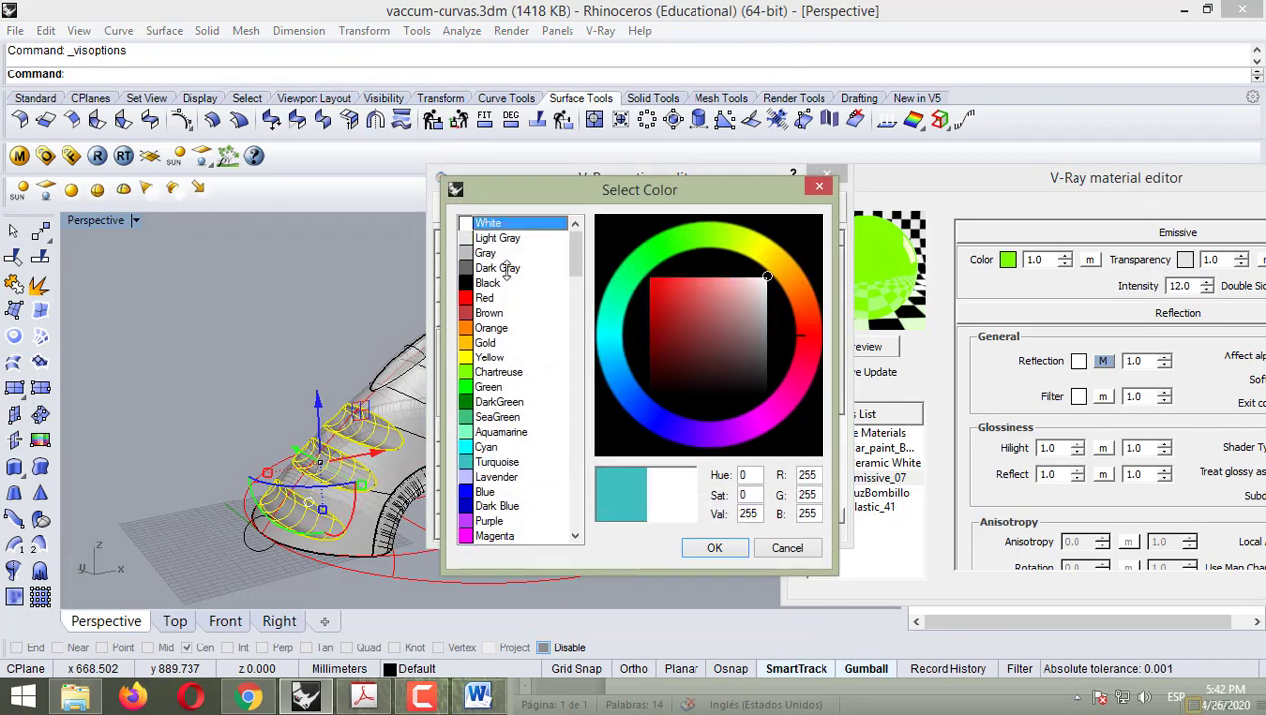
{"action": "left_click", "coordinate": [689, 543]}
{"action": "left_click", "coordinate": [537, 402]}
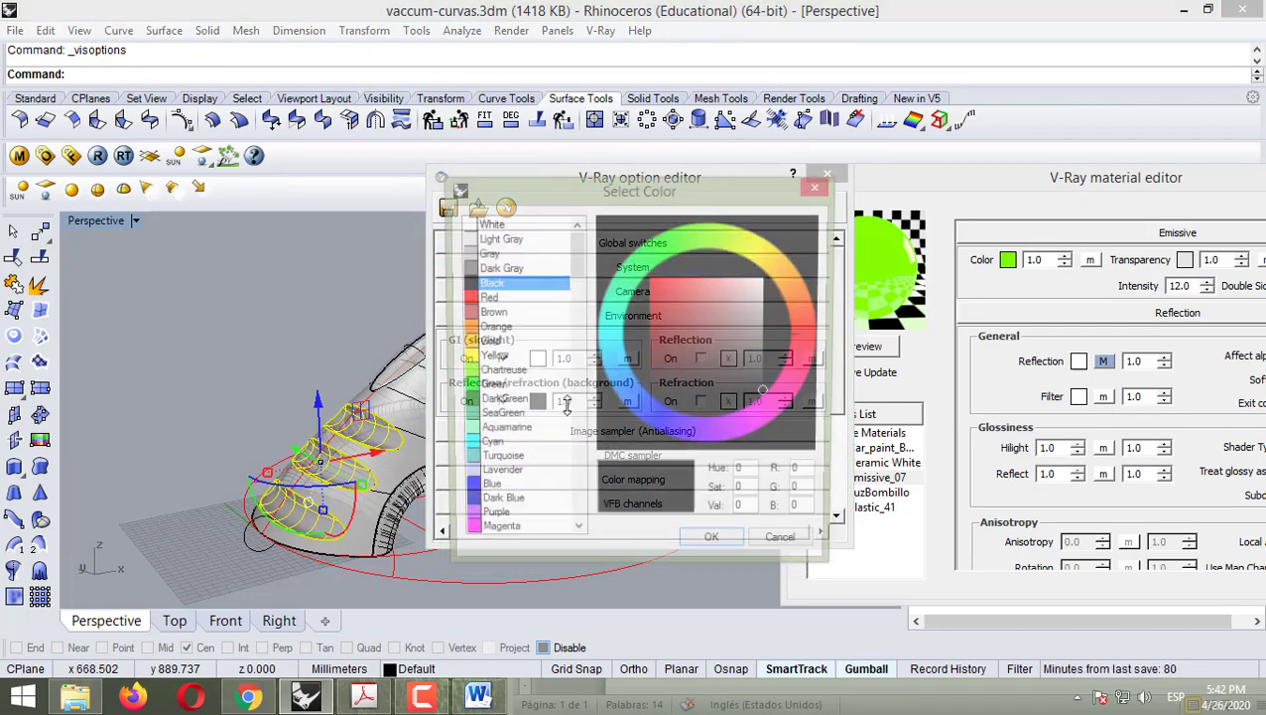
{"action": "left_click", "coordinate": [487, 224]}
{"action": "left_click", "coordinate": [707, 547]}
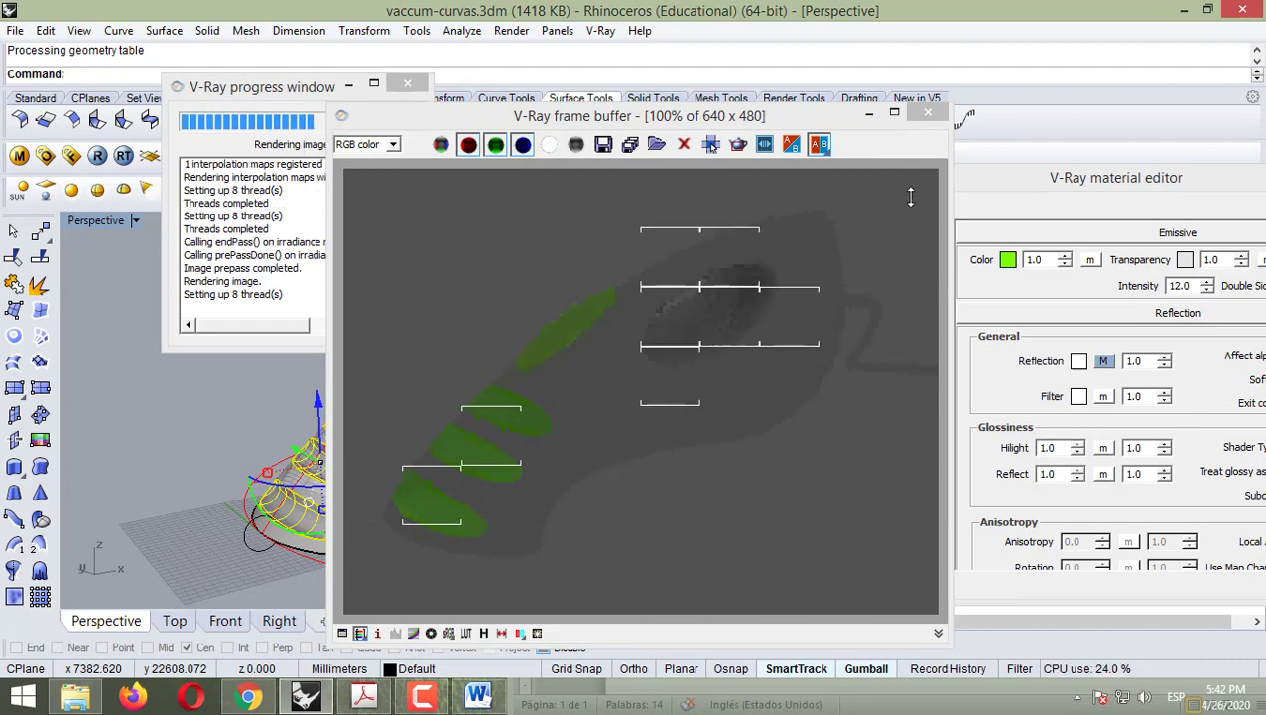
{"action": "left_click", "coordinate": [927, 112]}
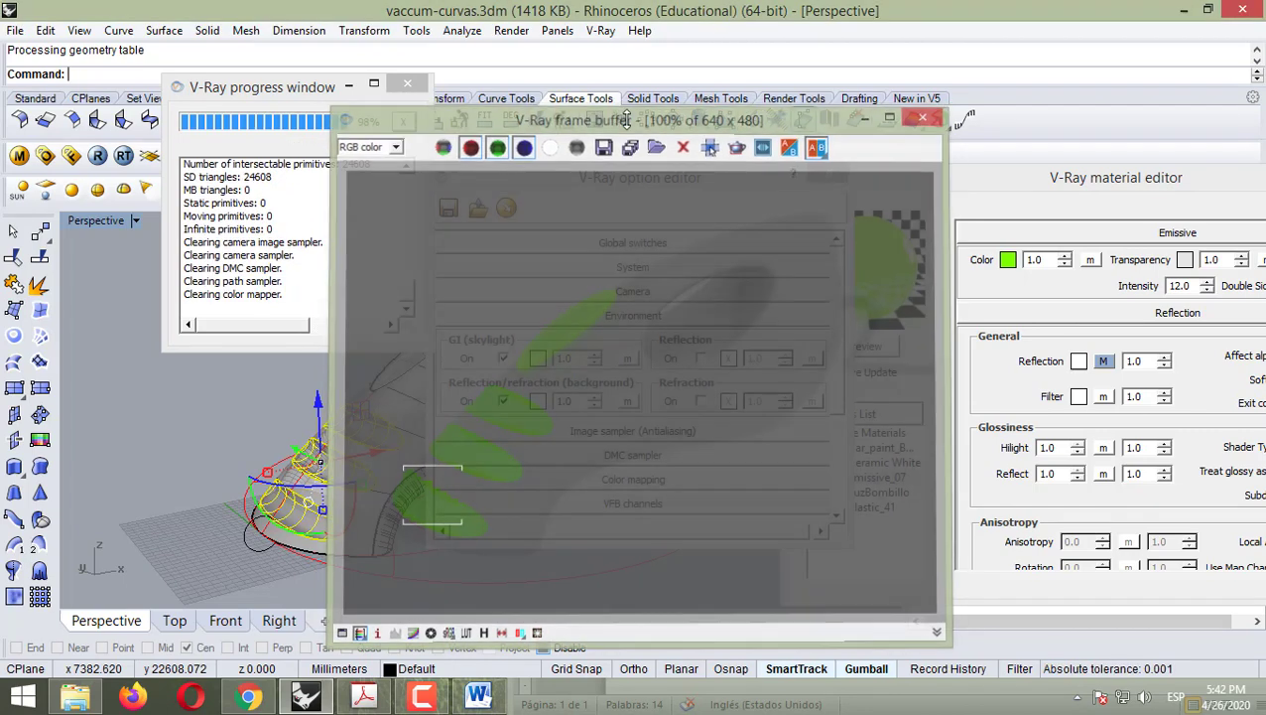
{"action": "left_click", "coordinate": [410, 83]}
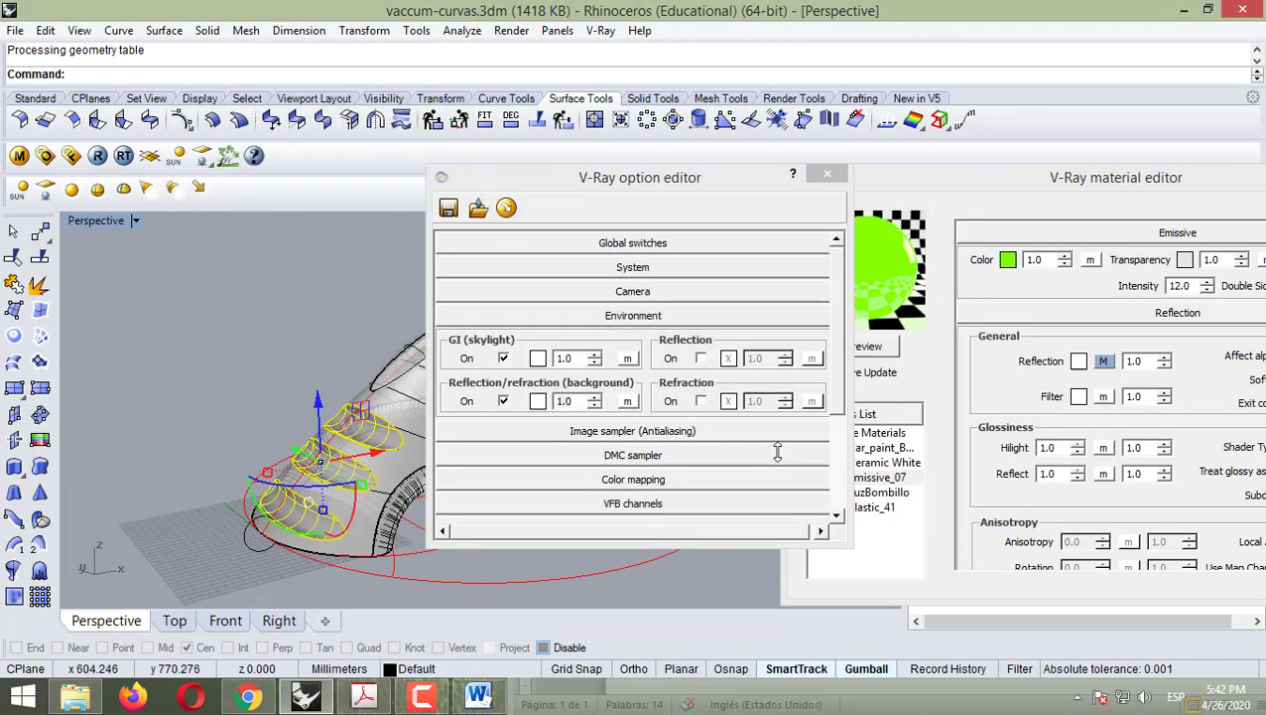
- Try a reflection/refraction background intensity of 5 in a test render and set it back to 1
{"action": "double_click", "coordinate": [567, 400]}
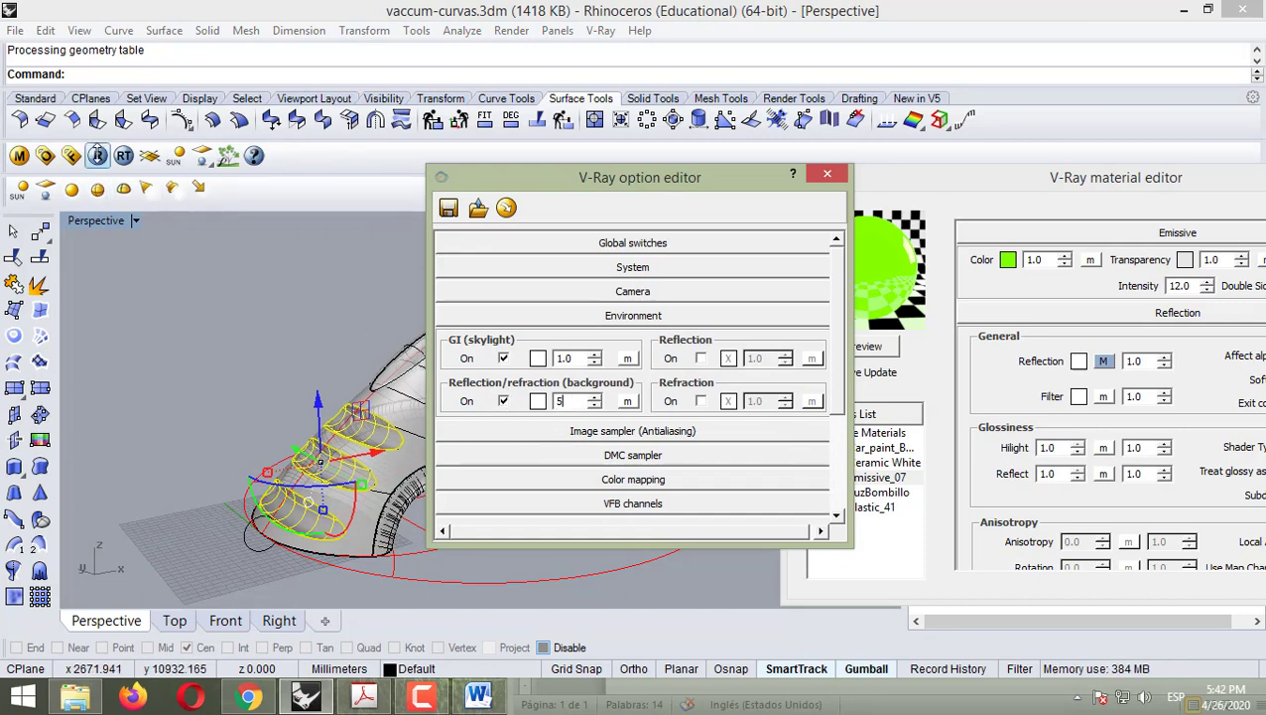
{"action": "left_click", "coordinate": [146, 188]}
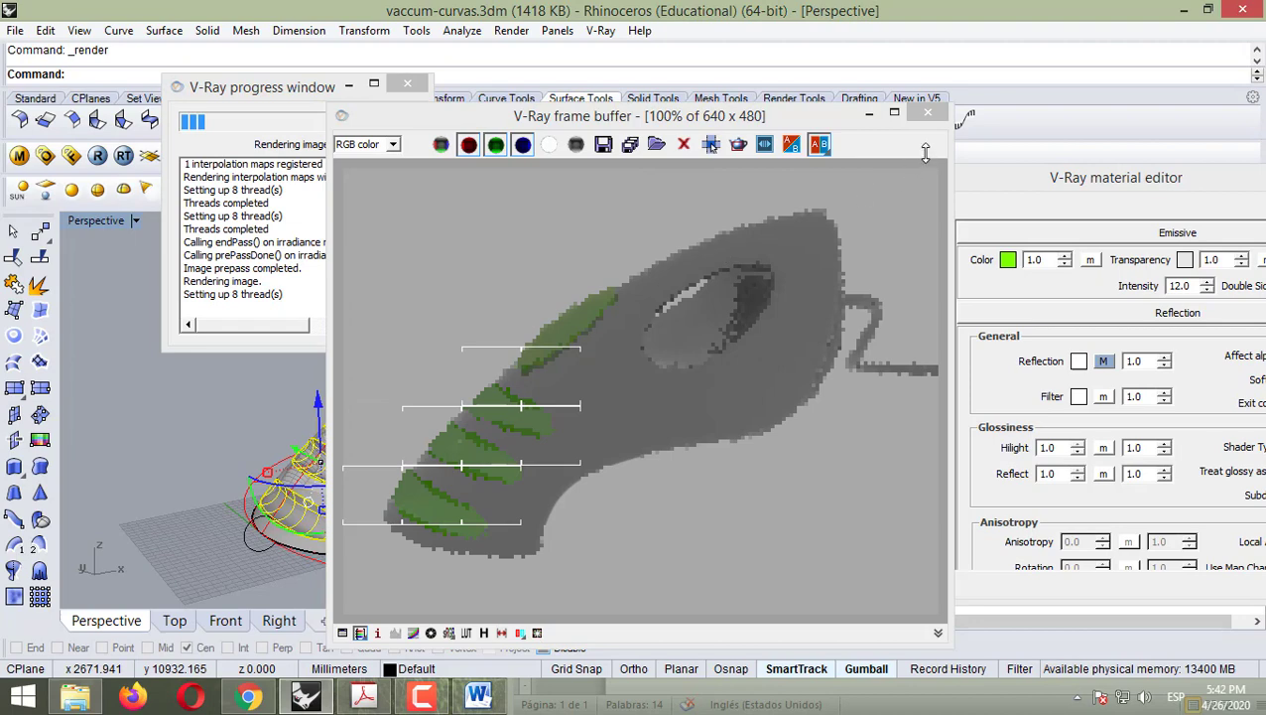
{"action": "left_click", "coordinate": [931, 114]}
{"action": "left_click", "coordinate": [407, 83]}
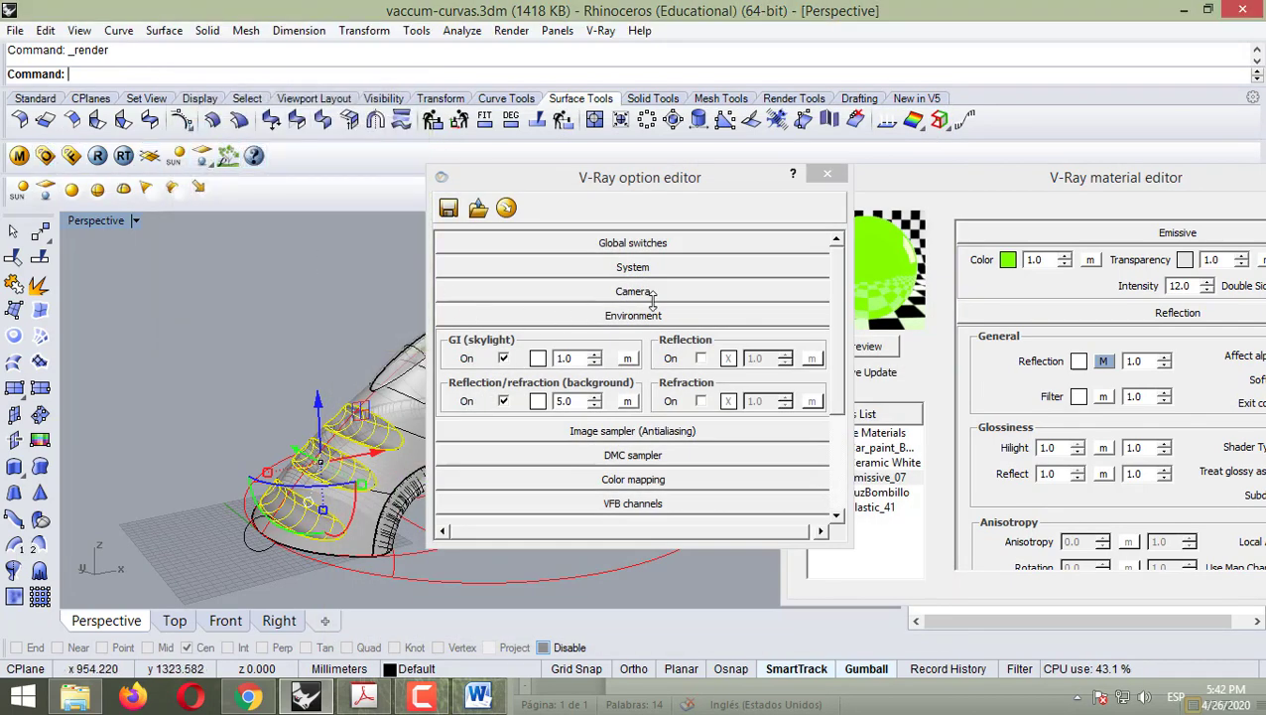
{"action": "double_click", "coordinate": [571, 400]}
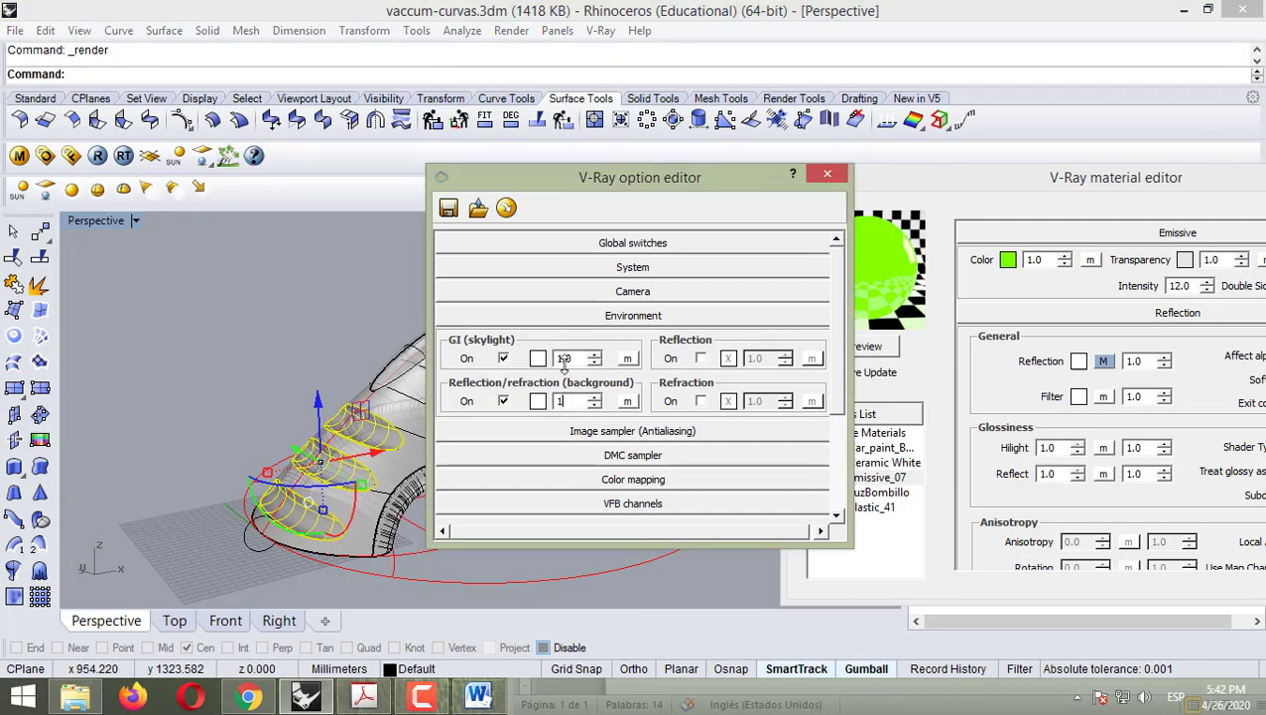
- Open the V-Ray camera settings and set the physical camera's F-number to 8
{"action": "left_click", "coordinate": [616, 291]}
{"action": "scroll", "coordinate": [657, 432], "scroll_direction": "down", "scroll_amount": 3}
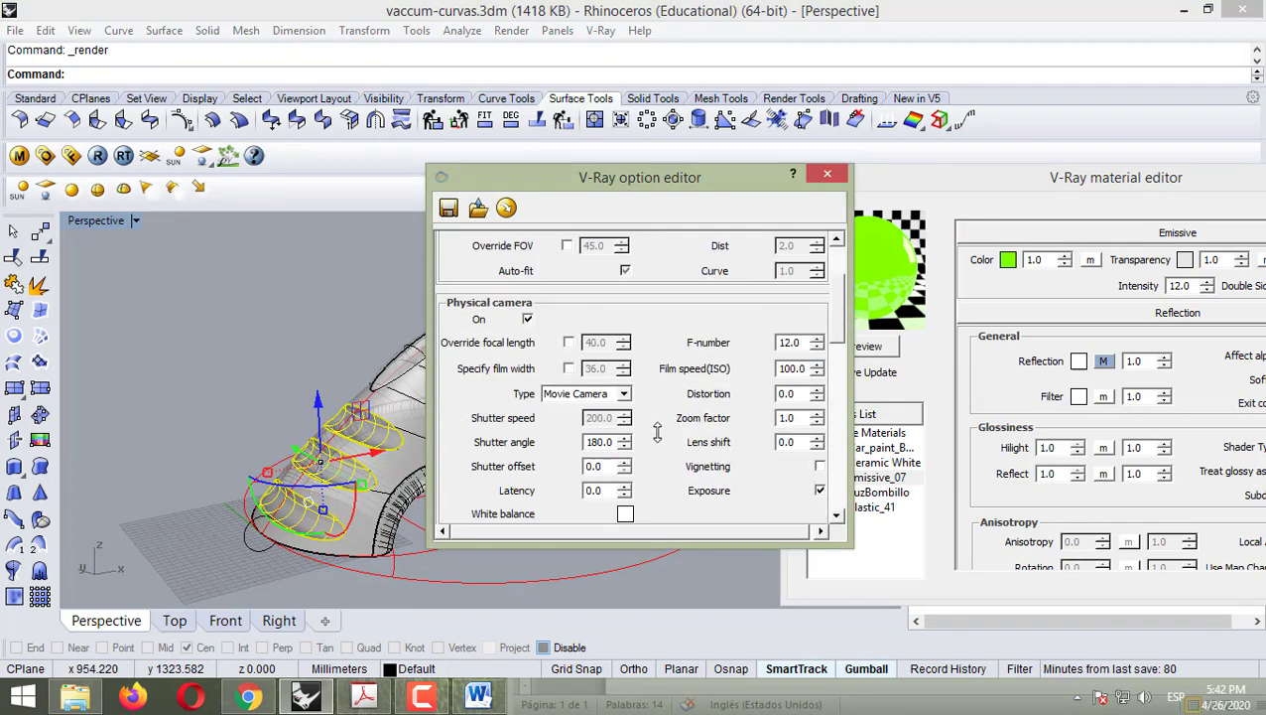
{"action": "left_click", "coordinate": [527, 319]}
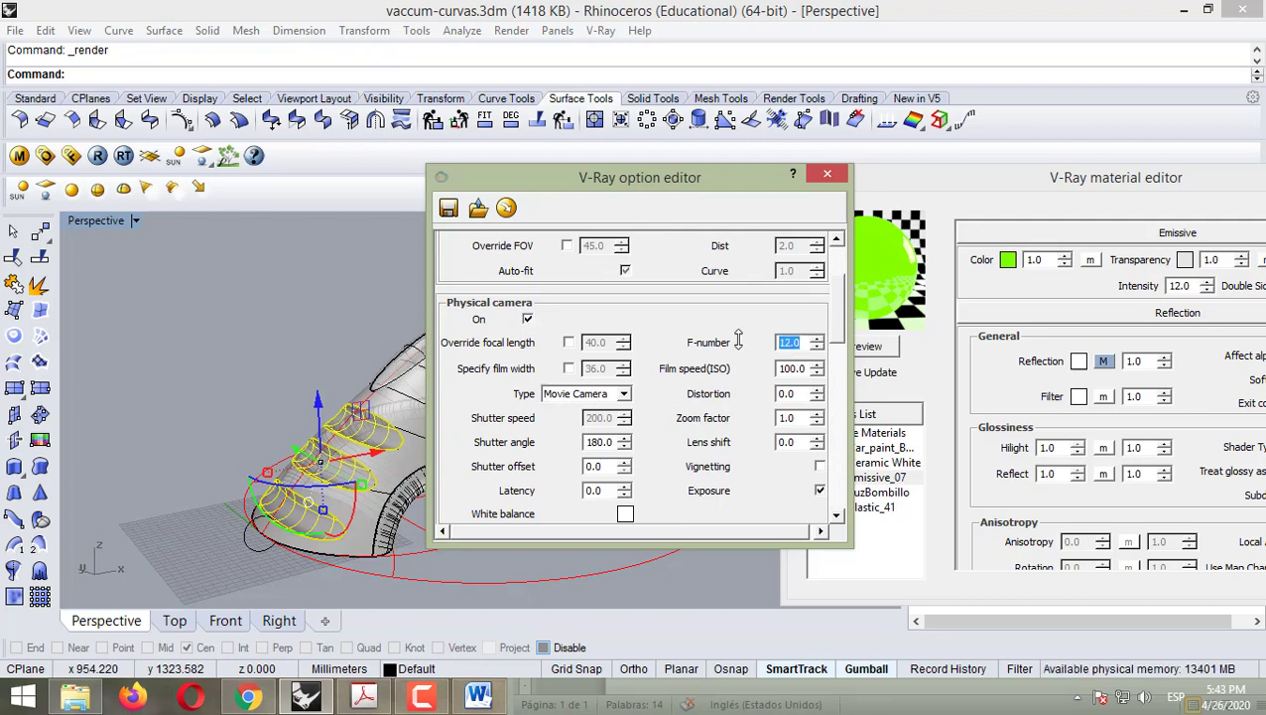
{"action": "type", "text": "8"}
{"action": "left_click", "coordinate": [99, 157]}
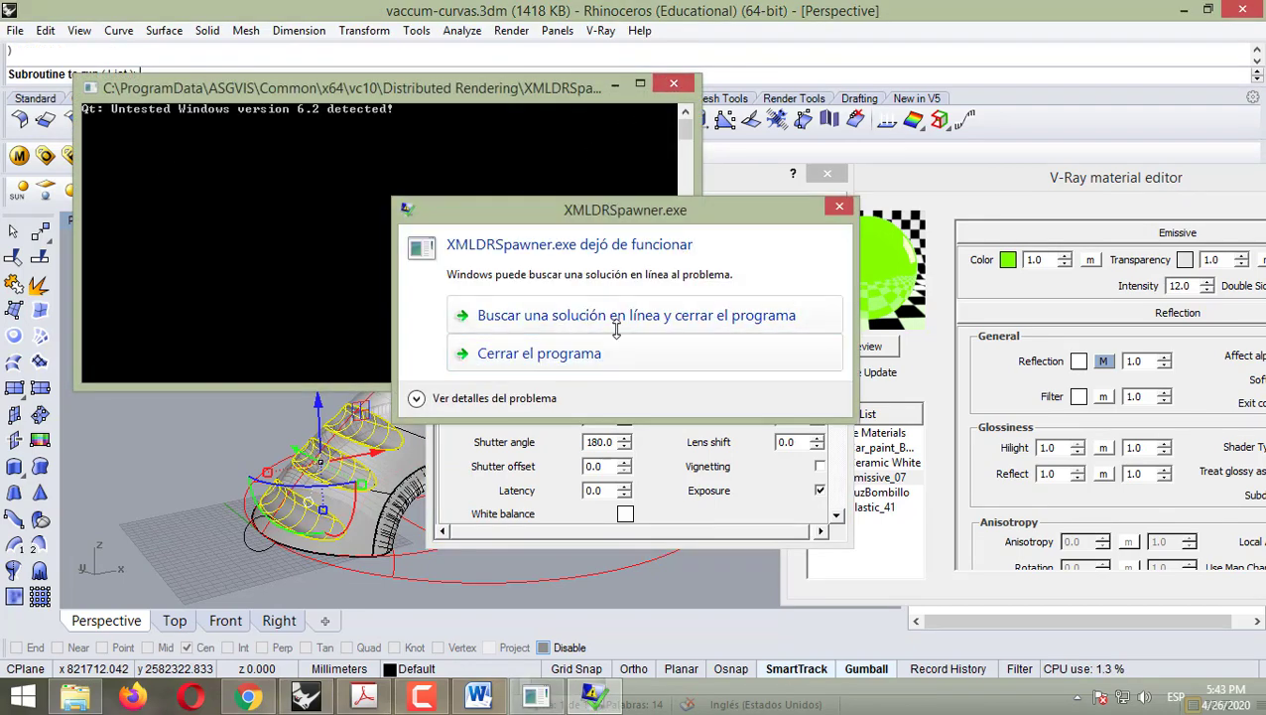
{"action": "left_click", "coordinate": [838, 205]}
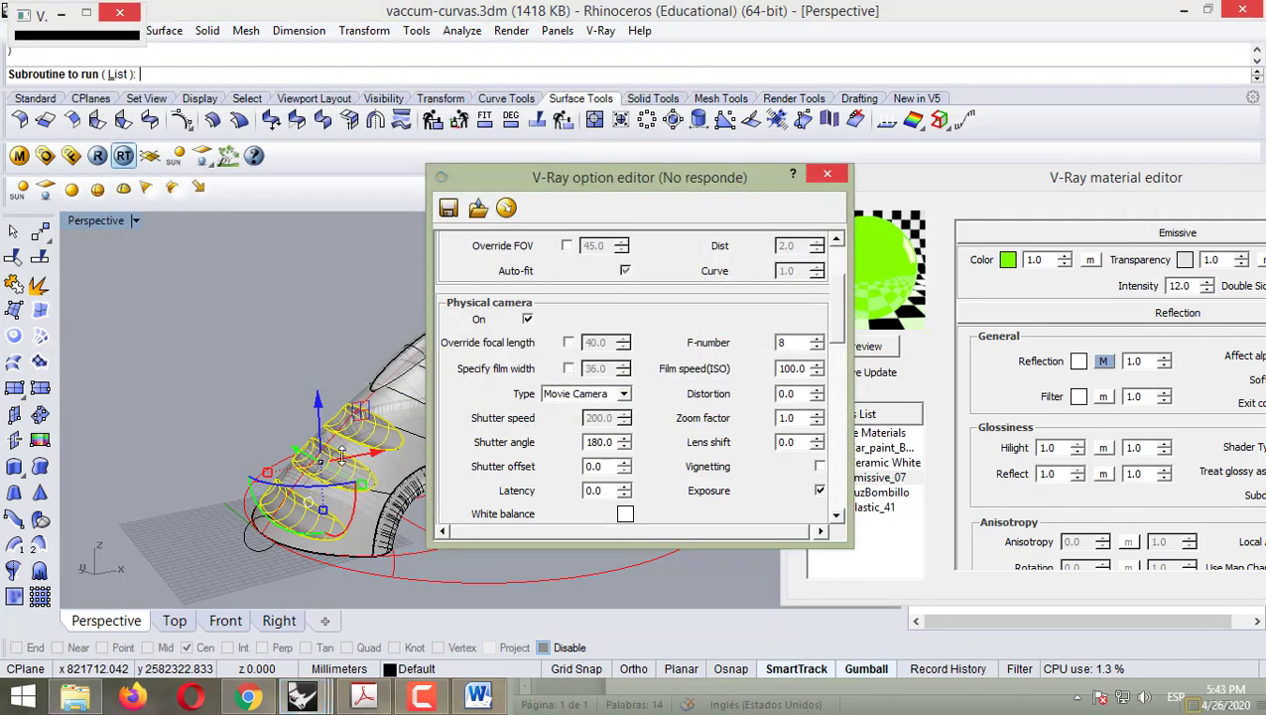
{"action": "left_click", "coordinate": [120, 14]}
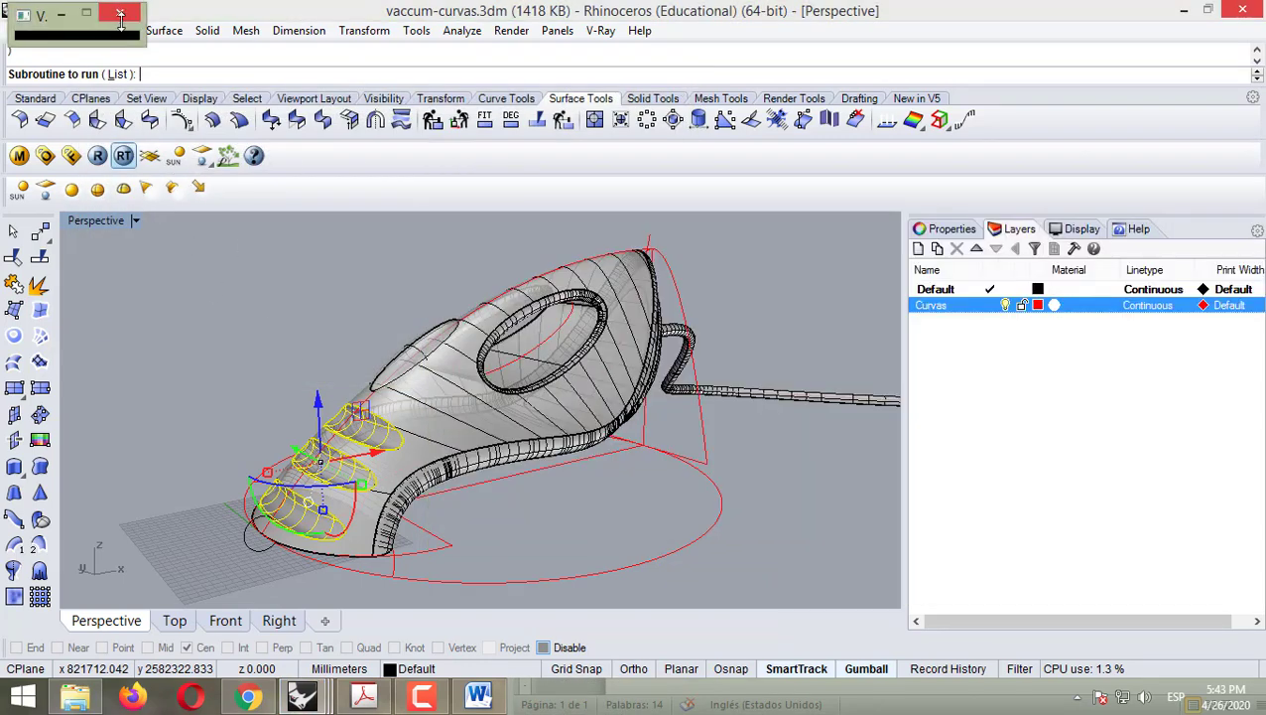
- Run a test render of the vacuum cleaner with the F-number of 8 and close the frame buffer
{"action": "left_click", "coordinate": [489, 61]}
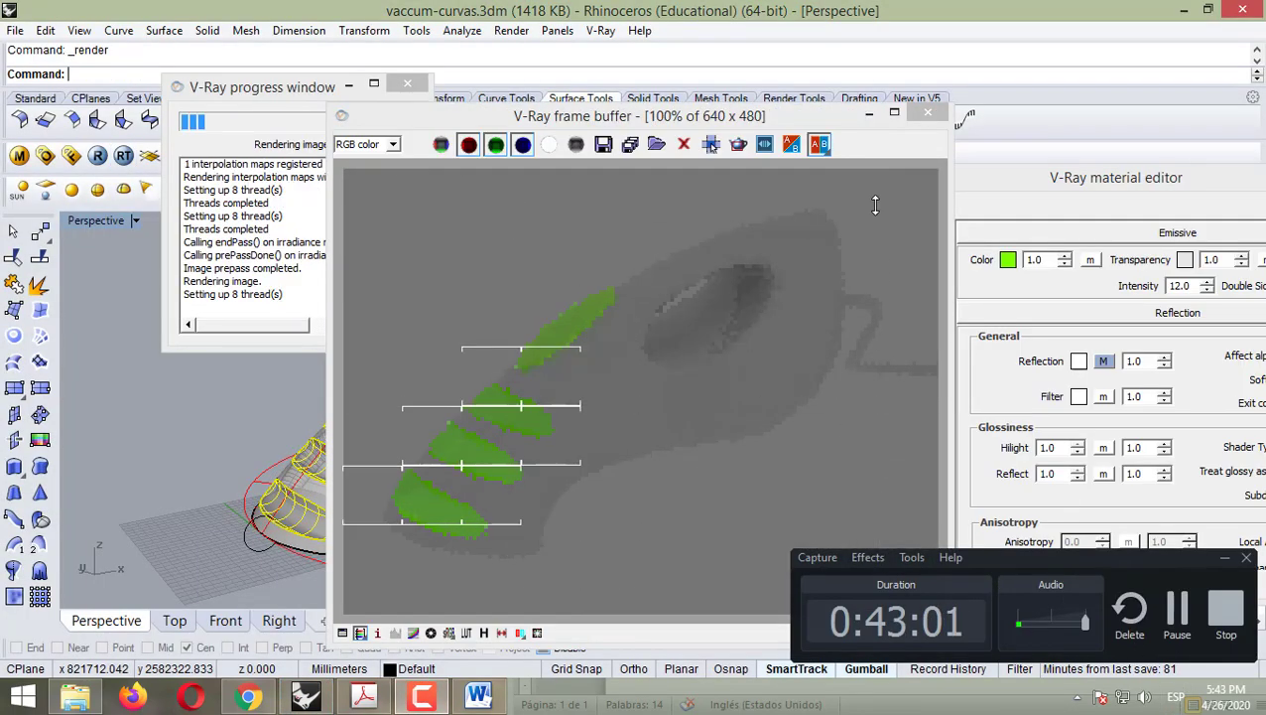
{"action": "left_click", "coordinate": [803, 115]}
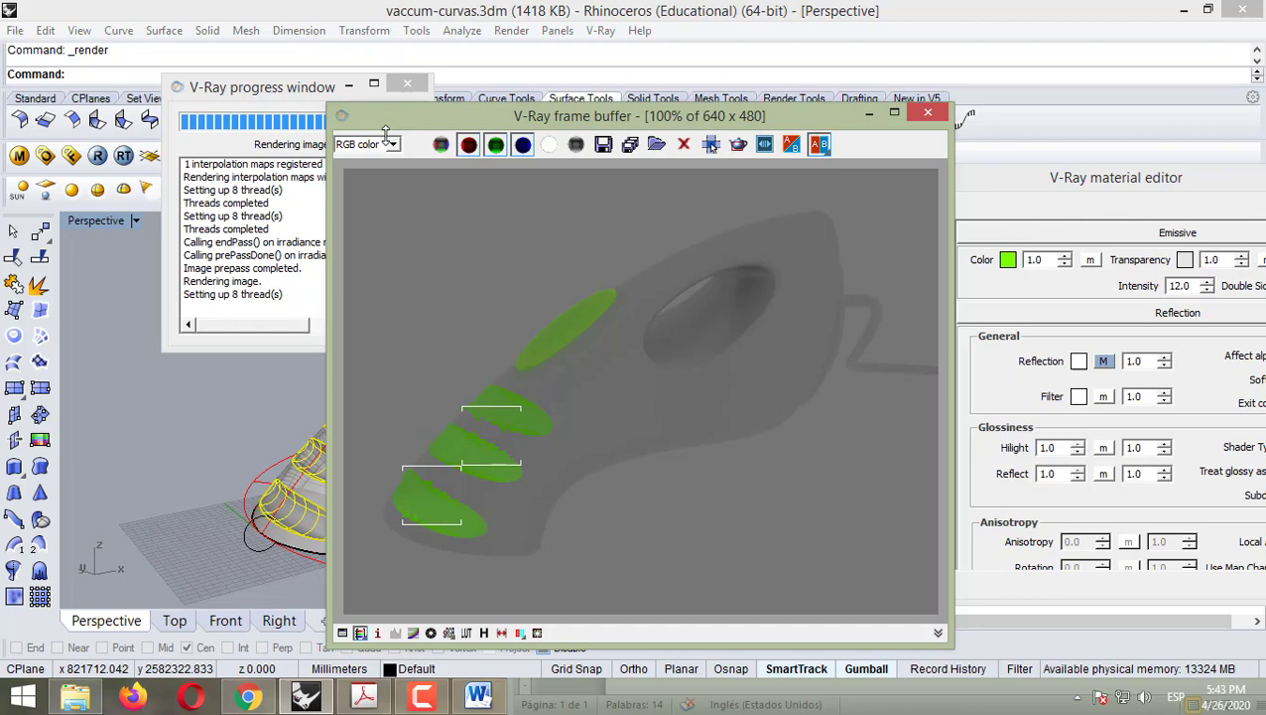
{"action": "left_click", "coordinate": [928, 112]}
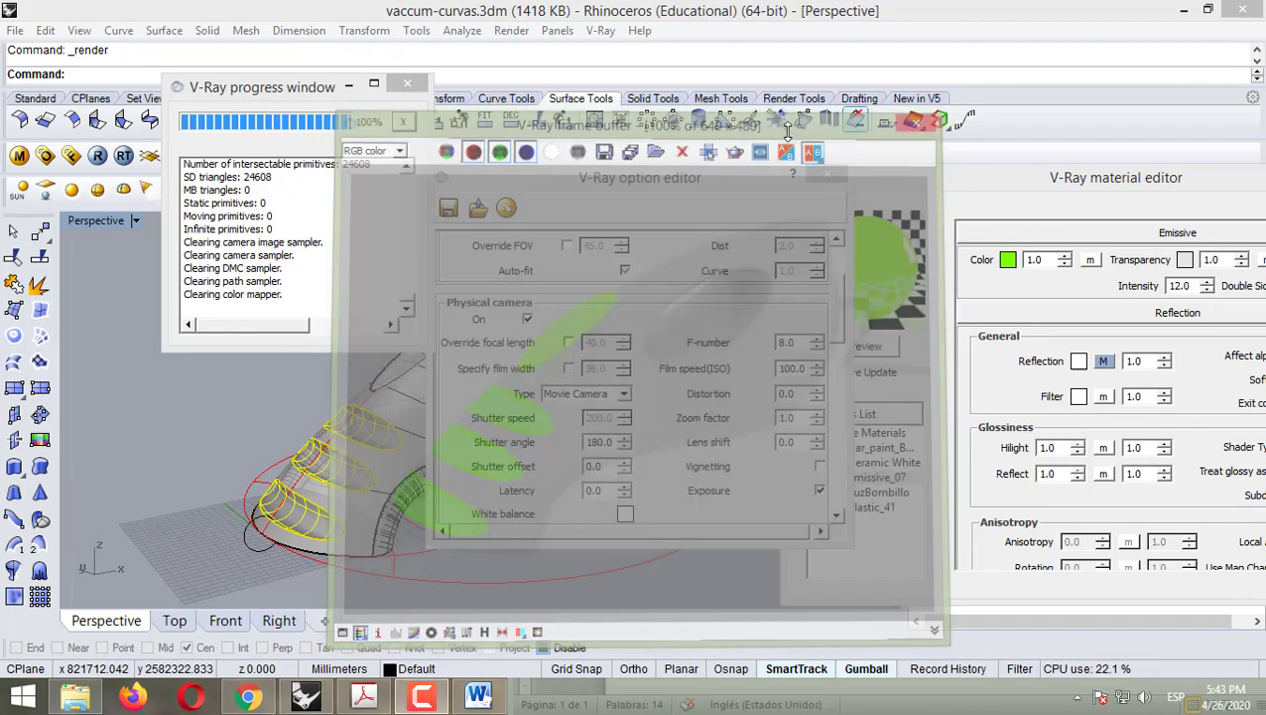
- Try a physical camera F-number of 5 in a test render and close the render windows
{"action": "left_click", "coordinate": [799, 344]}
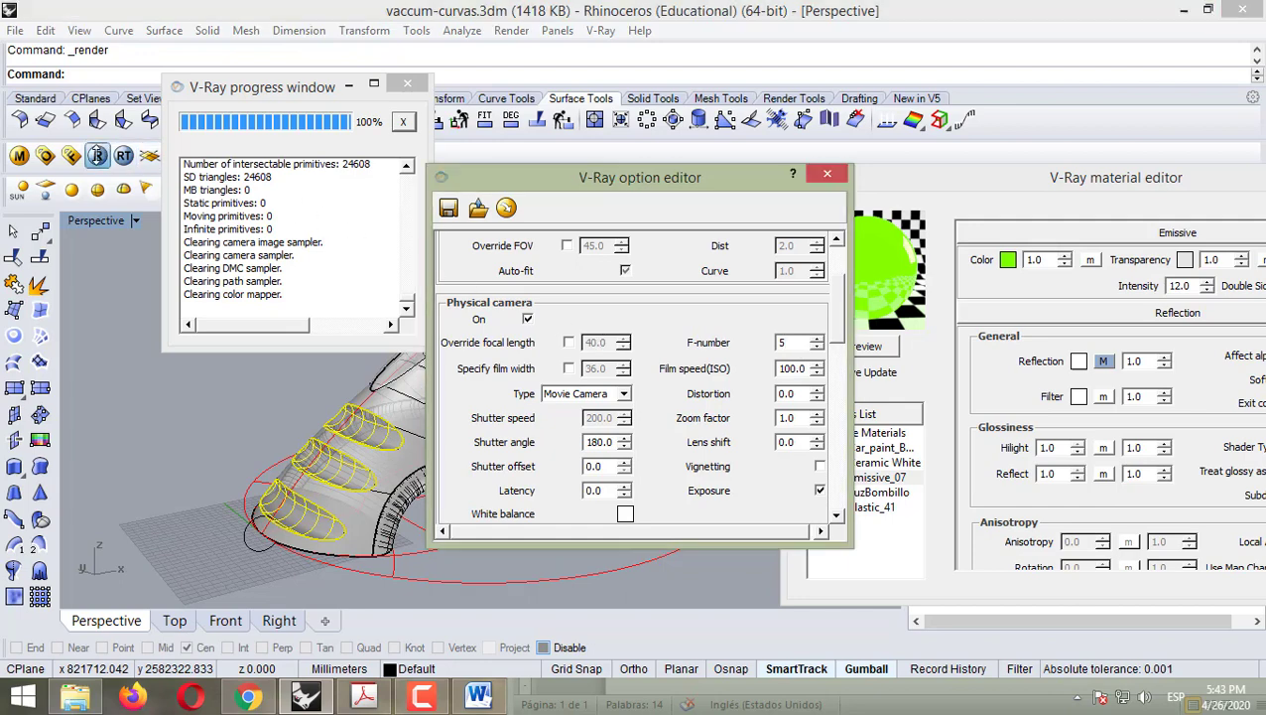
{"action": "left_click", "coordinate": [97, 156]}
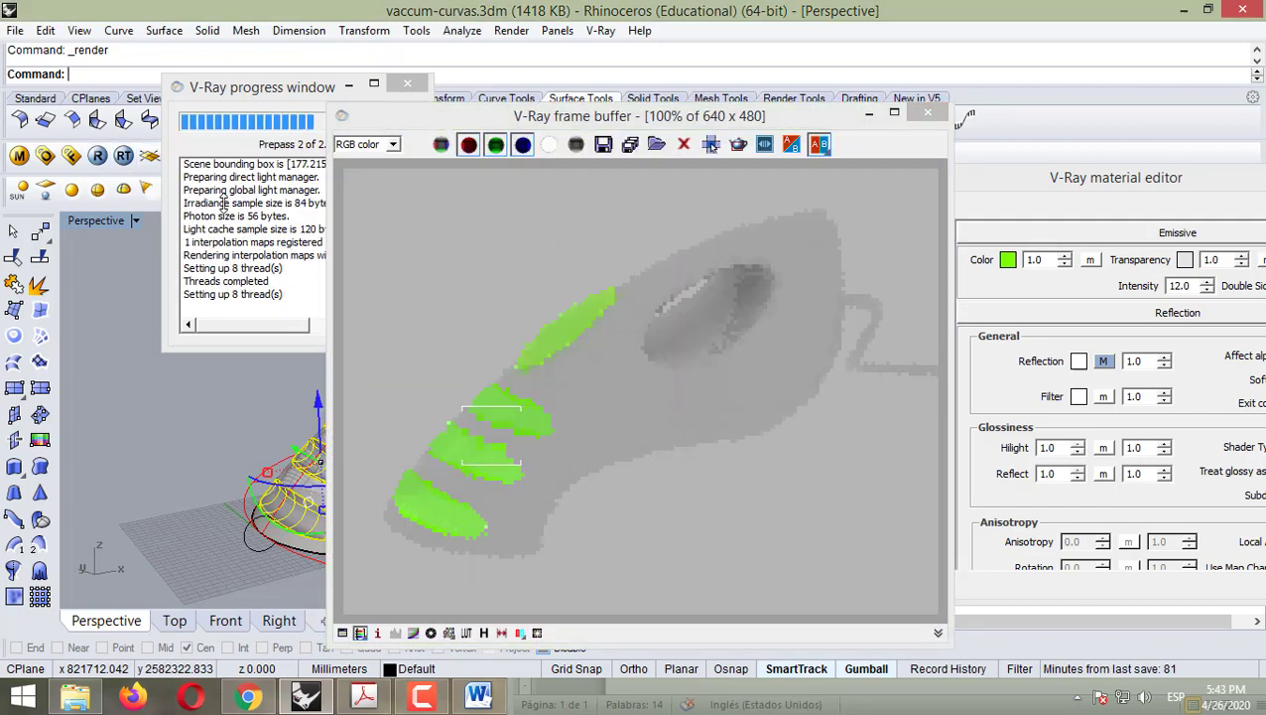
{"action": "left_click", "coordinate": [928, 113]}
{"action": "left_click", "coordinate": [409, 84]}
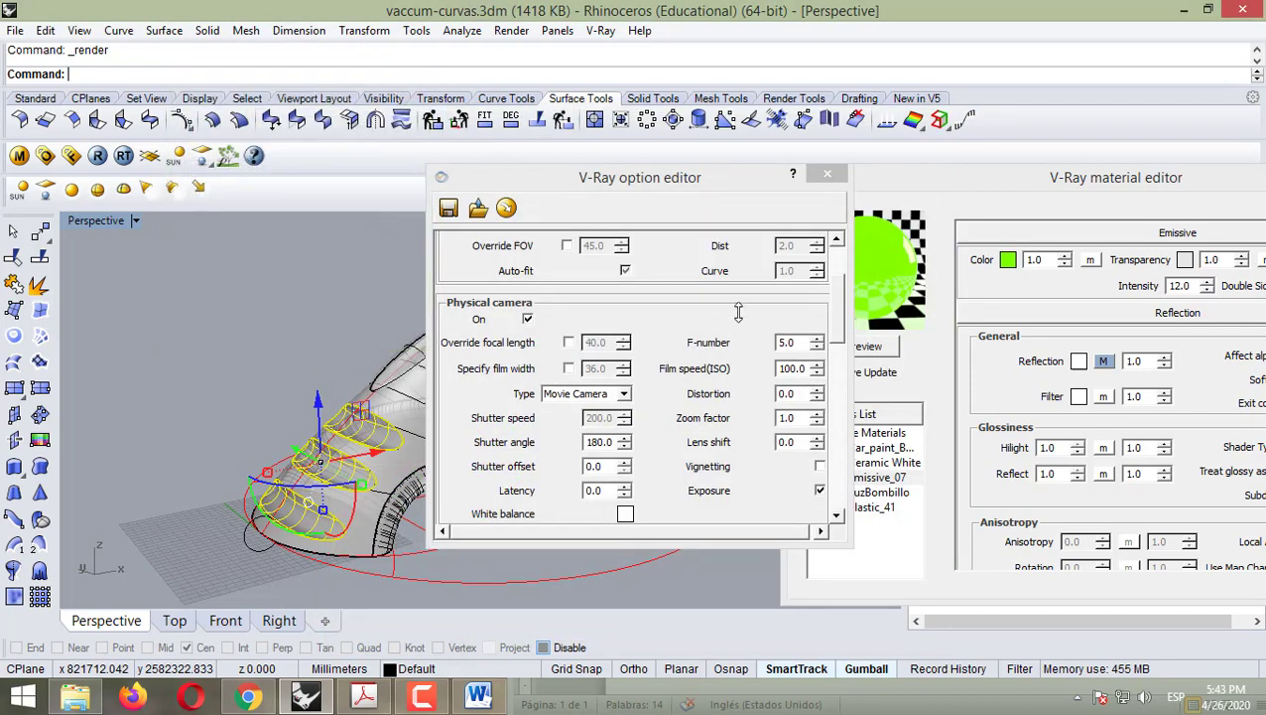
- Set the physical camera's F-number to 3, run a test render and close the render windows
{"action": "left_click", "coordinate": [791, 341]}
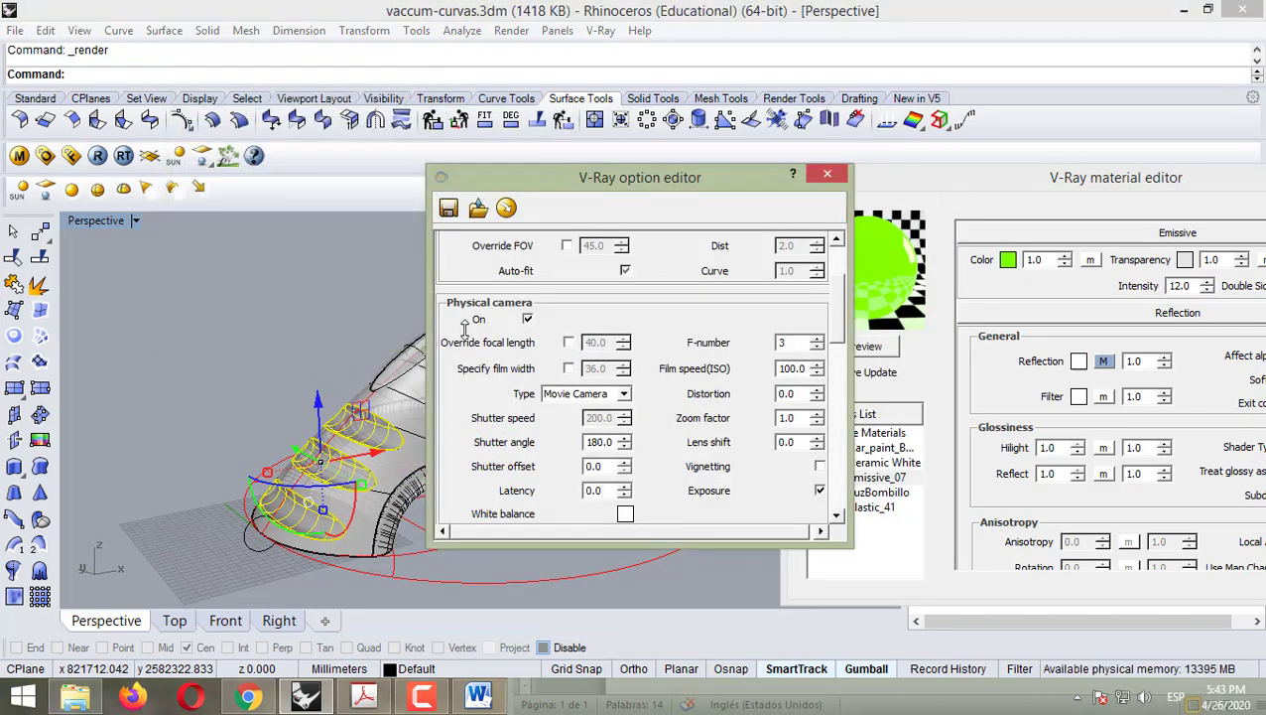
{"action": "left_click", "coordinate": [97, 156]}
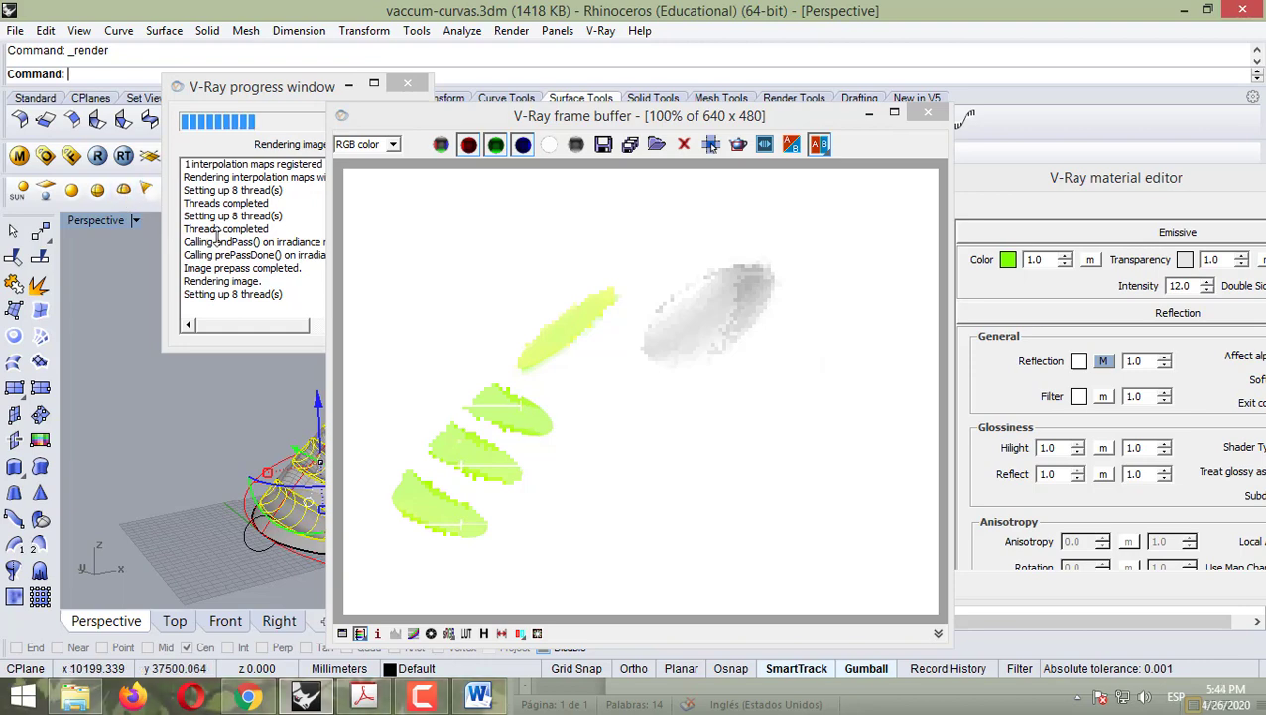
{"action": "left_click", "coordinate": [928, 113]}
{"action": "left_click", "coordinate": [415, 85]}
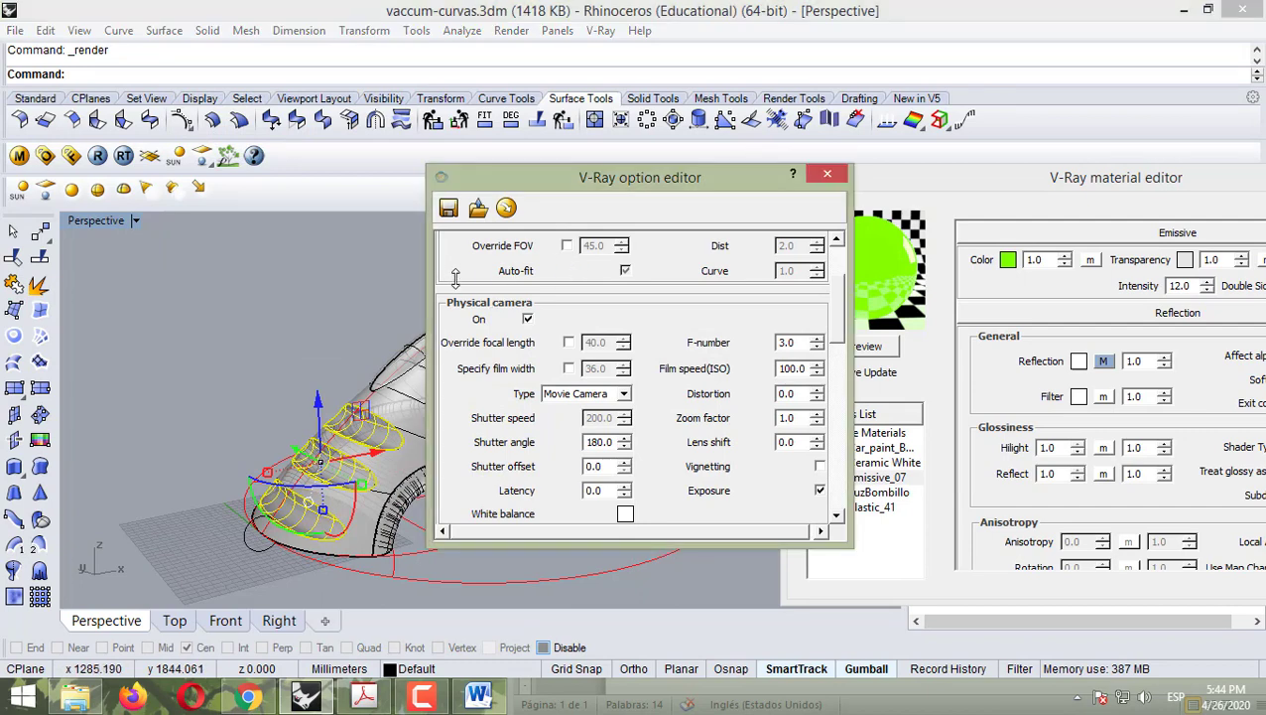
- Set the V-Ray environment's reflection/refraction background colour to Black and run a test render
{"action": "scroll", "coordinate": [513, 325], "scroll_direction": "up", "scroll_amount": 2}
{"action": "left_click", "coordinate": [534, 290]}
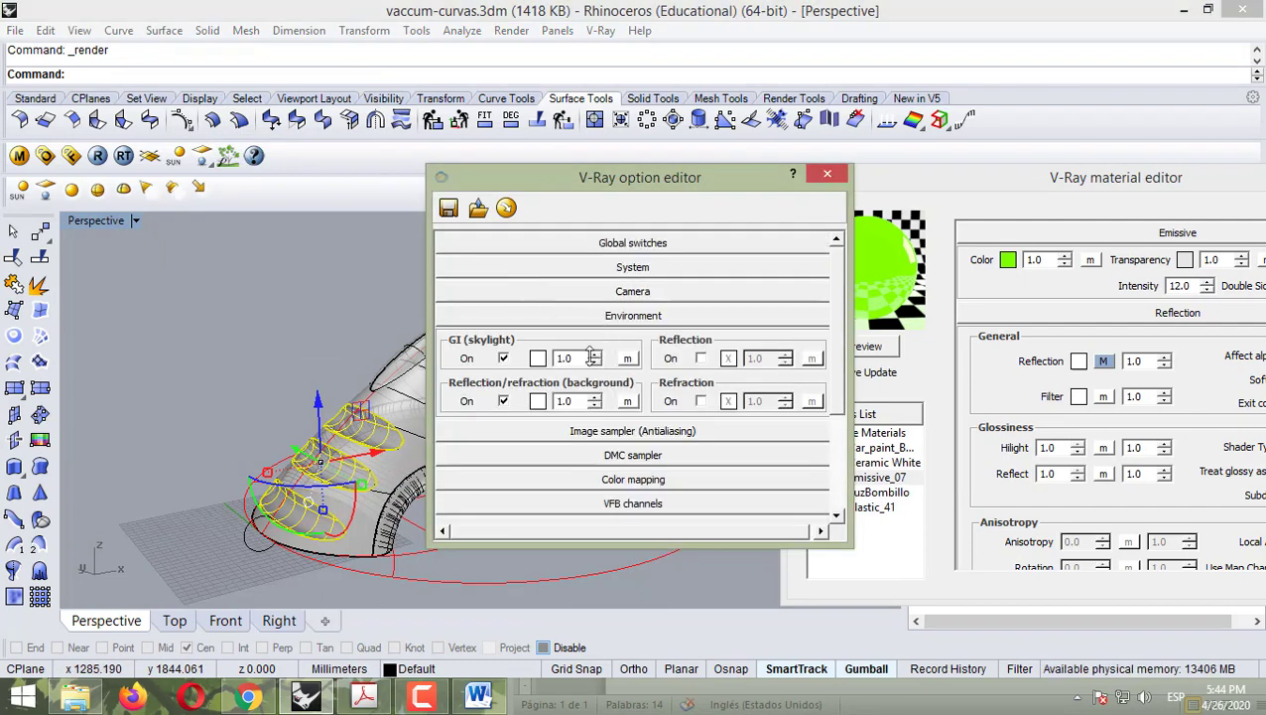
{"action": "left_click", "coordinate": [538, 400]}
{"action": "left_click", "coordinate": [487, 283]}
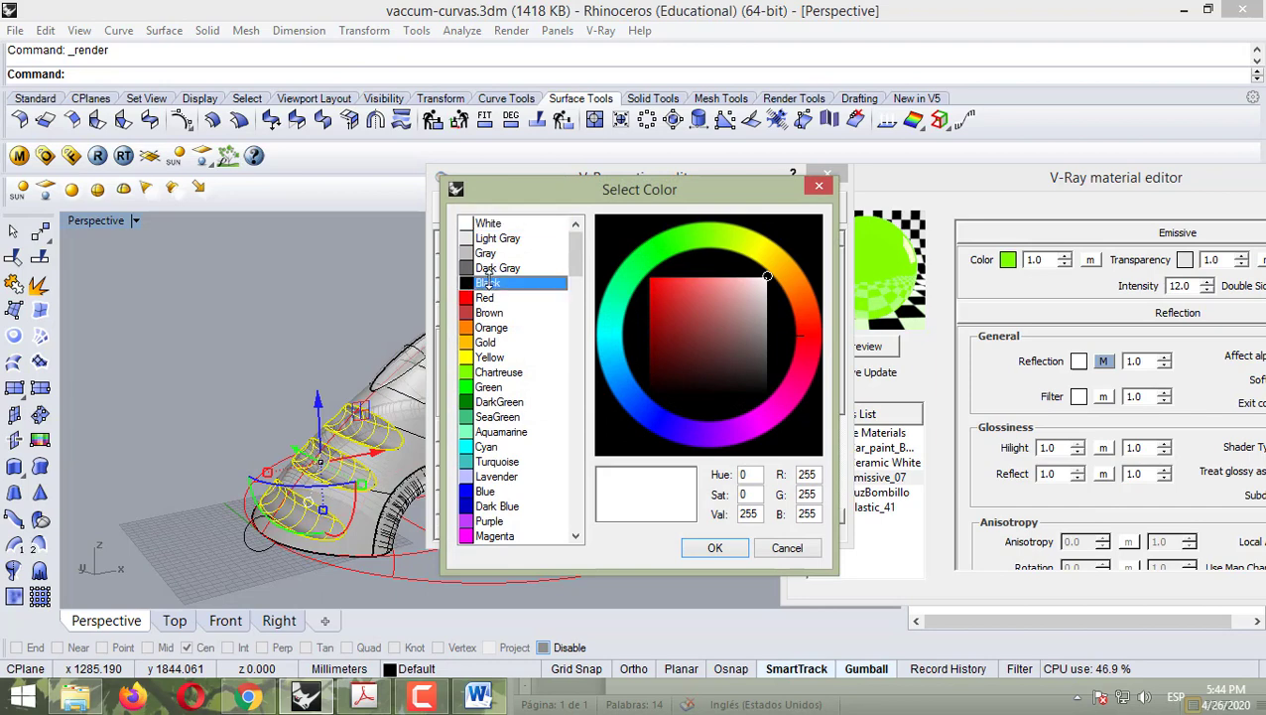
{"action": "left_click", "coordinate": [715, 547]}
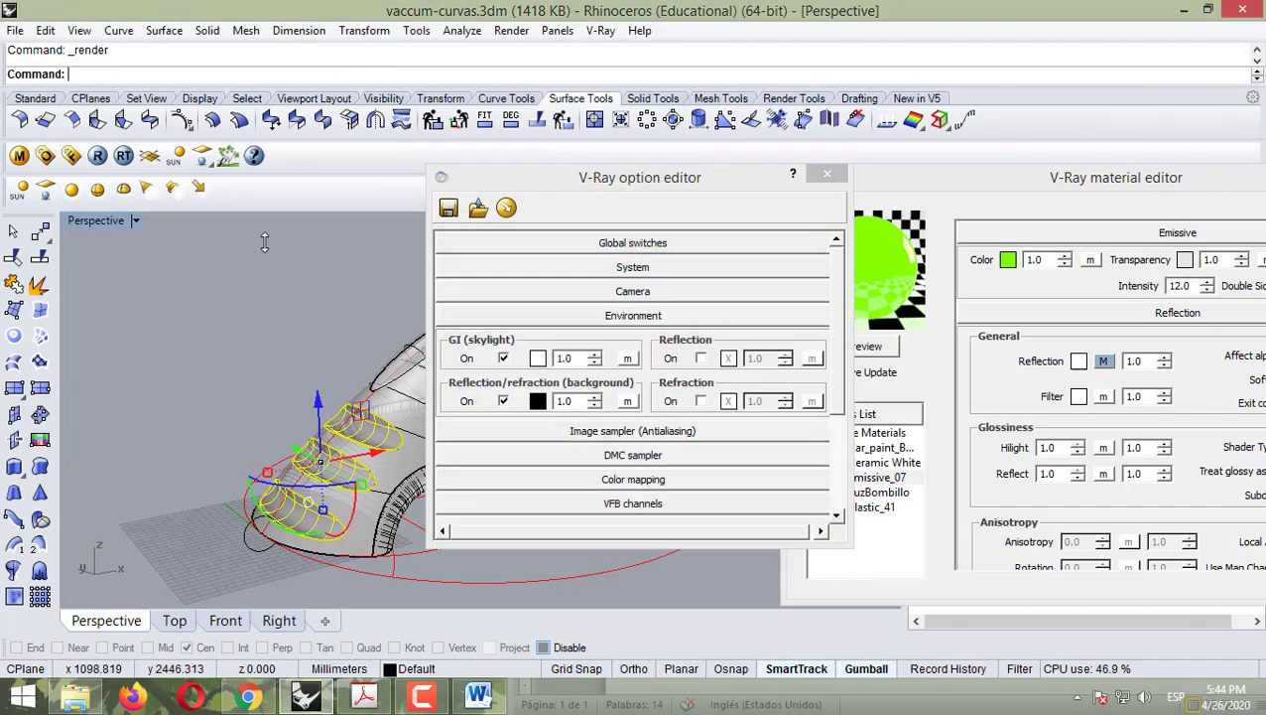
{"action": "left_click", "coordinate": [98, 156]}
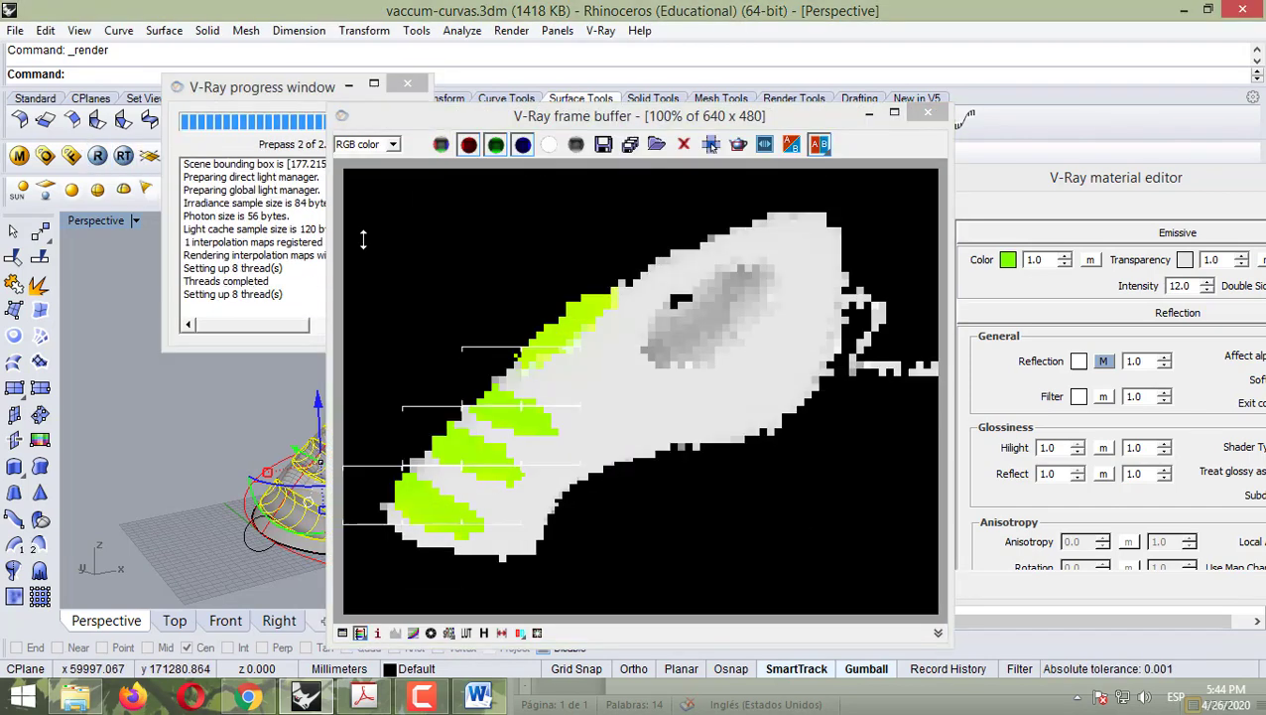